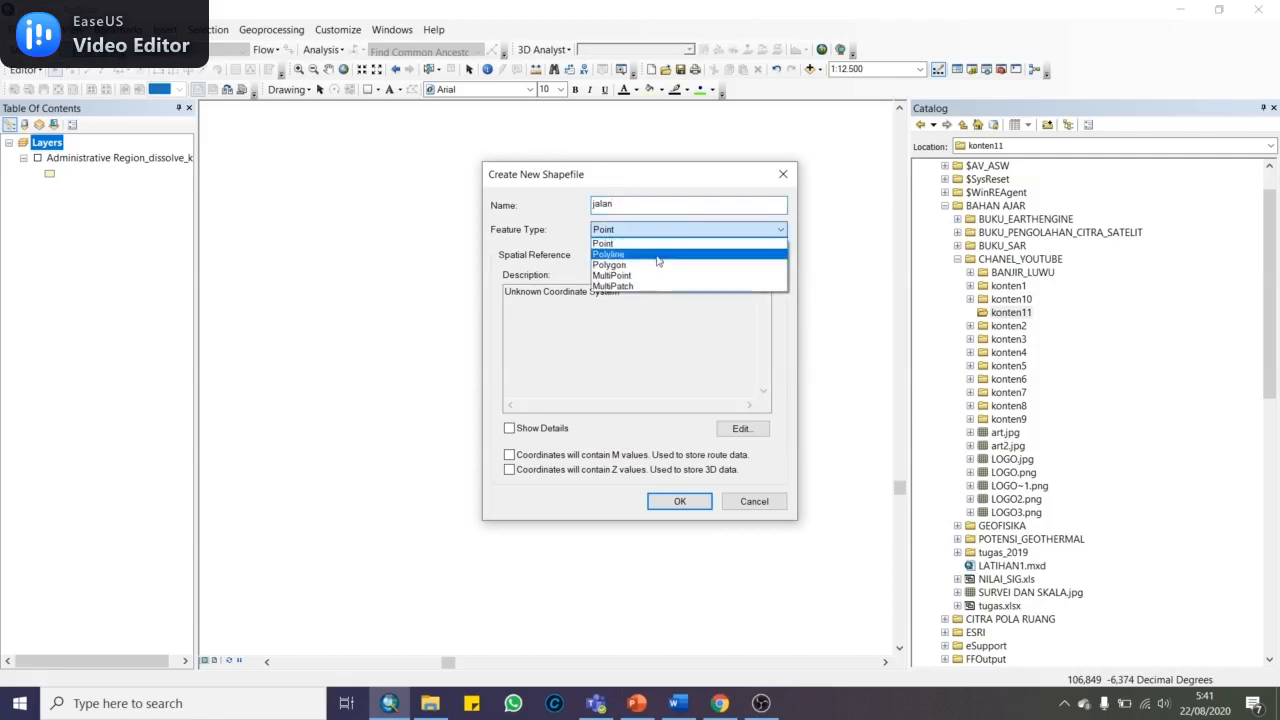
Create the polyline shapefile jalan in the konten11 folder with the WGS 1984 geographic coordinate system, and close the Catalog
{"action": "left_click", "coordinate": [650, 254]}
{"action": "left_click", "coordinate": [741, 429]}
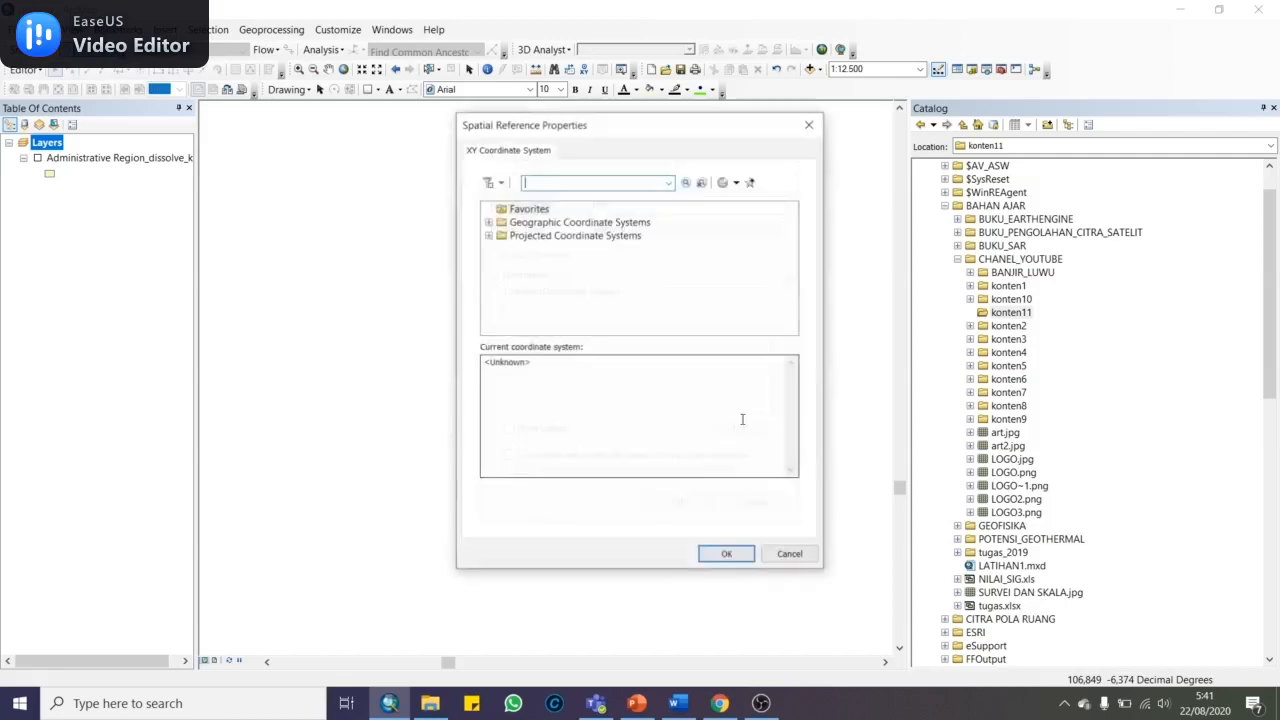
{"action": "left_click", "coordinate": [488, 222]}
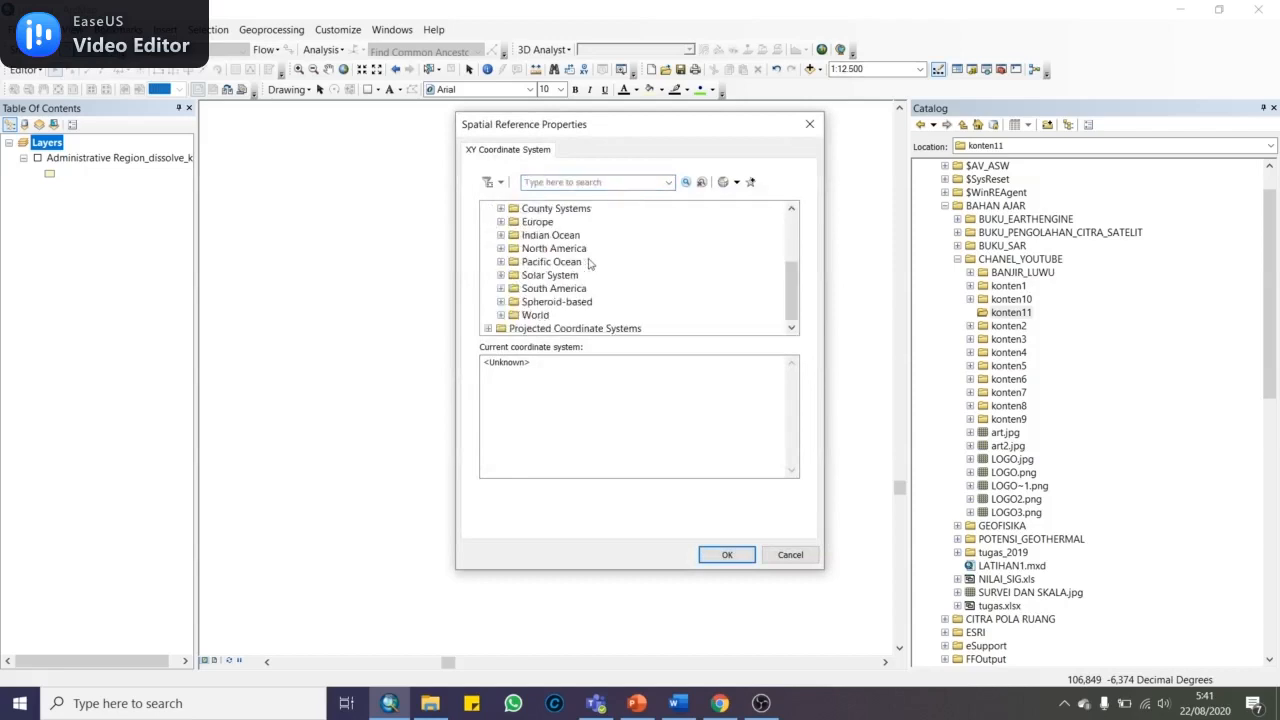
{"action": "left_click", "coordinate": [502, 319]}
{"action": "scroll", "coordinate": [562, 313], "scroll_direction": "down", "scroll_amount": 3}
{"action": "left_click", "coordinate": [558, 315]}
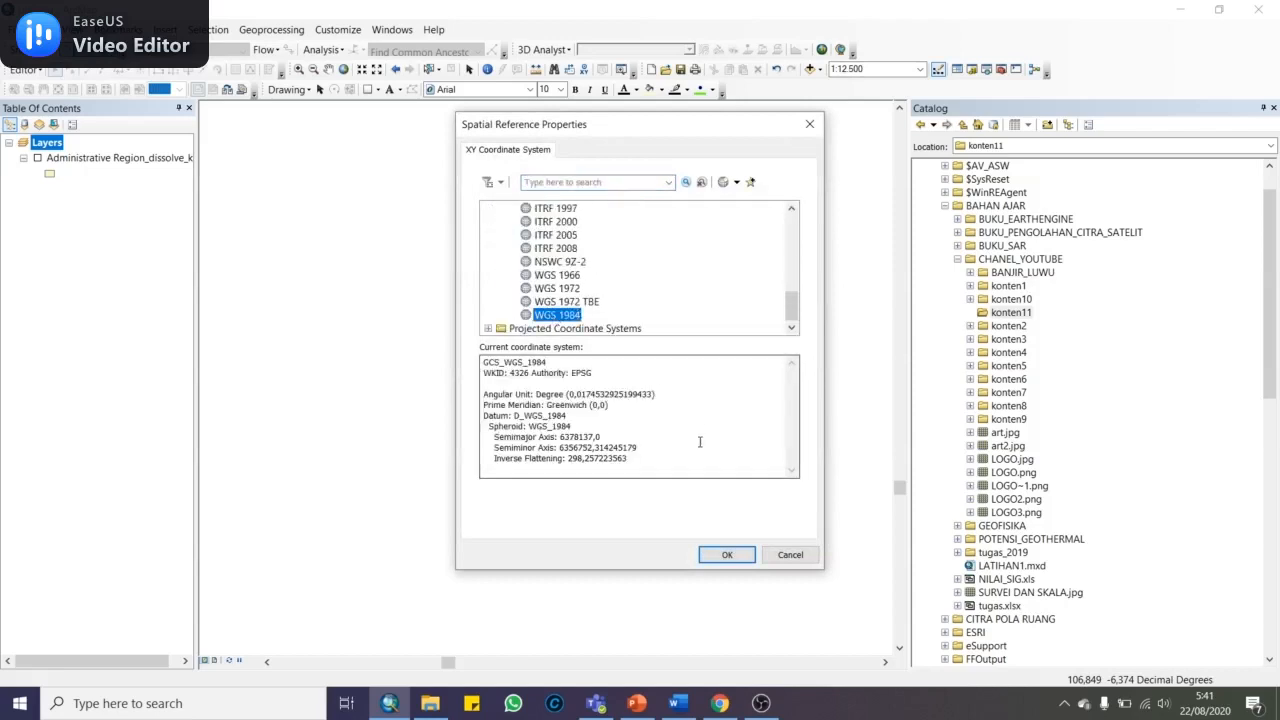
{"action": "left_click", "coordinate": [726, 558]}
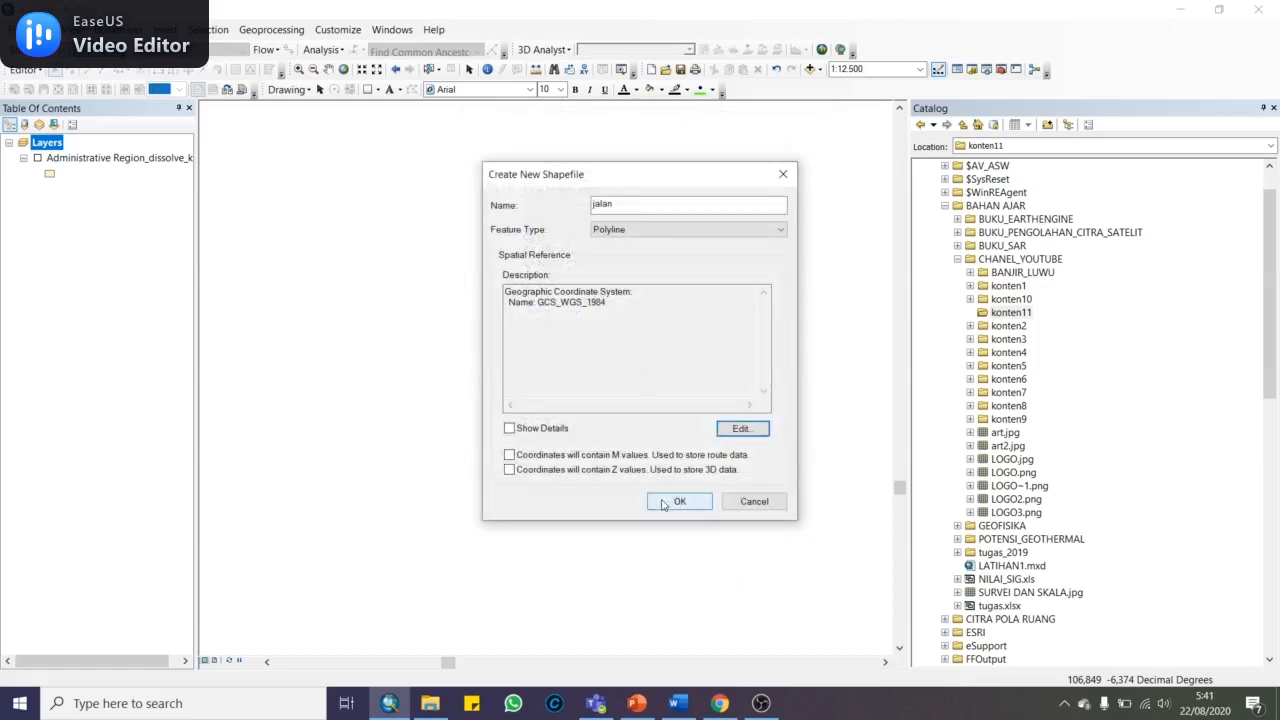
{"action": "left_click", "coordinate": [677, 502]}
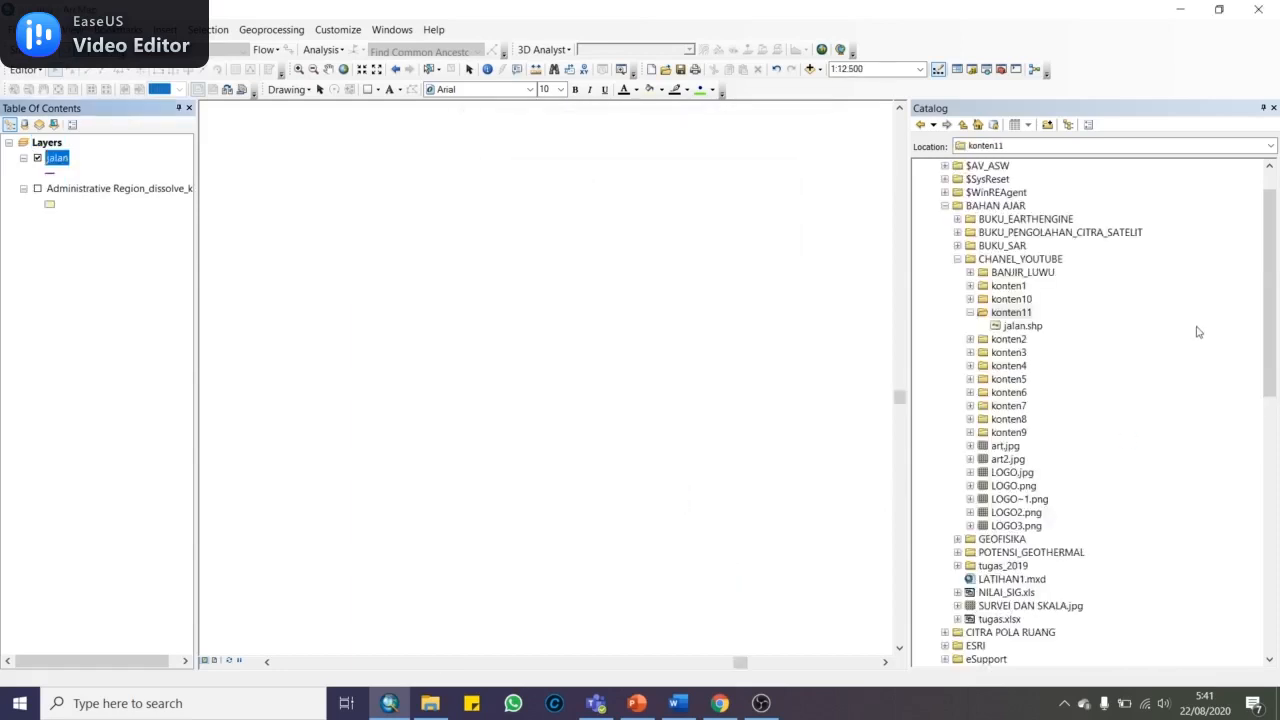
{"action": "left_click", "coordinate": [1273, 107]}
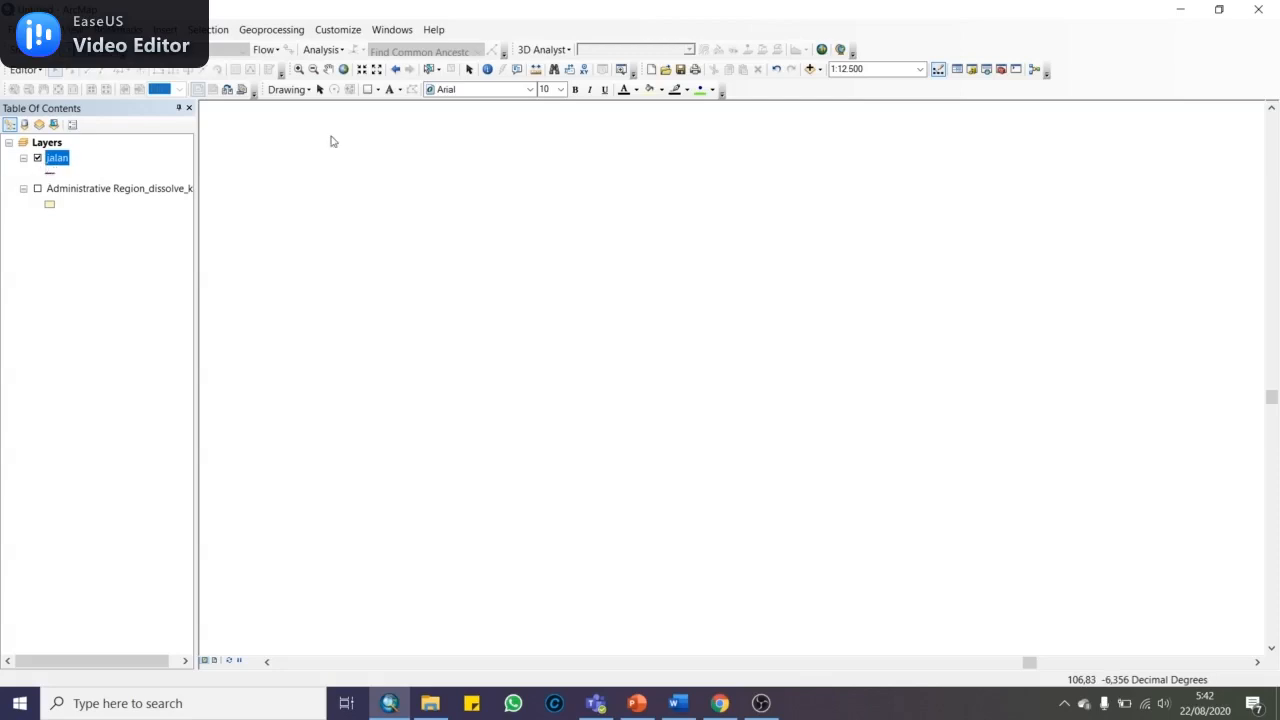
Add Google.lyr from the DATA_PETA folder to the map and turn on its Google Satellite and Google Streets layers
{"action": "left_click", "coordinate": [811, 69]}
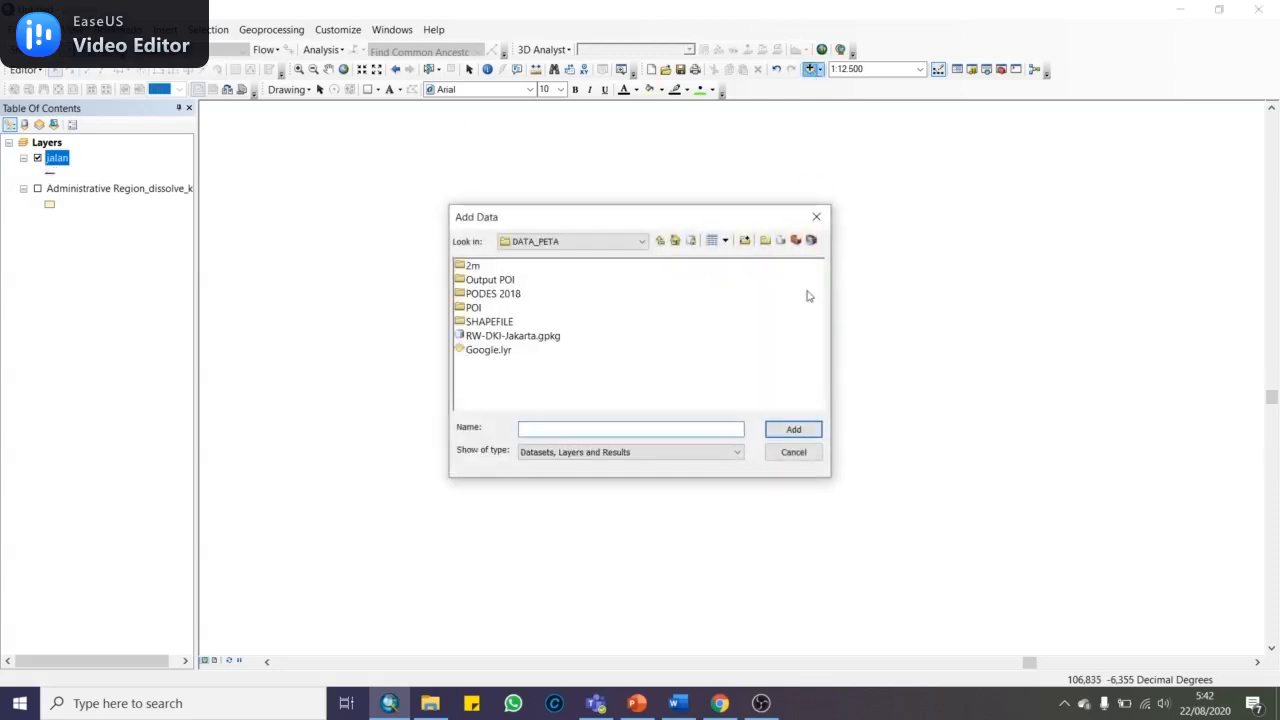
{"action": "left_click", "coordinate": [492, 353]}
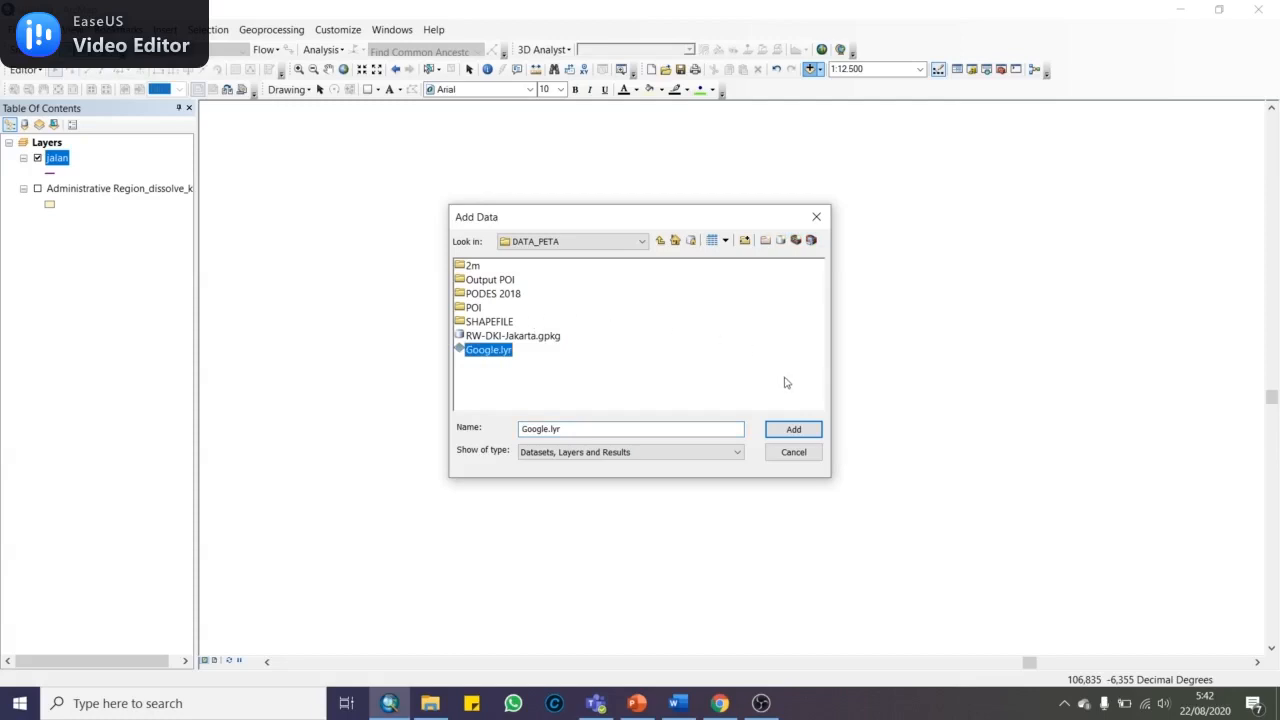
{"action": "left_click", "coordinate": [795, 431]}
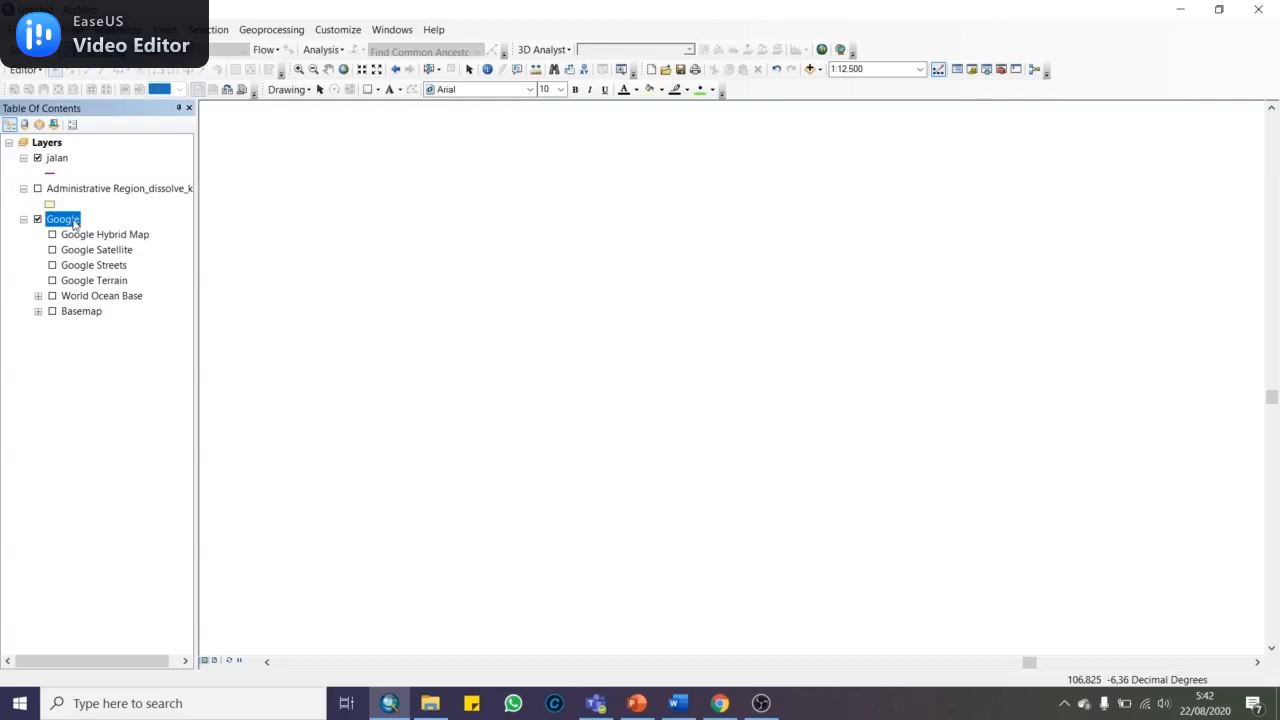
{"action": "left_click", "coordinate": [57, 251], "text": "ctrl"}
{"action": "left_click", "coordinate": [53, 251]}
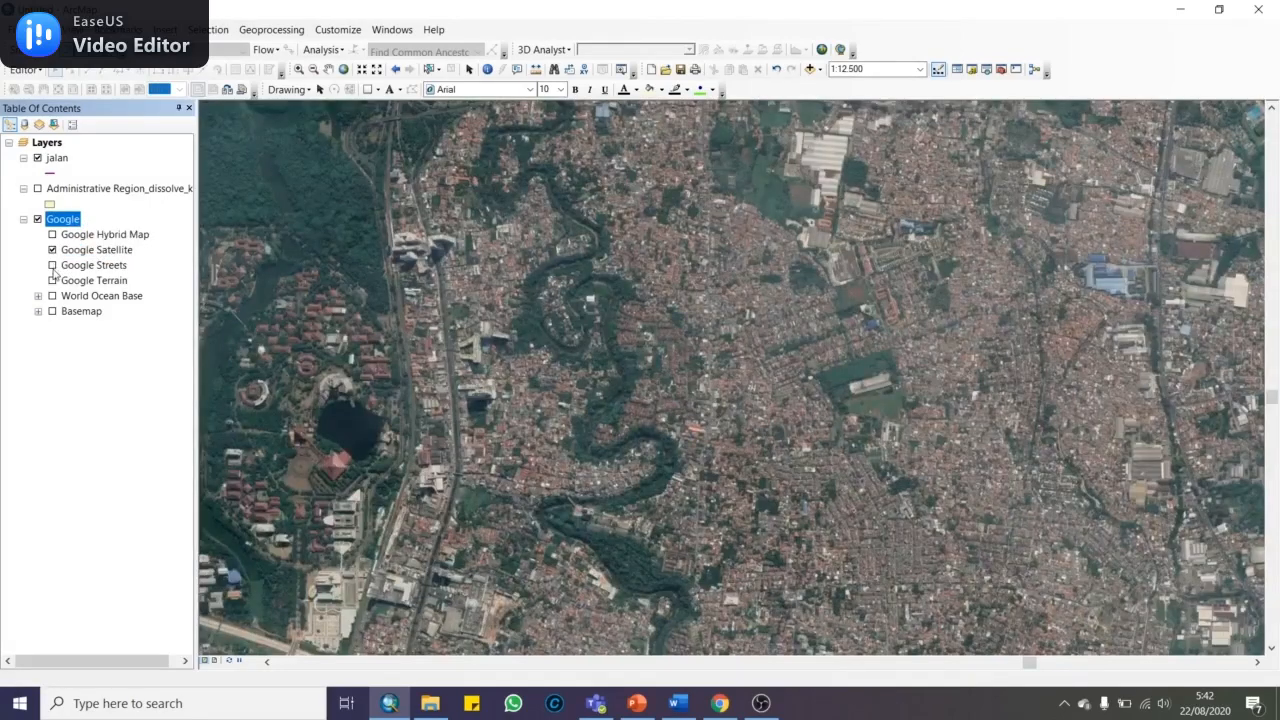
{"action": "left_click", "coordinate": [52, 265]}
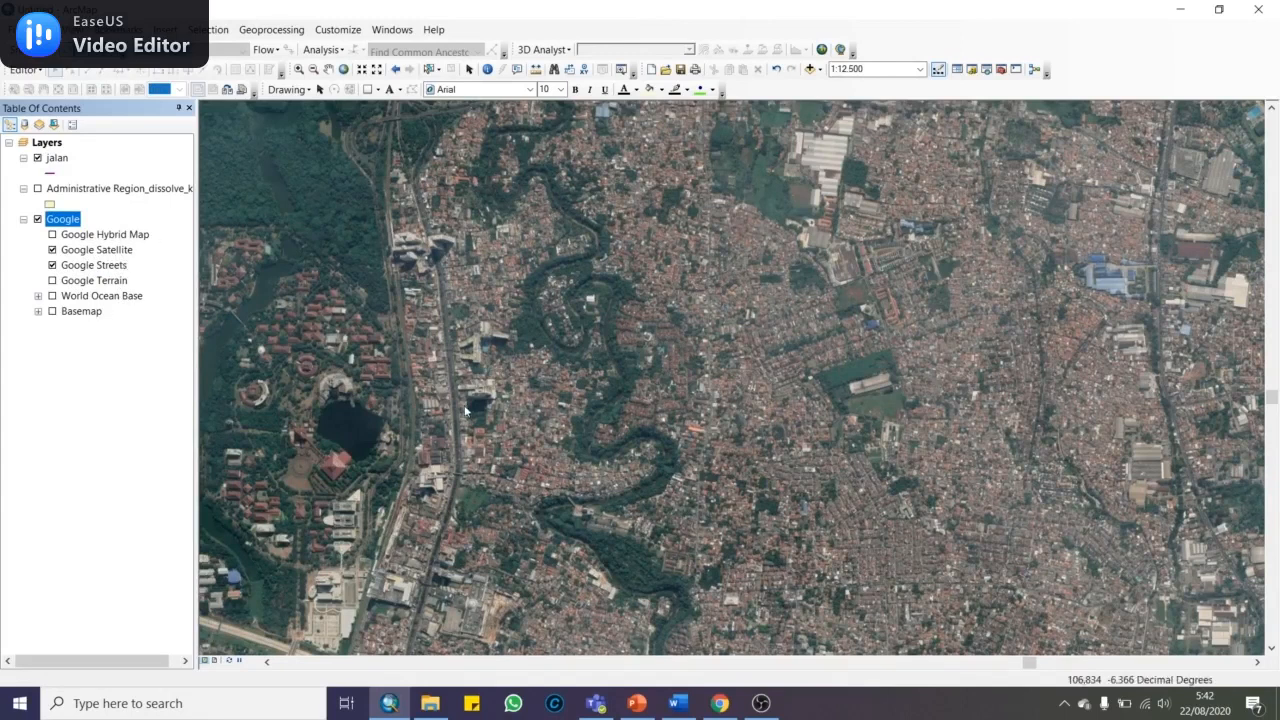
Examine the main road and its surroundings on the satellite imagery at a scale of 1:3.000
{"action": "scroll", "coordinate": [430, 397], "scroll_direction": "up", "scroll_amount": 3}
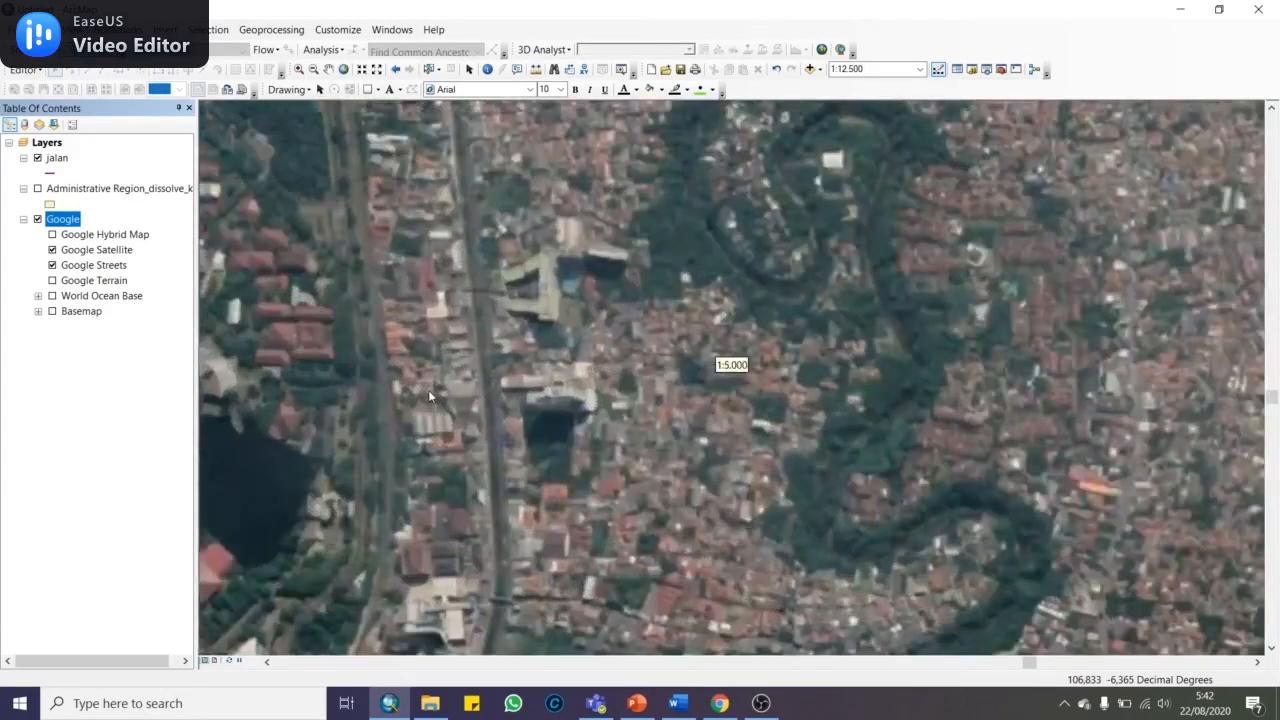
{"action": "scroll", "coordinate": [430, 397], "scroll_direction": "up", "scroll_amount": 2}
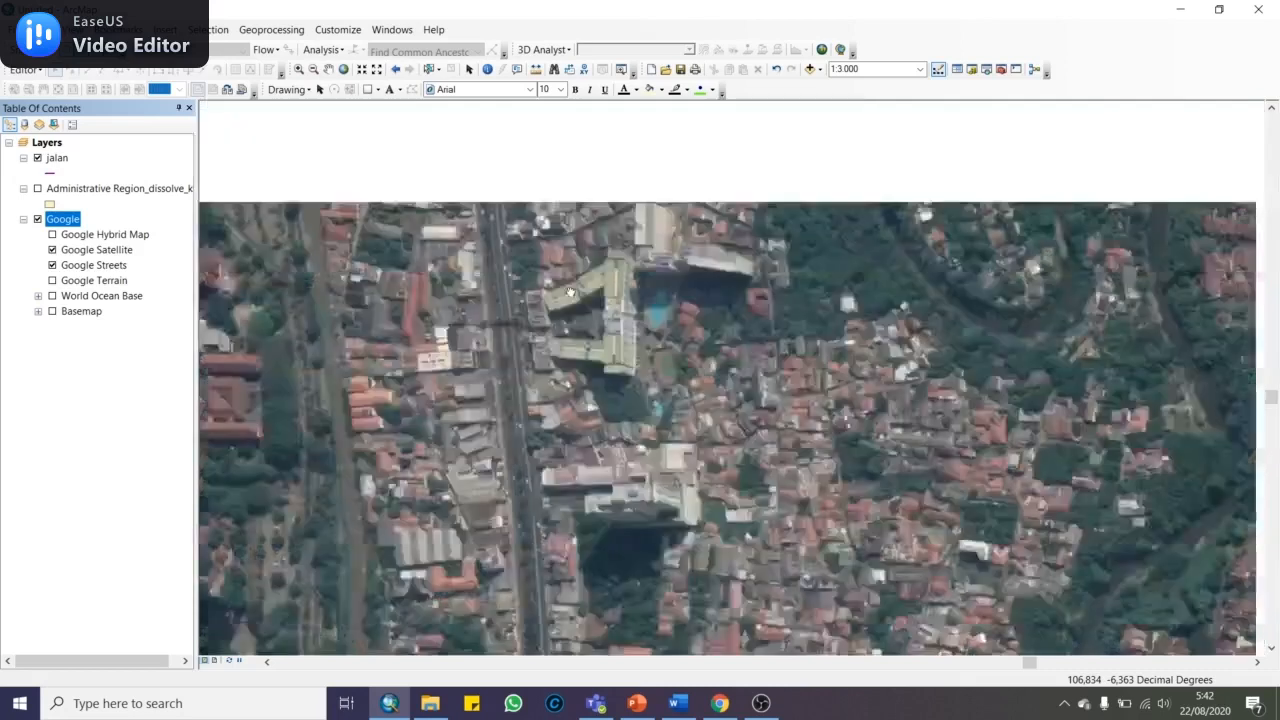
{"action": "left_click_drag", "start_coordinate": [453, 212], "coordinate": [443, 507]}
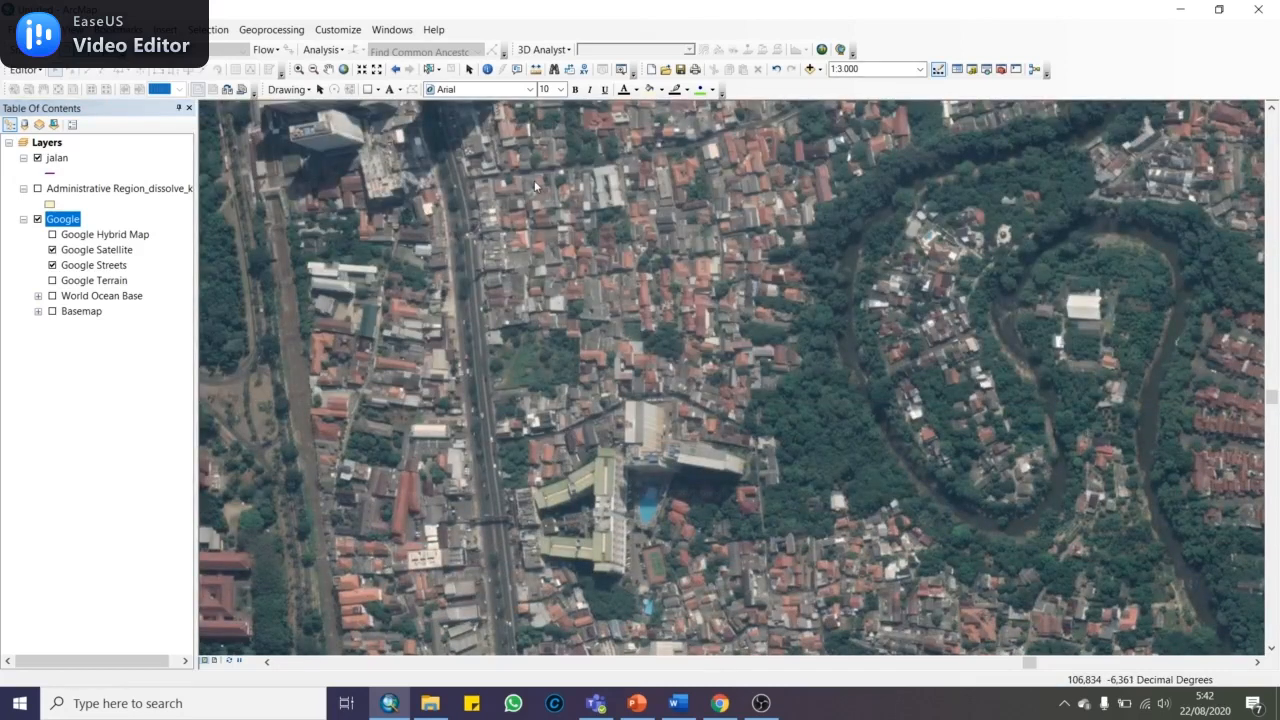
{"action": "left_click_drag", "start_coordinate": [534, 180], "coordinate": [581, 460]}
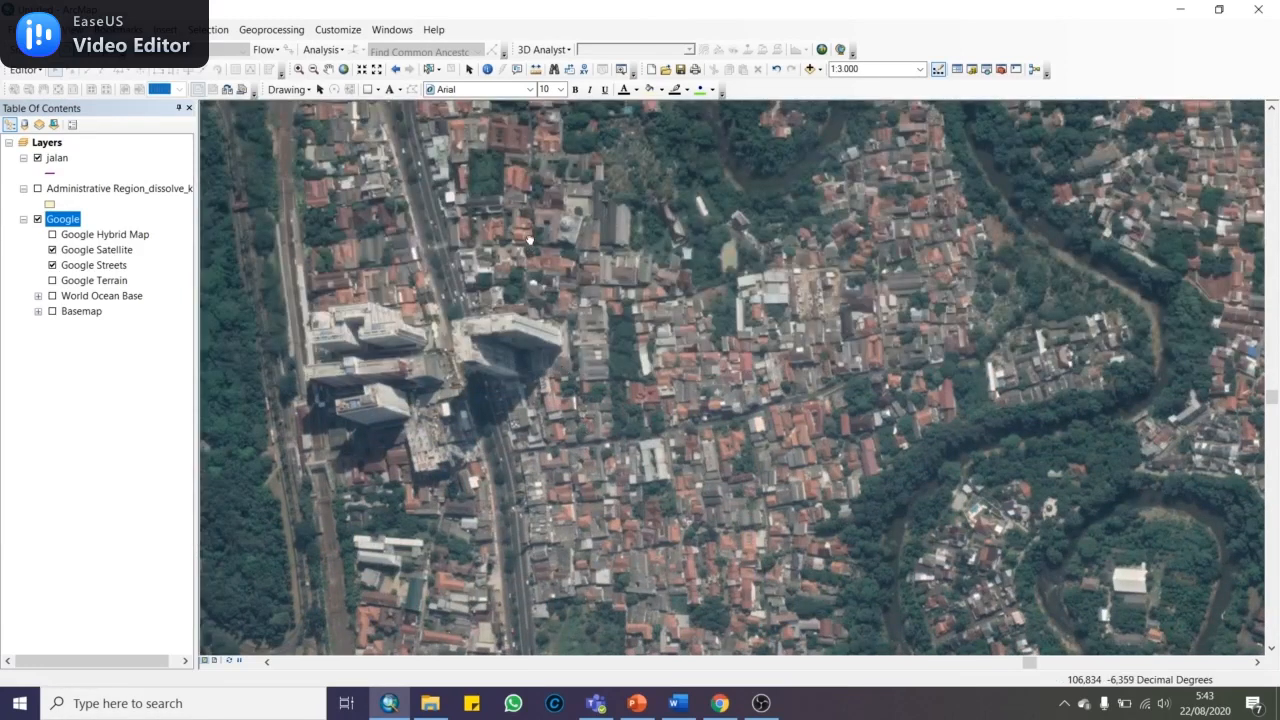
{"action": "left_click_drag", "start_coordinate": [526, 237], "coordinate": [659, 467]}
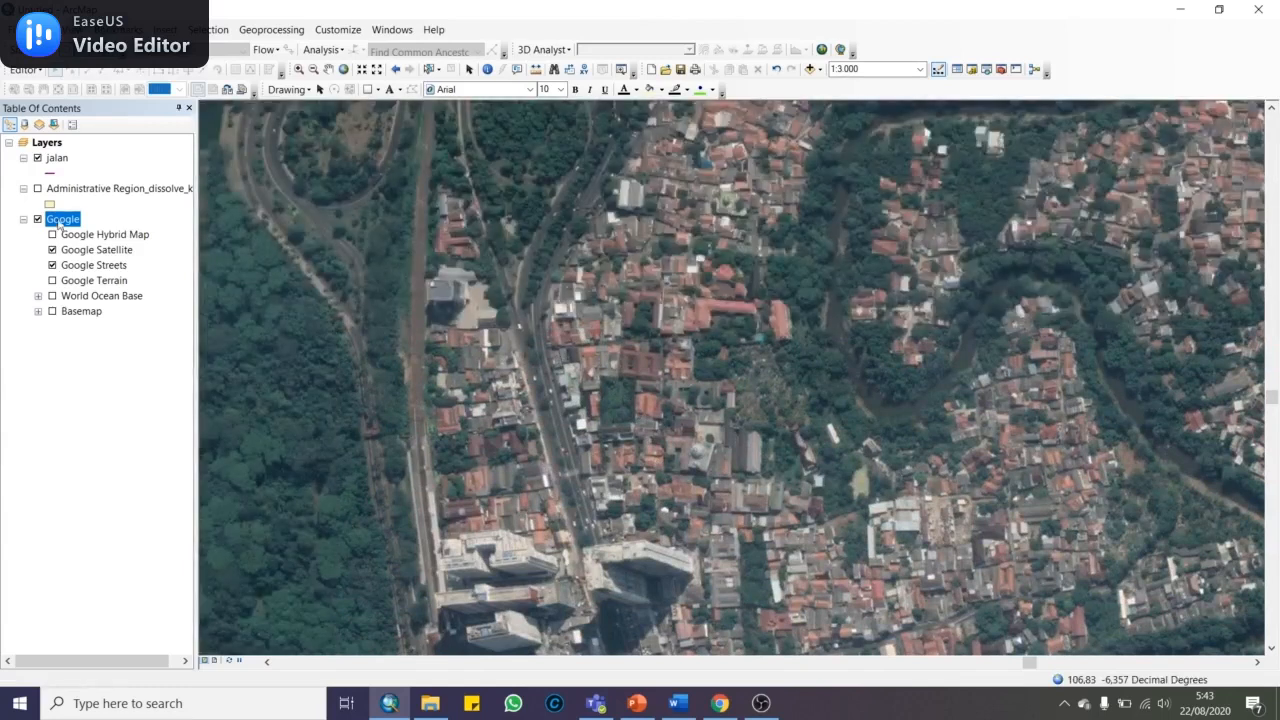
{"action": "left_click_drag", "start_coordinate": [600, 537], "coordinate": [540, 262]}
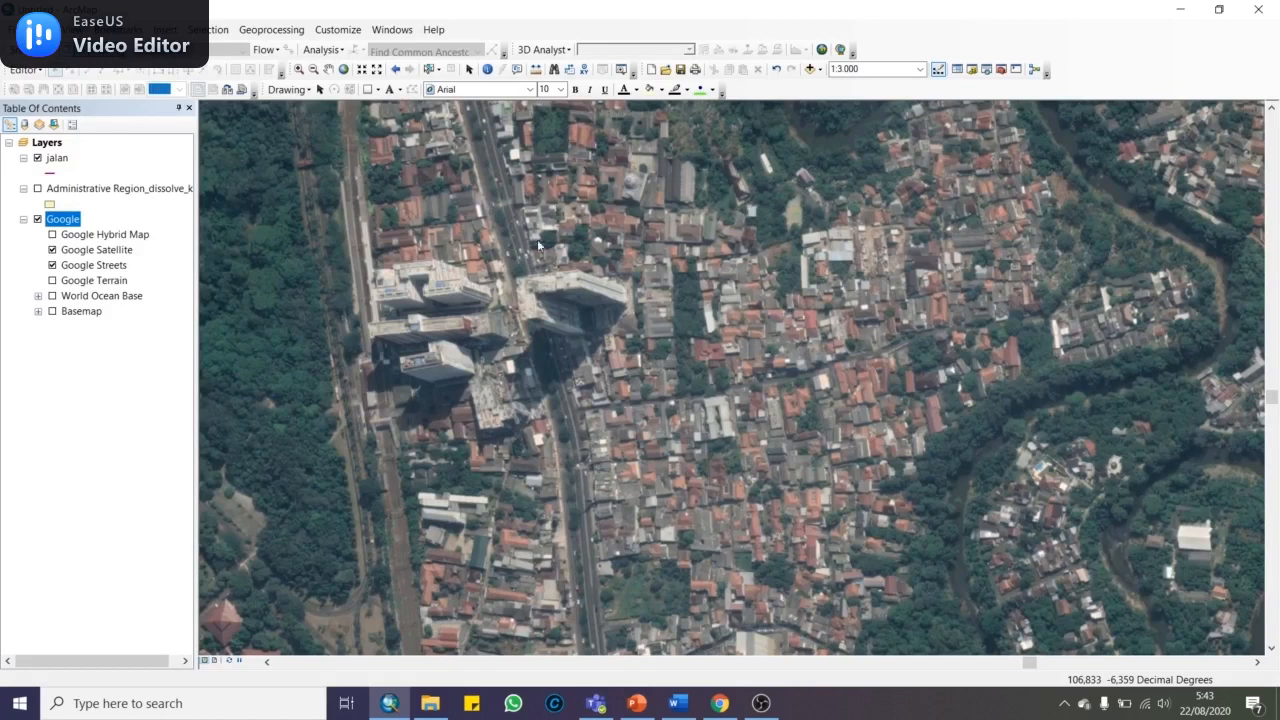
{"action": "left_click_drag", "start_coordinate": [535, 200], "coordinate": [549, 433]}
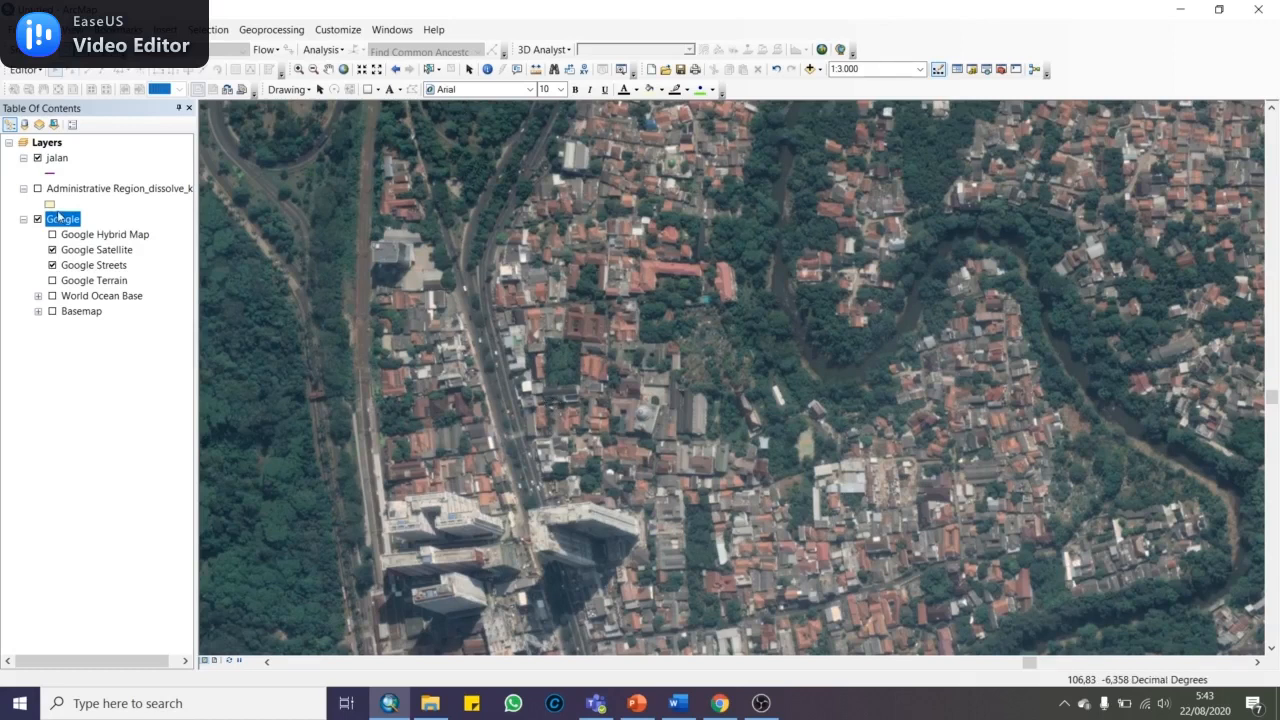
Remove the Google group layer from the map and add Google.lyr from DATA_PETA again
{"action": "right_click", "coordinate": [62, 219]}
{"action": "left_click", "coordinate": [100, 302]}
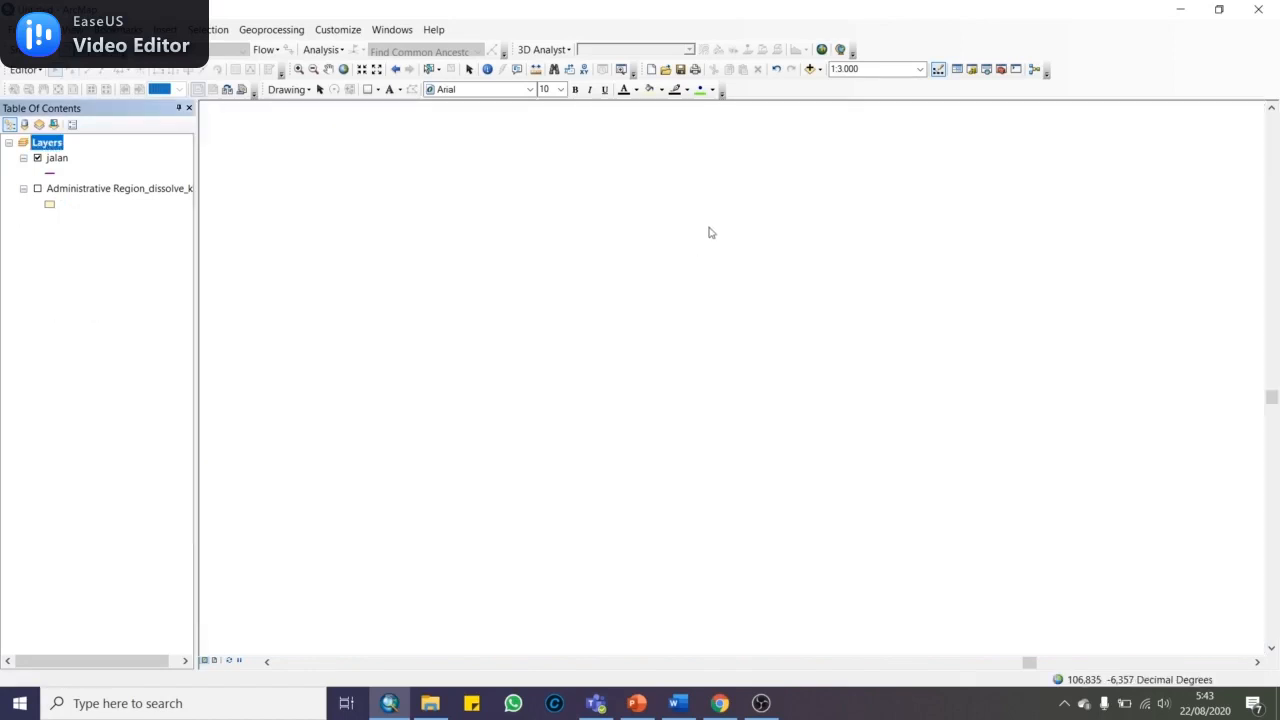
{"action": "left_click", "coordinate": [811, 69]}
{"action": "left_click", "coordinate": [492, 350]}
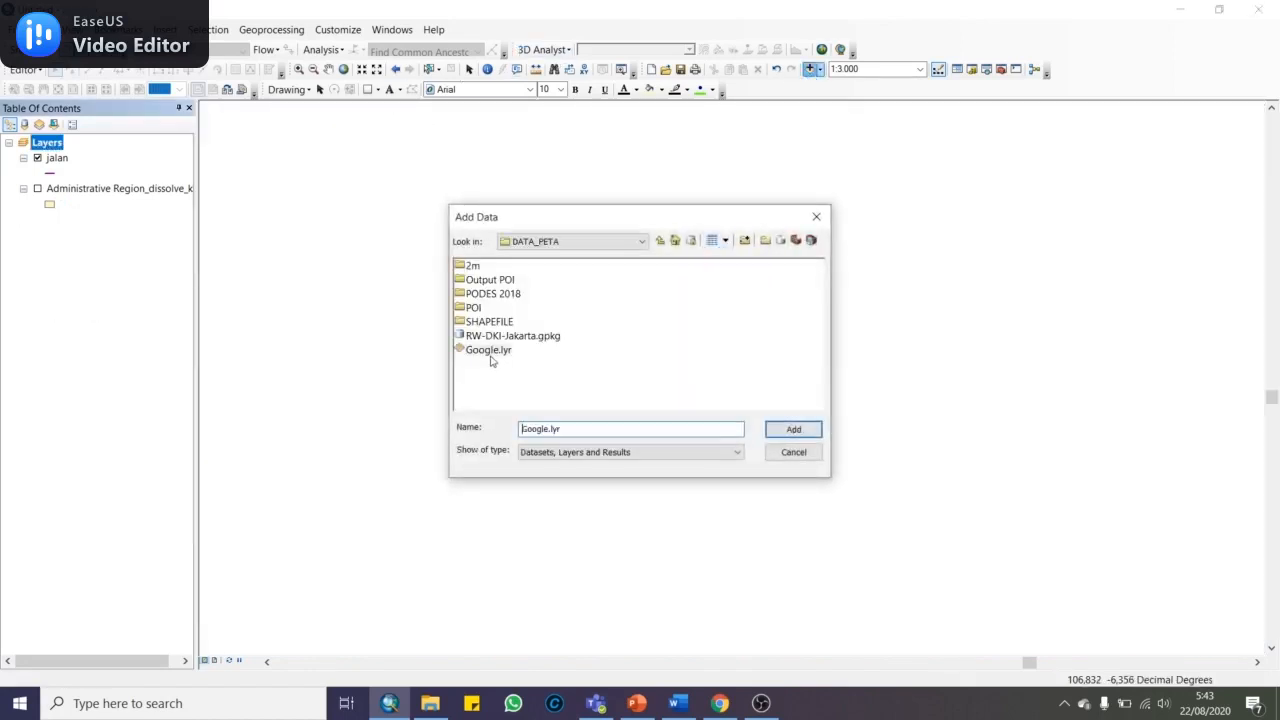
{"action": "left_click", "coordinate": [785, 427]}
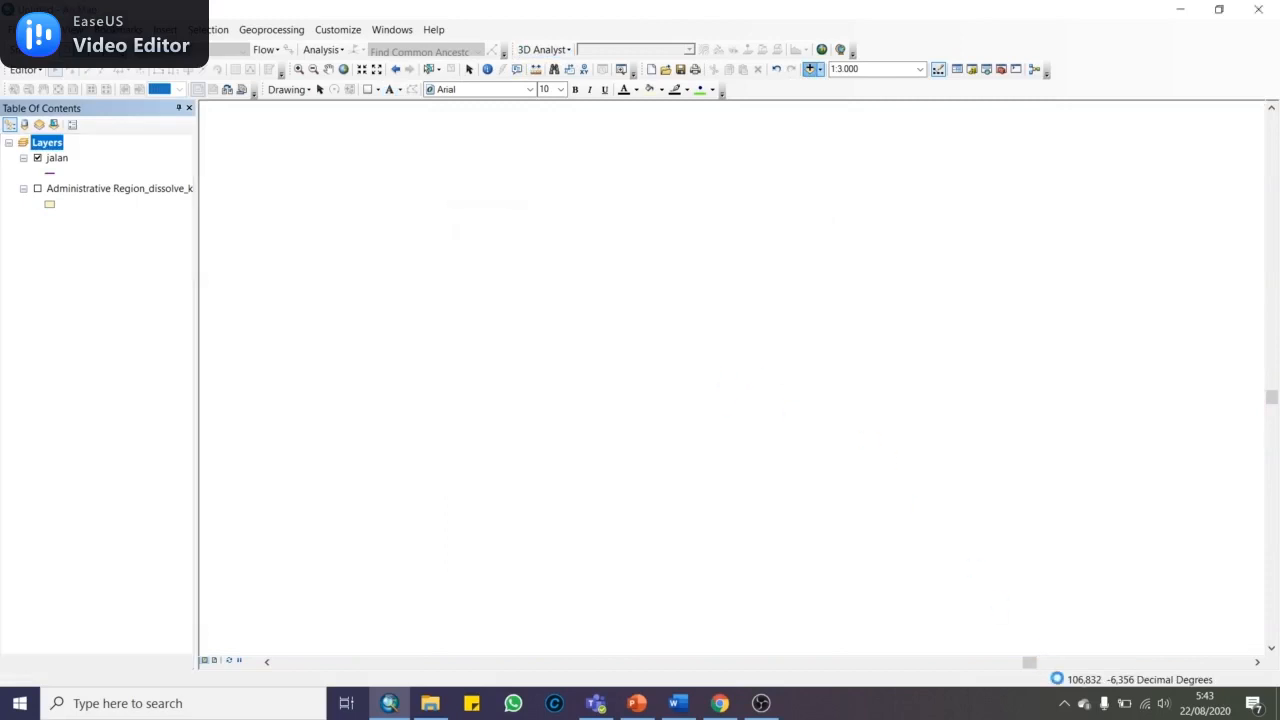
{"action": "left_click", "coordinate": [1064, 703]}
{"action": "left_click", "coordinate": [1064, 706]}
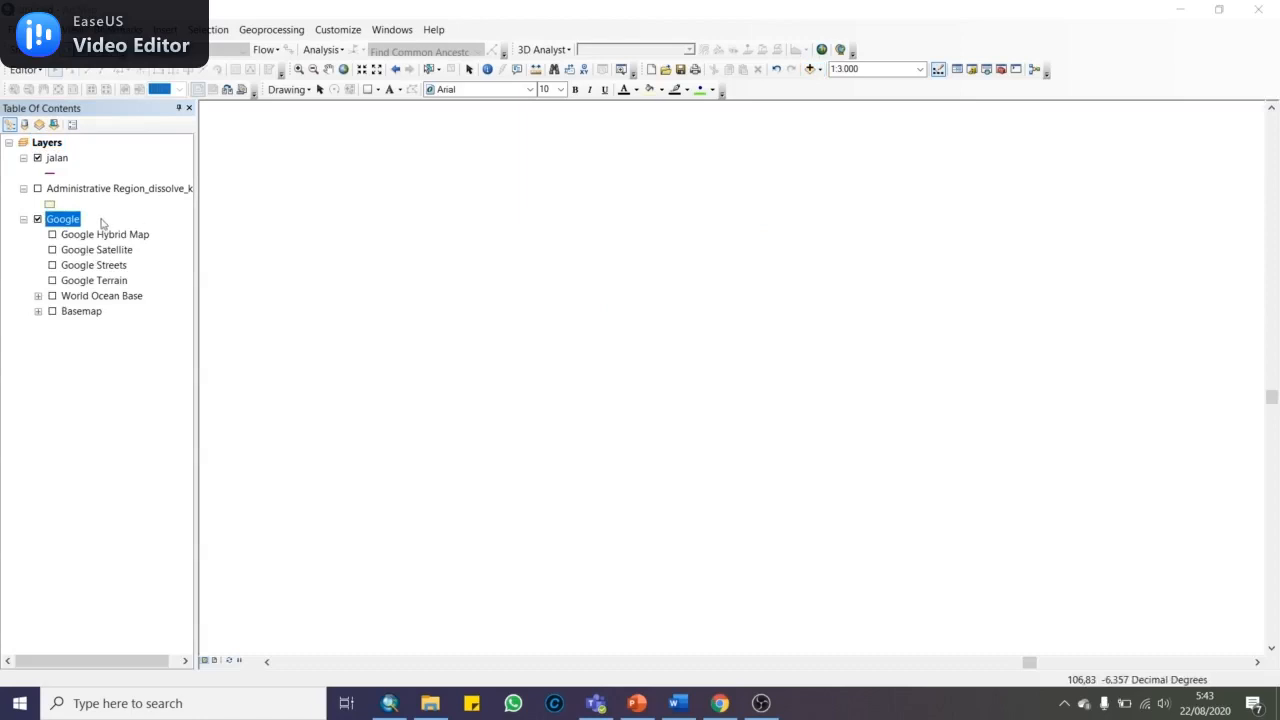
Remove the reloaded Google group layer and load Google.lyr into the map once more
{"action": "right_click", "coordinate": [62, 218]}
{"action": "left_click", "coordinate": [70, 300]}
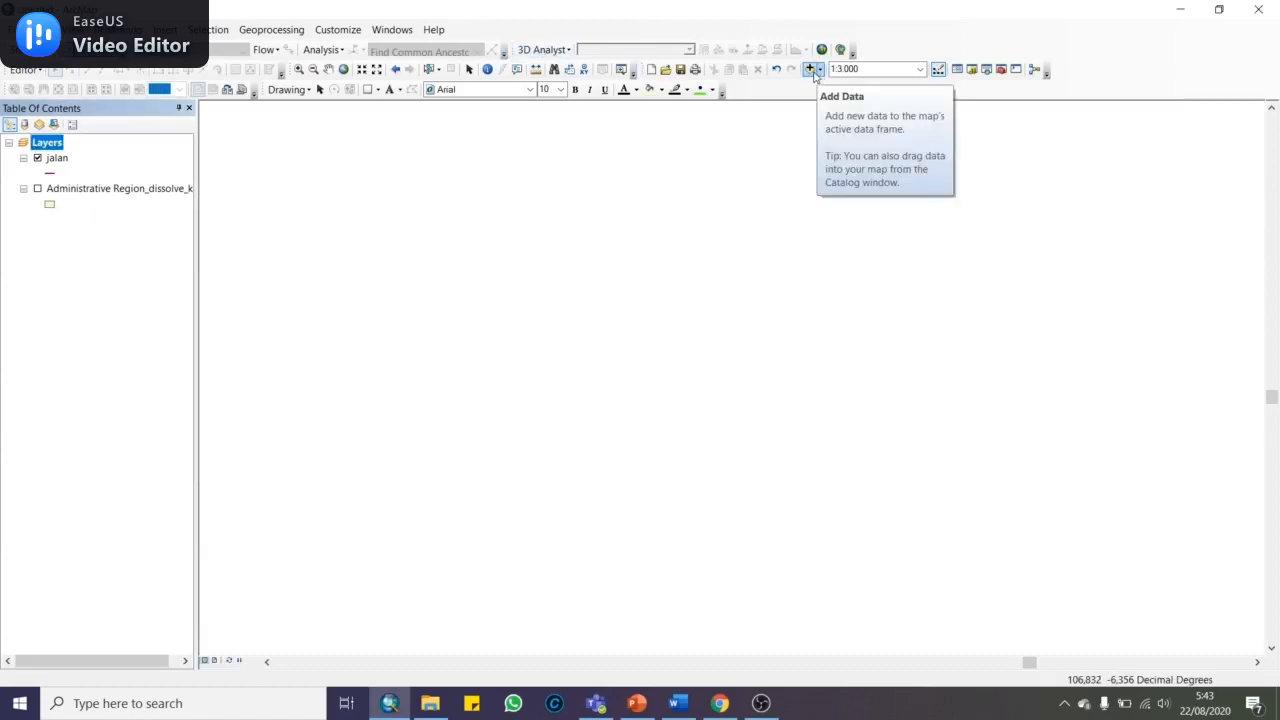
{"action": "left_click", "coordinate": [812, 69]}
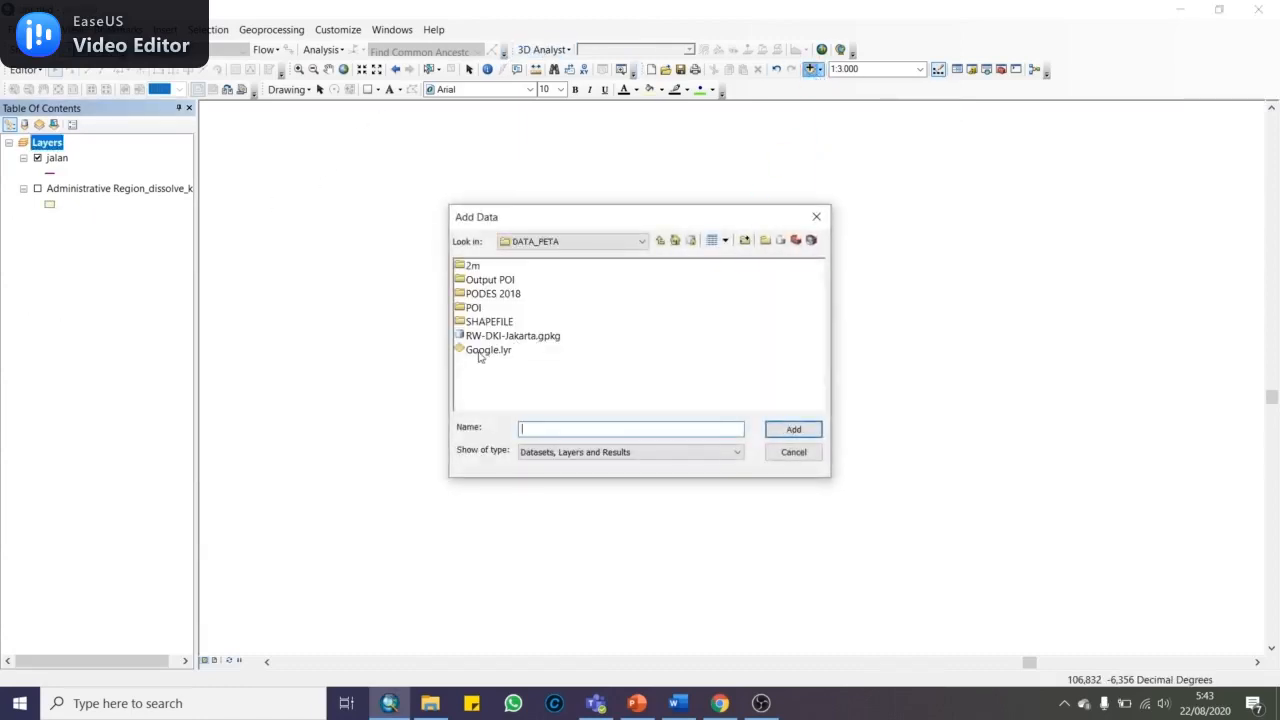
{"action": "left_click", "coordinate": [478, 350]}
{"action": "left_click", "coordinate": [793, 429]}
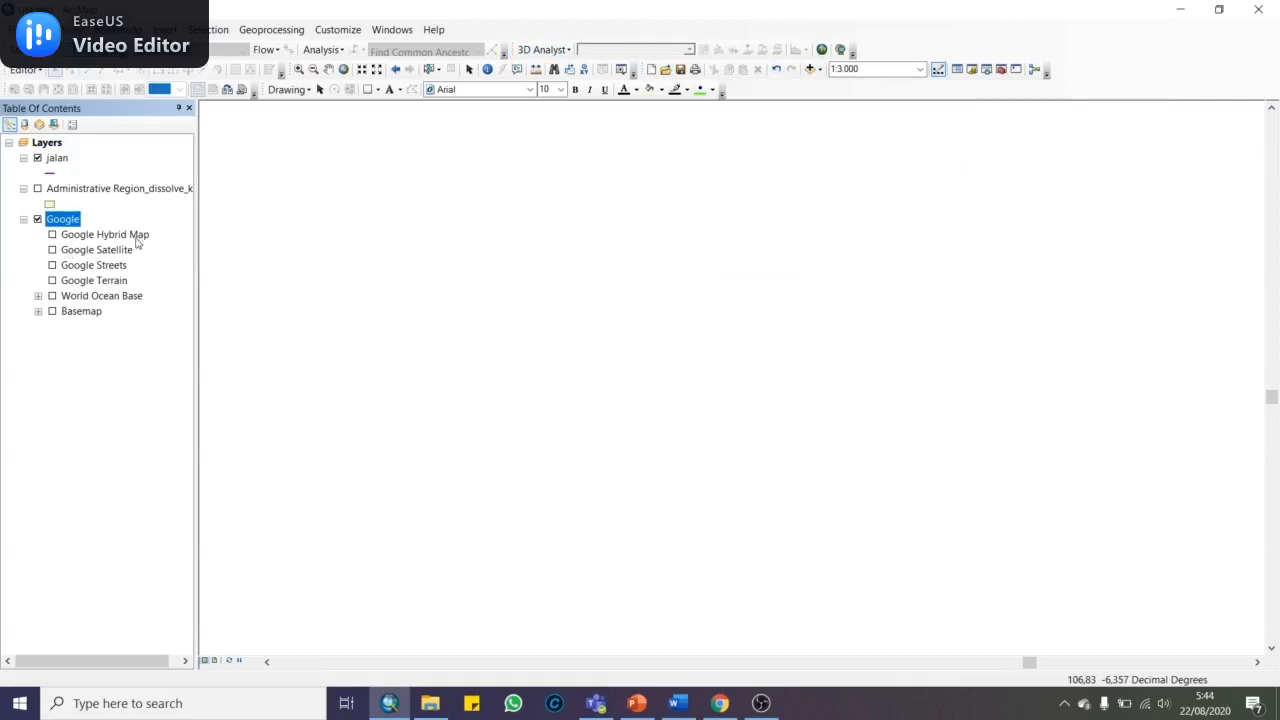
Display the Google Streets layer as the only visible basemap, with Google Satellite turned off
{"action": "left_click", "coordinate": [53, 251]}
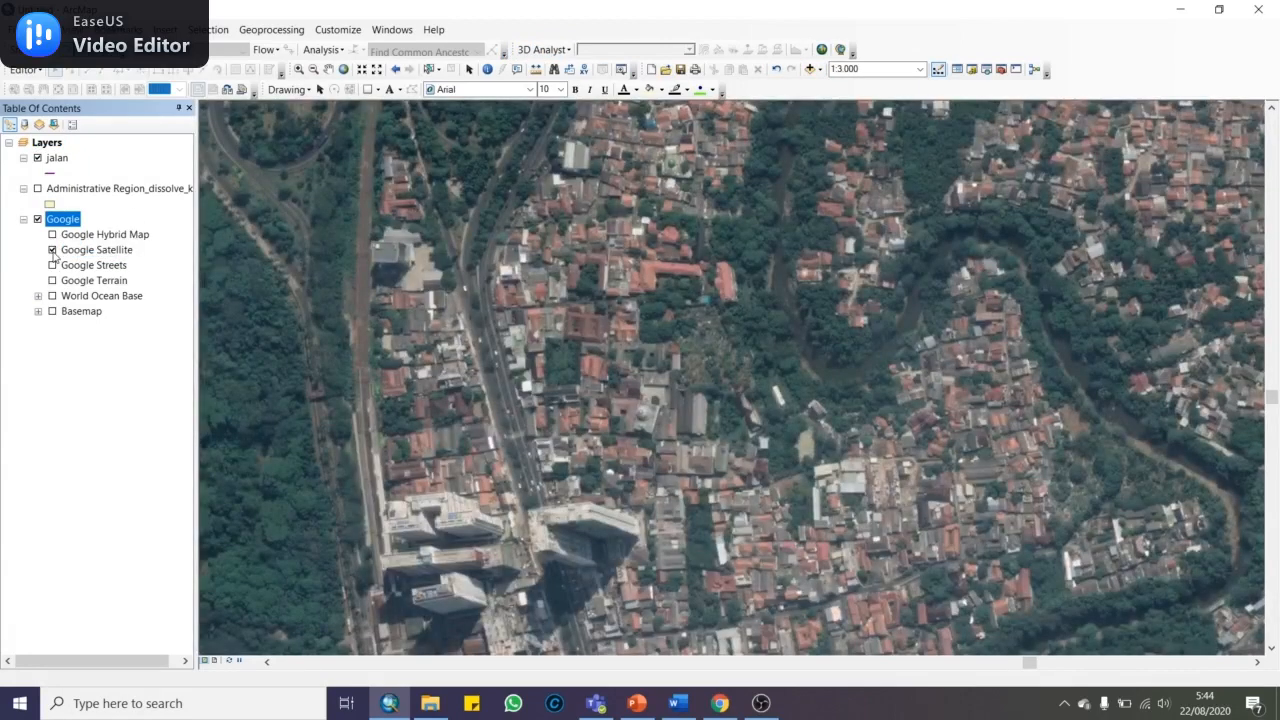
{"action": "left_click", "coordinate": [53, 265]}
{"action": "left_click", "coordinate": [53, 250]}
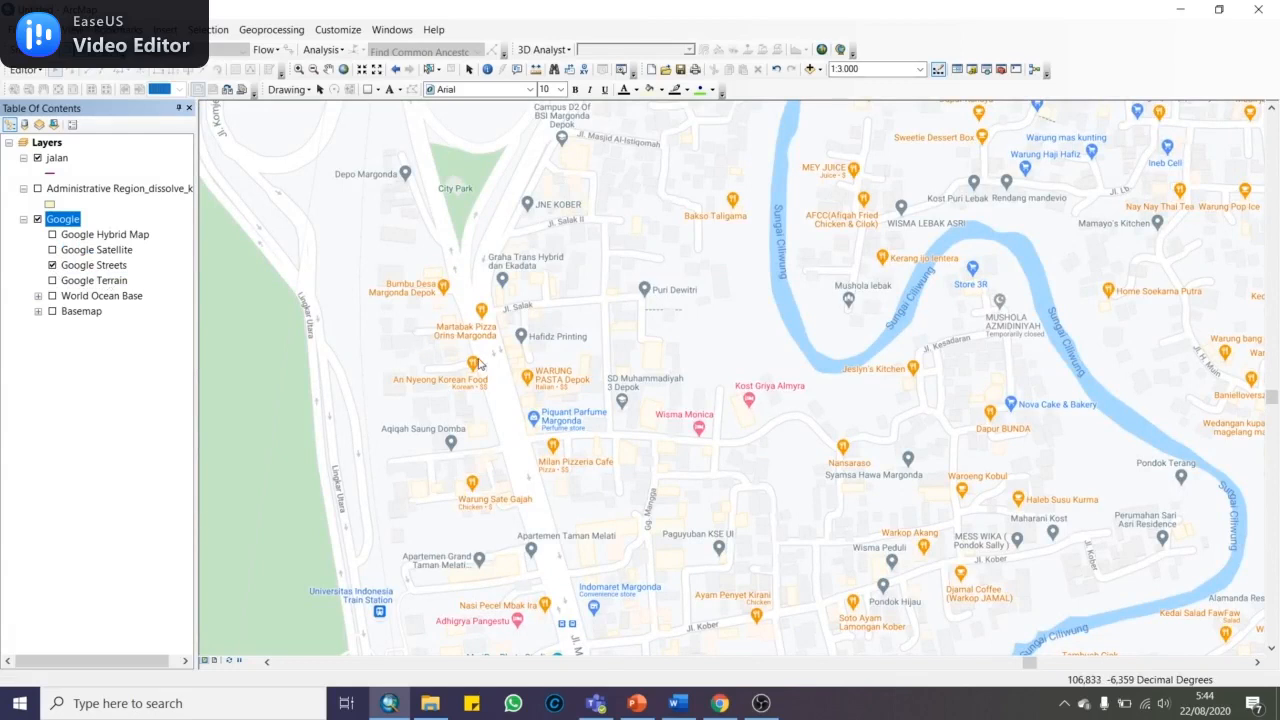
Examine the course of Jl. Margonda Raya and its side streets on the street map at a scale of 1:4.000
{"action": "scroll", "coordinate": [480, 365], "scroll_direction": "down", "scroll_amount": 1}
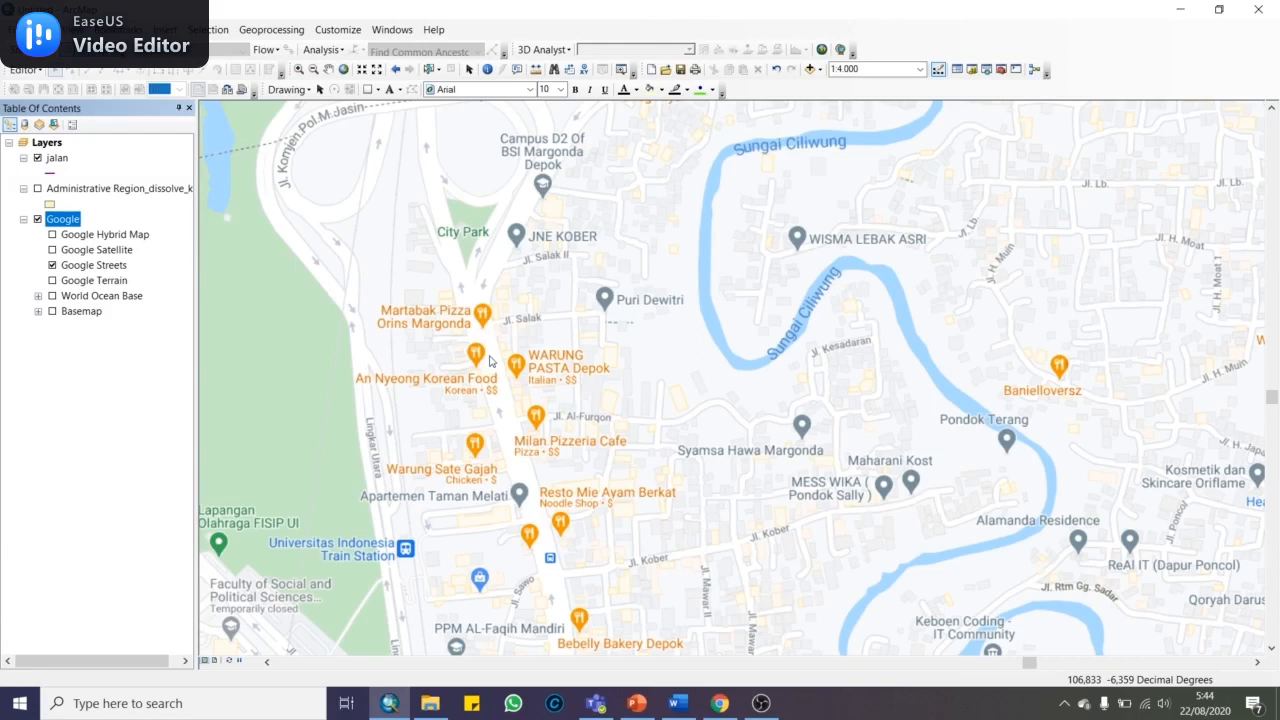
{"action": "left_click_drag", "start_coordinate": [488, 367], "coordinate": [434, 252]}
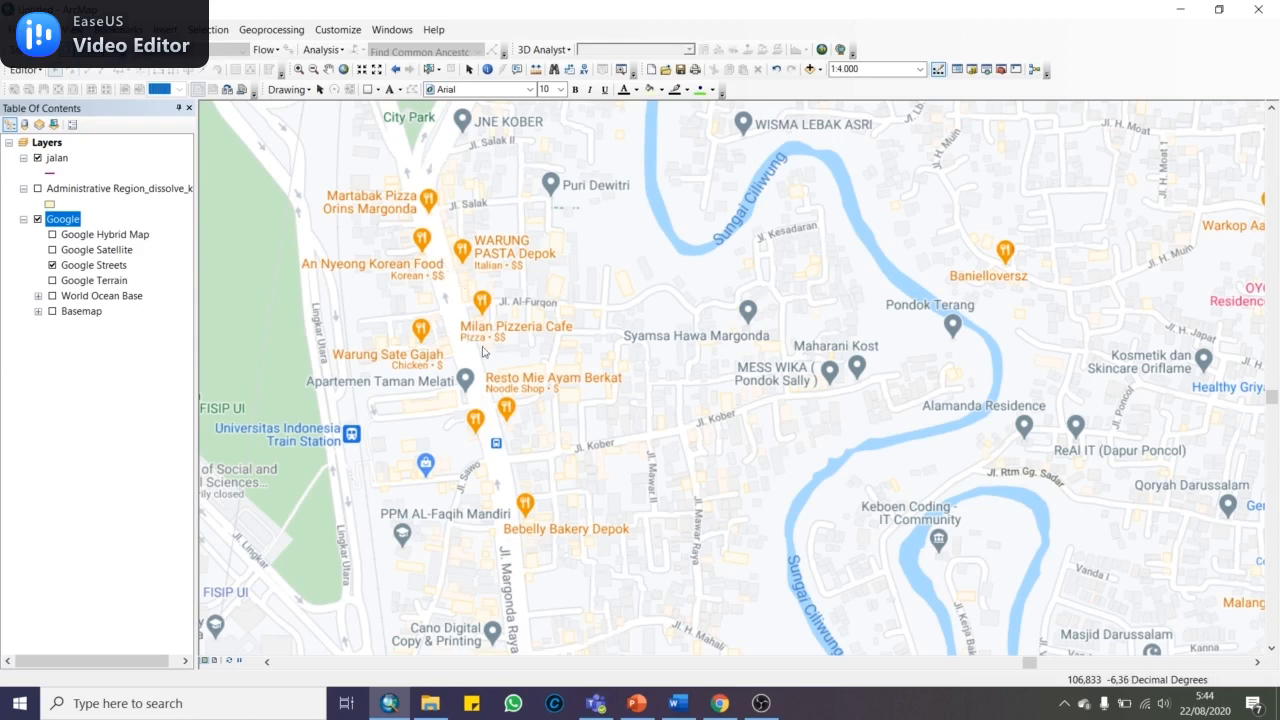
{"action": "left_click_drag", "start_coordinate": [470, 340], "coordinate": [435, 65]}
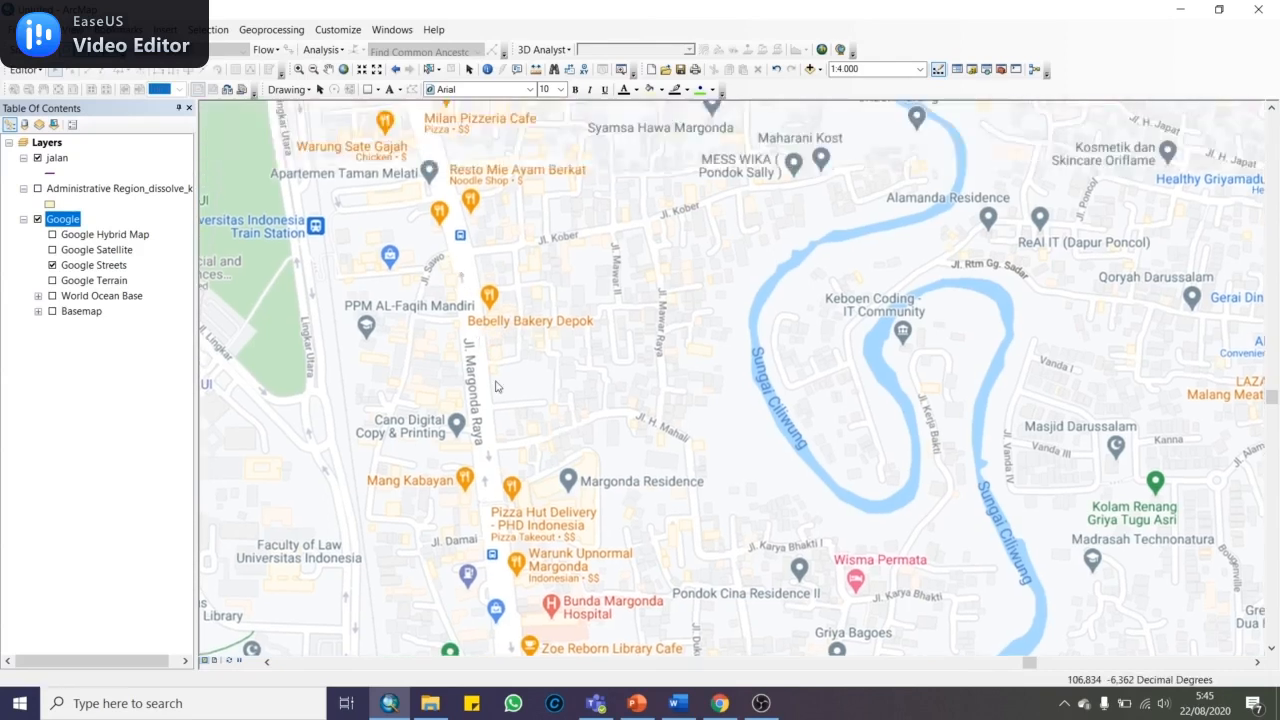
{"action": "left_click_drag", "start_coordinate": [493, 302], "coordinate": [491, 179]}
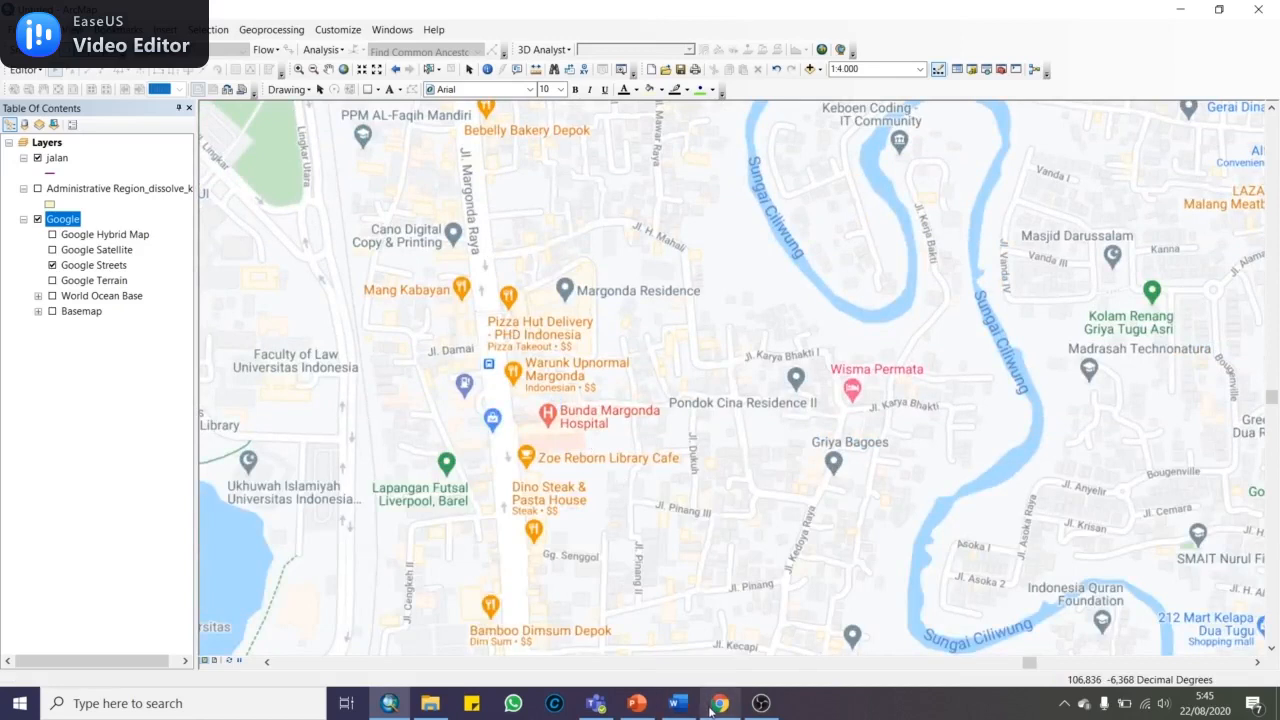
Switch to Google Maps in Chrome, open Street View on Jl. Margonda Raya, and inspect the road's lanes and median in both directions
{"action": "left_click", "coordinate": [719, 703]}
{"action": "left_click_drag", "start_coordinate": [738, 331], "coordinate": [575, 516]}
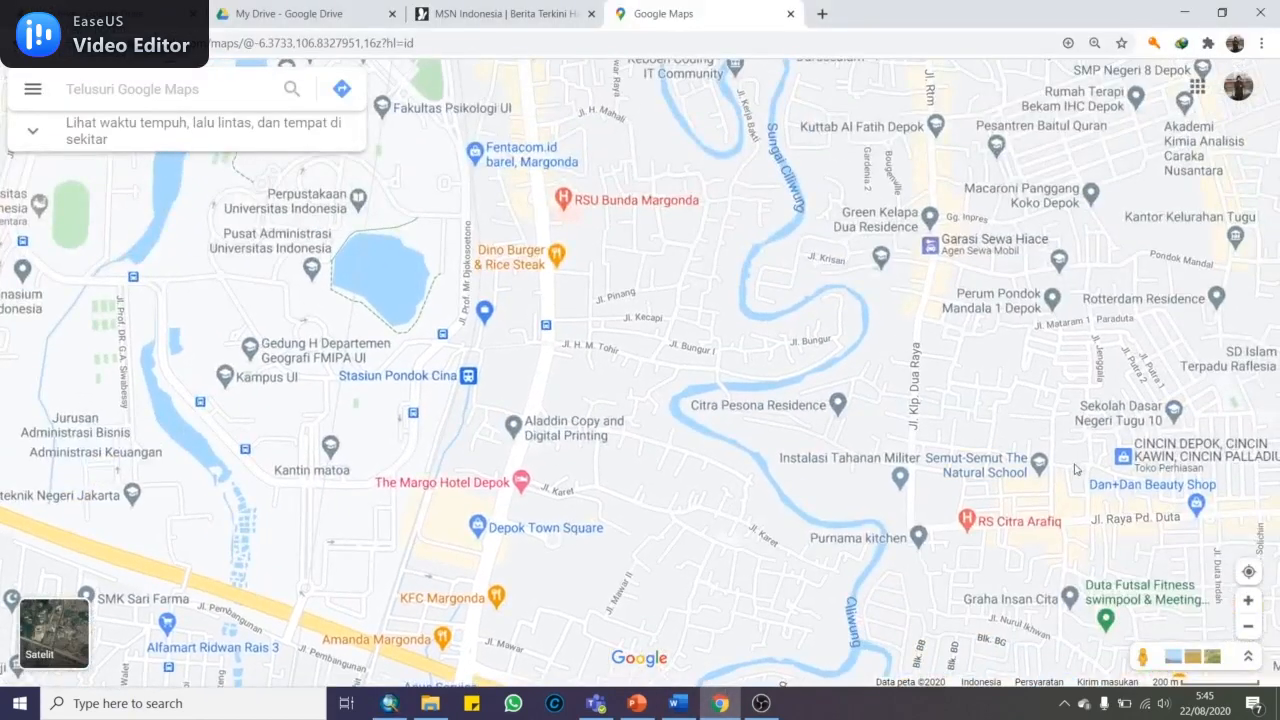
{"action": "left_click_drag", "start_coordinate": [1142, 656], "coordinate": [560, 367]}
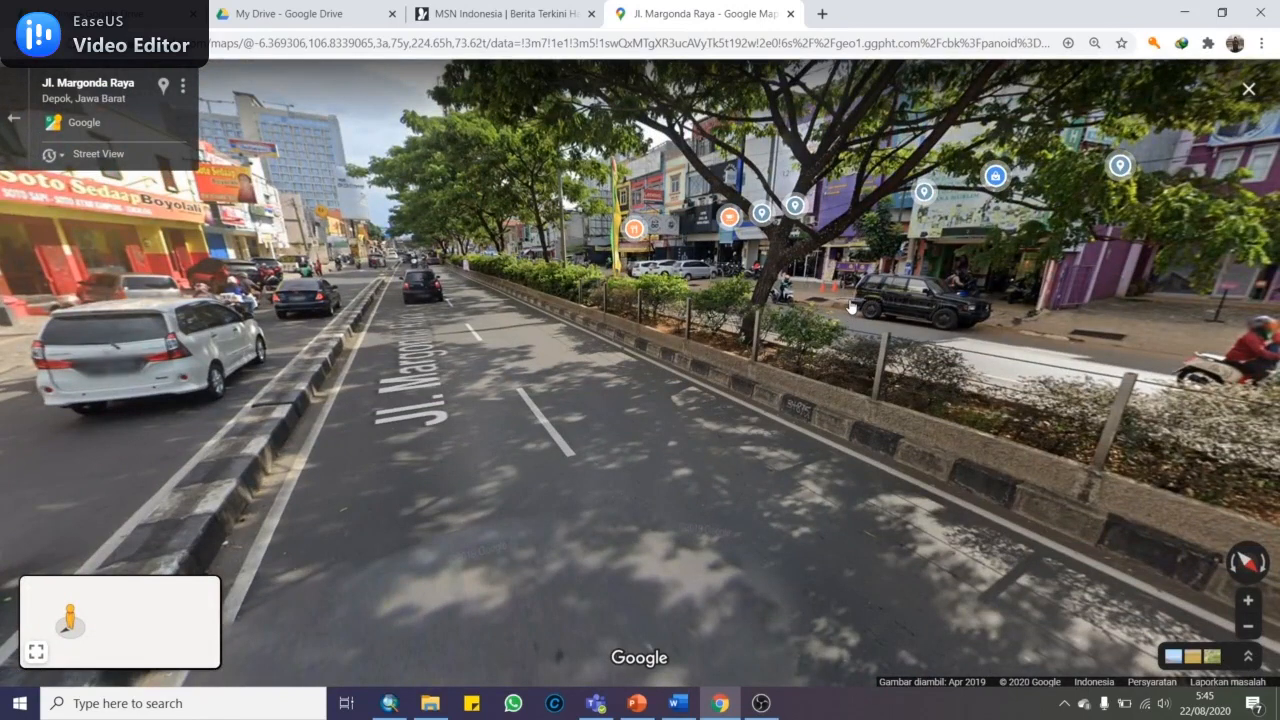
{"action": "key", "text": "Left"}
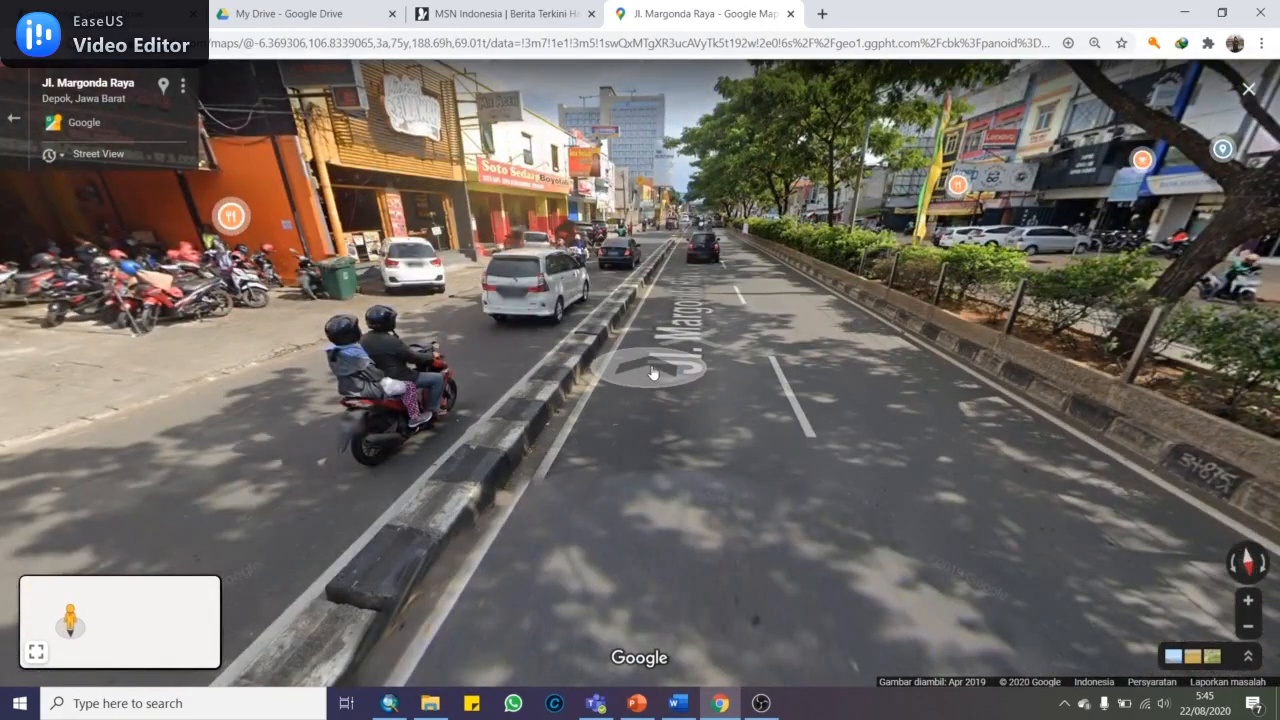
{"action": "key", "text": "Right"}
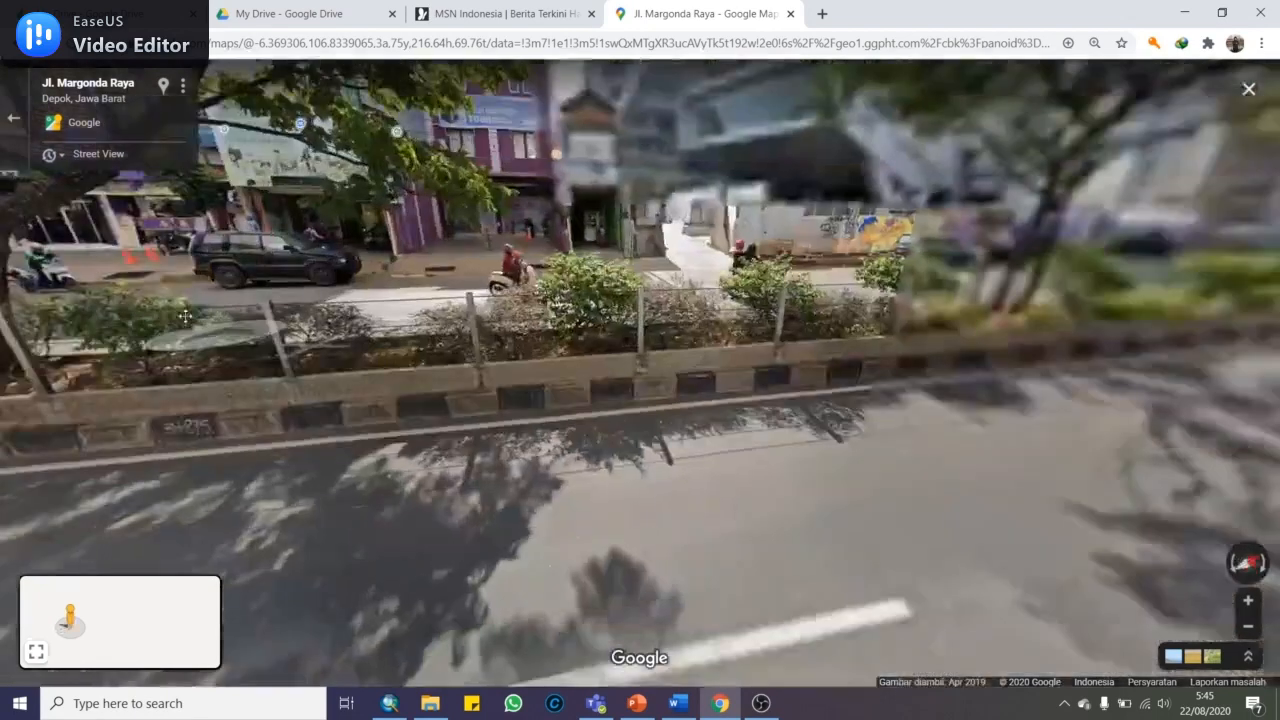
Follow Jl. Margonda Raya northward in Street View and examine the planted median and the divider between the main and side lanes
{"action": "left_click", "coordinate": [990, 350]}
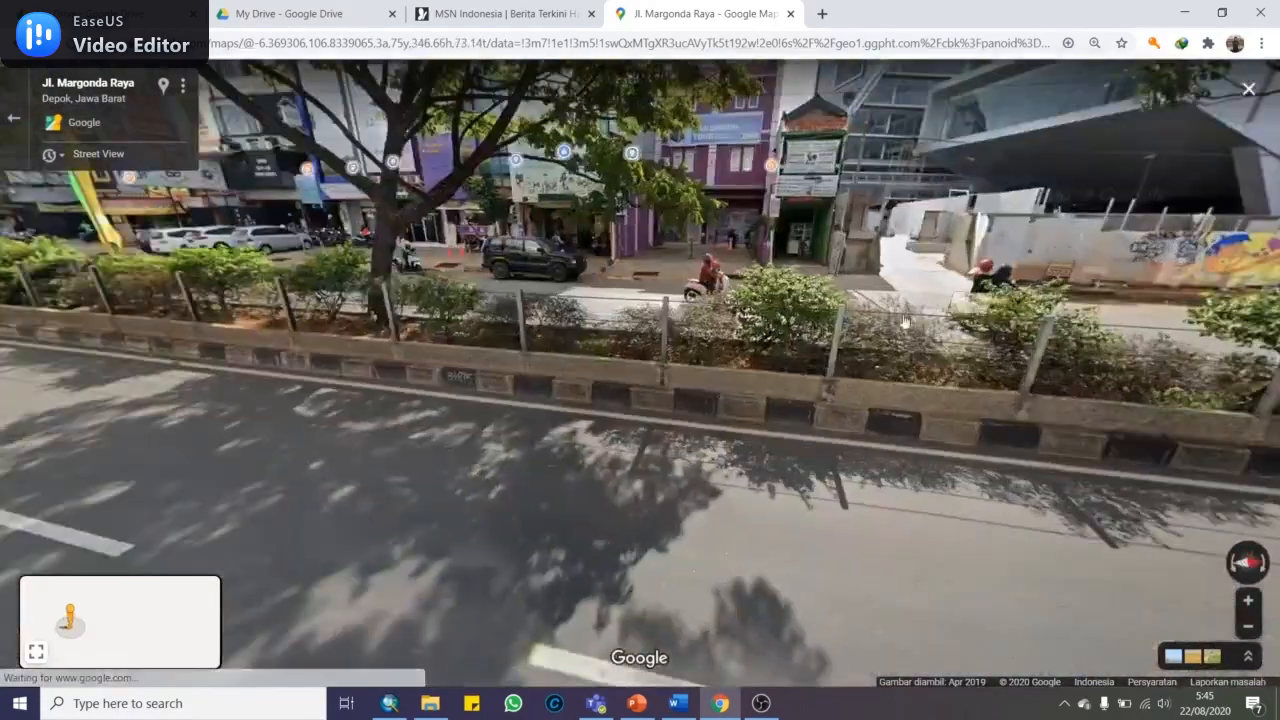
{"action": "left_click_drag", "start_coordinate": [420, 340], "coordinate": [596, 338]}
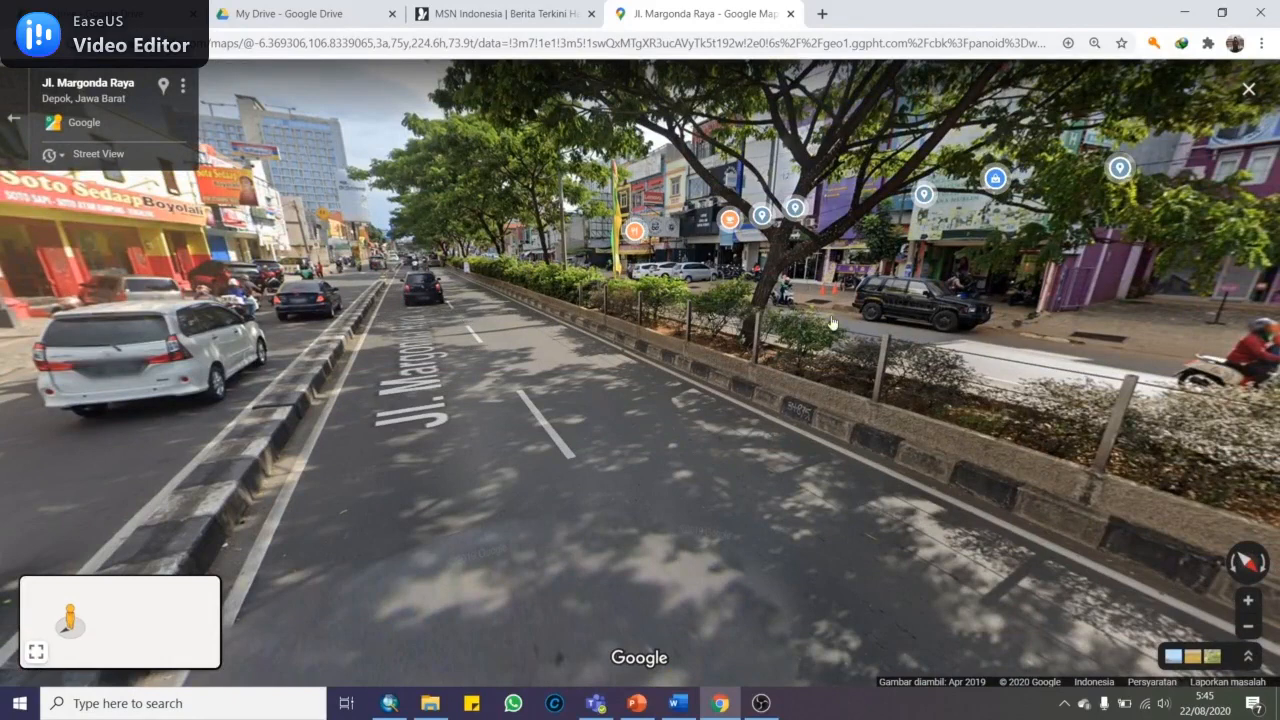
{"action": "left_click_drag", "start_coordinate": [907, 383], "coordinate": [790, 305]}
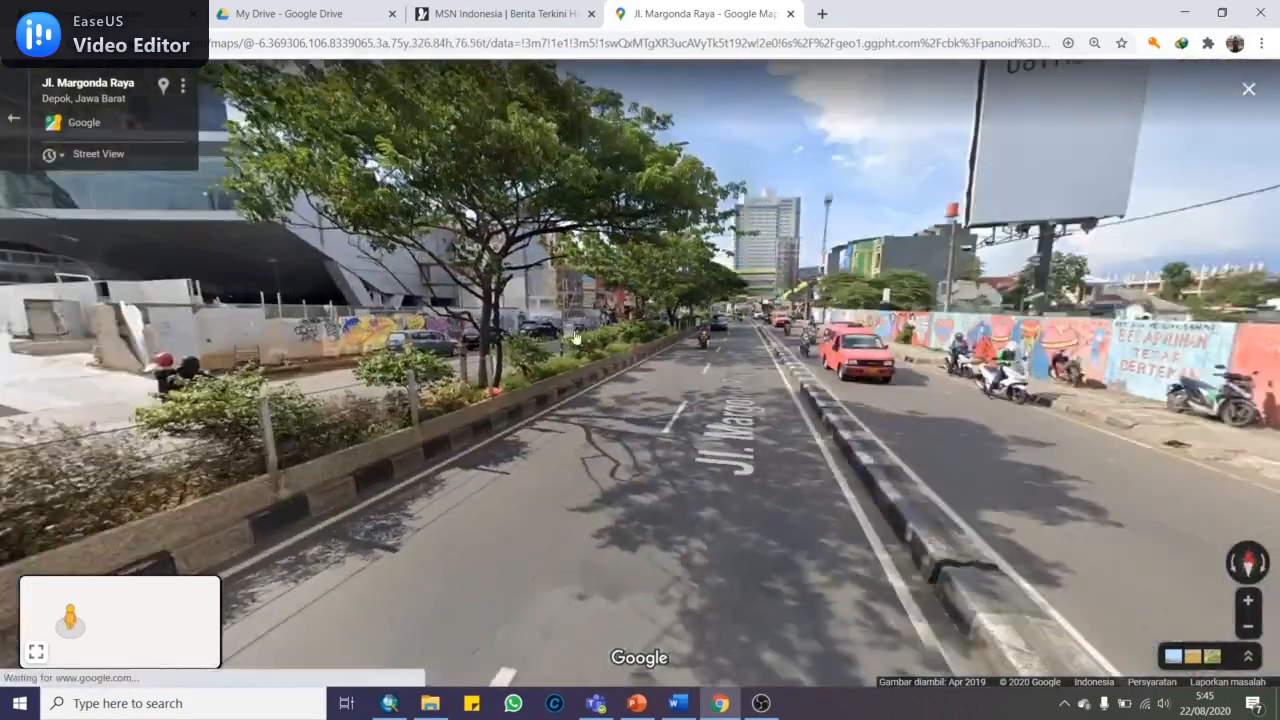
{"action": "left_click", "coordinate": [738, 338]}
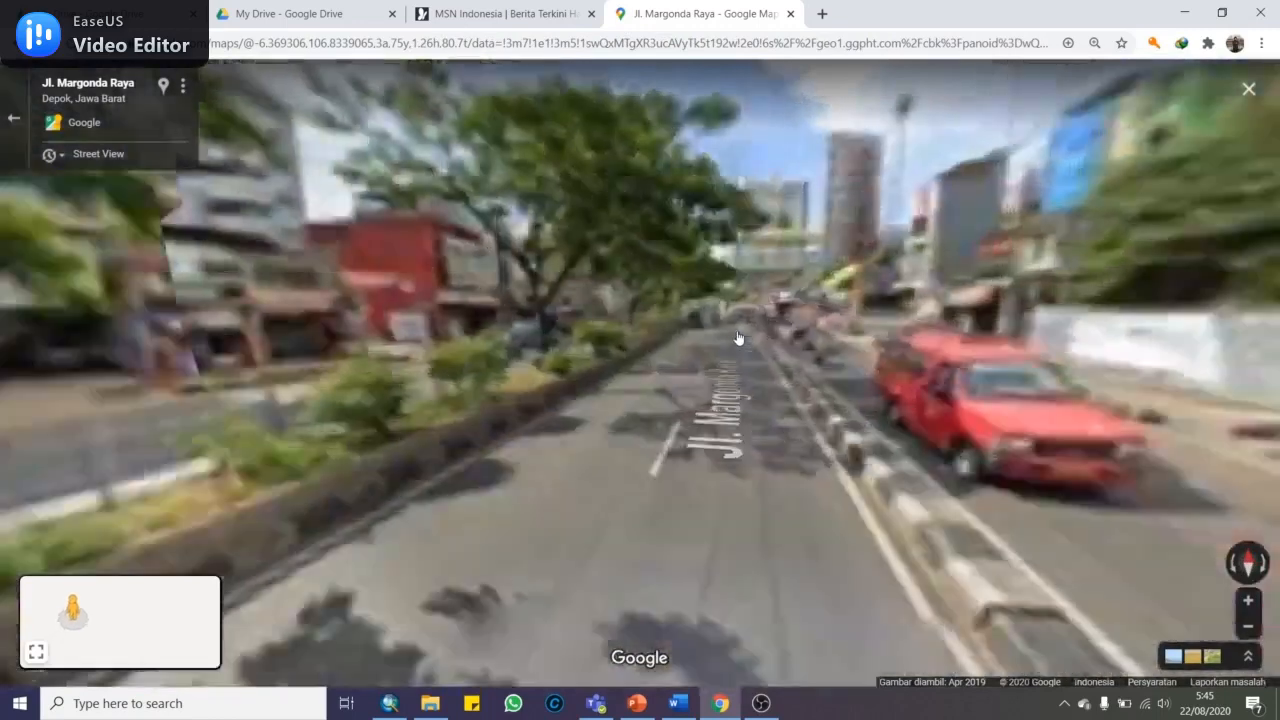
{"action": "left_click_drag", "start_coordinate": [350, 375], "coordinate": [388, 335]}
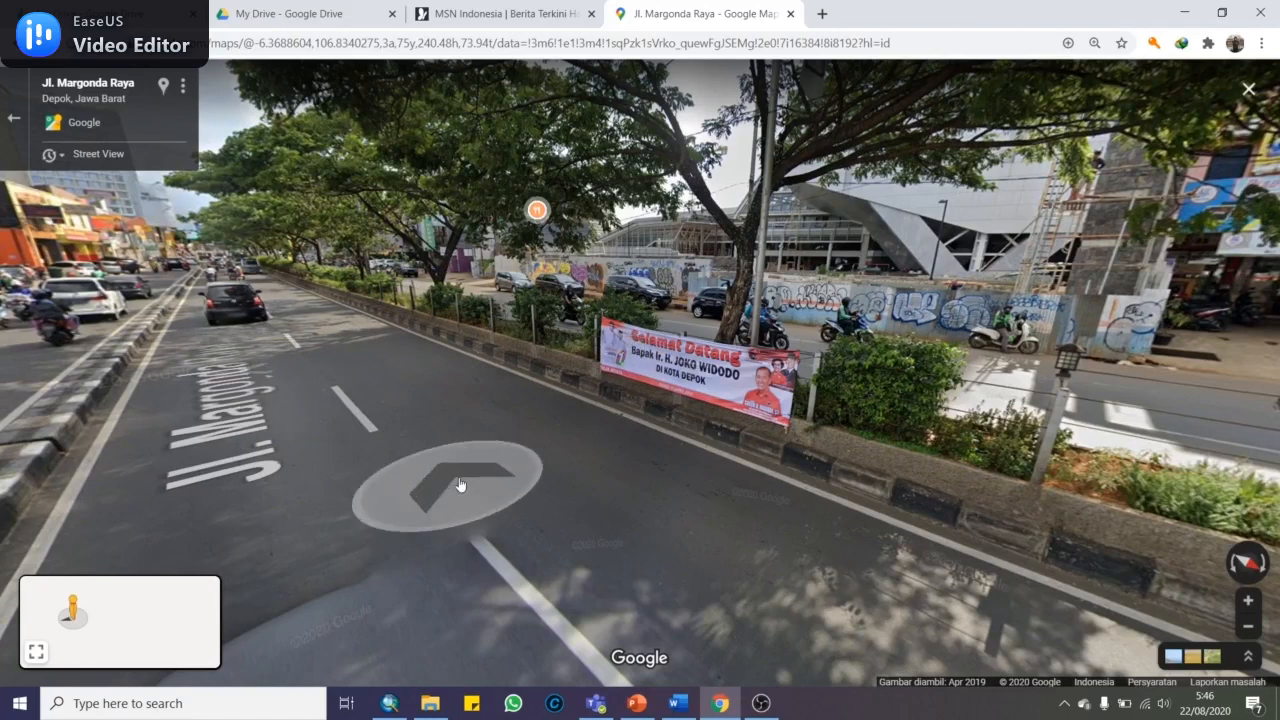
Switch back to ArcMap, show Google Satellite instead of Google Streets, and view Jl. Margonda Raya at a scale of 1:2.500
{"action": "left_click", "coordinate": [1183, 12]}
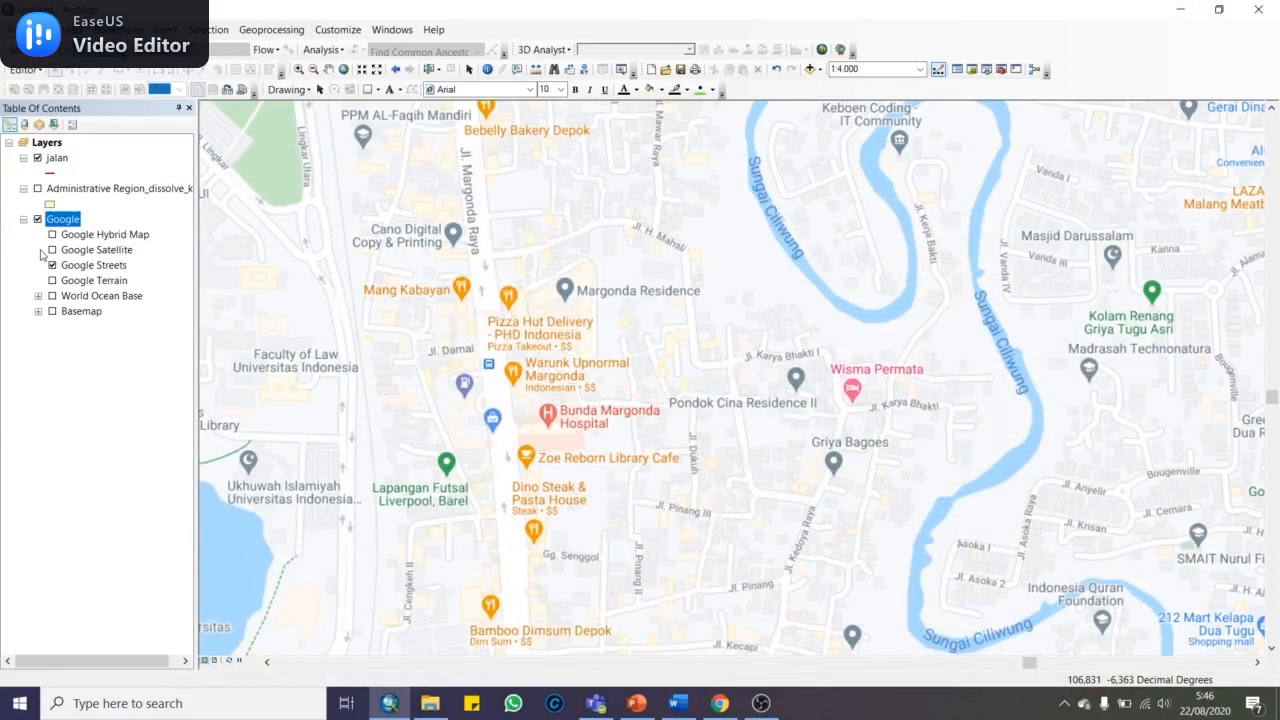
{"action": "left_click", "coordinate": [52, 265]}
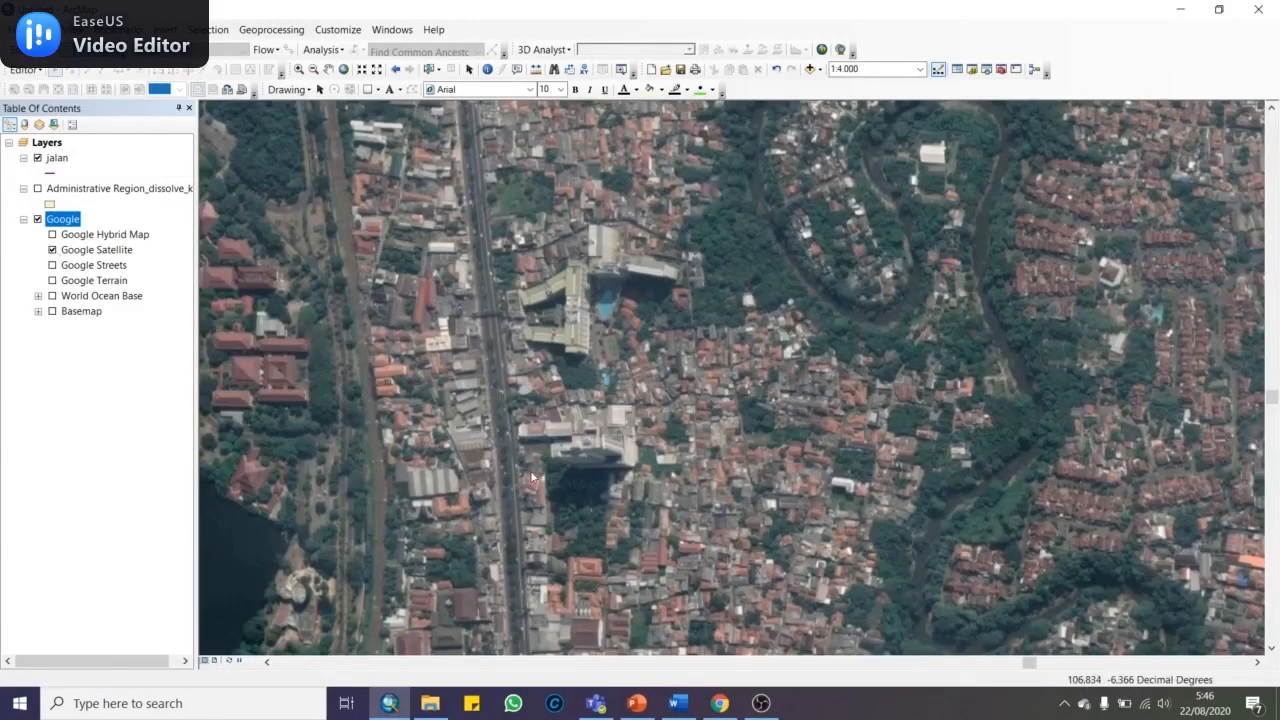
{"action": "key", "text": "Down"}
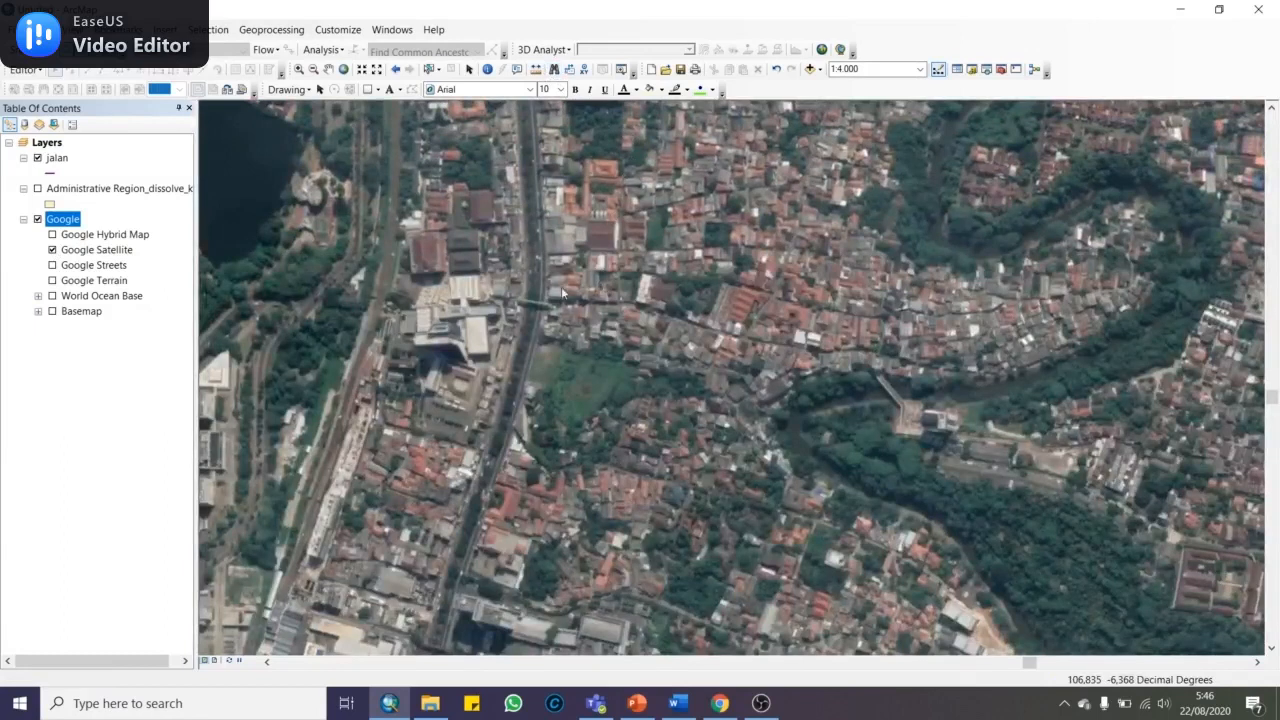
{"action": "key", "text": "Down"}
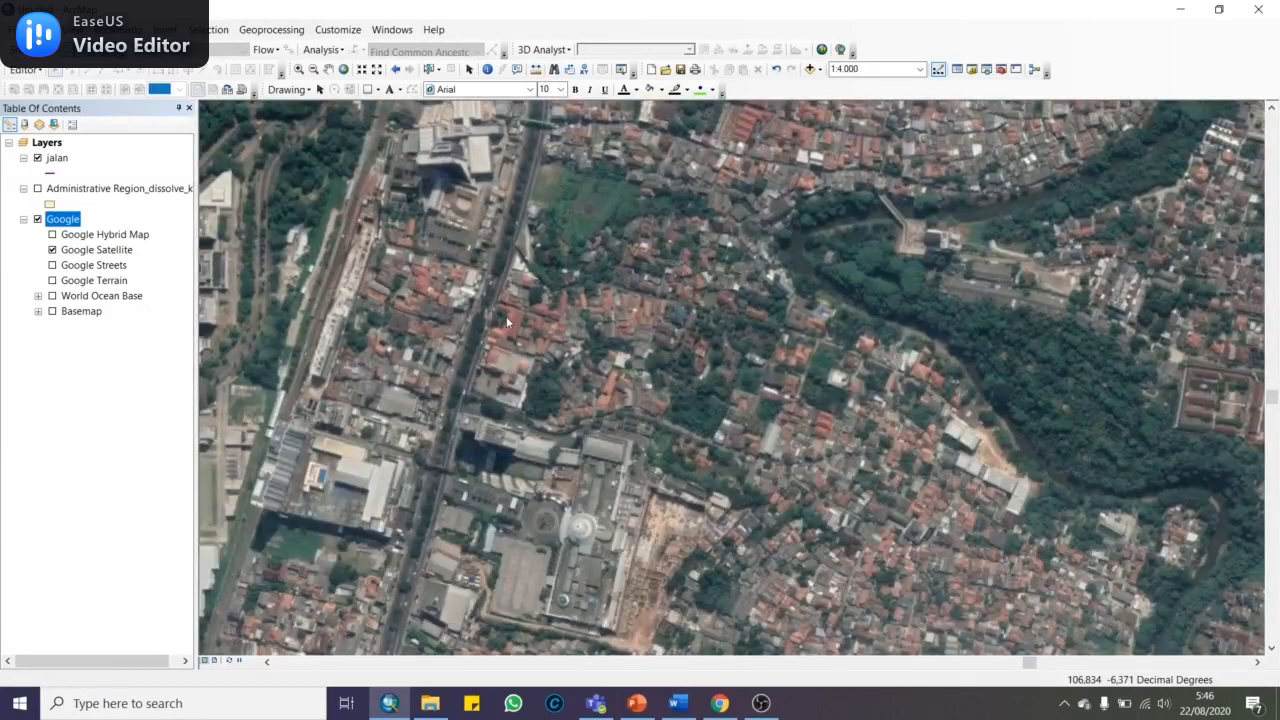
{"action": "scroll", "coordinate": [474, 384], "scroll_direction": "up", "scroll_amount": 2}
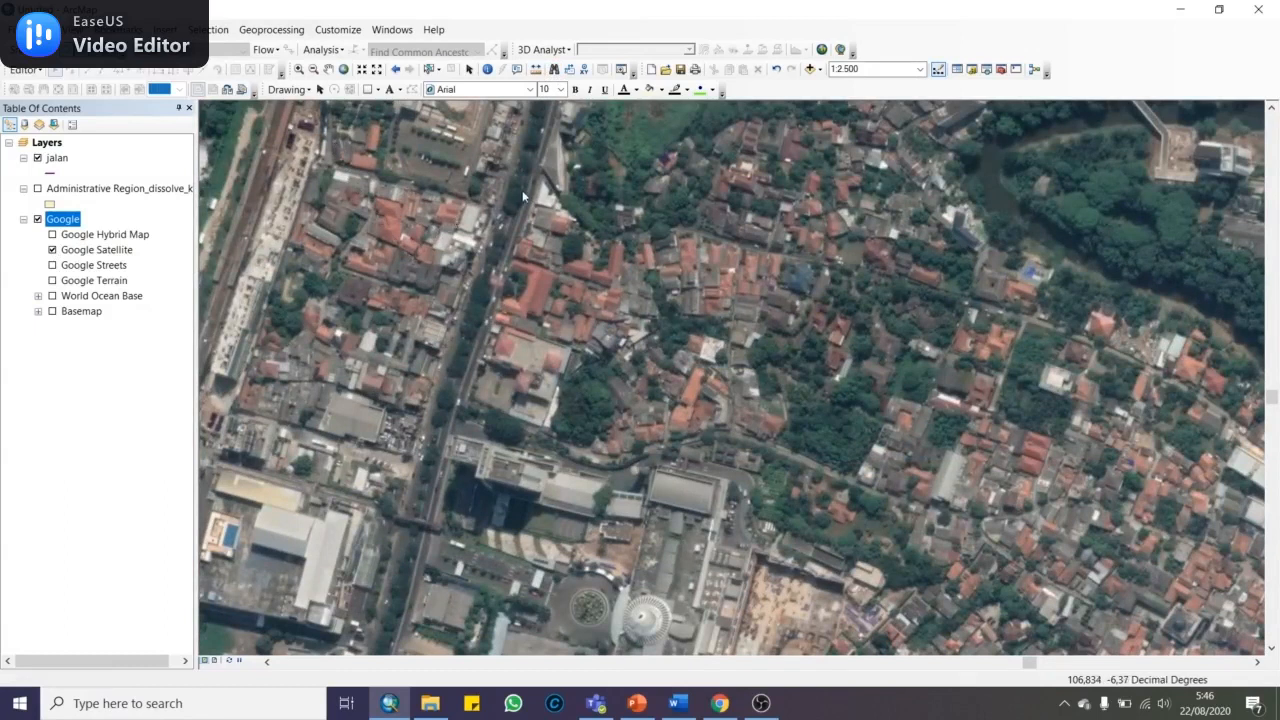
Start an edit session on the jalan layer and choose its jalan feature template for drawing lines
{"action": "left_click", "coordinate": [38, 70]}
{"action": "left_click", "coordinate": [38, 88]}
{"action": "left_click", "coordinate": [505, 224]}
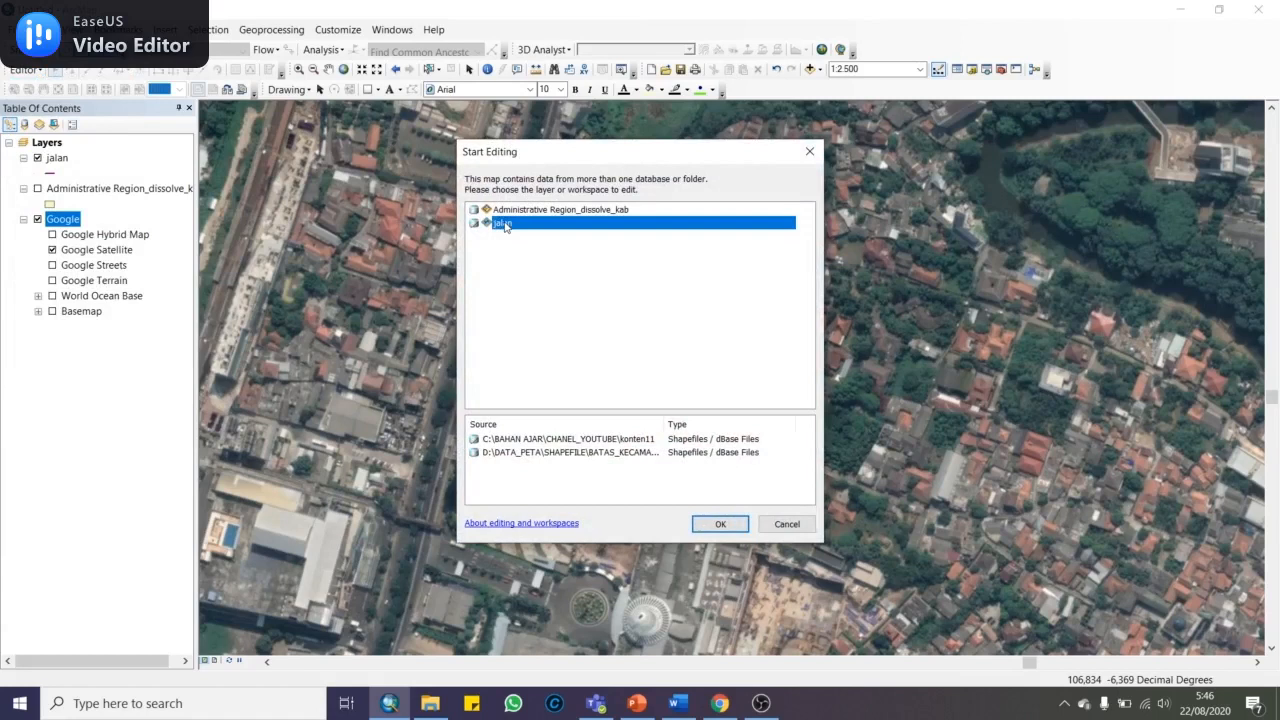
{"action": "left_click", "coordinate": [699, 521]}
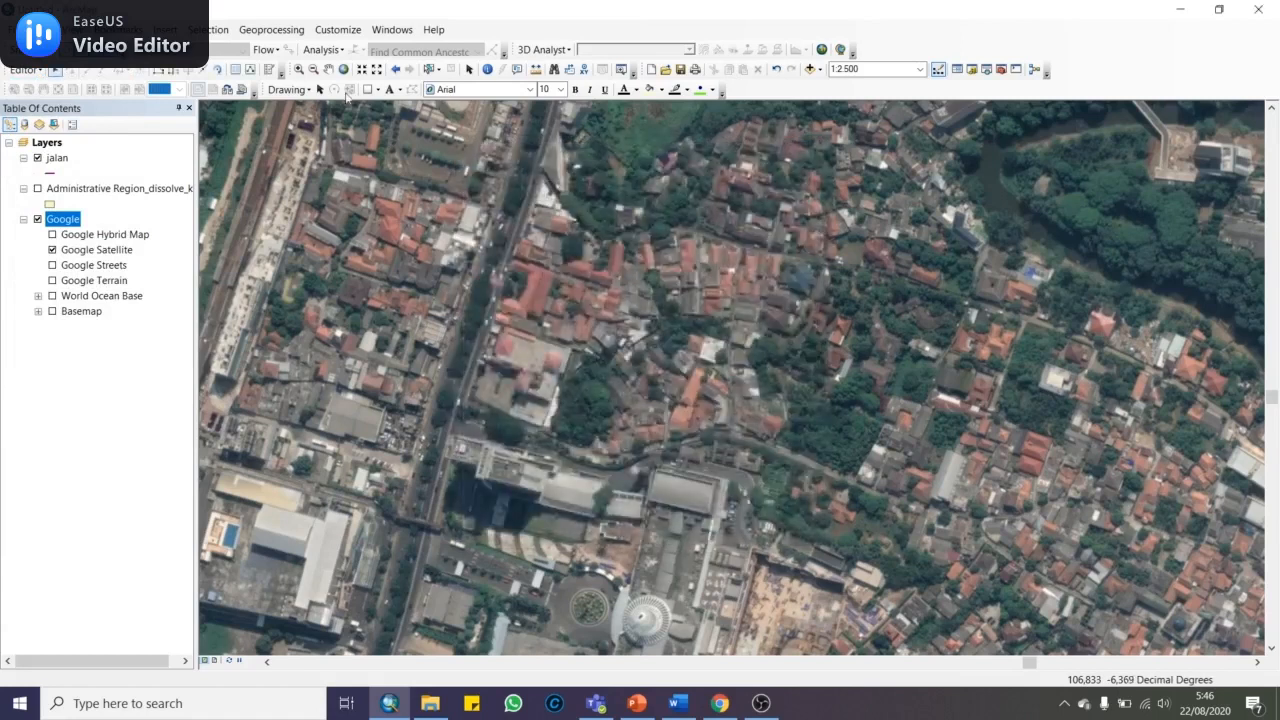
{"action": "left_click", "coordinate": [1125, 162]}
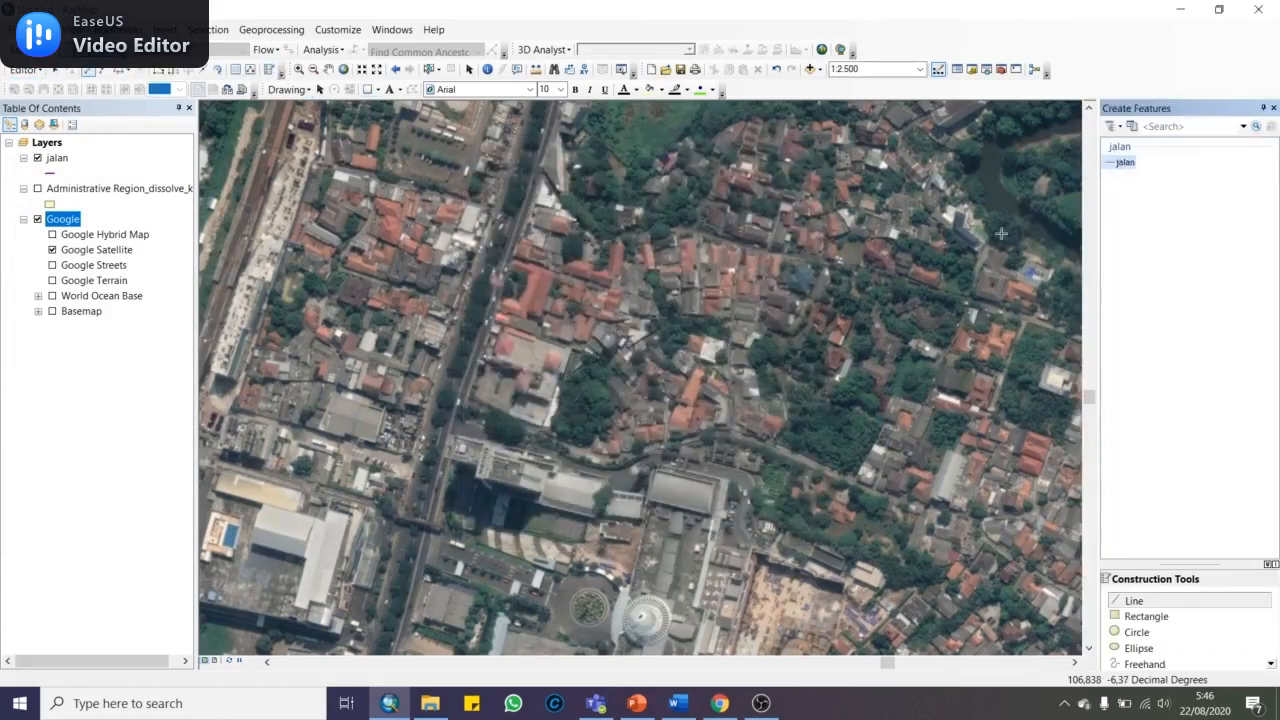
Examine the course of Jl. Margonda Raya on the satellite image, from the high-rise blocks in the north down to the toll road crossing
{"action": "key", "text": "Up"}
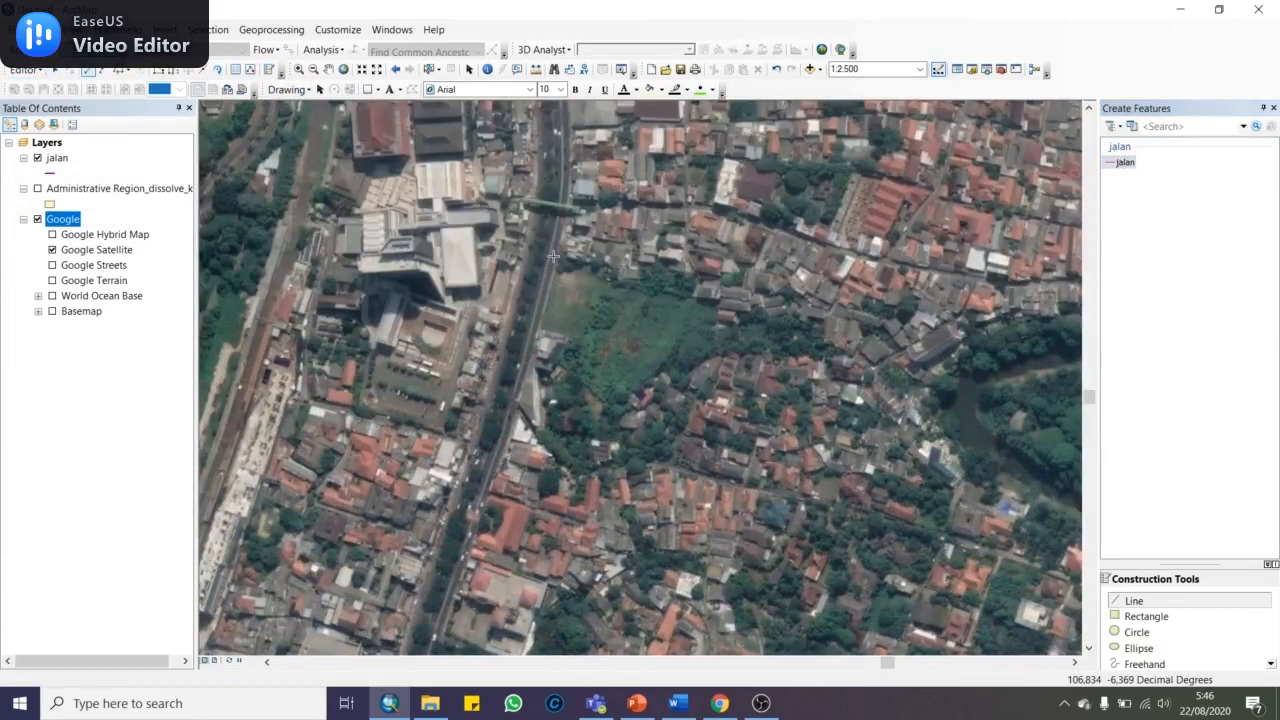
{"action": "key", "text": "Up"}
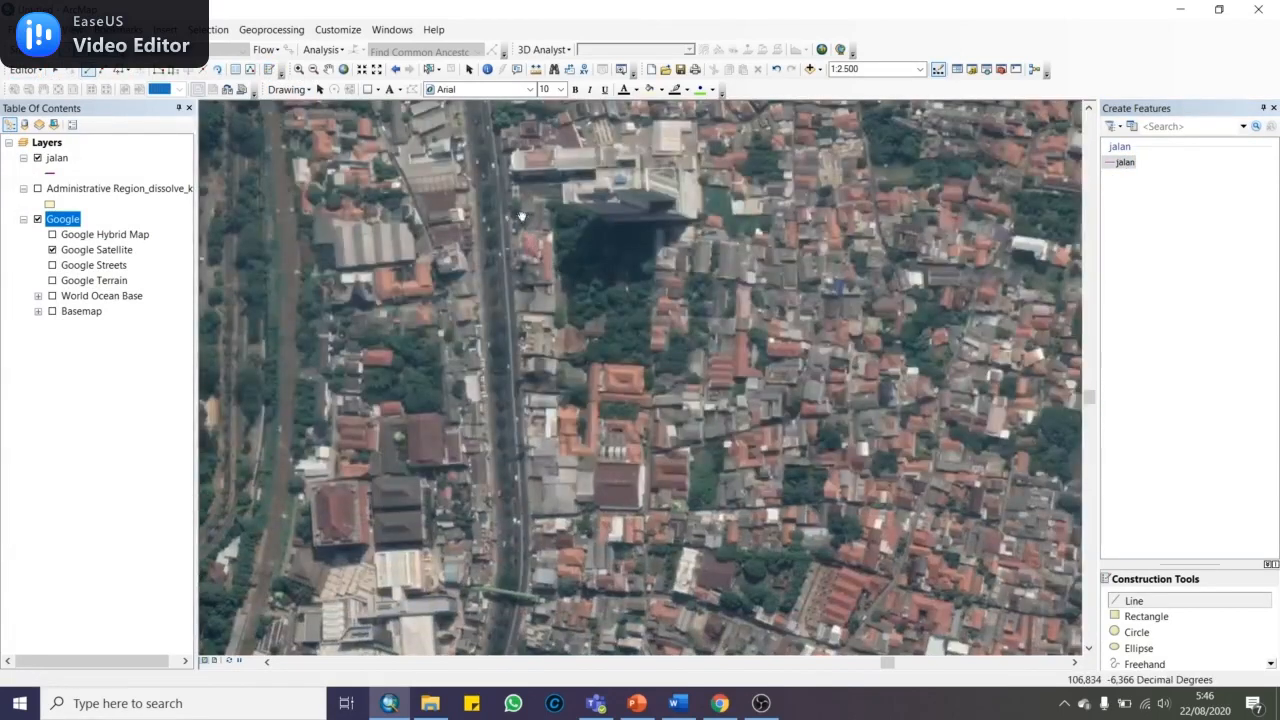
{"action": "key", "text": "Up"}
{"action": "key", "text": "Up"}
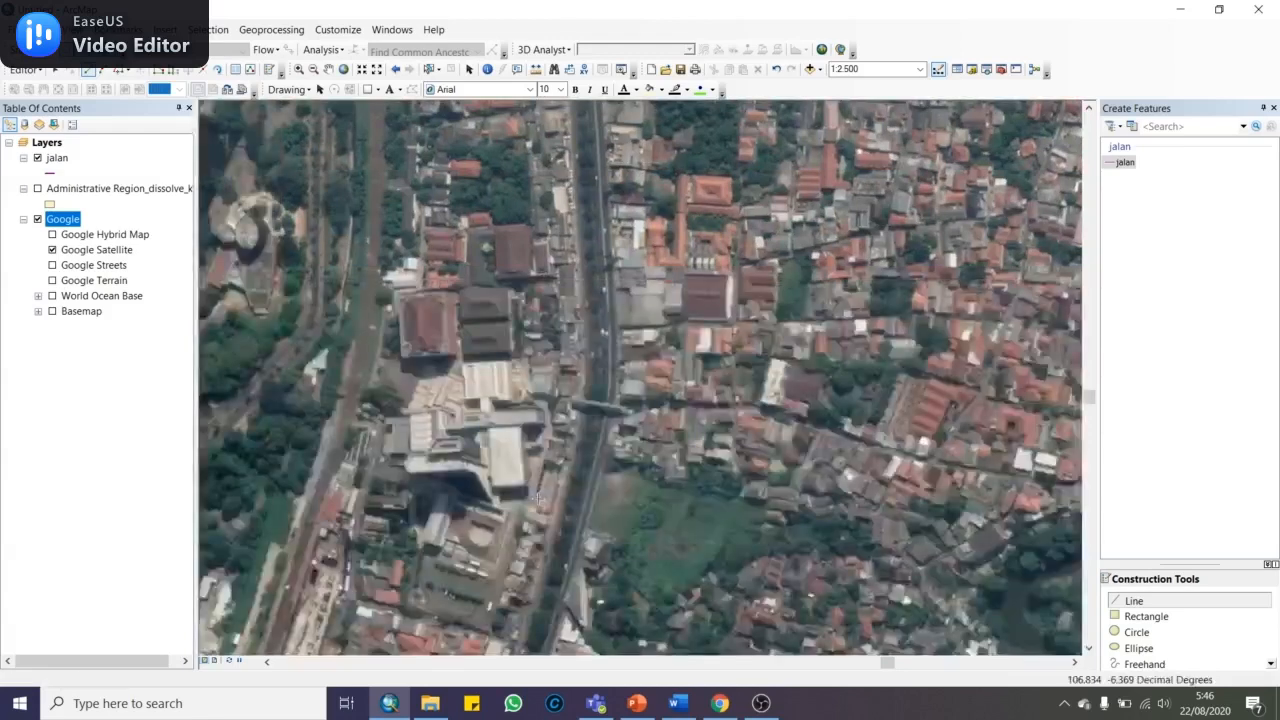
{"action": "key", "text": "Down"}
{"action": "key", "text": "Down"}
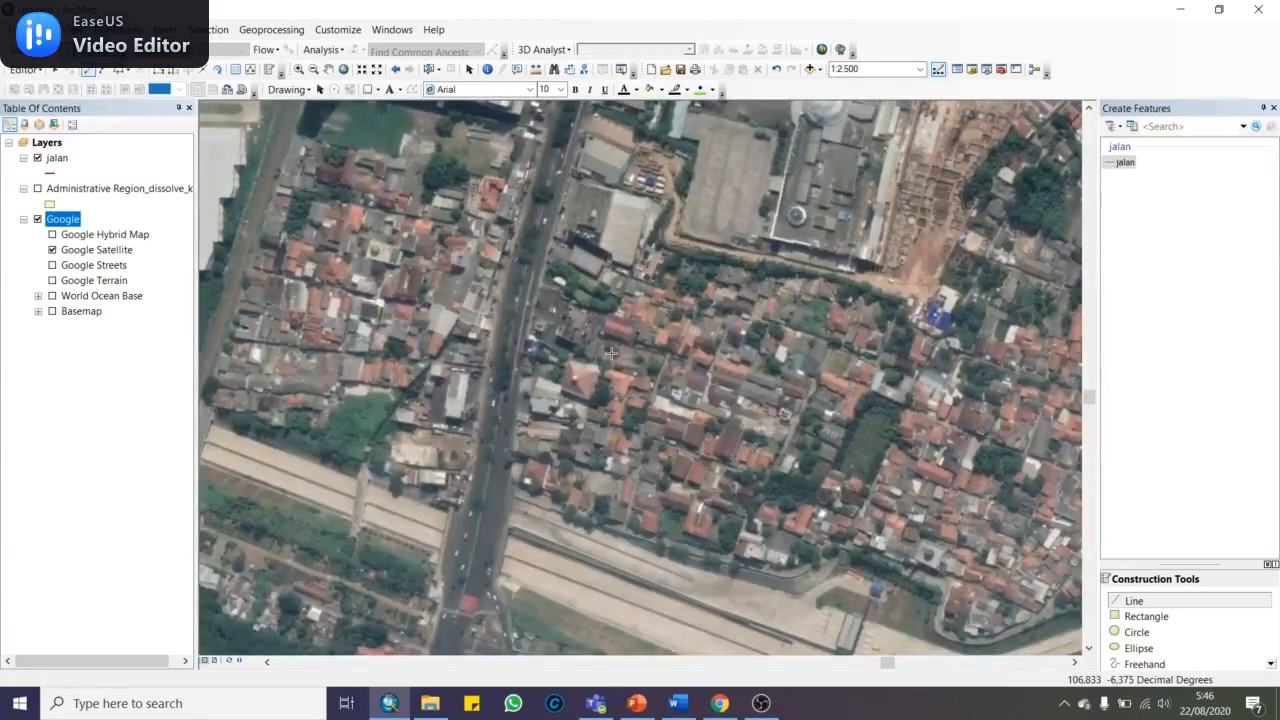
{"action": "left_click_drag", "start_coordinate": [498, 537], "coordinate": [537, 312]}
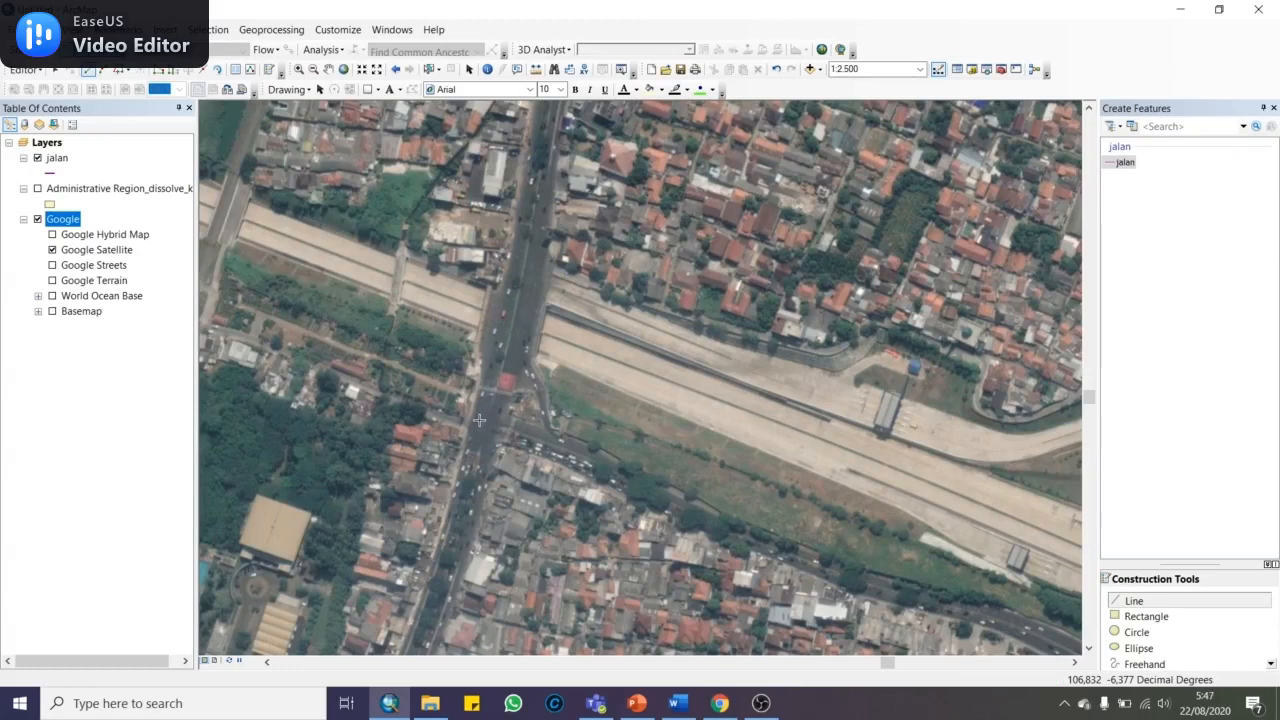
Compare the junction south of the Cinere - Jagorawi toll road on Google Streets and Google Satellite, leaving Google Satellite displayed
{"action": "left_click", "coordinate": [52, 250]}
{"action": "left_click", "coordinate": [52, 265]}
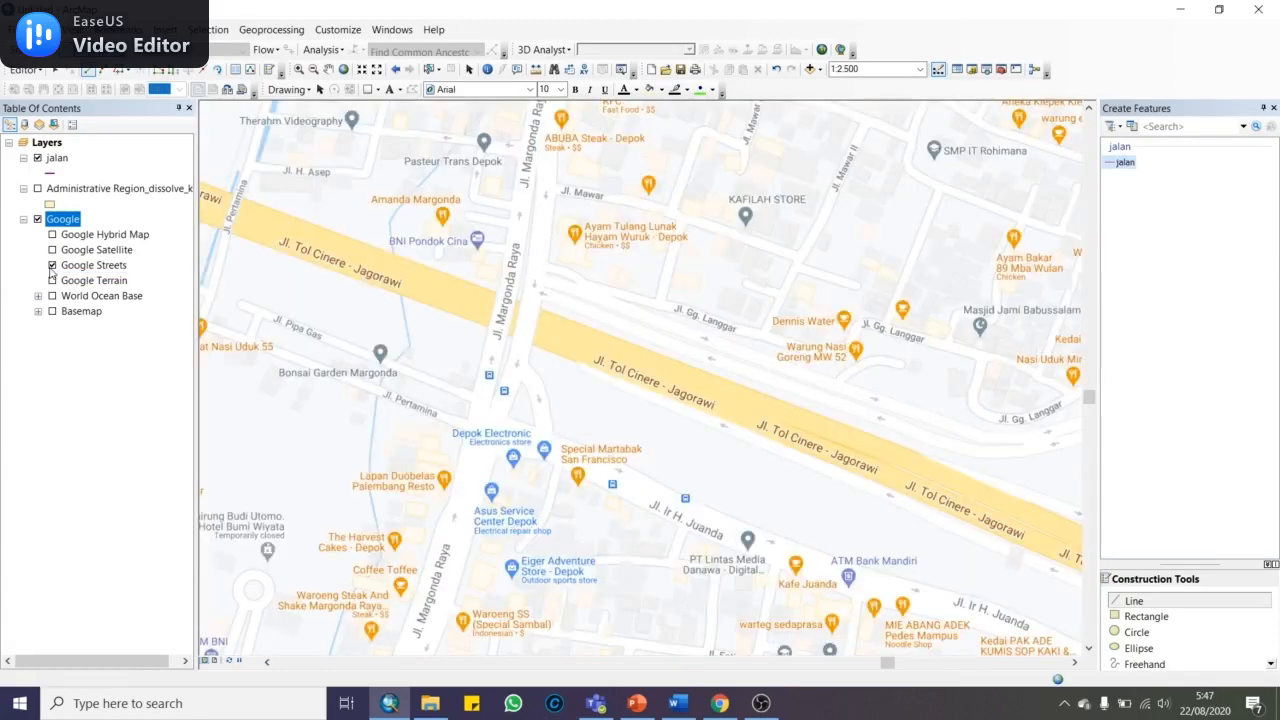
{"action": "left_click", "coordinate": [52, 265]}
{"action": "left_click", "coordinate": [52, 250]}
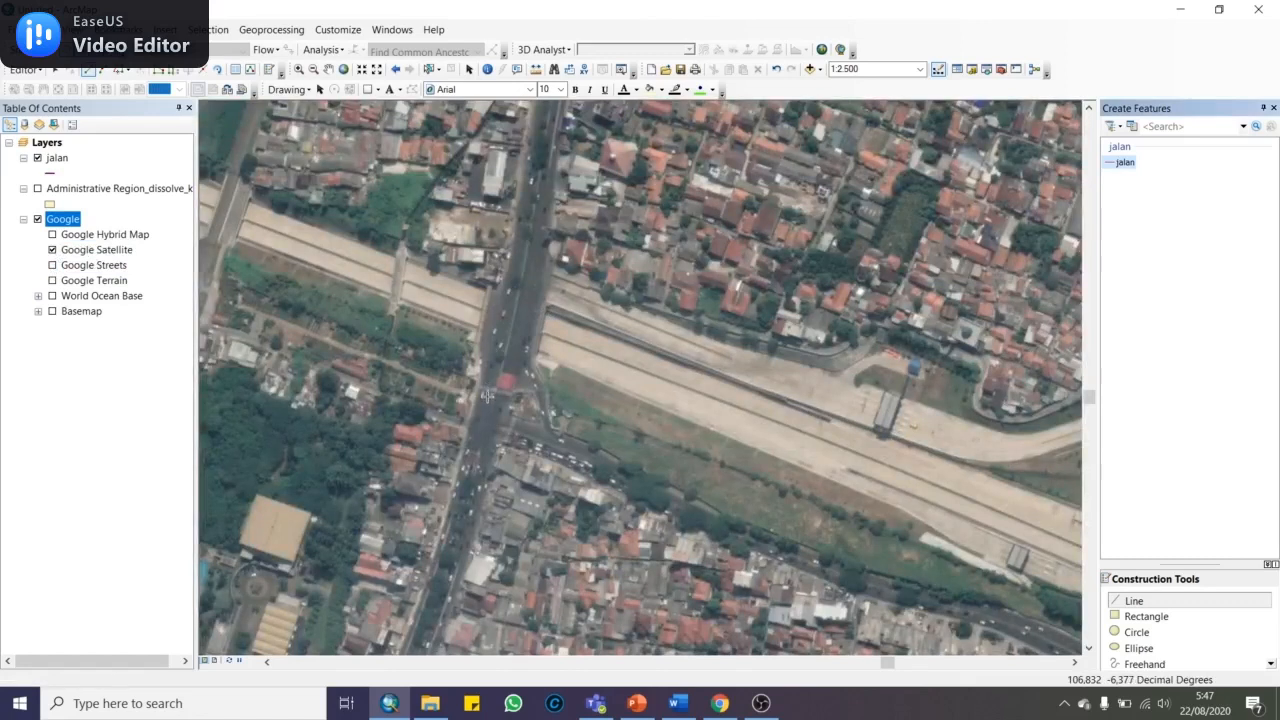
{"action": "left_click", "coordinate": [52, 250]}
{"action": "left_click", "coordinate": [52, 265]}
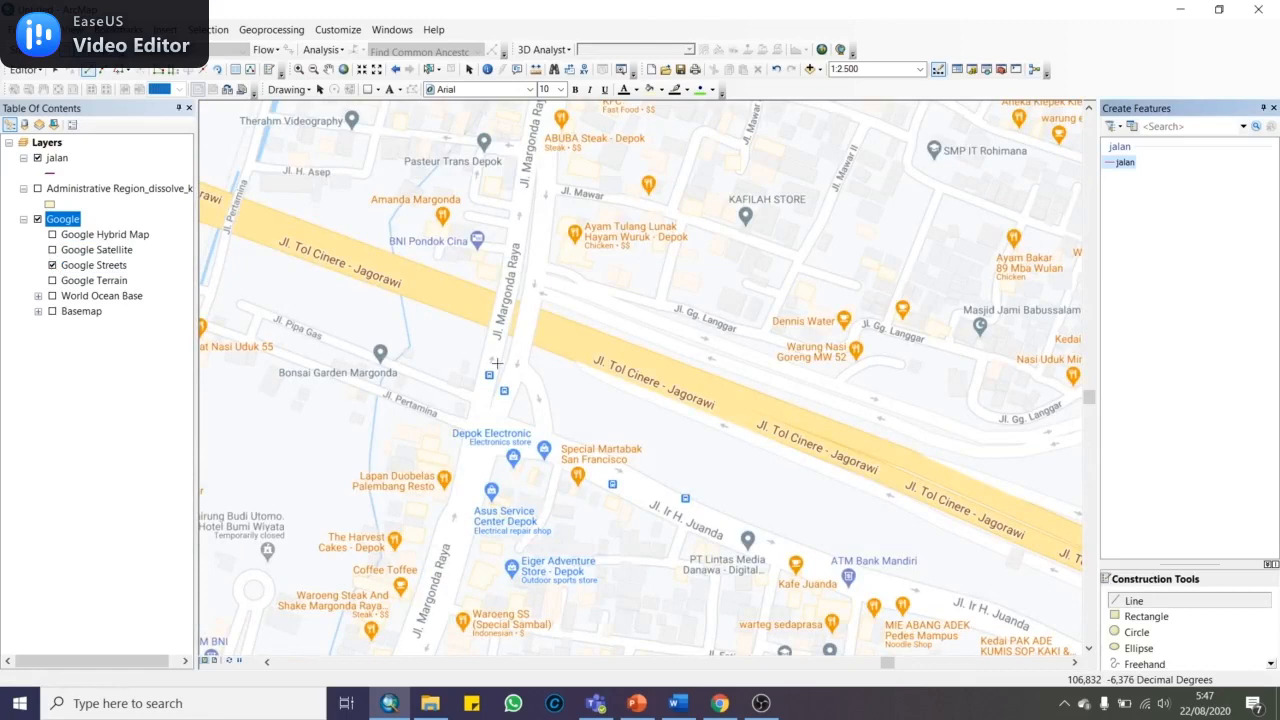
{"action": "left_click", "coordinate": [52, 265]}
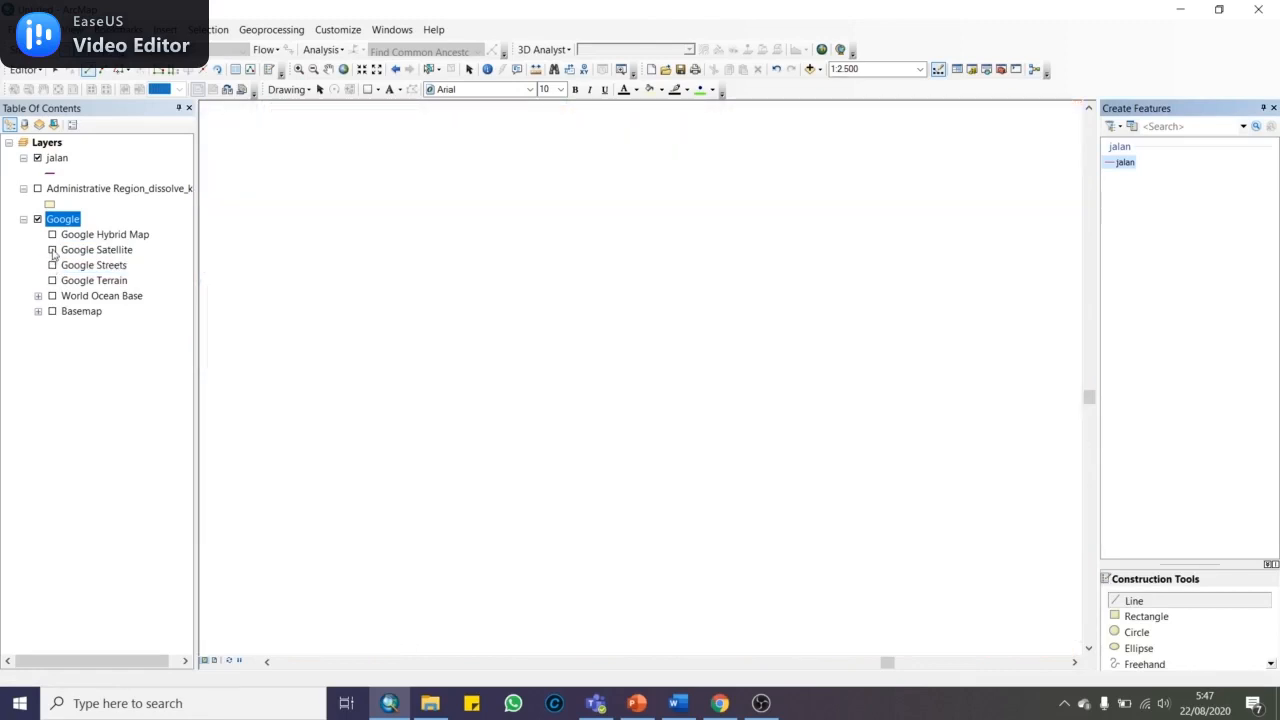
{"action": "left_click", "coordinate": [52, 250]}
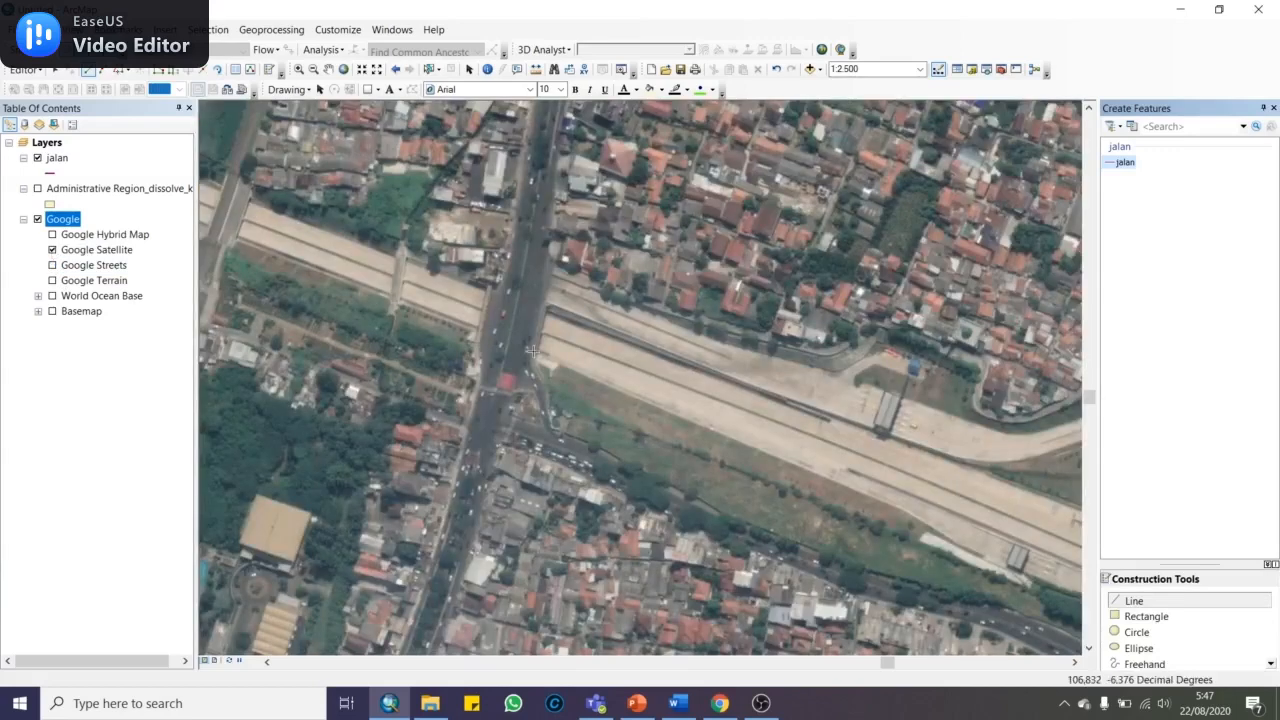
Digitize the western carriageway of Jl. Margonda Raya as one jalan line, from the Jl. Ir H. Juanda junction northward past the high-rise towers
{"action": "left_click", "coordinate": [480, 418]}
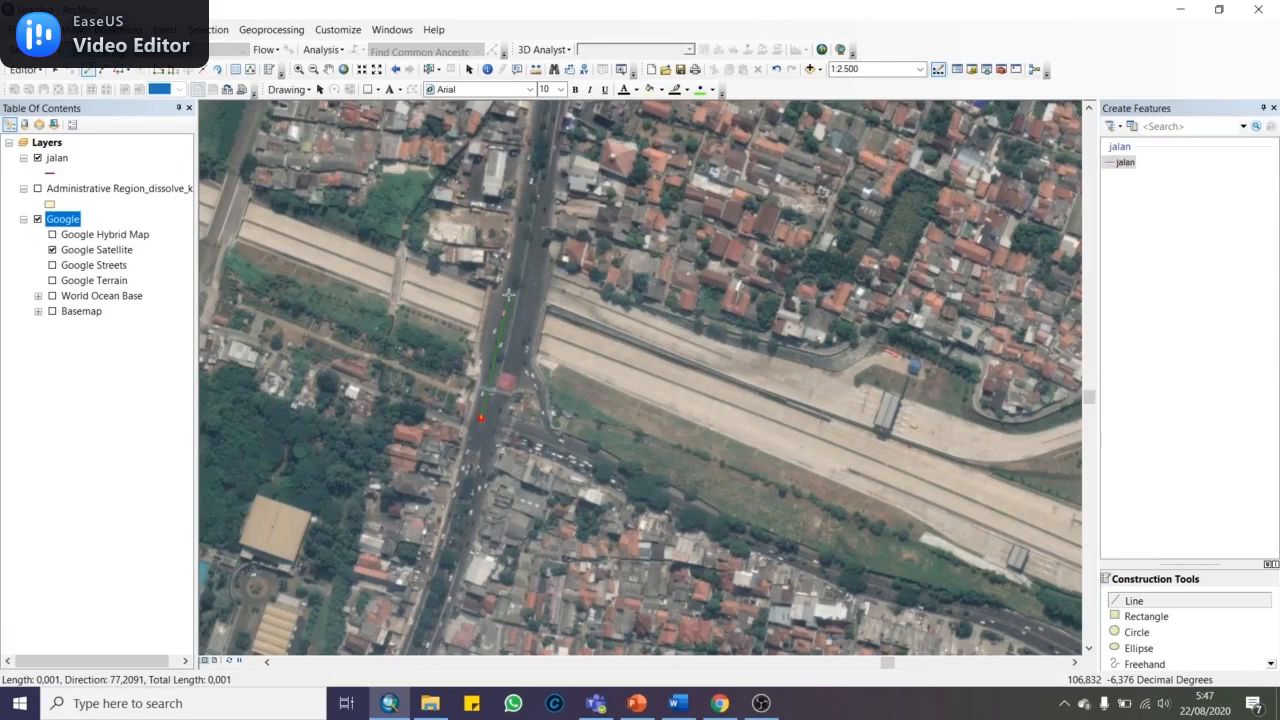
{"action": "left_click_drag", "start_coordinate": [537, 131], "coordinate": [448, 451]}
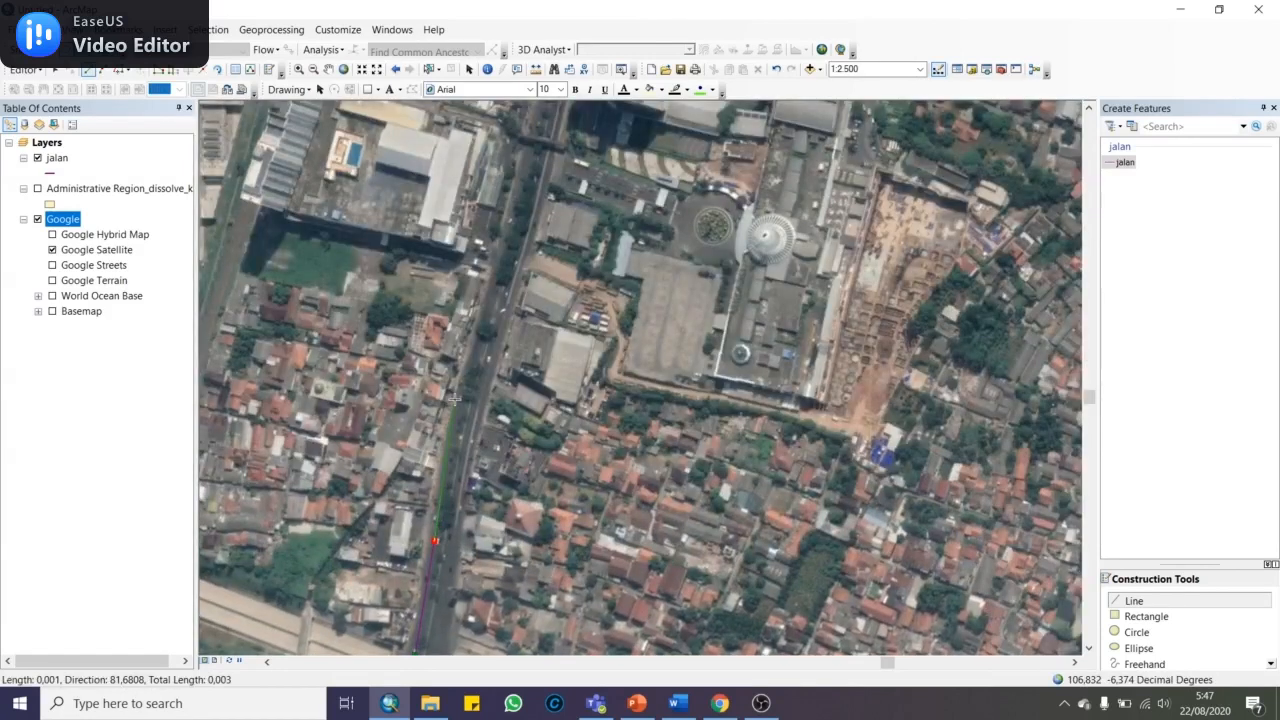
{"action": "left_click", "coordinate": [459, 405]}
{"action": "left_click", "coordinate": [495, 291]}
{"action": "left_click_drag", "start_coordinate": [517, 165], "coordinate": [440, 635]}
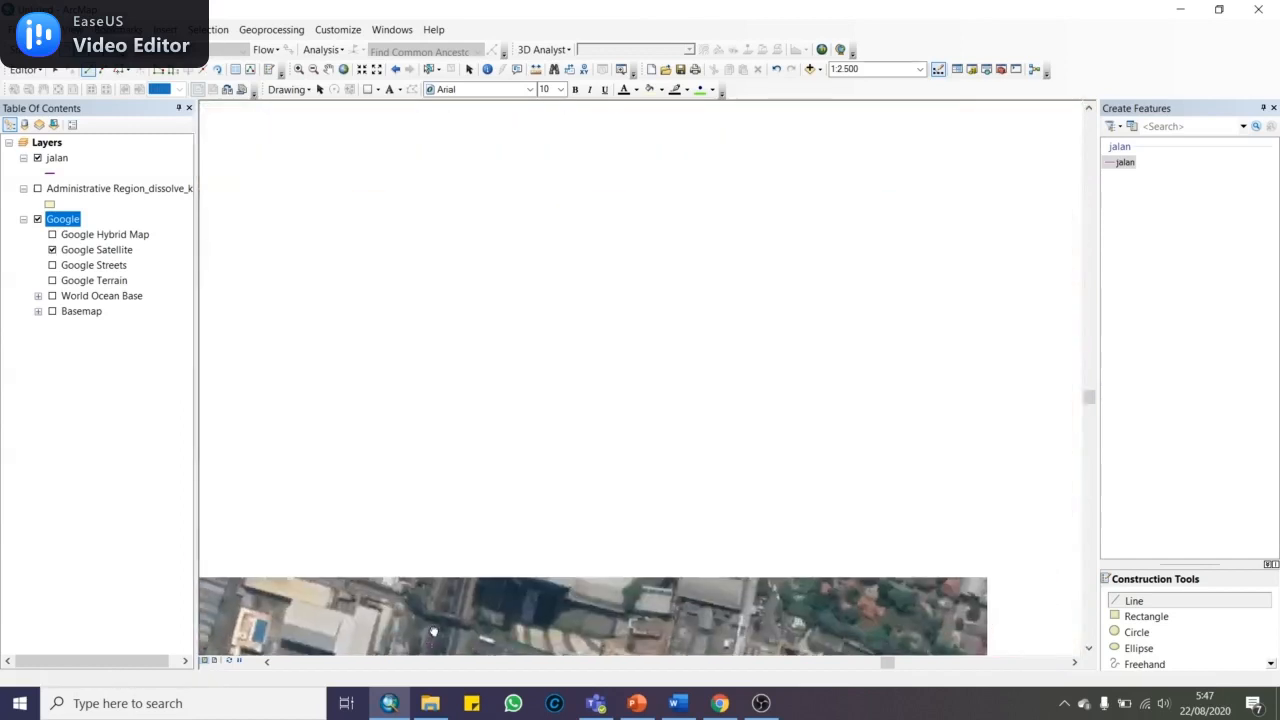
{"action": "left_click", "coordinate": [465, 498]}
{"action": "left_click_drag", "start_coordinate": [545, 252], "coordinate": [445, 567]}
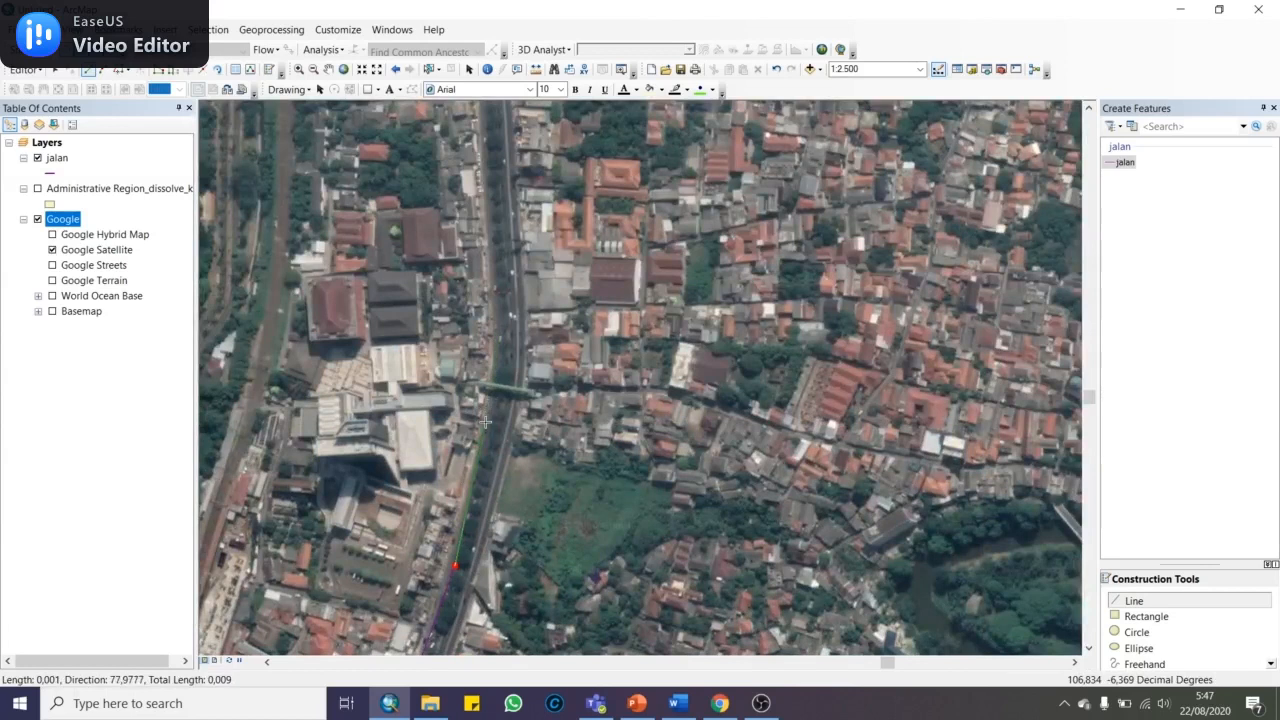
{"action": "left_click", "coordinate": [492, 402]}
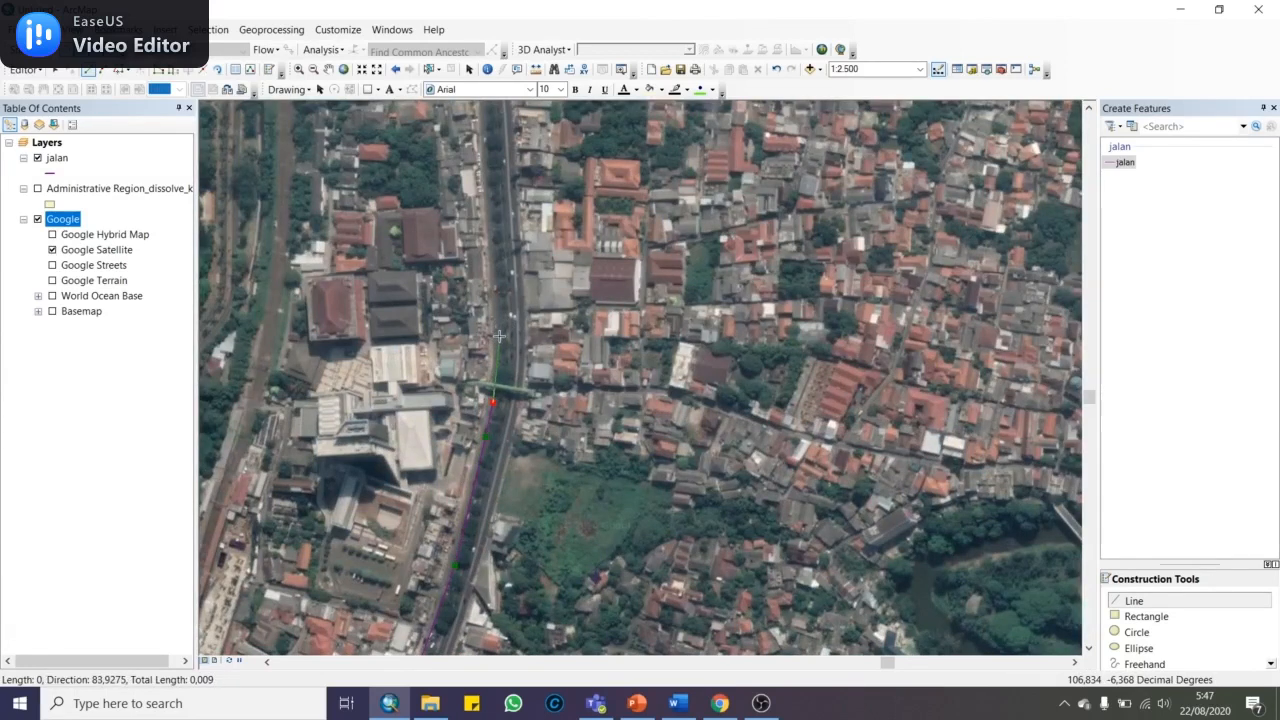
{"action": "left_click_drag", "start_coordinate": [498, 336], "coordinate": [484, 490]}
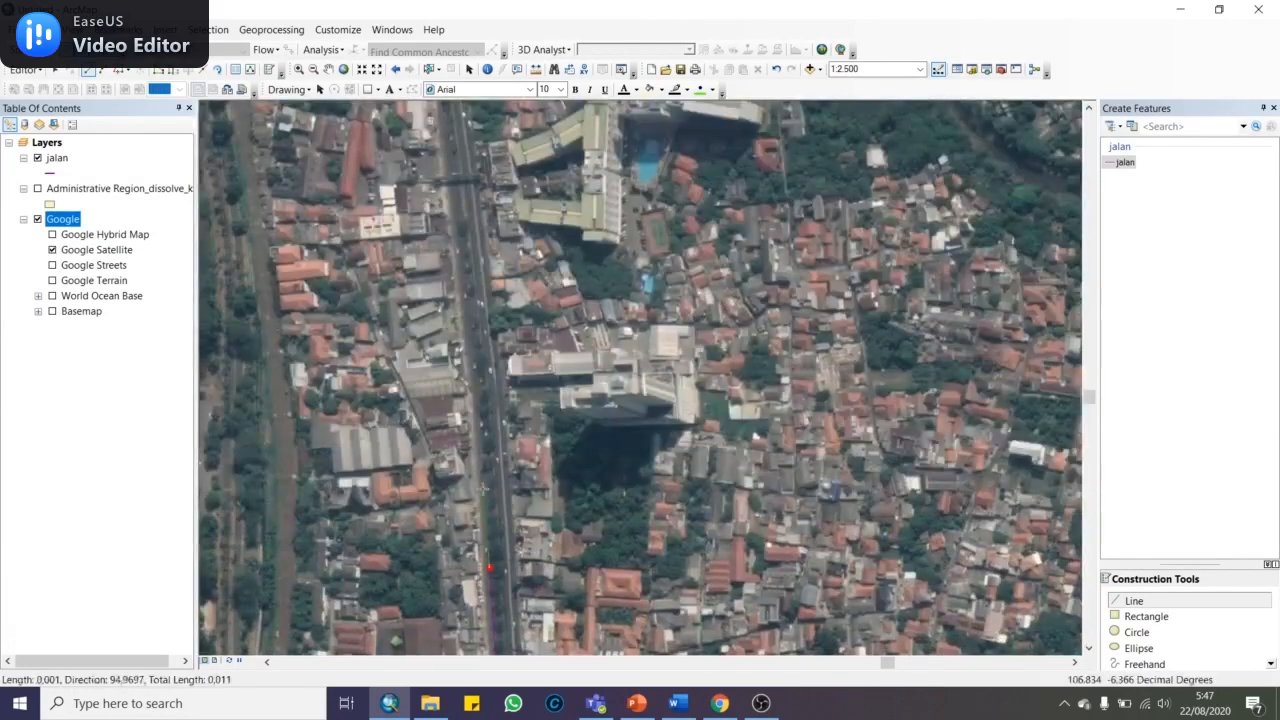
{"action": "left_click", "coordinate": [478, 427]}
{"action": "left_click", "coordinate": [455, 199]}
{"action": "left_click_drag", "start_coordinate": [447, 128], "coordinate": [475, 505]}
{"action": "left_click", "coordinate": [447, 285]}
{"action": "left_click_drag", "start_coordinate": [425, 158], "coordinate": [521, 456]}
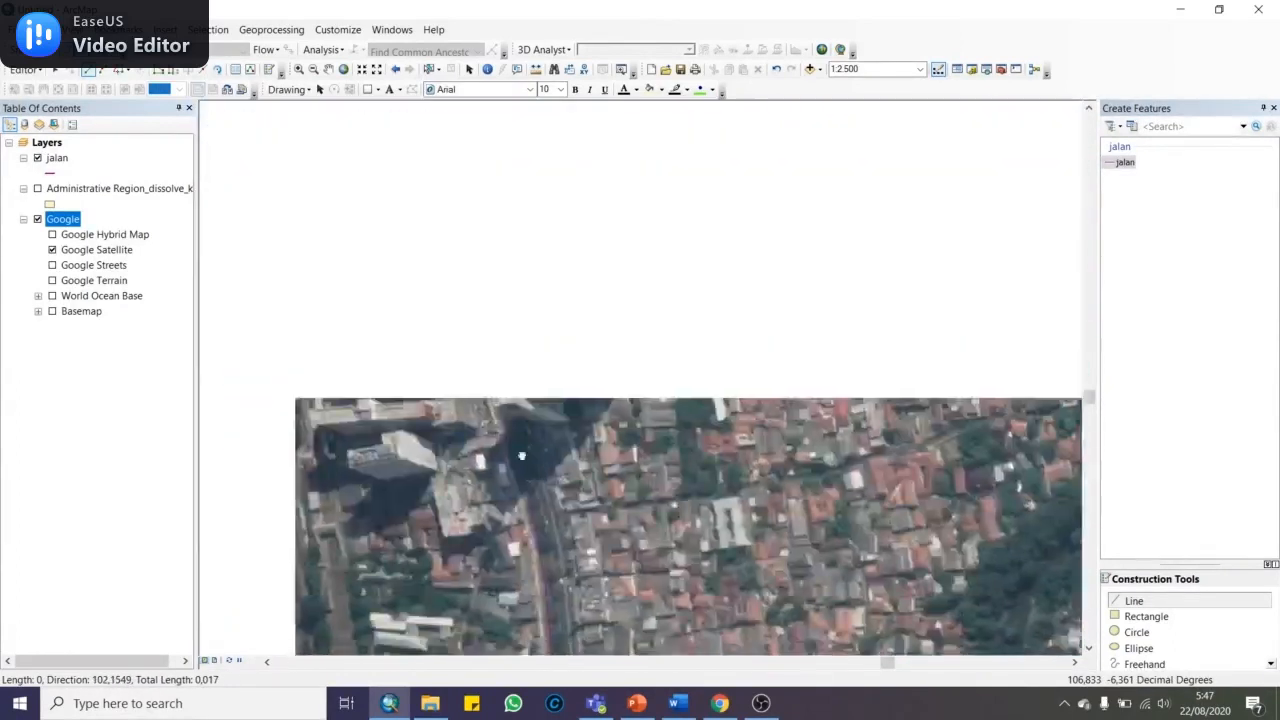
{"action": "left_click", "coordinate": [459, 254]}
{"action": "double_click", "coordinate": [433, 160]}
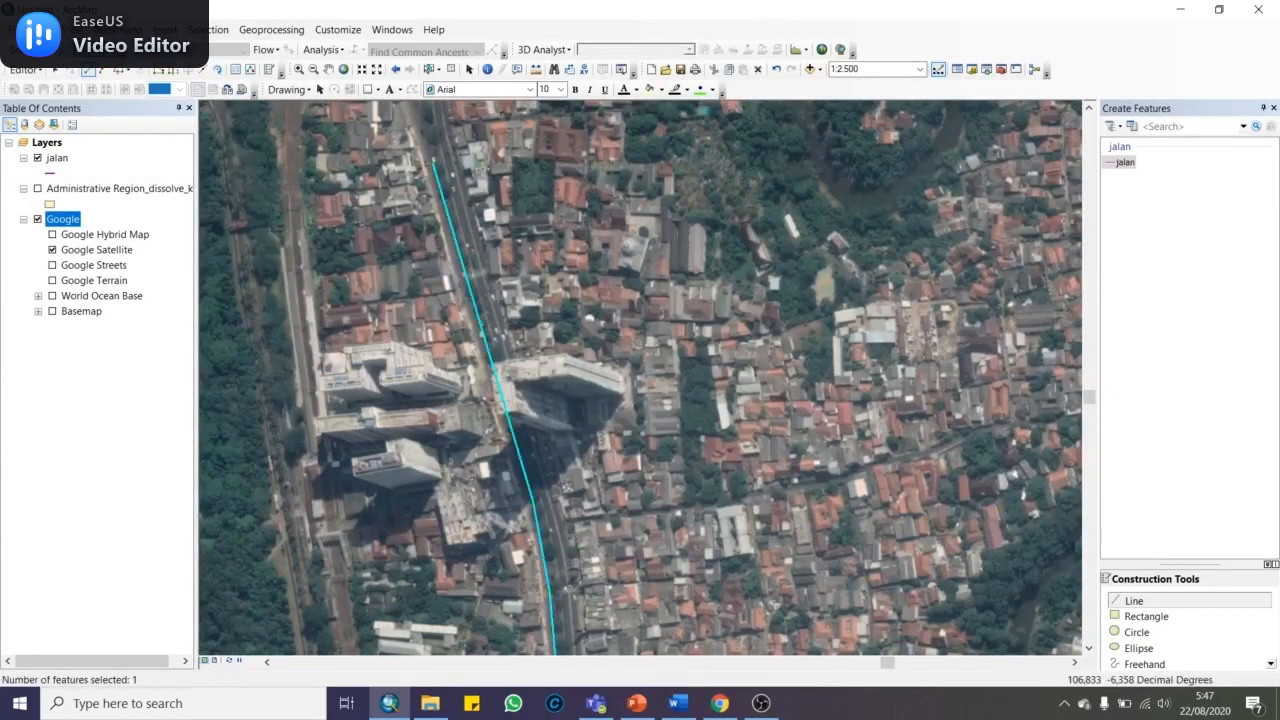
Digitize the eastern carriageway of Jl. Margonda Raya as one jalan line, from beside the high-rise towers southward to the junction past the toll road
{"action": "left_click", "coordinate": [447, 157]}
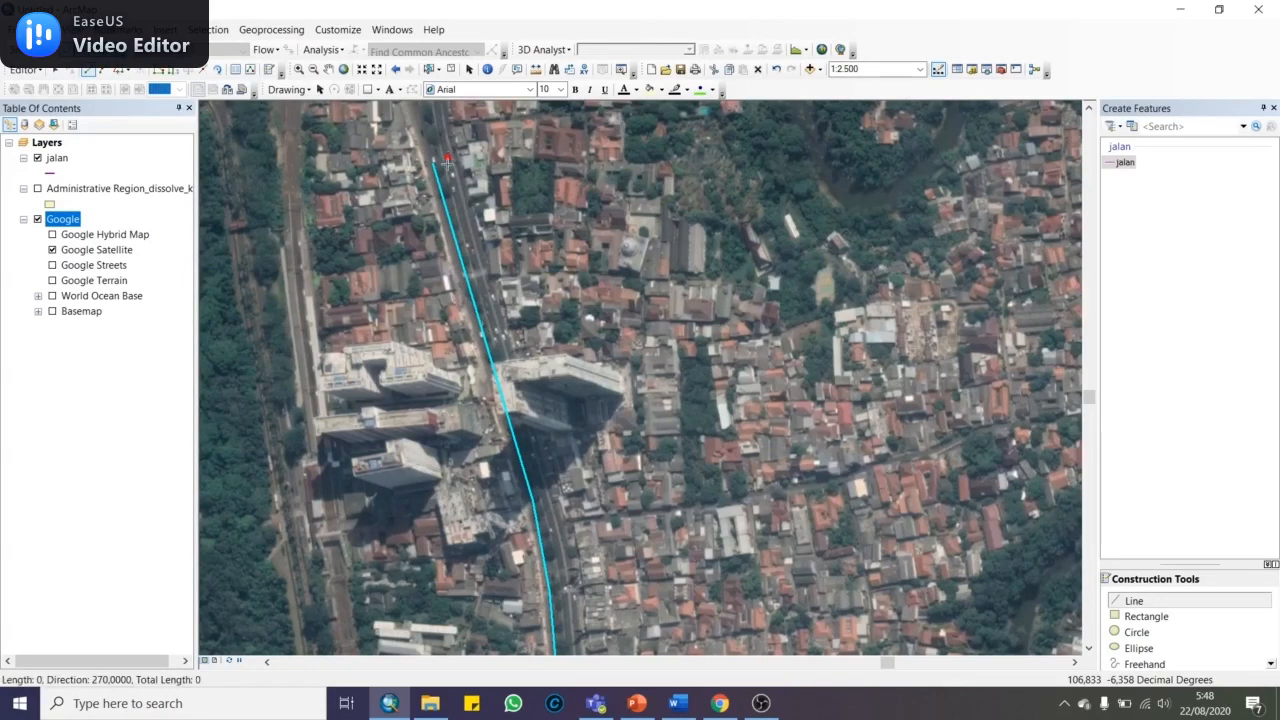
{"action": "left_click", "coordinate": [485, 286]}
{"action": "left_click", "coordinate": [547, 487]}
{"action": "left_click", "coordinate": [566, 569]}
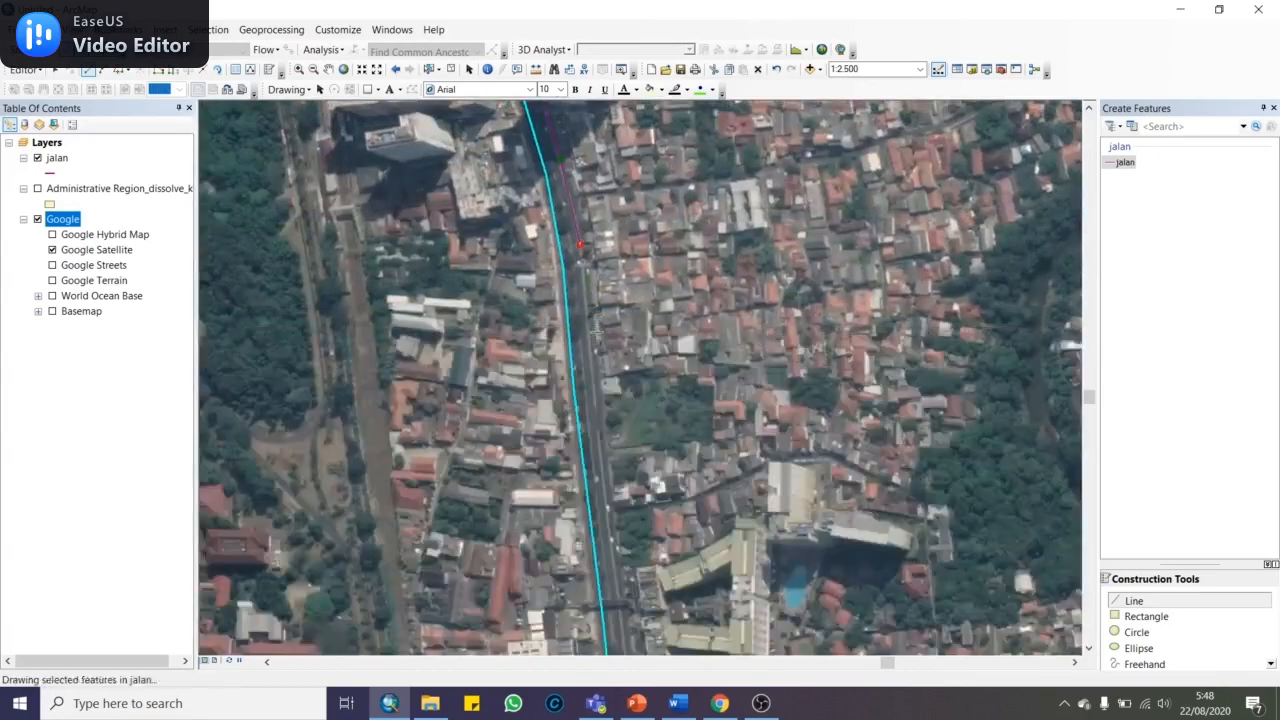
{"action": "left_click_drag", "start_coordinate": [605, 517], "coordinate": [610, 295]}
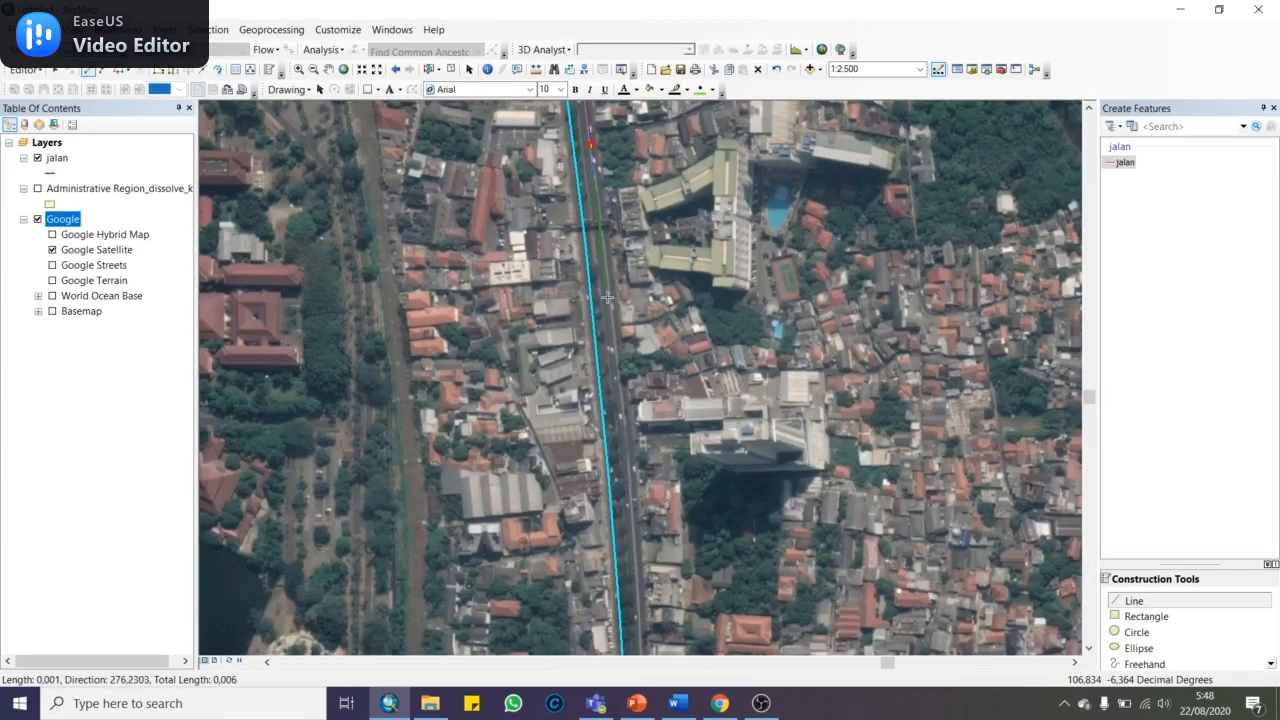
{"action": "left_click", "coordinate": [607, 297]}
{"action": "left_click", "coordinate": [622, 461]}
{"action": "left_click_drag", "start_coordinate": [622, 461], "coordinate": [602, 131]}
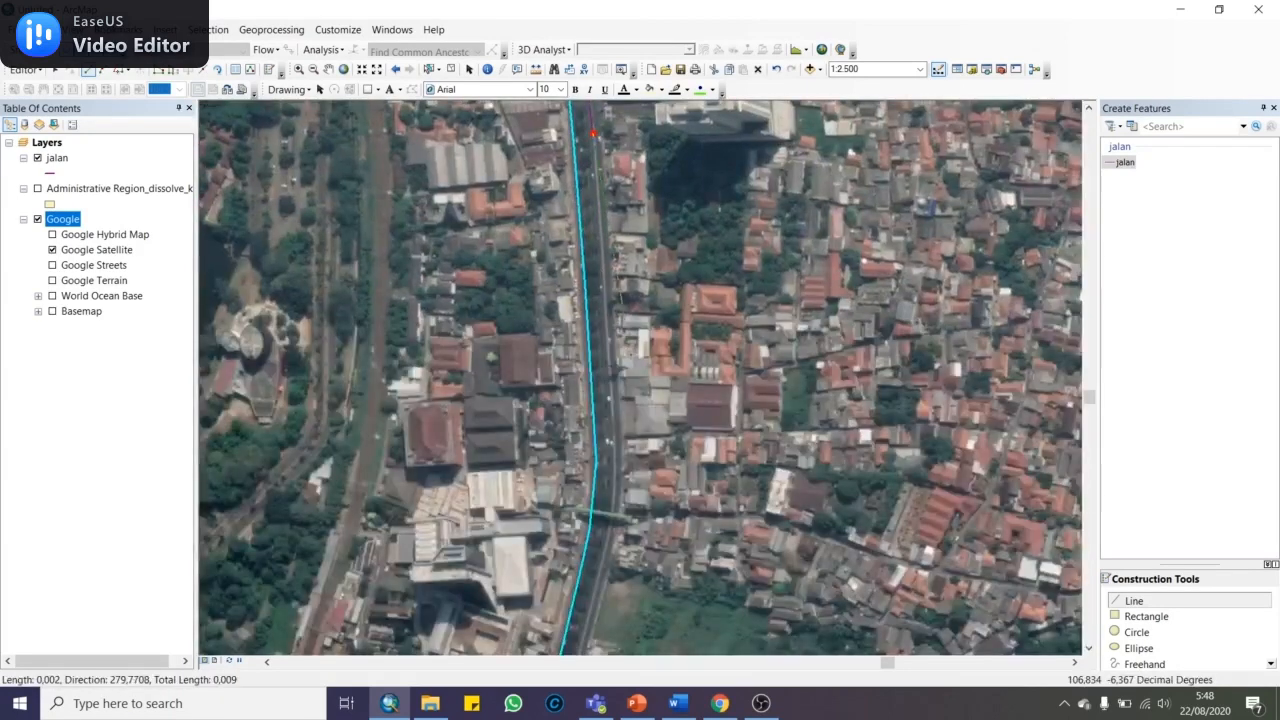
{"action": "left_click", "coordinate": [609, 527]}
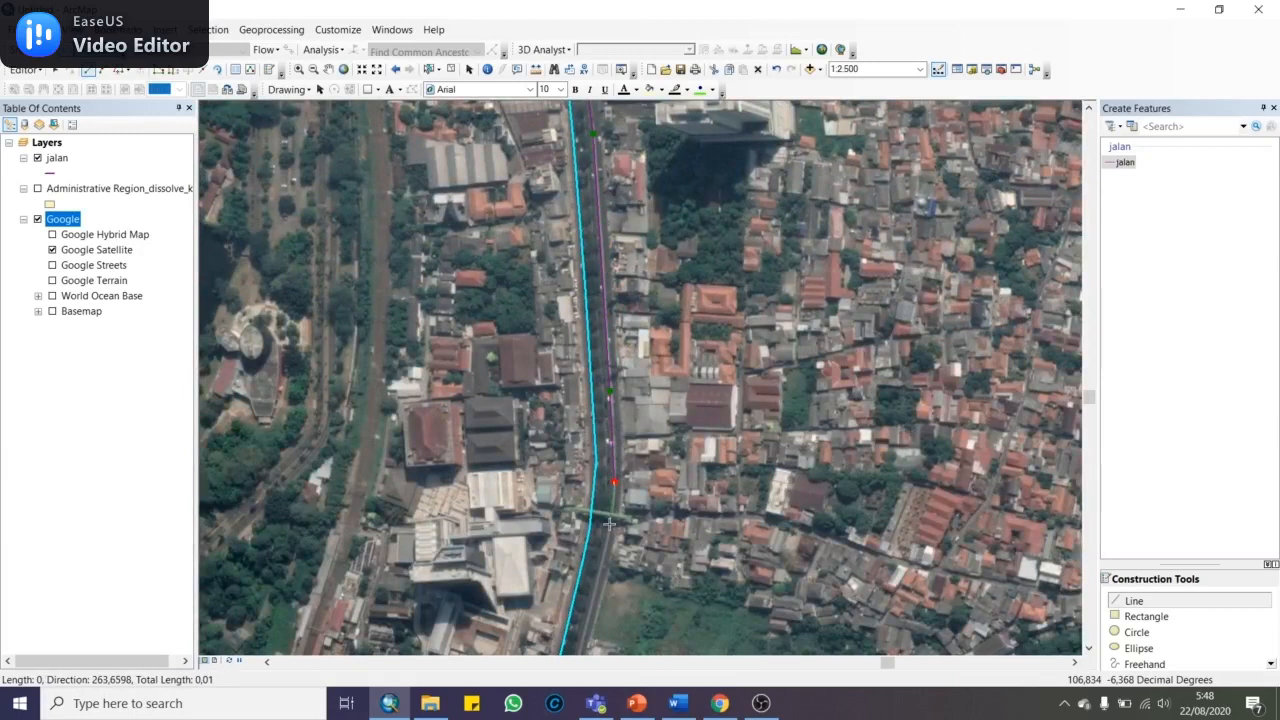
{"action": "left_click_drag", "start_coordinate": [609, 527], "coordinate": [650, 135]}
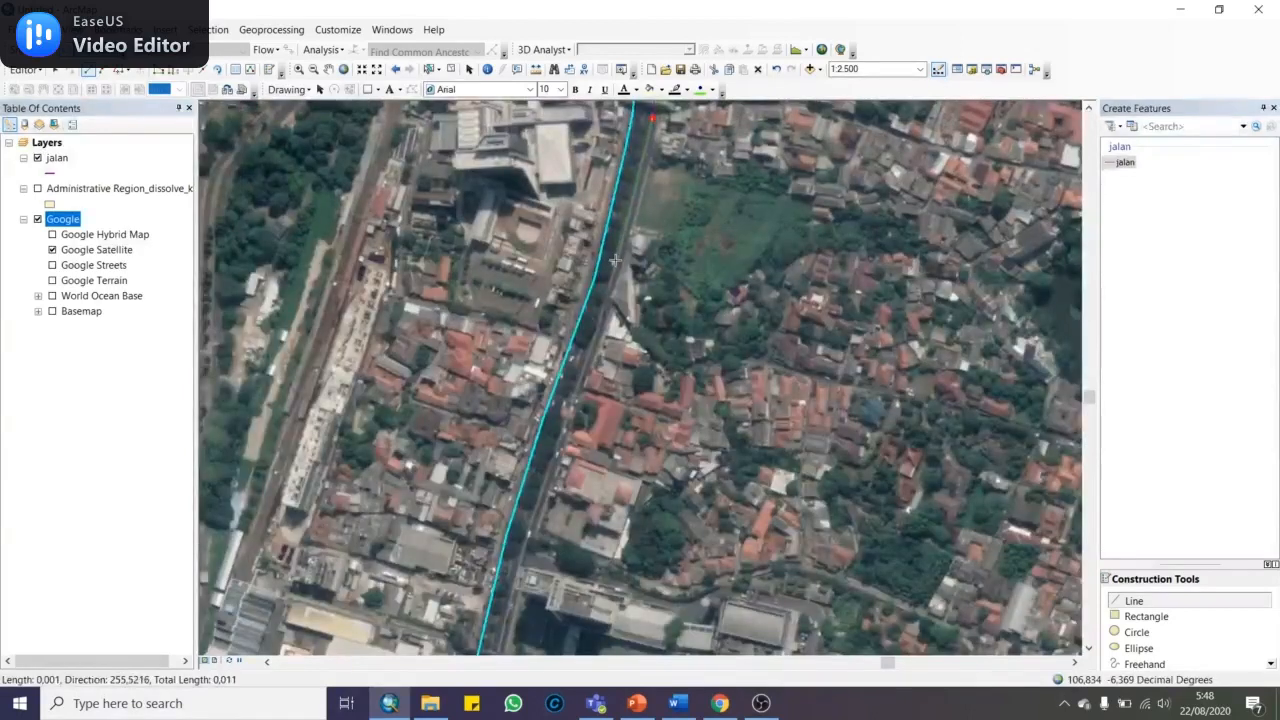
{"action": "left_click", "coordinate": [558, 444]}
{"action": "left_click_drag", "start_coordinate": [558, 444], "coordinate": [613, 120]}
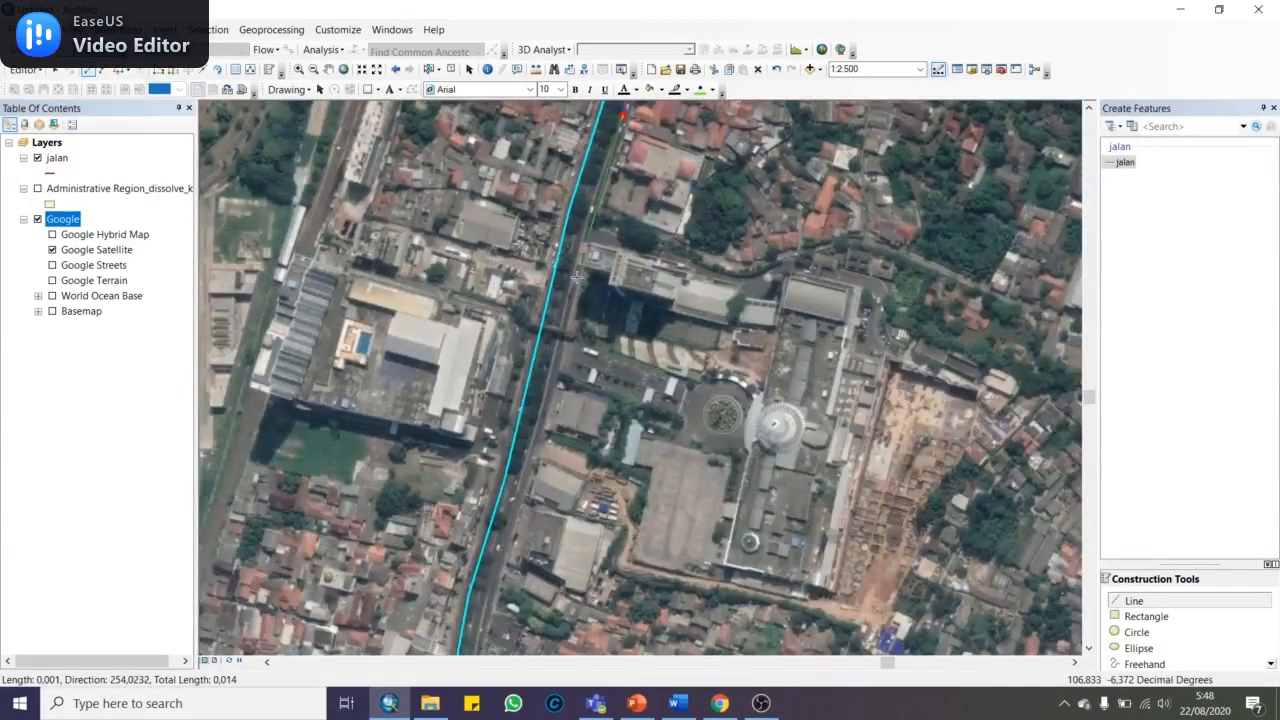
{"action": "left_click", "coordinate": [568, 282]}
{"action": "left_click_drag", "start_coordinate": [535, 430], "coordinate": [609, 92]}
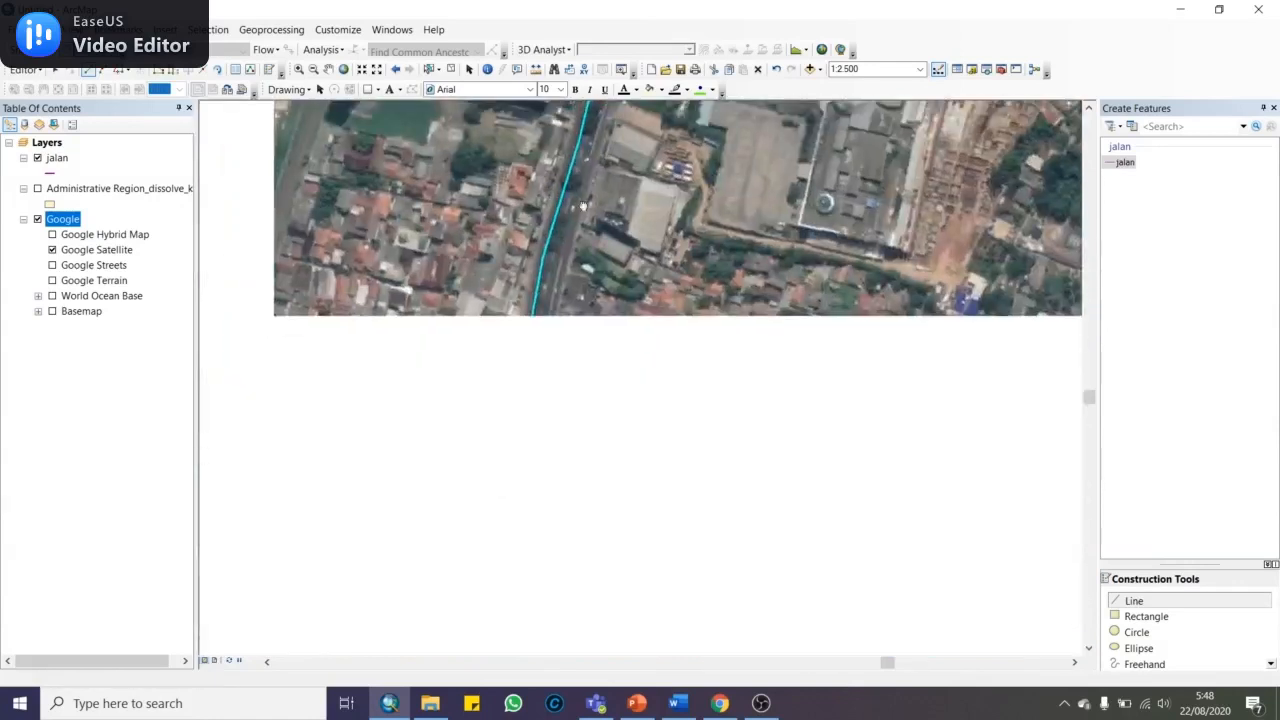
{"action": "left_click", "coordinate": [557, 271]}
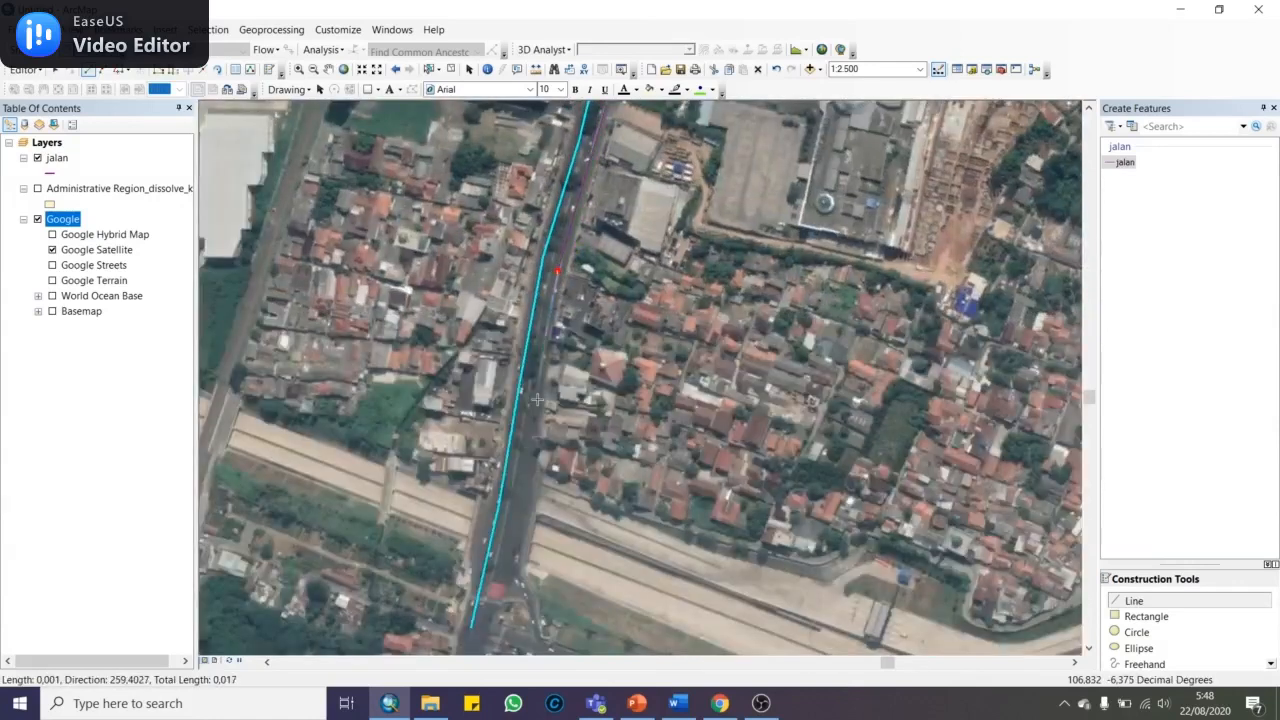
{"action": "double_click", "coordinate": [486, 626]}
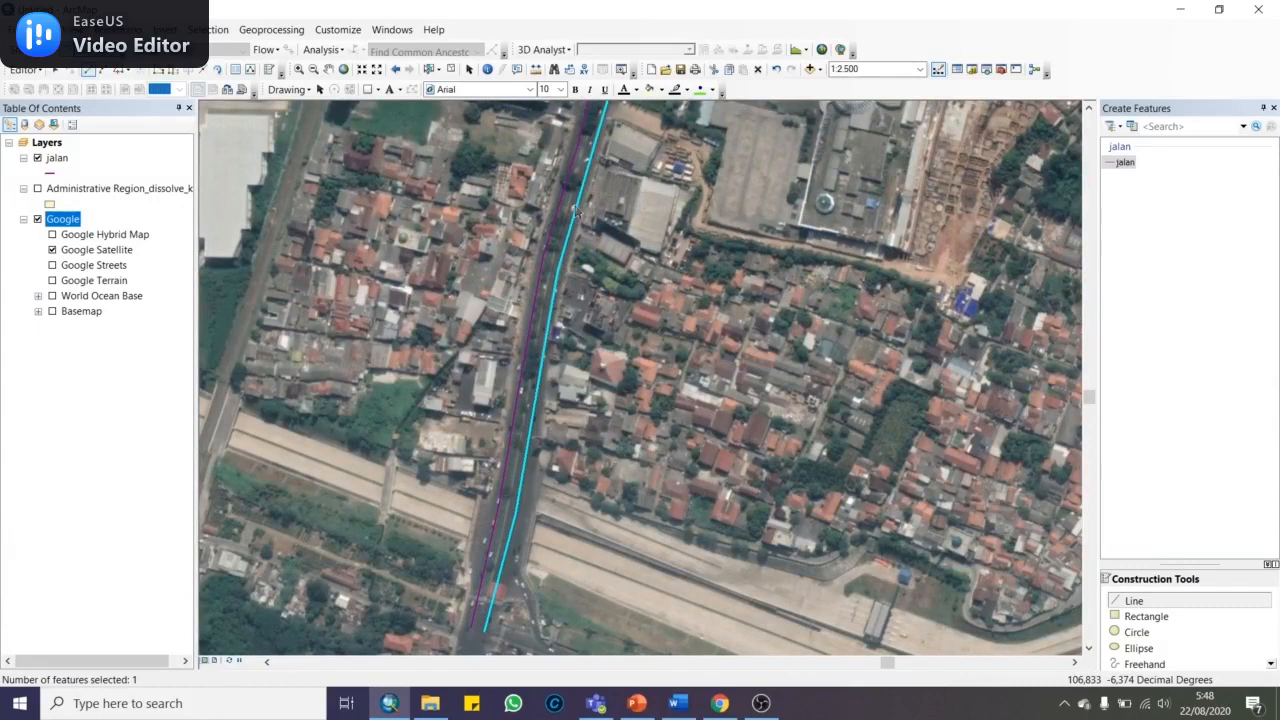
Examine the median between the two digitized carriageways on the satellite image, from the toll road crossing northward past the domed building
{"action": "left_click_drag", "start_coordinate": [638, 198], "coordinate": [546, 524]}
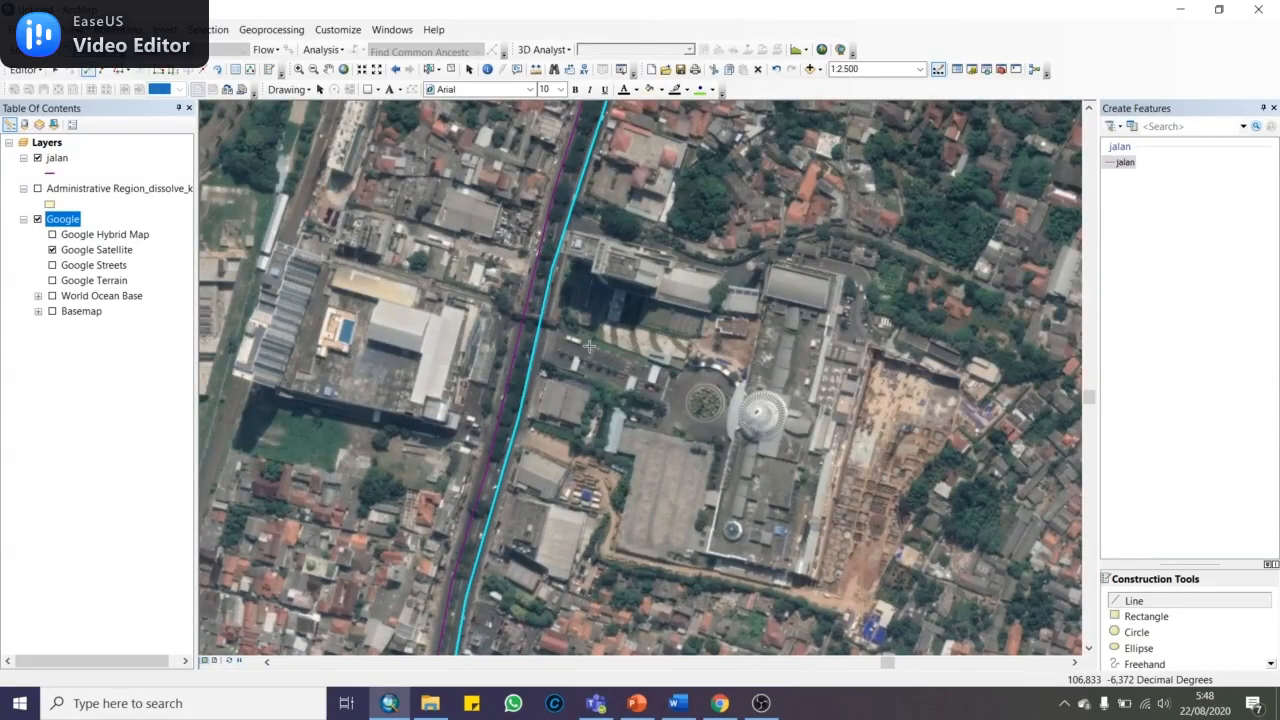
{"action": "left_click_drag", "start_coordinate": [590, 345], "coordinate": [648, 96]}
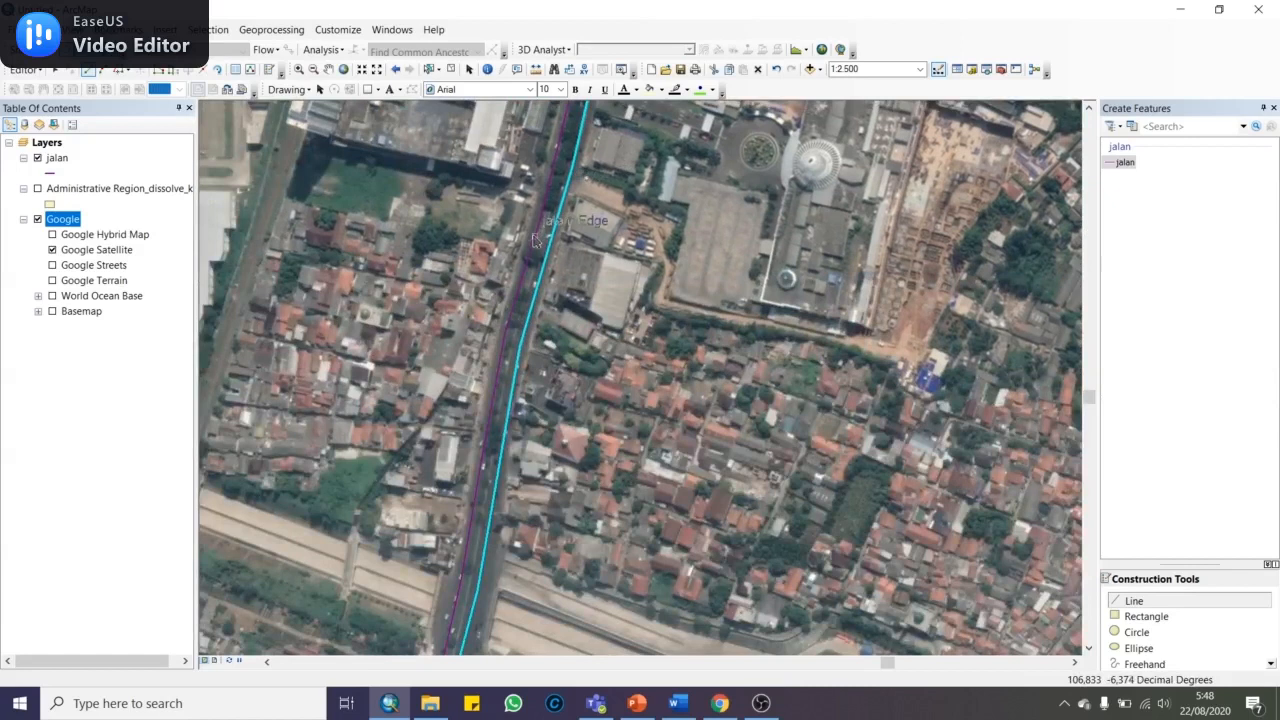
{"action": "left_click_drag", "start_coordinate": [598, 226], "coordinate": [561, 366]}
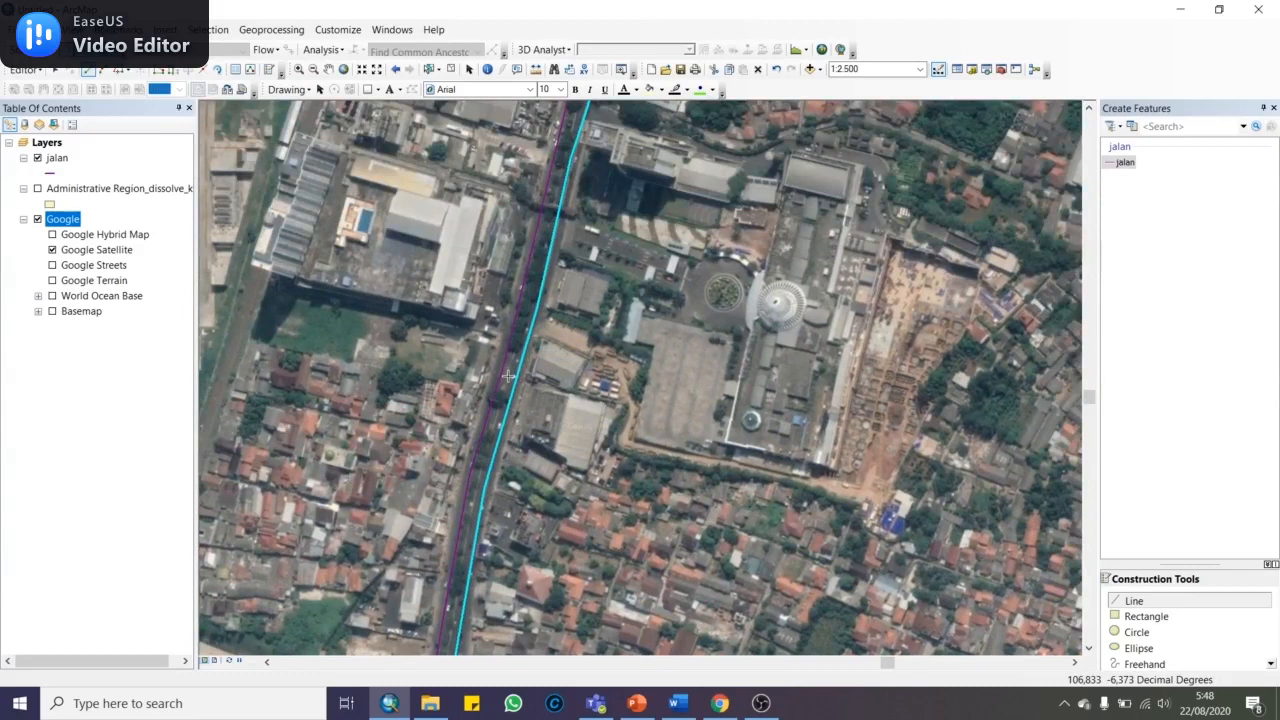
{"action": "left_click", "coordinate": [1262, 527]}
{"action": "mouse_move", "coordinate": [468, 581]}
{"action": "left_mouse_down"}
{"action": "mouse_move", "coordinate": [515, 305]}
{"action": "mouse_move", "coordinate": [519, 430]}
{"action": "left_mouse_up"}
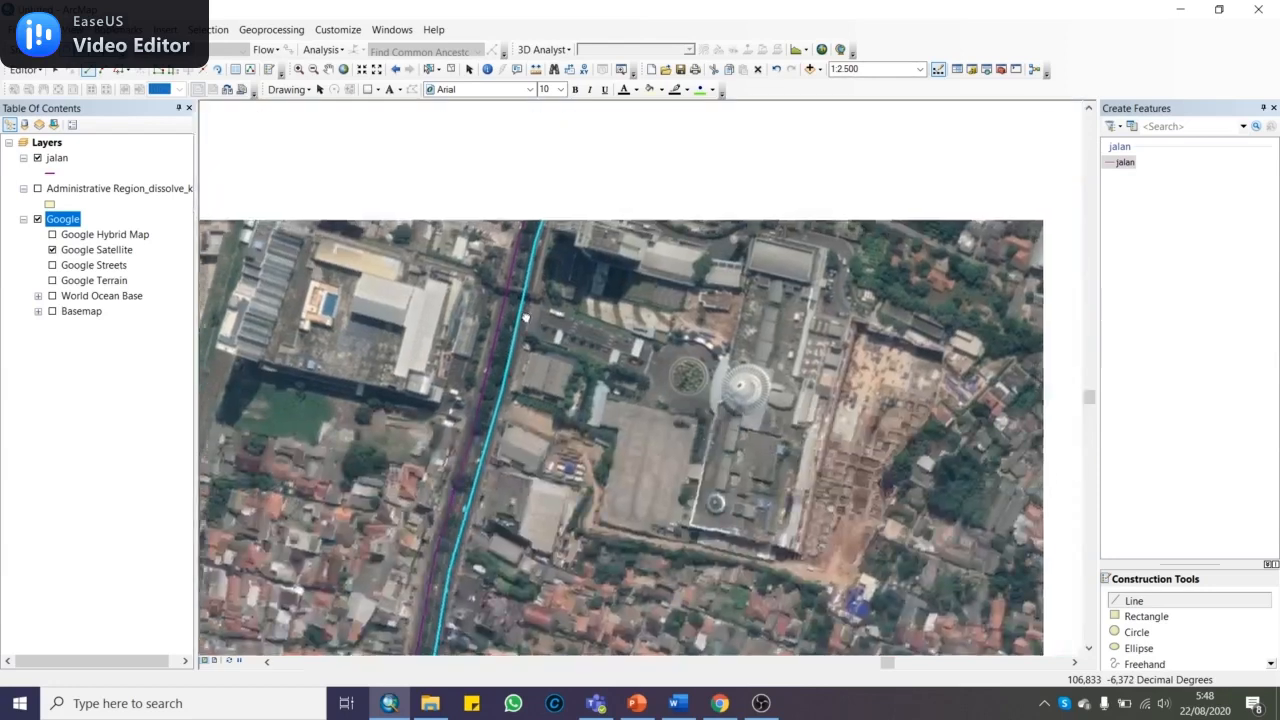
{"action": "left_click_drag", "start_coordinate": [553, 214], "coordinate": [647, 19]}
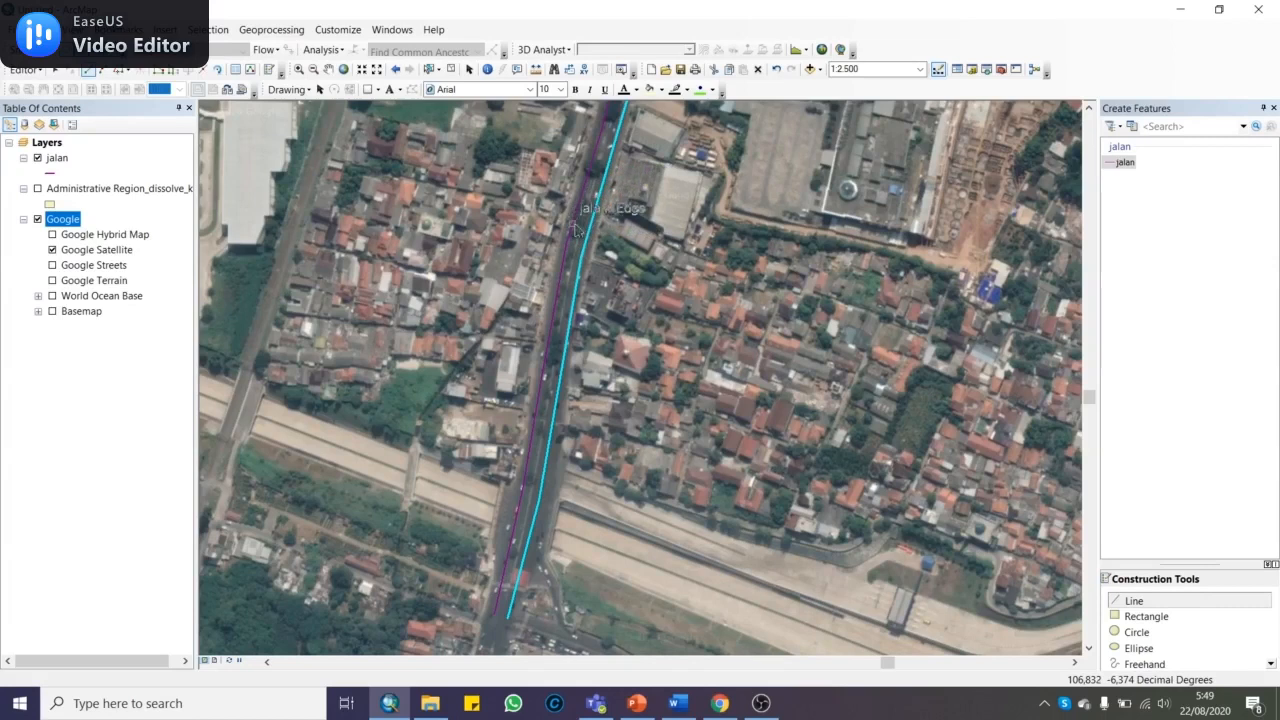
{"action": "mouse_move", "coordinate": [577, 243]}
{"action": "left_mouse_down"}
{"action": "mouse_move", "coordinate": [511, 315]}
{"action": "mouse_move", "coordinate": [463, 401]}
{"action": "mouse_move", "coordinate": [503, 257]}
{"action": "left_mouse_up"}
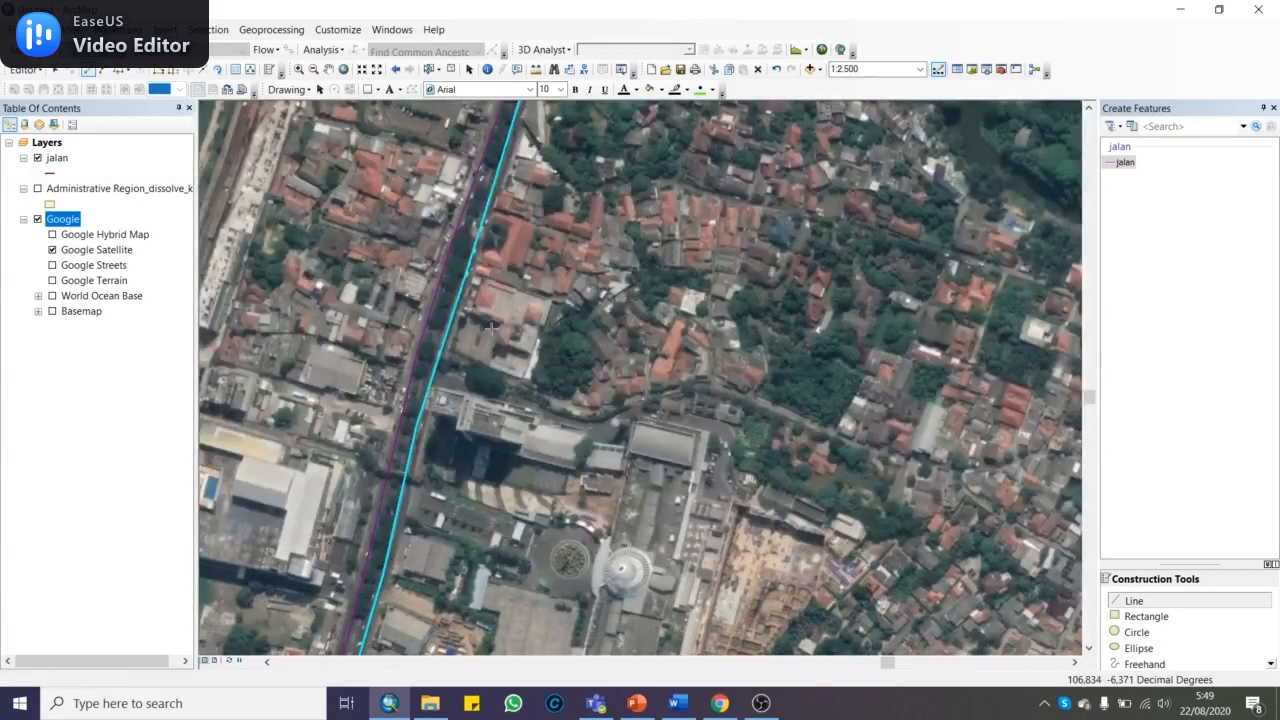
{"action": "left_click_drag", "start_coordinate": [455, 410], "coordinate": [545, 133]}
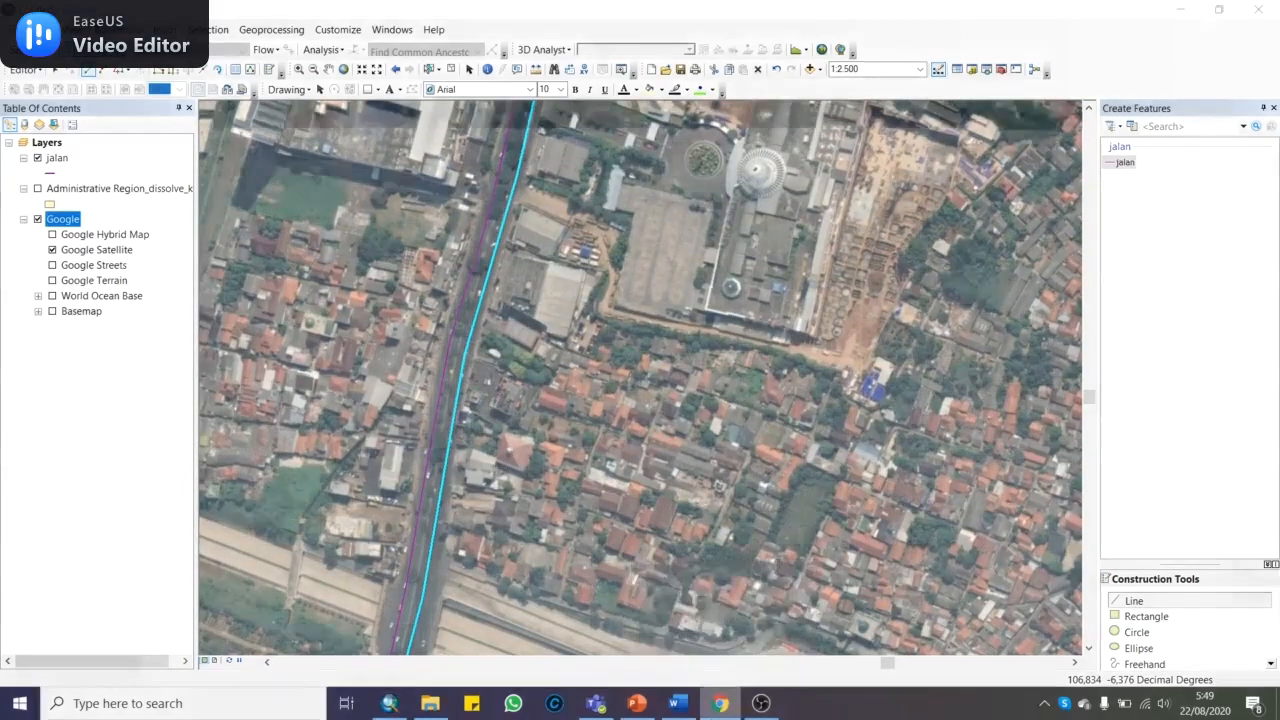
Switch to Google Maps in Chrome, close the open Street View and open another one from the map, then return to ArcMap
{"action": "left_click", "coordinate": [719, 703]}
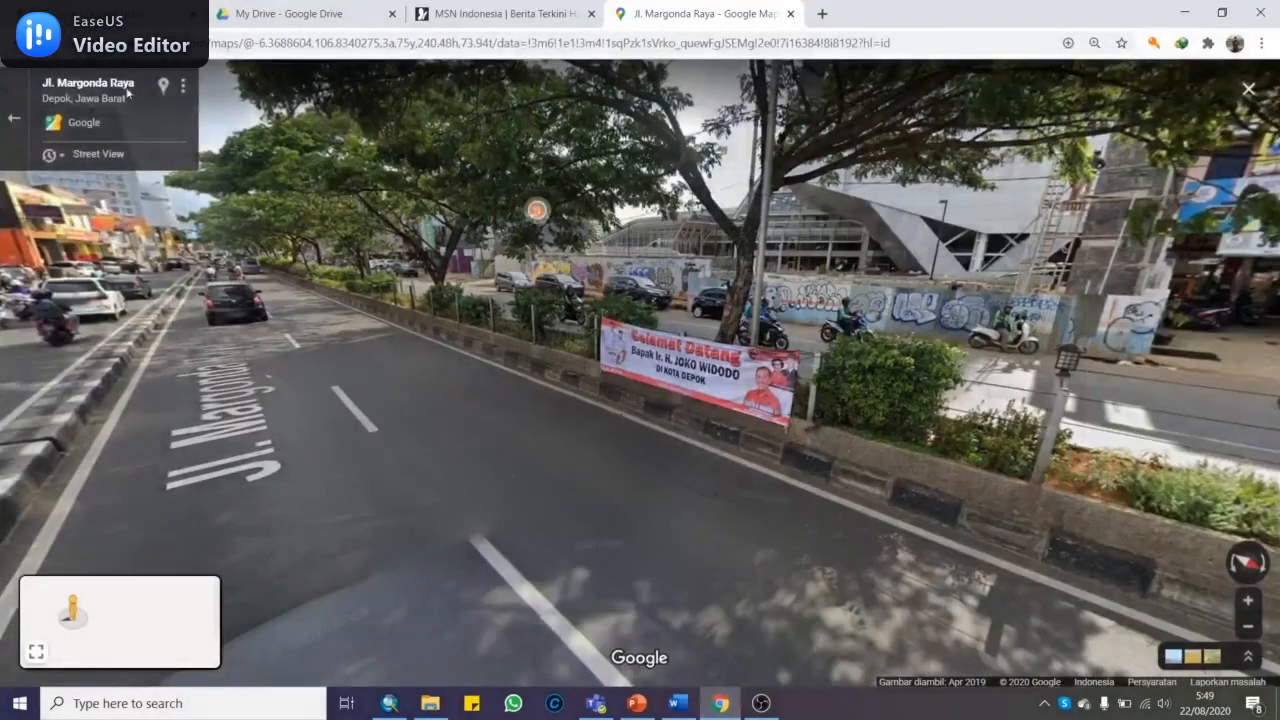
{"action": "left_click", "coordinate": [1246, 91]}
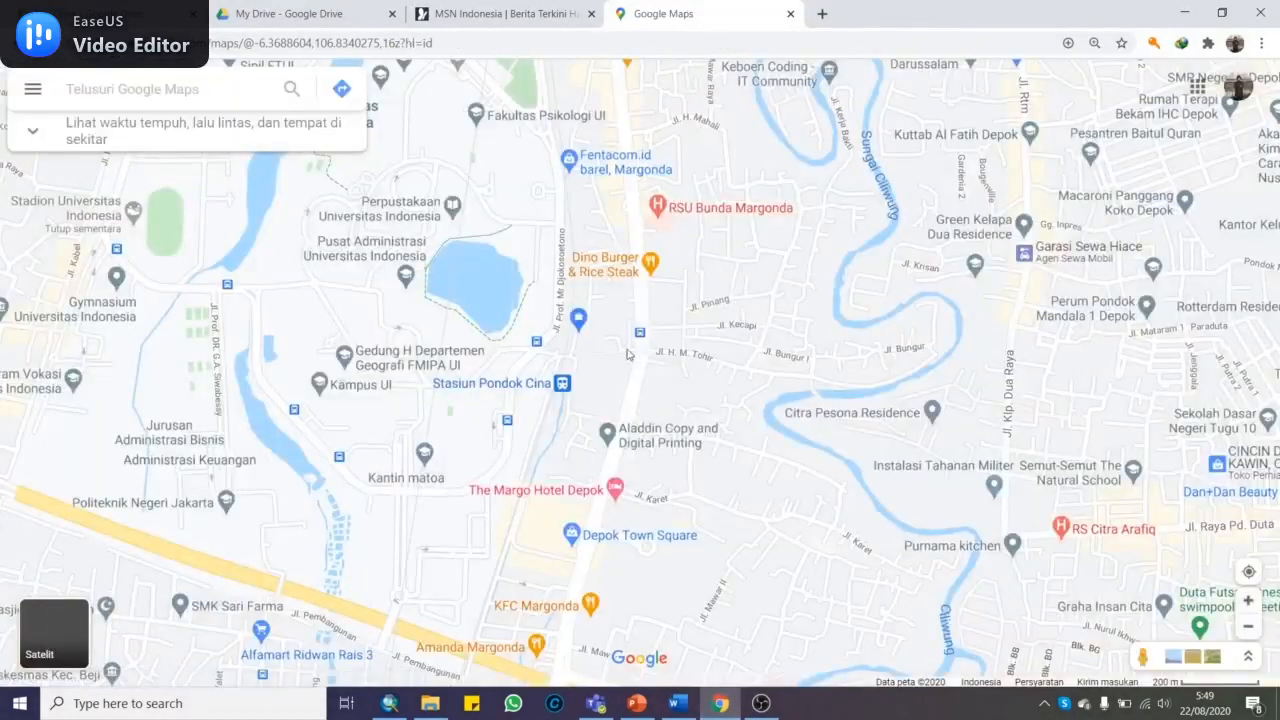
{"action": "mouse_move", "coordinate": [1143, 656]}
{"action": "left_mouse_down"}
{"action": "mouse_move", "coordinate": [710, 474]}
{"action": "mouse_move", "coordinate": [610, 488]}
{"action": "mouse_move", "coordinate": [579, 531]}
{"action": "mouse_move", "coordinate": [1080, 595]}
{"action": "mouse_move", "coordinate": [1150, 628]}
{"action": "left_mouse_up"}
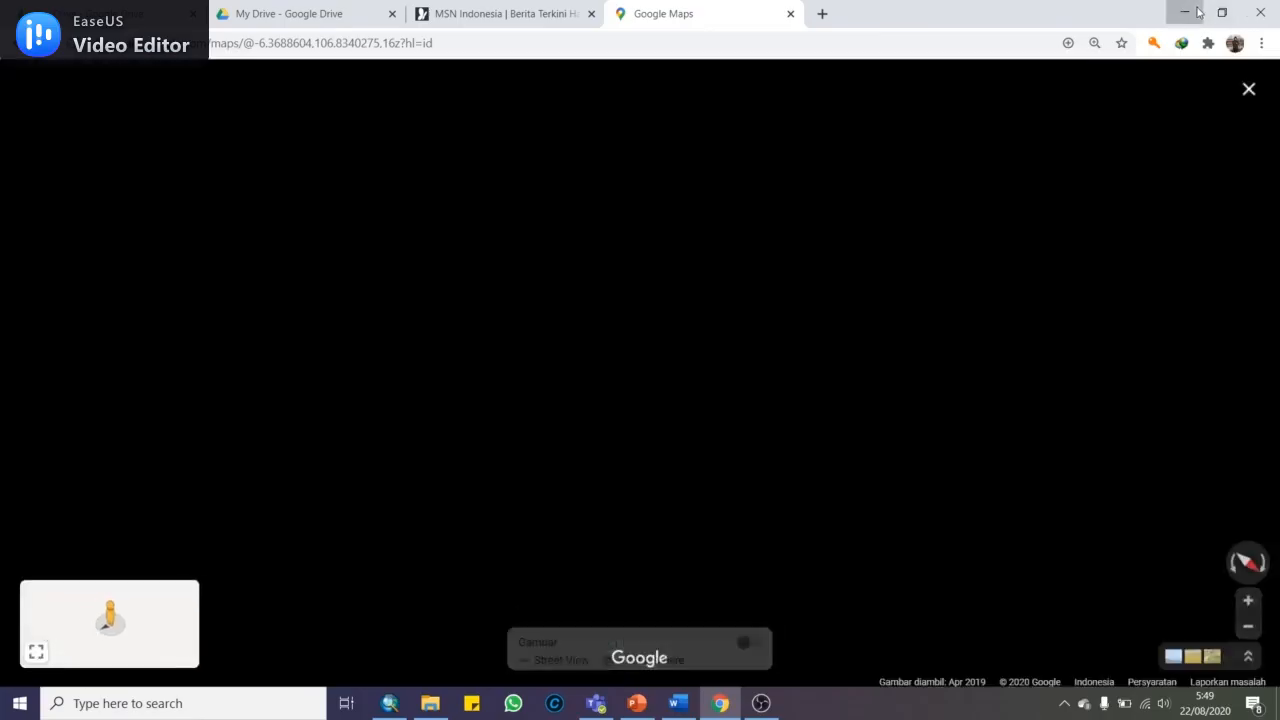
{"action": "left_click", "coordinate": [1199, 12]}
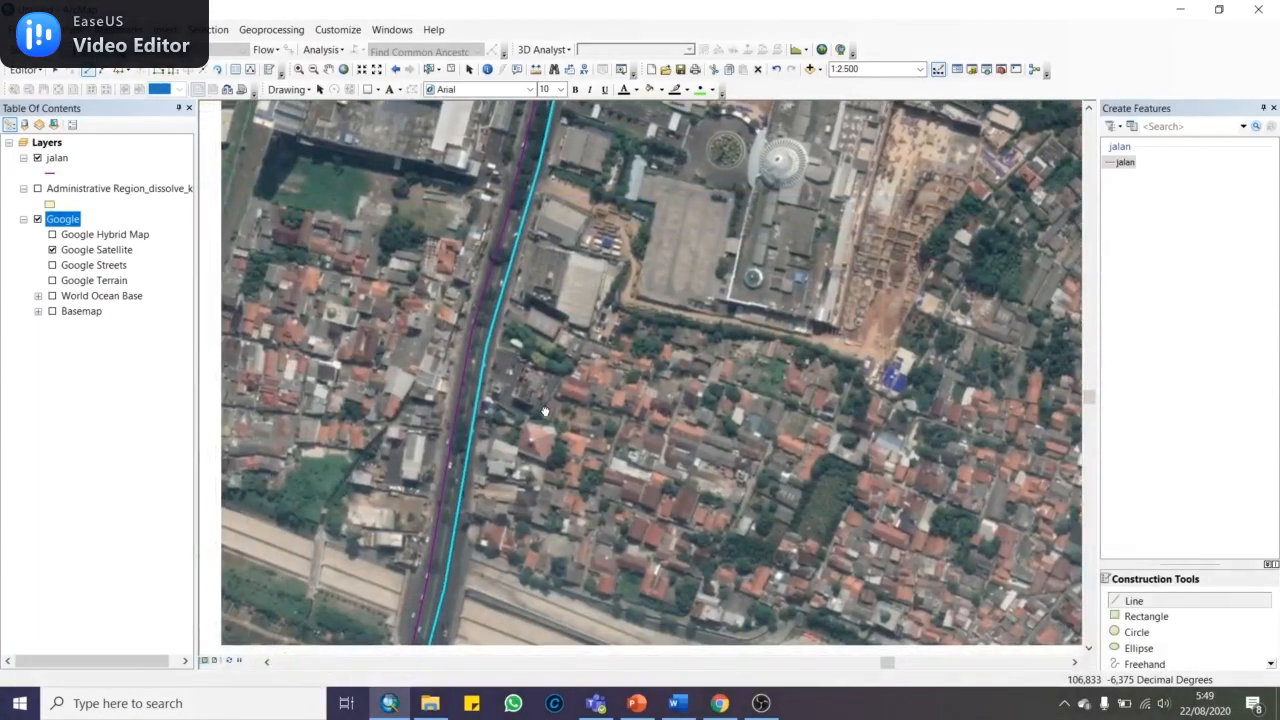
Digitize two short curved jalan lines linking the carriageways at the median opening west of the domed building, one for each turning direction
{"action": "key", "text": "Up"}
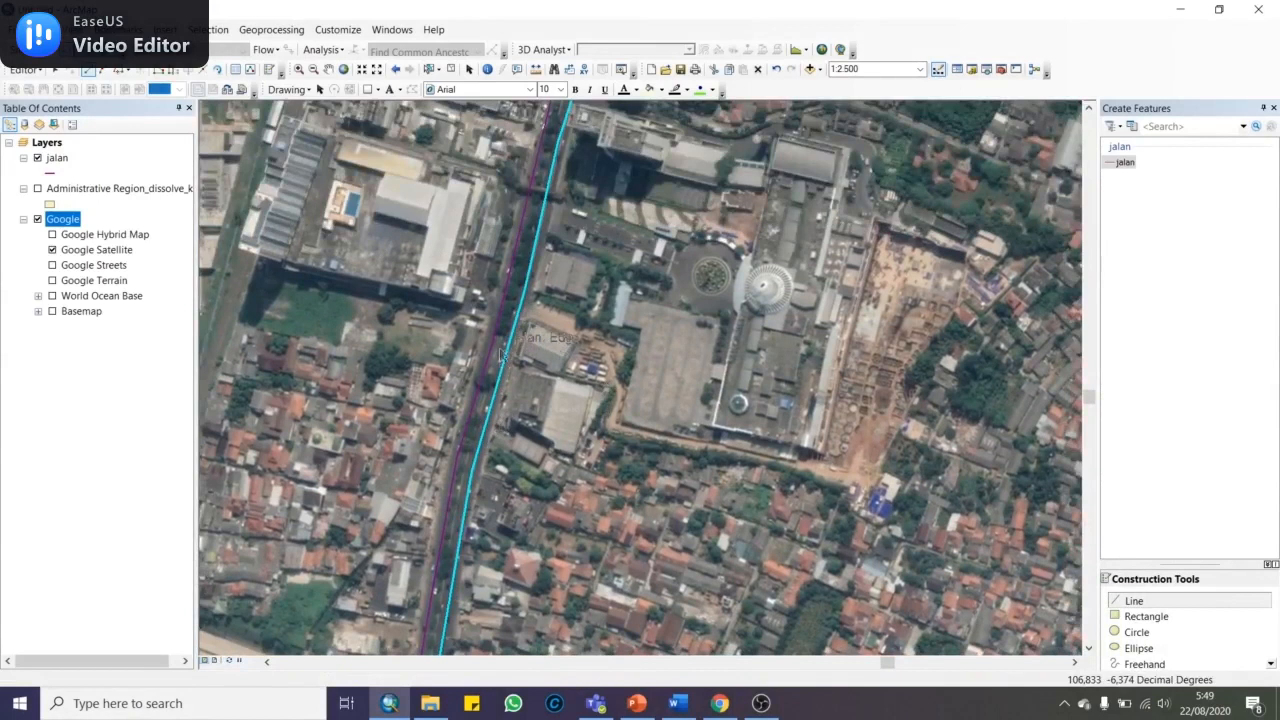
{"action": "scroll", "coordinate": [500, 354], "scroll_direction": "up", "scroll_amount": 1}
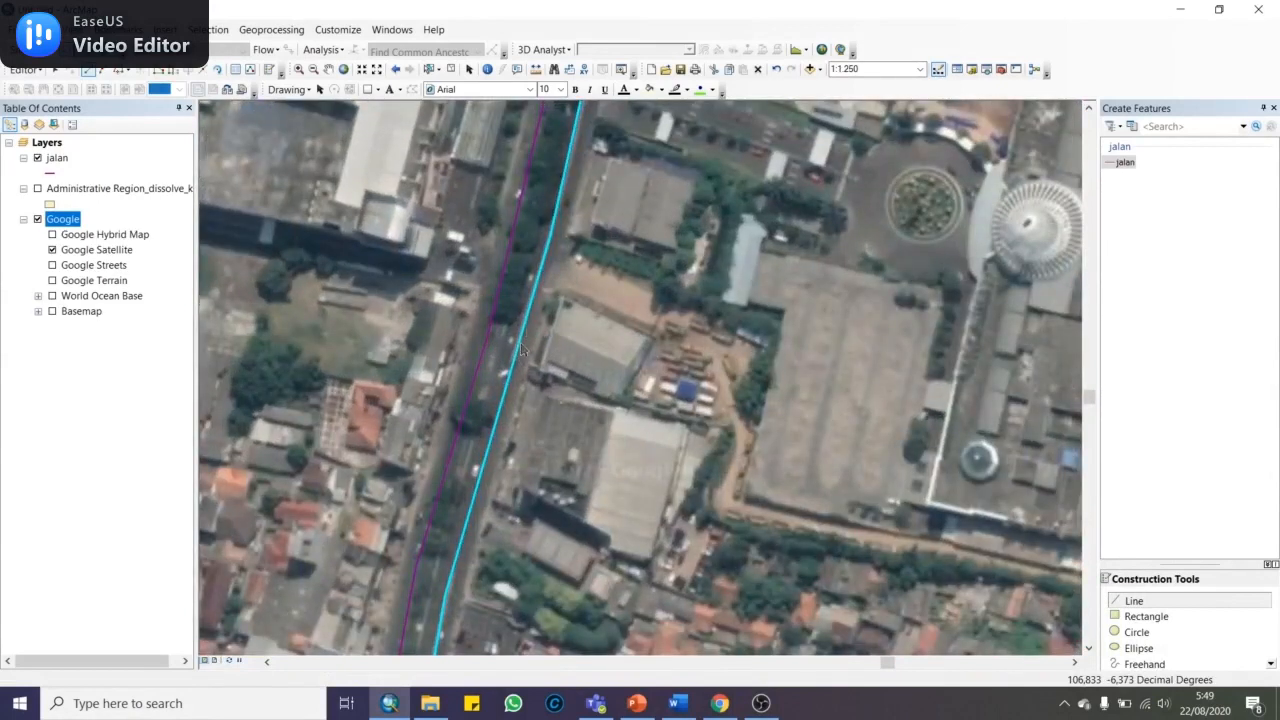
{"action": "left_click", "coordinate": [510, 355]}
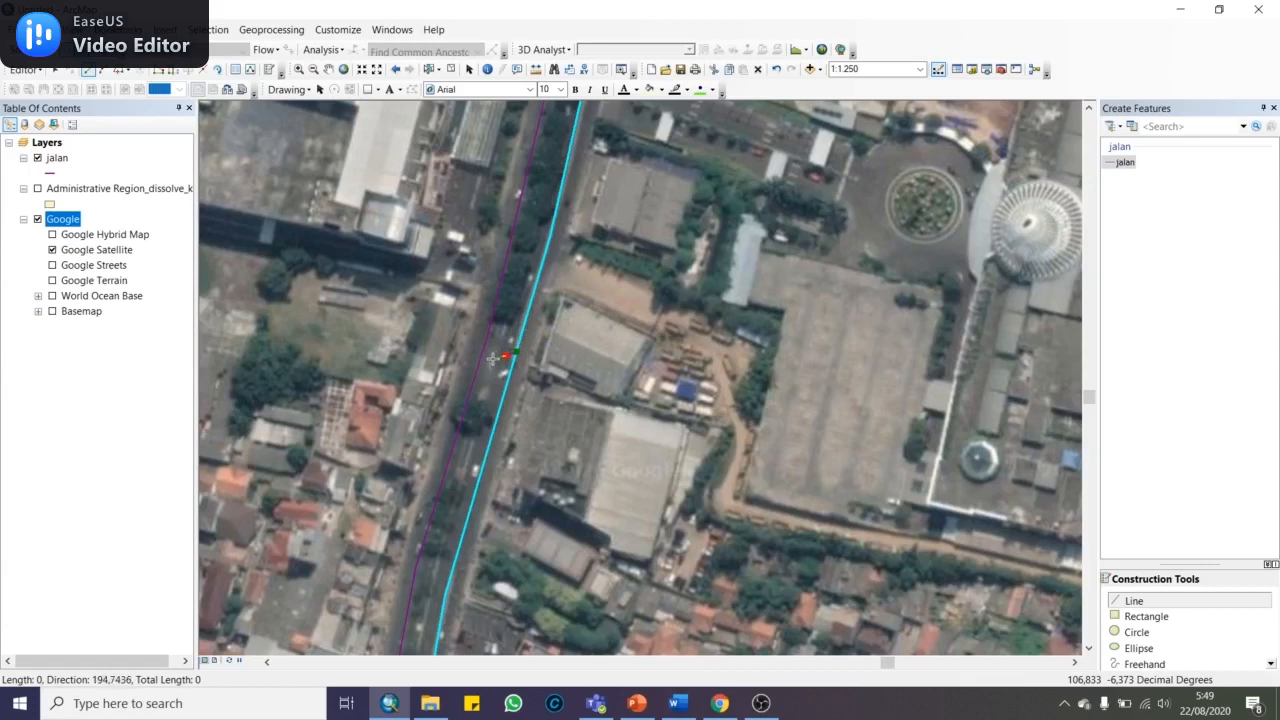
{"action": "double_click", "coordinate": [484, 347]}
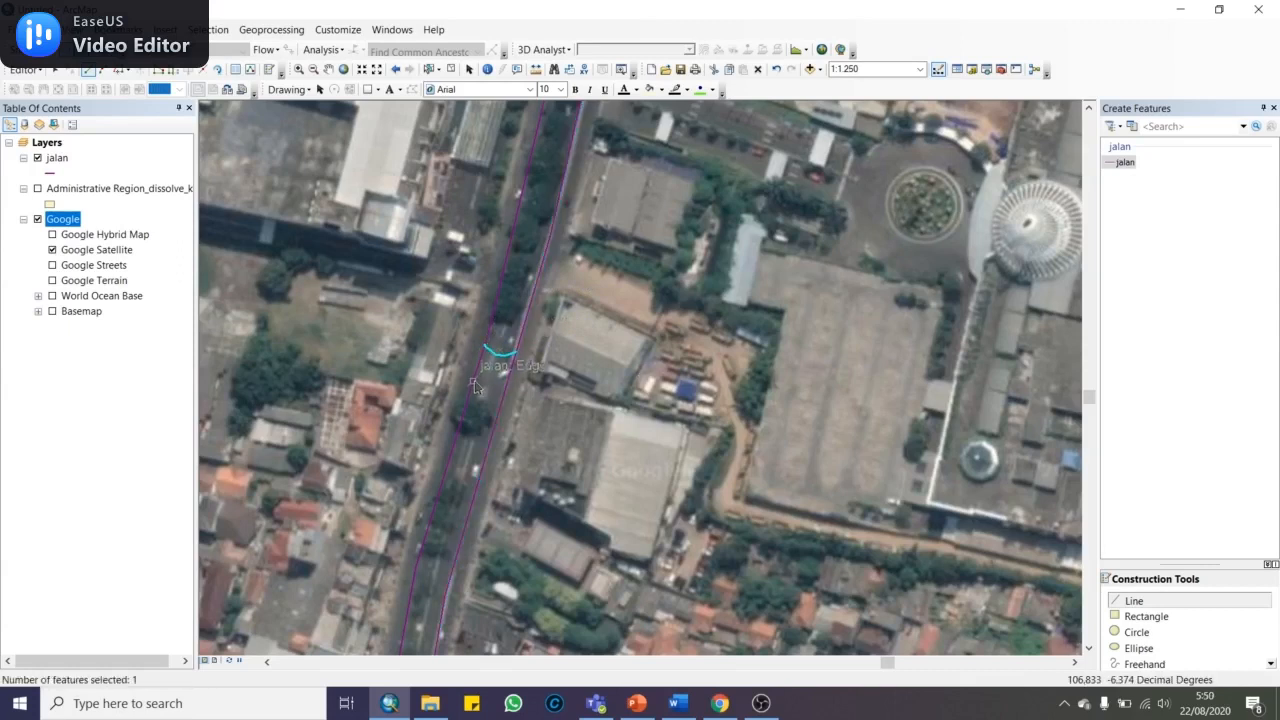
{"action": "left_click", "coordinate": [474, 383]}
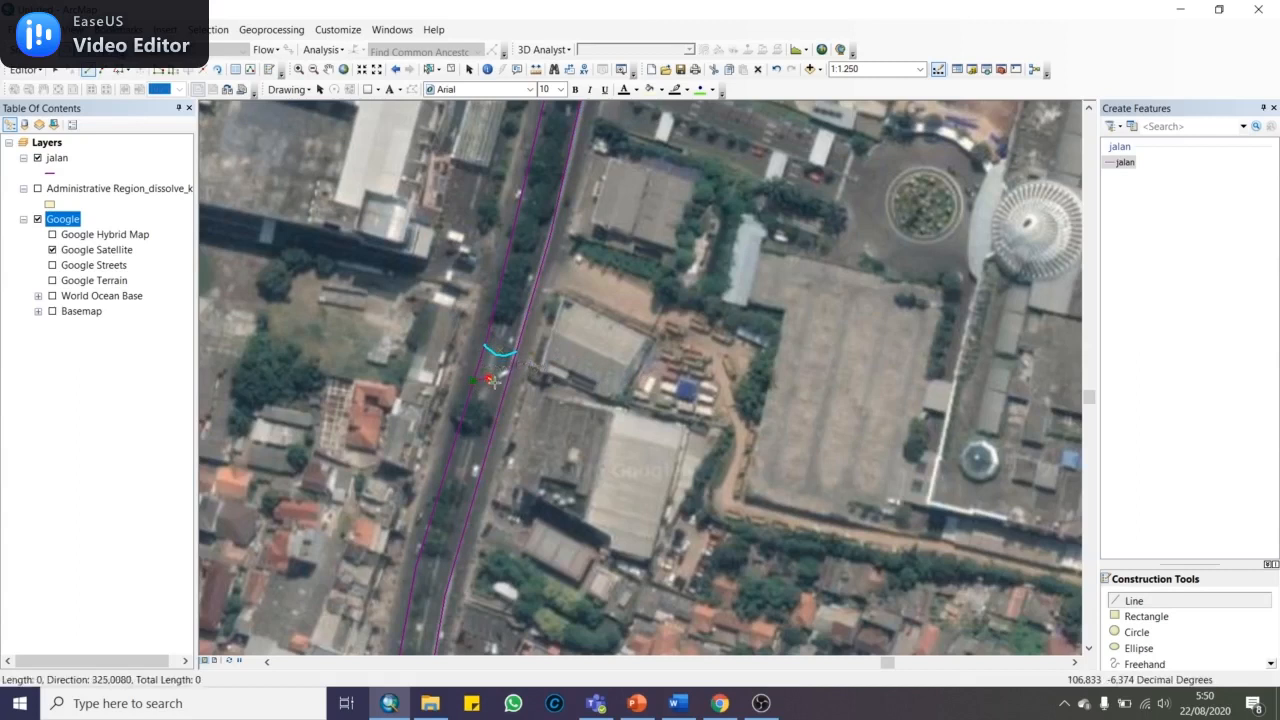
{"action": "key", "text": "F2"}
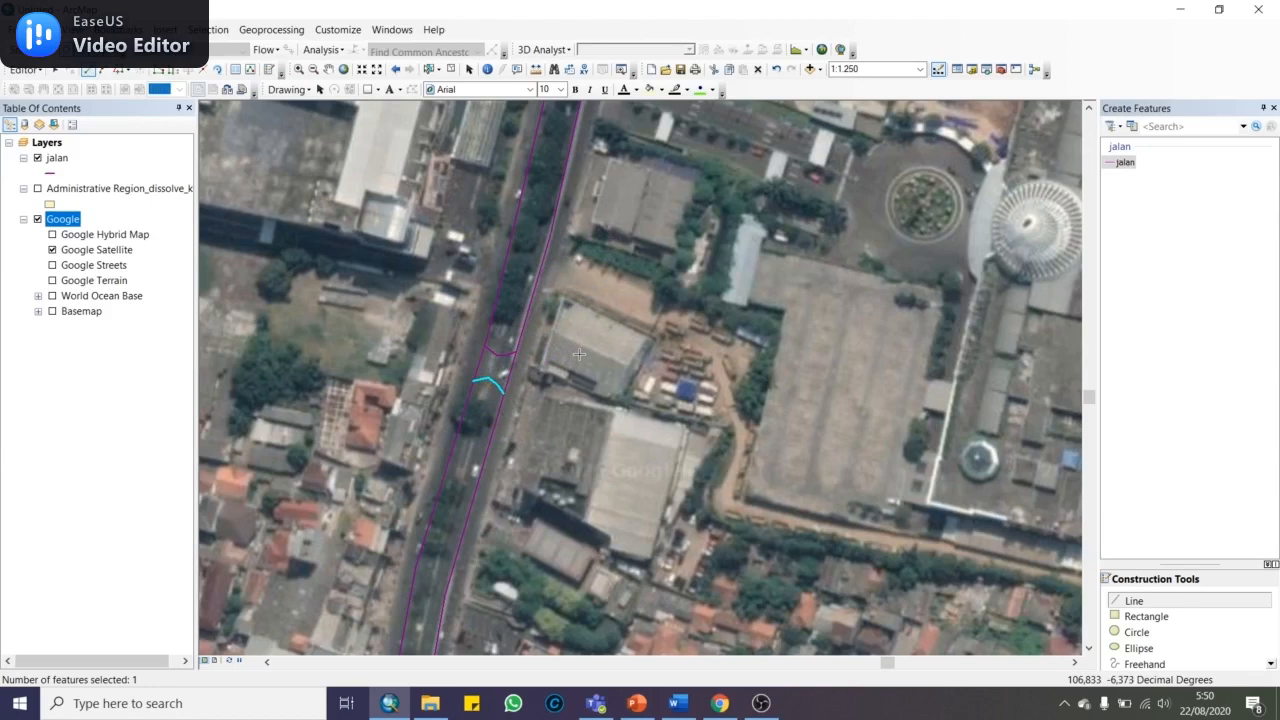
Examine the median of Jl. Margonda Raya north of the new connecting lines on the satellite image for further openings
{"action": "scroll", "coordinate": [578, 353], "scroll_direction": "up", "scroll_amount": 2}
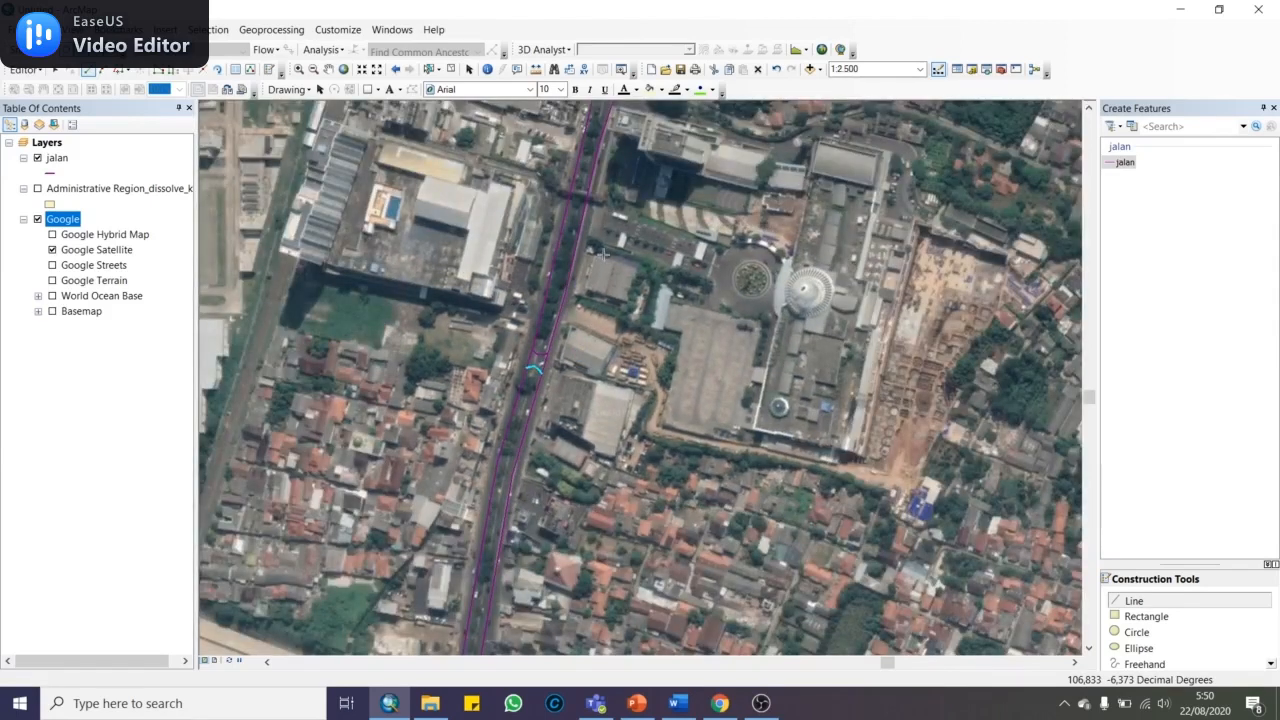
{"action": "left_click_drag", "start_coordinate": [603, 253], "coordinate": [590, 446]}
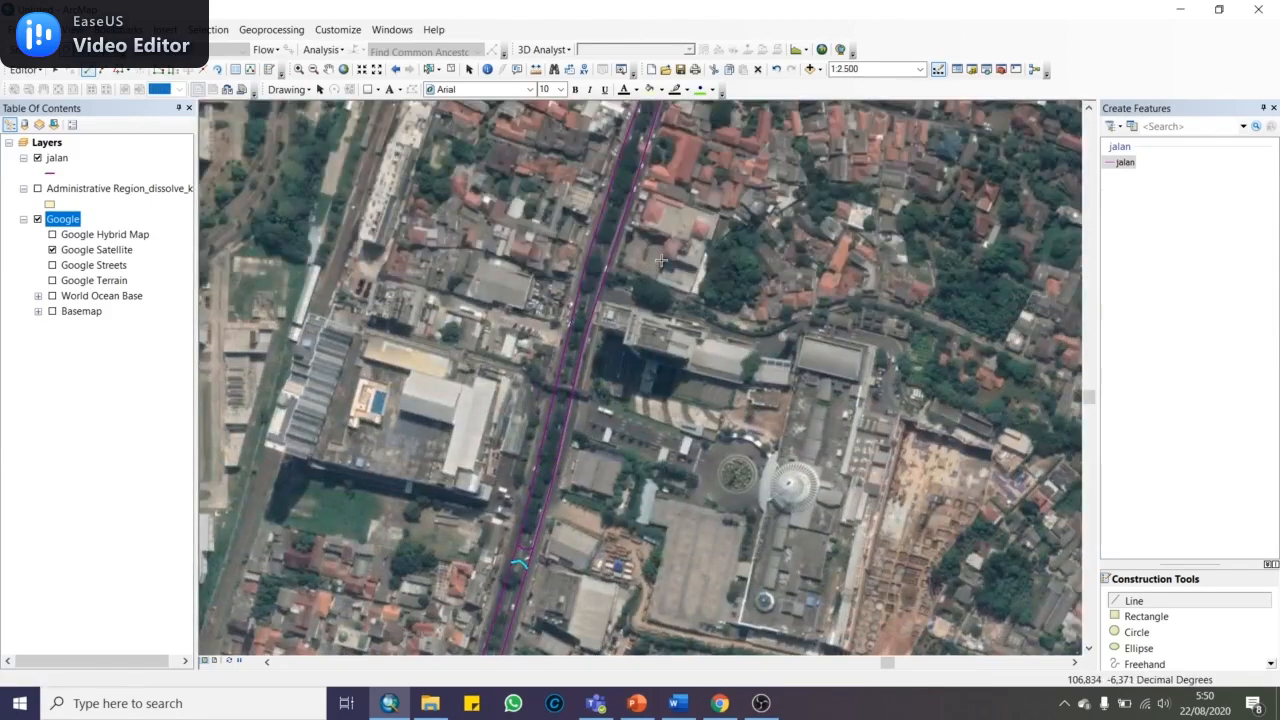
{"action": "left_click_drag", "start_coordinate": [660, 261], "coordinate": [560, 377]}
{"action": "left_click_drag", "start_coordinate": [666, 201], "coordinate": [651, 297]}
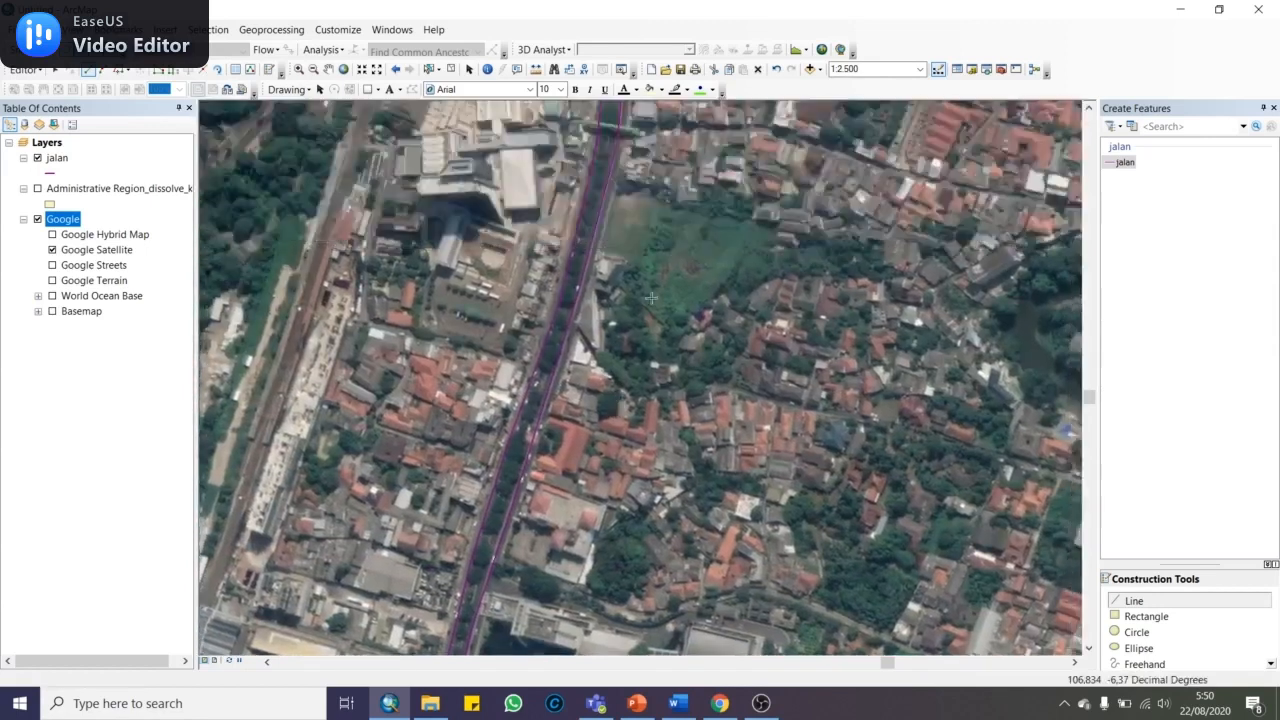
{"action": "left_click_drag", "start_coordinate": [605, 360], "coordinate": [645, 212]}
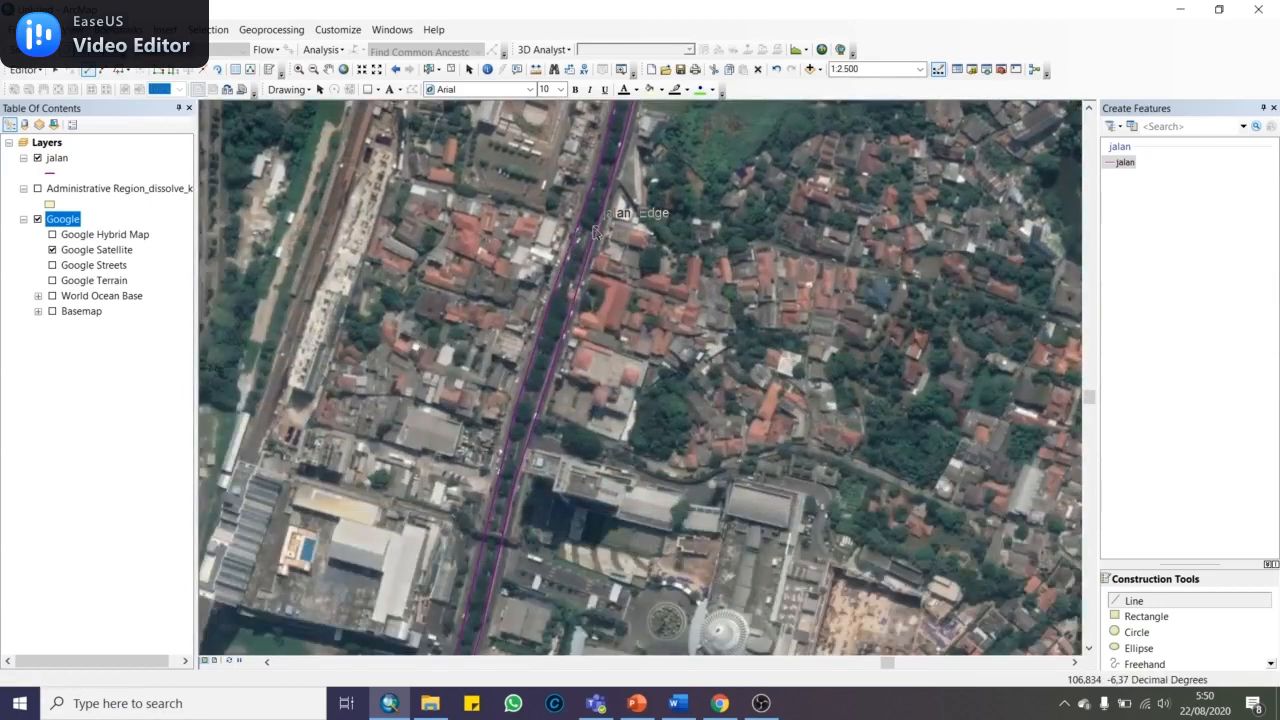
{"action": "left_click_drag", "start_coordinate": [558, 531], "coordinate": [590, 373]}
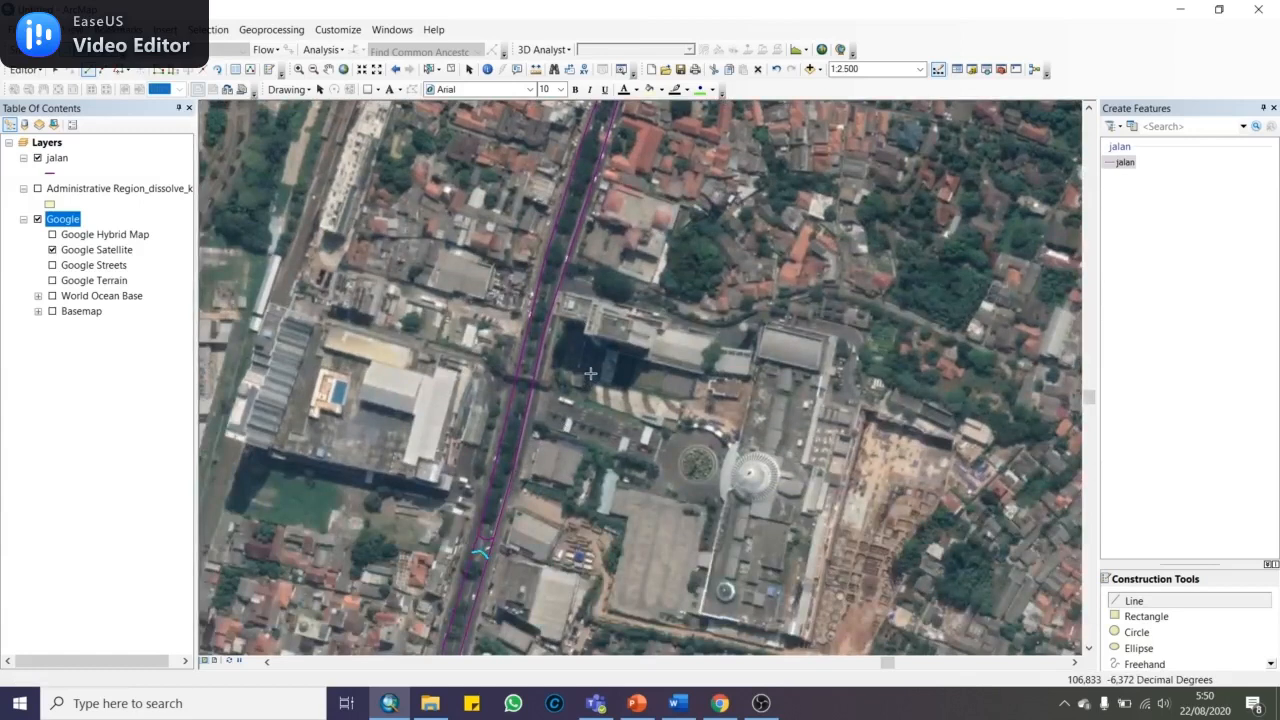
{"action": "key", "text": "less"}
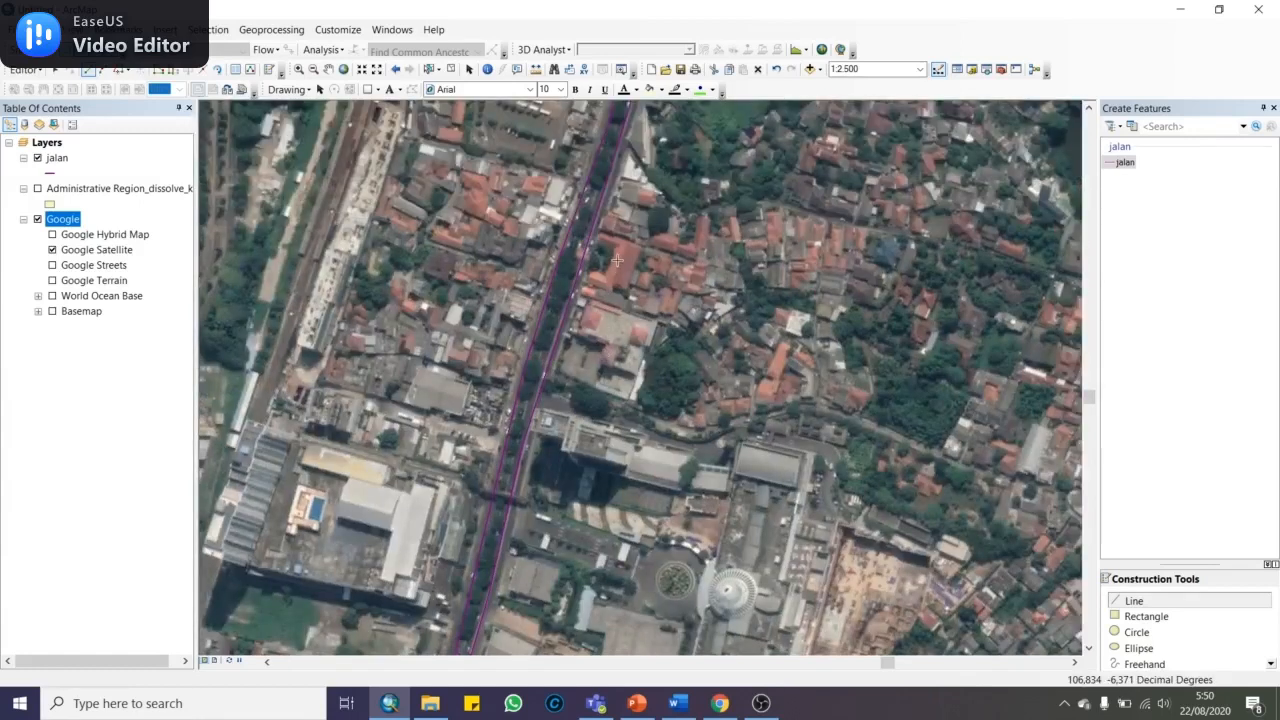
{"action": "key", "text": "less"}
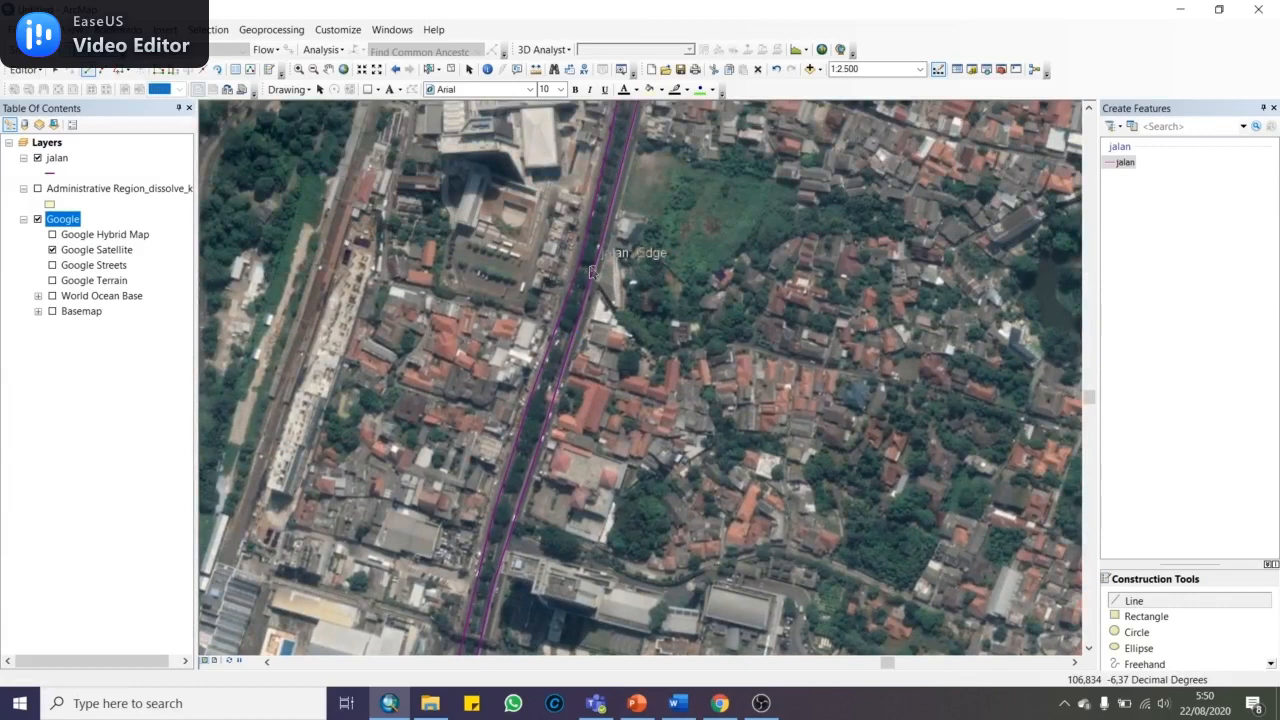
Switch the displayed Google basemap from Google Satellite to Google Streets
{"action": "left_click", "coordinate": [53, 250]}
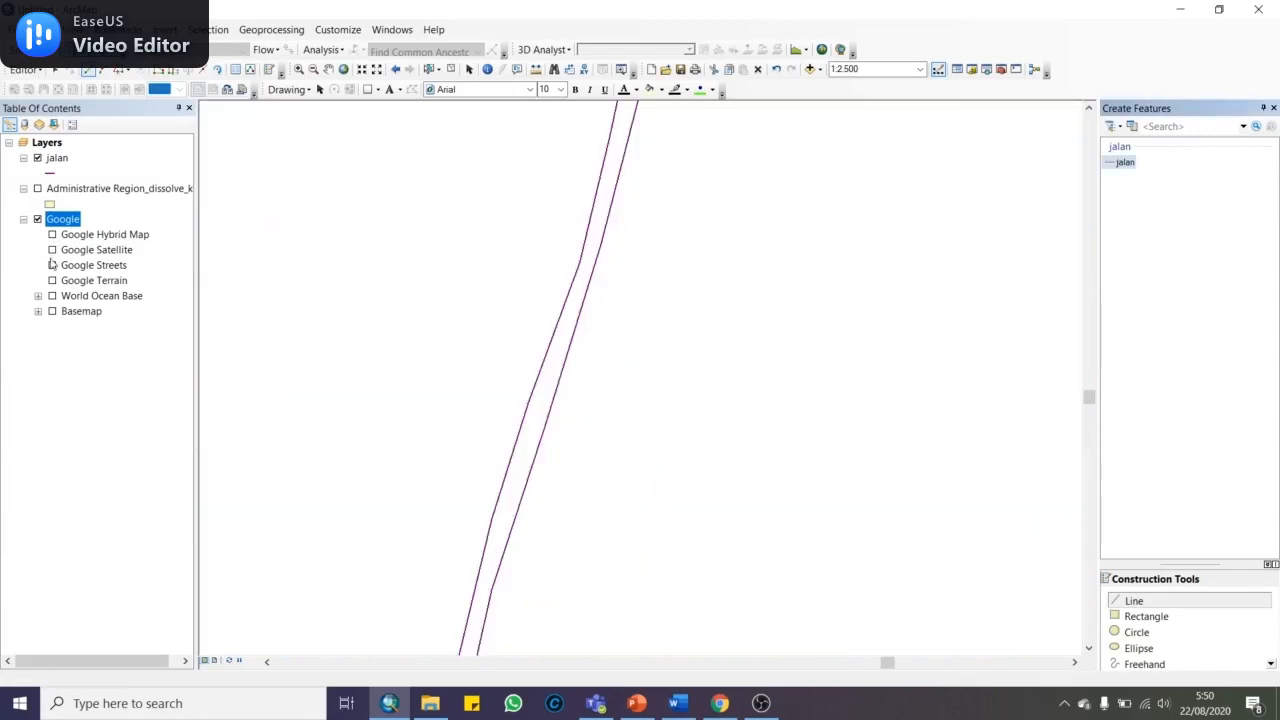
{"action": "left_click", "coordinate": [52, 265]}
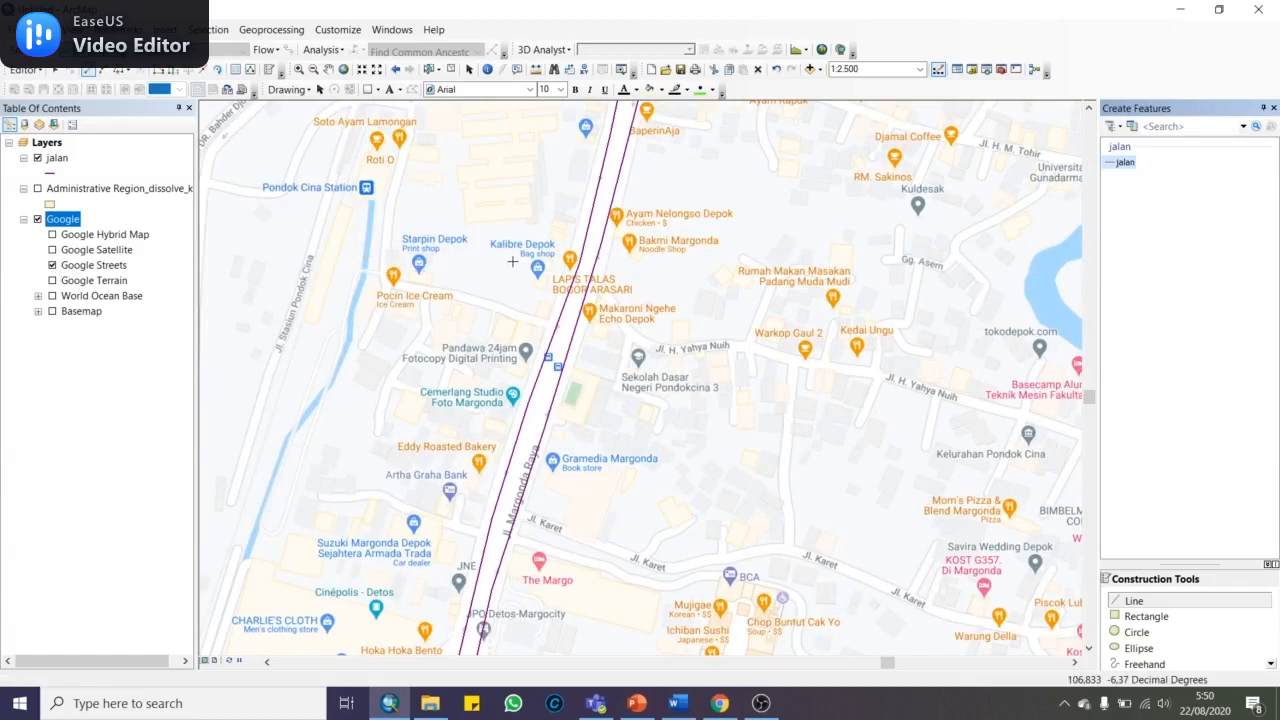
{"action": "scroll", "coordinate": [513, 307], "scroll_direction": "up", "scroll_amount": 1}
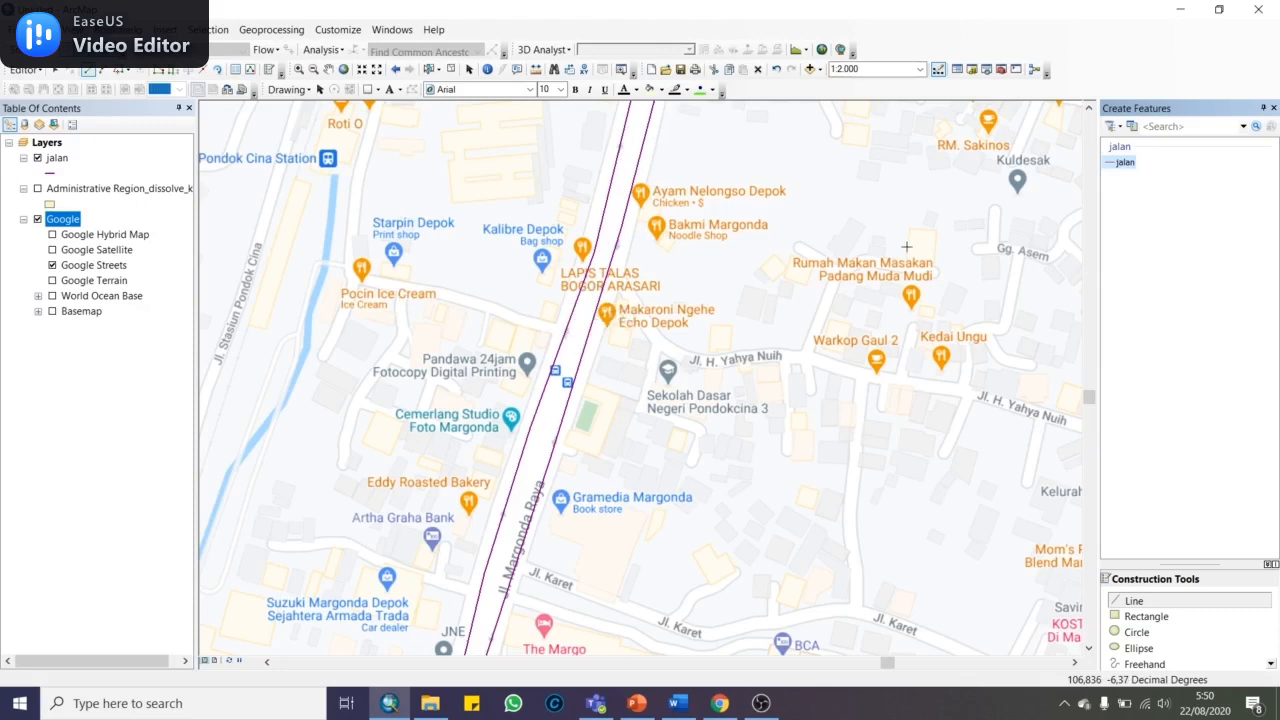
Digitize a trial jalan line along the side street from Jl. Margonda Raya west past Pocin Ice Cream, and delete it
{"action": "left_click", "coordinate": [1128, 165]}
{"action": "left_click", "coordinate": [565, 332]}
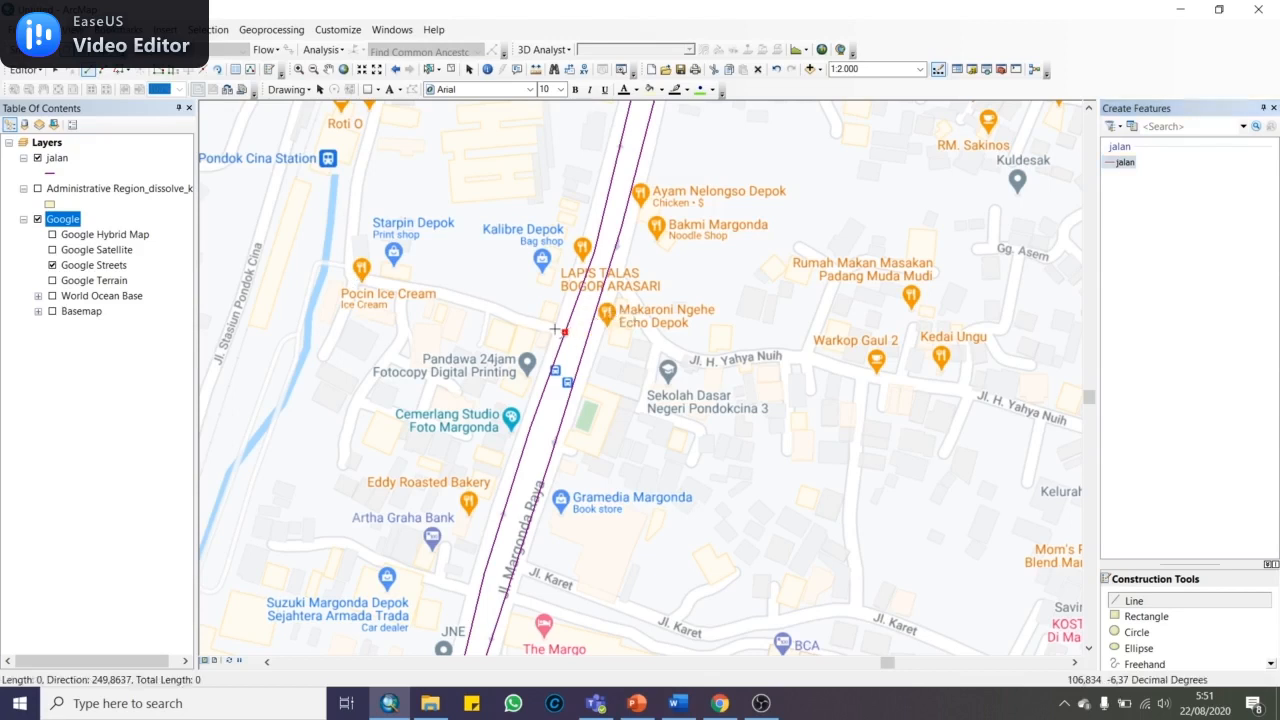
{"action": "left_click", "coordinate": [510, 317]}
{"action": "left_click", "coordinate": [473, 300]}
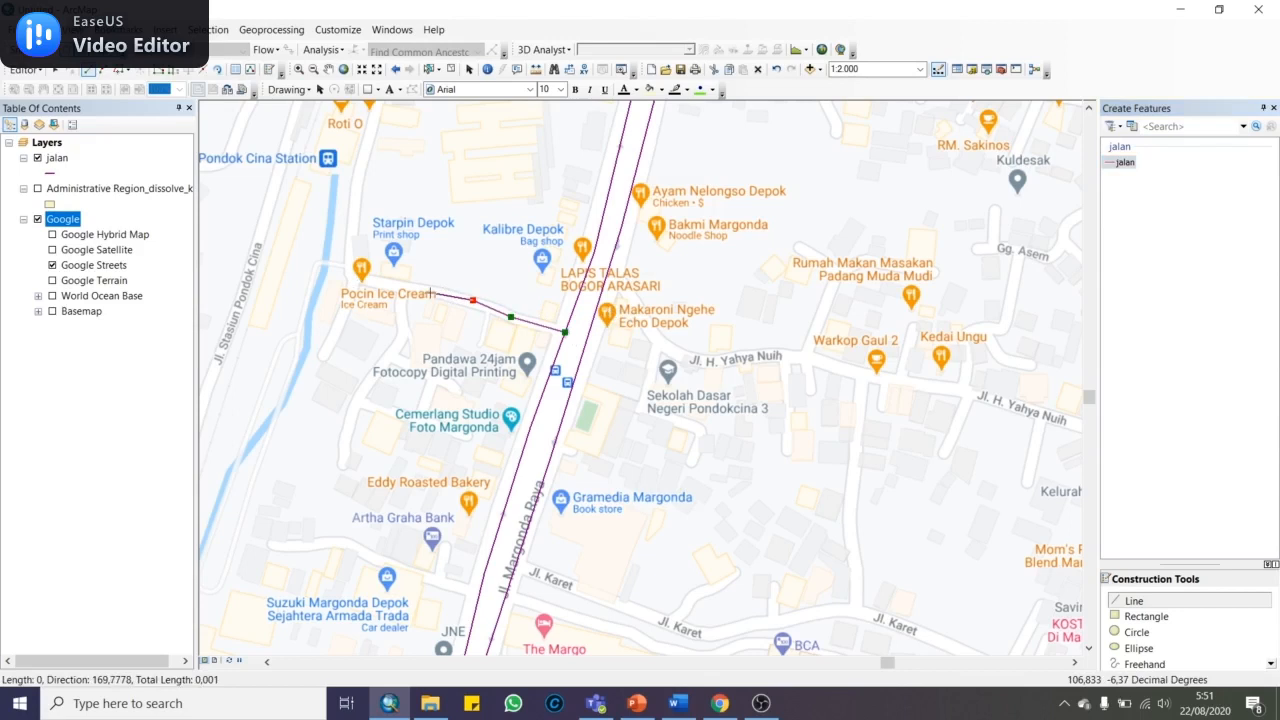
{"action": "left_click", "coordinate": [421, 291]}
{"action": "left_click", "coordinate": [379, 281]}
{"action": "left_click", "coordinate": [353, 277]}
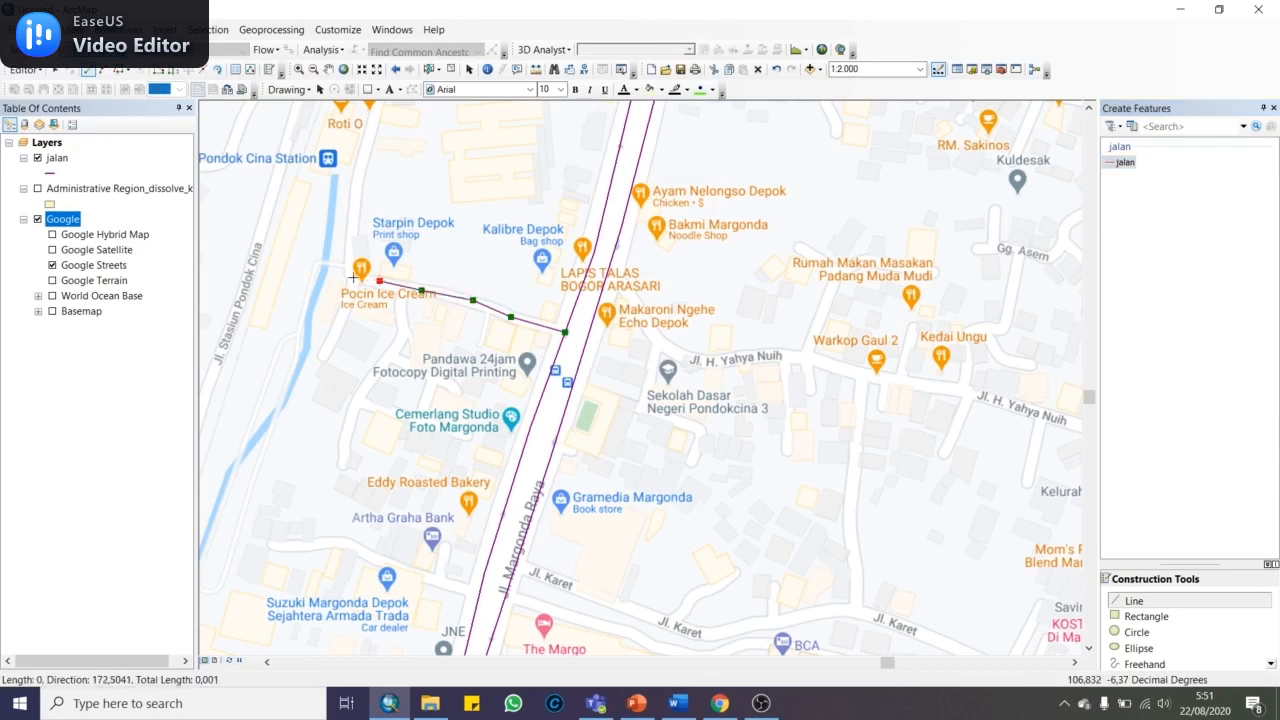
{"action": "left_click", "coordinate": [347, 301]}
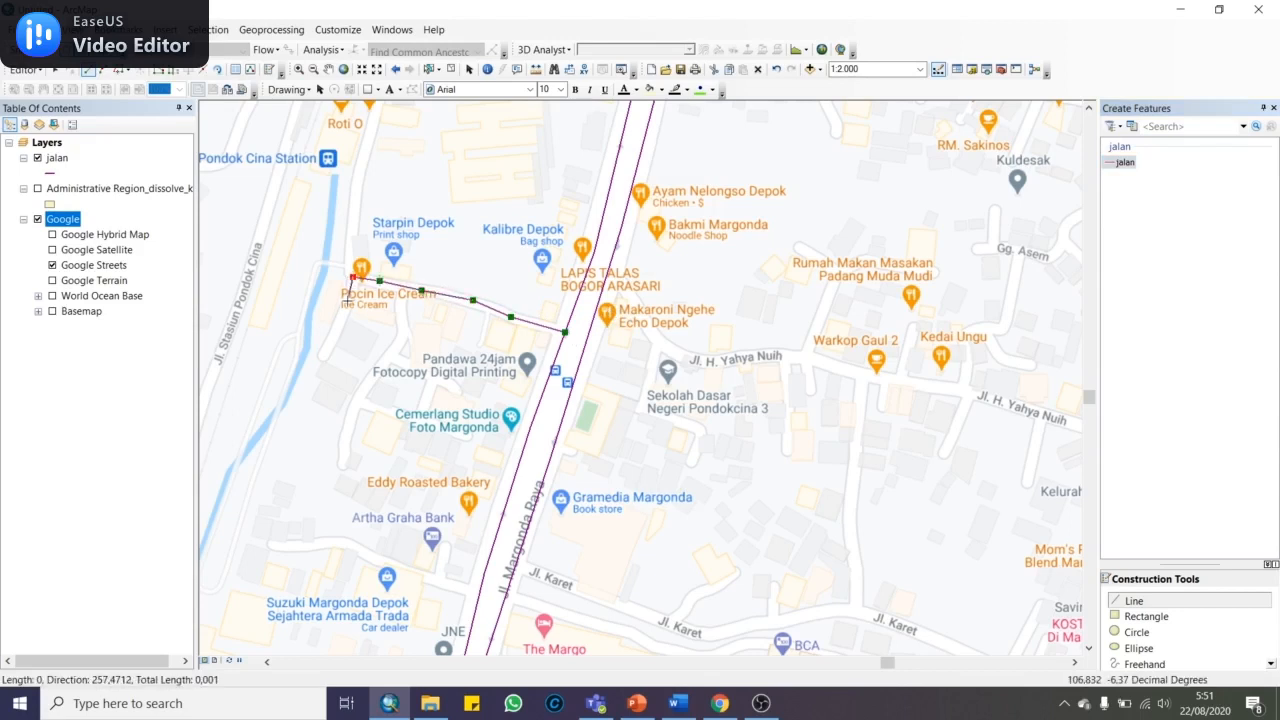
{"action": "double_click", "coordinate": [325, 353]}
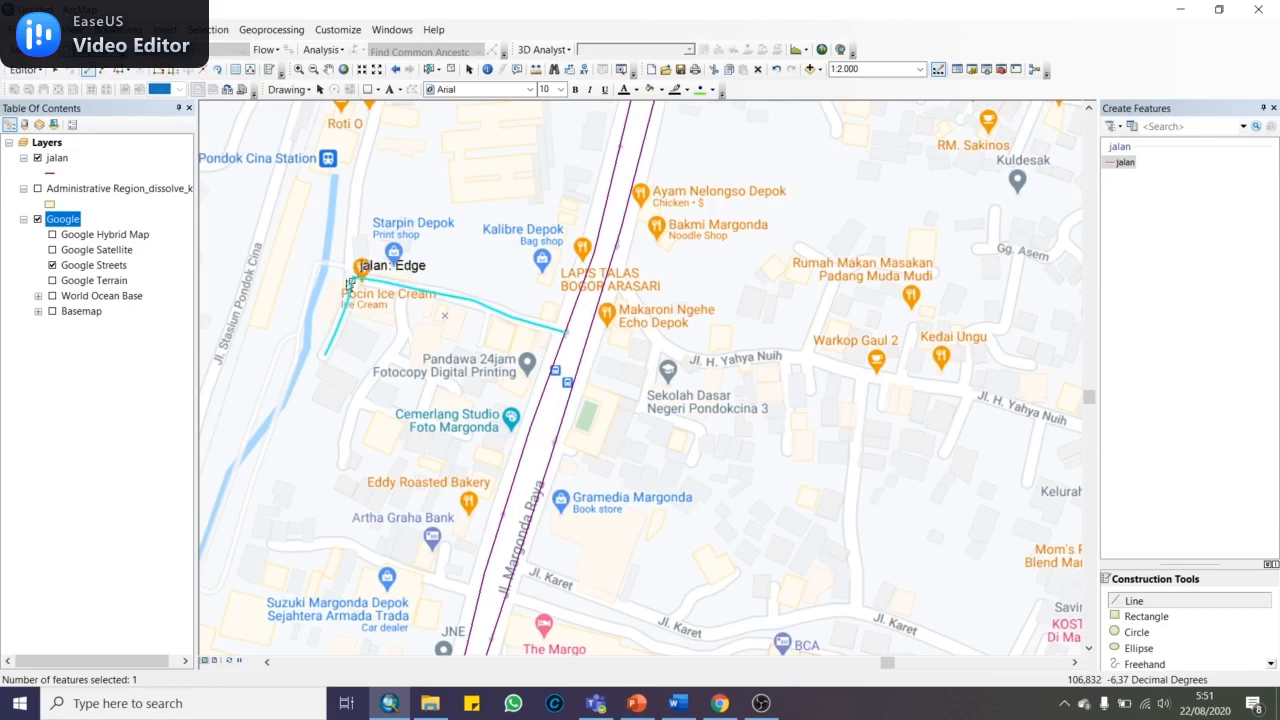
{"action": "key", "text": "Delete"}
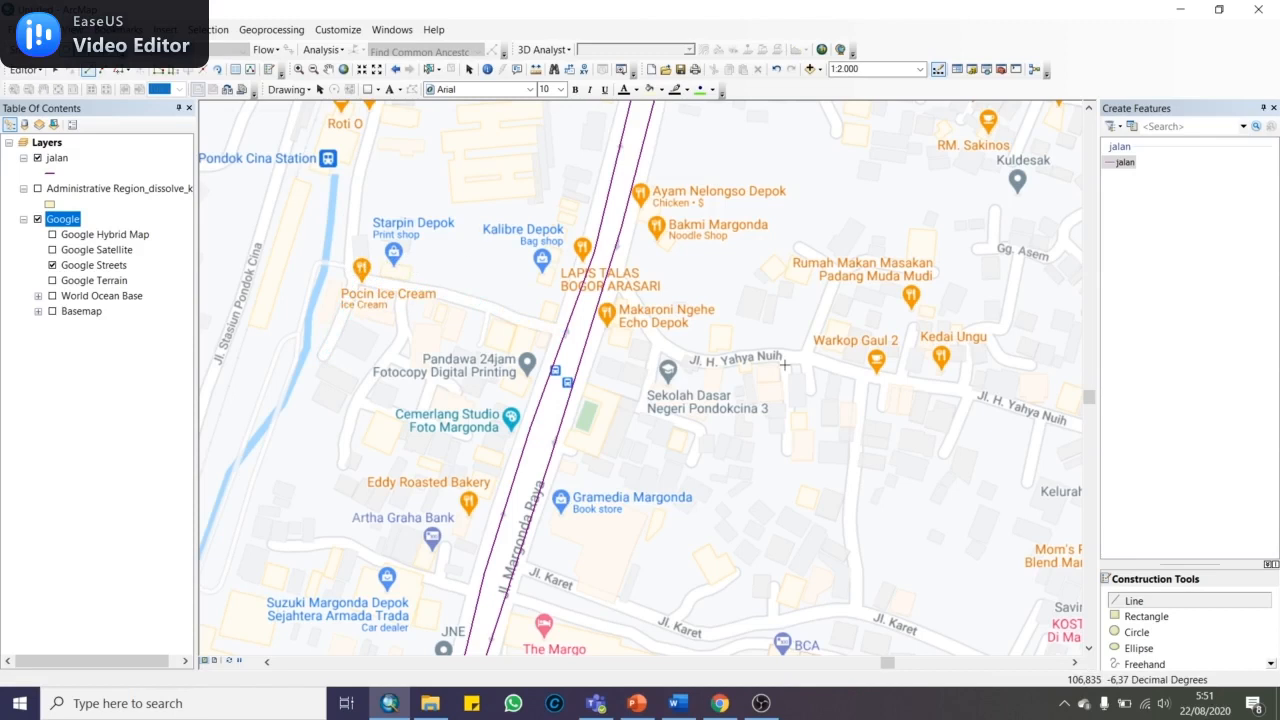
{"action": "left_click", "coordinate": [1064, 703]}
{"action": "right_click", "coordinate": [1008, 636]}
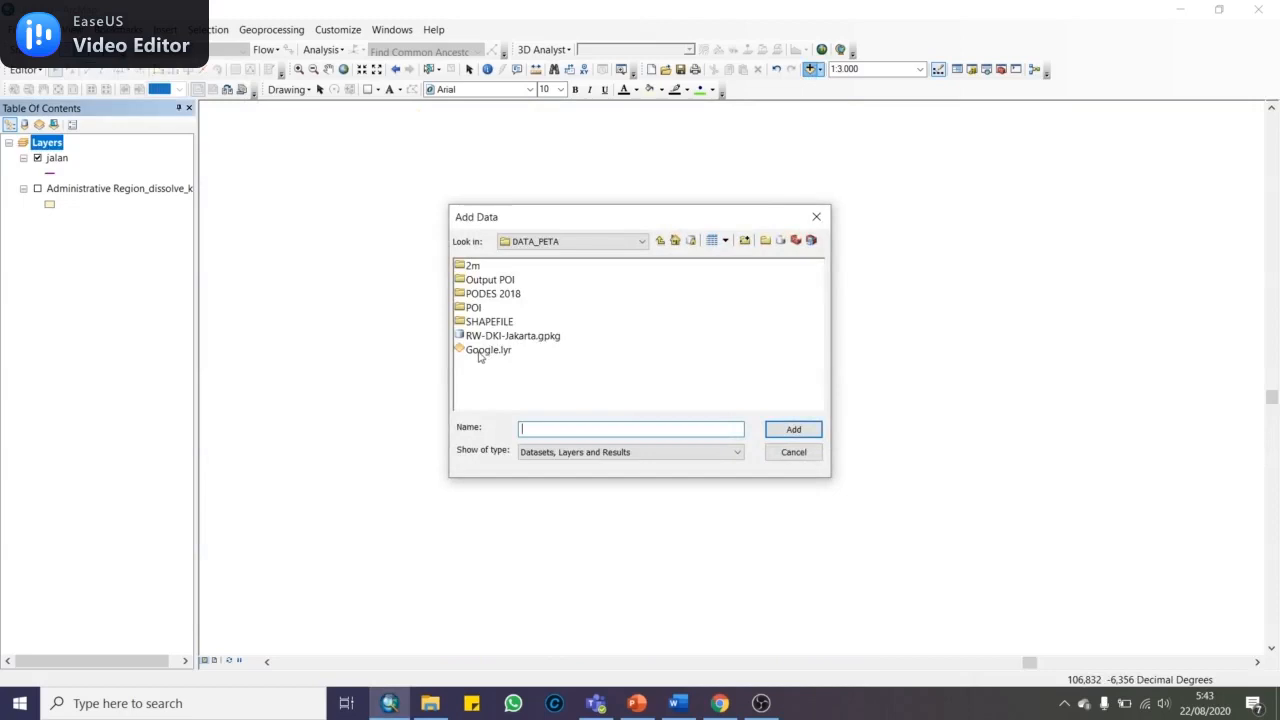
Add the Google.lyr layer file from the DATA_PETA folder to the map and display its Google Satellite basemap
{"action": "left_click", "coordinate": [489, 351]}
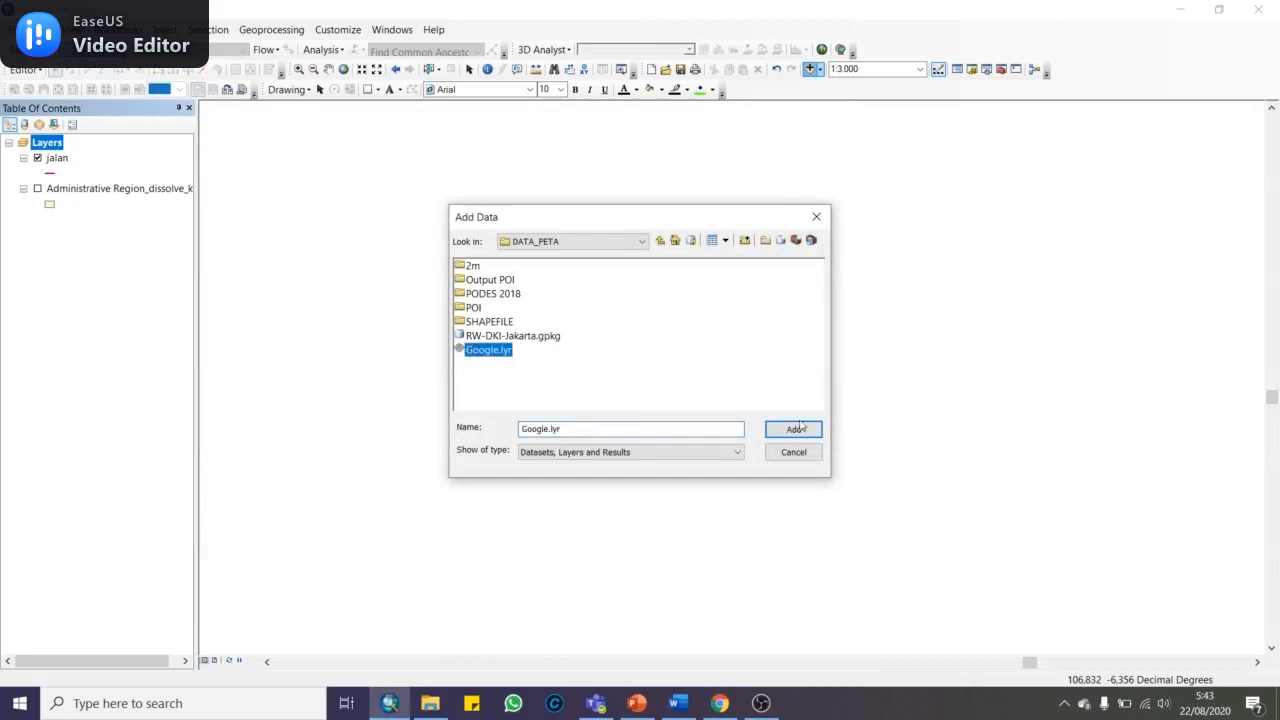
{"action": "left_click", "coordinate": [800, 428]}
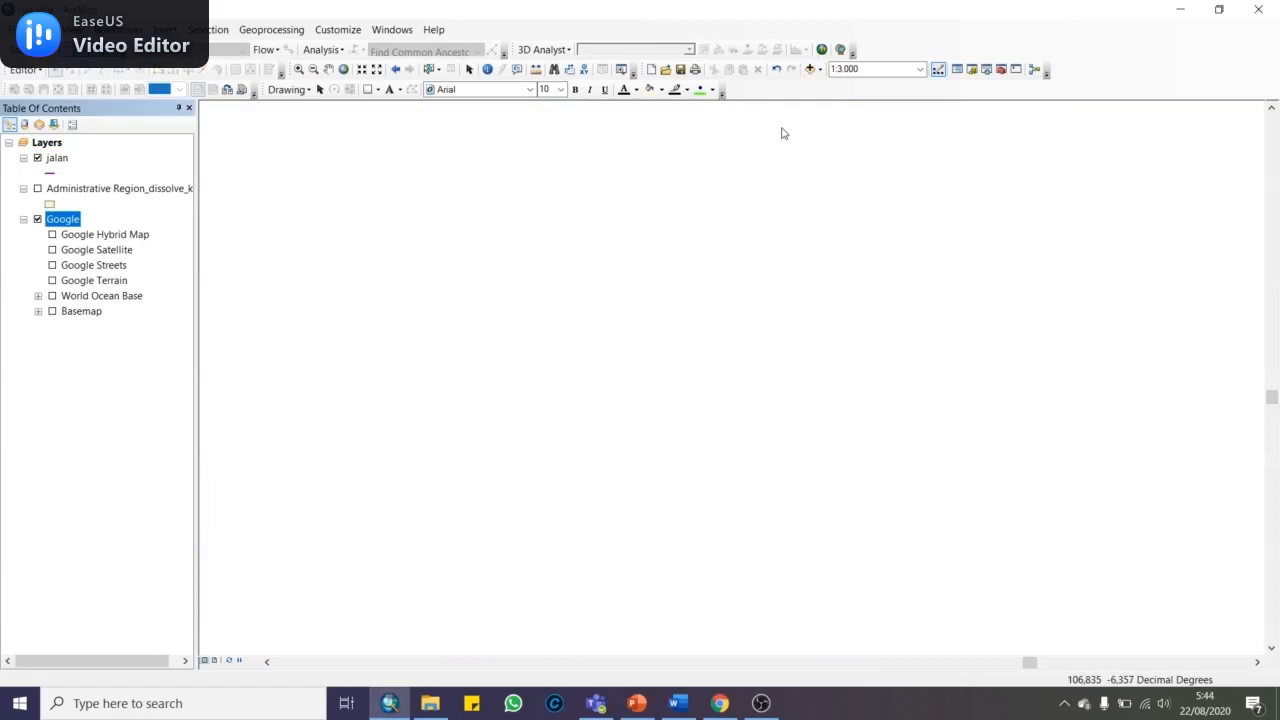
{"action": "left_click", "coordinate": [52, 250]}
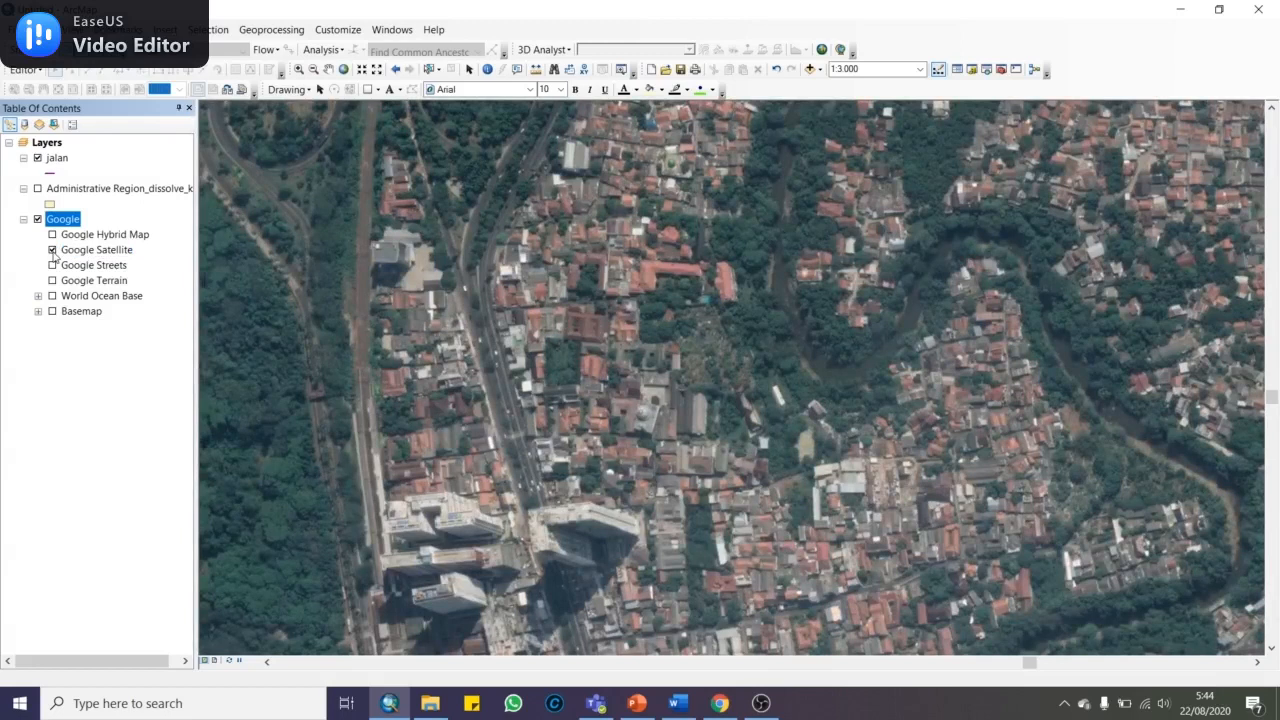
Display the Google Streets basemap and trace Jl. Margonda Raya southward from City Park to the Bunda Margonda Hospital area
{"action": "left_click", "coordinate": [52, 265]}
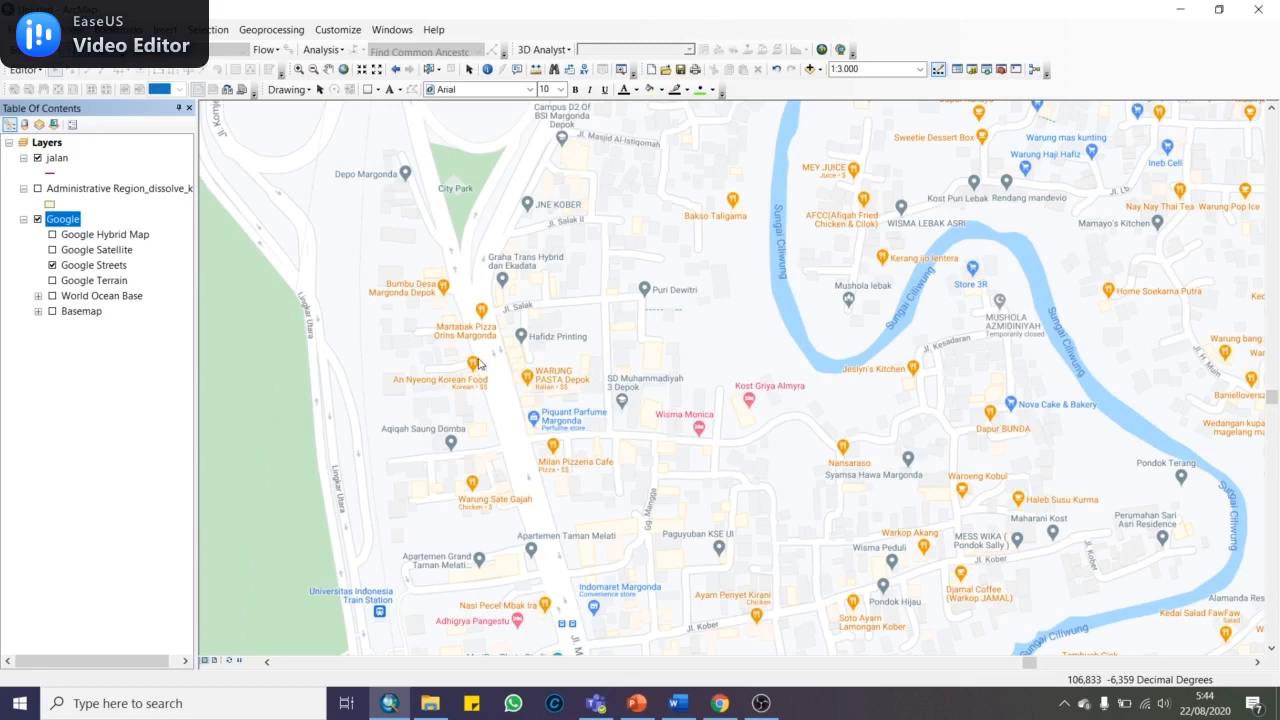
{"action": "scroll", "coordinate": [485, 368], "scroll_direction": "up", "scroll_amount": 1}
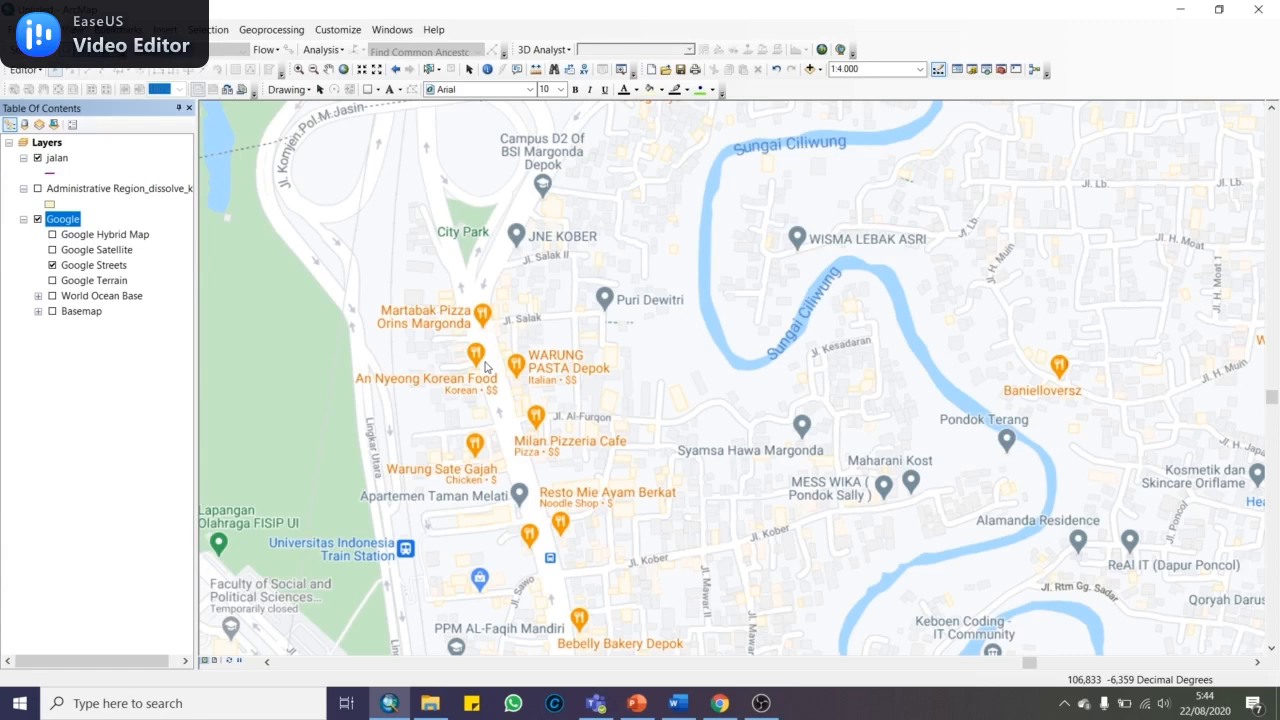
{"action": "left_click_drag", "start_coordinate": [487, 366], "coordinate": [480, 128]}
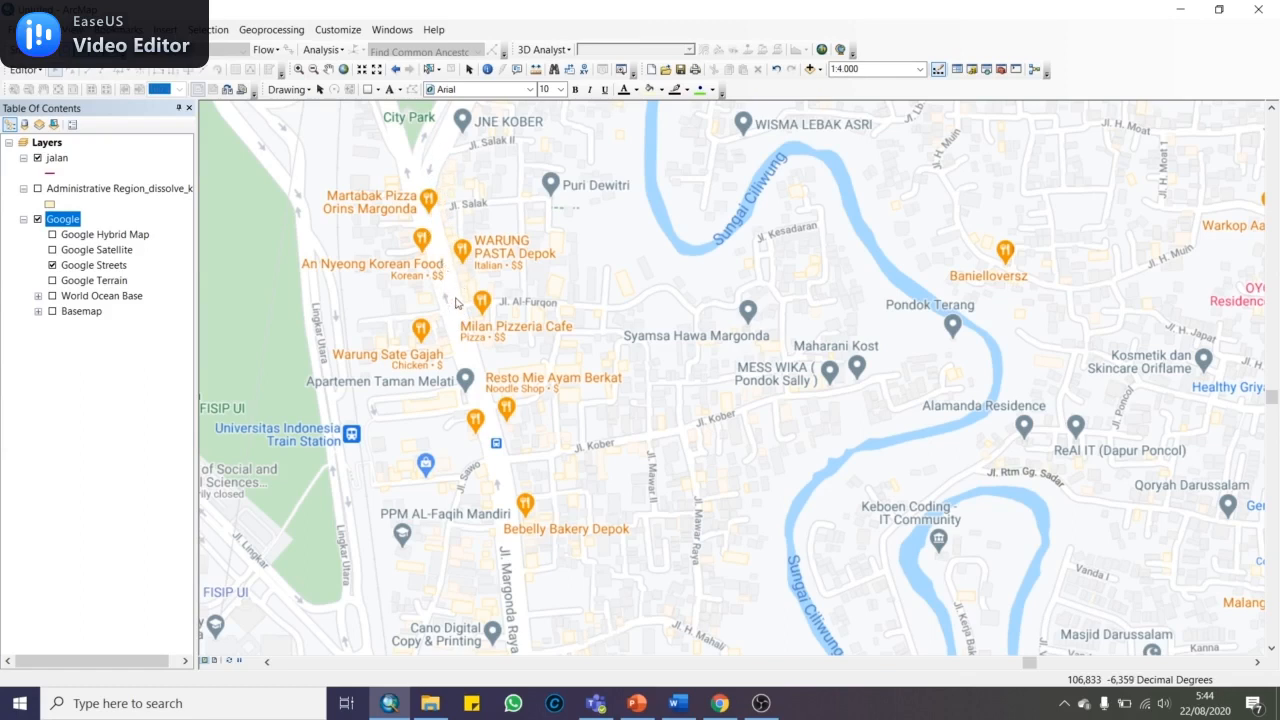
{"action": "scroll", "coordinate": [470, 340], "scroll_direction": "down", "scroll_amount": 5}
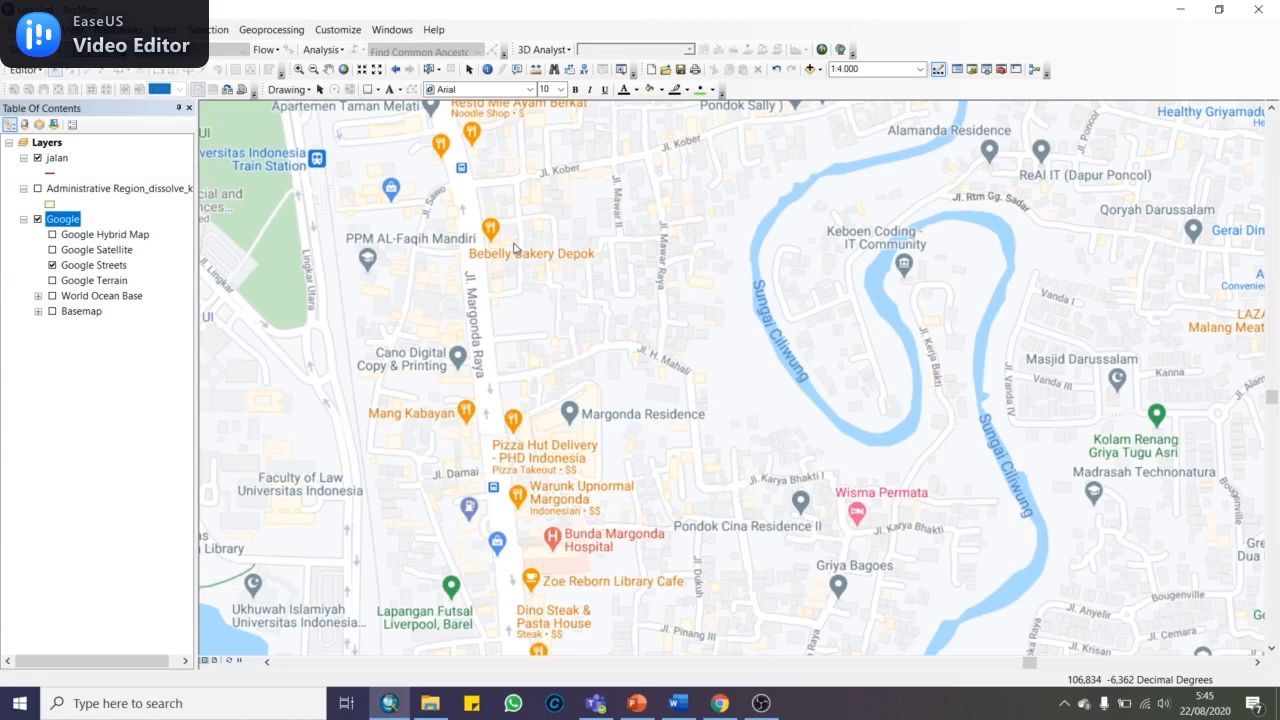
{"action": "left_click_drag", "start_coordinate": [495, 299], "coordinate": [491, 180]}
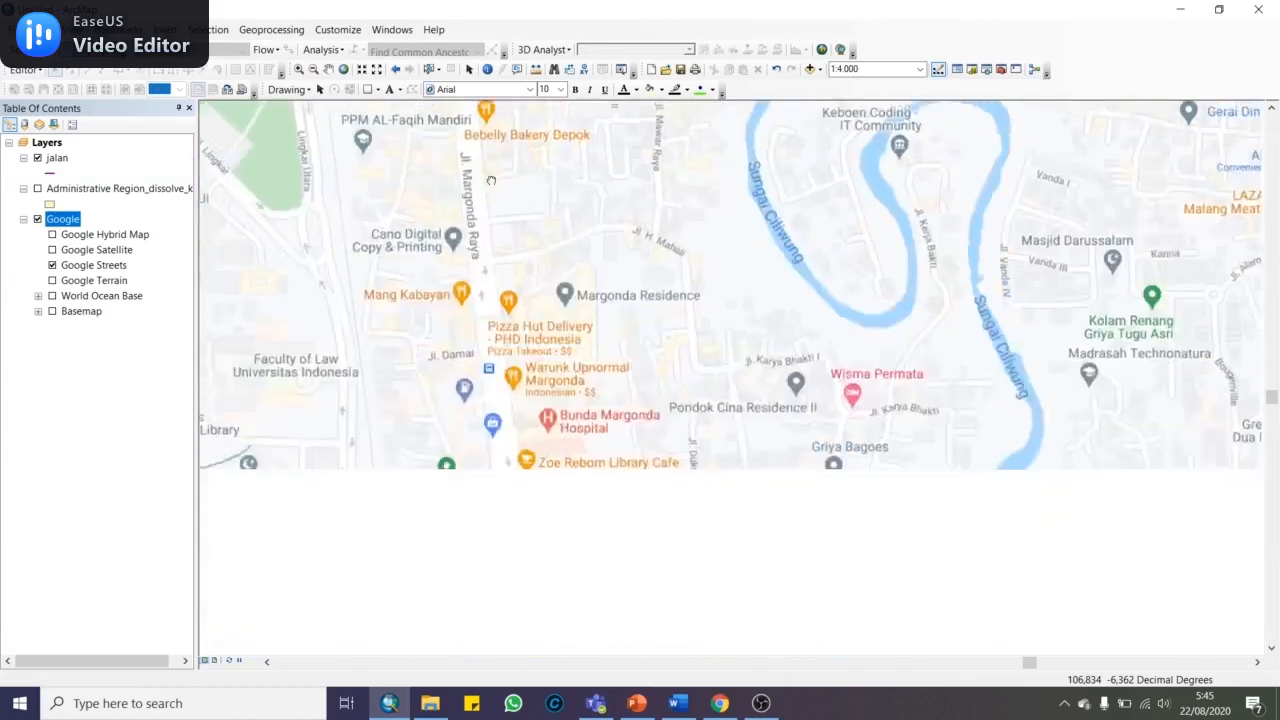
Switch to Google Maps in Chrome and open Street View on Jl. Margonda Raya near Jl. H.M. Tohir
{"action": "left_click", "coordinate": [717, 705]}
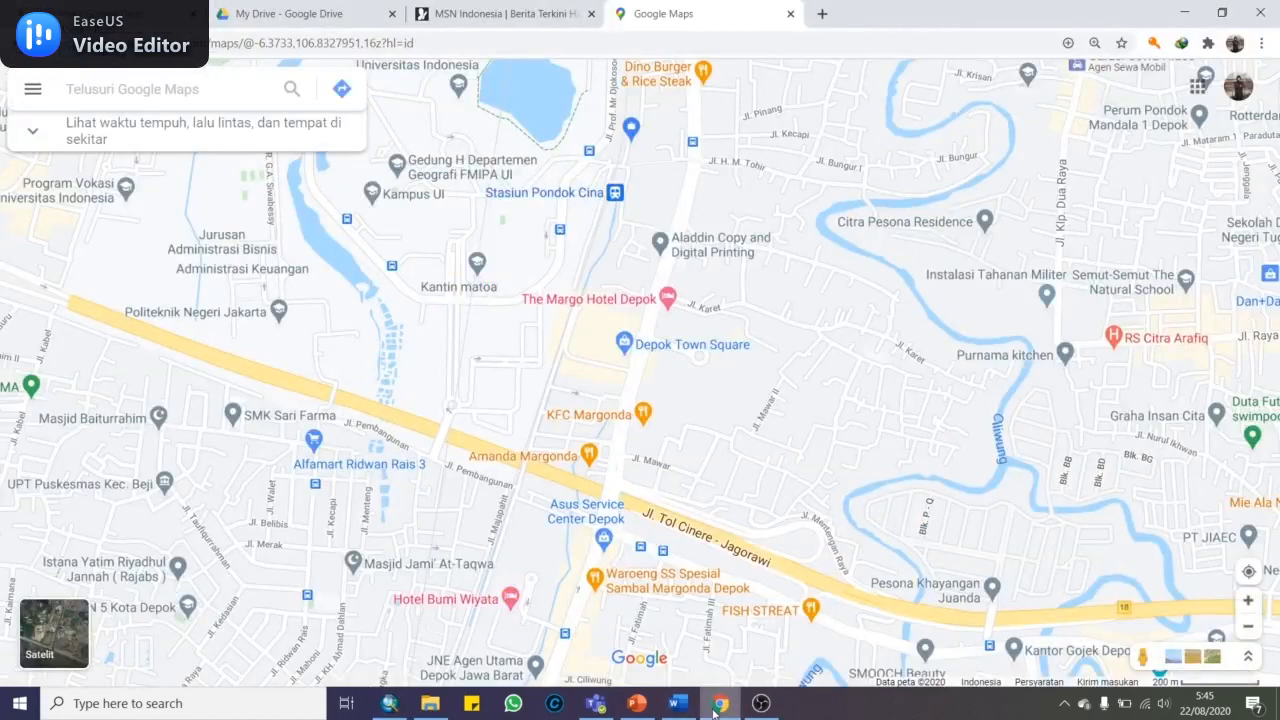
{"action": "left_click_drag", "start_coordinate": [742, 336], "coordinate": [590, 522]}
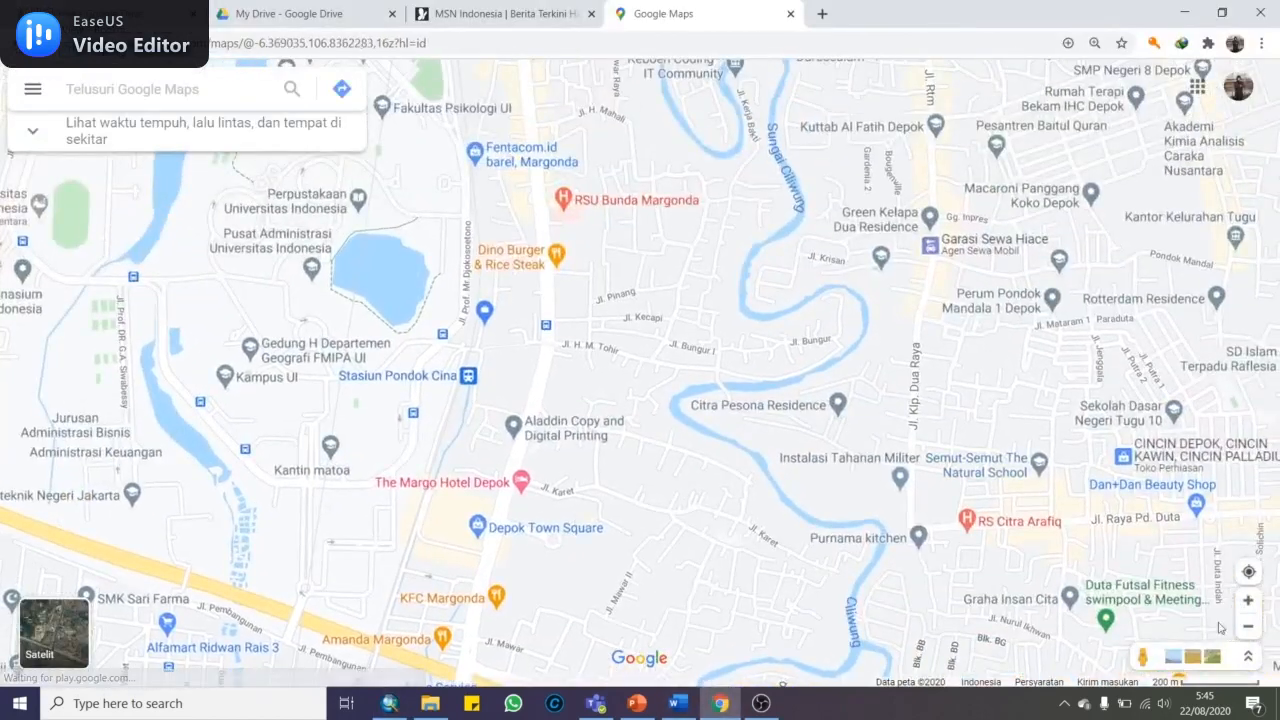
{"action": "mouse_move", "coordinate": [1143, 657]}
{"action": "left_mouse_down"}
{"action": "mouse_move", "coordinate": [690, 472]}
{"action": "mouse_move", "coordinate": [546, 345]}
{"action": "left_mouse_up"}
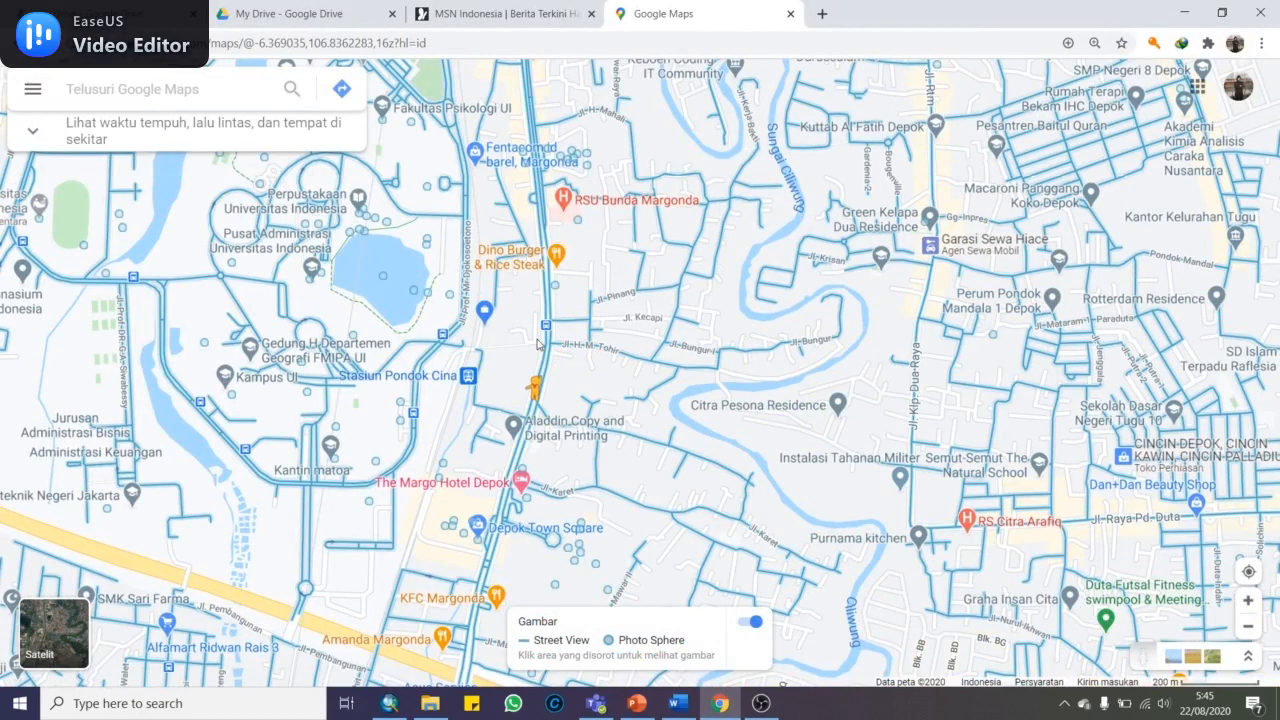
{"action": "left_click_drag", "start_coordinate": [538, 344], "coordinate": [538, 345]}
Examine the lanes and the planted median of Jl. Margonda Raya in Street View from several directions
{"action": "left_click_drag", "start_coordinate": [825, 413], "coordinate": [610, 295]}
{"action": "left_click_drag", "start_coordinate": [729, 286], "coordinate": [582, 318]}
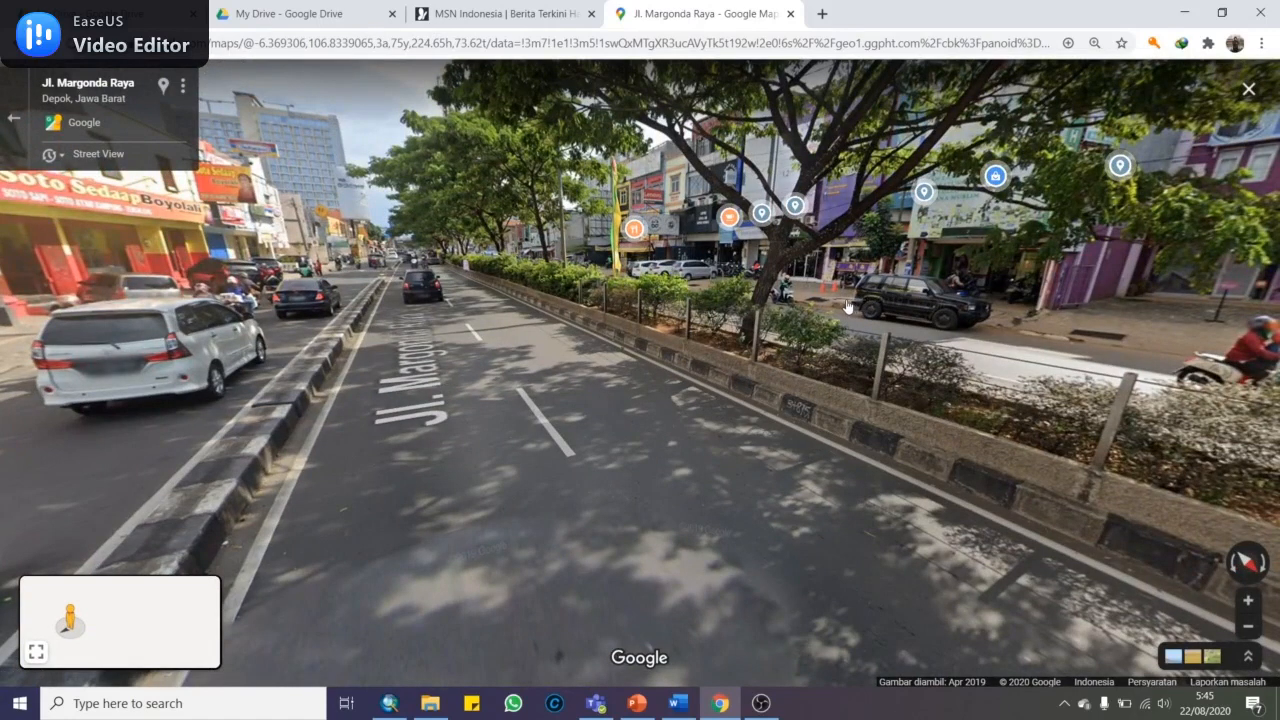
{"action": "left_click", "coordinate": [465, 395]}
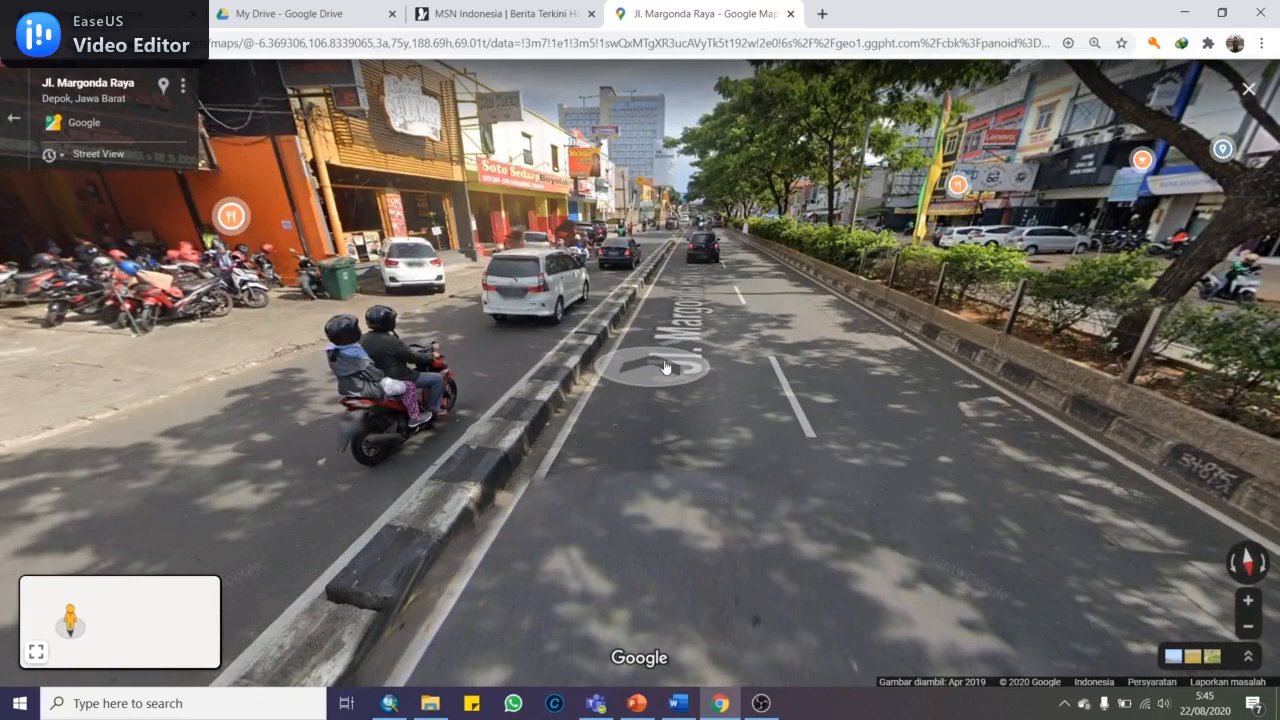
{"action": "left_click_drag", "start_coordinate": [906, 300], "coordinate": [600, 305]}
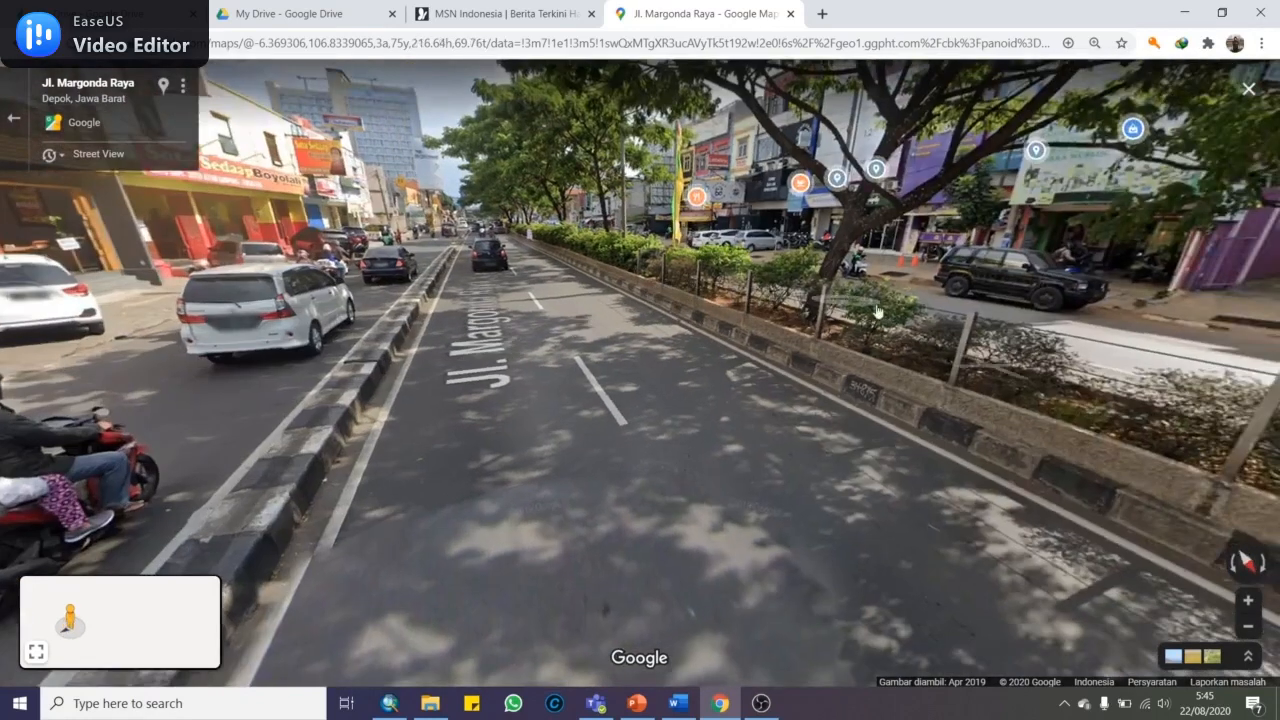
{"action": "left_click", "coordinate": [993, 348]}
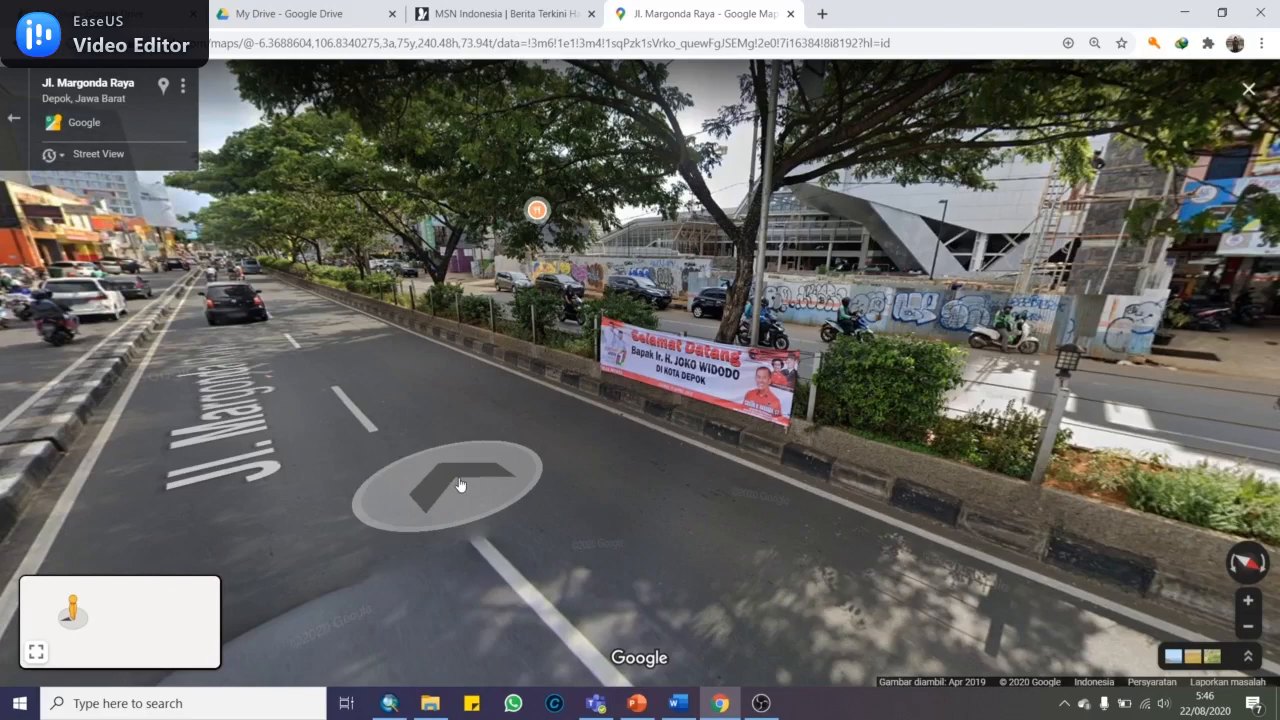
Return to ArcMap and switch the displayed basemap from Google Streets to Google Satellite
{"action": "left_click", "coordinate": [1183, 12]}
{"action": "left_click", "coordinate": [52, 265]}
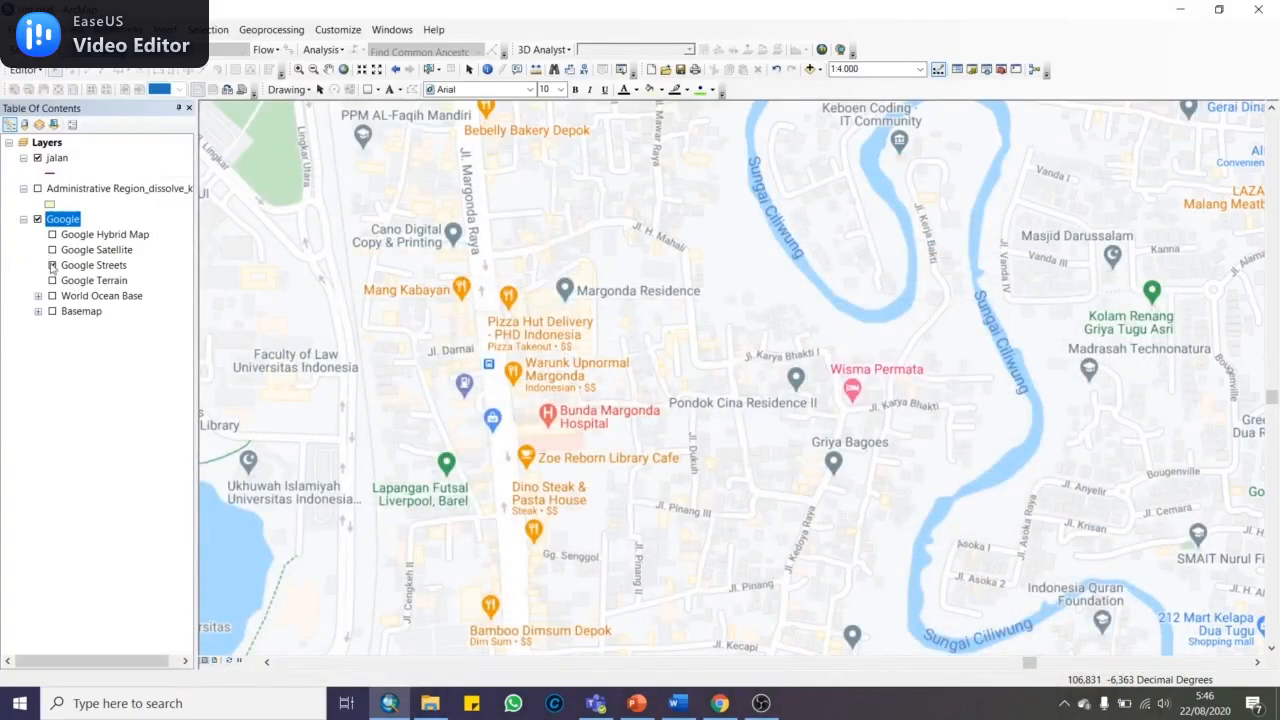
{"action": "left_click", "coordinate": [52, 250]}
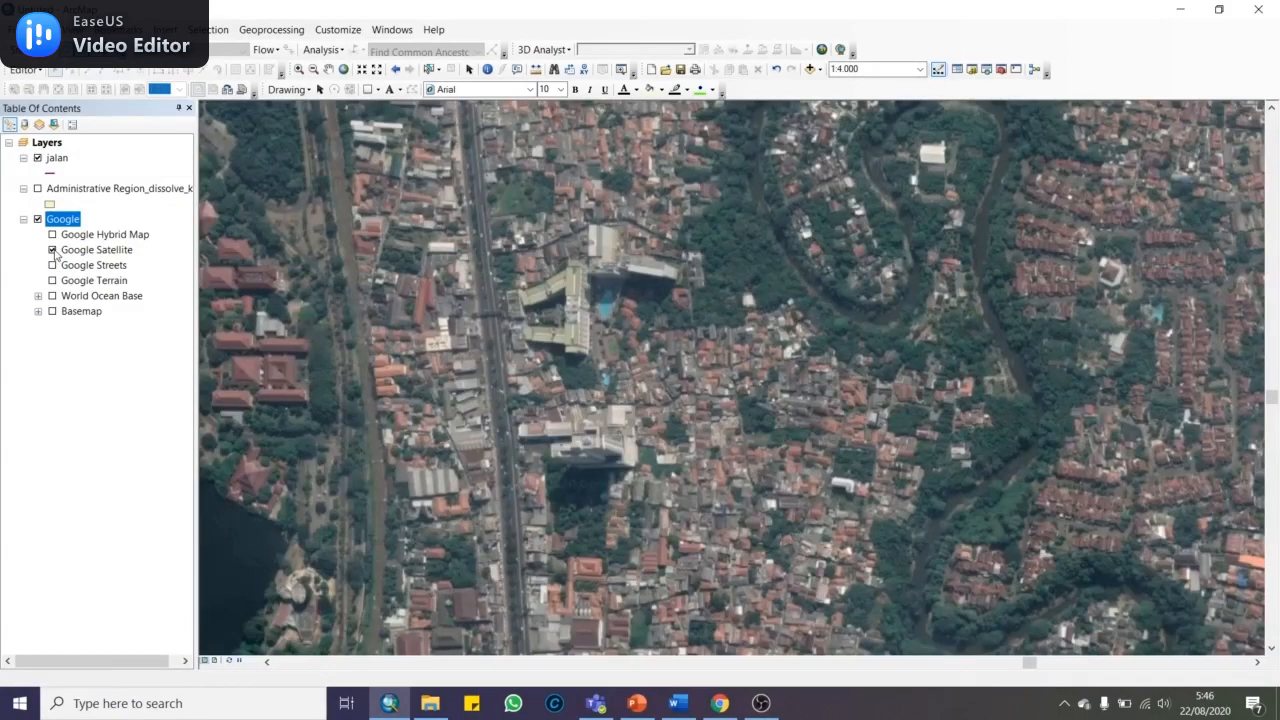
Start an edit session on the jalan layer with the map on Jl. Margonda Raya near the domed building
{"action": "left_click_drag", "start_coordinate": [533, 474], "coordinate": [622, 178]}
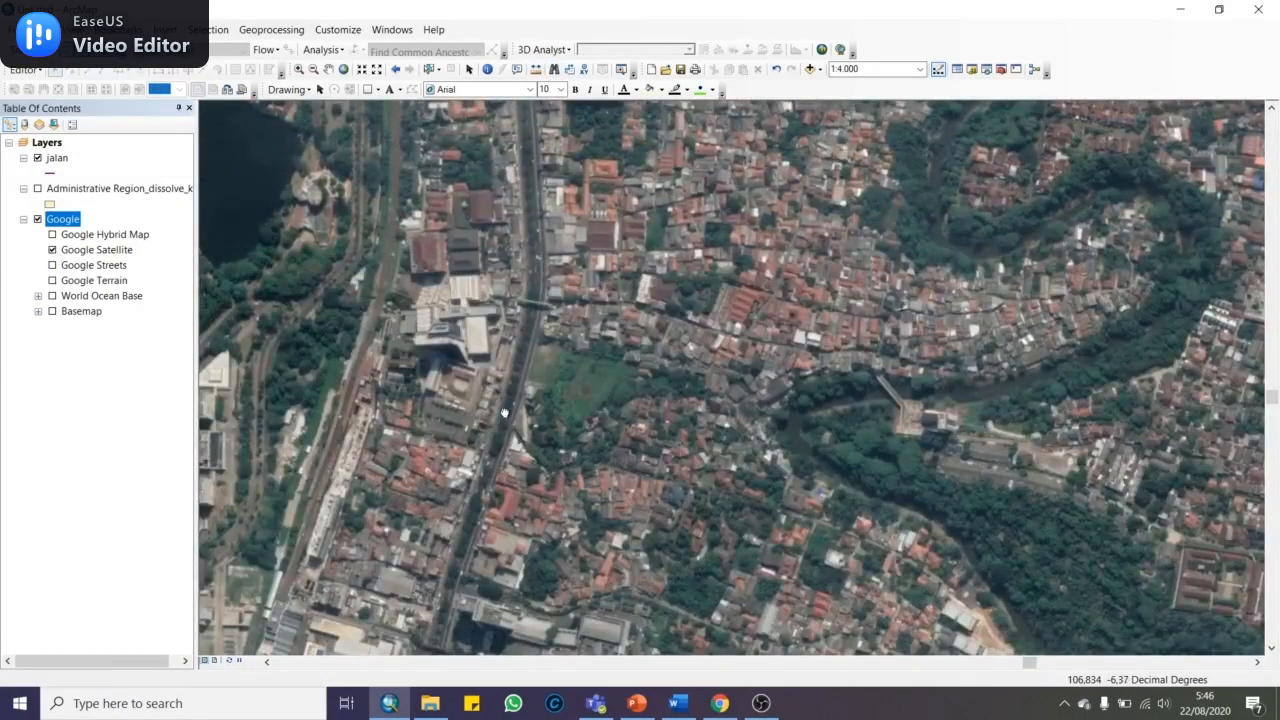
{"action": "left_click_drag", "start_coordinate": [495, 459], "coordinate": [505, 294]}
{"action": "scroll", "coordinate": [506, 316], "scroll_direction": "down", "scroll_amount": 2}
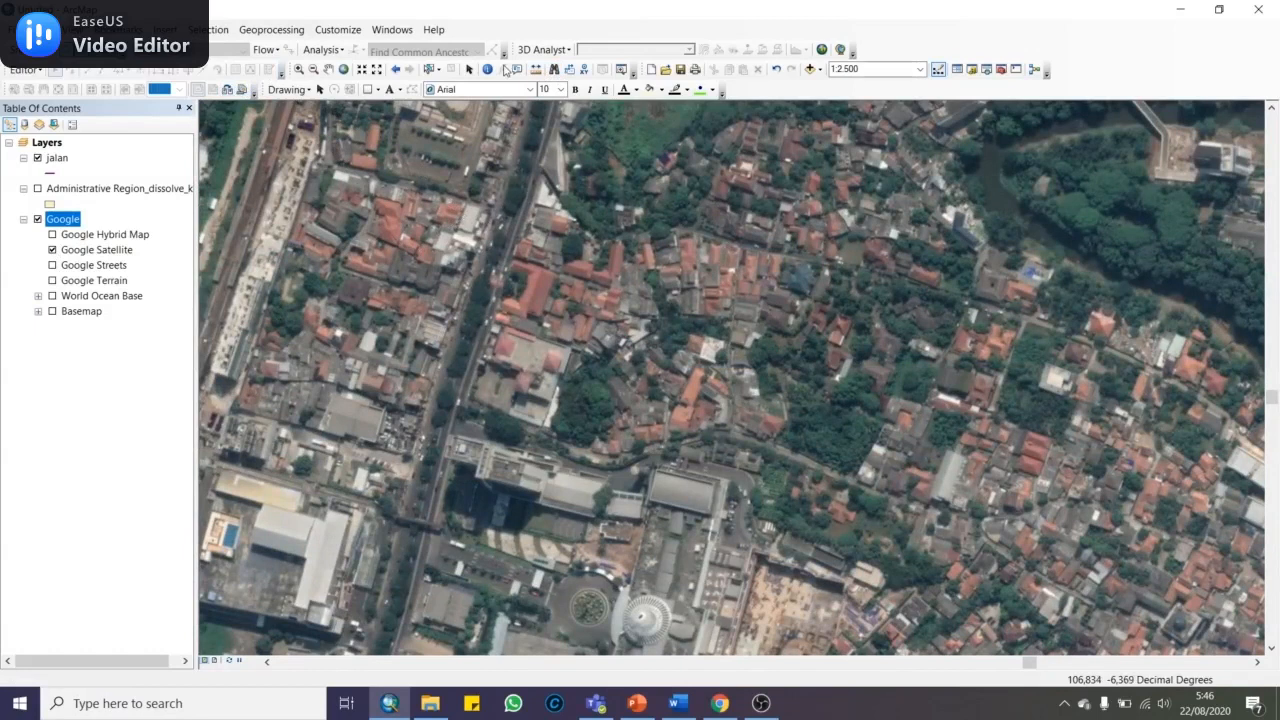
{"action": "left_click", "coordinate": [24, 69]}
{"action": "left_click", "coordinate": [42, 89]}
{"action": "left_click", "coordinate": [506, 224]}
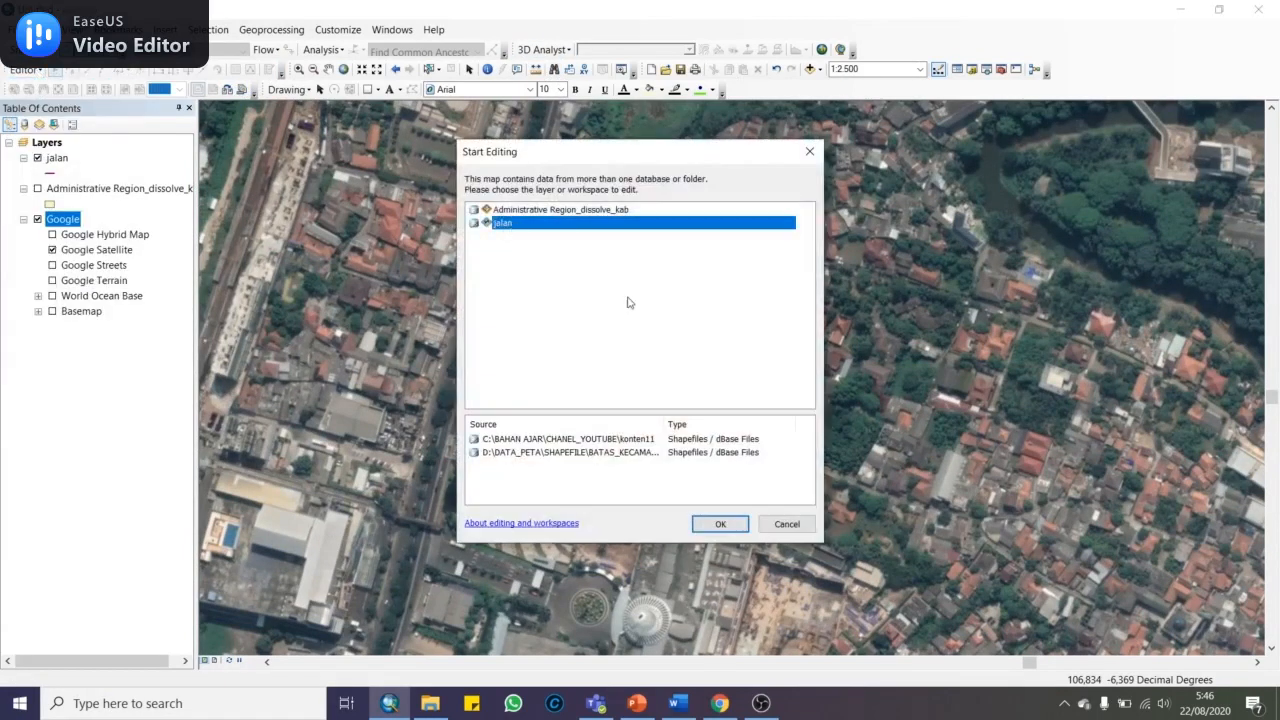
{"action": "left_click", "coordinate": [700, 523]}
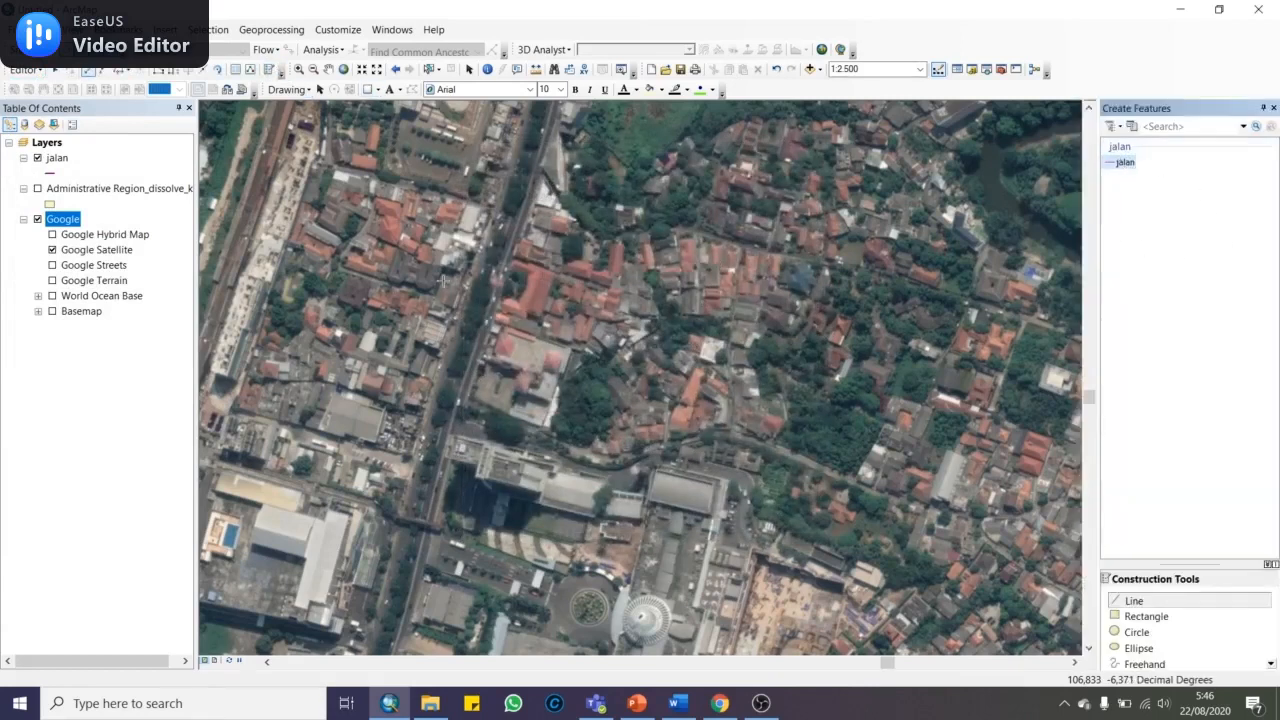
Examine the course of Jl. Margonda Raya on the satellite image, first northward, then south to the toll road crossing
{"action": "key", "text": "Up"}
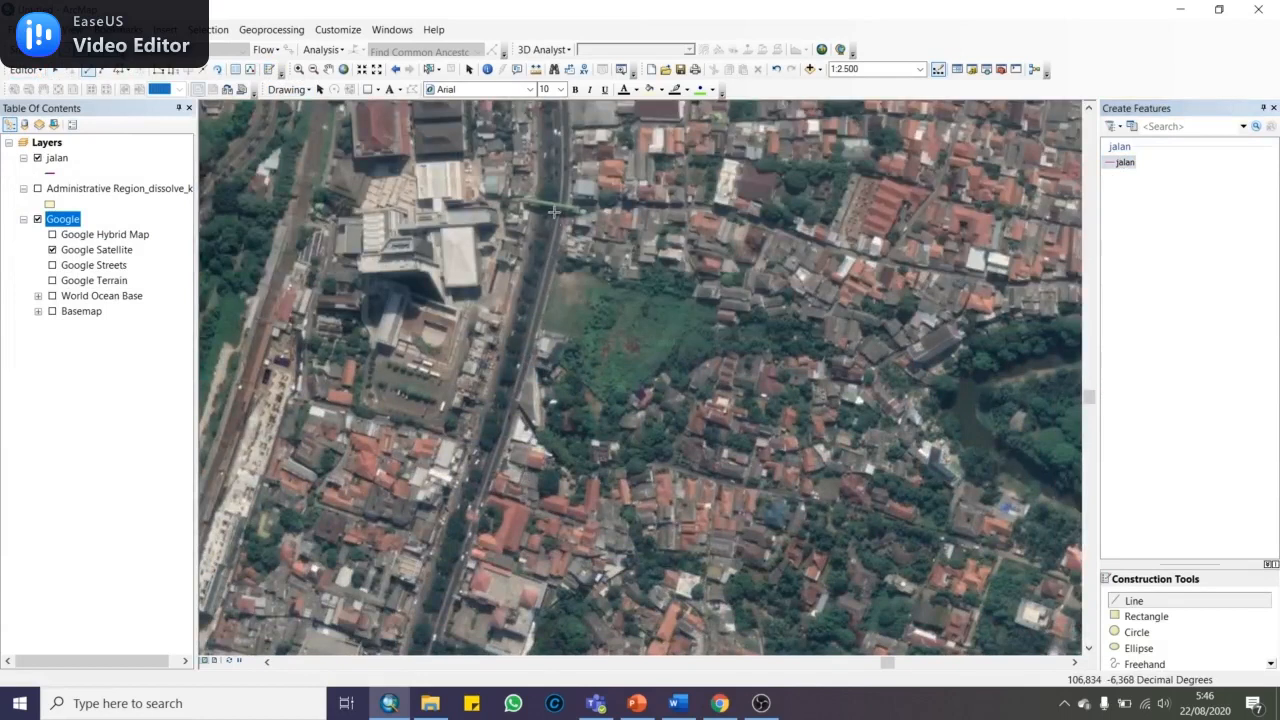
{"action": "key", "text": "Up"}
{"action": "key", "text": "Up"}
{"action": "key", "text": "Up"}
{"action": "key", "text": "Up"}
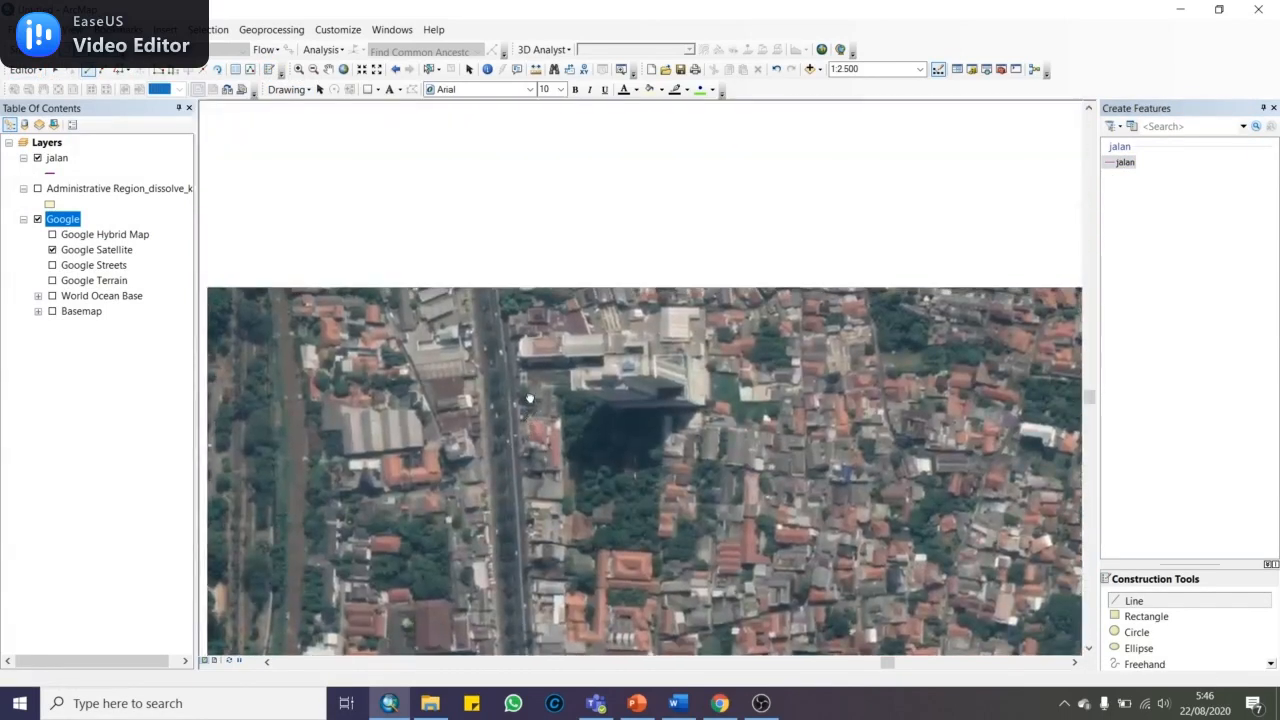
{"action": "key", "text": "Down"}
{"action": "key", "text": "Down"}
{"action": "key", "text": "Down"}
{"action": "key", "text": "Down"}
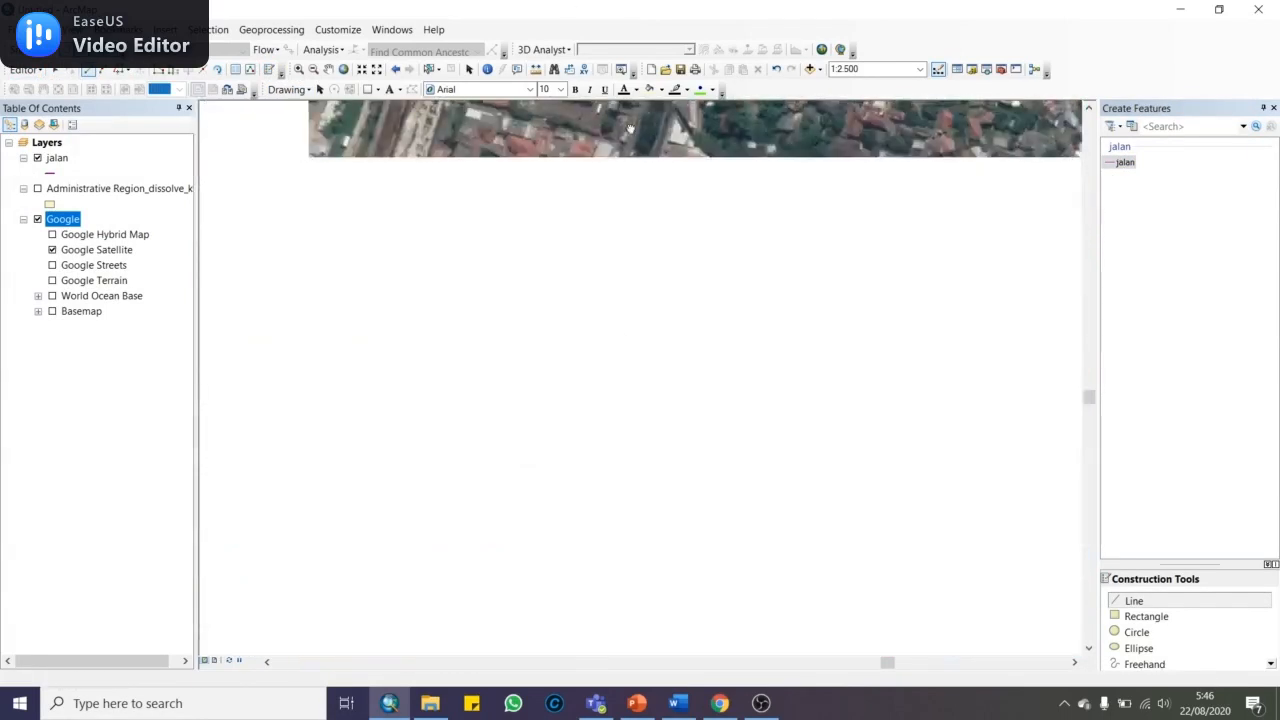
{"action": "key", "text": "Down"}
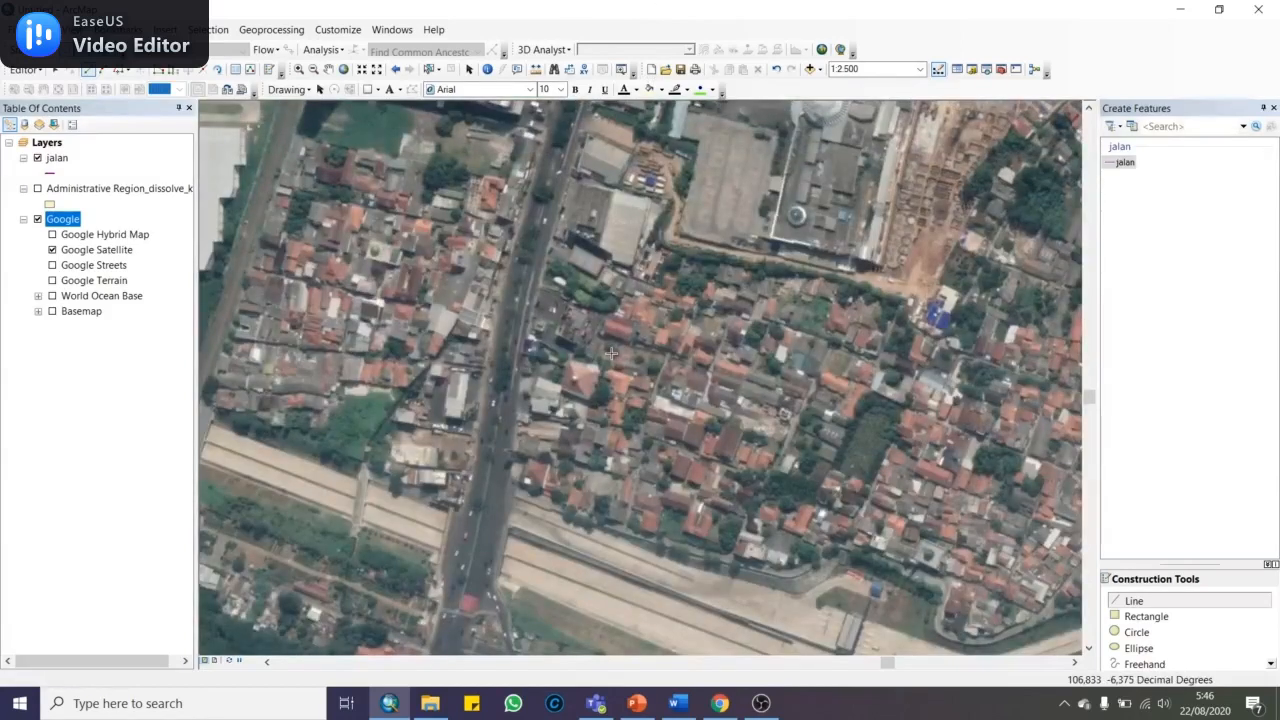
Compare the Google Streets and Google Satellite basemaps where Jl. Margonda Raya crosses the toll road and meets Jl. Ir H. Juanda
{"action": "key", "text": "Down"}
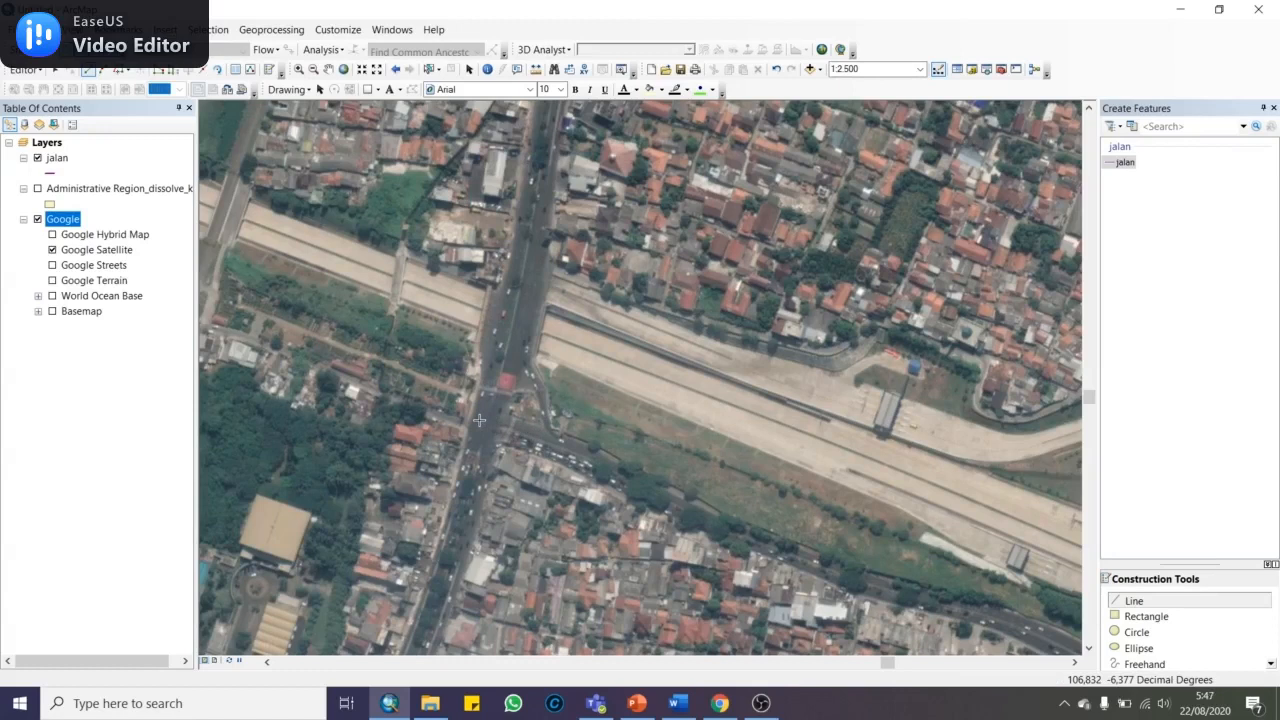
{"action": "left_click", "coordinate": [52, 249]}
{"action": "left_click", "coordinate": [52, 265]}
{"action": "left_click", "coordinate": [52, 265]}
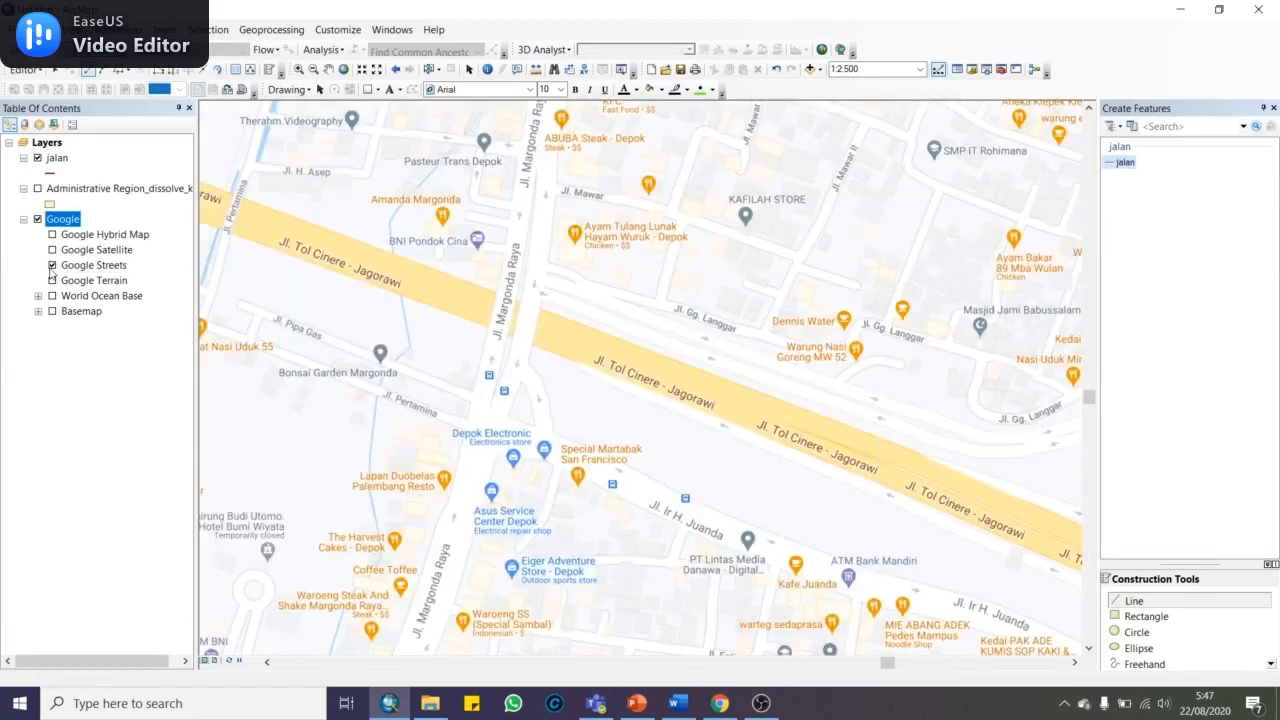
{"action": "left_click", "coordinate": [52, 250]}
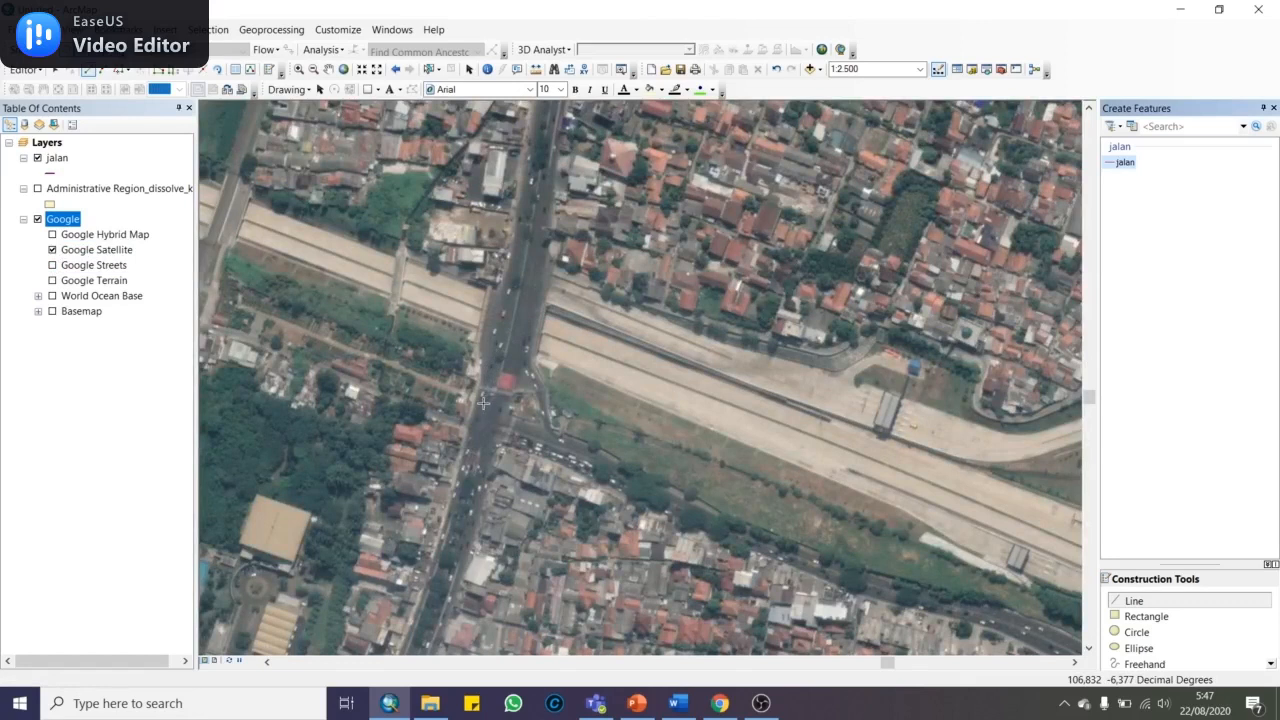
{"action": "left_click", "coordinate": [52, 250]}
{"action": "left_click", "coordinate": [52, 265]}
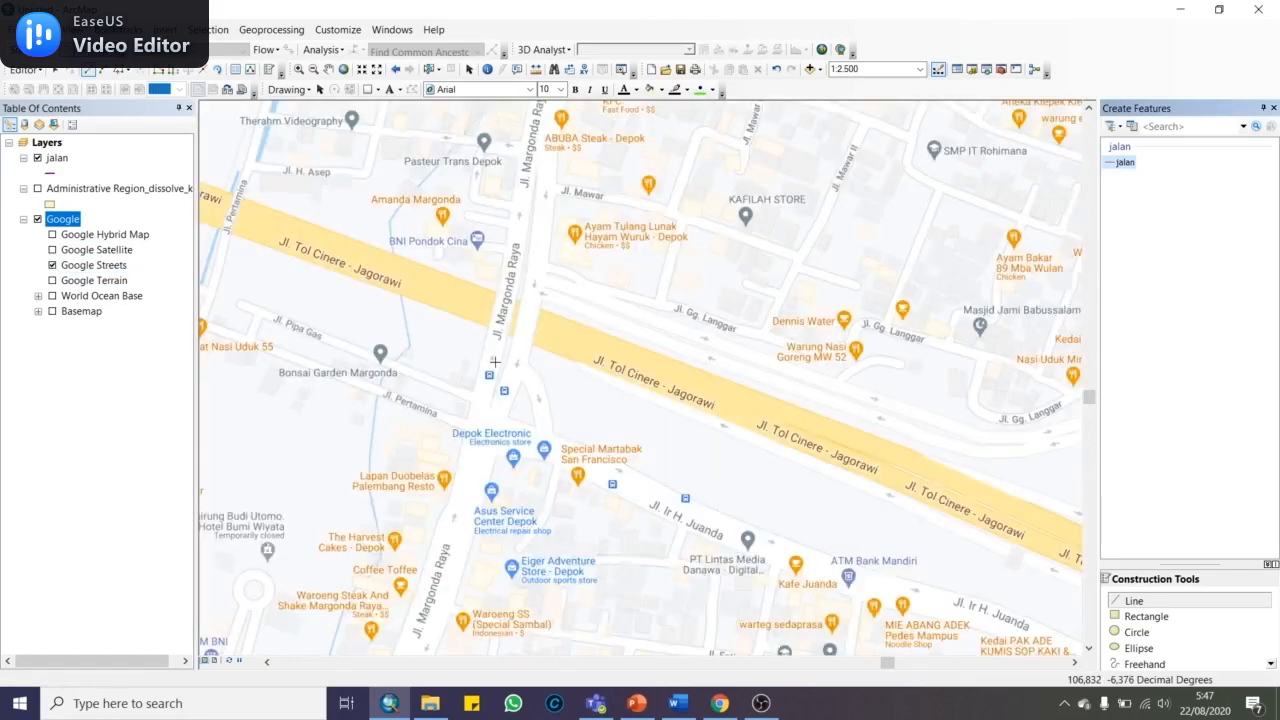
{"action": "left_click", "coordinate": [52, 265]}
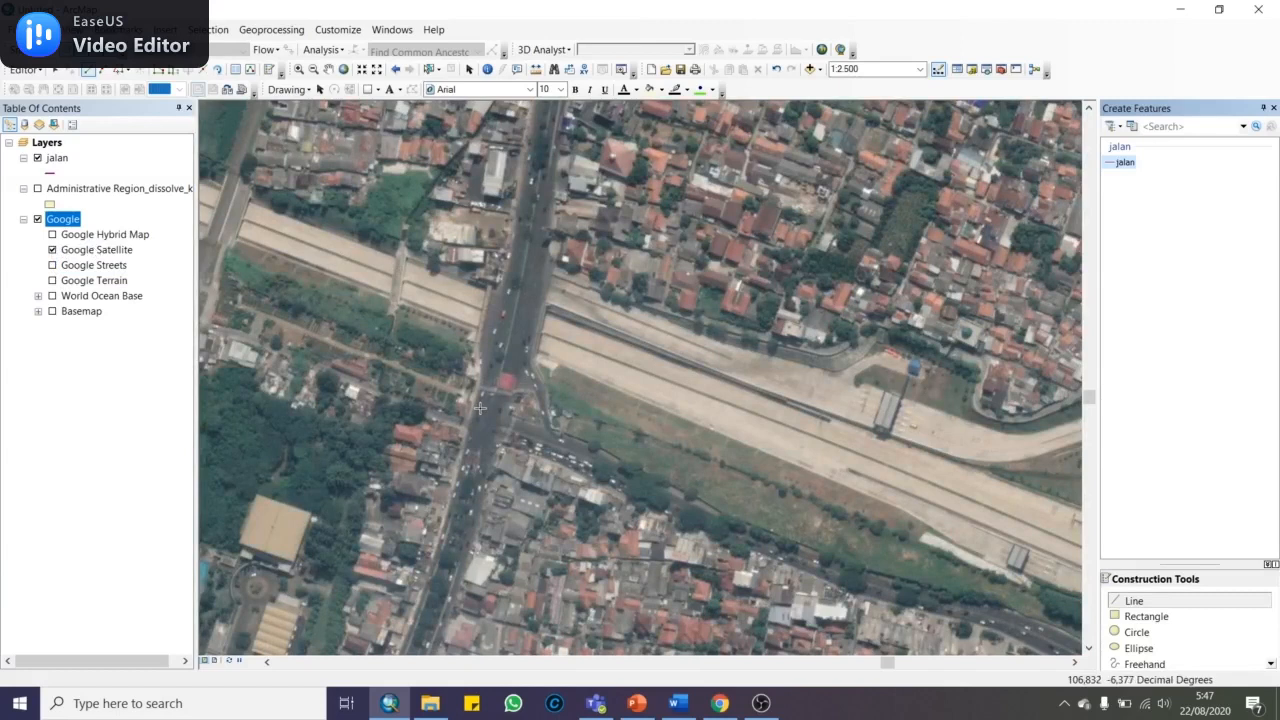
Trace the western carriageway of Jl. Margonda Raya as a jalan line from the Juanda junction northward past the footbridge at the road bend
{"action": "left_click", "coordinate": [480, 418]}
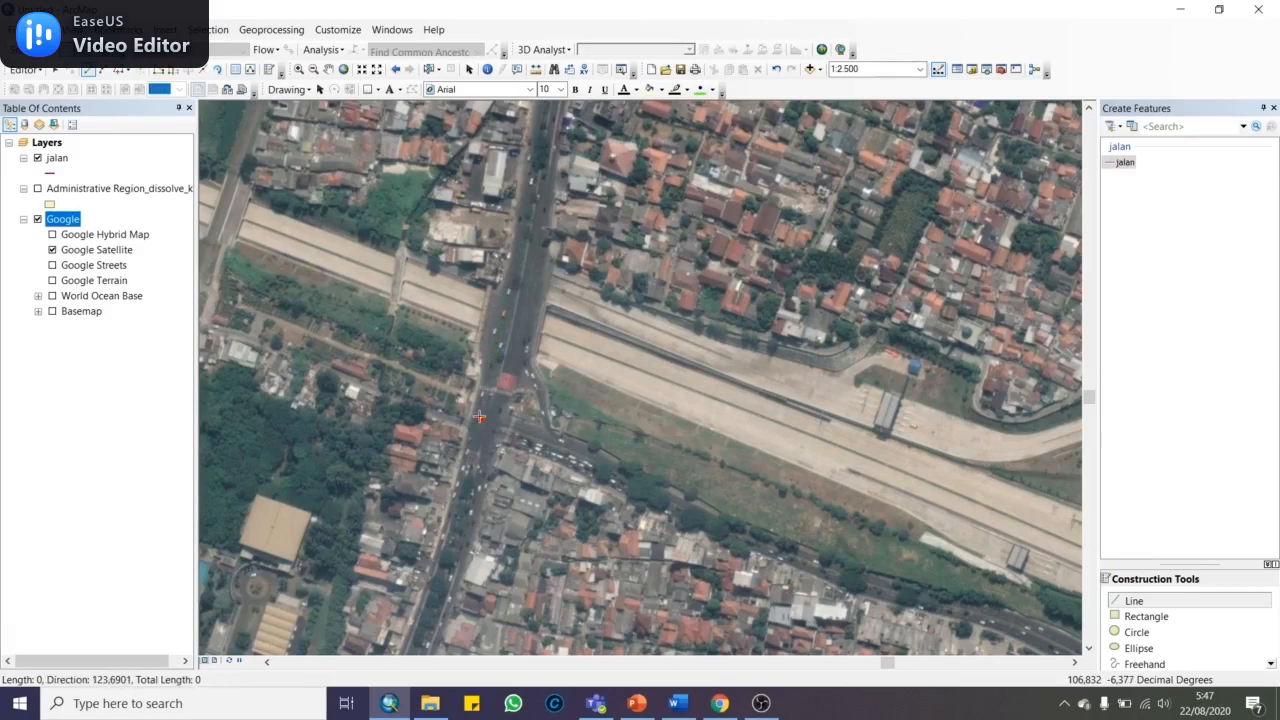
{"action": "left_click", "coordinate": [508, 293]}
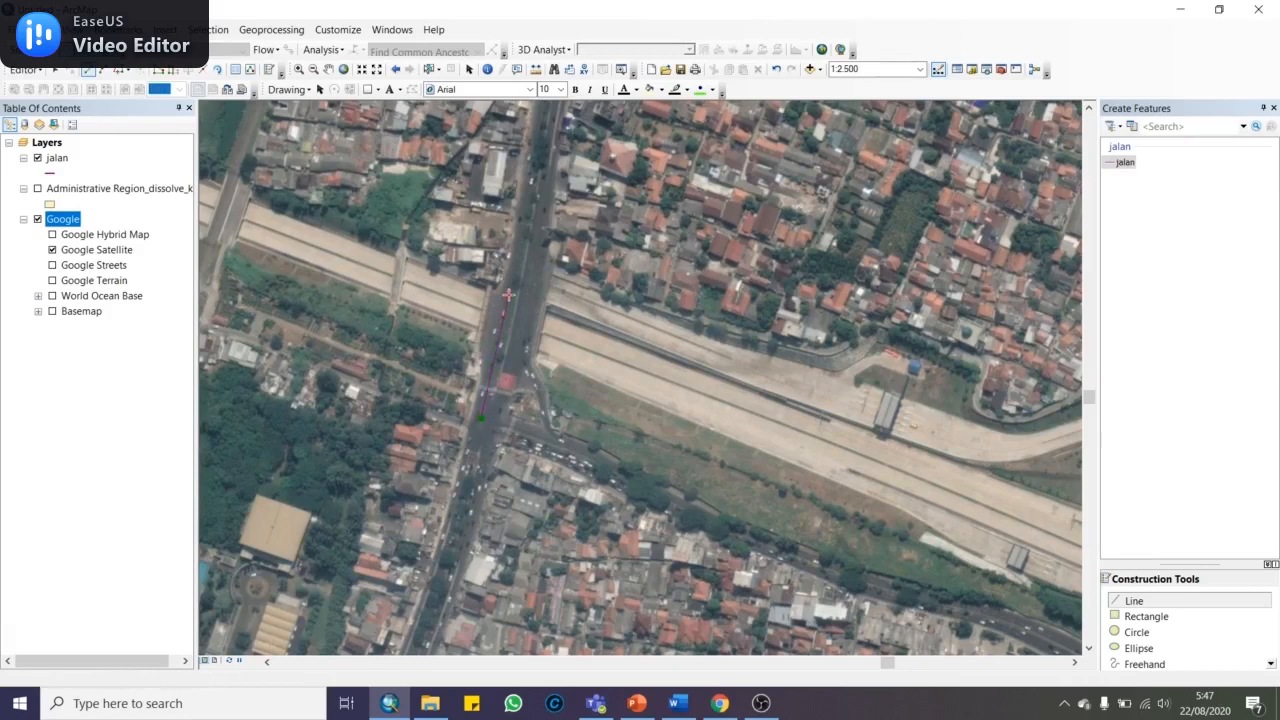
{"action": "left_click_drag", "start_coordinate": [534, 176], "coordinate": [447, 503]}
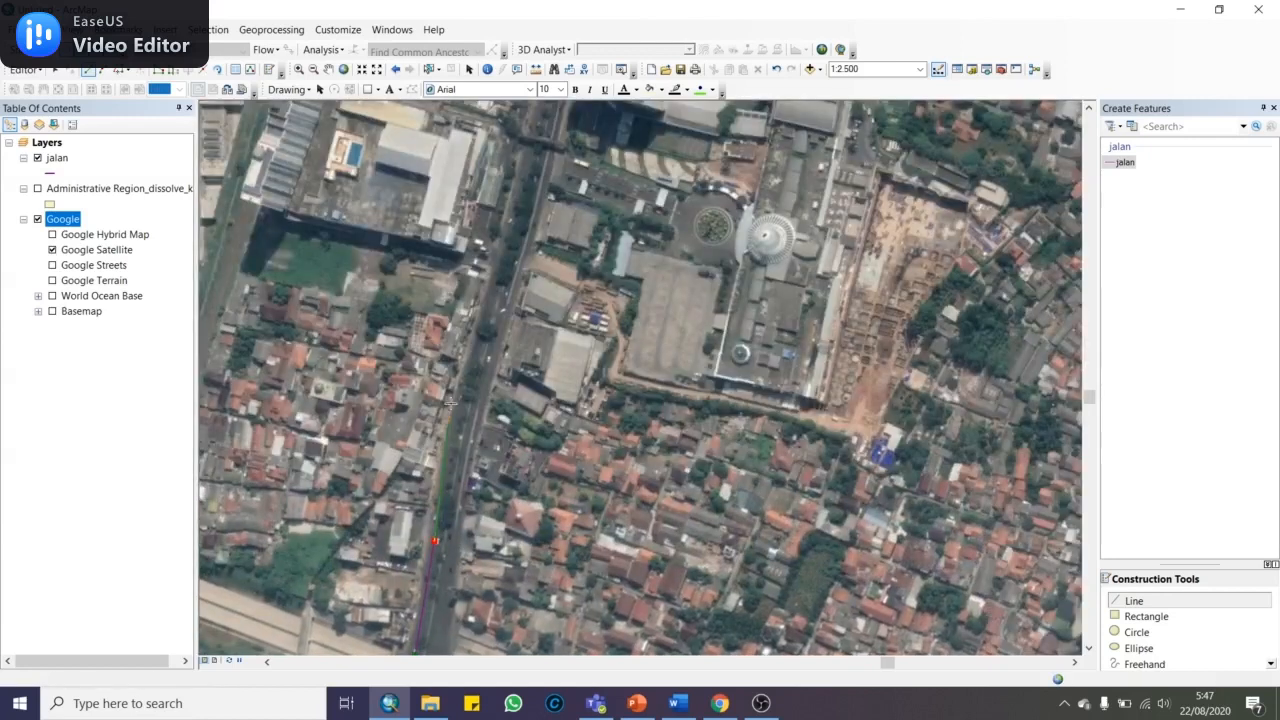
{"action": "left_click", "coordinate": [460, 405]}
{"action": "left_click", "coordinate": [494, 291]}
{"action": "left_click_drag", "start_coordinate": [522, 162], "coordinate": [448, 545]}
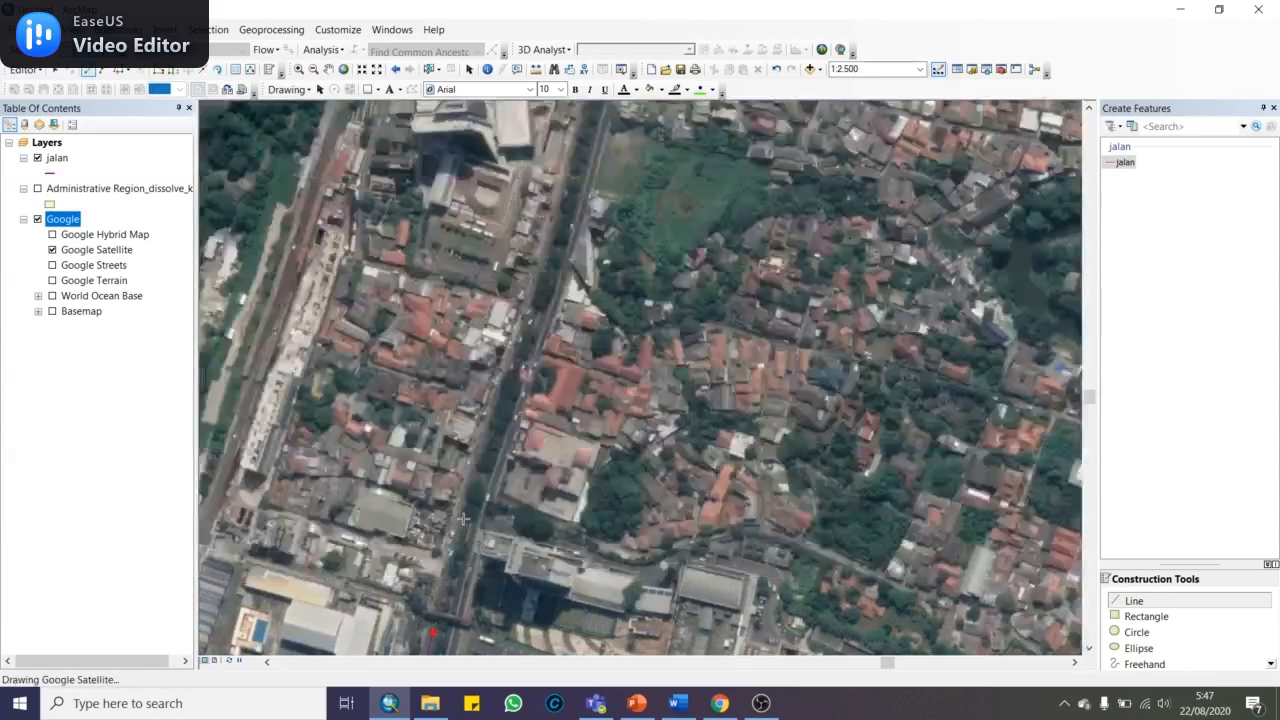
{"action": "left_click_drag", "start_coordinate": [530, 229], "coordinate": [459, 549]}
{"action": "left_click", "coordinate": [485, 436]}
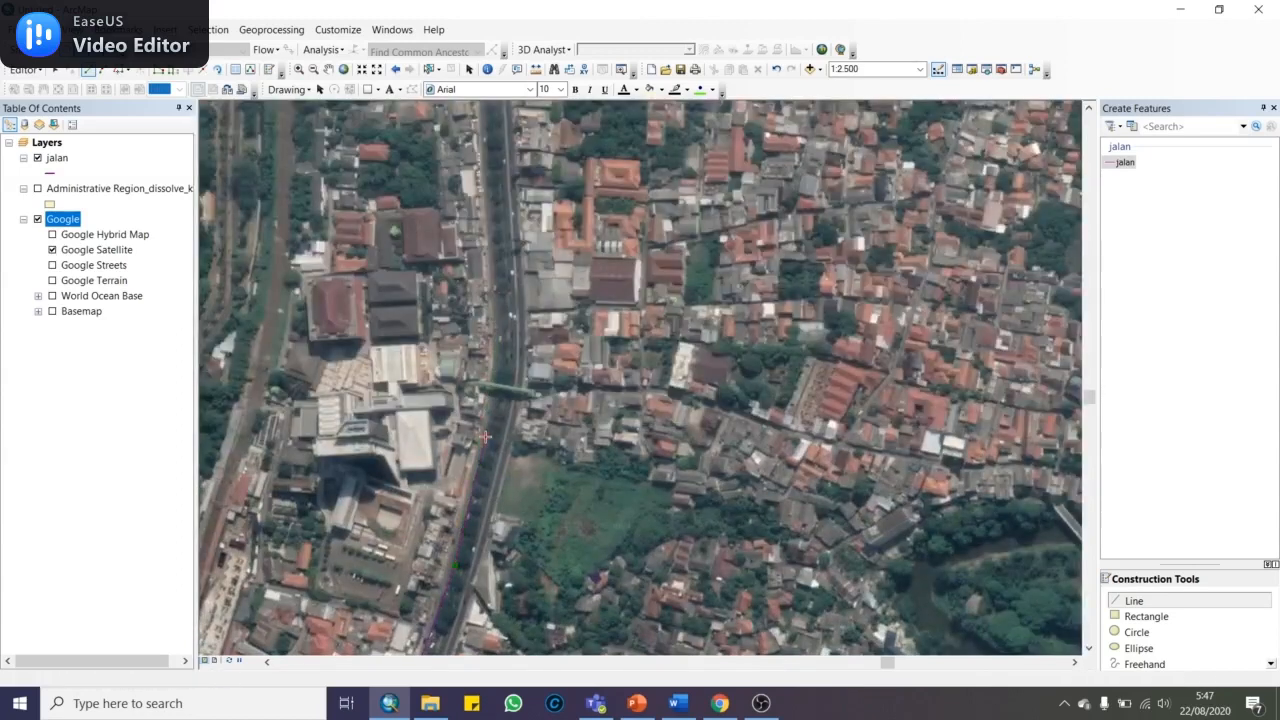
{"action": "left_click", "coordinate": [499, 334]}
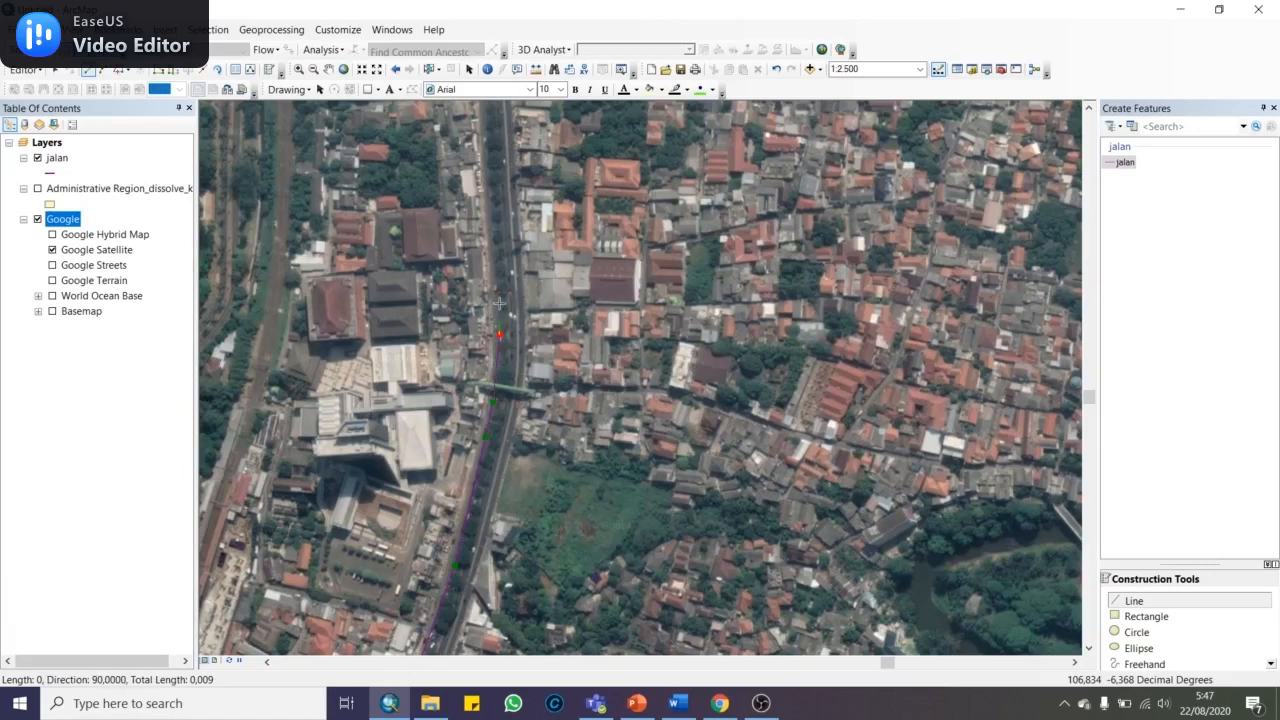
Continue the western carriageway line northward along the road and finish it just beyond the cluster of high-rise towers
{"action": "left_click", "coordinate": [487, 157]}
{"action": "left_click_drag", "start_coordinate": [487, 157], "coordinate": [478, 427]}
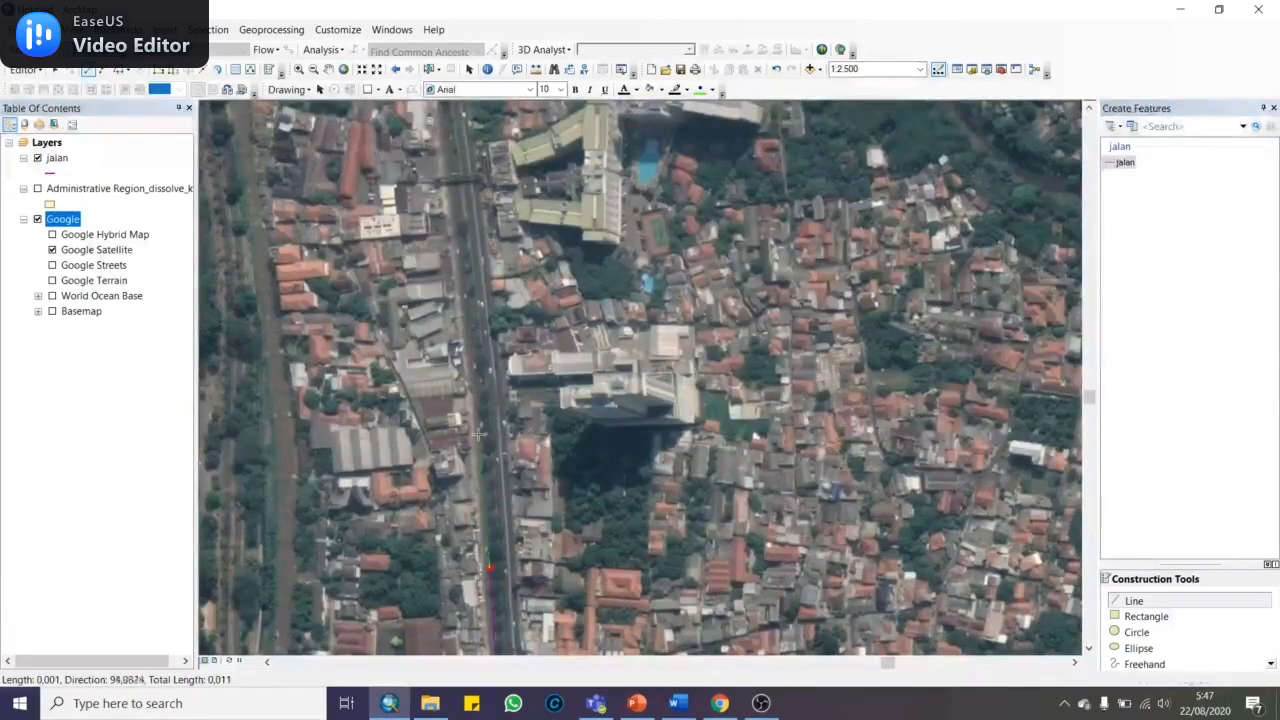
{"action": "left_click", "coordinate": [447, 138]}
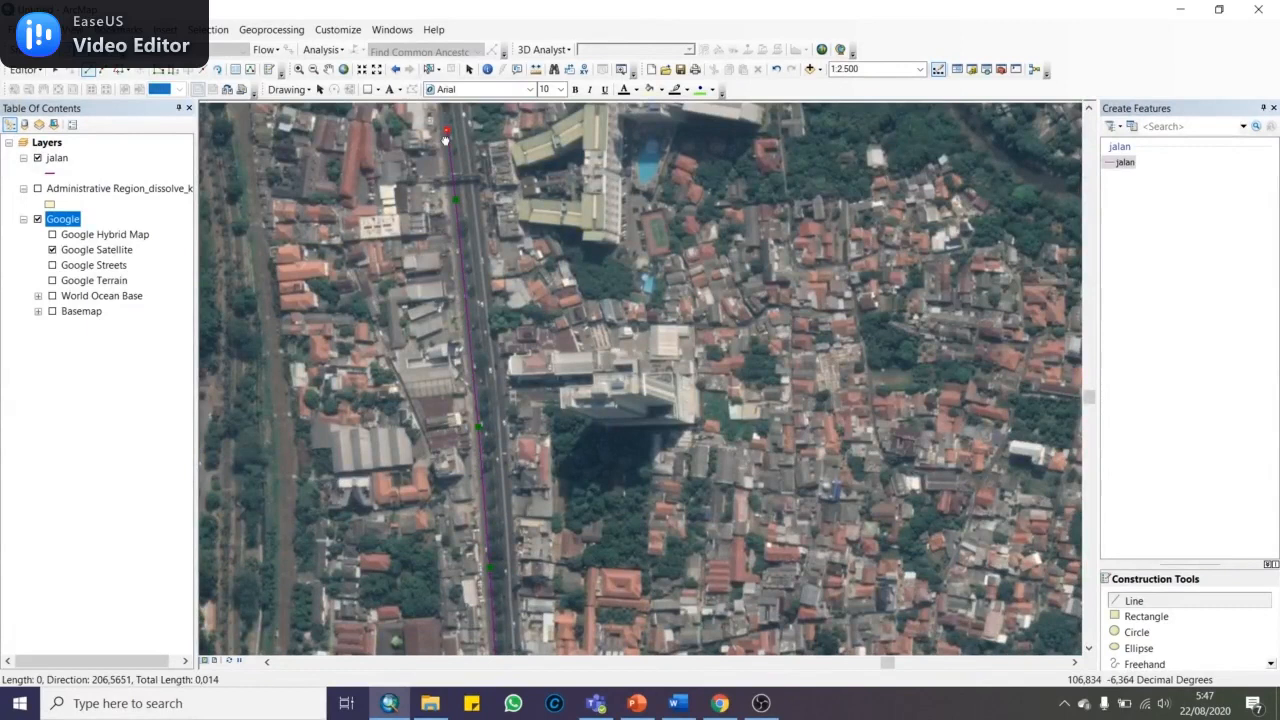
{"action": "left_click_drag", "start_coordinate": [447, 138], "coordinate": [473, 500]}
{"action": "left_click", "coordinate": [460, 406]}
{"action": "left_click", "coordinate": [450, 286]}
{"action": "left_click", "coordinate": [437, 207]}
{"action": "left_click_drag", "start_coordinate": [437, 207], "coordinate": [533, 500]}
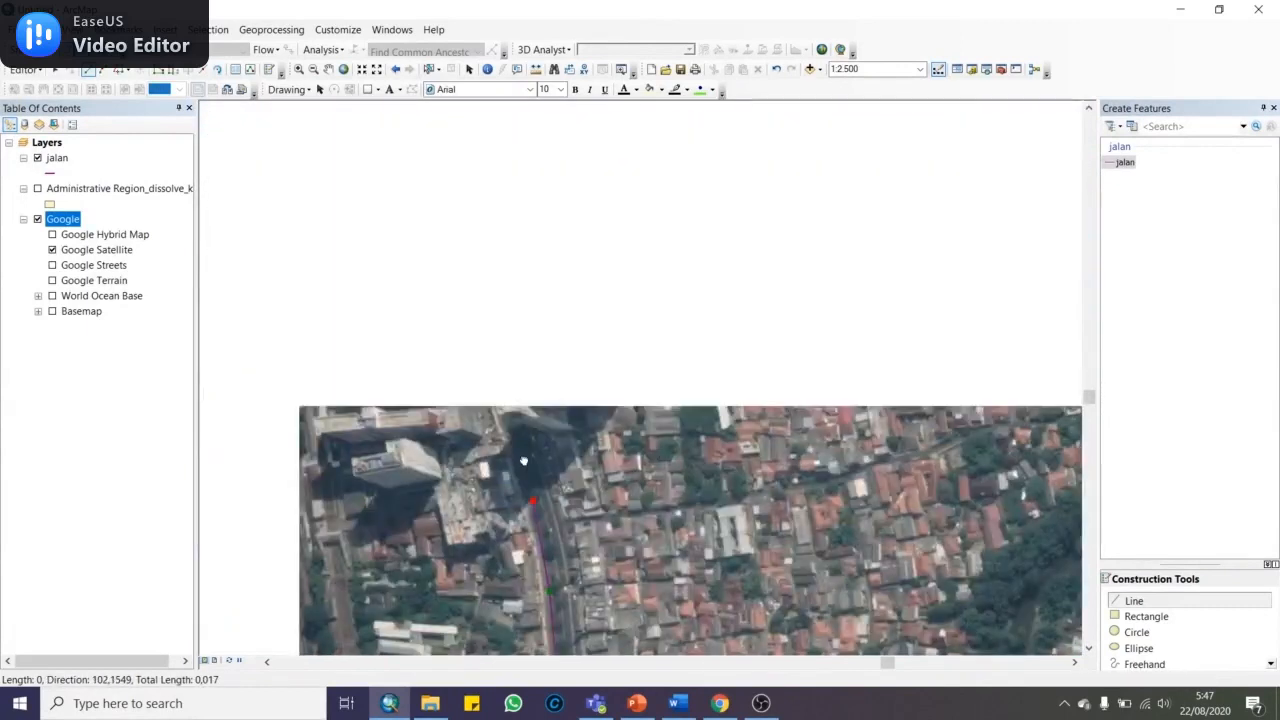
{"action": "left_click", "coordinate": [459, 254]}
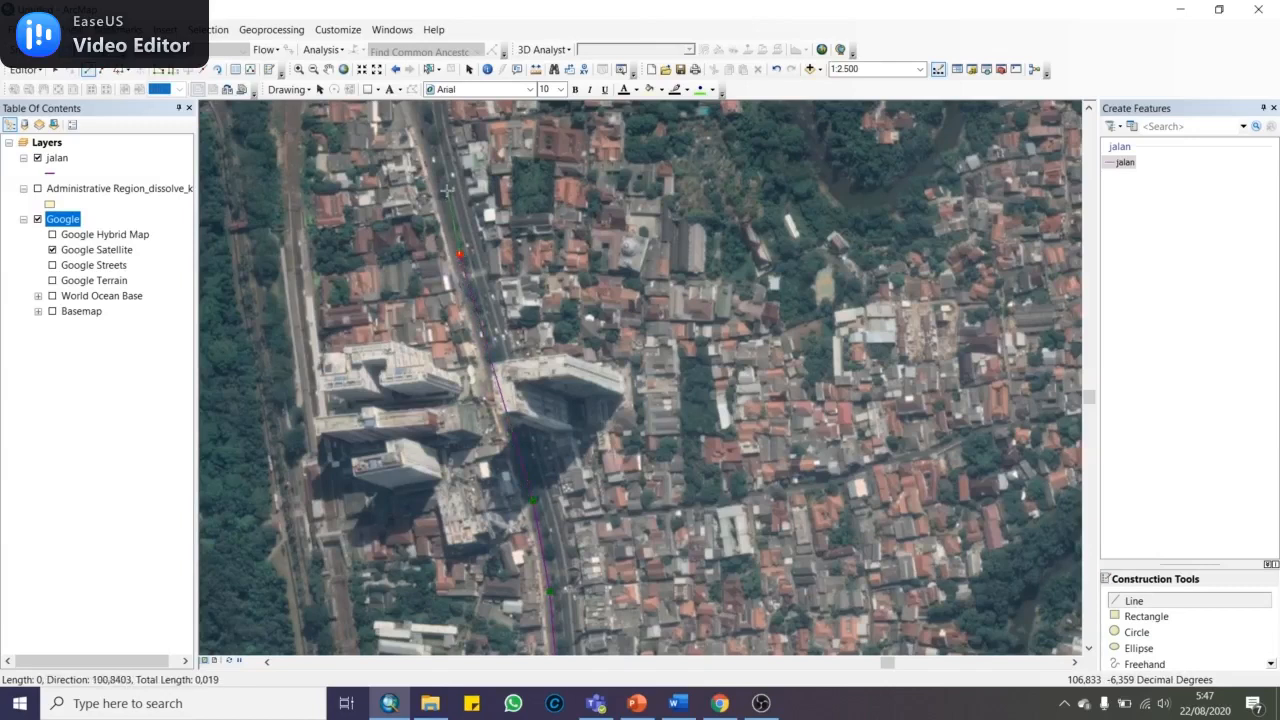
{"action": "double_click", "coordinate": [433, 162]}
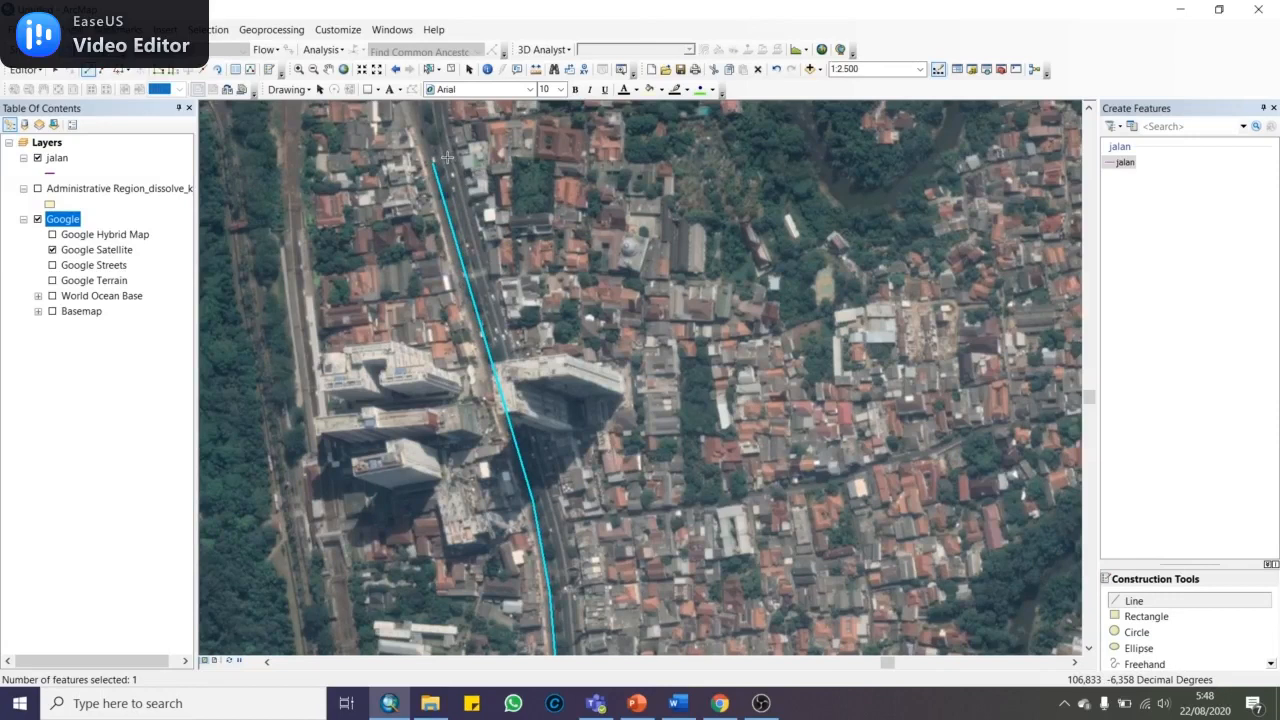
Trace the eastern carriageway as a second jalan line, from beside the first line's northern end southward to the bend at the footbridge
{"action": "left_click", "coordinate": [447, 157]}
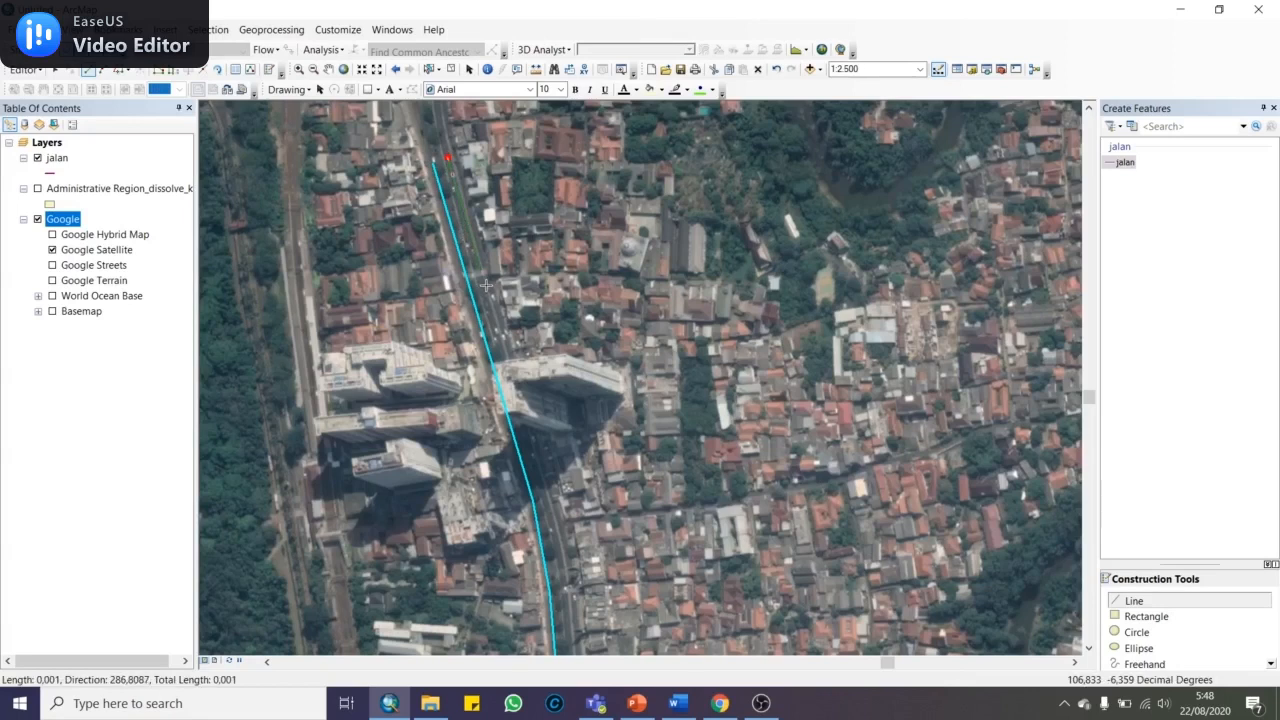
{"action": "left_click", "coordinate": [485, 285]}
{"action": "left_click", "coordinate": [547, 486]}
{"action": "left_click", "coordinate": [566, 573]}
{"action": "left_click_drag", "start_coordinate": [566, 573], "coordinate": [580, 245]}
{"action": "left_click", "coordinate": [590, 349]}
{"action": "left_click_drag", "start_coordinate": [601, 511], "coordinate": [583, 138]}
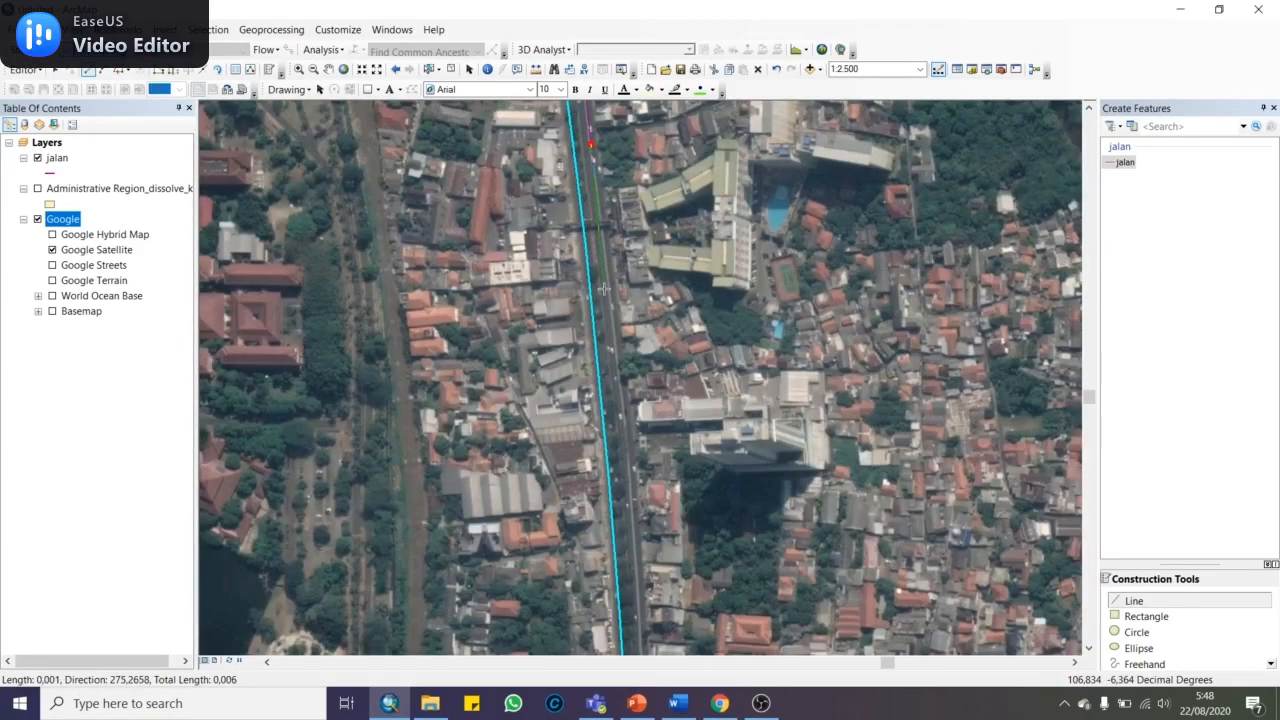
{"action": "left_click", "coordinate": [607, 298]}
{"action": "left_click_drag", "start_coordinate": [620, 462], "coordinate": [606, 297]}
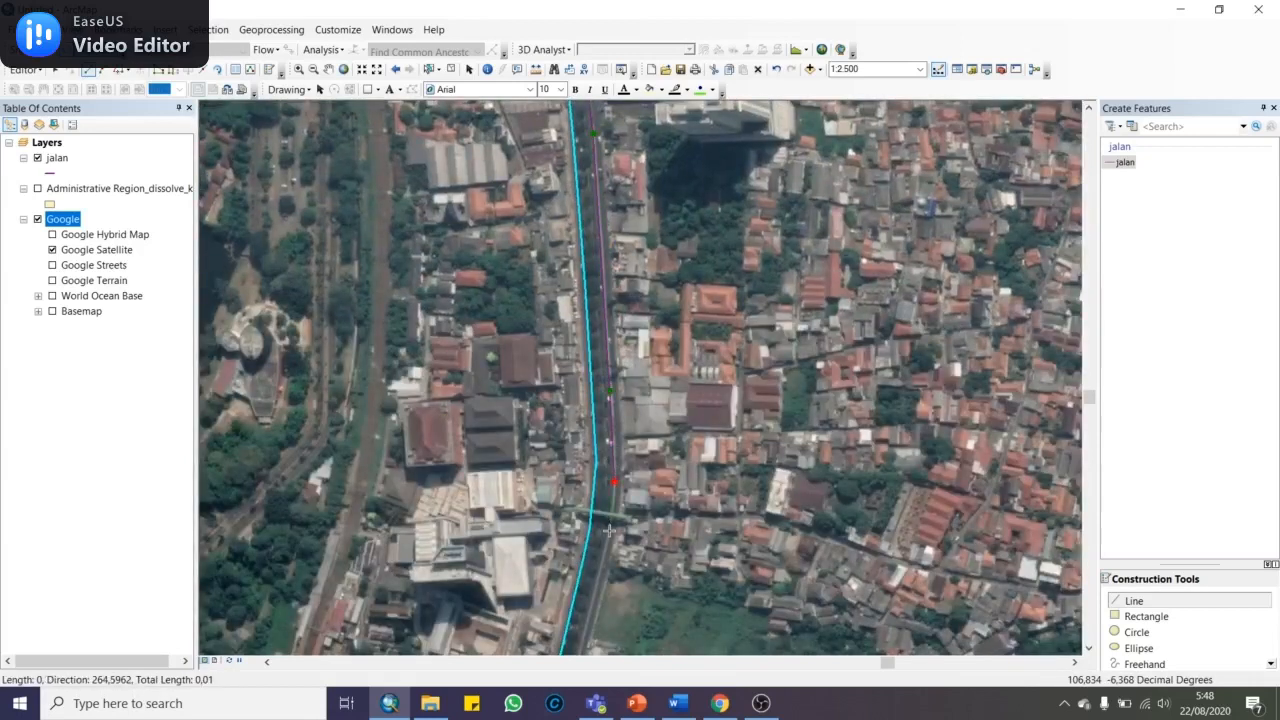
Continue the eastern carriageway line southward past the domed building and finish it at the Juanda junction south of the toll road
{"action": "left_click_drag", "start_coordinate": [608, 530], "coordinate": [651, 118]}
{"action": "left_click", "coordinate": [614, 262]}
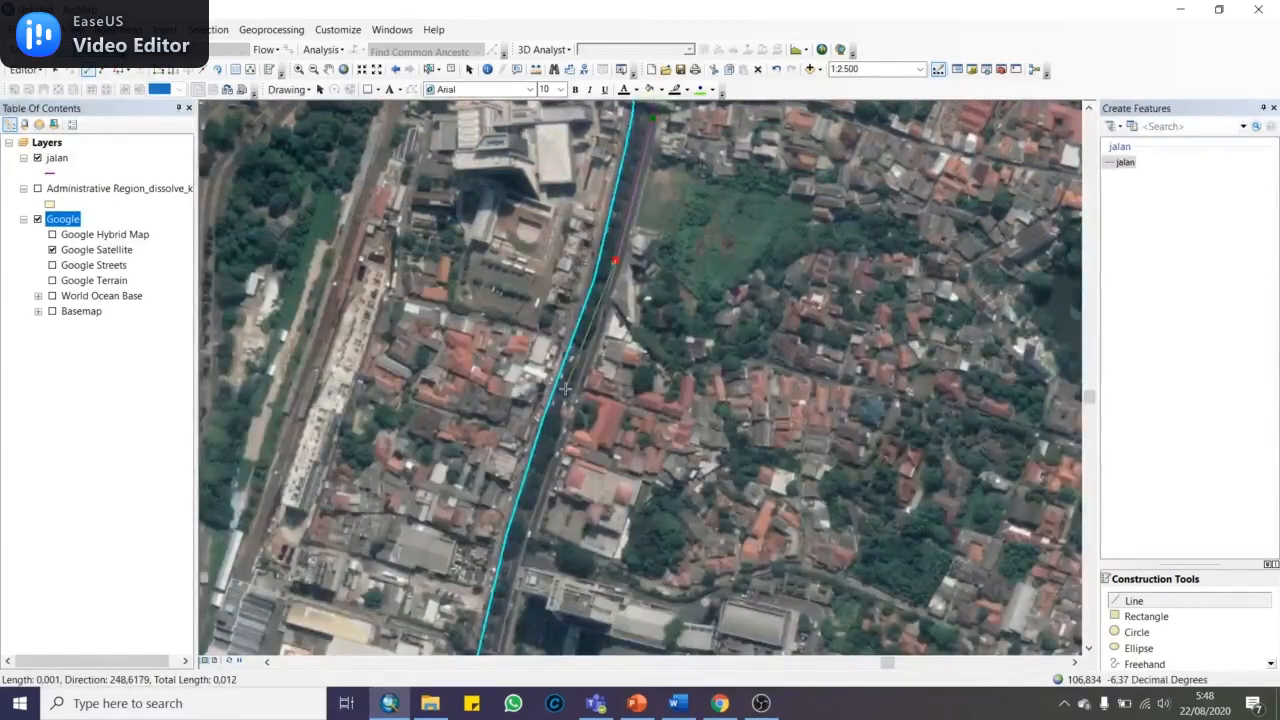
{"action": "left_click_drag", "start_coordinate": [560, 440], "coordinate": [605, 122]}
{"action": "left_click", "coordinate": [569, 282]}
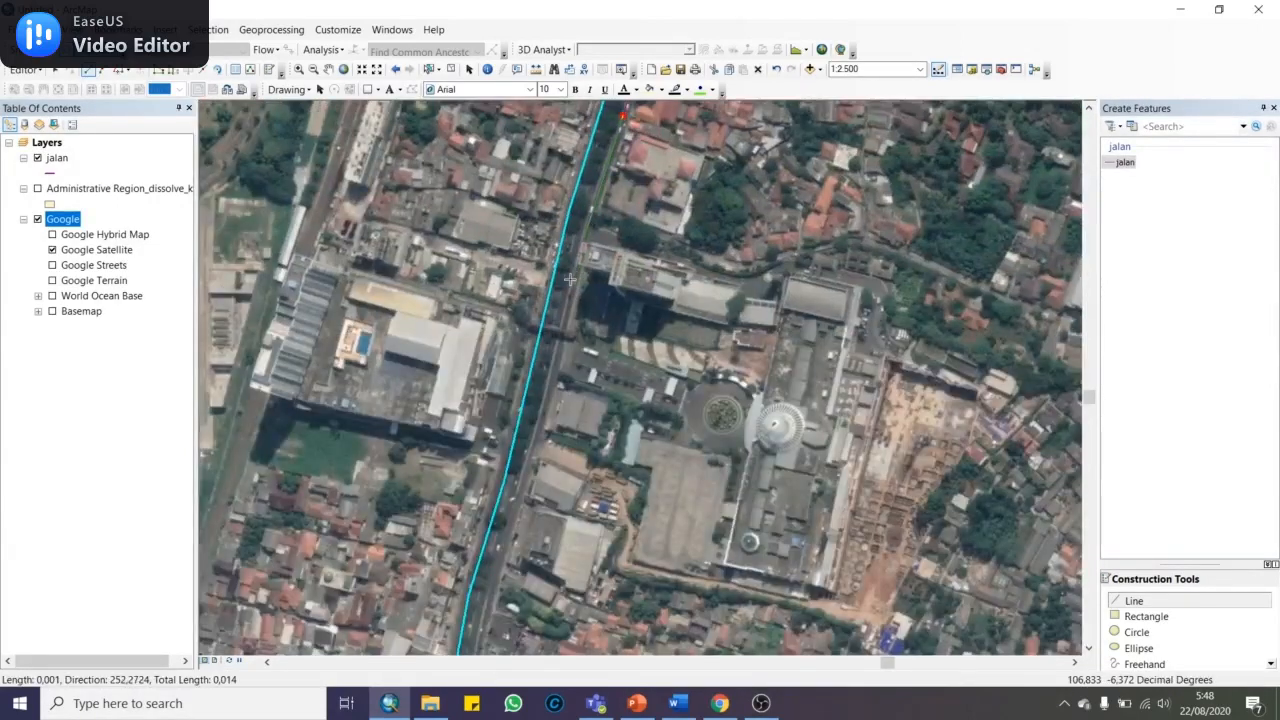
{"action": "left_click_drag", "start_coordinate": [540, 420], "coordinate": [612, 88]}
{"action": "left_click", "coordinate": [557, 270]}
{"action": "left_click", "coordinate": [514, 512]}
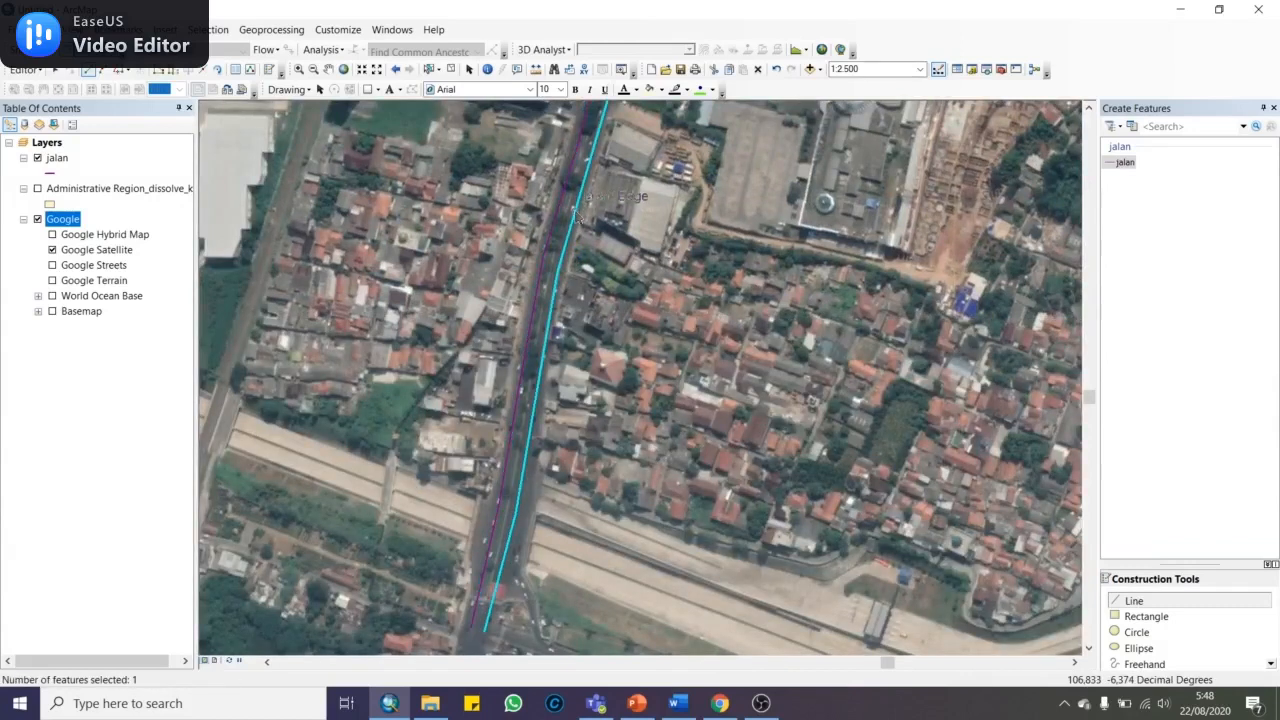
Examine the stretch between the toll road and the domed building for median openings between the two digitized carriageways
{"action": "left_click_drag", "start_coordinate": [642, 197], "coordinate": [477, 358]}
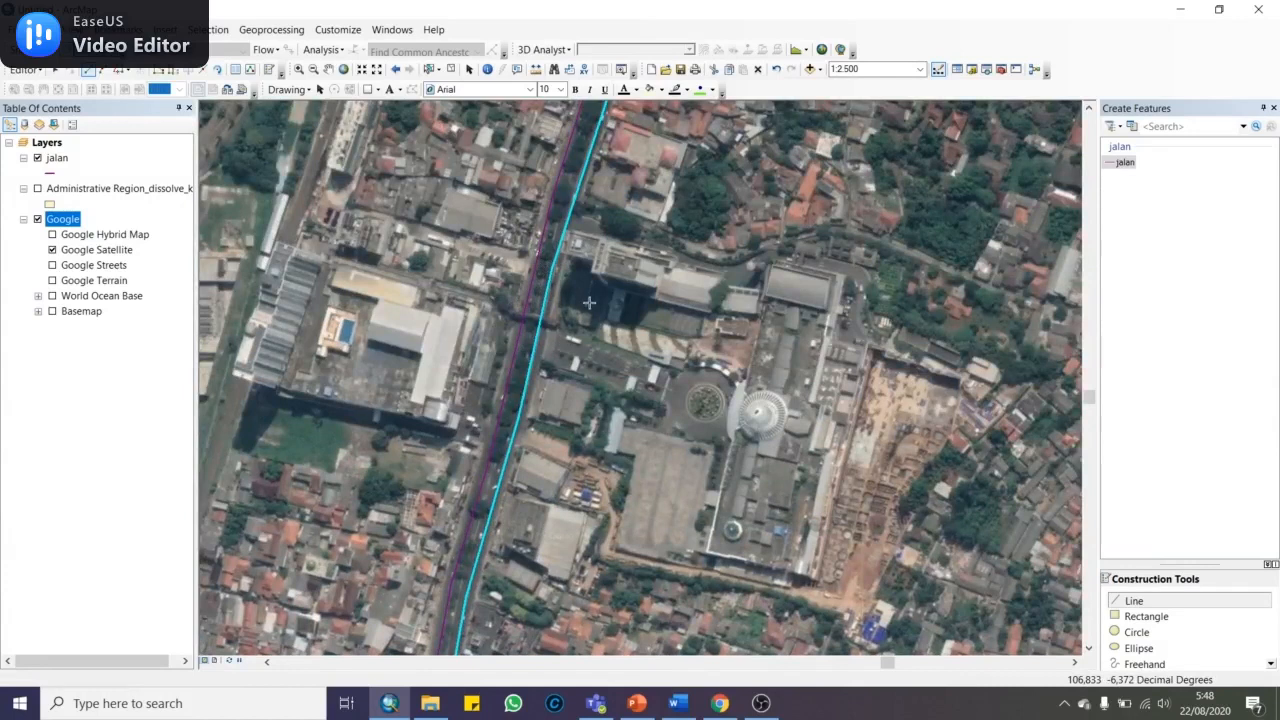
{"action": "key", "text": "Down"}
{"action": "key", "text": "Down"}
{"action": "key", "text": "Down"}
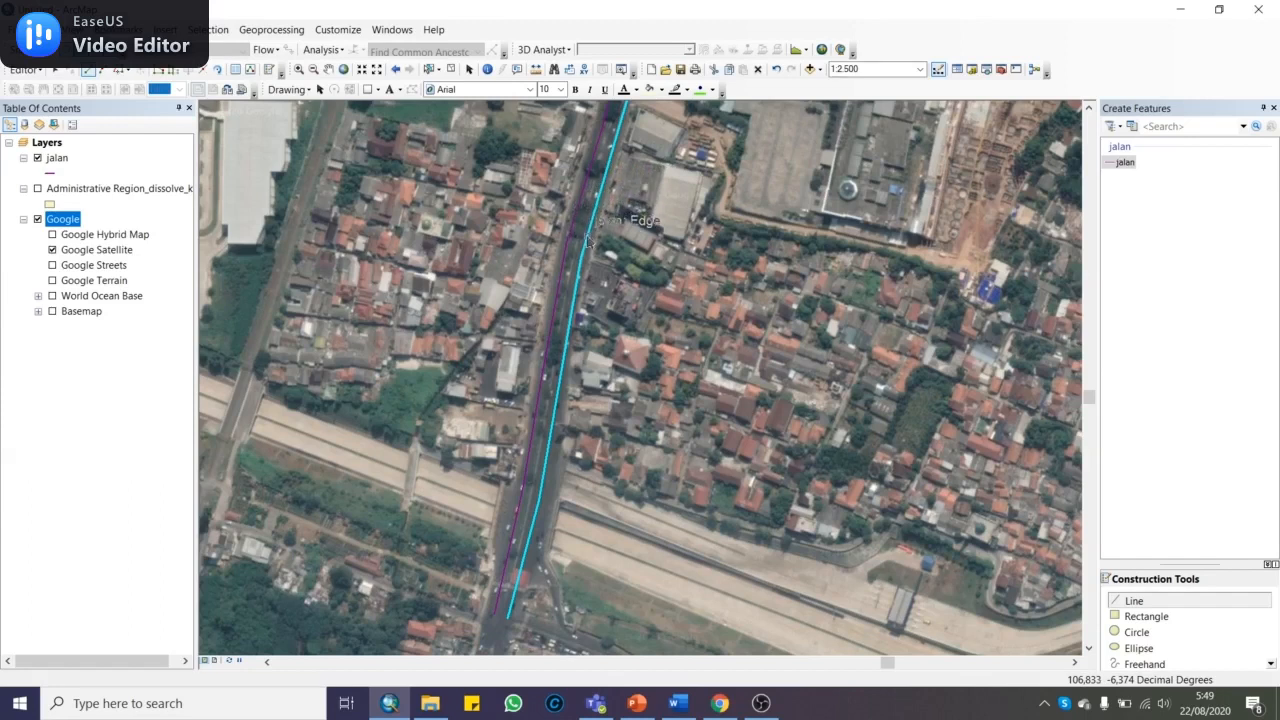
{"action": "left_click_drag", "start_coordinate": [572, 240], "coordinate": [345, 685]}
{"action": "left_click_drag", "start_coordinate": [468, 333], "coordinate": [580, 60]}
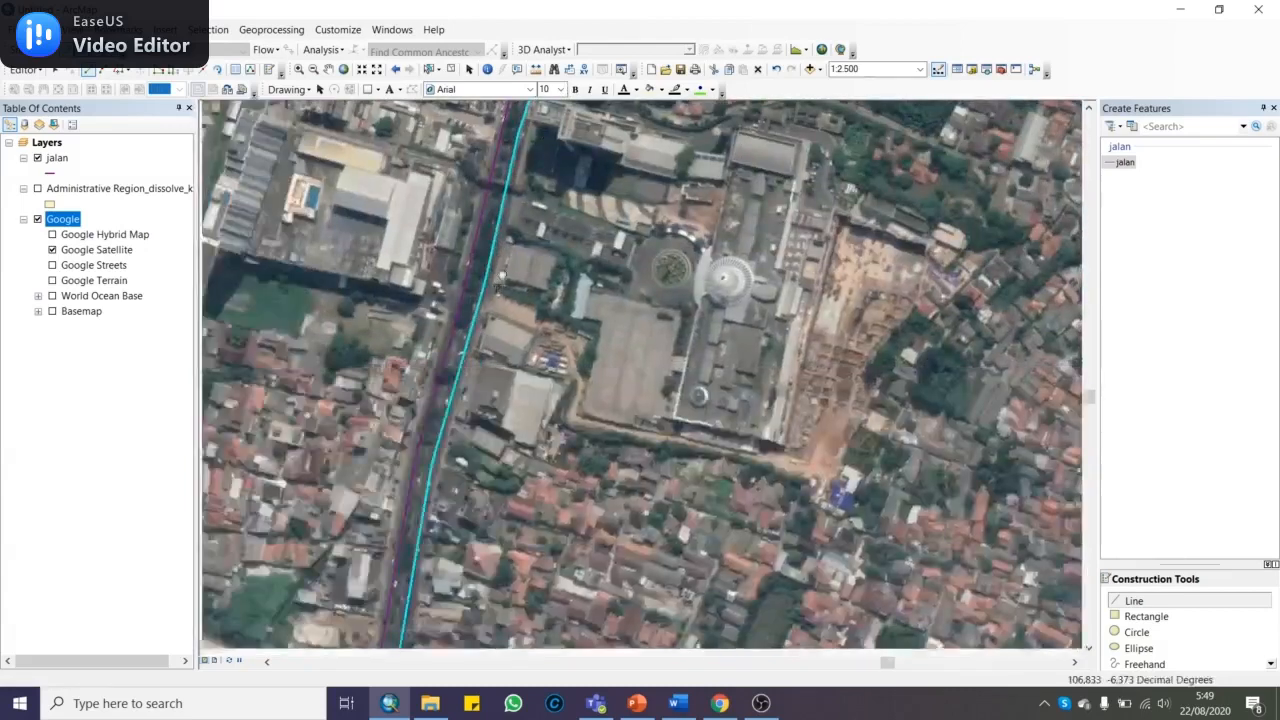
{"action": "left_click_drag", "start_coordinate": [434, 462], "coordinate": [467, 355]}
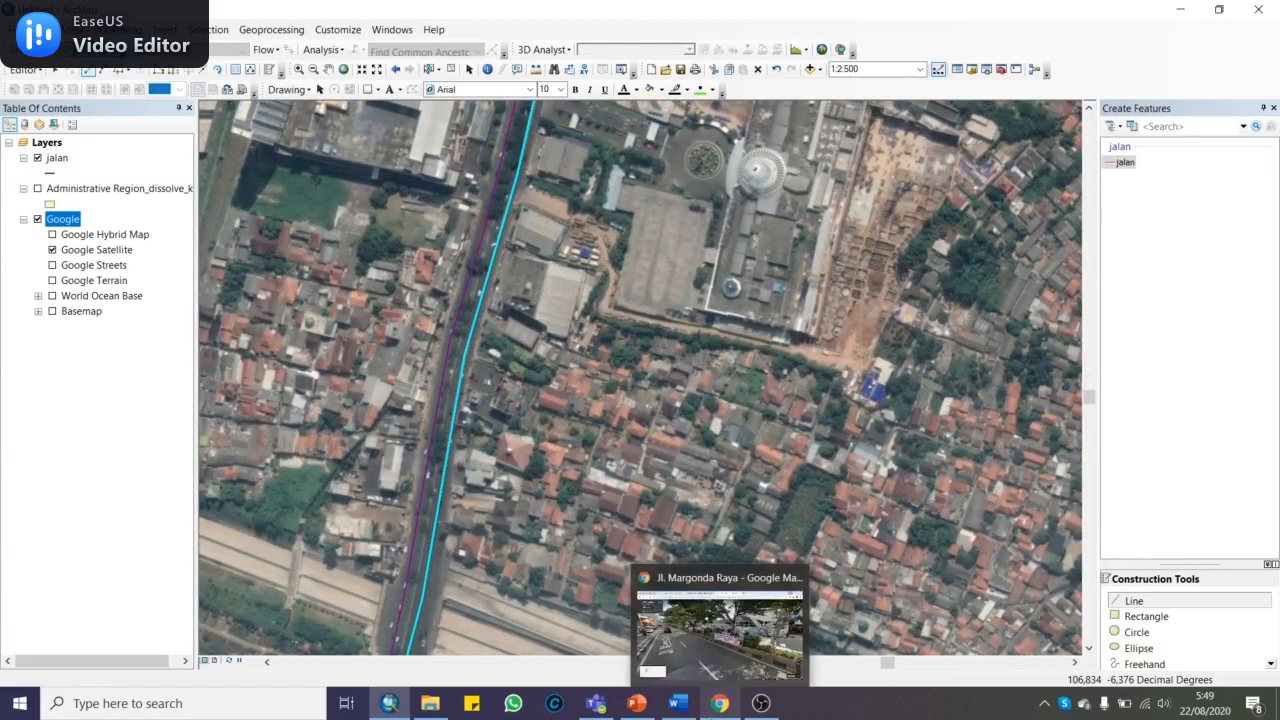
Switch to Google Maps in Chrome, leave Street View, check the Street View coverage along Jl. Margonda Raya, and return to ArcMap
{"action": "left_click", "coordinate": [719, 703]}
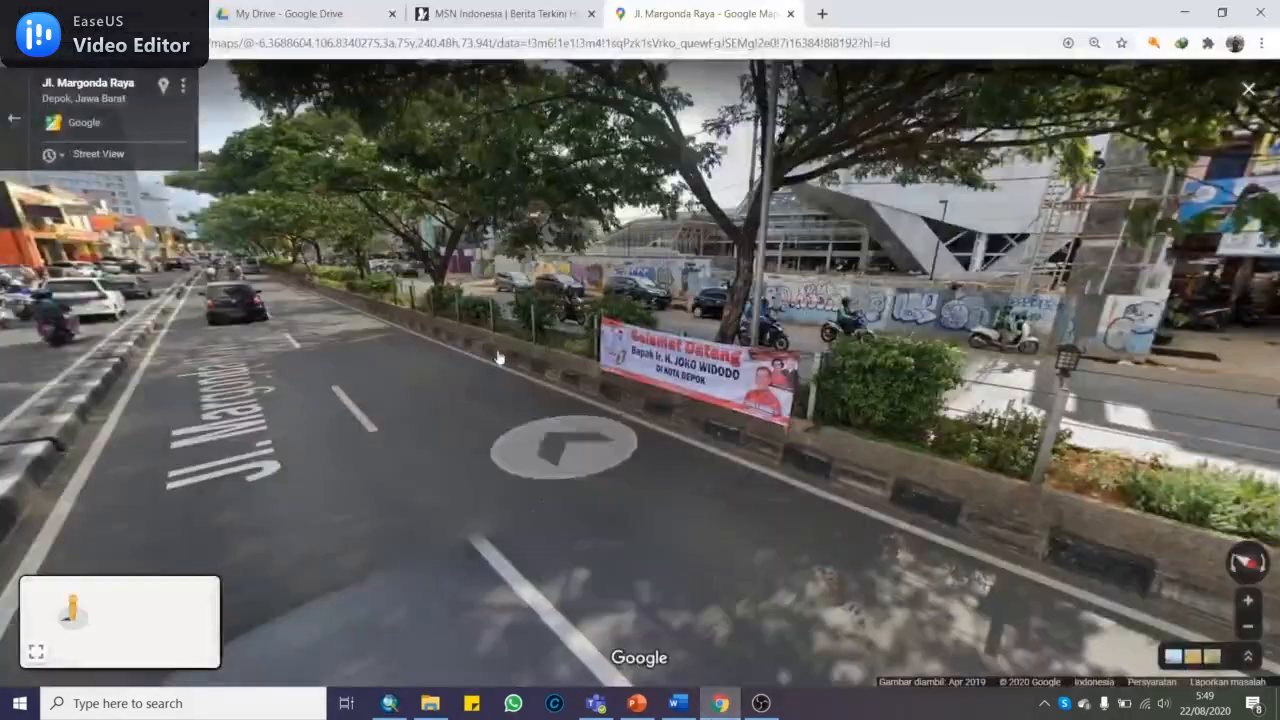
{"action": "left_click", "coordinate": [1247, 90]}
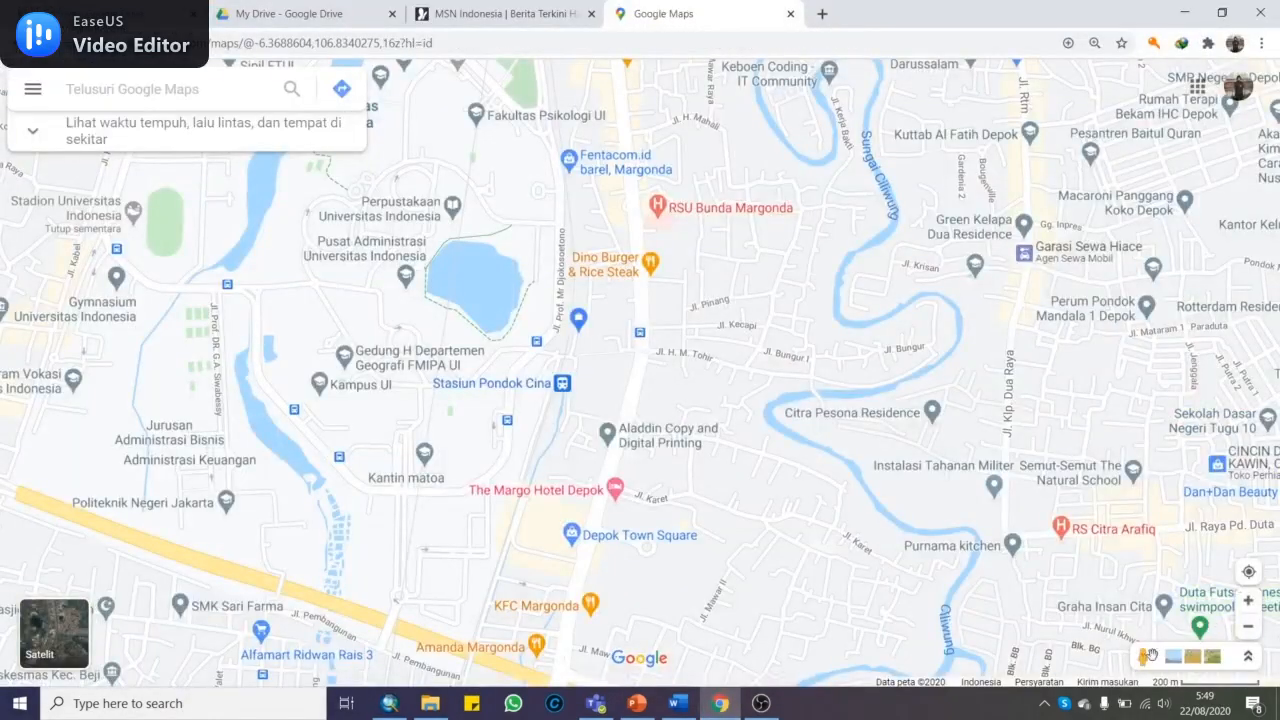
{"action": "mouse_move", "coordinate": [1143, 657]}
{"action": "left_mouse_down"}
{"action": "mouse_move", "coordinate": [814, 494]}
{"action": "mouse_move", "coordinate": [640, 472]}
{"action": "mouse_move", "coordinate": [580, 531]}
{"action": "mouse_move", "coordinate": [640, 513]}
{"action": "mouse_move", "coordinate": [571, 650]}
{"action": "mouse_move", "coordinate": [600, 650]}
{"action": "left_mouse_up"}
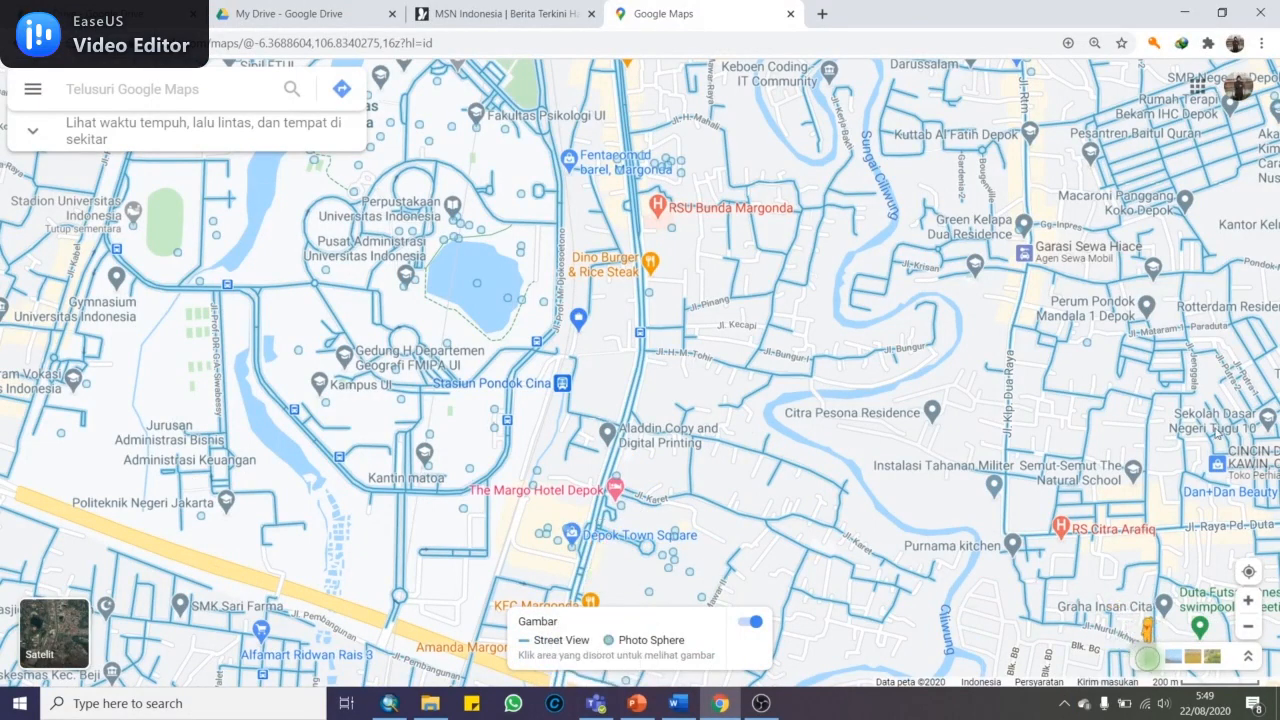
{"action": "left_click", "coordinate": [1184, 12]}
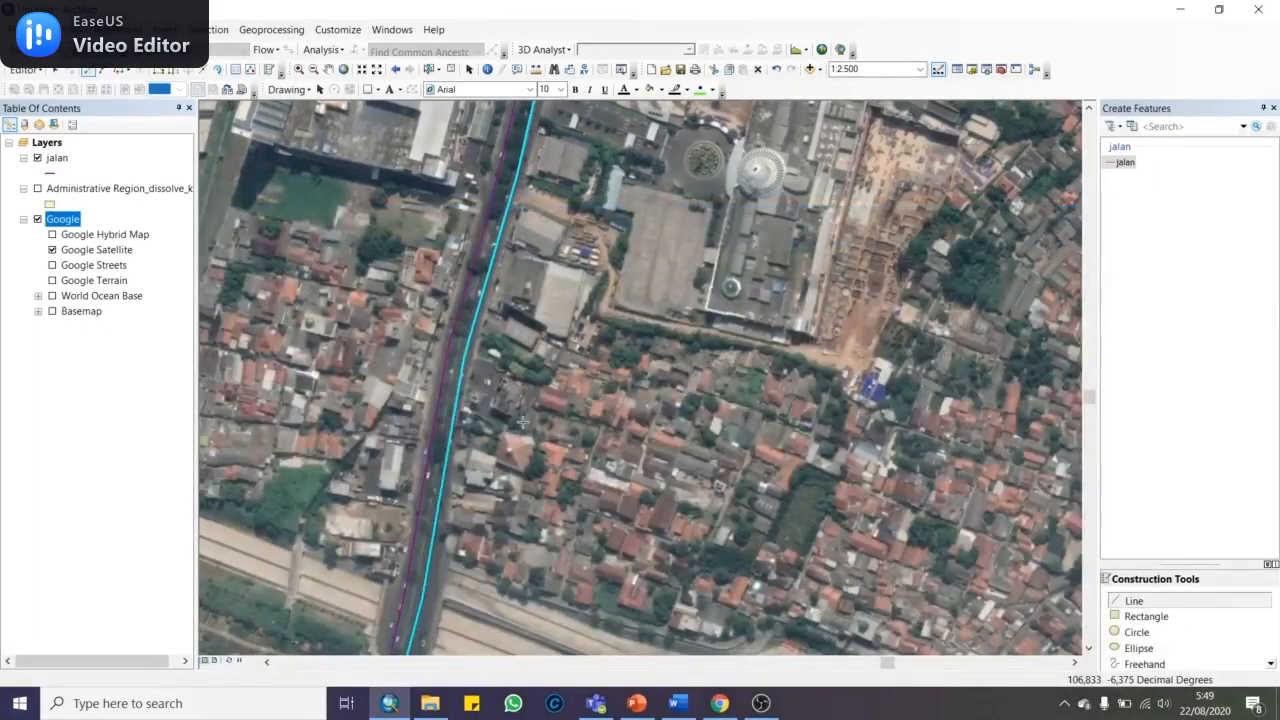
Draw a short curved jalan line across the median opening southwest of the domed building, from the eastern to the western carriageway
{"action": "scroll", "coordinate": [522, 422], "scroll_direction": "up", "scroll_amount": 2}
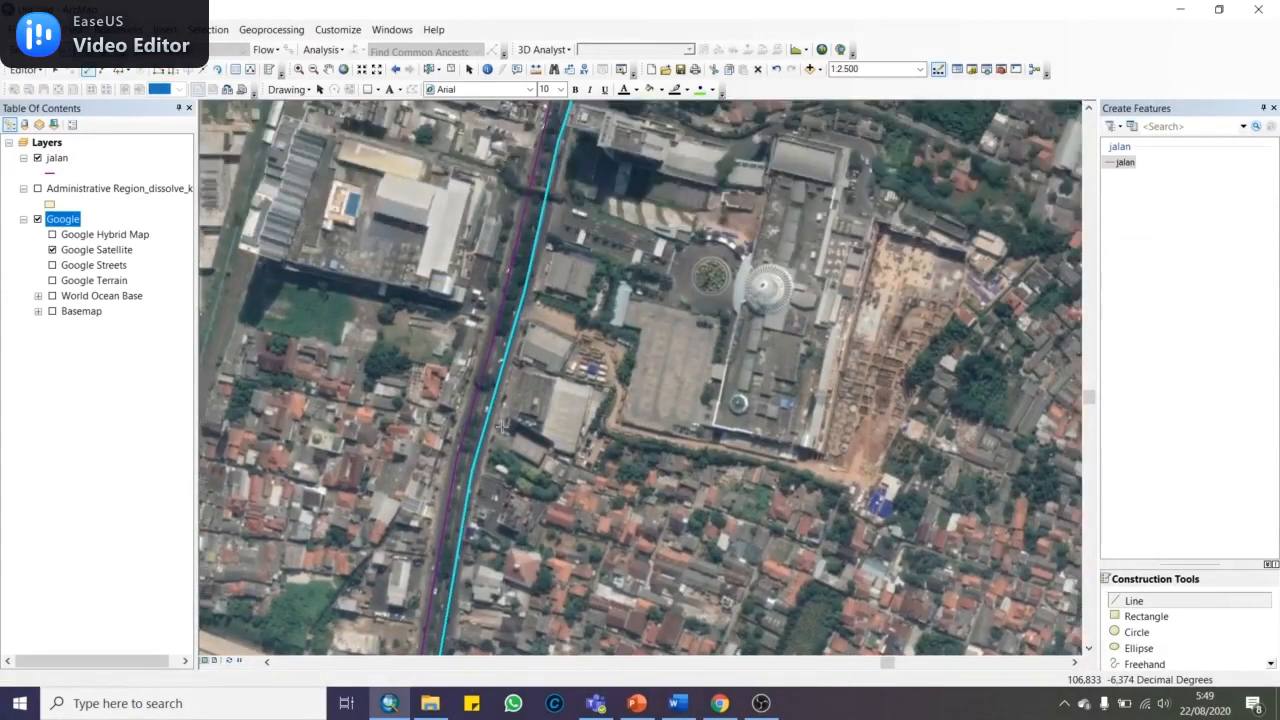
{"action": "scroll", "coordinate": [498, 378], "scroll_direction": "up", "scroll_amount": 2}
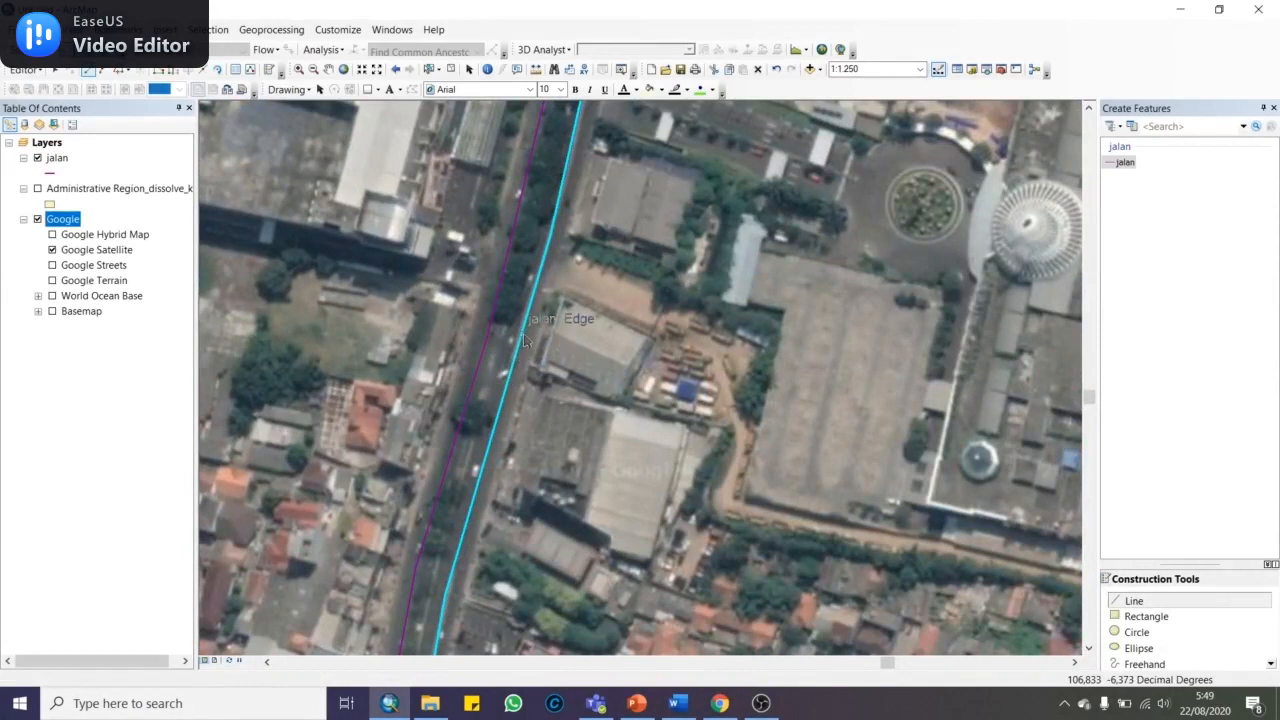
{"action": "left_click", "coordinate": [508, 355]}
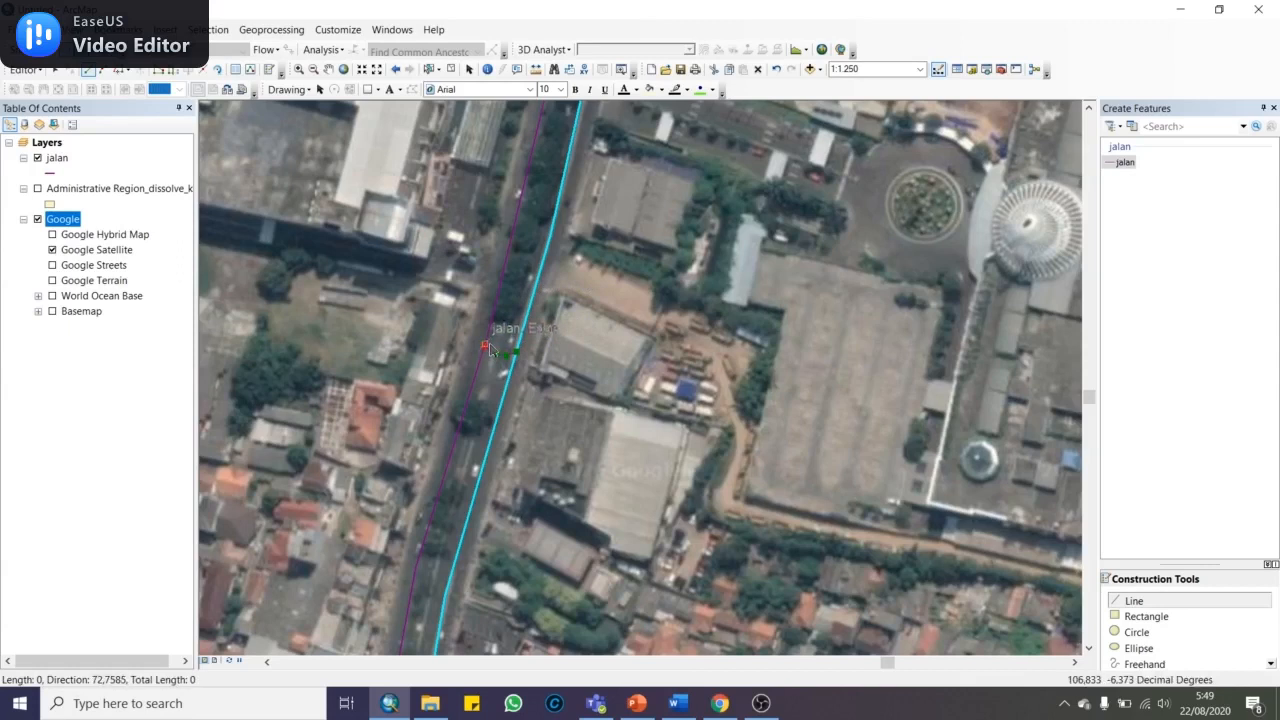
{"action": "double_click", "coordinate": [487, 340]}
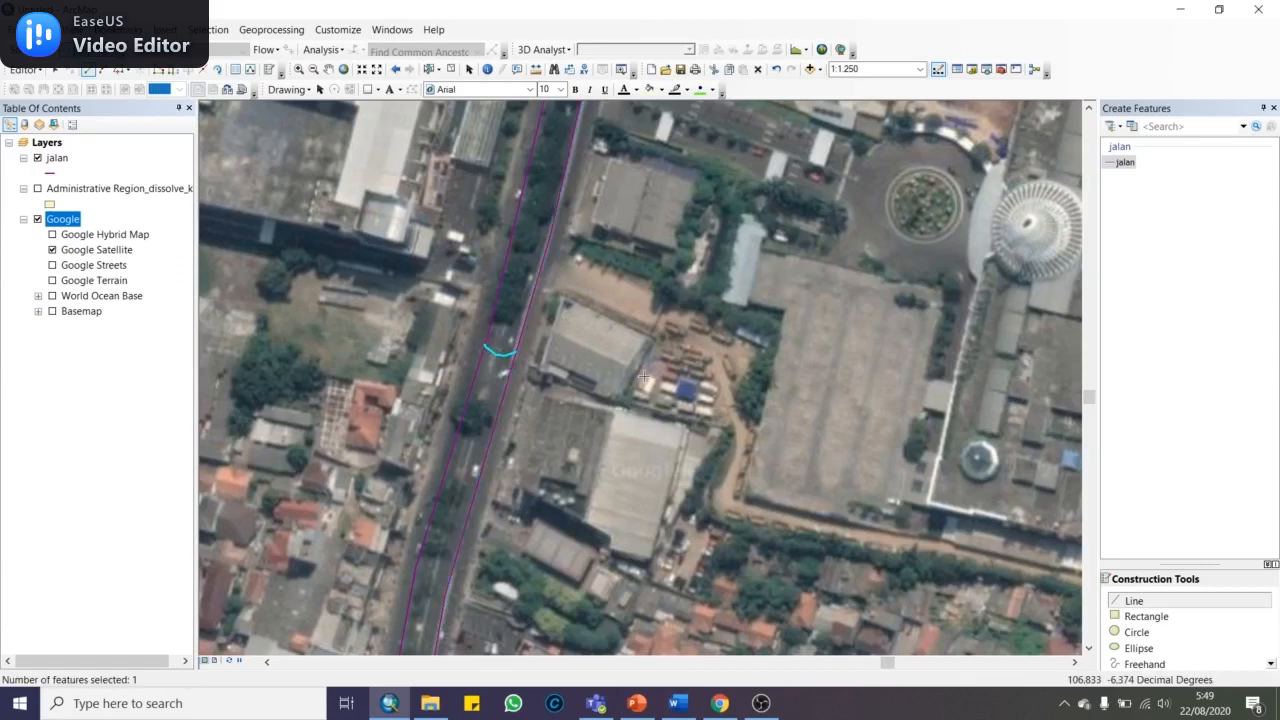
Draw a second curved jalan line across the median opening just south of the first, from the western to the eastern carriageway
{"action": "left_click", "coordinate": [472, 381]}
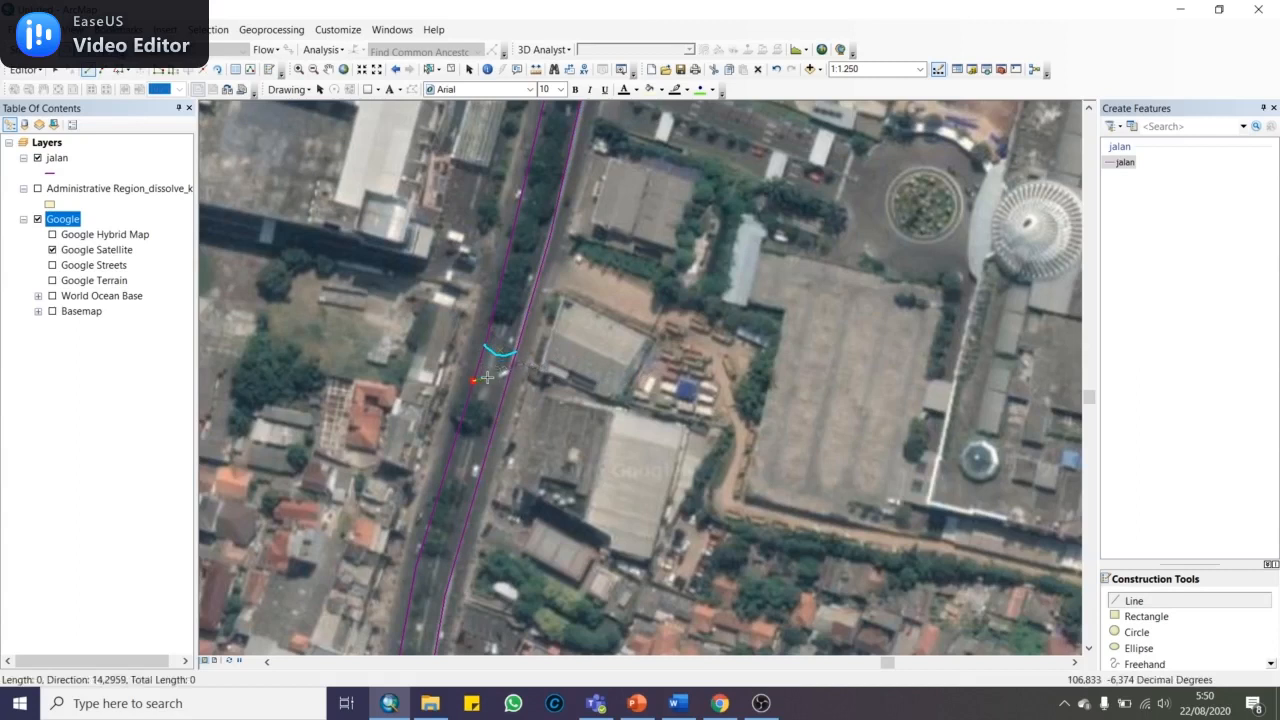
{"action": "left_click", "coordinate": [497, 385]}
{"action": "double_click", "coordinate": [501, 395]}
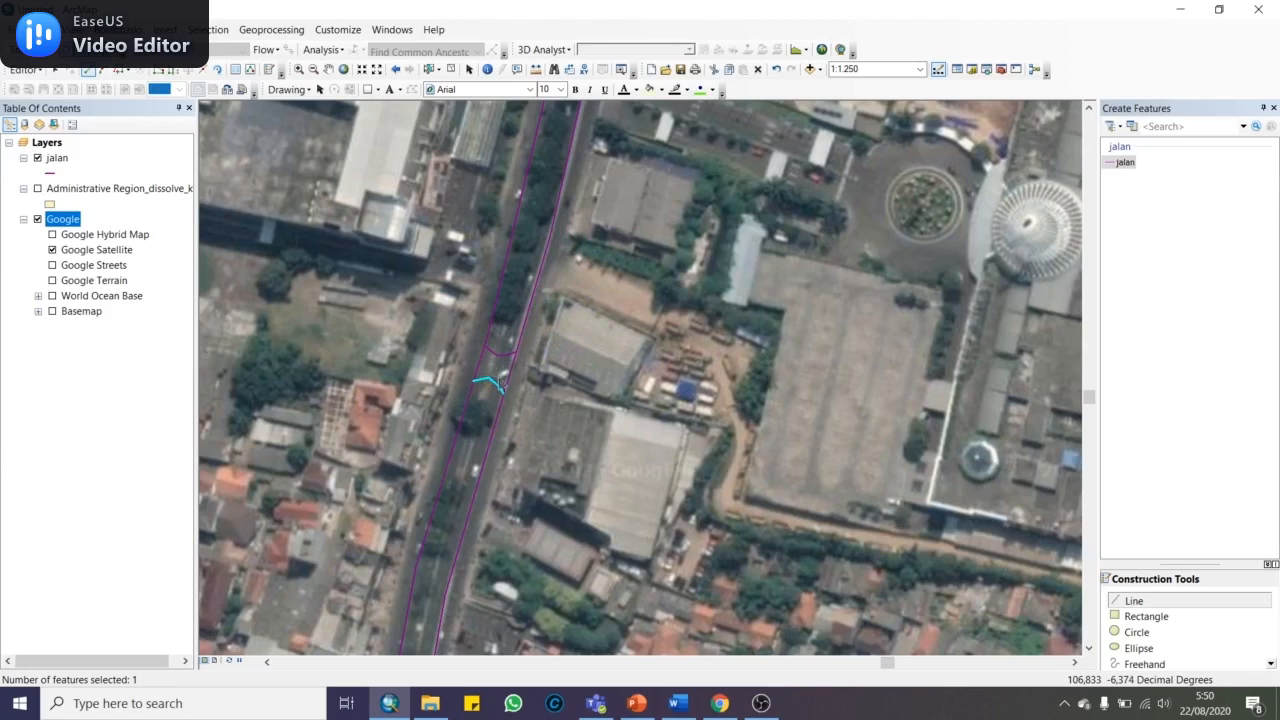
Examine Jl. Margonda Raya north of the domed building for further median openings and connecting side streets
{"action": "scroll", "coordinate": [573, 362], "scroll_direction": "up", "scroll_amount": 2}
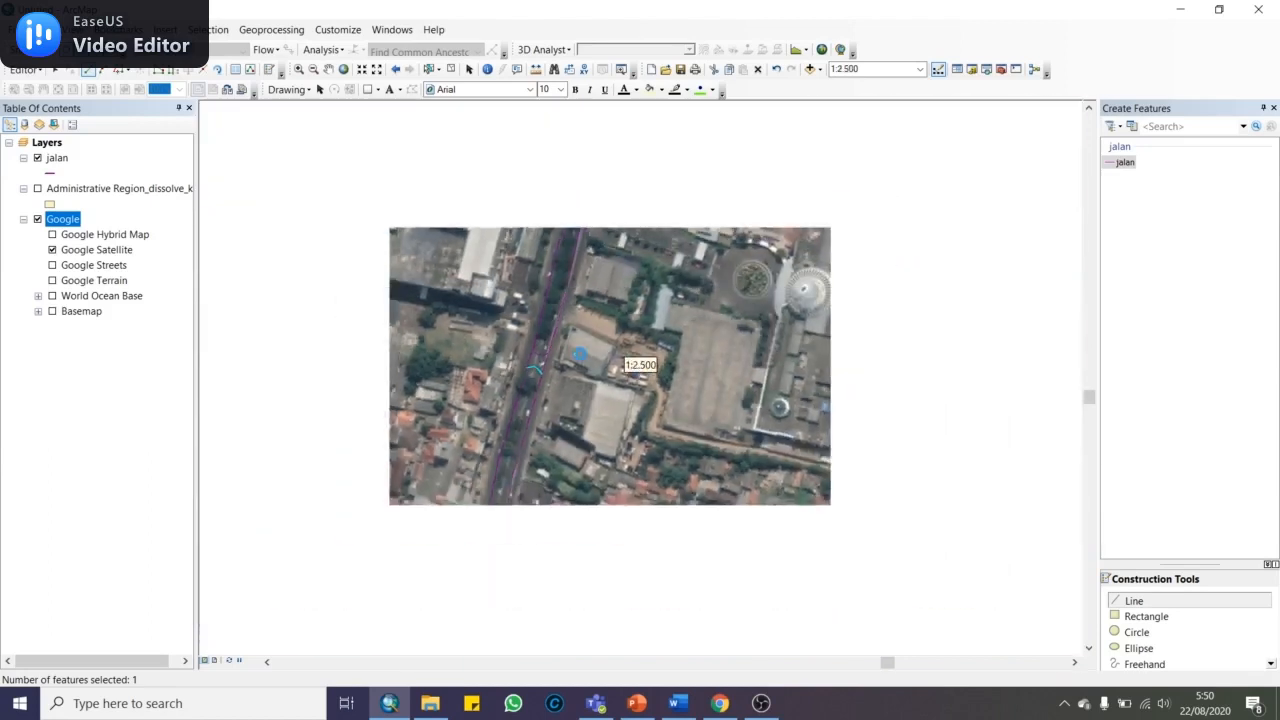
{"action": "key", "text": "Up"}
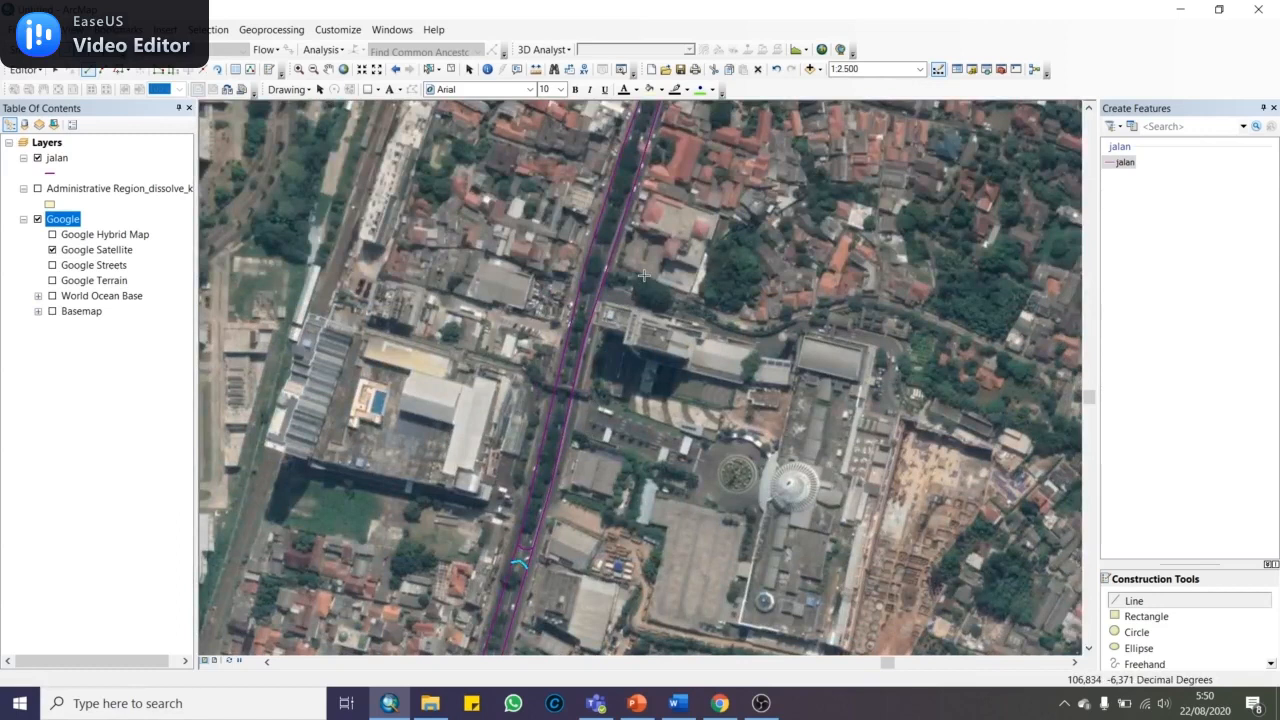
{"action": "key", "text": "Up"}
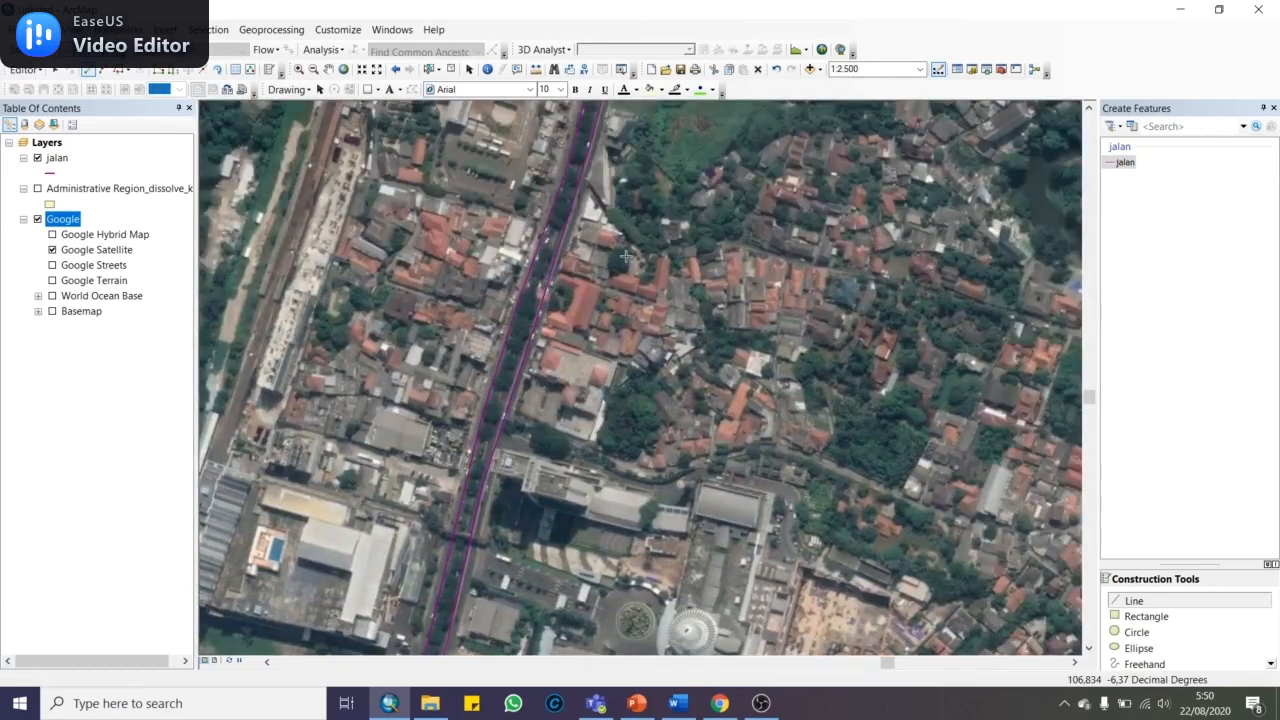
{"action": "key", "text": "Up"}
{"action": "key", "text": "Down"}
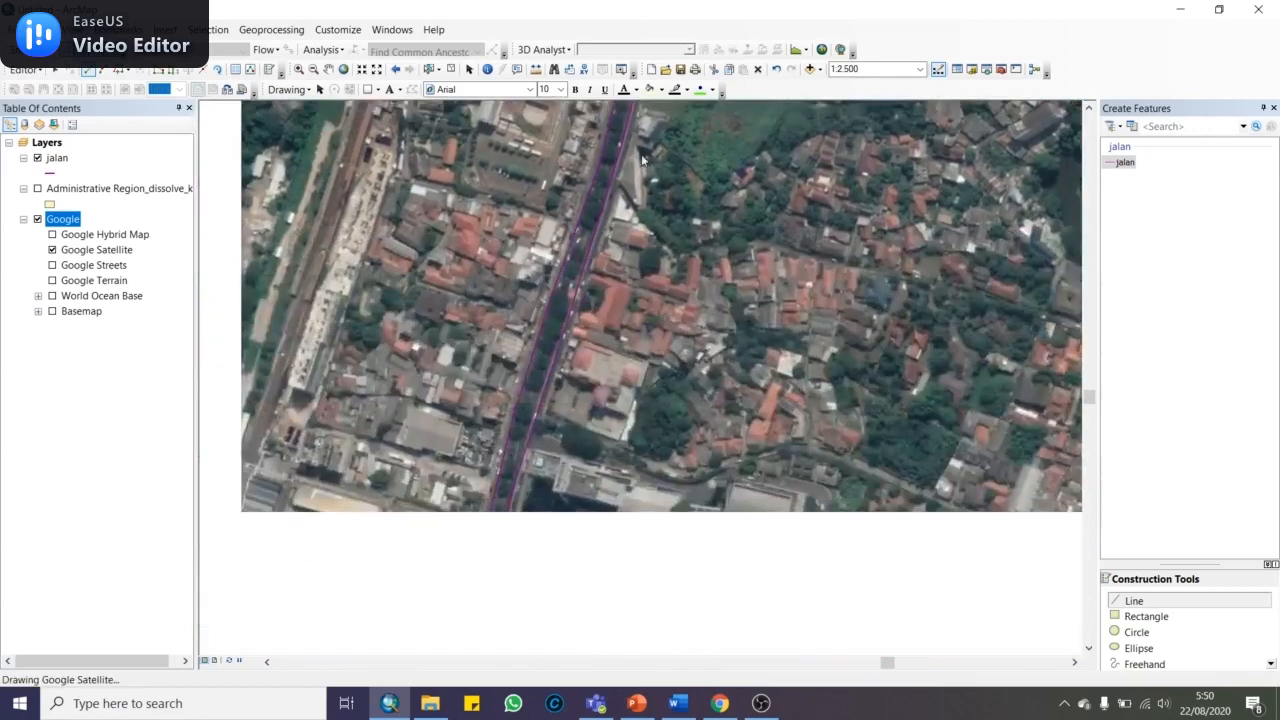
{"action": "key", "text": "Down"}
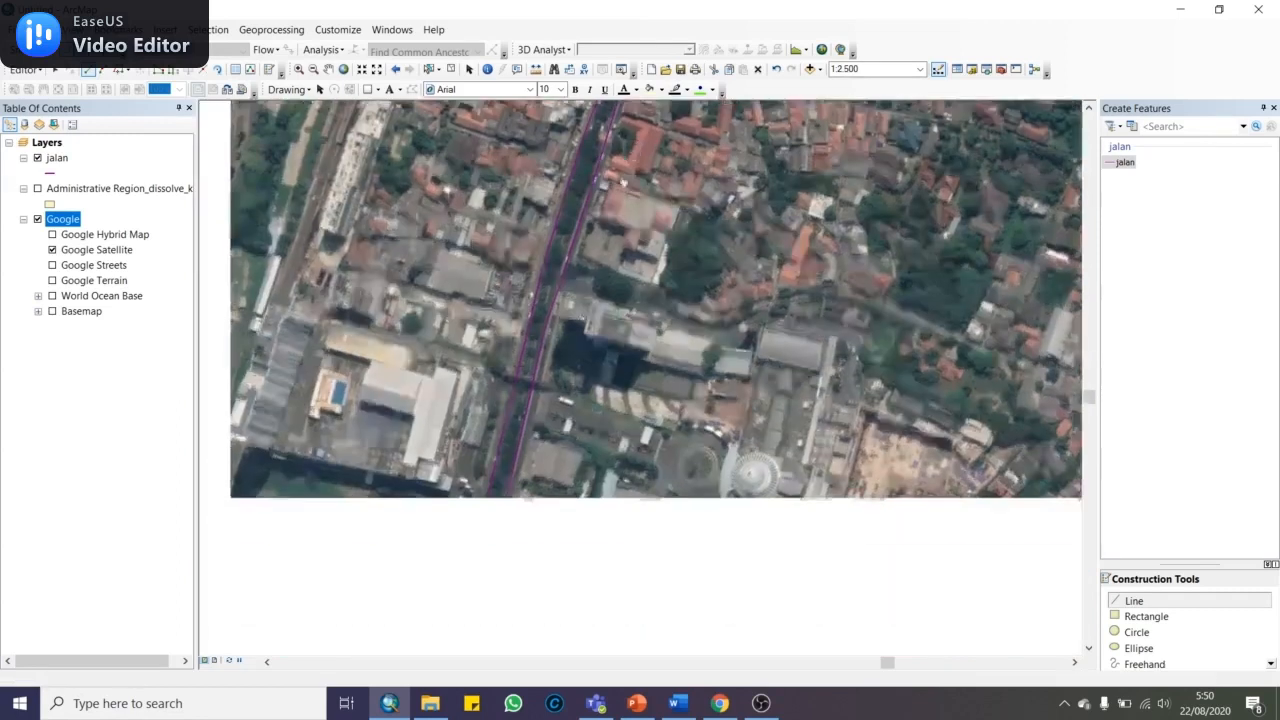
{"action": "key", "text": "Up"}
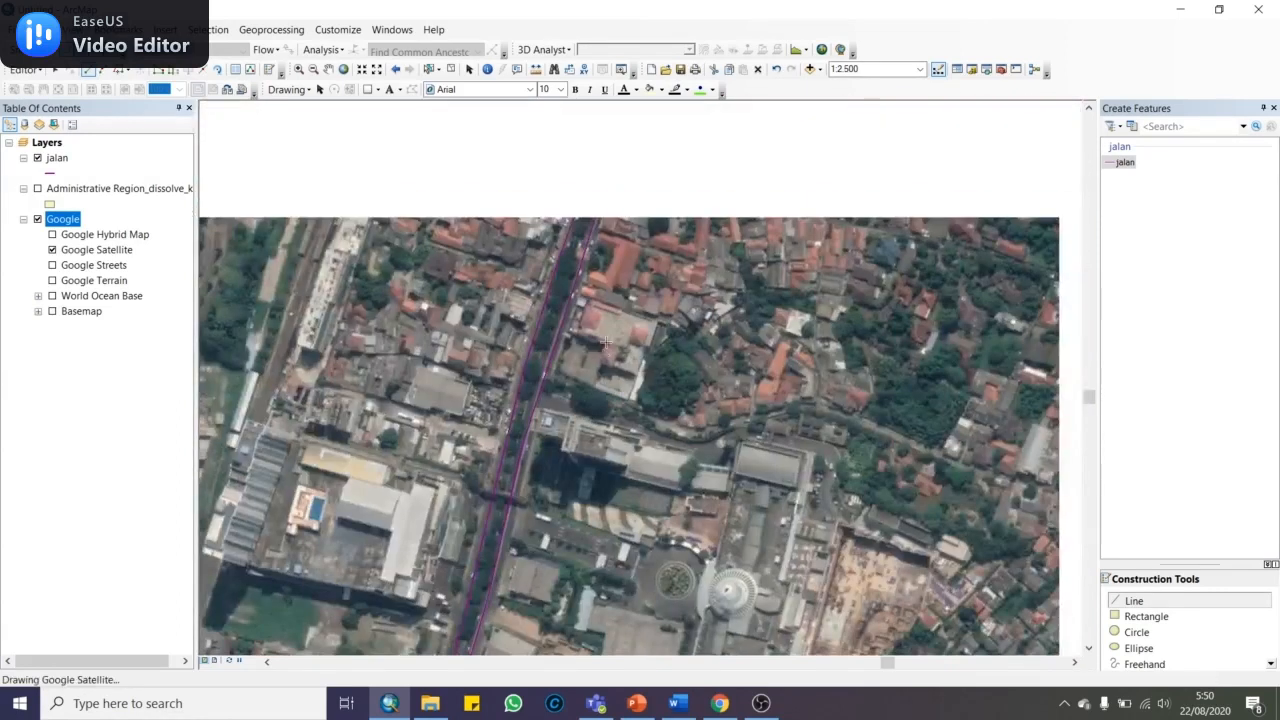
{"action": "key", "text": "Up"}
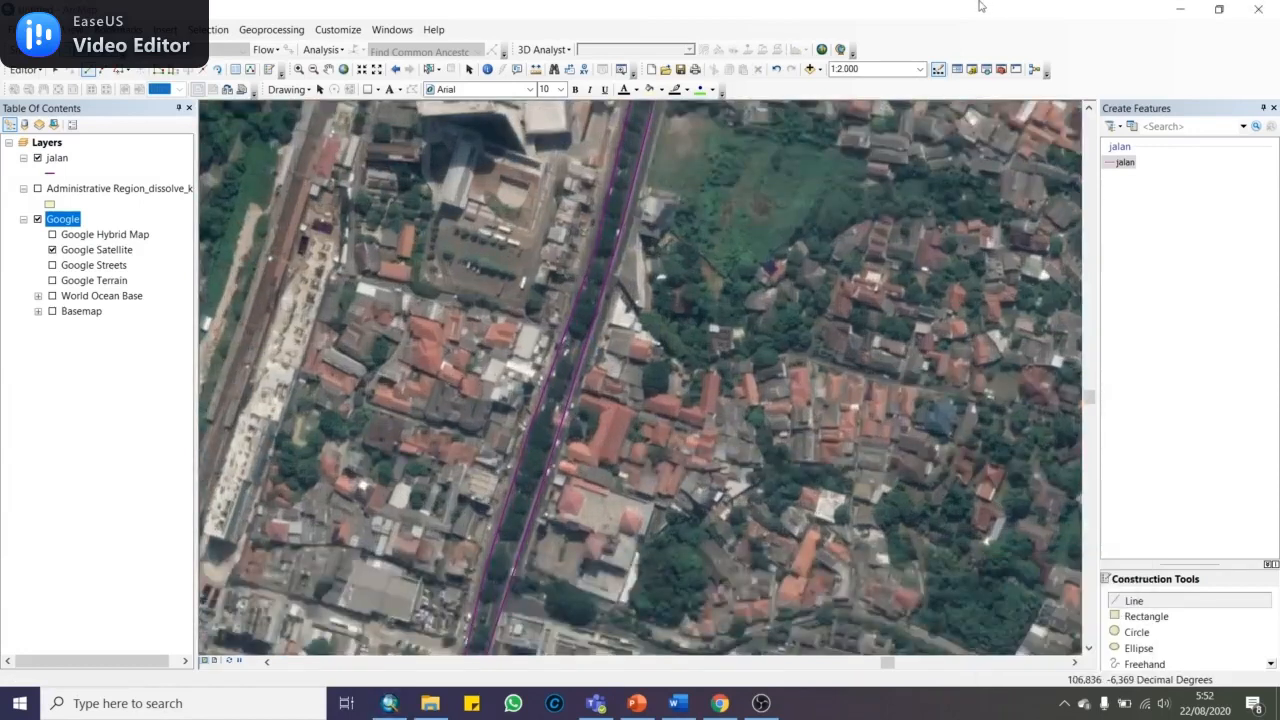
{"action": "left_click", "coordinate": [980, 6]}
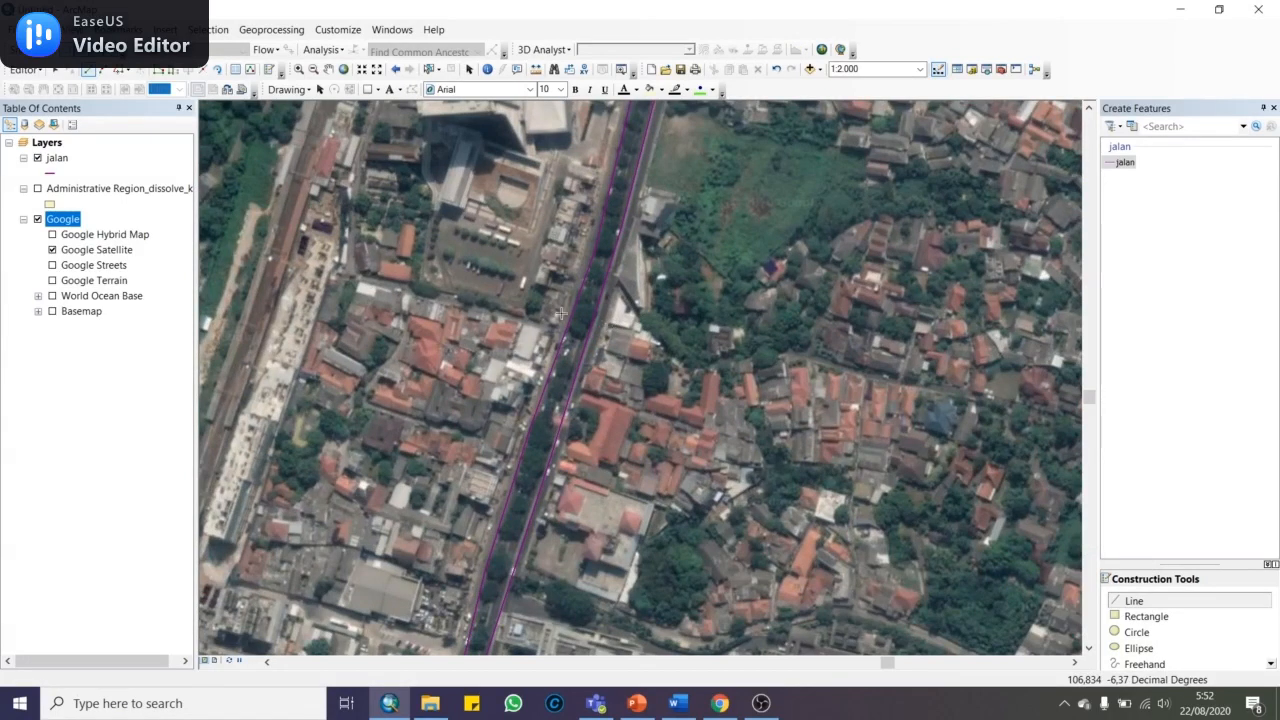
Compare the Google Satellite and Google Streets basemaps around the junction near Pondok Cina Station, leaving only Google Streets displayed
{"action": "left_click", "coordinate": [53, 250]}
{"action": "left_click", "coordinate": [52, 250]}
{"action": "left_click", "coordinate": [52, 265]}
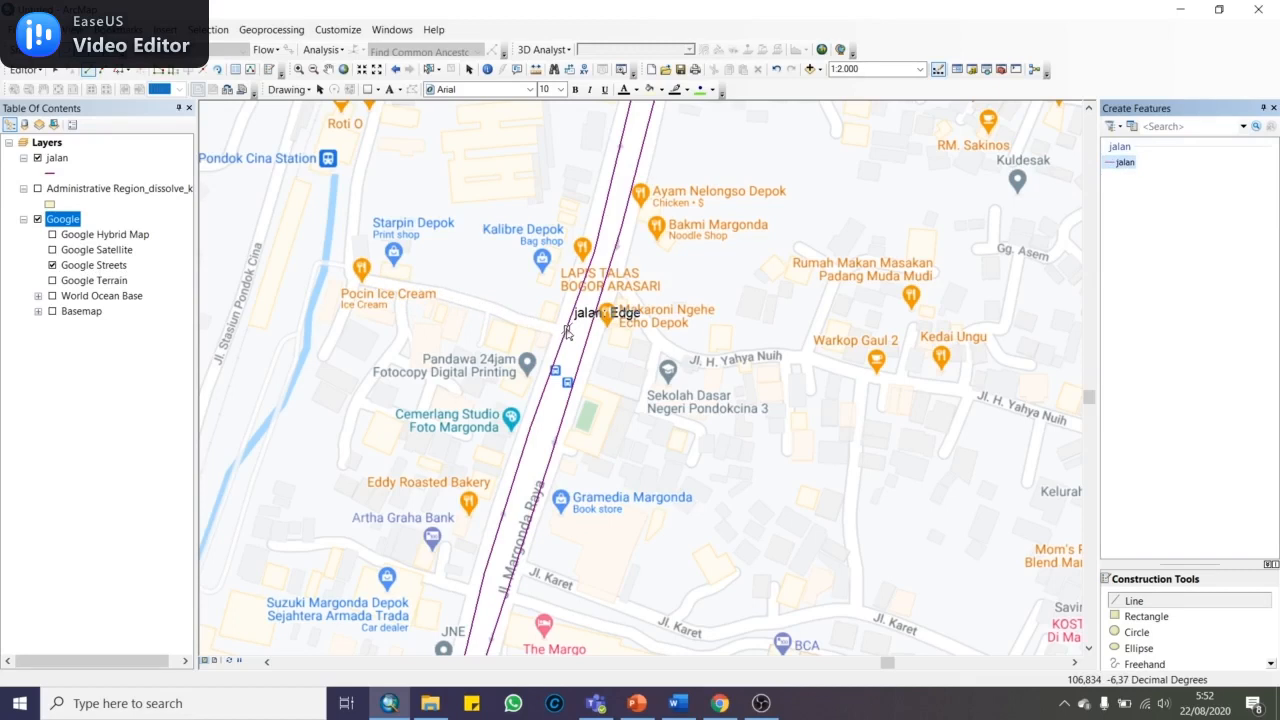
{"action": "left_click", "coordinate": [52, 265]}
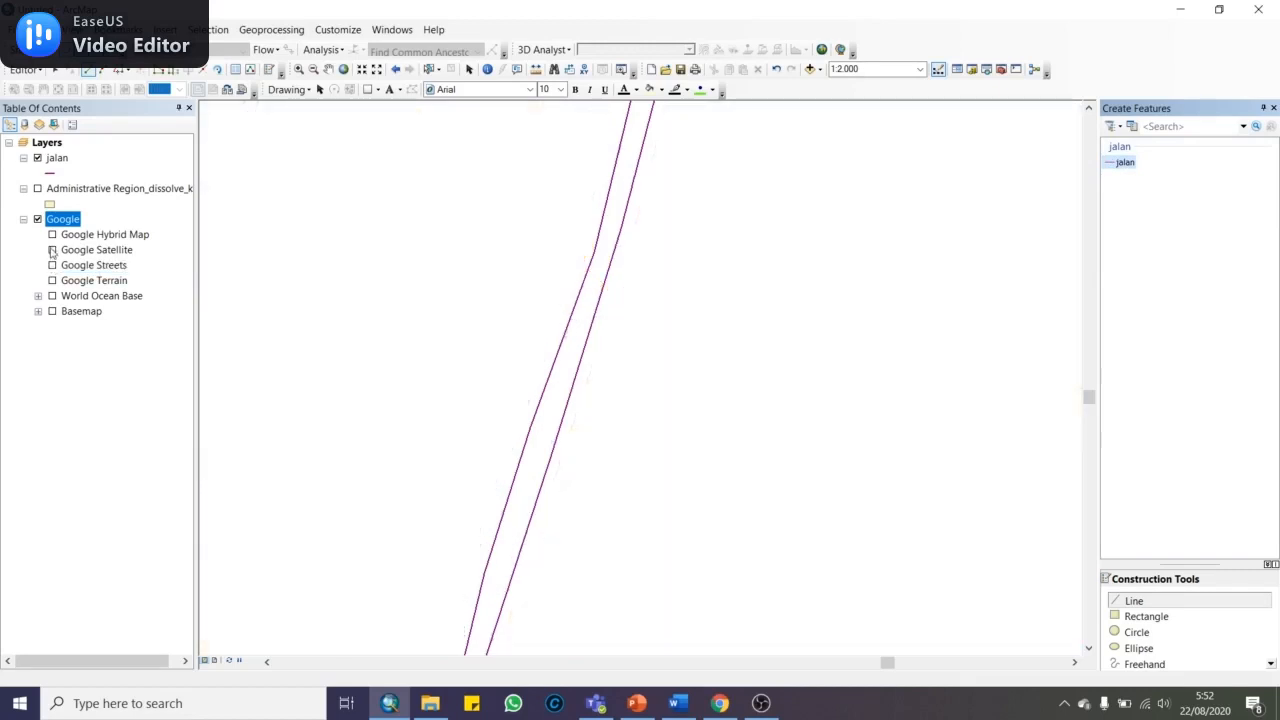
{"action": "left_click", "coordinate": [52, 250]}
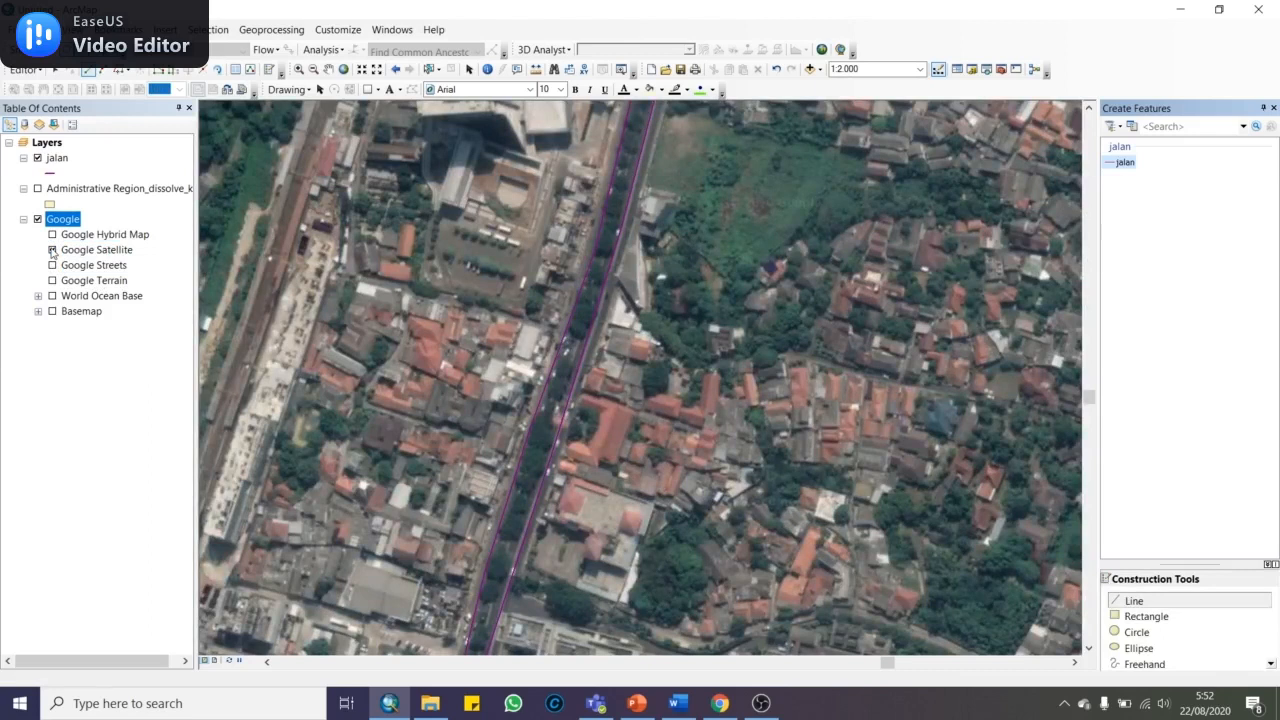
{"action": "left_click", "coordinate": [52, 250]}
{"action": "left_click", "coordinate": [52, 265]}
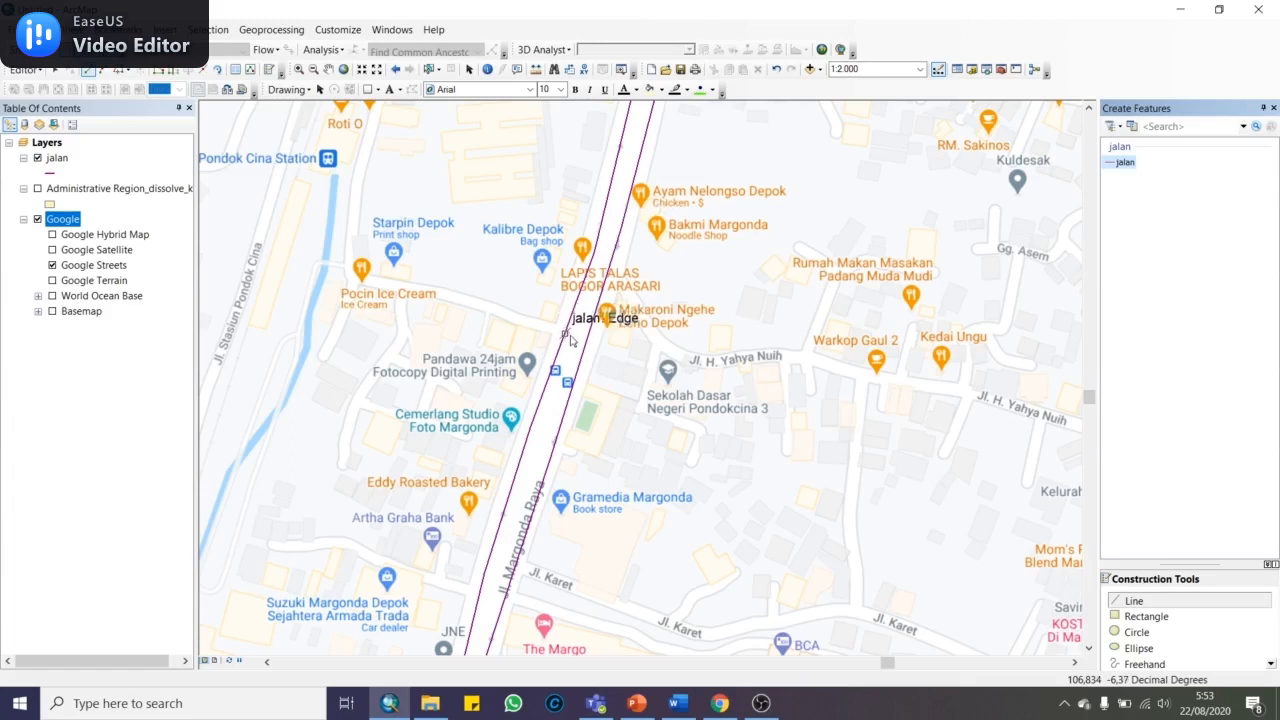
{"action": "left_click", "coordinate": [569, 333]}
{"action": "left_click", "coordinate": [515, 316]}
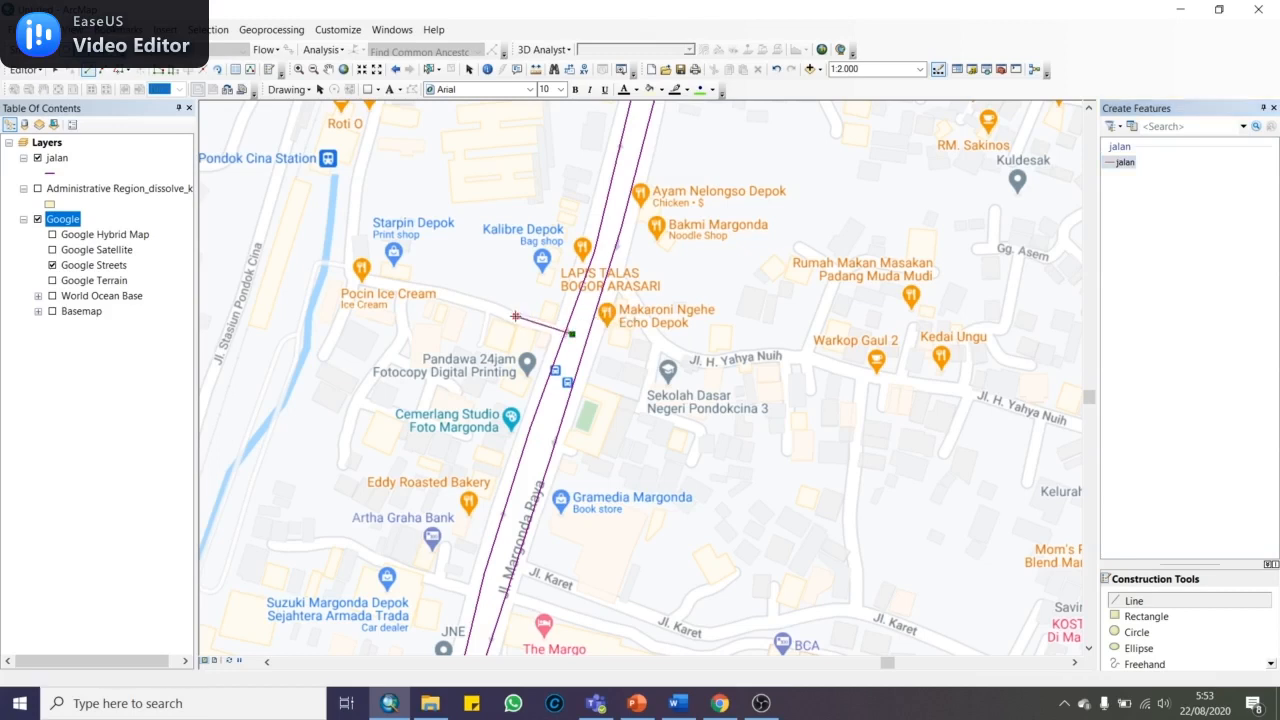
{"action": "left_click", "coordinate": [471, 299]}
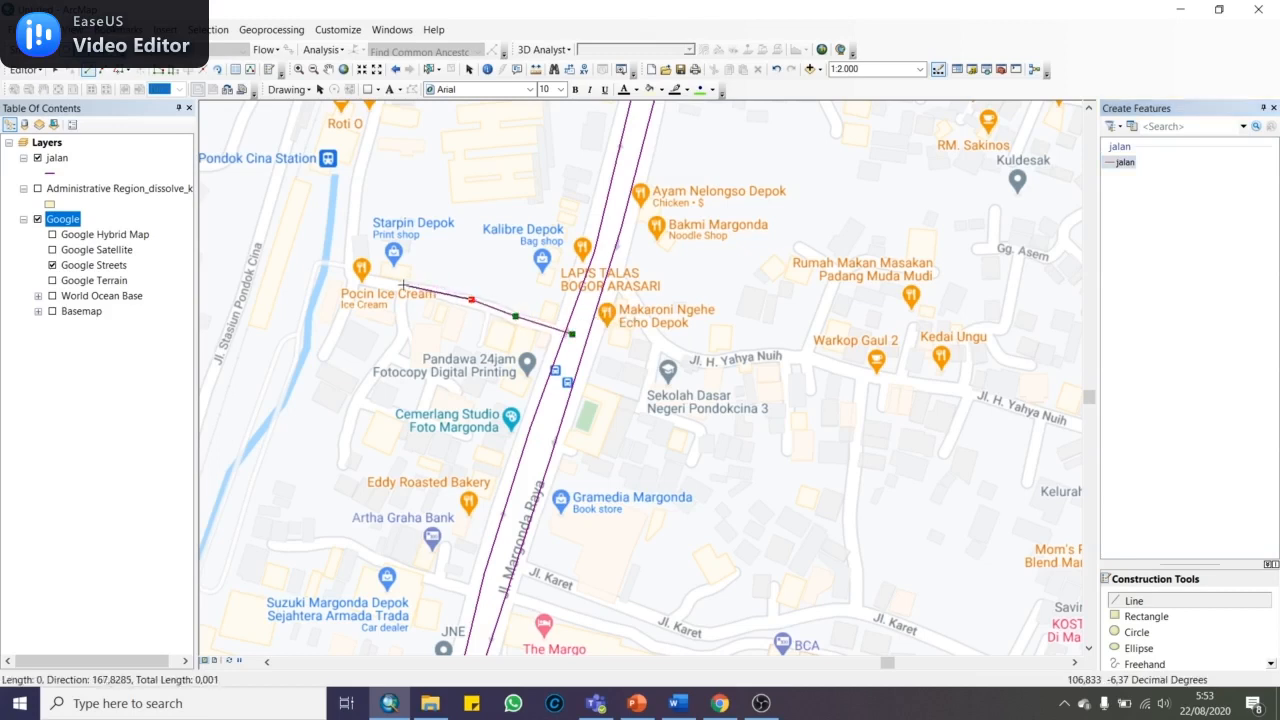
{"action": "left_click", "coordinate": [403, 285]}
{"action": "left_click", "coordinate": [352, 278]}
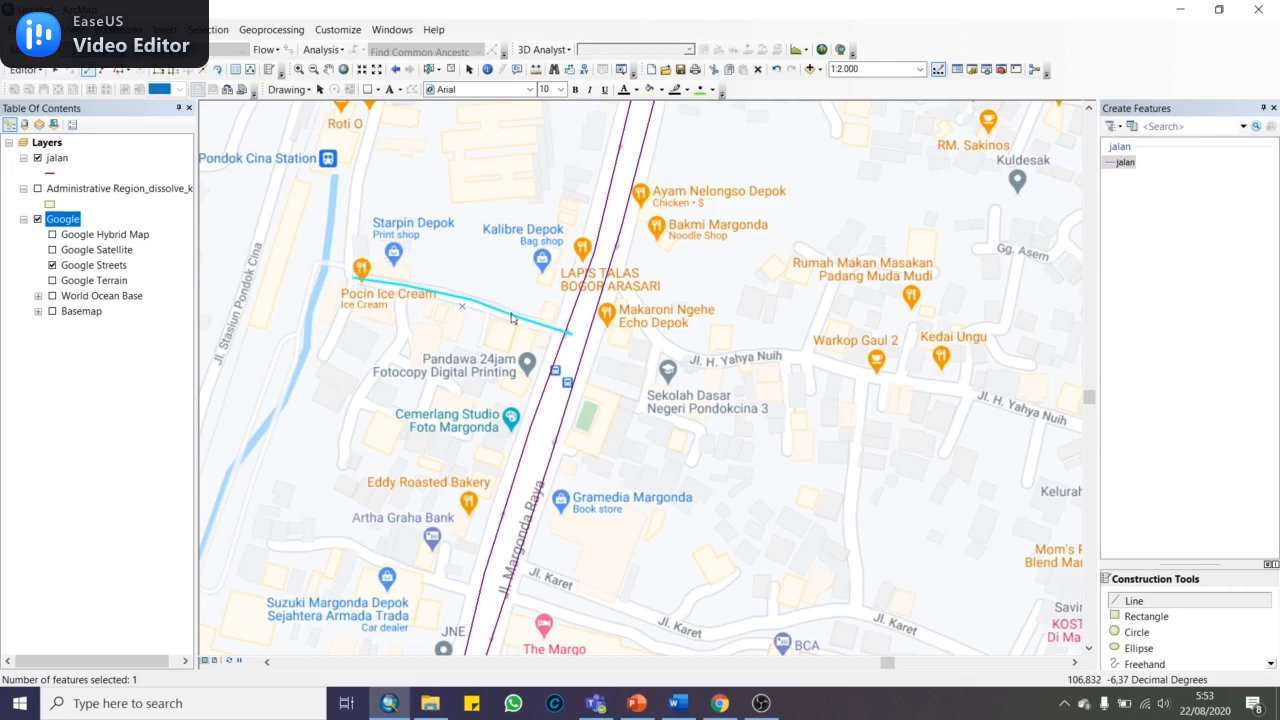
{"action": "key", "text": "Delete"}
Draw the side street as a jalan line from the edge of the western carriageway west to Pocin Ice Cream
{"action": "left_click", "coordinate": [566, 331]}
{"action": "left_click", "coordinate": [516, 317]}
{"action": "left_click", "coordinate": [467, 298]}
{"action": "left_click", "coordinate": [399, 286]}
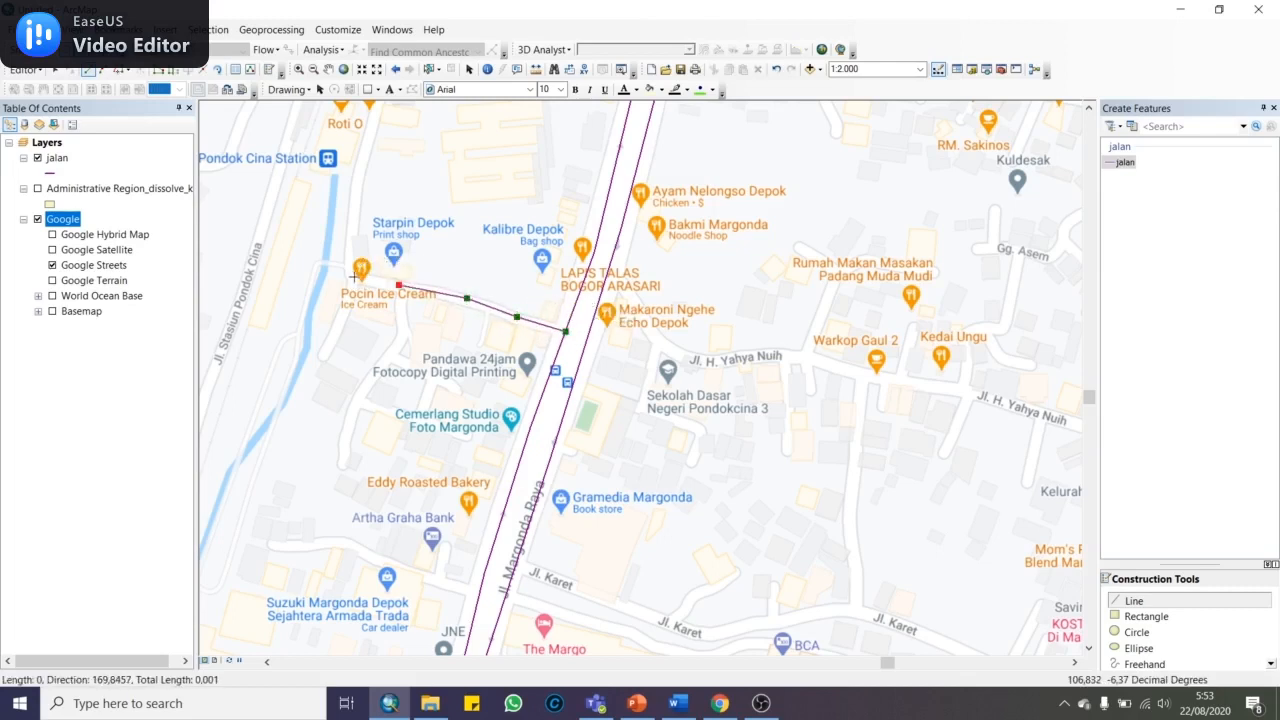
{"action": "double_click", "coordinate": [361, 274]}
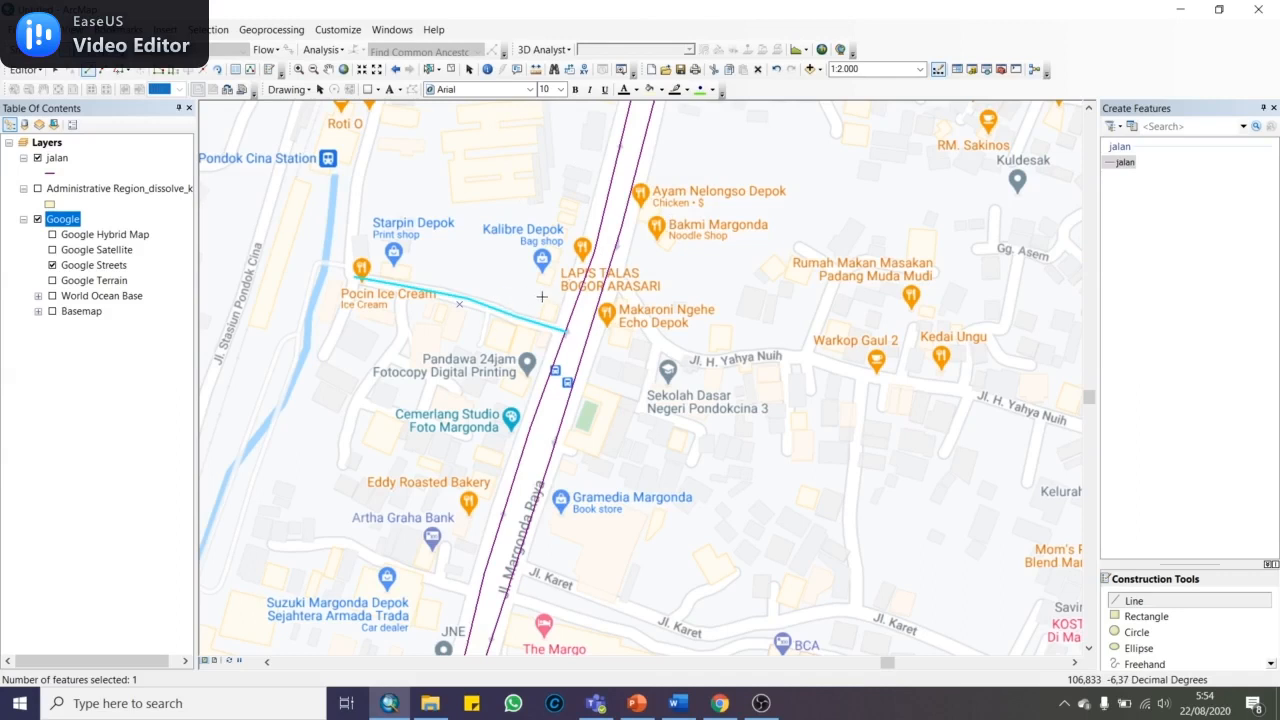
Select the western carriageway line and split it where the new side street meets it
{"action": "left_click", "coordinate": [55, 72]}
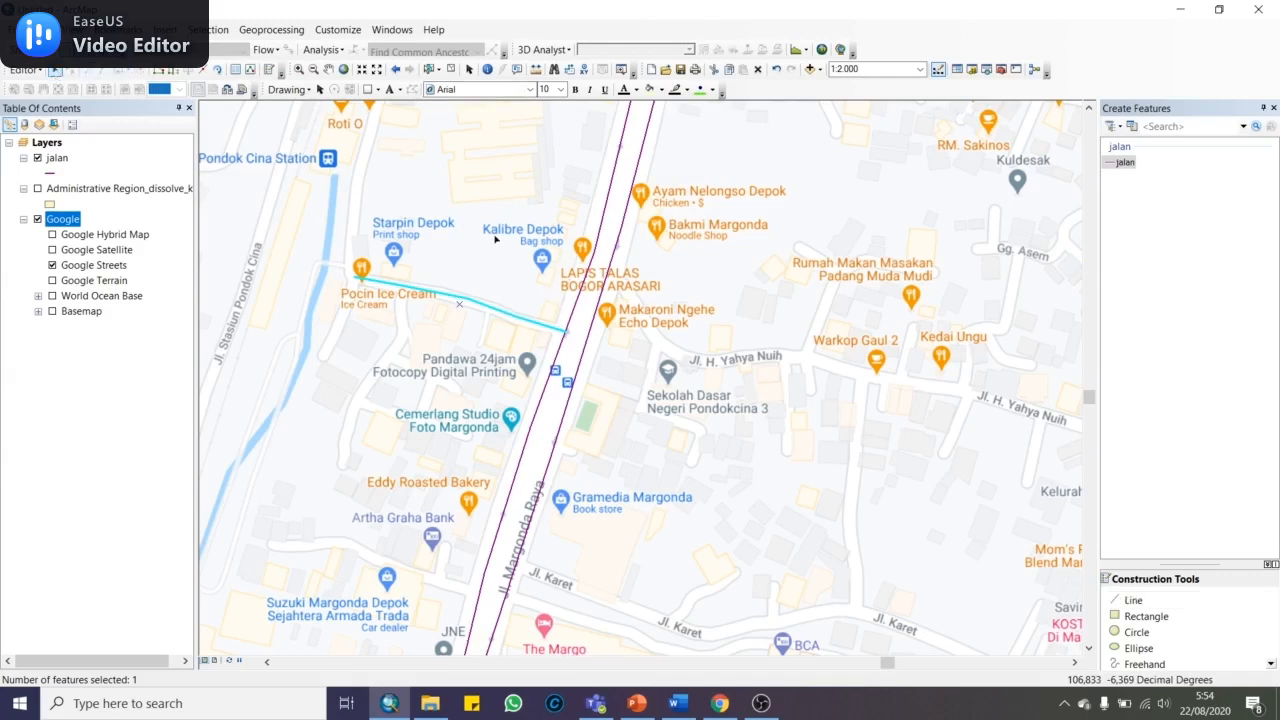
{"action": "left_click", "coordinate": [575, 332]}
{"action": "left_click", "coordinate": [549, 328]}
{"action": "left_click", "coordinate": [569, 345]}
{"action": "left_click_drag", "start_coordinate": [540, 292], "coordinate": [498, 345]}
{"action": "left_click", "coordinate": [576, 330]}
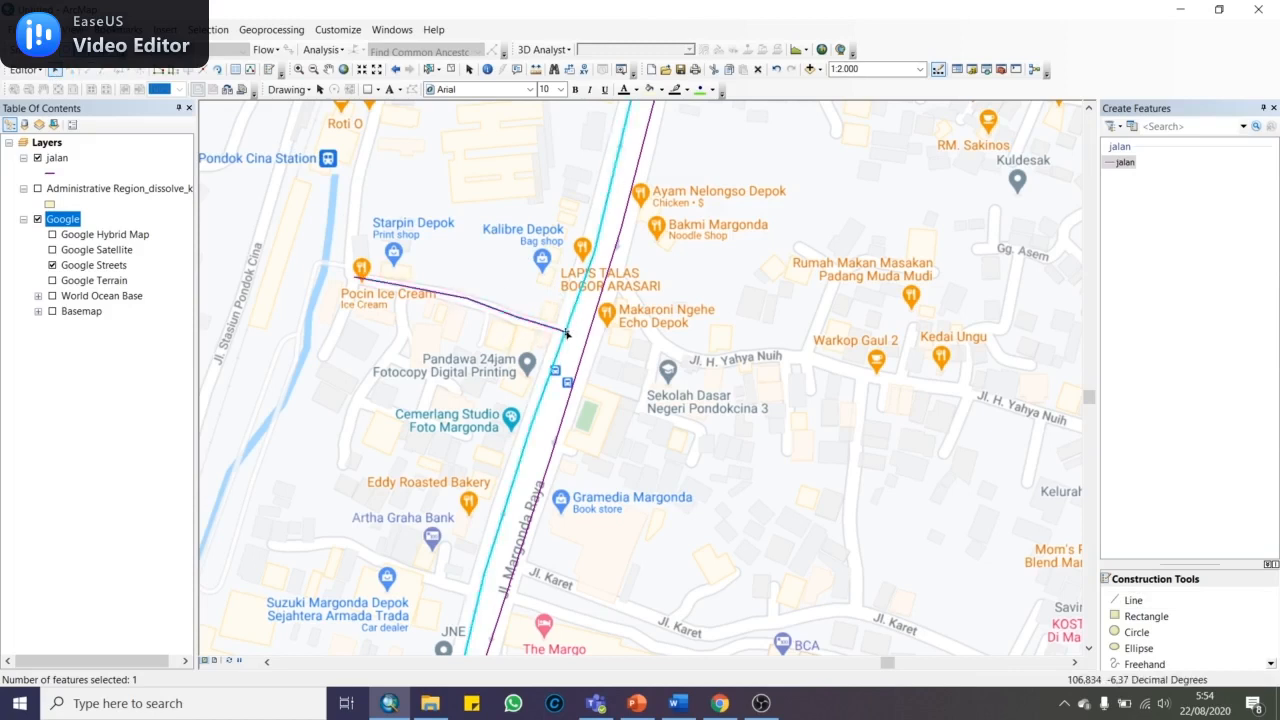
{"action": "scroll", "coordinate": [567, 340], "scroll_direction": "up", "scroll_amount": 3}
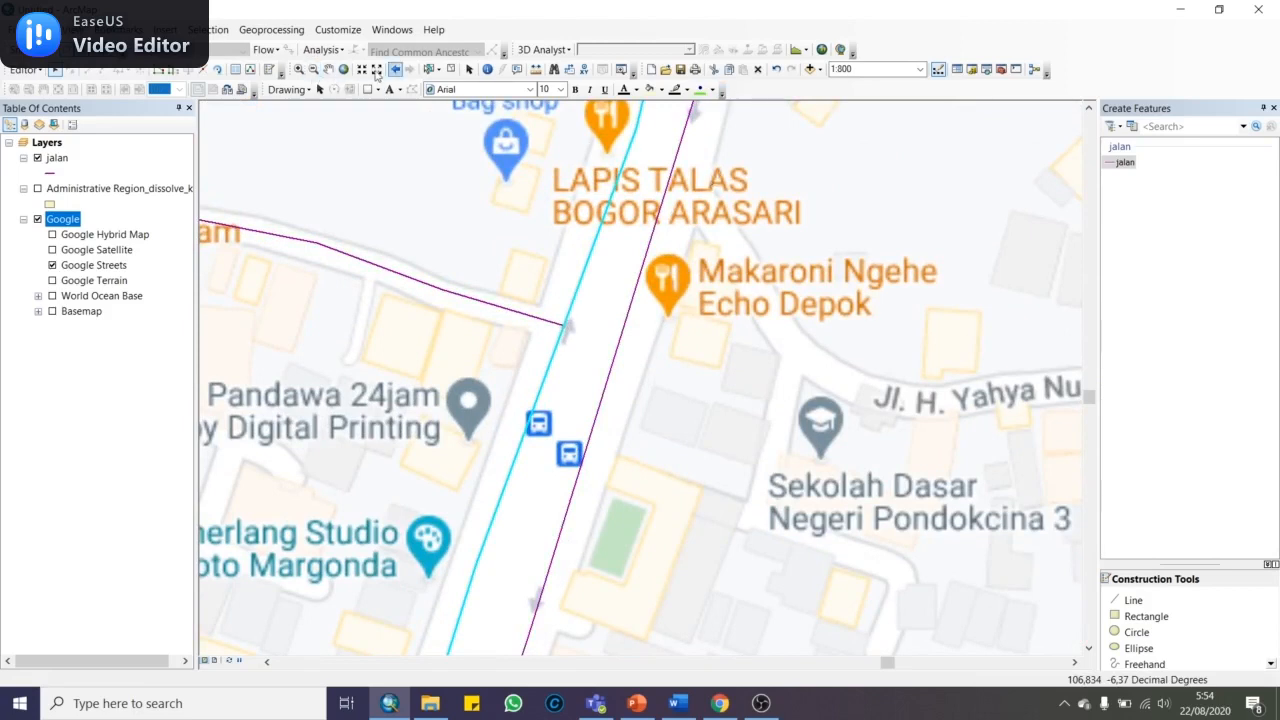
{"action": "left_click", "coordinate": [202, 69]}
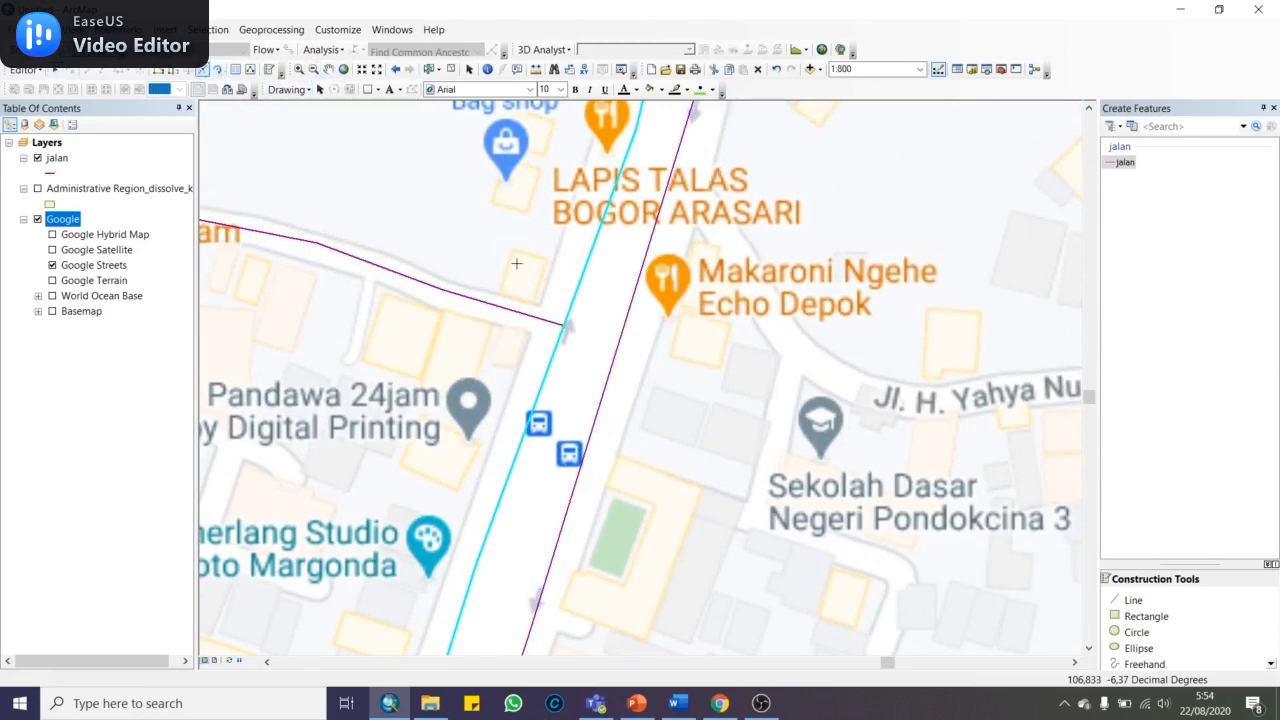
{"action": "left_click", "coordinate": [563, 325]}
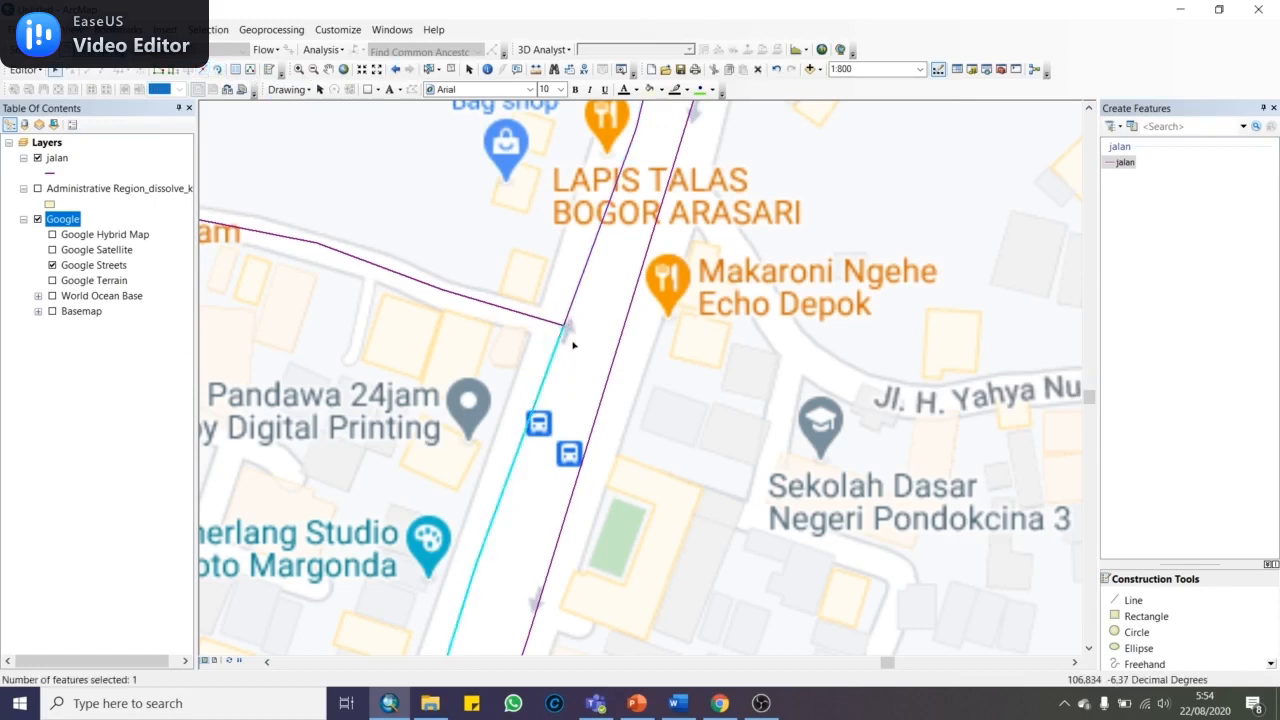
Select the western carriageway segments north and south of the side-street junction in turn to check the split, and clear the selection
{"action": "left_click_drag", "start_coordinate": [587, 304], "coordinate": [562, 296]}
{"action": "left_click_drag", "start_coordinate": [500, 295], "coordinate": [482, 336]}
{"action": "left_click_drag", "start_coordinate": [568, 354], "coordinate": [549, 384]}
{"action": "left_click_drag", "start_coordinate": [562, 292], "coordinate": [573, 347]}
{"action": "left_click", "coordinate": [553, 312]}
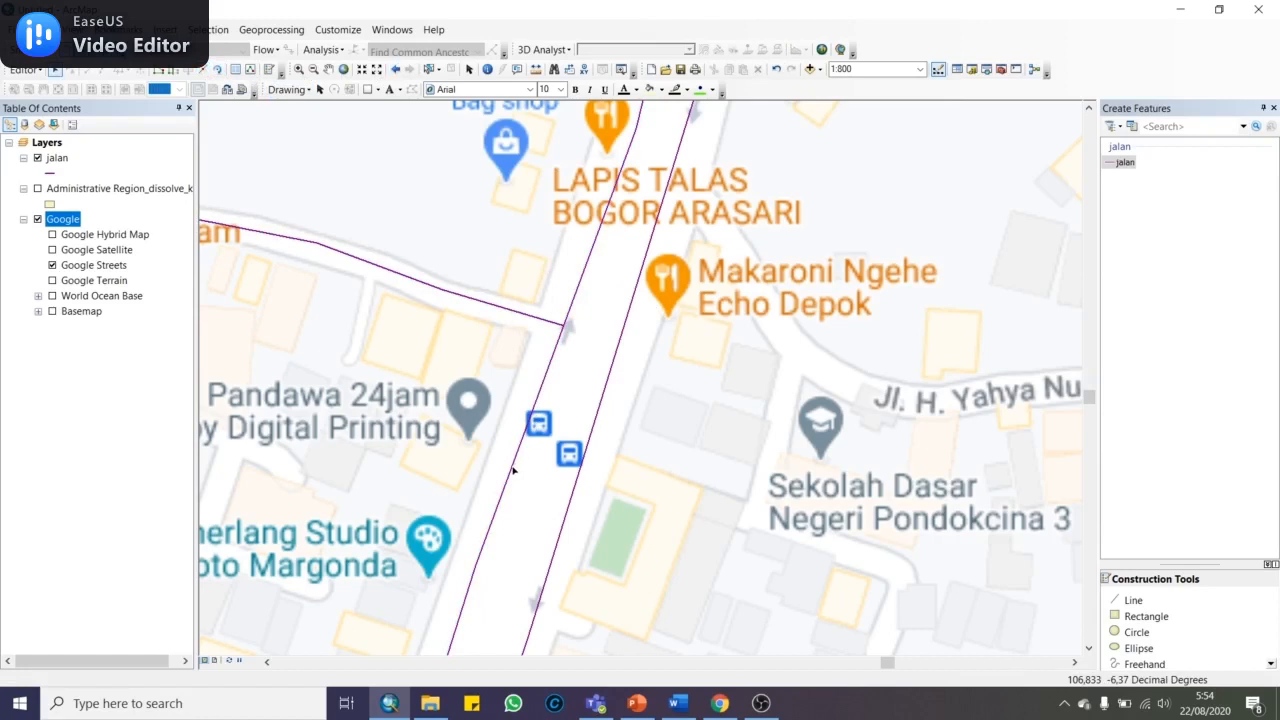
{"action": "scroll", "coordinate": [513, 468], "scroll_direction": "down", "scroll_amount": 3}
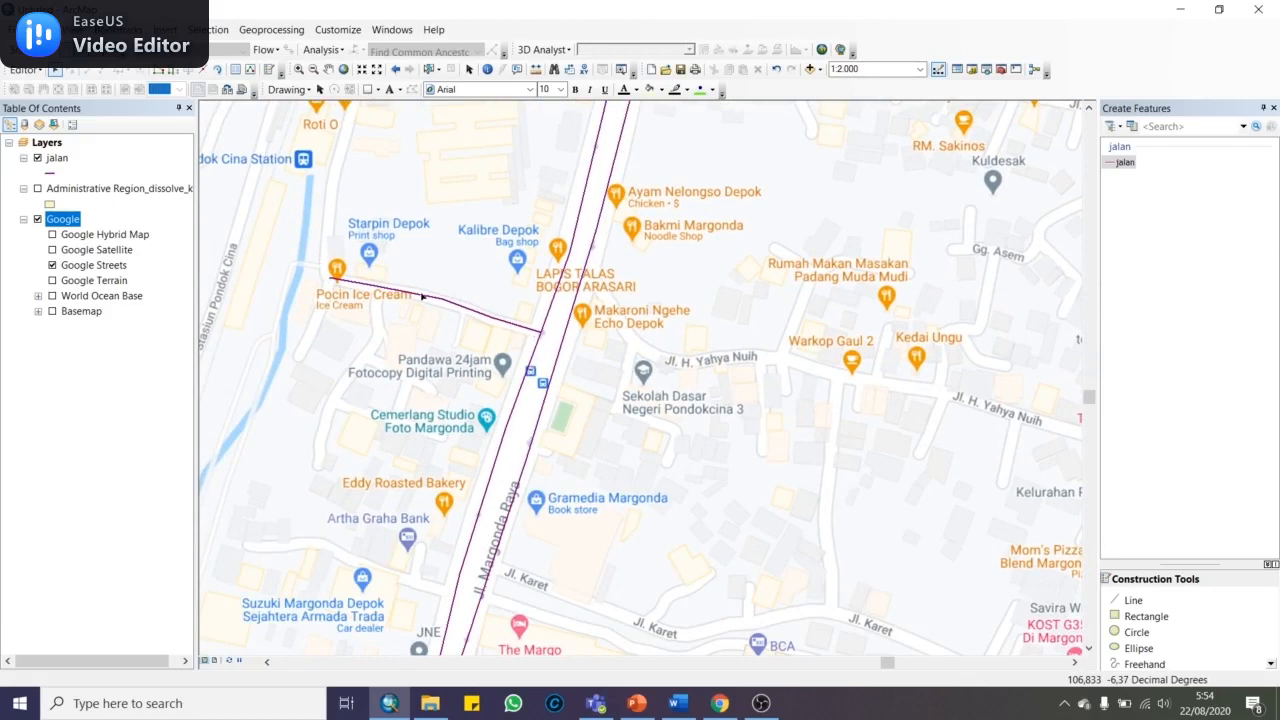
{"action": "left_click", "coordinate": [538, 338]}
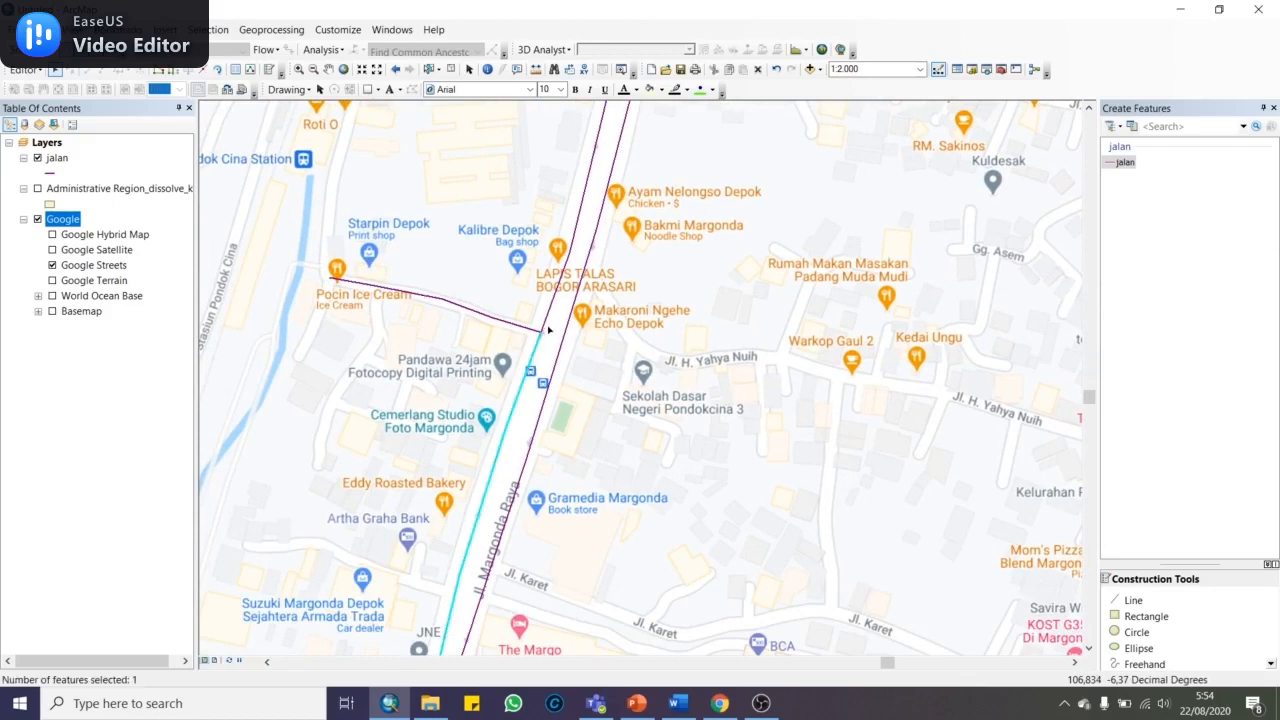
{"action": "left_click", "coordinate": [558, 332]}
{"action": "left_click", "coordinate": [530, 357]}
{"action": "left_click", "coordinate": [548, 318]}
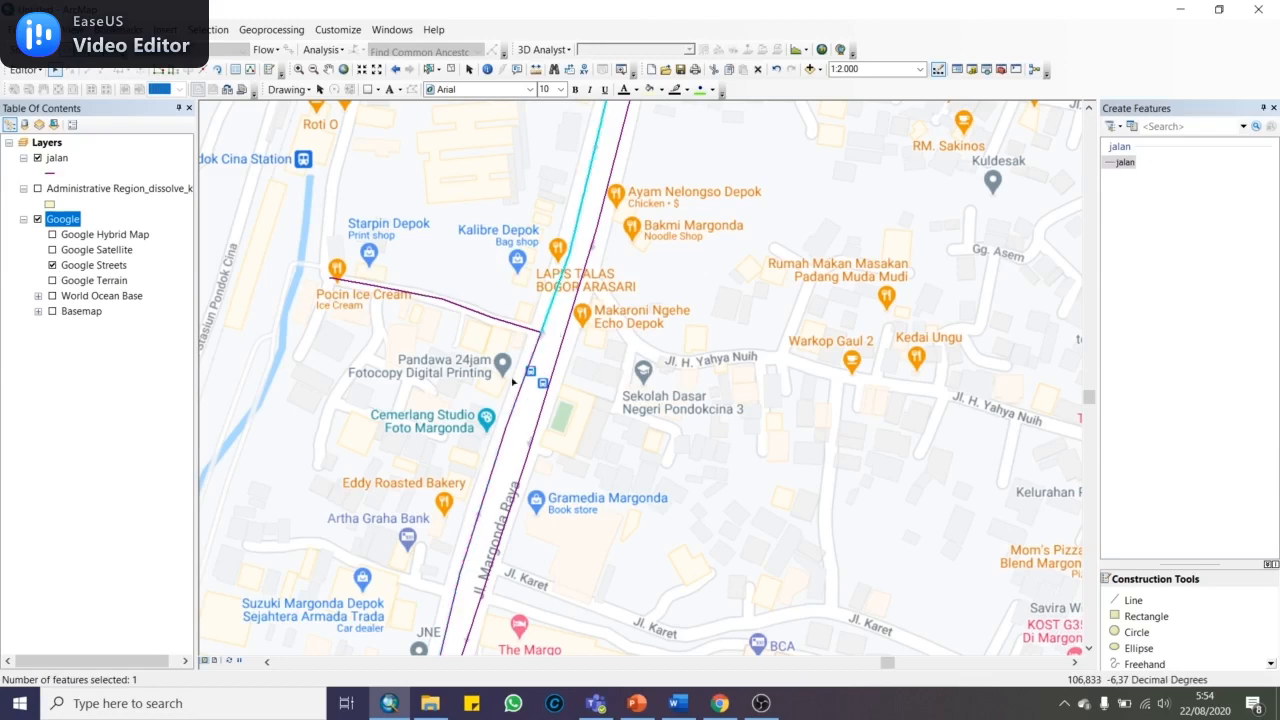
{"action": "left_click", "coordinate": [473, 551]}
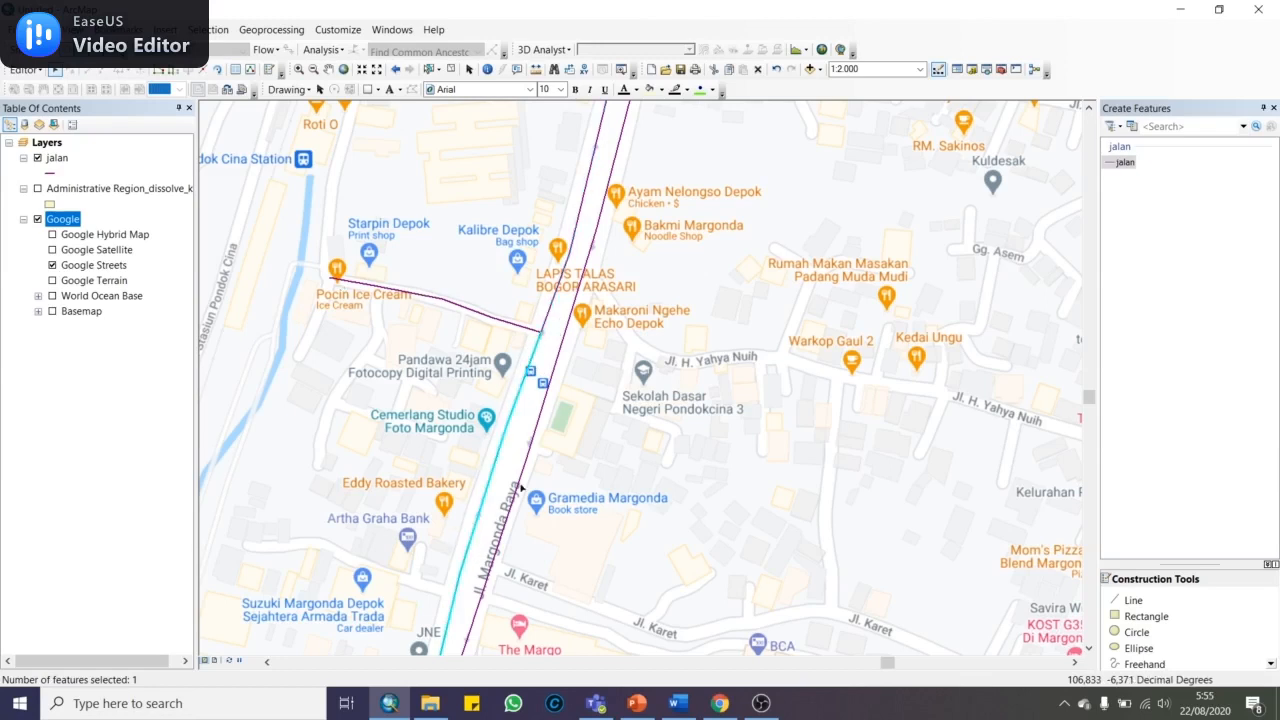
{"action": "left_click", "coordinate": [700, 342]}
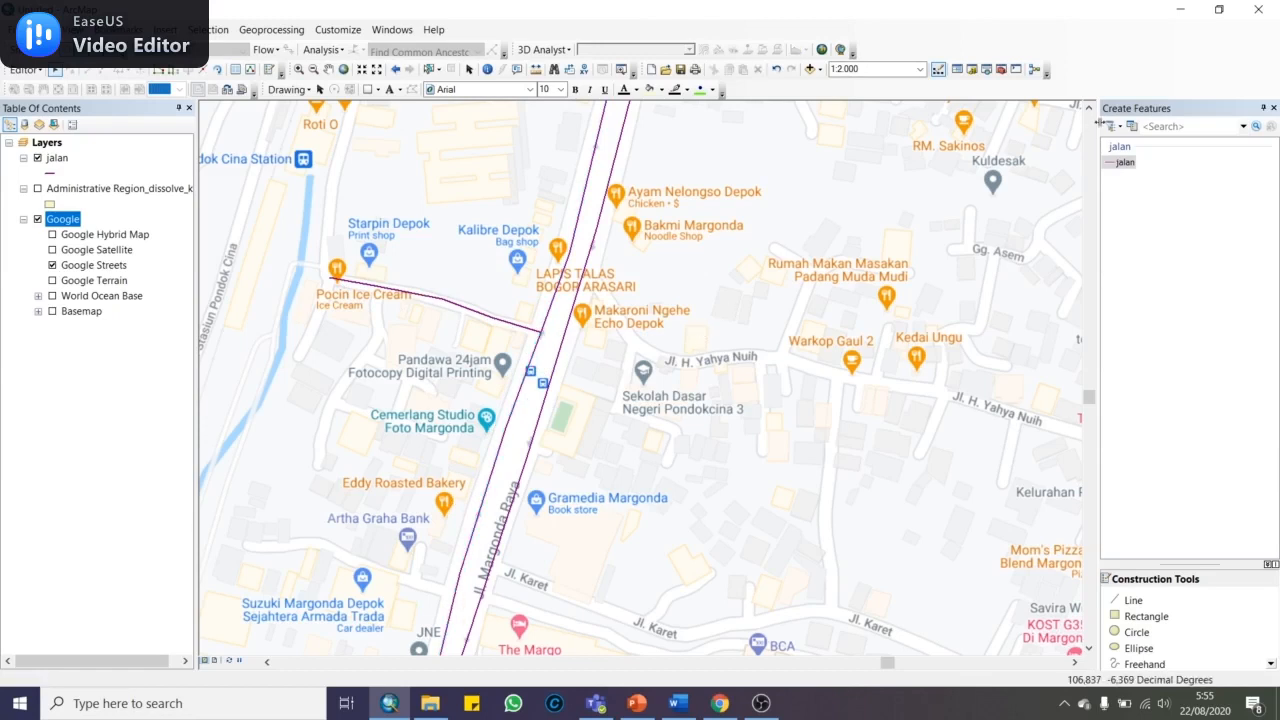
Draw a jalan line along the lane branching south from the side street near Pocin Ice Cream, ending at its bend
{"action": "left_click", "coordinate": [1126, 163]}
{"action": "scroll", "coordinate": [350, 326], "scroll_direction": "down", "scroll_amount": 1}
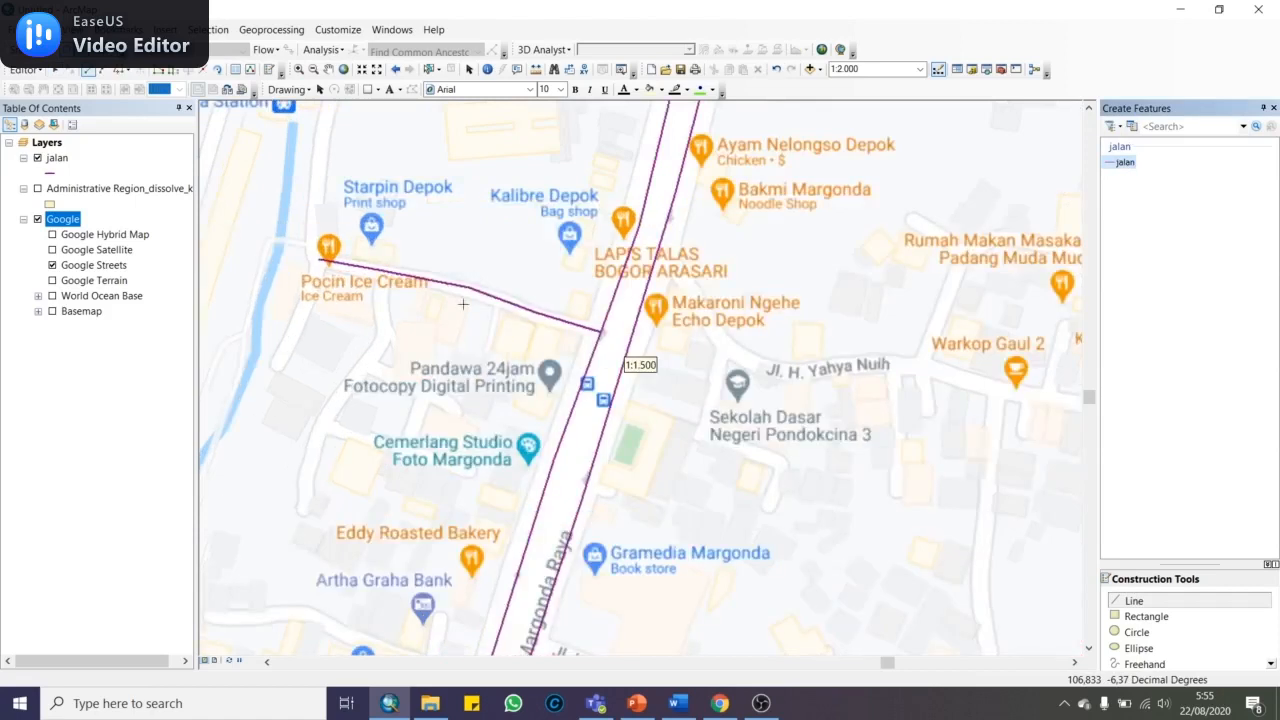
{"action": "left_click", "coordinate": [385, 272]}
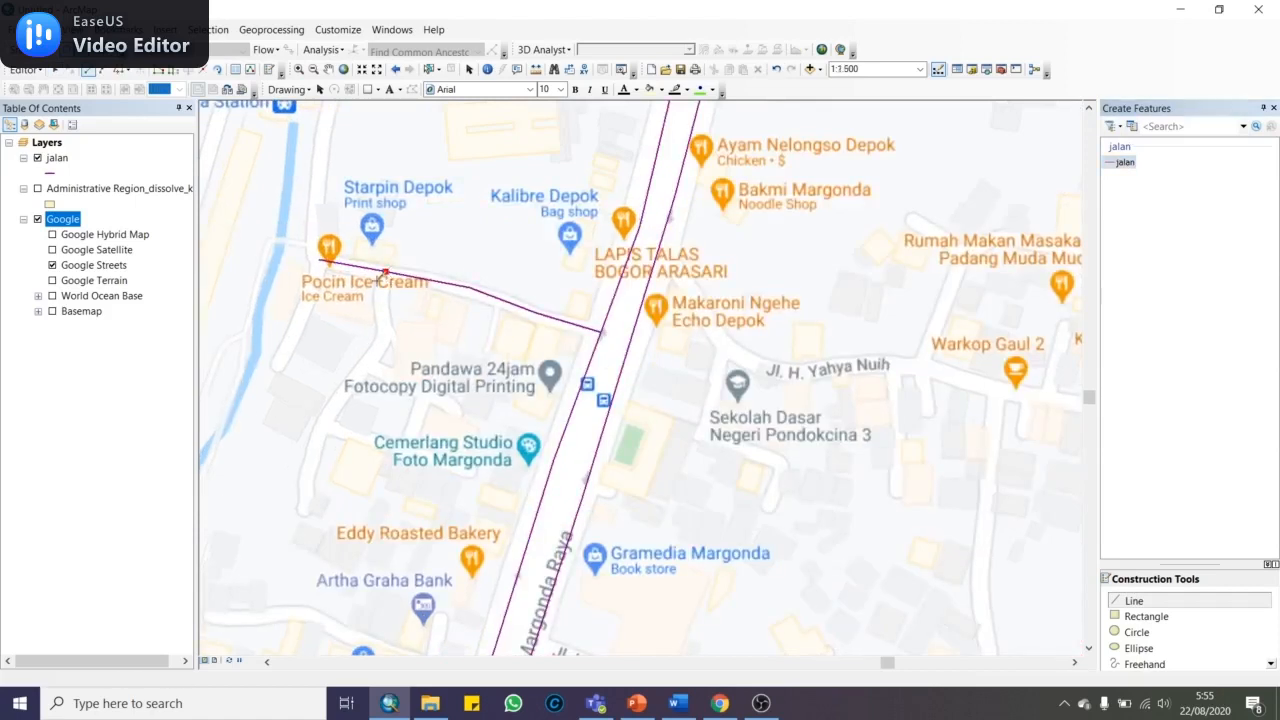
{"action": "left_click", "coordinate": [380, 293]}
{"action": "left_click", "coordinate": [381, 324]}
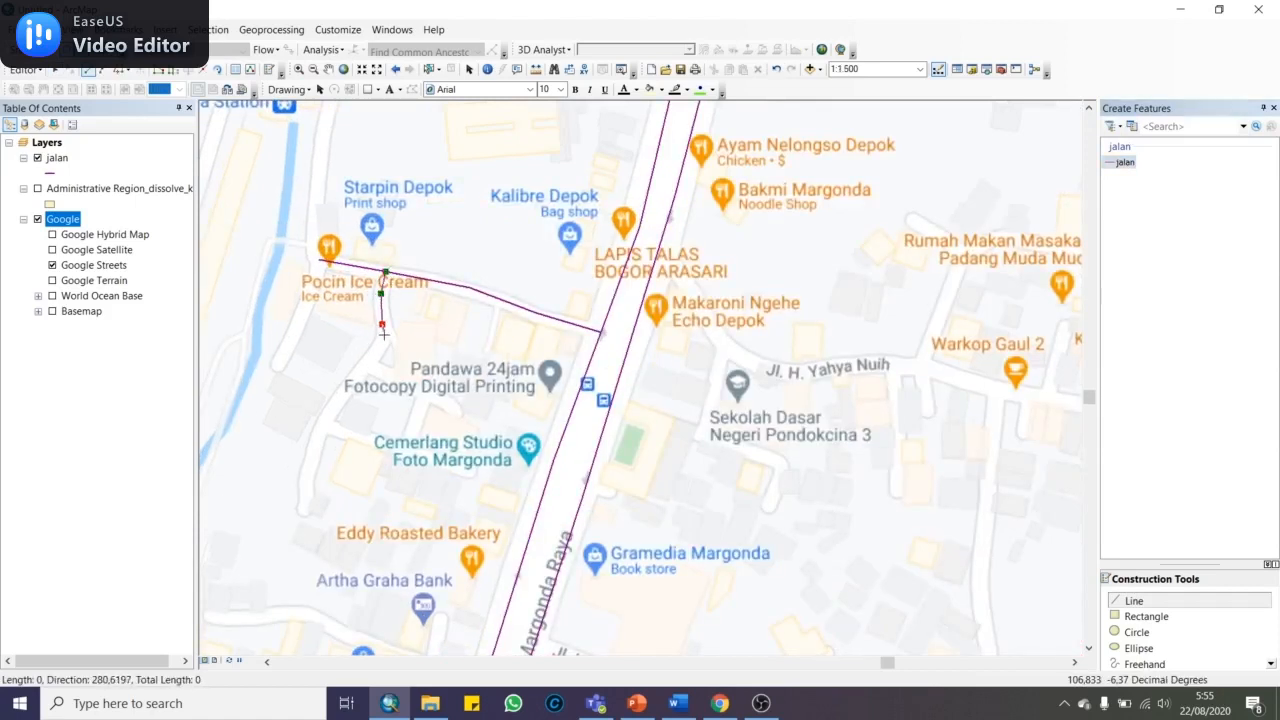
{"action": "left_click", "coordinate": [383, 344]}
{"action": "double_click", "coordinate": [369, 363]}
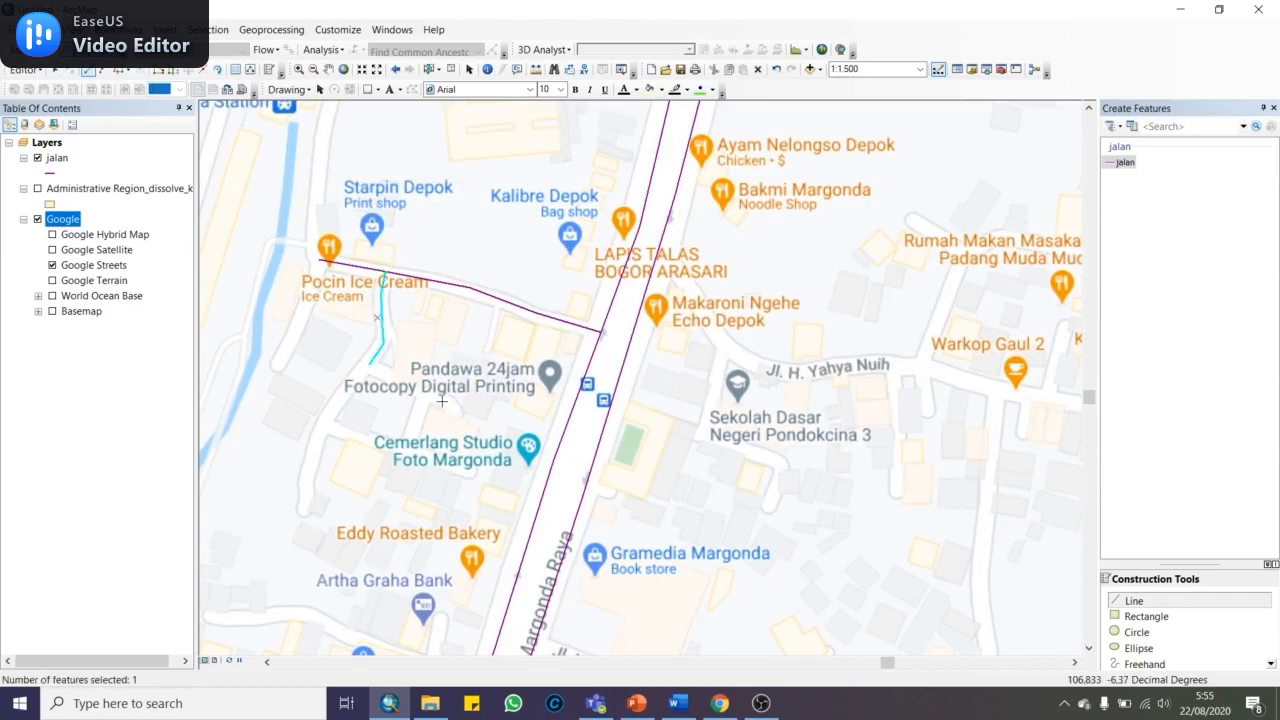
Draw the lane from the bend southeast to the fork below Pandawa 24jam, and its southern branch from Cemerlang Studio to that fork
{"action": "left_click", "coordinate": [369, 363]}
{"action": "left_click", "coordinate": [397, 377]}
{"action": "left_click", "coordinate": [419, 389]}
{"action": "double_click", "coordinate": [421, 390]}
{"action": "left_click", "coordinate": [408, 445]}
{"action": "left_click", "coordinate": [414, 419]}
{"action": "double_click", "coordinate": [426, 395]}
Draw the fork's short southeastern branch and the lane along Cemerlang Studio Foto Margonda that joins the southern branch's lower end
{"action": "left_click", "coordinate": [458, 414]}
{"action": "left_click", "coordinate": [443, 404]}
{"action": "left_click", "coordinate": [426, 394]}
{"action": "double_click", "coordinate": [426, 394]}
{"action": "left_click", "coordinate": [470, 468]}
{"action": "double_click", "coordinate": [407, 442]}
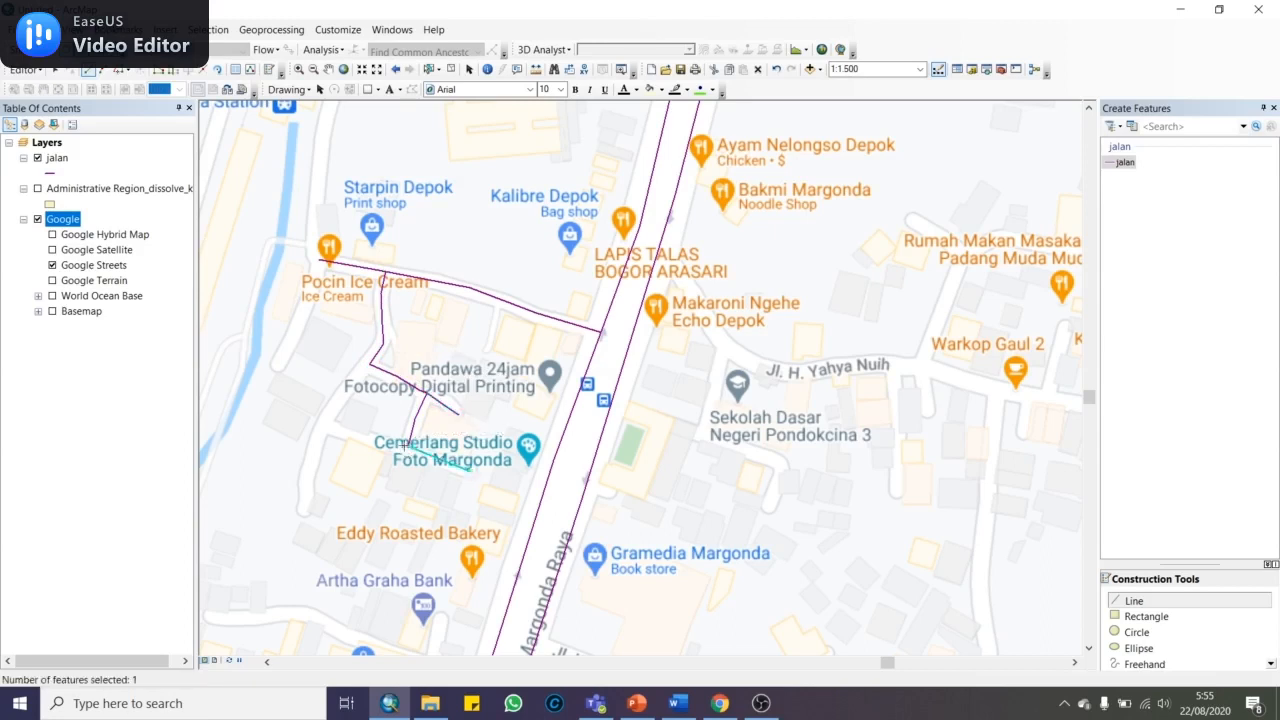
Draw the lane running west from the Cemerlang Studio junction to its corner, and the lane leading south from that corner
{"action": "left_click", "coordinate": [407, 442]}
{"action": "double_click", "coordinate": [325, 427]}
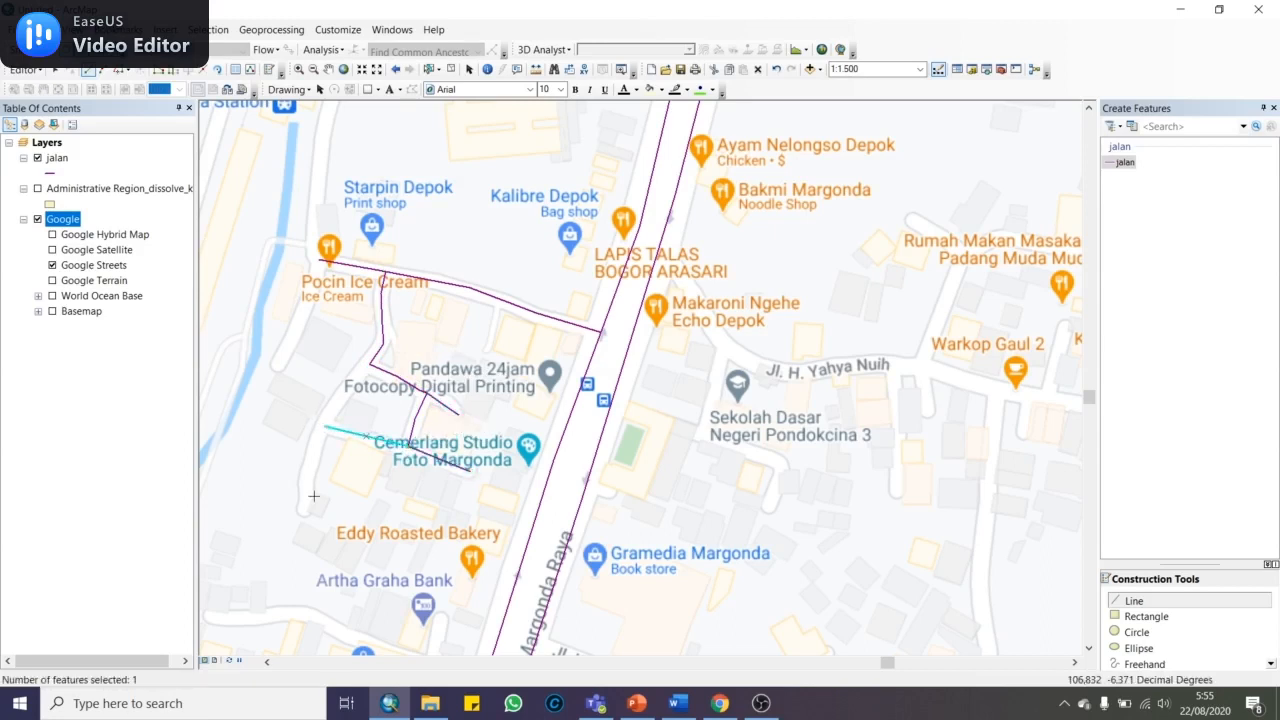
{"action": "left_click", "coordinate": [304, 508]}
{"action": "double_click", "coordinate": [325, 427]}
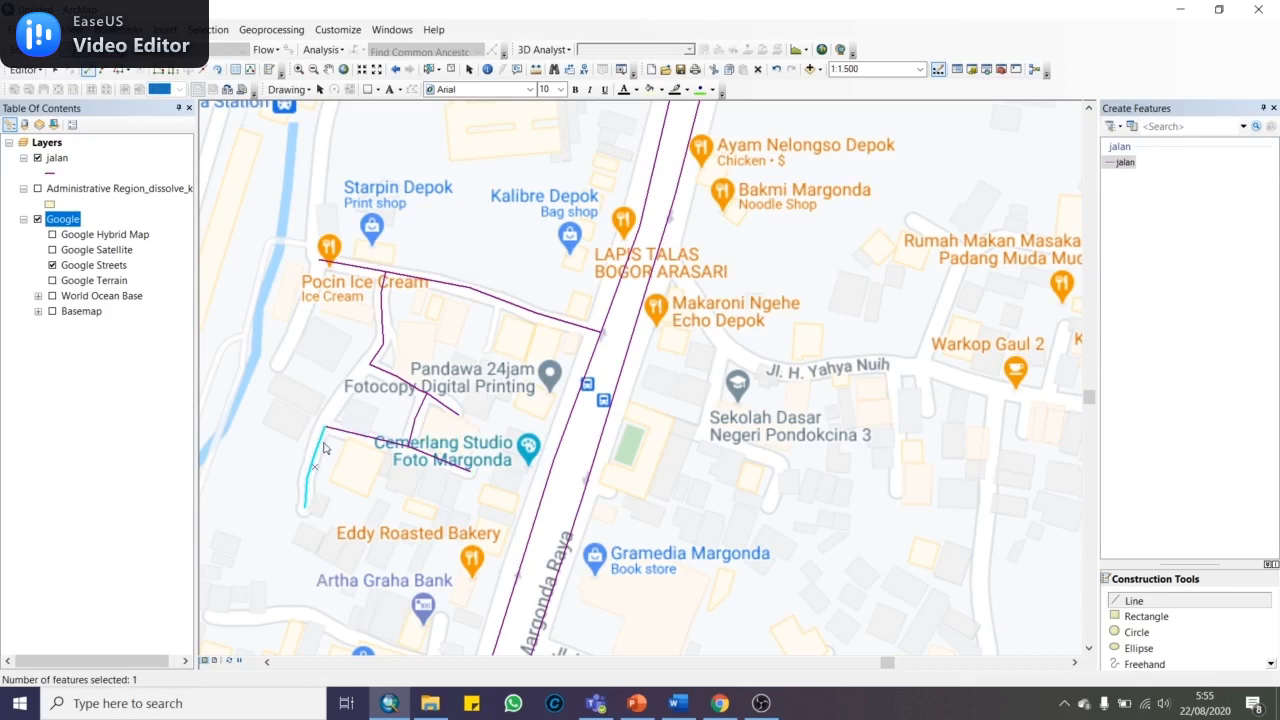
Draw the link from that corner northeast to the bend, and the lane running southwest from the side street's end at Pocin Ice Cream
{"action": "left_click", "coordinate": [325, 427]}
{"action": "double_click", "coordinate": [369, 365]}
{"action": "left_click", "coordinate": [277, 362]}
{"action": "double_click", "coordinate": [316, 261]}
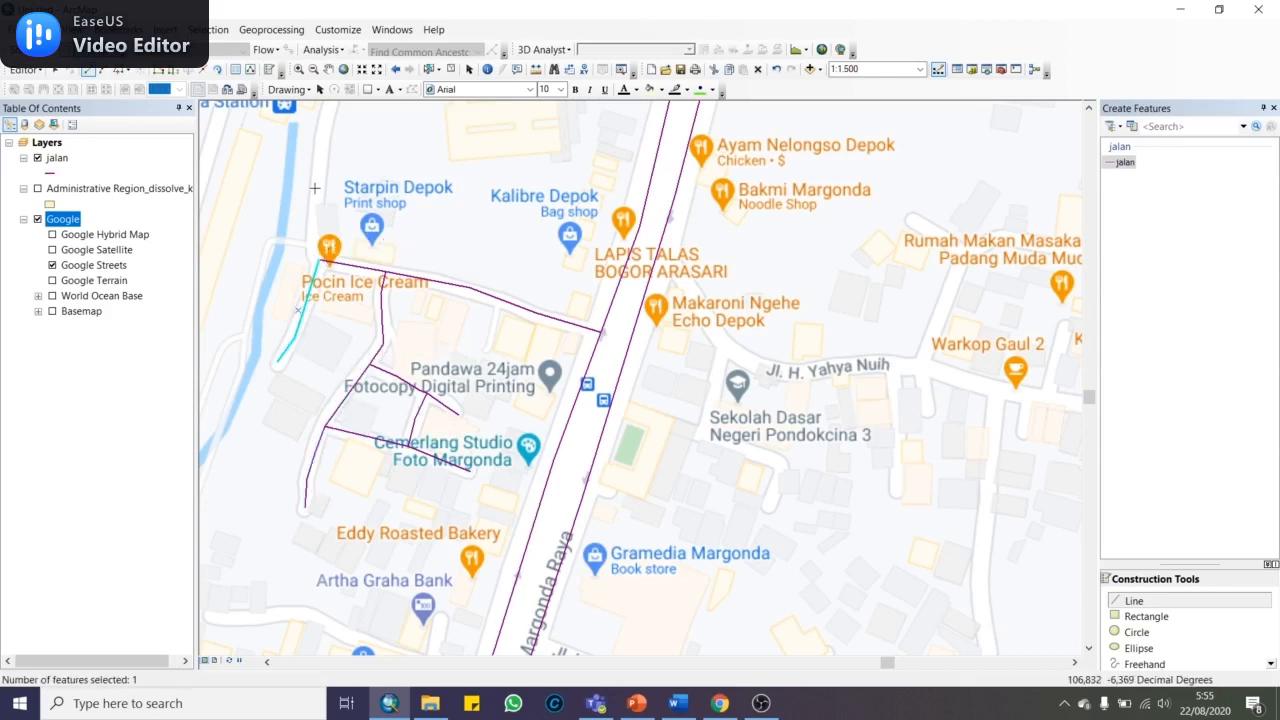
Draw the long lane east of Pondok Cina Station, from near Soto Ayam Lamongan down to the side street's end at Pocin Ice Cream
{"action": "key", "text": "Up"}
{"action": "left_click", "coordinate": [356, 148]}
{"action": "left_click", "coordinate": [352, 197]}
{"action": "left_click", "coordinate": [318, 330]}
{"action": "double_click", "coordinate": [316, 437]}
{"action": "scroll", "coordinate": [462, 305], "scroll_direction": "down", "scroll_amount": 2}
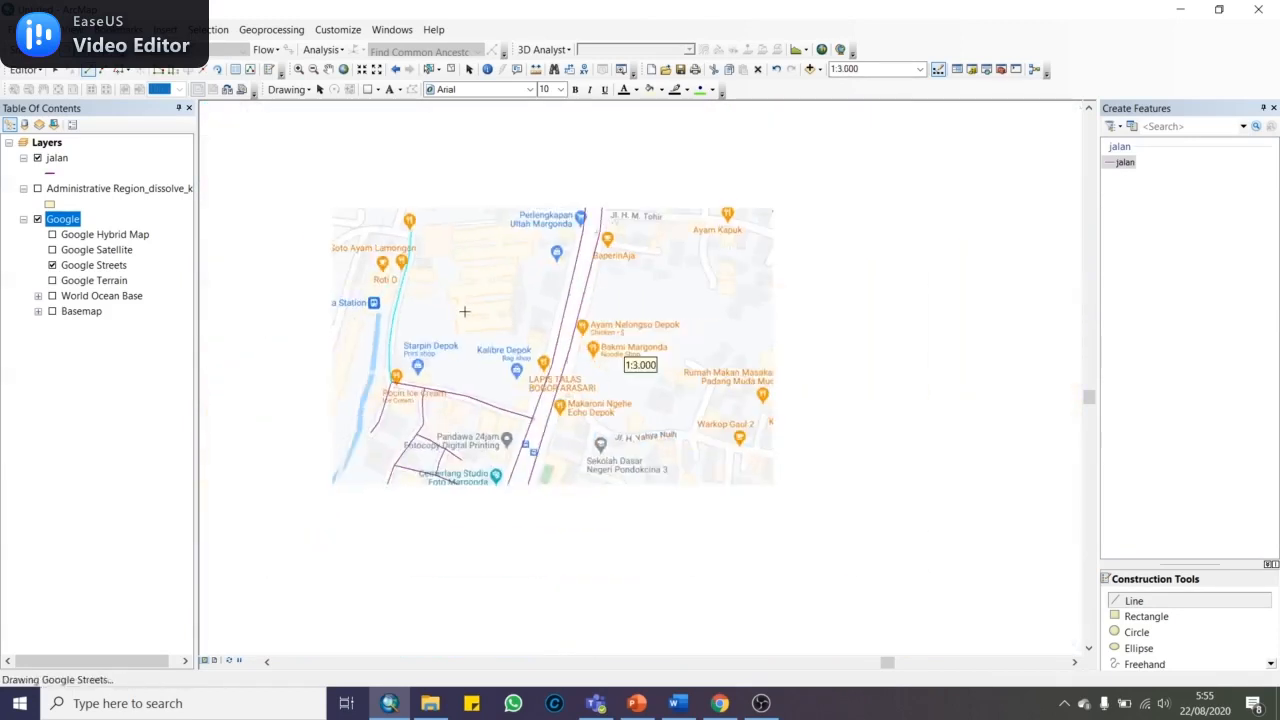
{"action": "scroll", "coordinate": [482, 408], "scroll_direction": "up", "scroll_amount": 1}
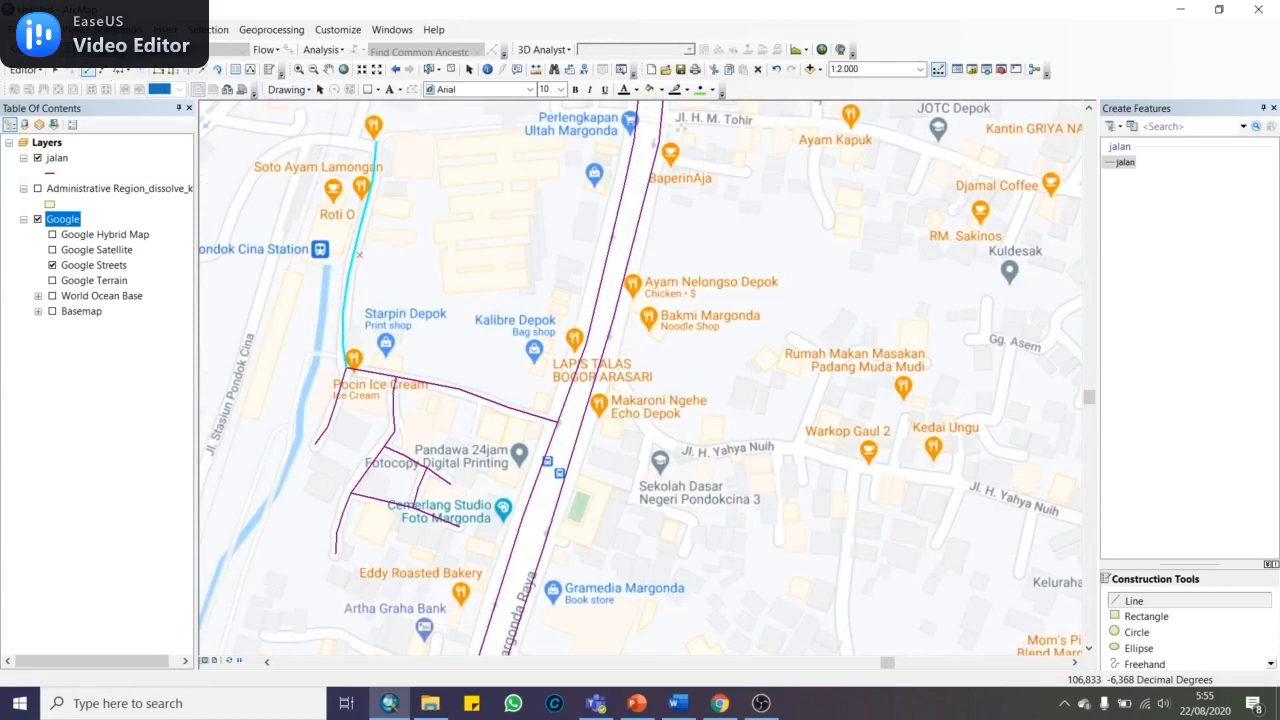
Select individual lane segments around Pocin Ice Cream and Cemerlang Studio to check their extents, and clear the selection
{"action": "left_click", "coordinate": [57, 70]}
{"action": "left_click", "coordinate": [370, 392]}
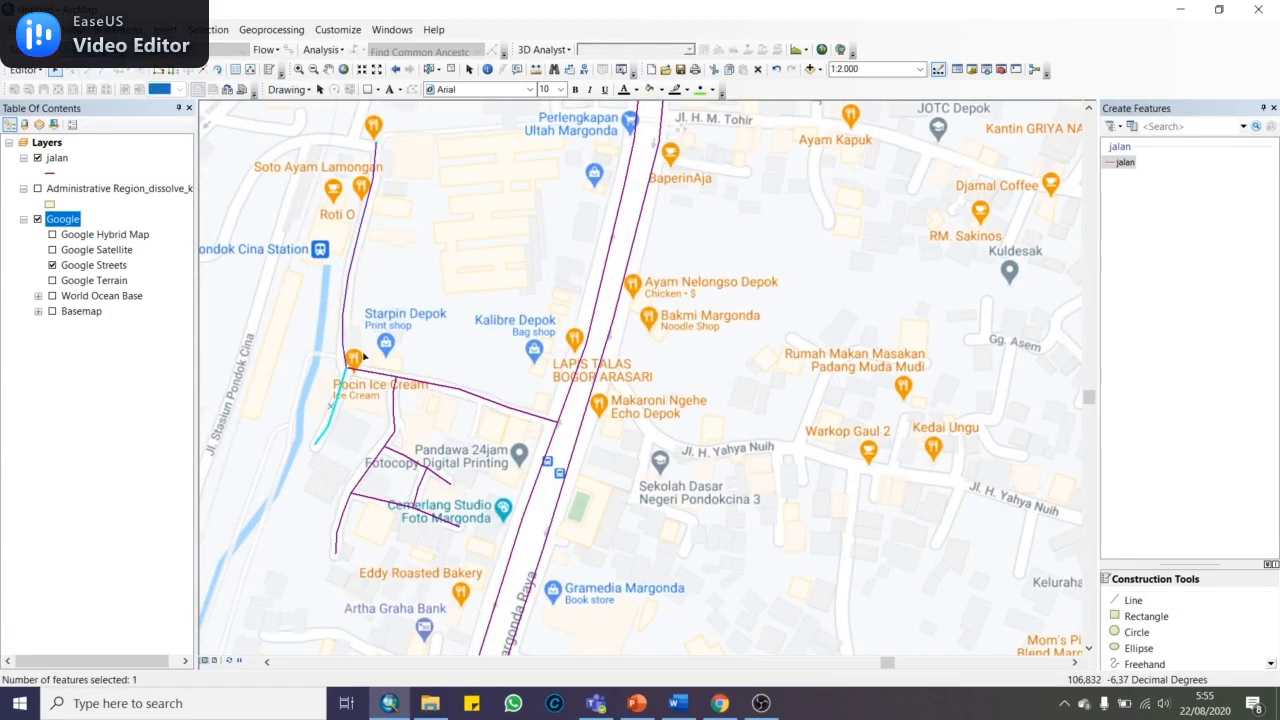
{"action": "left_click", "coordinate": [392, 412]}
{"action": "left_click", "coordinate": [437, 474]}
{"action": "left_click", "coordinate": [431, 504]}
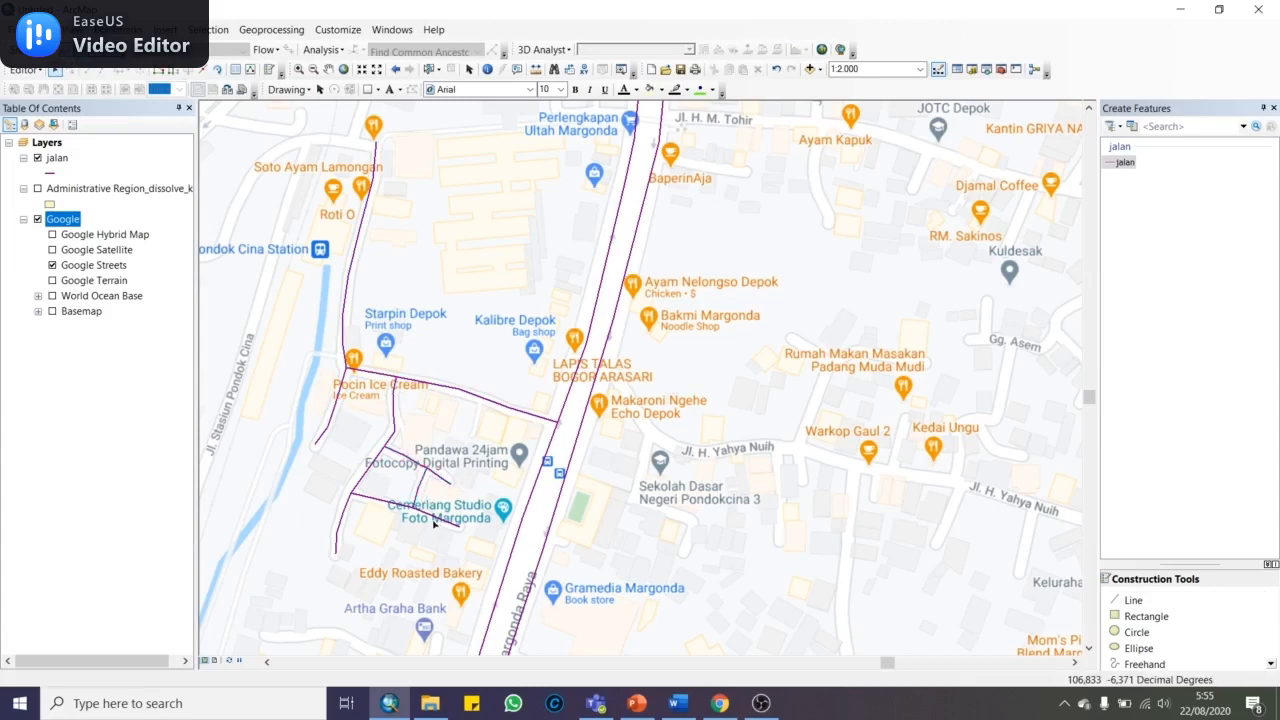
{"action": "left_click", "coordinate": [708, 422]}
Draw the northern carriageway of Jl. Tol Cinere - Jagorawi as a jalan line from east to west across Jl. Margonda Raya
{"action": "left_click", "coordinate": [1123, 164]}
{"action": "left_click_drag", "start_coordinate": [793, 271], "coordinate": [776, 416]}
{"action": "key", "text": "Down"}
{"action": "key", "text": "Down"}
{"action": "key", "text": "Down"}
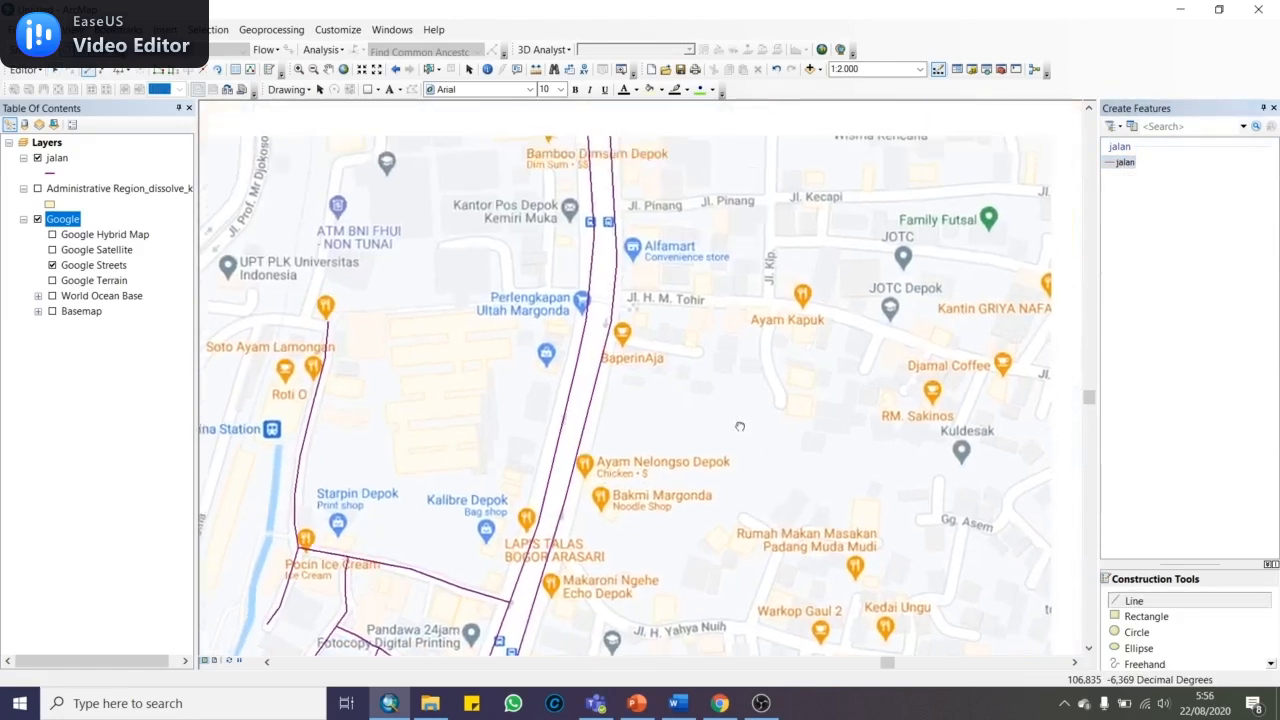
{"action": "key", "text": "Down"}
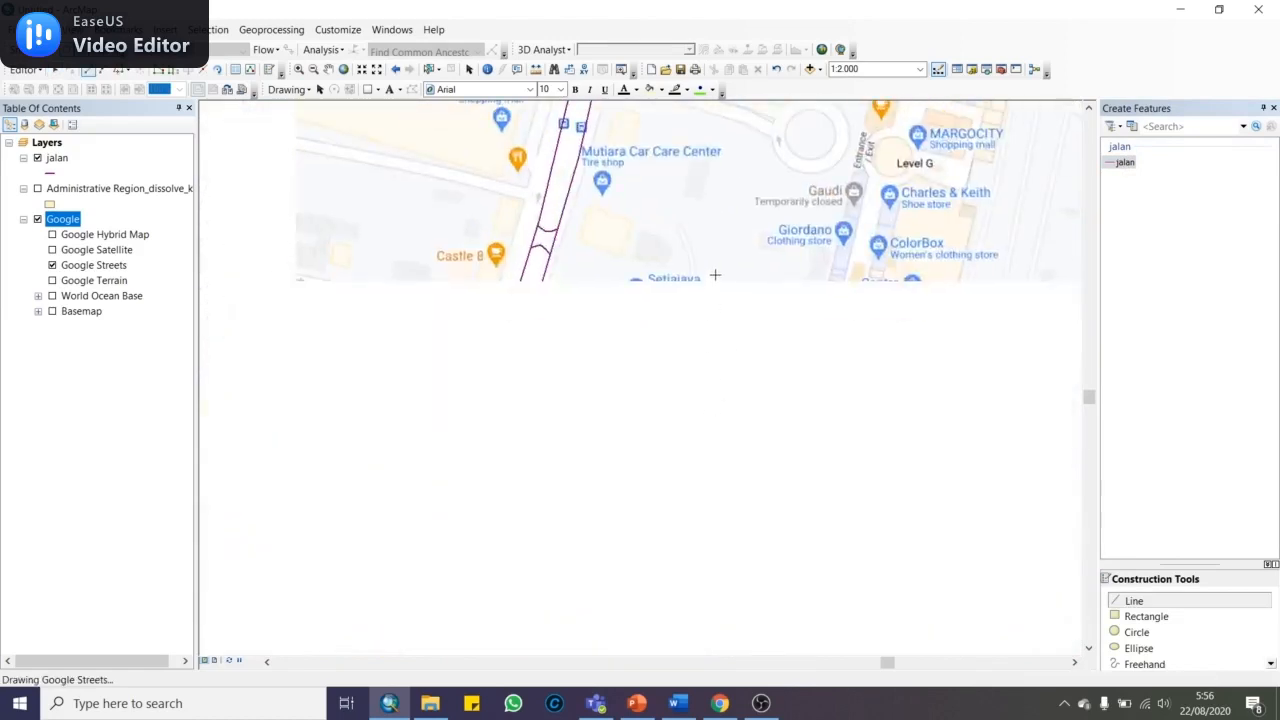
{"action": "scroll", "coordinate": [750, 196], "scroll_direction": "up", "scroll_amount": 1}
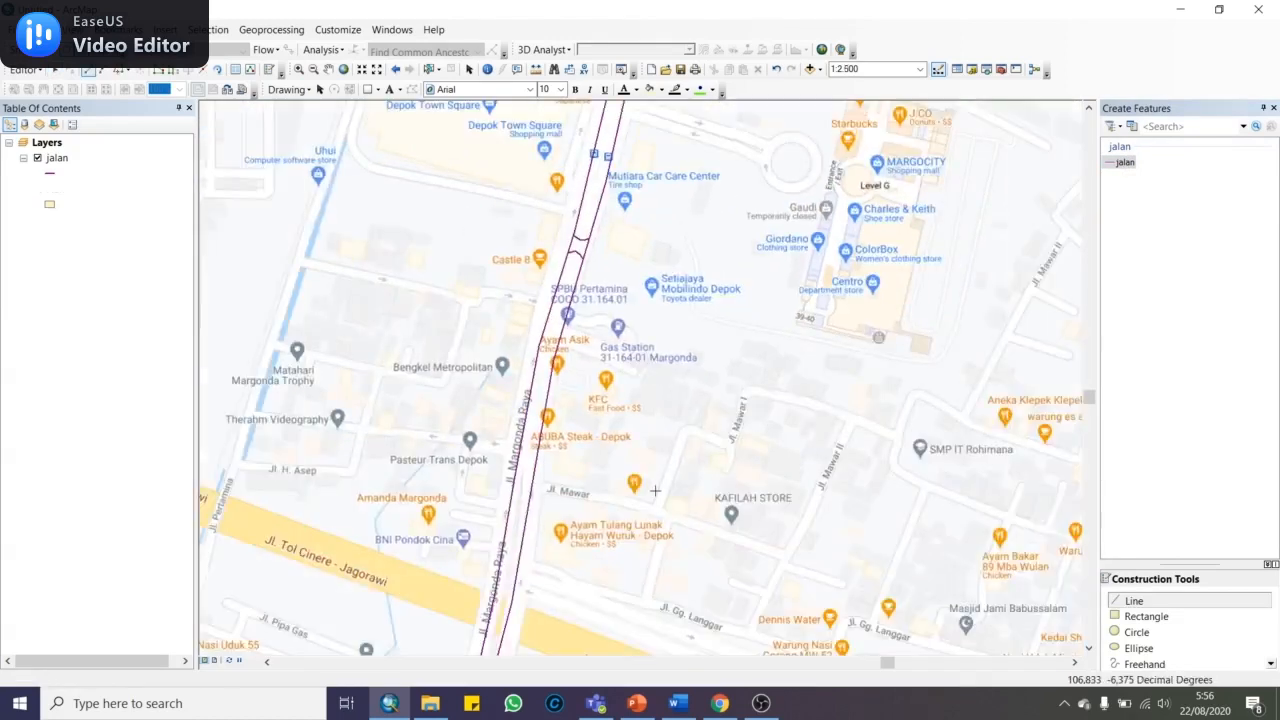
{"action": "key", "text": "Down"}
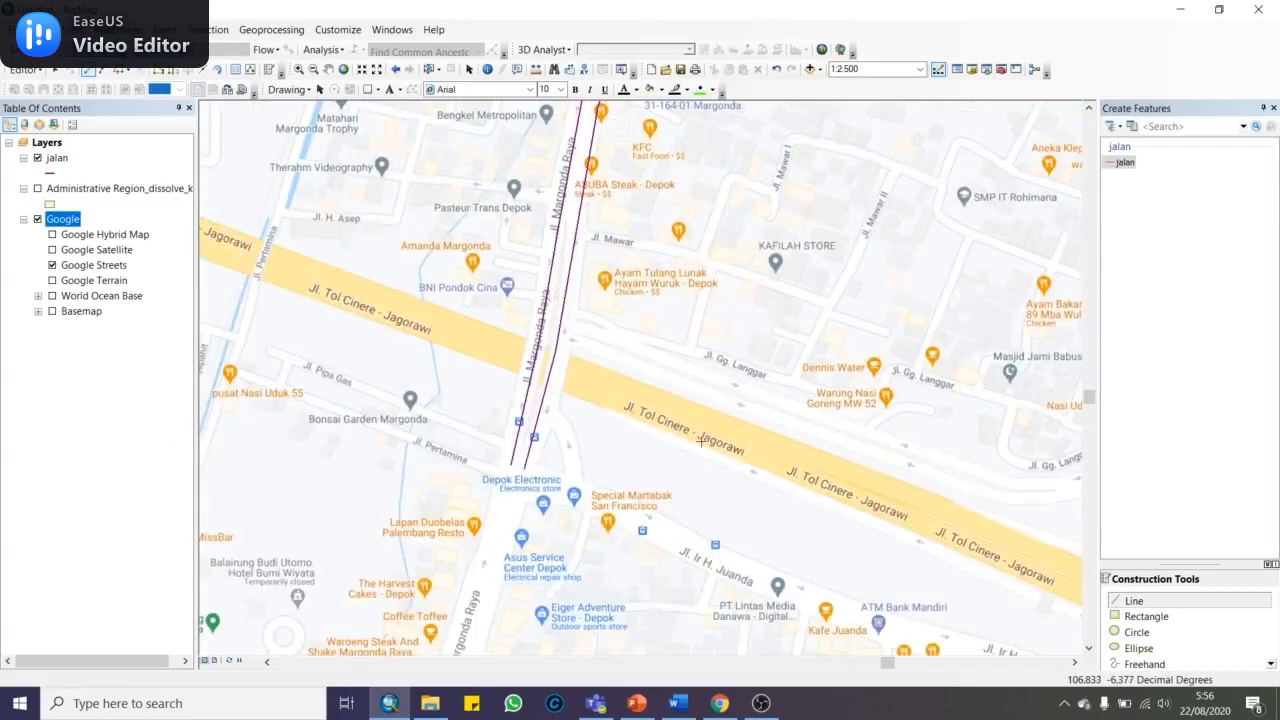
{"action": "left_click", "coordinate": [935, 504]}
{"action": "left_click", "coordinate": [715, 428]}
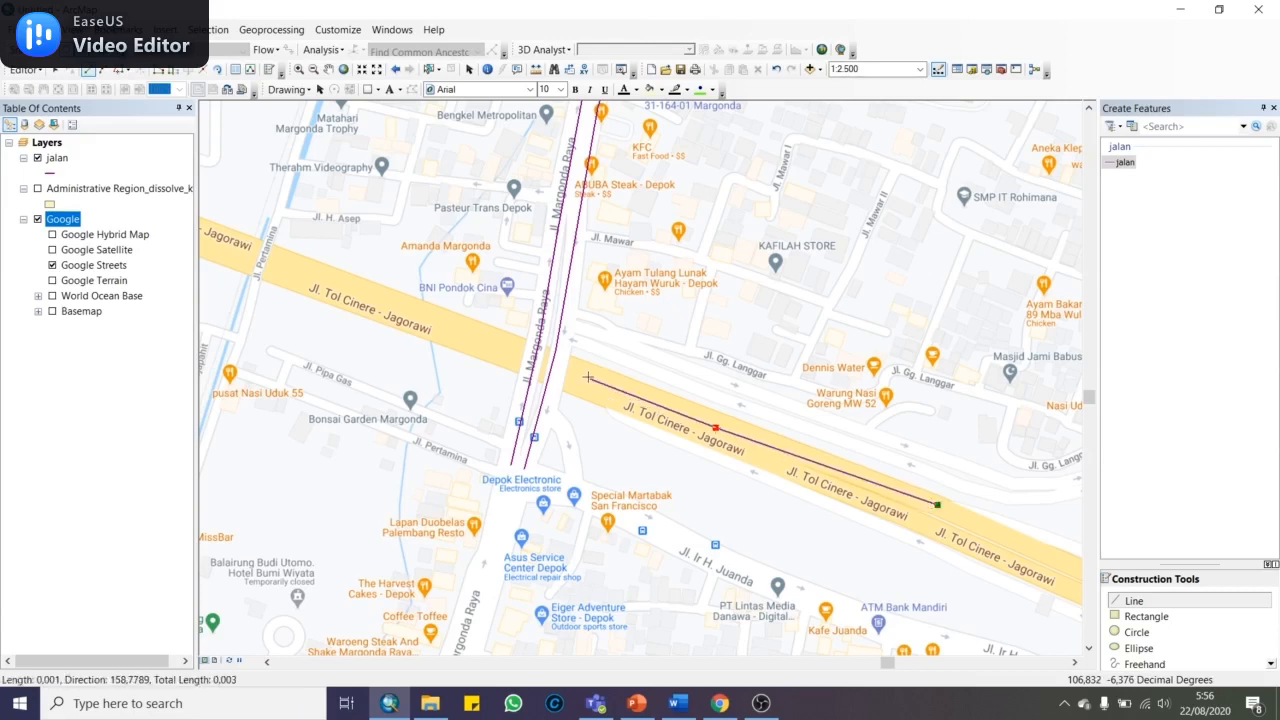
{"action": "left_click", "coordinate": [512, 347]}
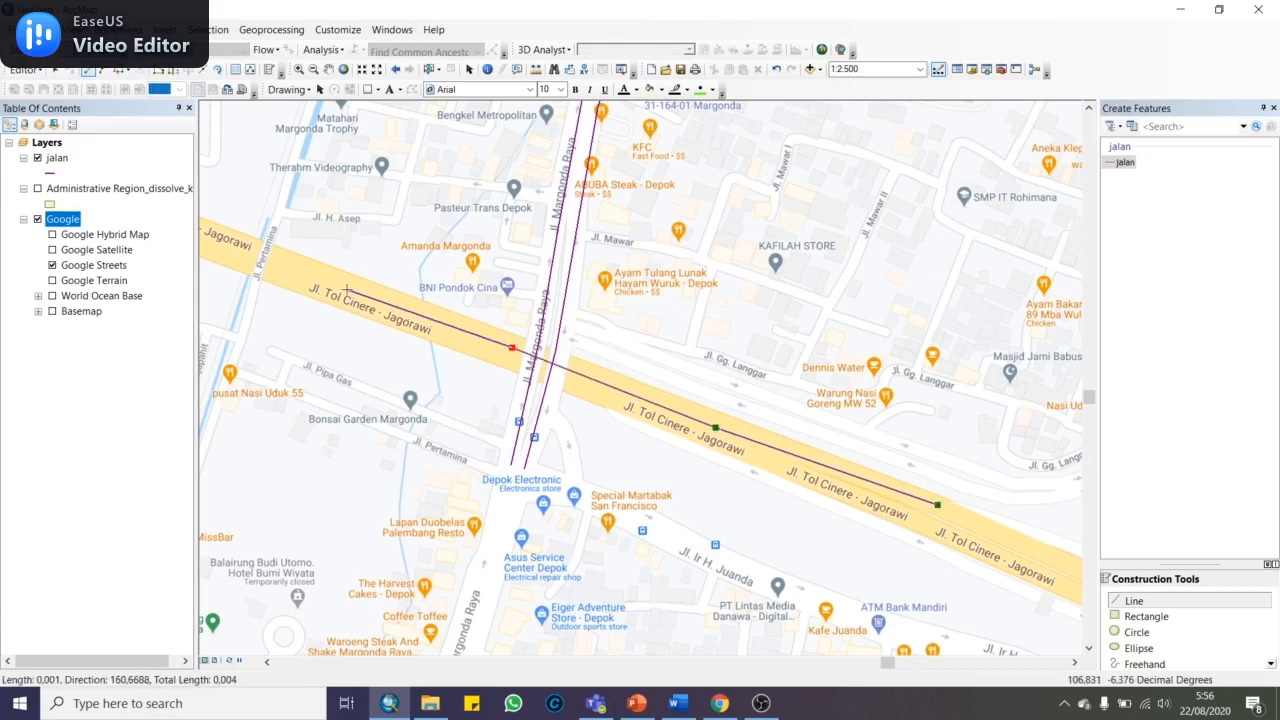
{"action": "left_click", "coordinate": [330, 277]}
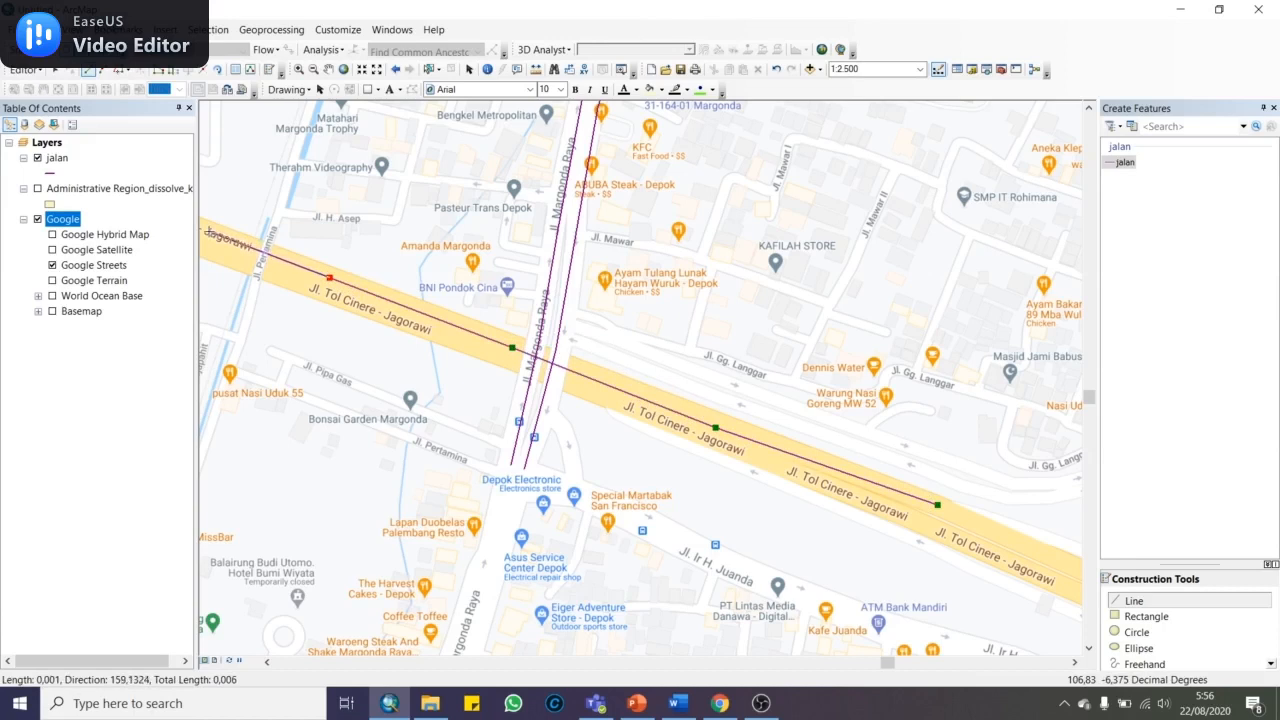
{"action": "double_click", "coordinate": [262, 246]}
Draw the southern carriageway of Jl. Tol Cinere - Jagorawi as a jalan line from west to east across Jl. Margonda Raya
{"action": "left_click", "coordinate": [211, 251]}
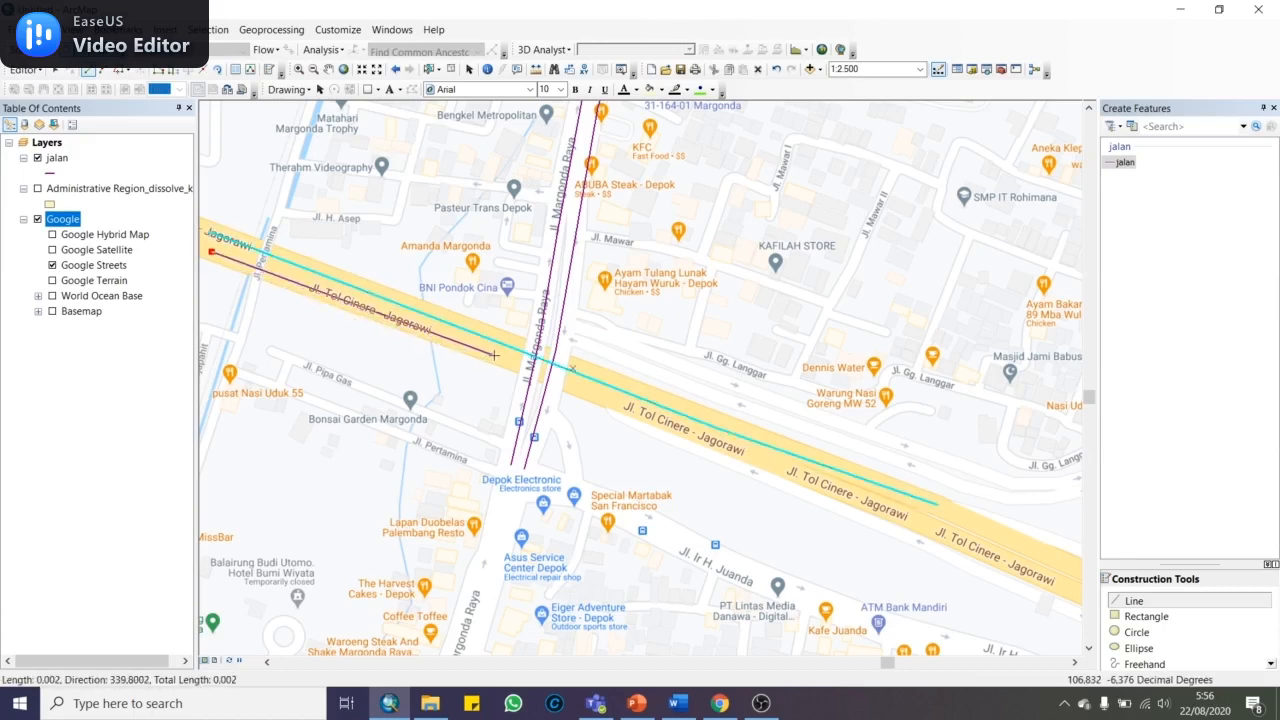
{"action": "left_click", "coordinate": [636, 410]}
{"action": "left_click", "coordinate": [864, 498]}
{"action": "double_click", "coordinate": [922, 526]}
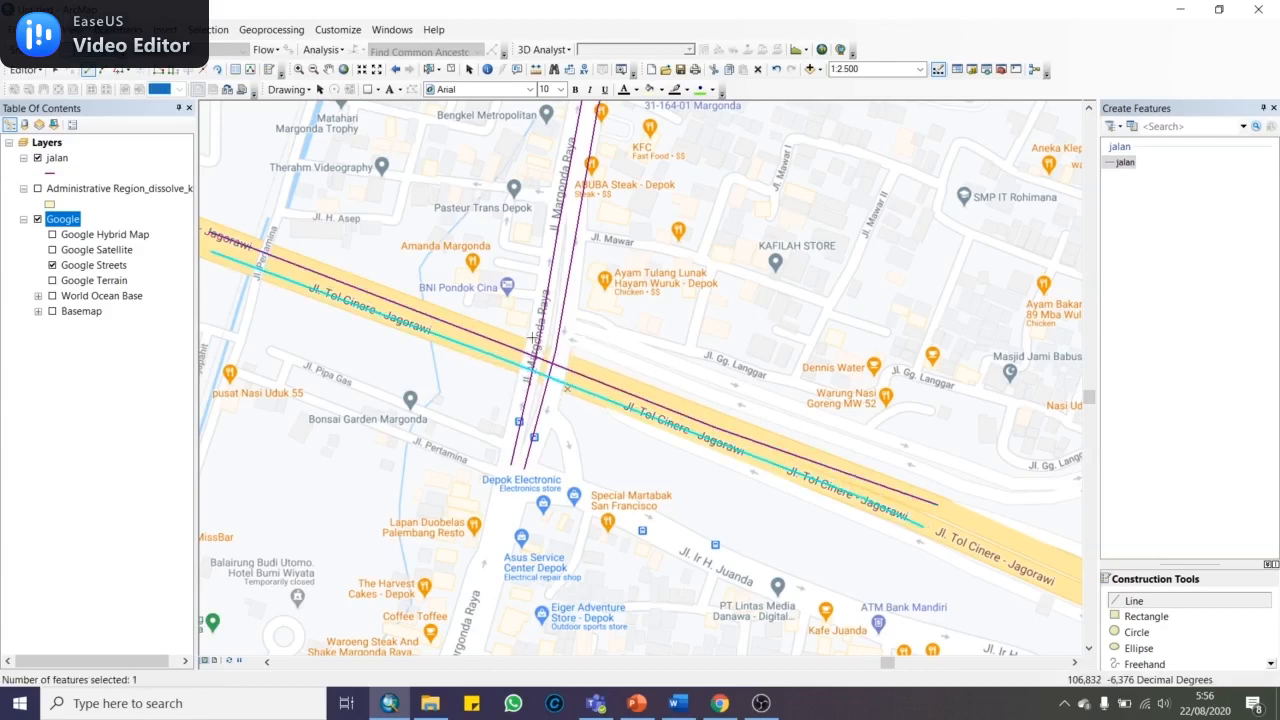
Select the lines at the toll road crossing to check for splits, and follow Jl. Margonda Raya's western carriageway north to its junction
{"action": "scroll", "coordinate": [531, 344], "scroll_direction": "up", "scroll_amount": 2}
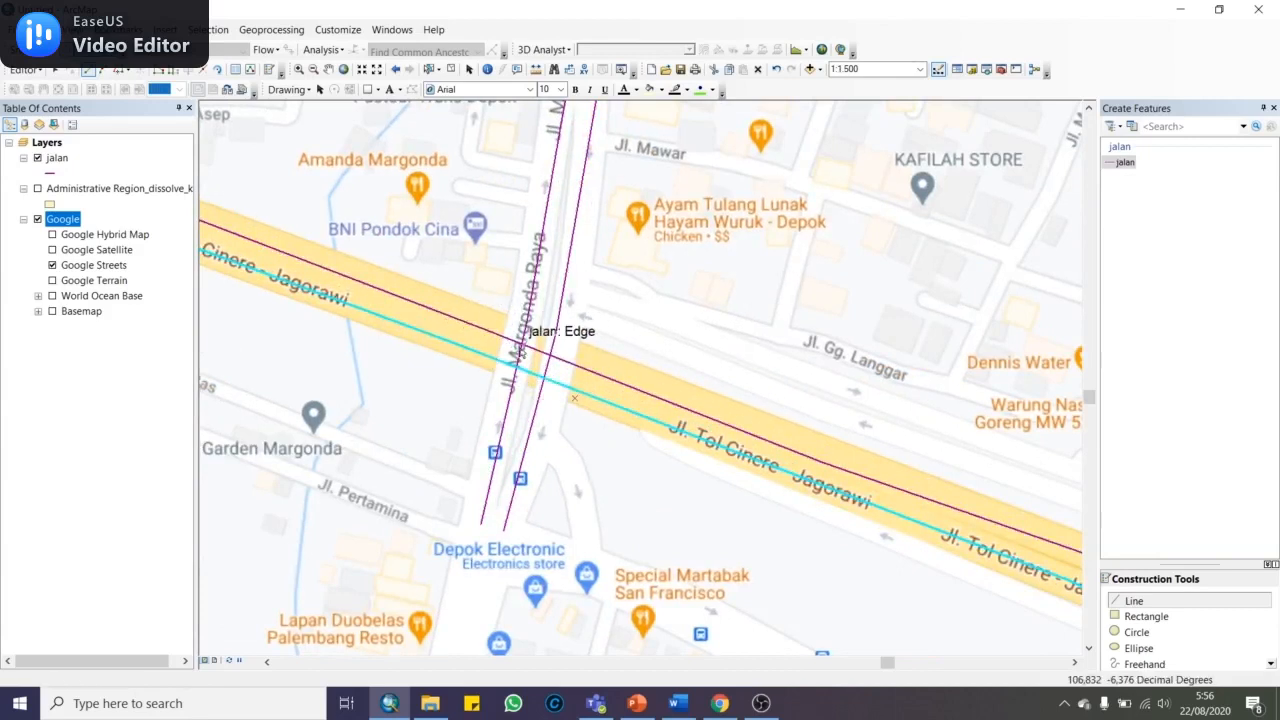
{"action": "left_click", "coordinate": [55, 69]}
{"action": "left_click", "coordinate": [581, 389]}
{"action": "left_click", "coordinate": [581, 389]}
{"action": "left_click", "coordinate": [541, 321]}
{"action": "left_click", "coordinate": [541, 321]}
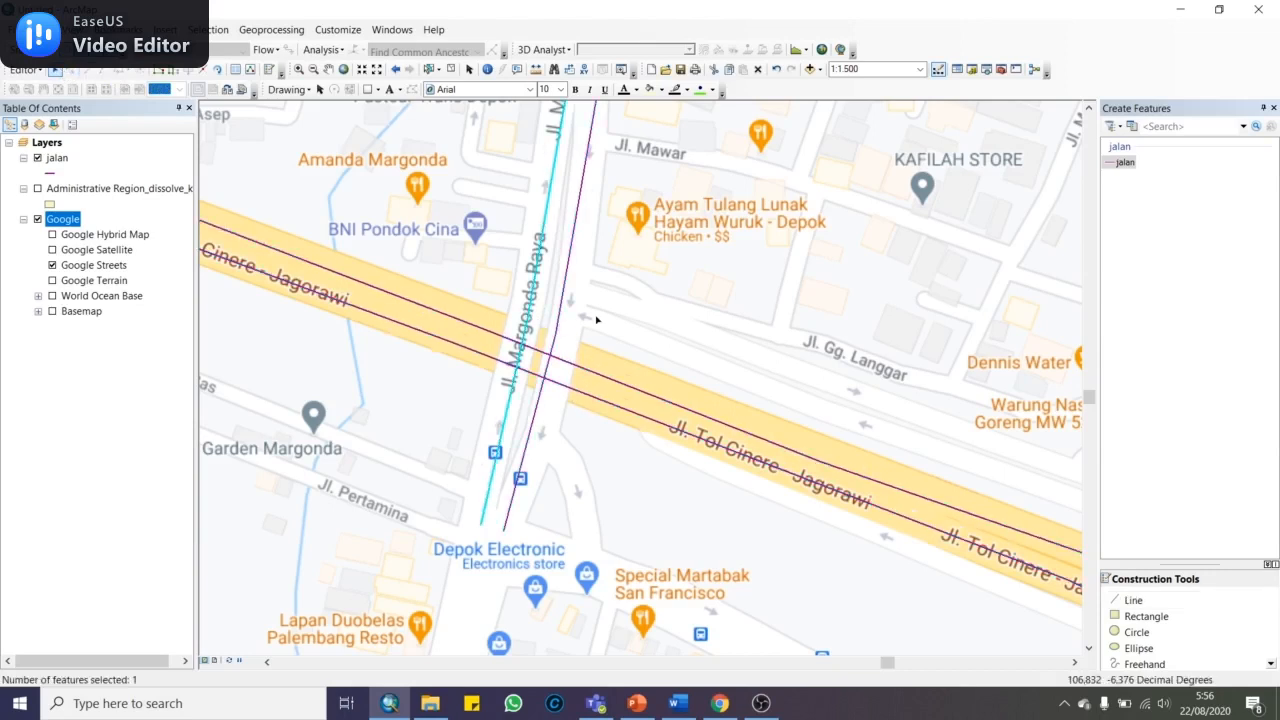
{"action": "scroll", "coordinate": [594, 320], "scroll_direction": "up", "scroll_amount": 2}
{"action": "scroll", "coordinate": [596, 320], "scroll_direction": "up", "scroll_amount": 1}
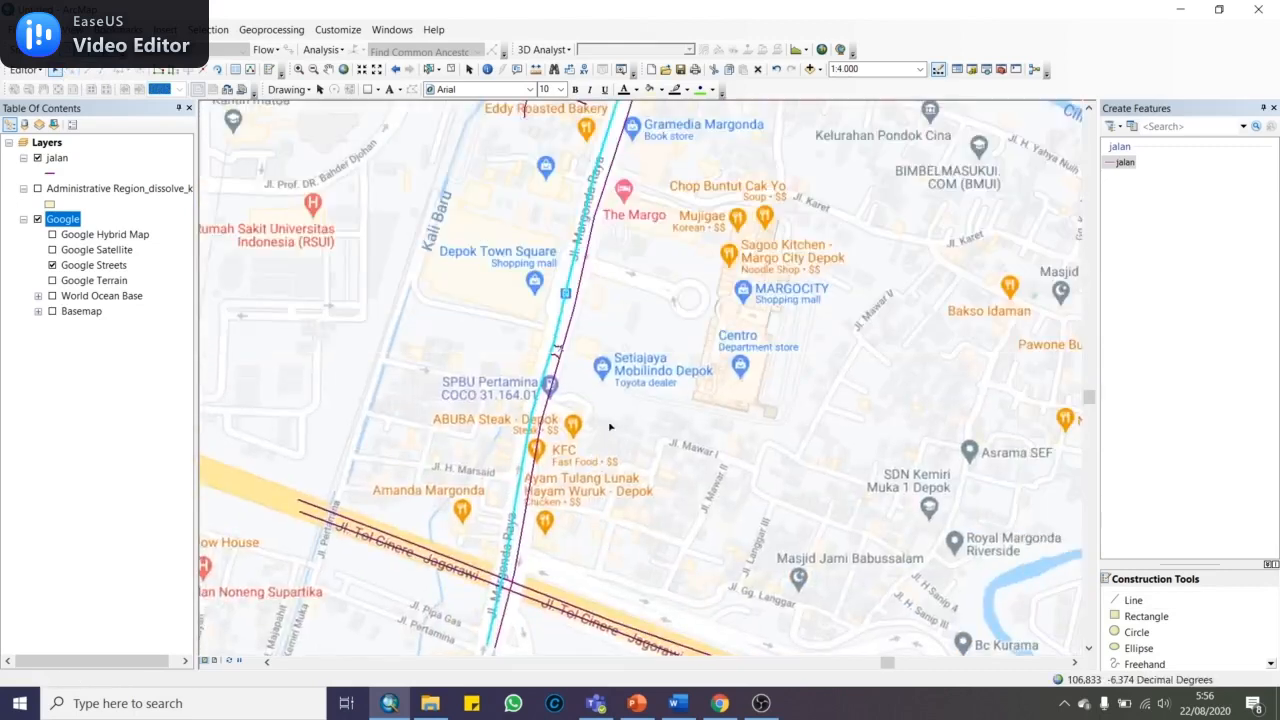
{"action": "left_click_drag", "start_coordinate": [634, 307], "coordinate": [573, 531]}
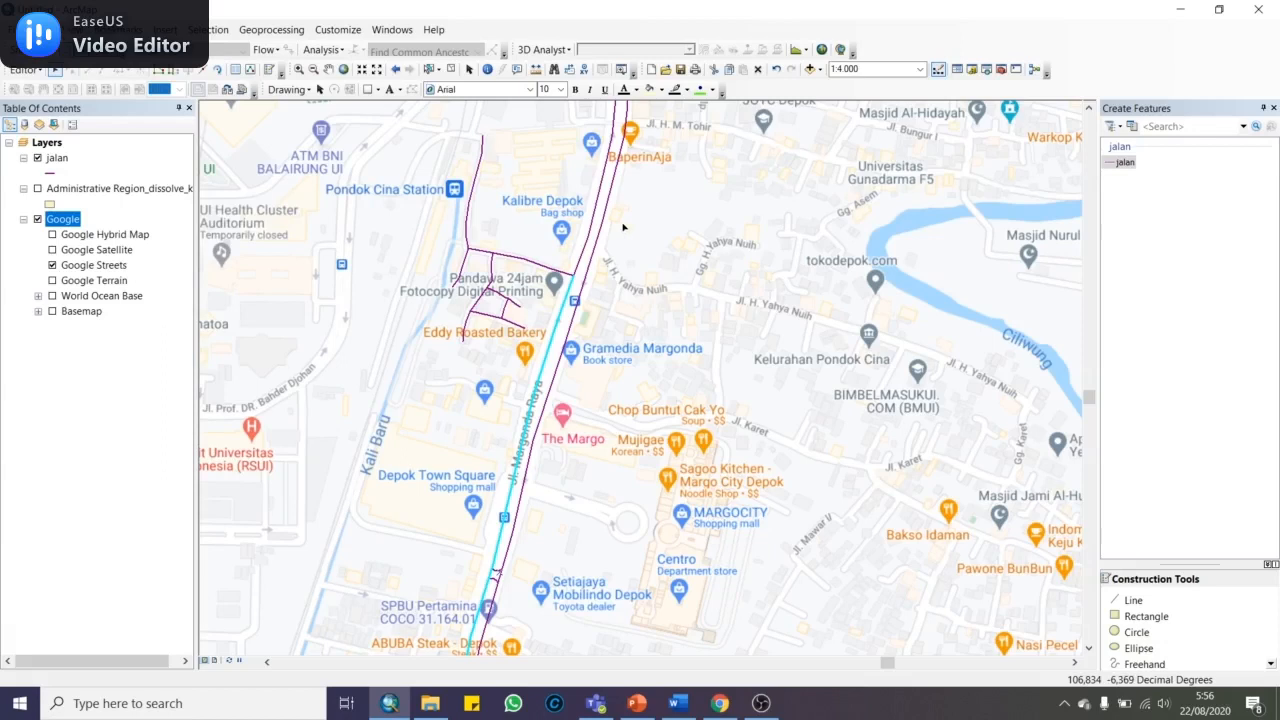
{"action": "scroll", "coordinate": [622, 228], "scroll_direction": "down", "scroll_amount": 2}
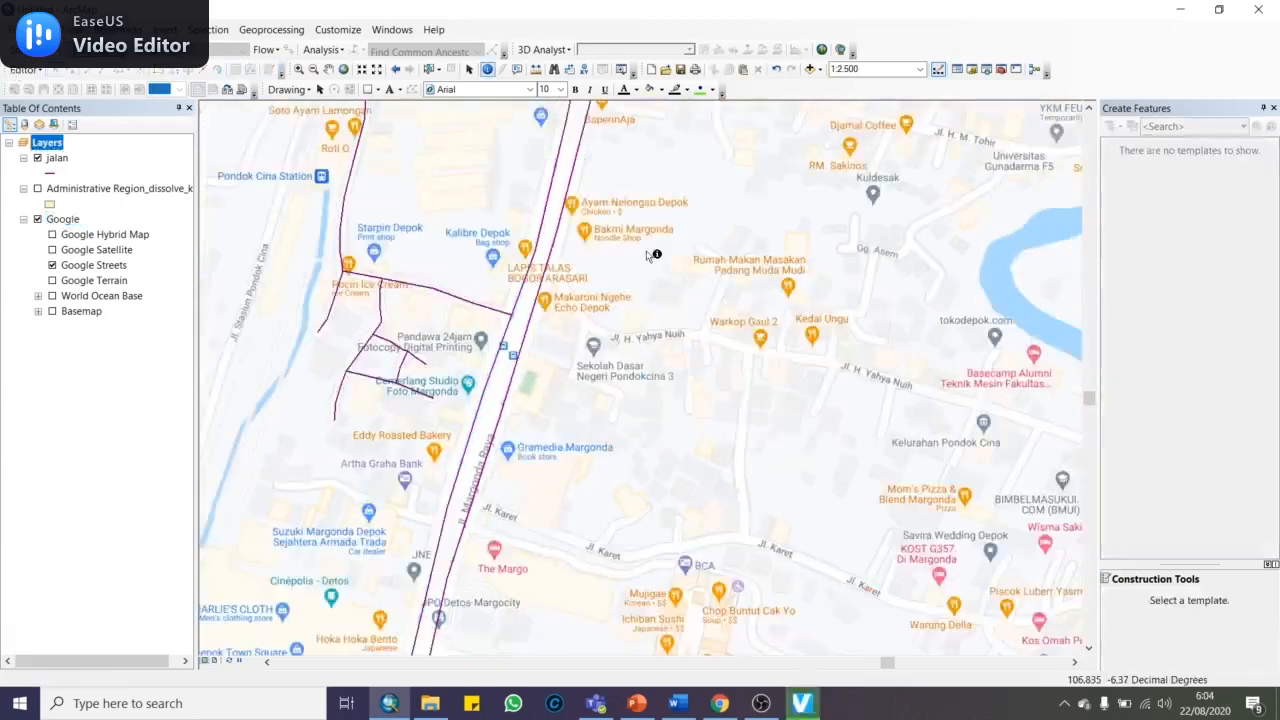
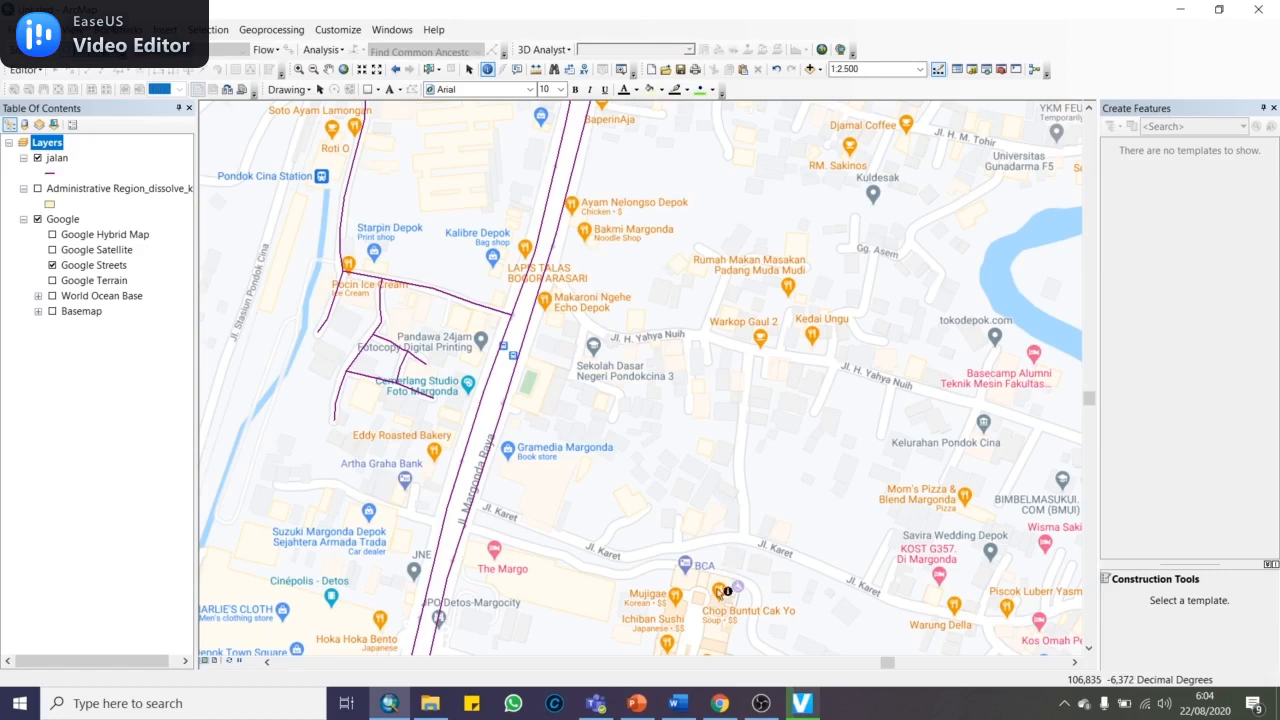
Switch to Chrome's ArcMap help page on network evaluators, find the Oneway value list and accept all cookies
{"action": "left_click", "coordinate": [719, 703]}
{"action": "scroll", "coordinate": [710, 207], "scroll_direction": "up", "scroll_amount": 1}
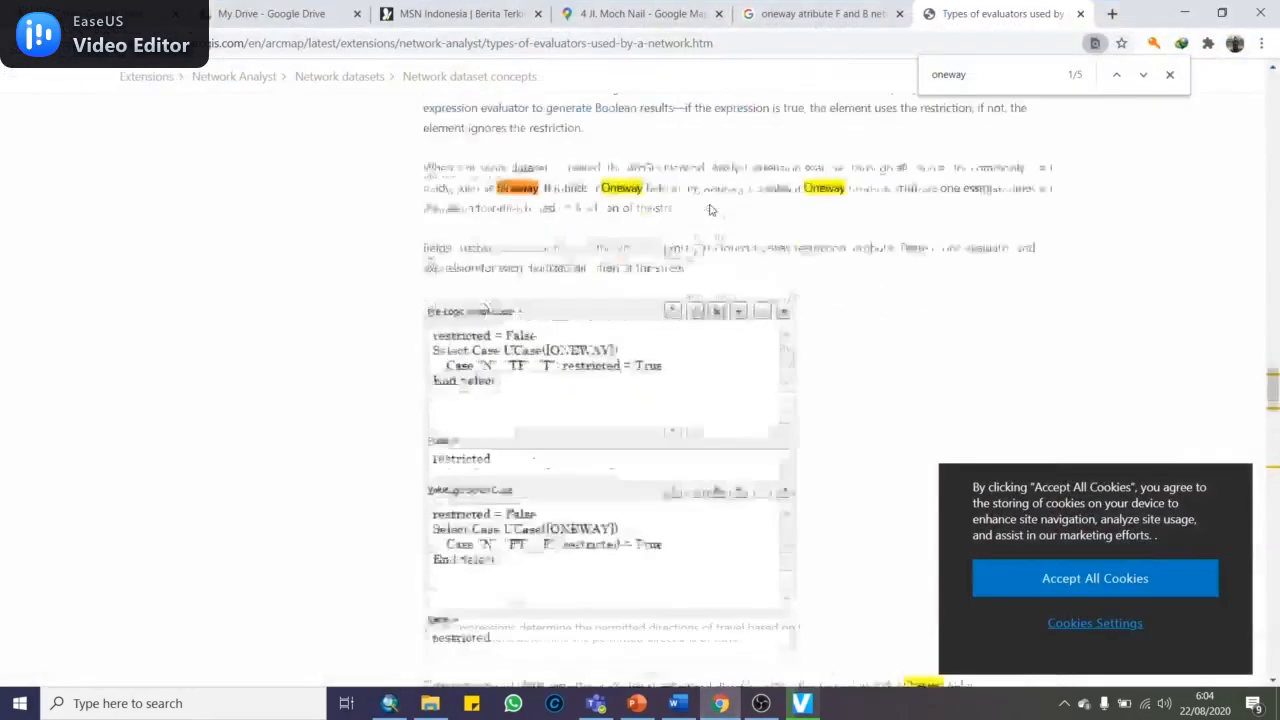
{"action": "scroll", "coordinate": [1142, 425], "scroll_direction": "down", "scroll_amount": 2}
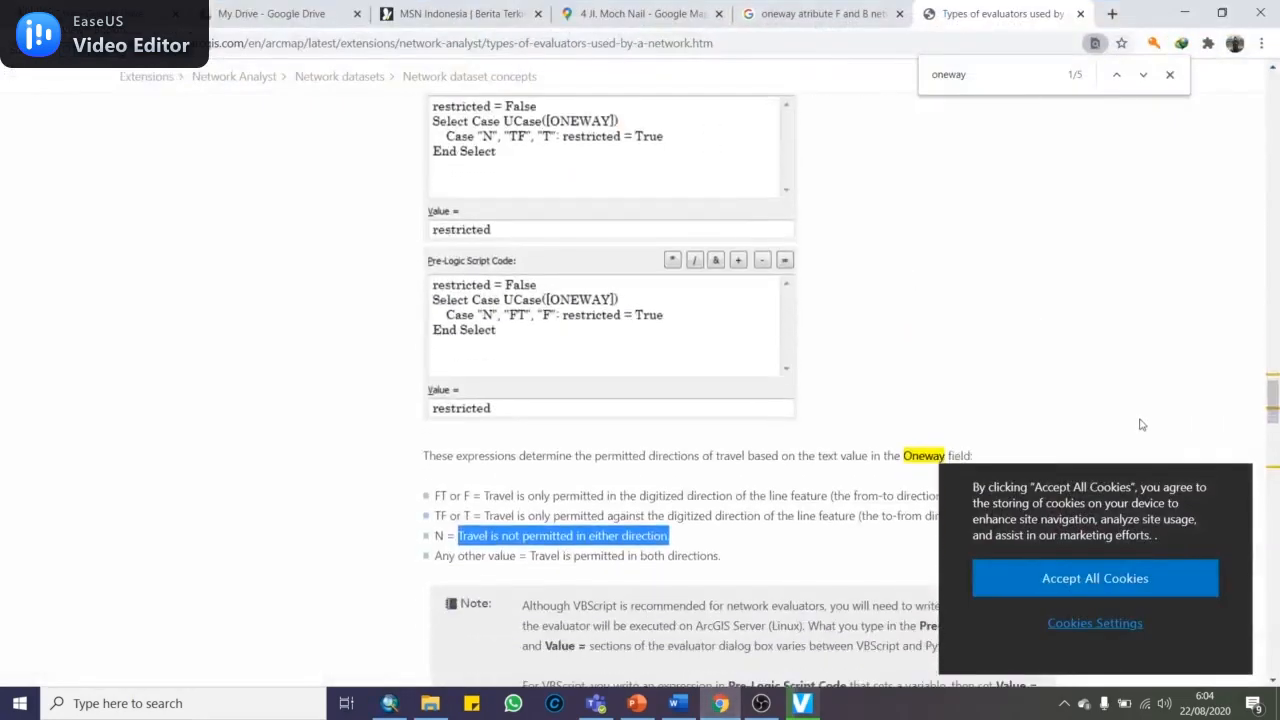
{"action": "left_click", "coordinate": [1097, 282]}
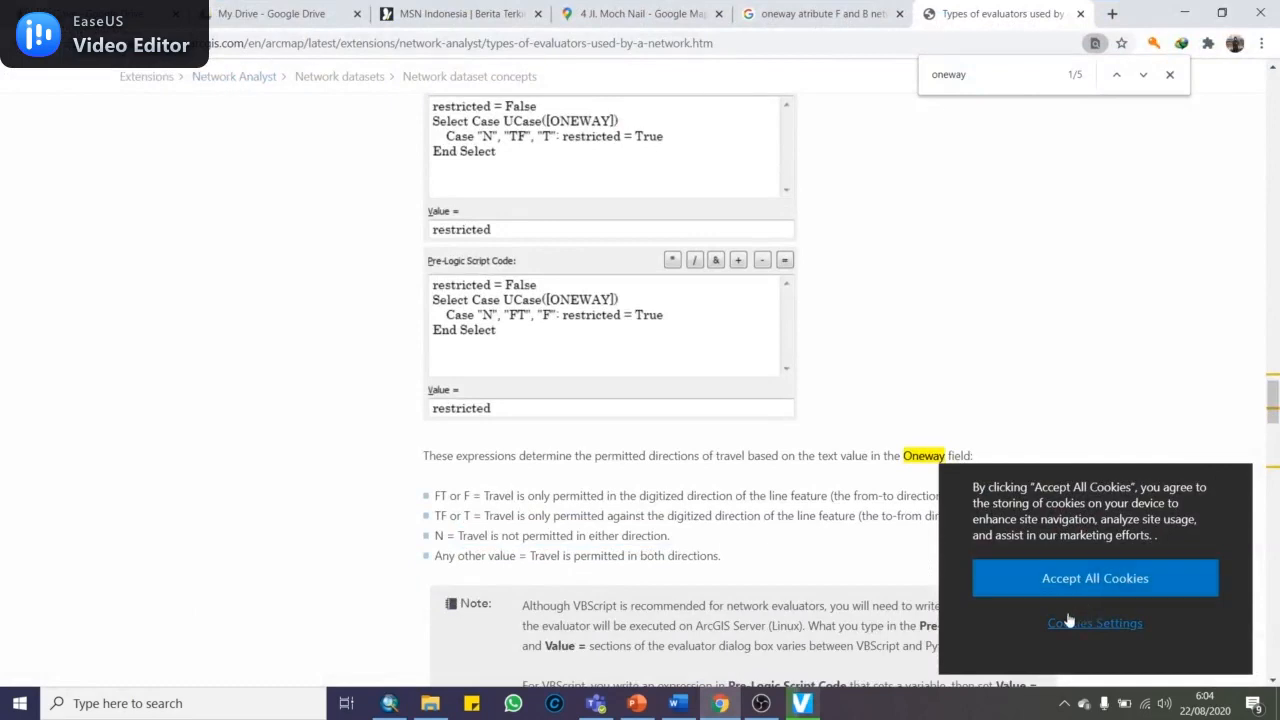
{"action": "left_click", "coordinate": [1066, 578]}
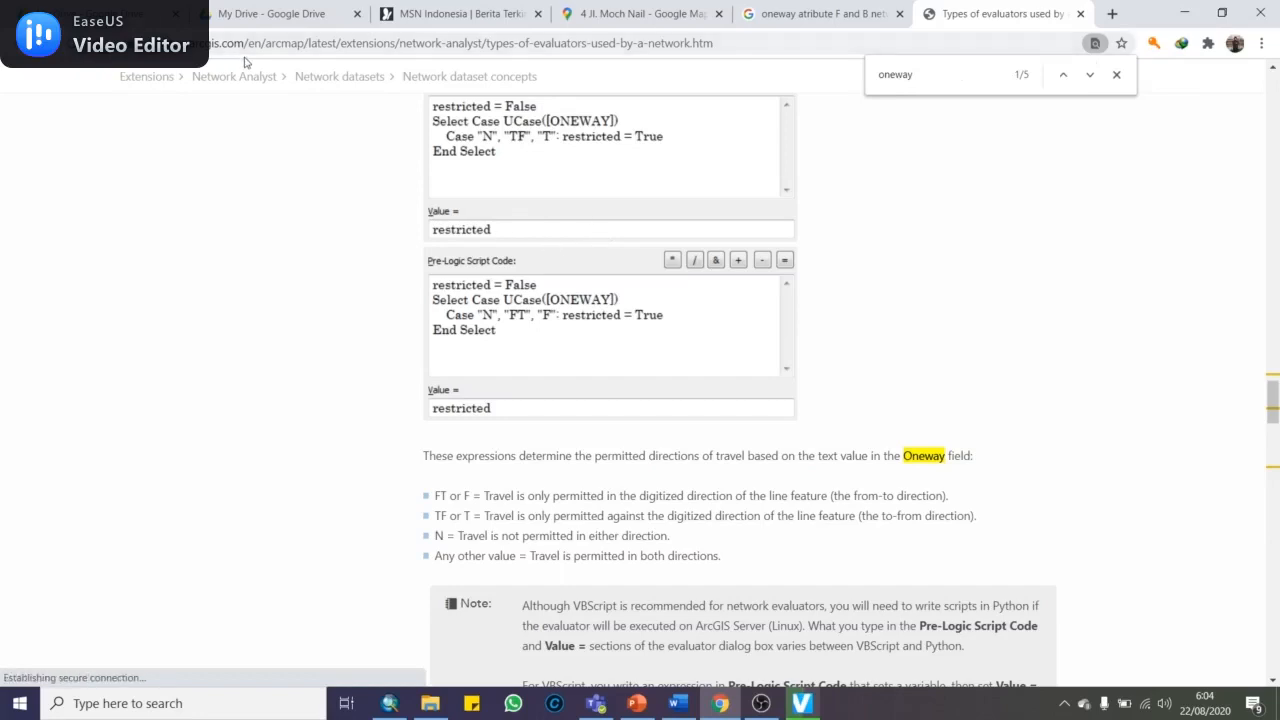
Review the help passage on the Oneway field and the list of permitted travel directions by field value
{"action": "scroll", "coordinate": [814, 249], "scroll_direction": "up", "scroll_amount": 3}
{"action": "scroll", "coordinate": [814, 249], "scroll_direction": "down", "scroll_amount": 1}
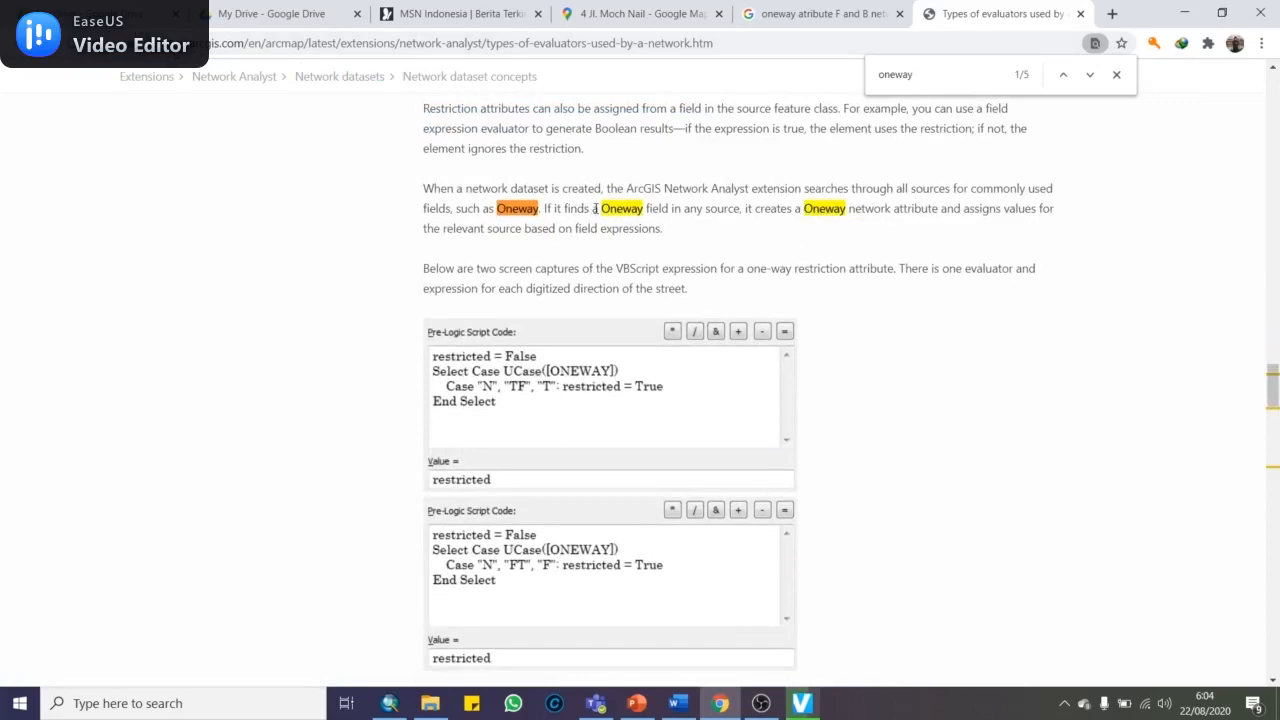
{"action": "left_click_drag", "start_coordinate": [645, 208], "coordinate": [603, 209]}
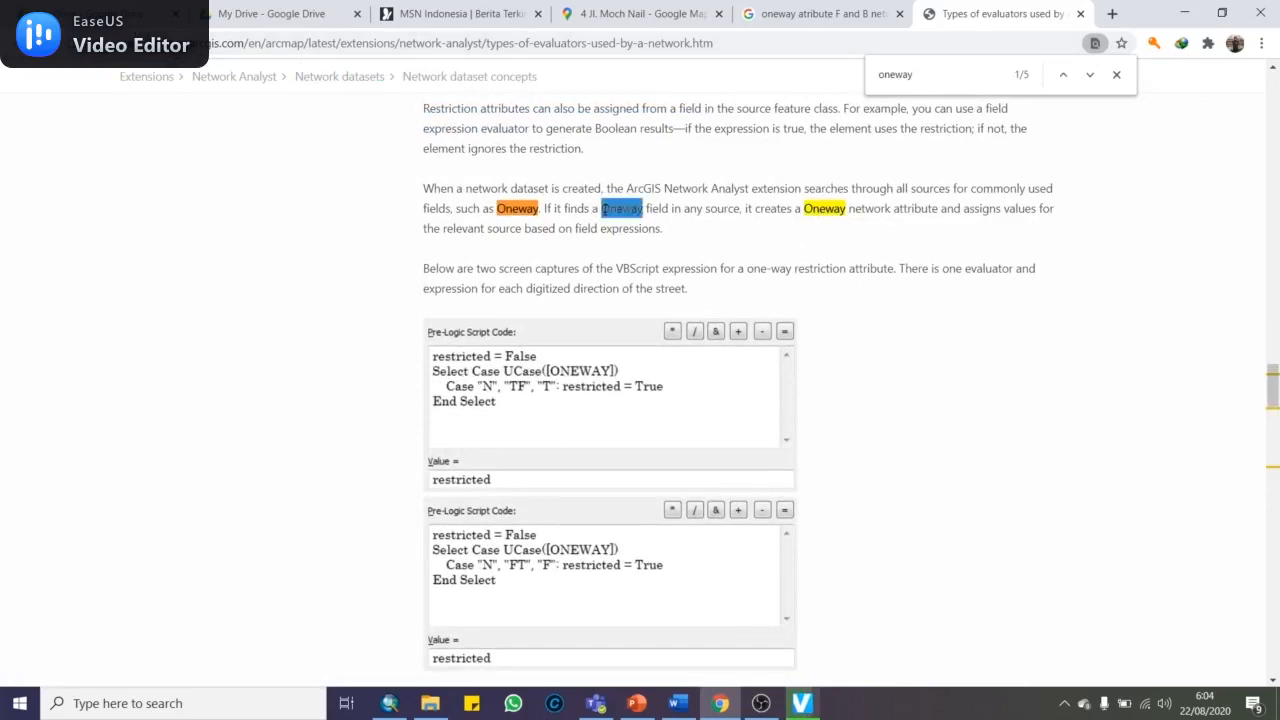
{"action": "scroll", "coordinate": [489, 309], "scroll_direction": "down", "scroll_amount": 5}
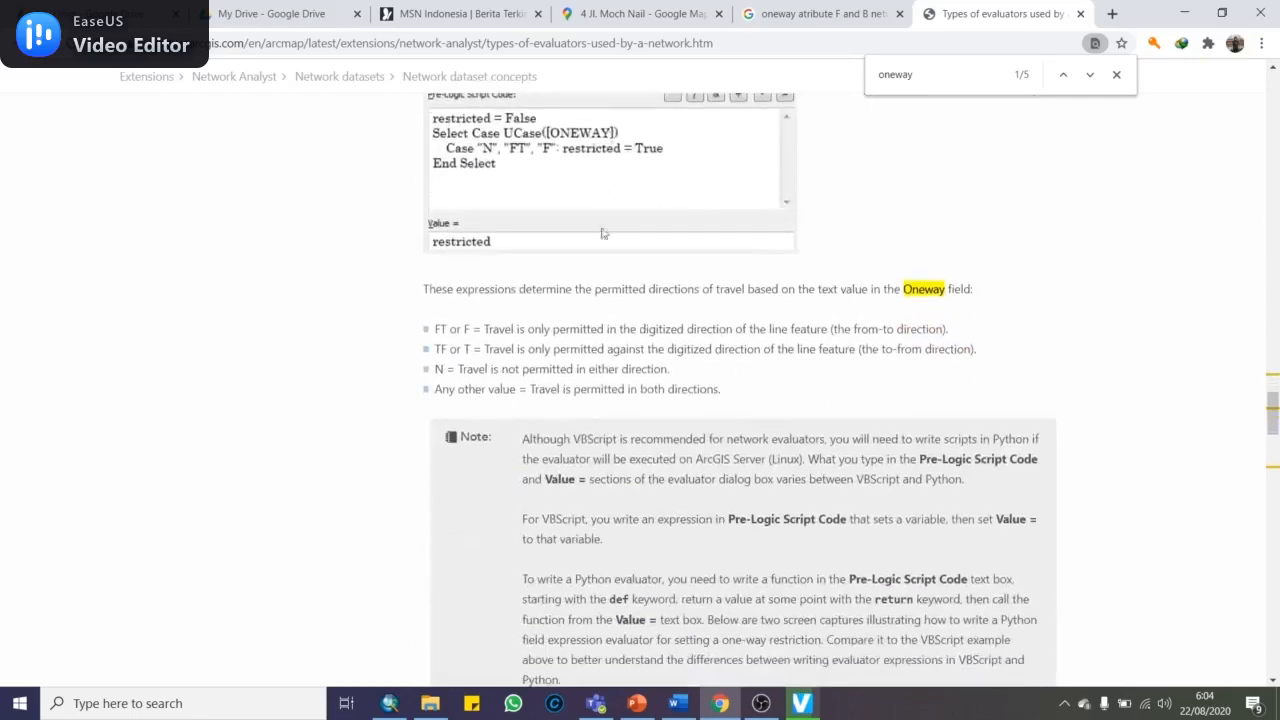
{"action": "left_click_drag", "start_coordinate": [432, 333], "coordinate": [845, 395]}
{"action": "left_click", "coordinate": [807, 395]}
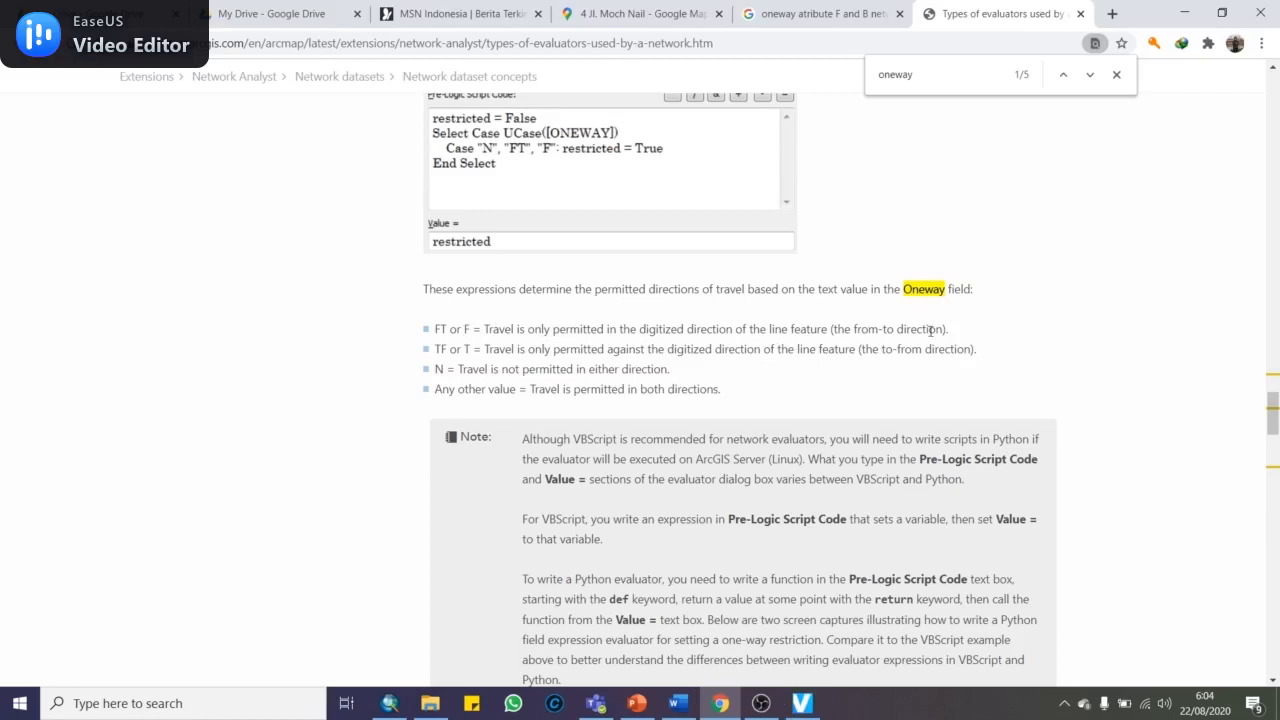
Compare the F and T values of the Oneway field and their digitized travel directions in the help list
{"action": "double_click", "coordinate": [464, 329]}
{"action": "double_click", "coordinate": [466, 350]}
{"action": "left_click", "coordinate": [715, 356]}
{"action": "double_click", "coordinate": [466, 329]}
{"action": "left_click_drag", "start_coordinate": [460, 349], "coordinate": [470, 349]}
{"action": "left_click", "coordinate": [472, 349]}
{"action": "left_click_drag", "start_coordinate": [464, 330], "coordinate": [470, 330]}
Examine the "Any other value" entry of the Oneway list and the travel directions it permits
{"action": "left_click_drag", "start_coordinate": [436, 389], "coordinate": [518, 389]}
{"action": "left_click", "coordinate": [553, 393]}
{"action": "left_click_drag", "start_coordinate": [518, 389], "coordinate": [433, 394]}
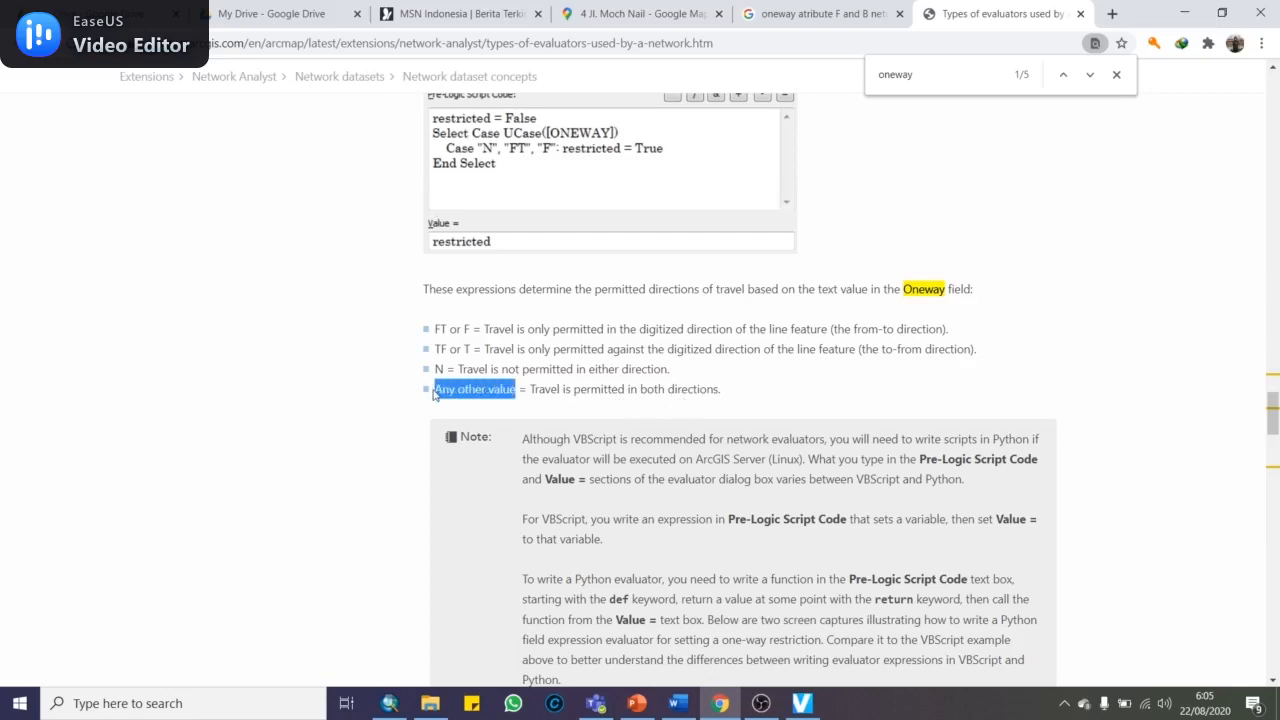
{"action": "left_click", "coordinate": [531, 390]}
{"action": "left_click_drag", "start_coordinate": [520, 390], "coordinate": [434, 390]}
{"action": "left_click_drag", "start_coordinate": [533, 389], "coordinate": [722, 392]}
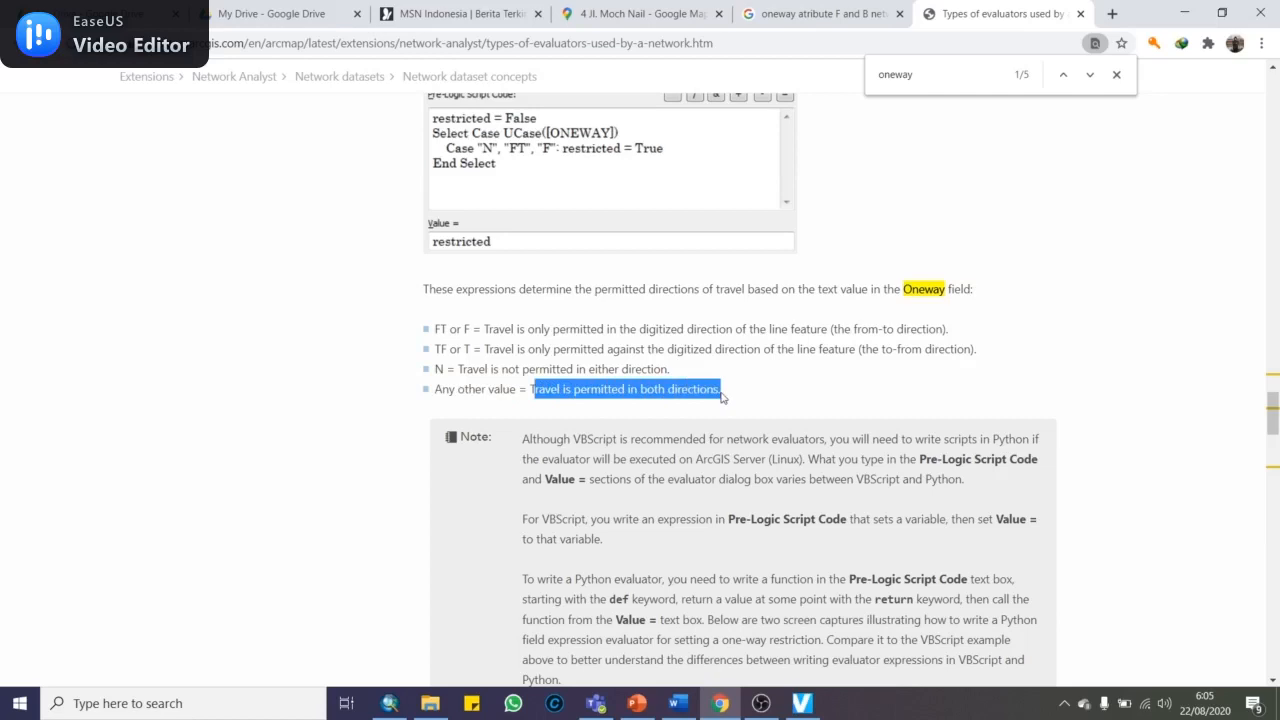
{"action": "left_click", "coordinate": [725, 398]}
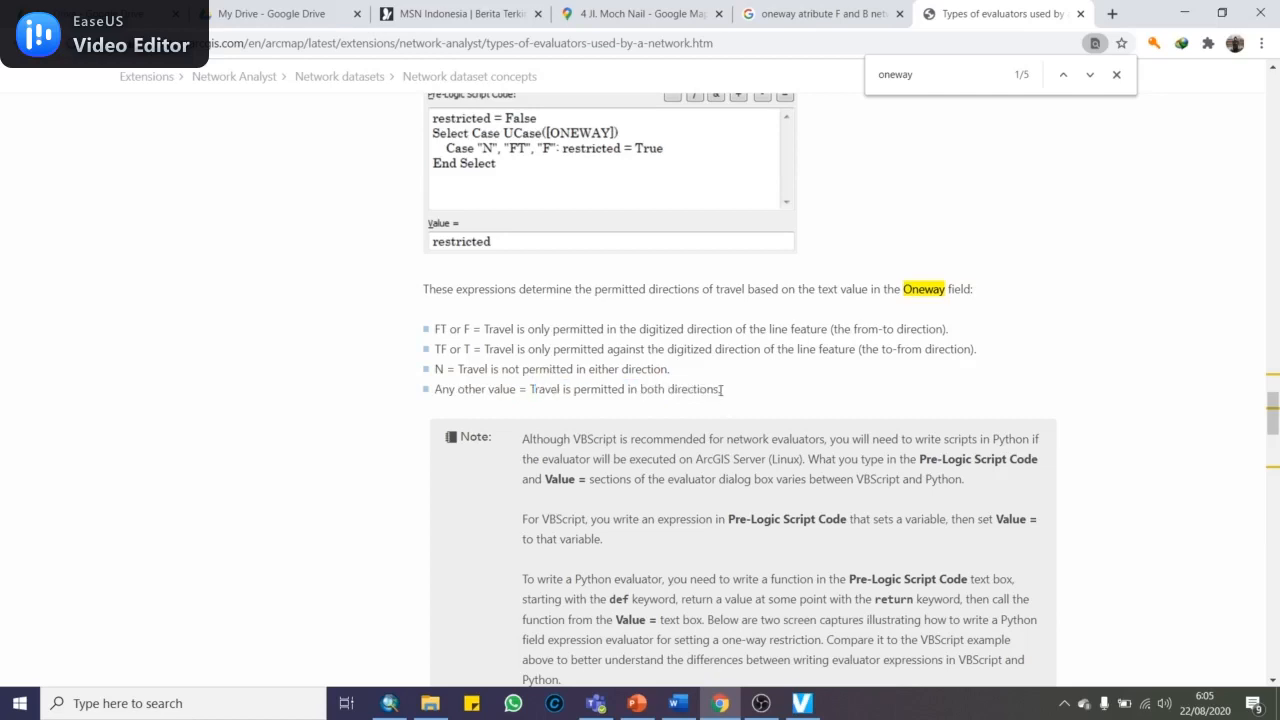
{"action": "left_click_drag", "start_coordinate": [722, 392], "coordinate": [531, 401]}
{"action": "left_click", "coordinate": [529, 403]}
Return to ArcMap and open the attribute table of the jalan layer
{"action": "left_click", "coordinate": [1192, 12]}
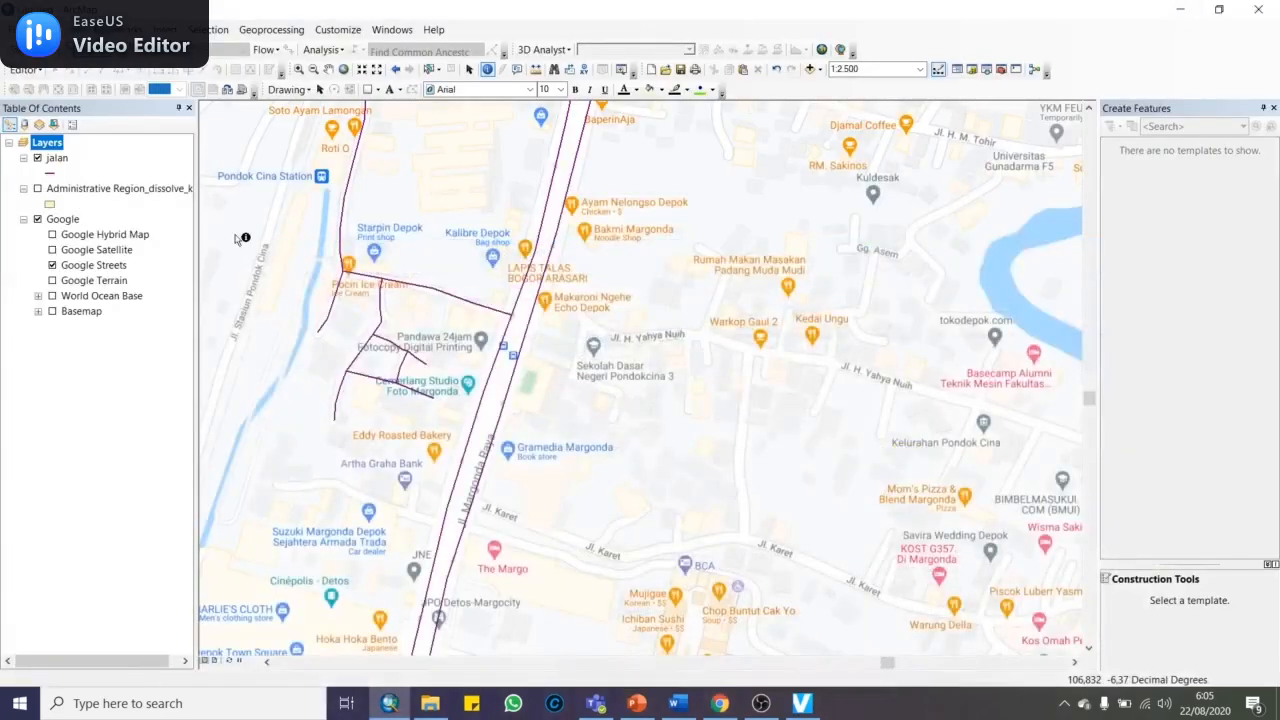
{"action": "right_click", "coordinate": [56, 158]}
{"action": "left_click", "coordinate": [86, 206]}
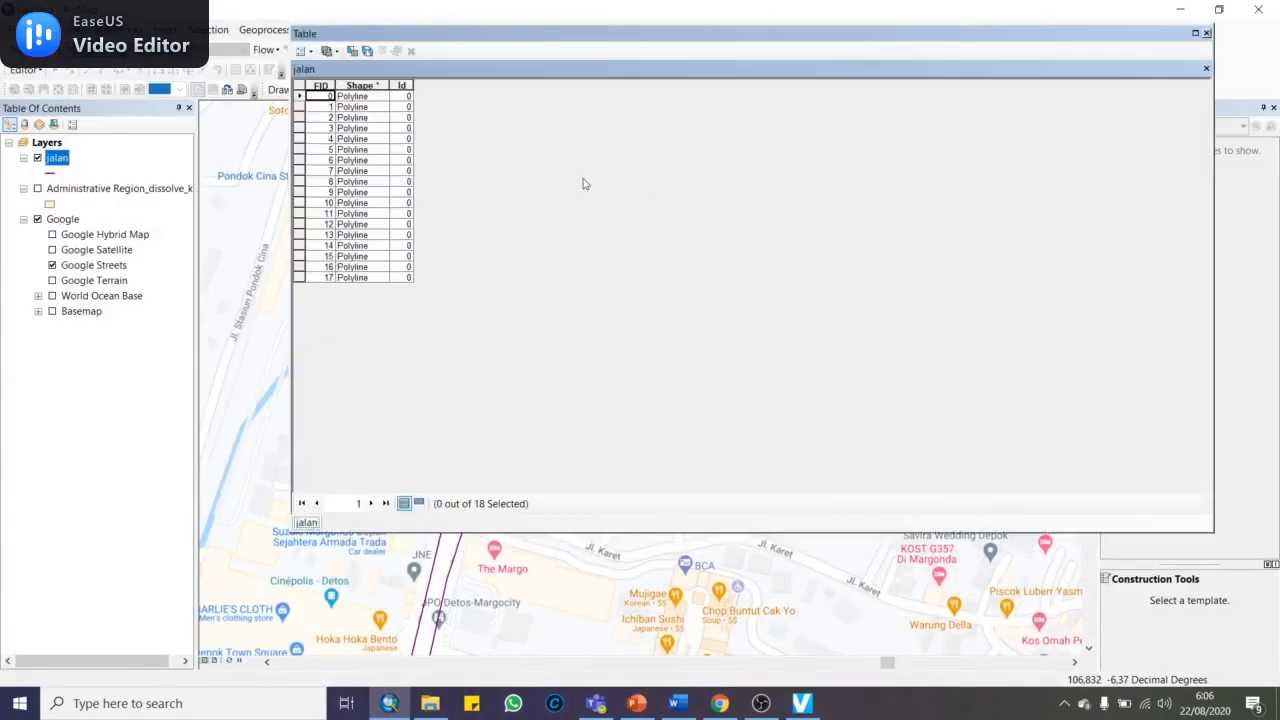
Add a Text field named oneway with a length of 50 to the jalan attribute table
{"action": "left_click", "coordinate": [302, 51]}
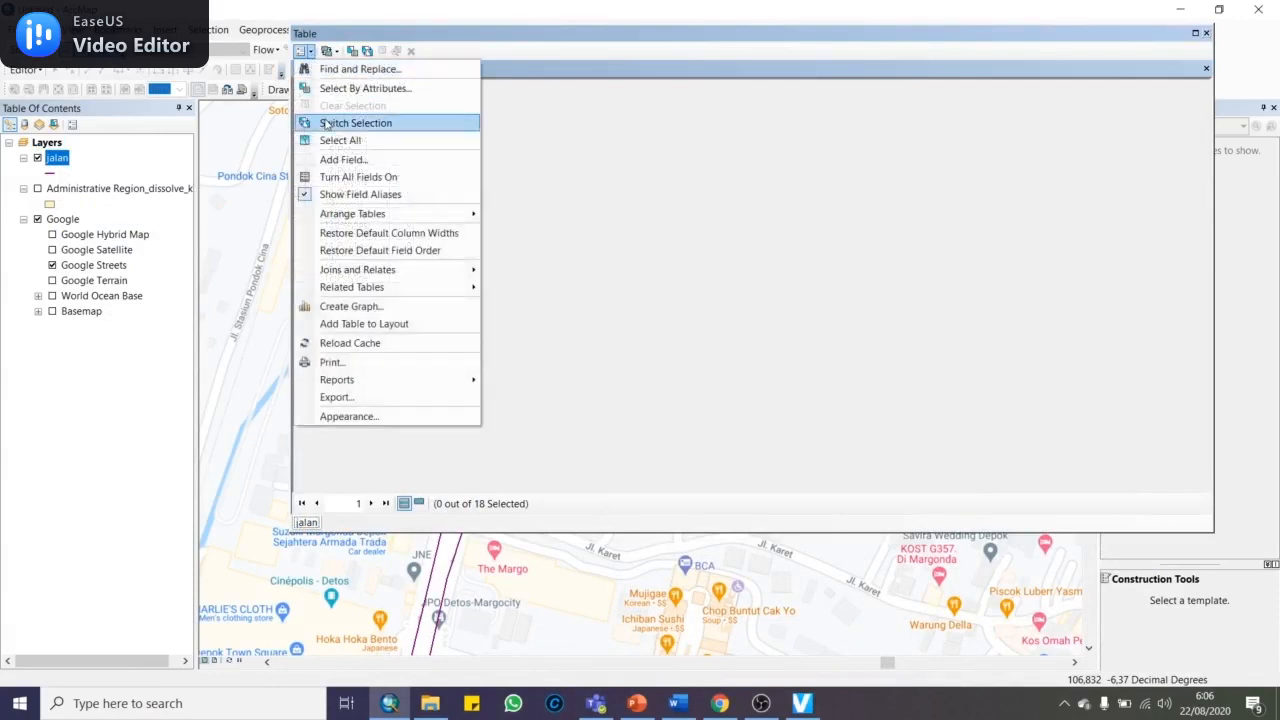
{"action": "left_click", "coordinate": [335, 157]}
{"action": "type", "text": "oneway"}
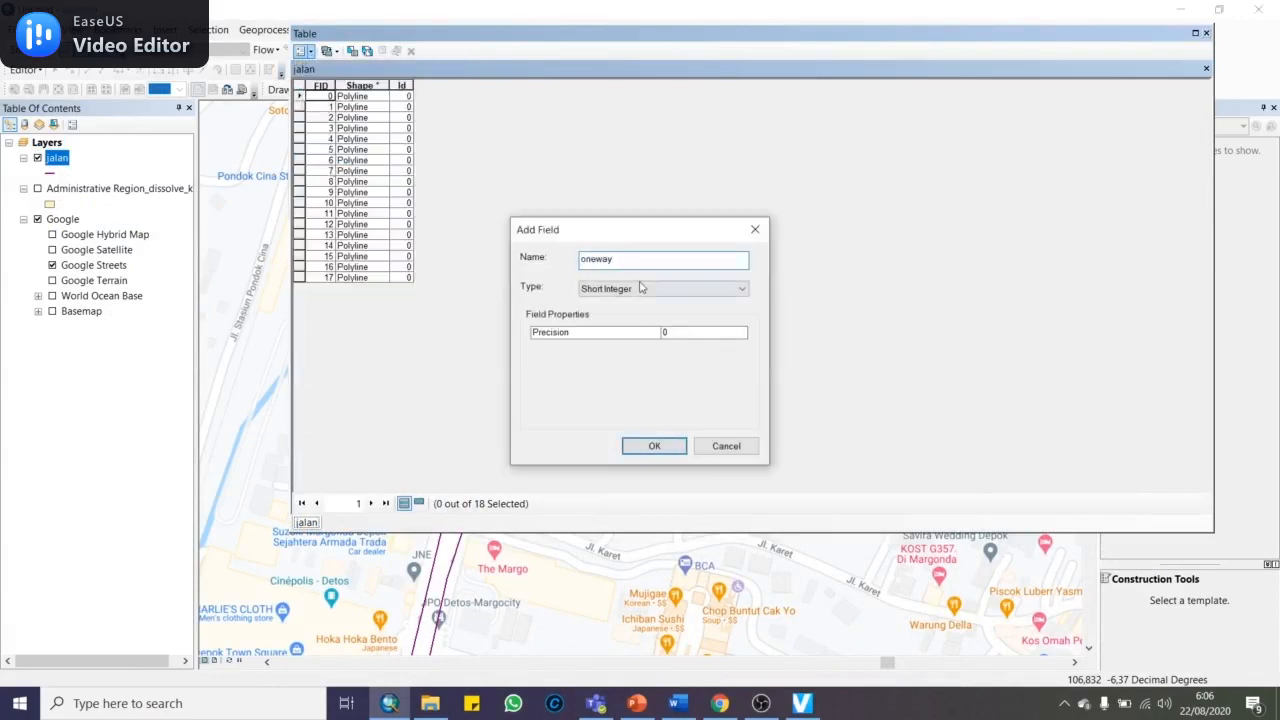
{"action": "left_click", "coordinate": [643, 288]}
{"action": "left_click", "coordinate": [612, 345]}
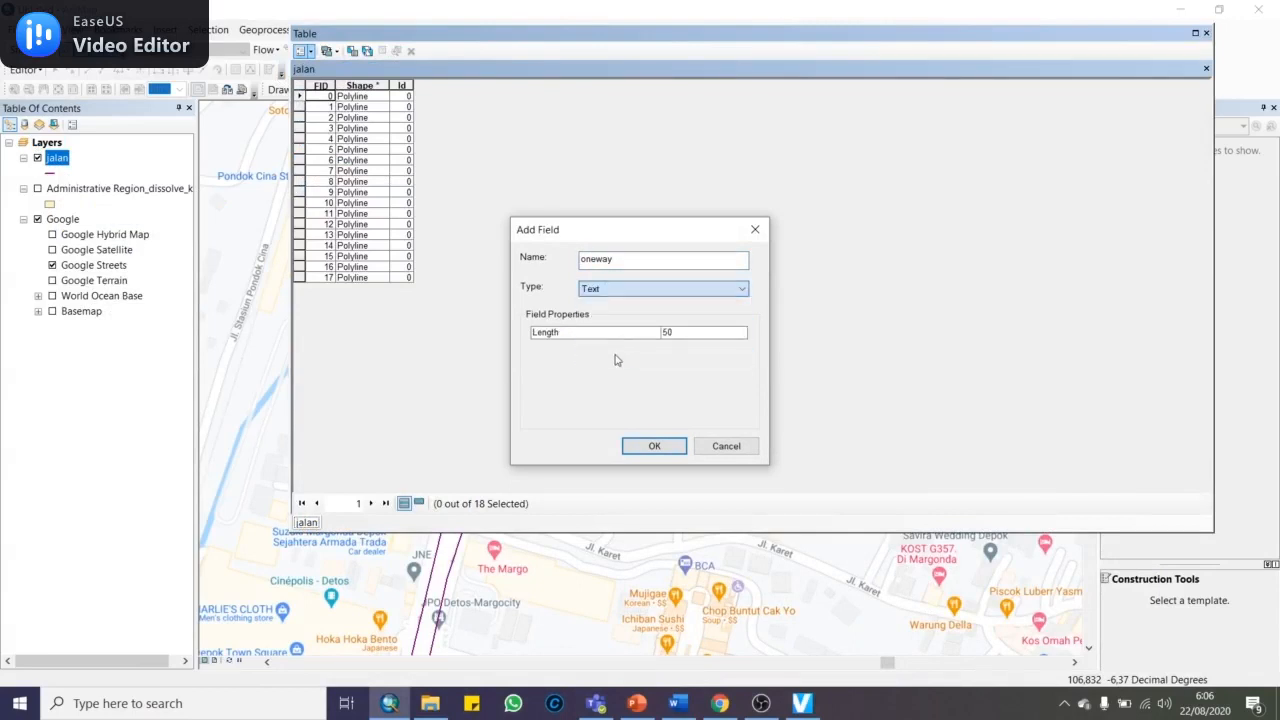
{"action": "left_click", "coordinate": [631, 450]}
Uncover the map and select all Jl. Margonda Raya carriageway lines together with the two toll road lines
{"action": "left_click_drag", "start_coordinate": [634, 34], "coordinate": [1060, 152]}
{"action": "left_click", "coordinate": [429, 68]}
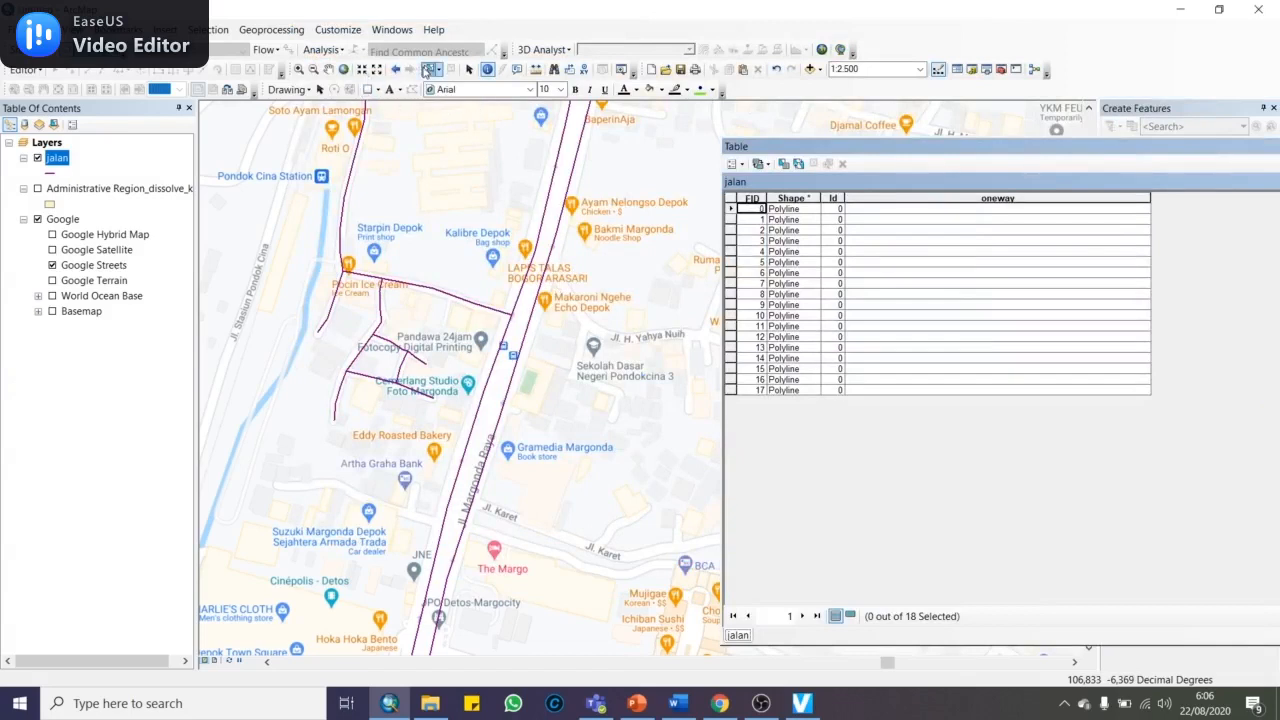
{"action": "left_click", "coordinate": [580, 166]}
{"action": "scroll", "coordinate": [584, 172], "scroll_direction": "up", "scroll_amount": 1}
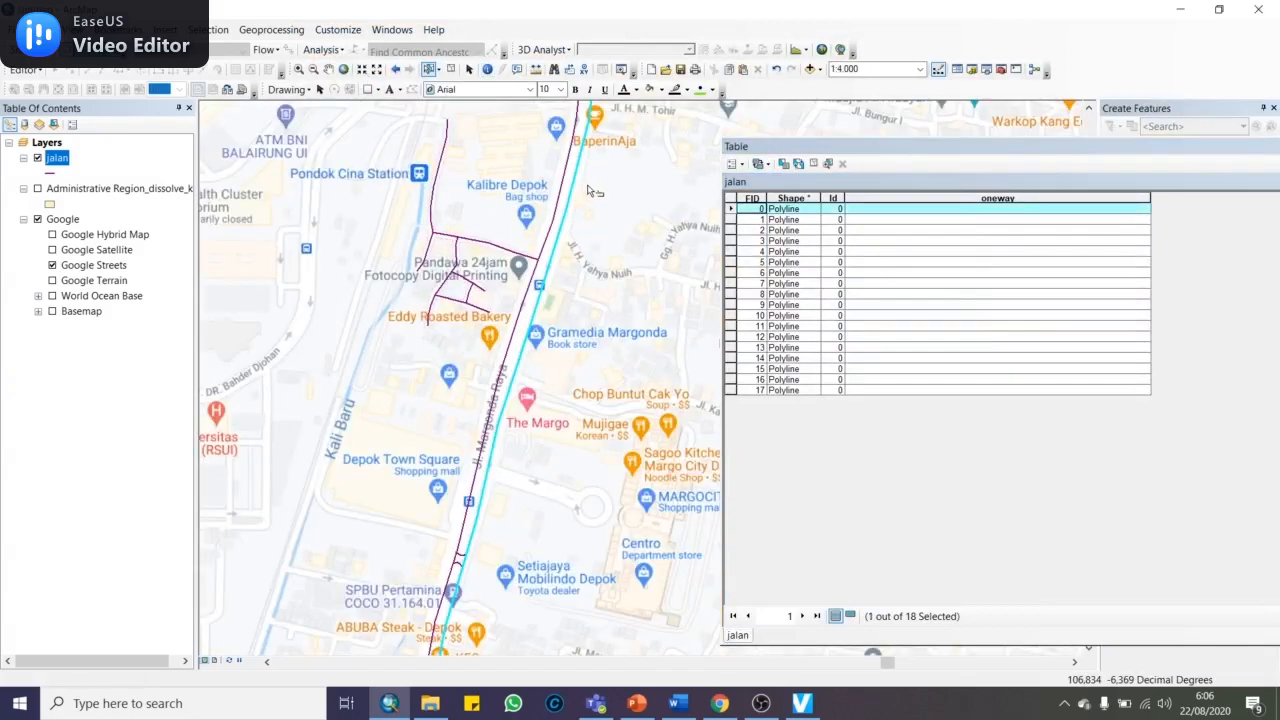
{"action": "scroll", "coordinate": [604, 184], "scroll_direction": "up", "scroll_amount": 1}
{"action": "scroll", "coordinate": [614, 190], "scroll_direction": "up", "scroll_amount": 2}
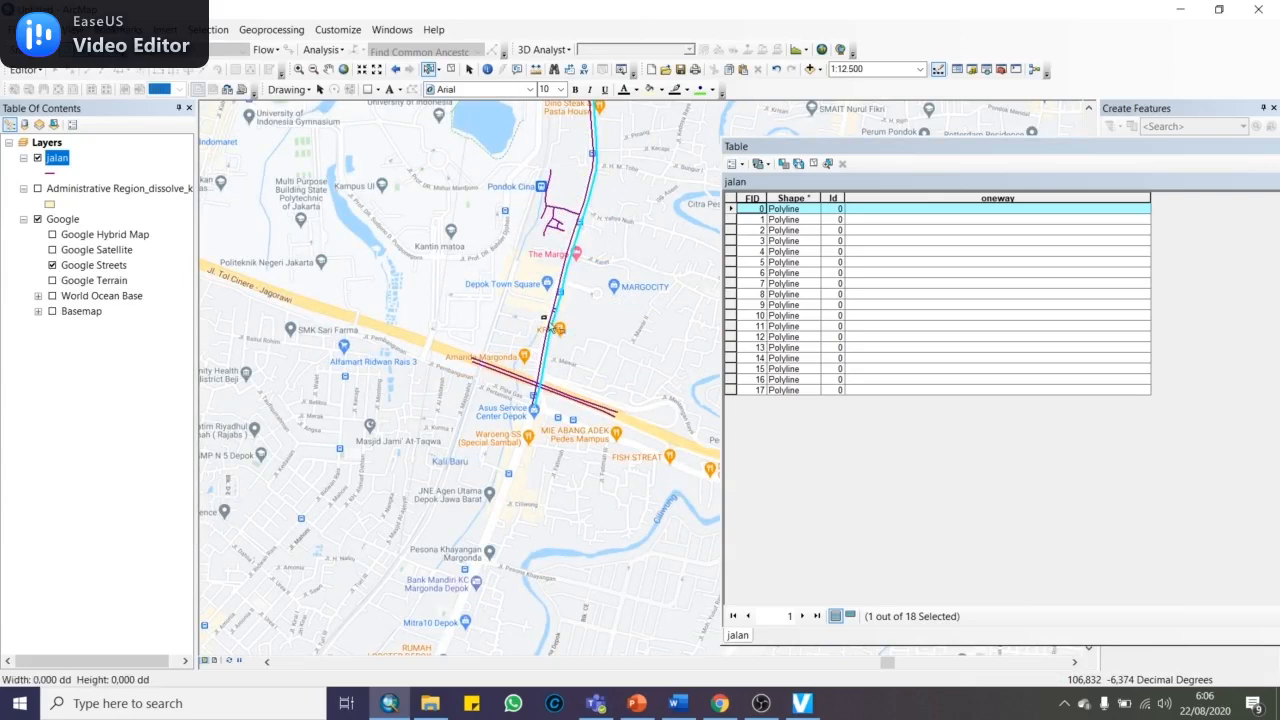
{"action": "left_click", "coordinate": [551, 326], "text": "shift"}
{"action": "left_click_drag", "start_coordinate": [554, 376], "coordinate": [574, 404]}
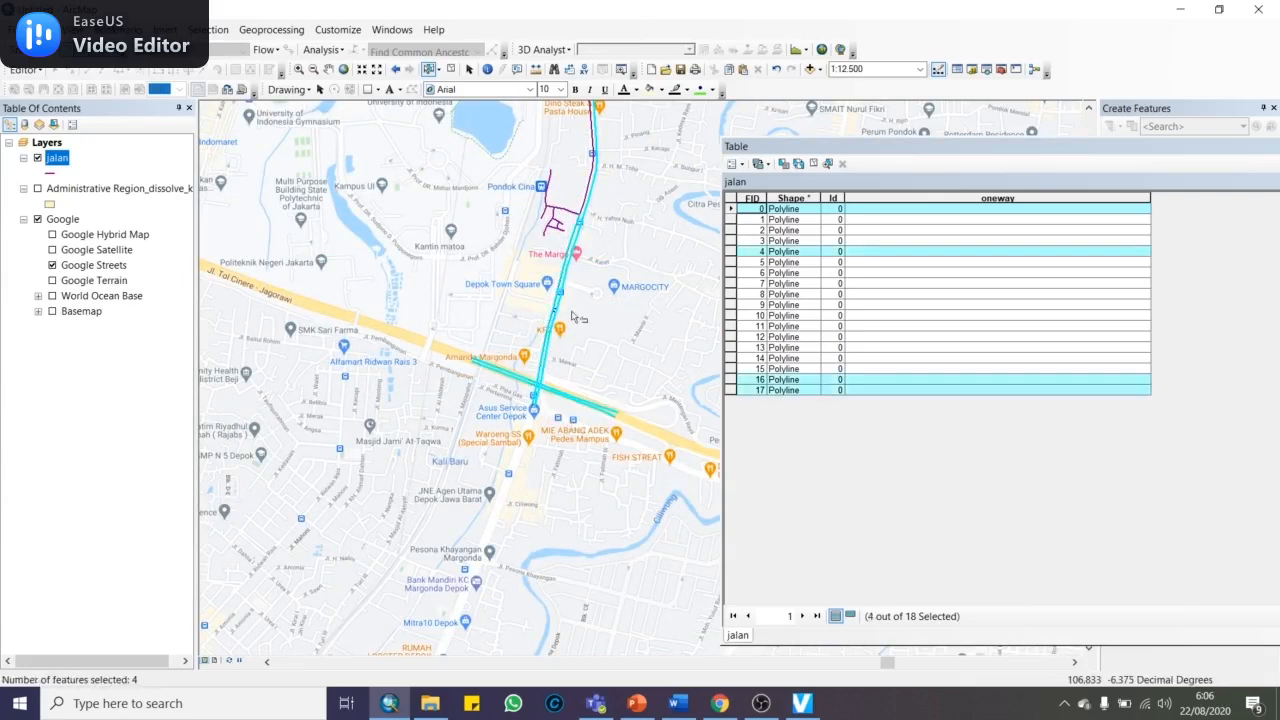
{"action": "left_click", "coordinate": [592, 203], "text": "shift"}
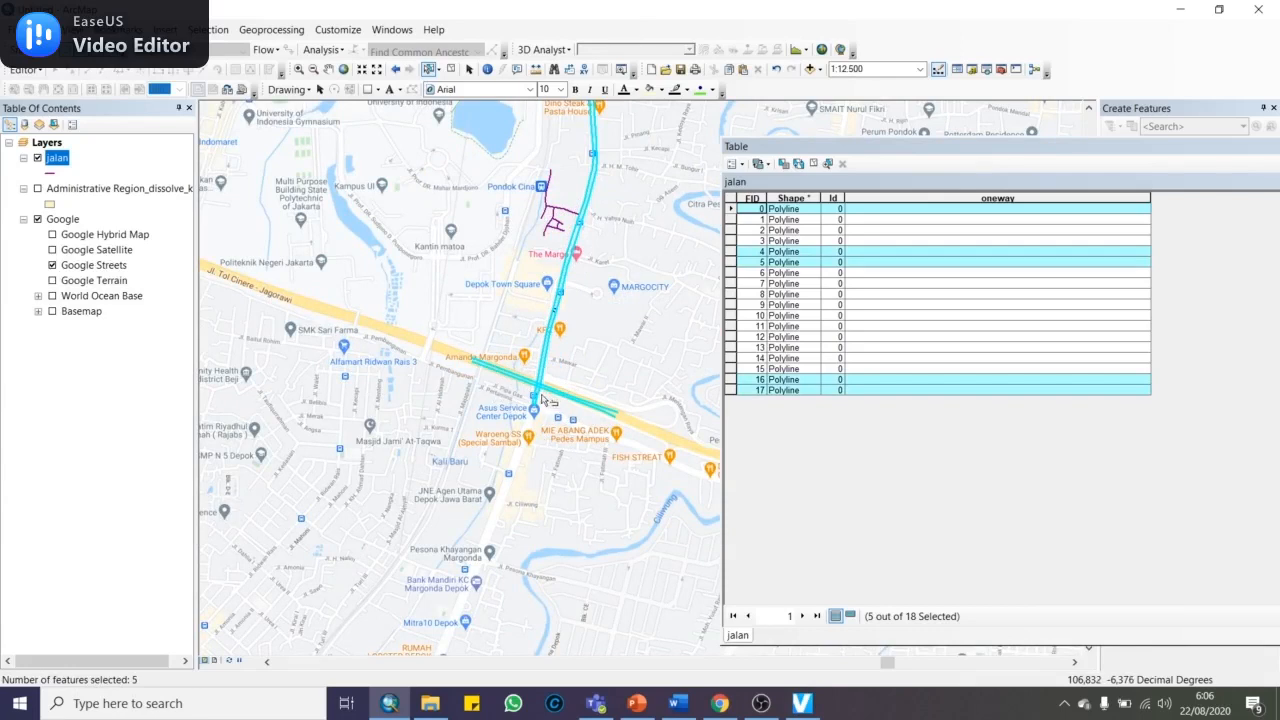
Calculate the oneway field as "F" for the selected main road and toll road lines
{"action": "right_click", "coordinate": [979, 199]}
{"action": "left_click", "coordinate": [1000, 299]}
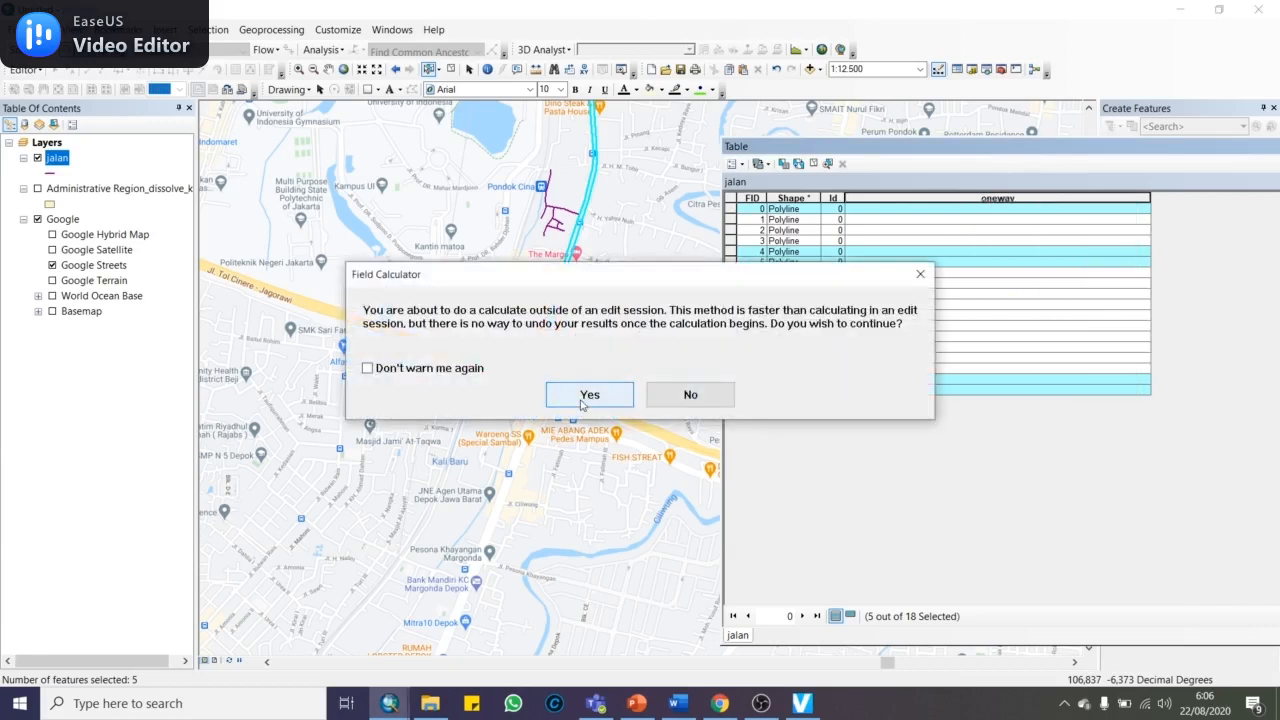
{"action": "left_click", "coordinate": [589, 395]}
{"action": "type", "text": "1"}
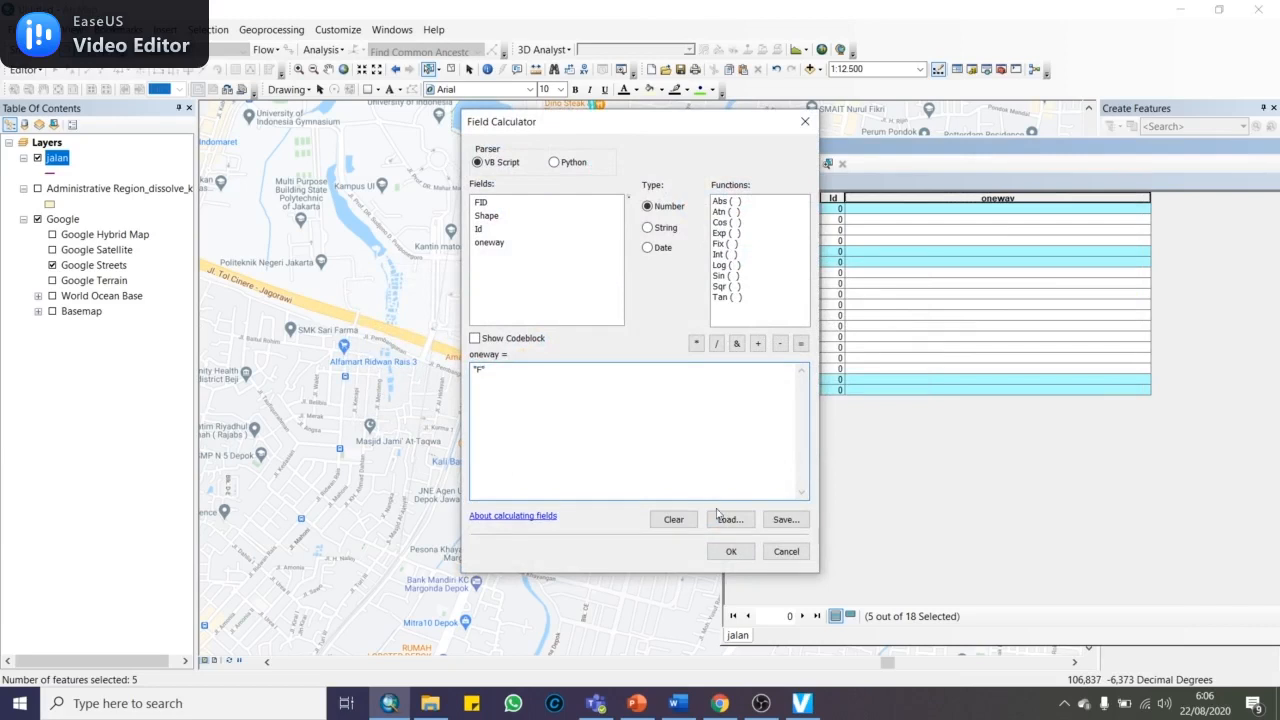
{"action": "left_click", "coordinate": [731, 551]}
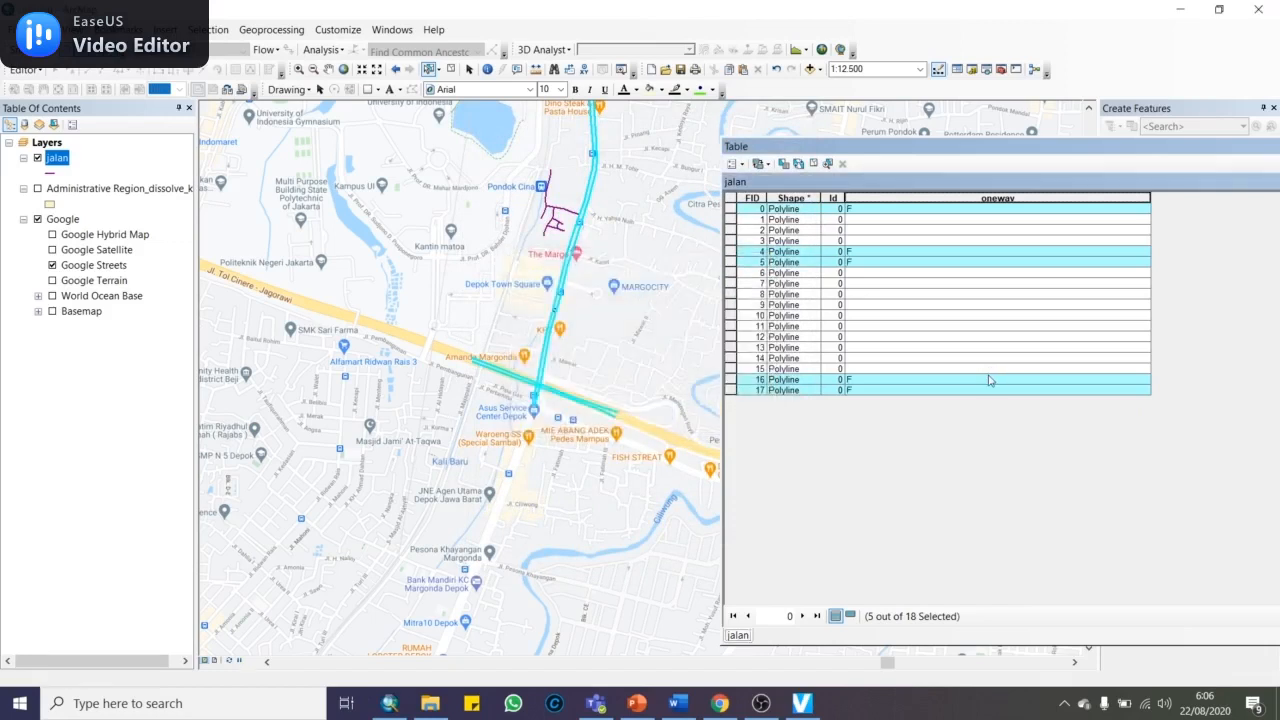
Select the side streets near Pondok Cina Station and enter "B" as their oneway expression in the Field Calculator
{"action": "left_click_drag", "start_coordinate": [530, 168], "coordinate": [578, 248]}
{"action": "scroll", "coordinate": [558, 195], "scroll_direction": "up", "scroll_amount": 3}
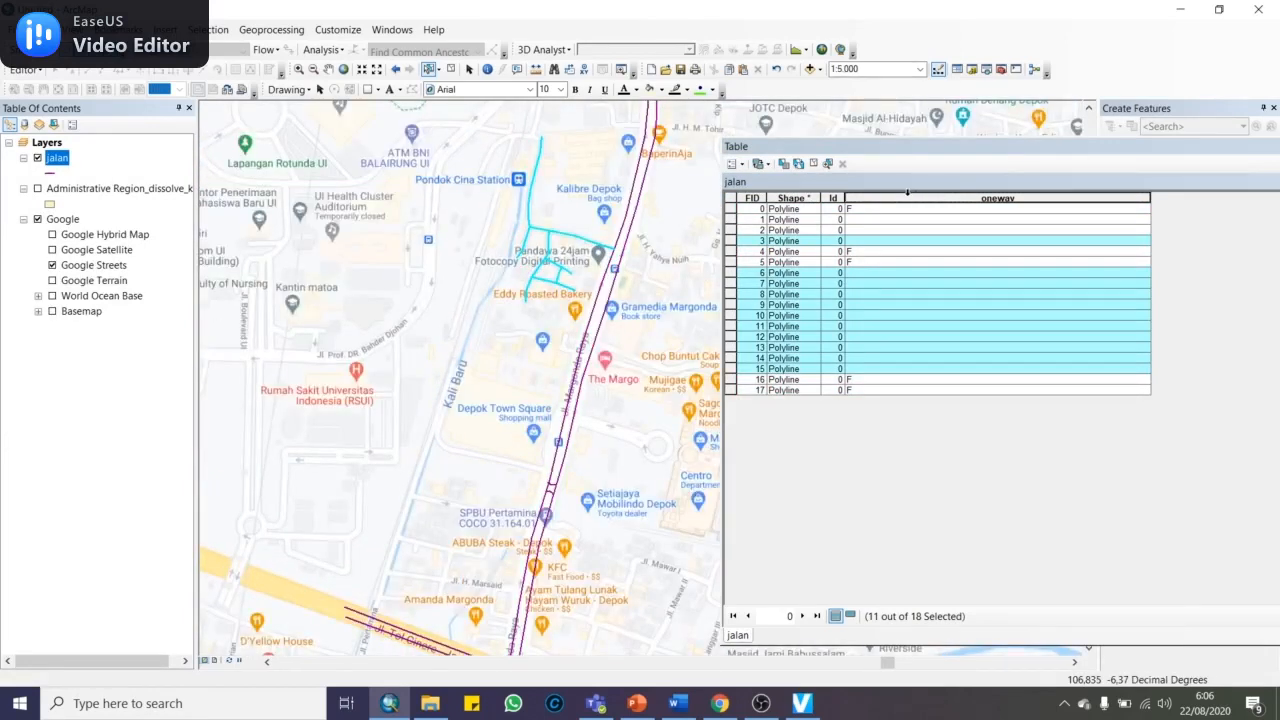
{"action": "right_click", "coordinate": [907, 195]}
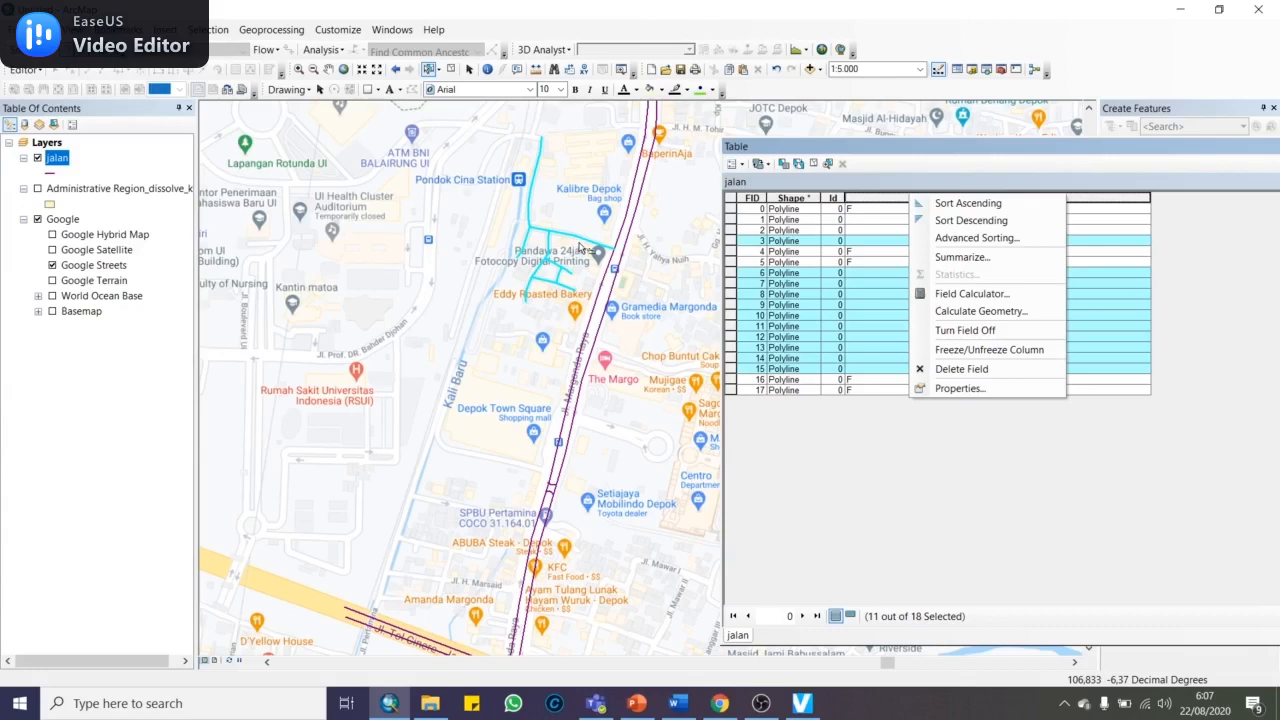
{"action": "left_click", "coordinate": [928, 294]}
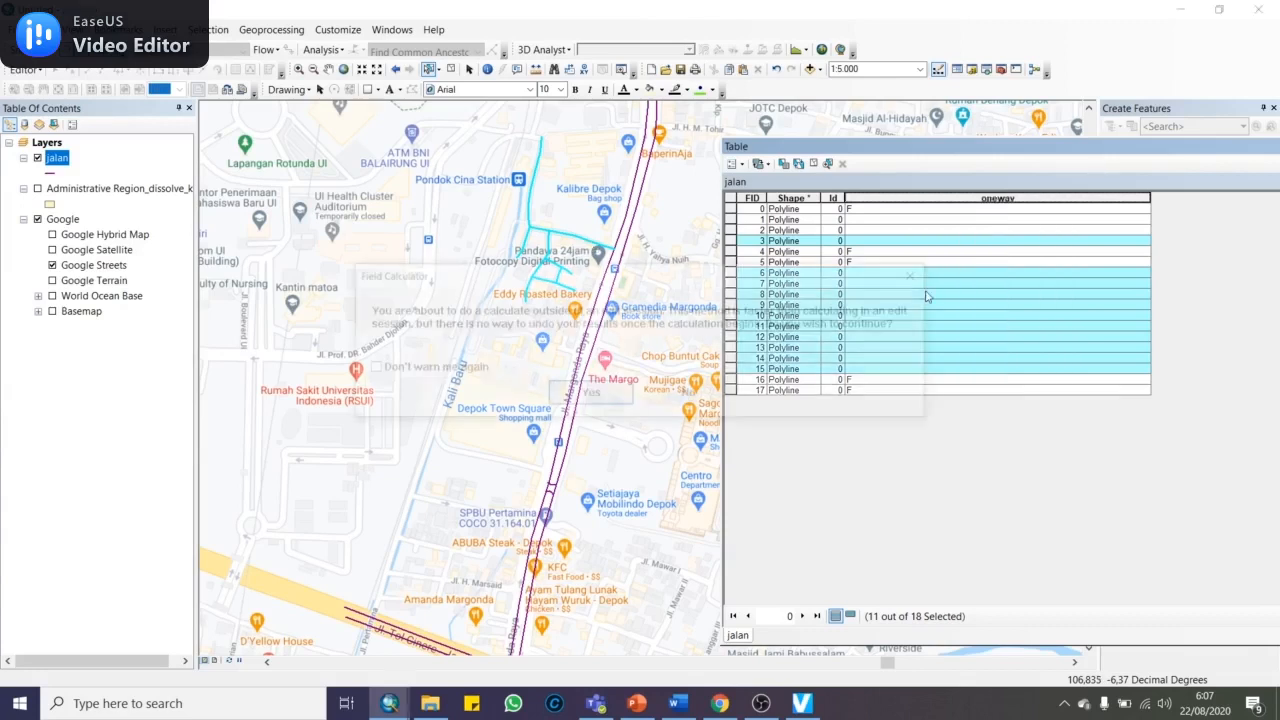
{"action": "left_click", "coordinate": [585, 400]}
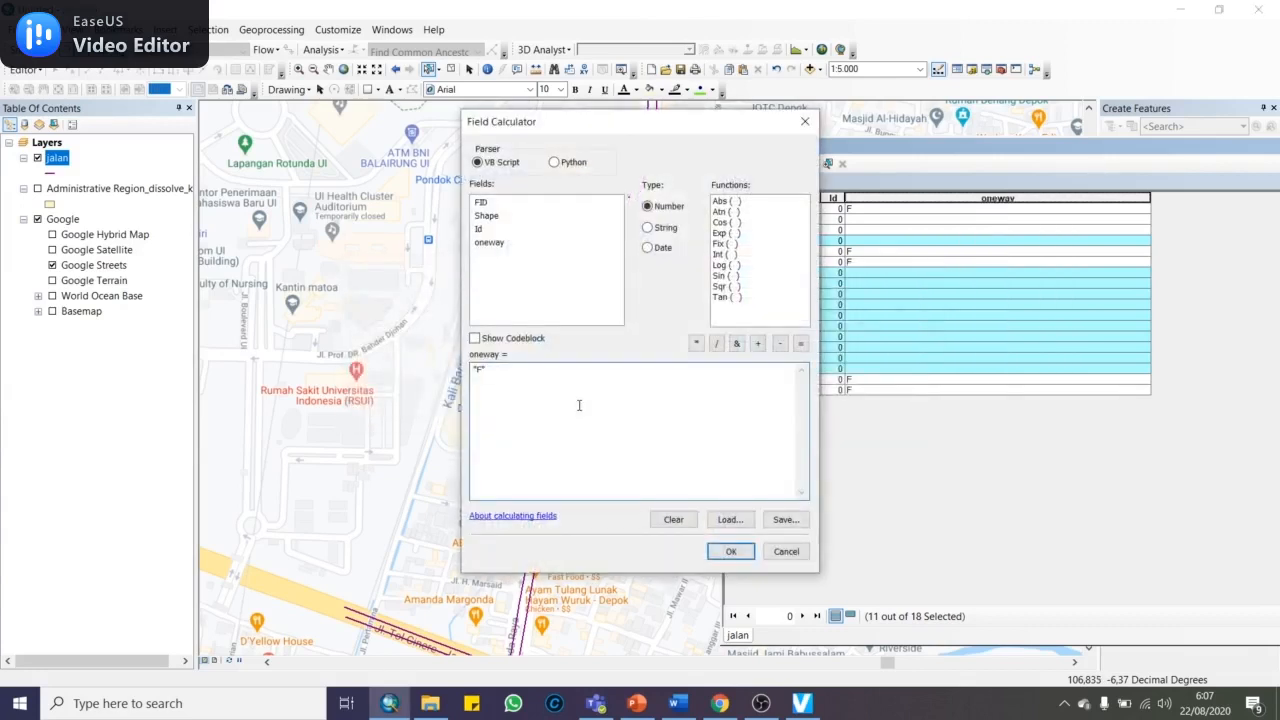
{"action": "type", "text": "B"}
{"action": "left_click", "coordinate": [729, 556]}
Recheck the "Any other value" entry in the browser help page, then return to ArcMap and apply the "B" calculation
{"action": "left_click", "coordinate": [750, 620]}
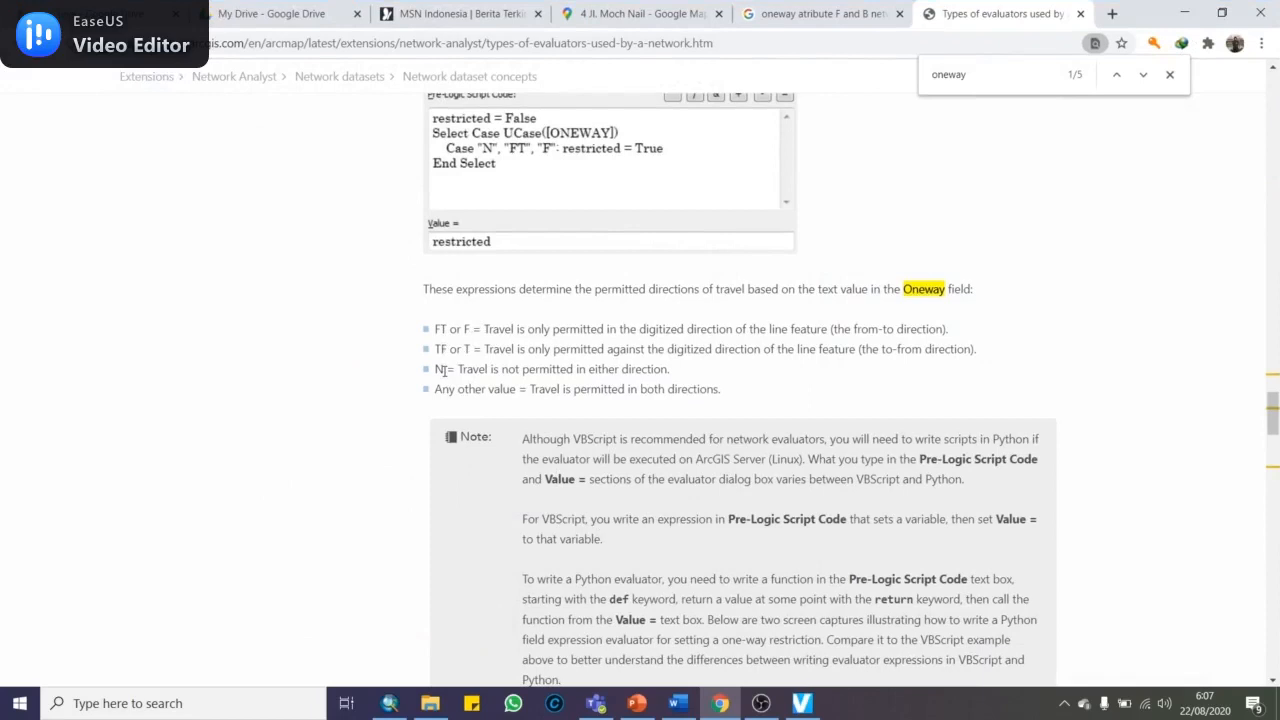
{"action": "left_click_drag", "start_coordinate": [532, 389], "coordinate": [728, 398]}
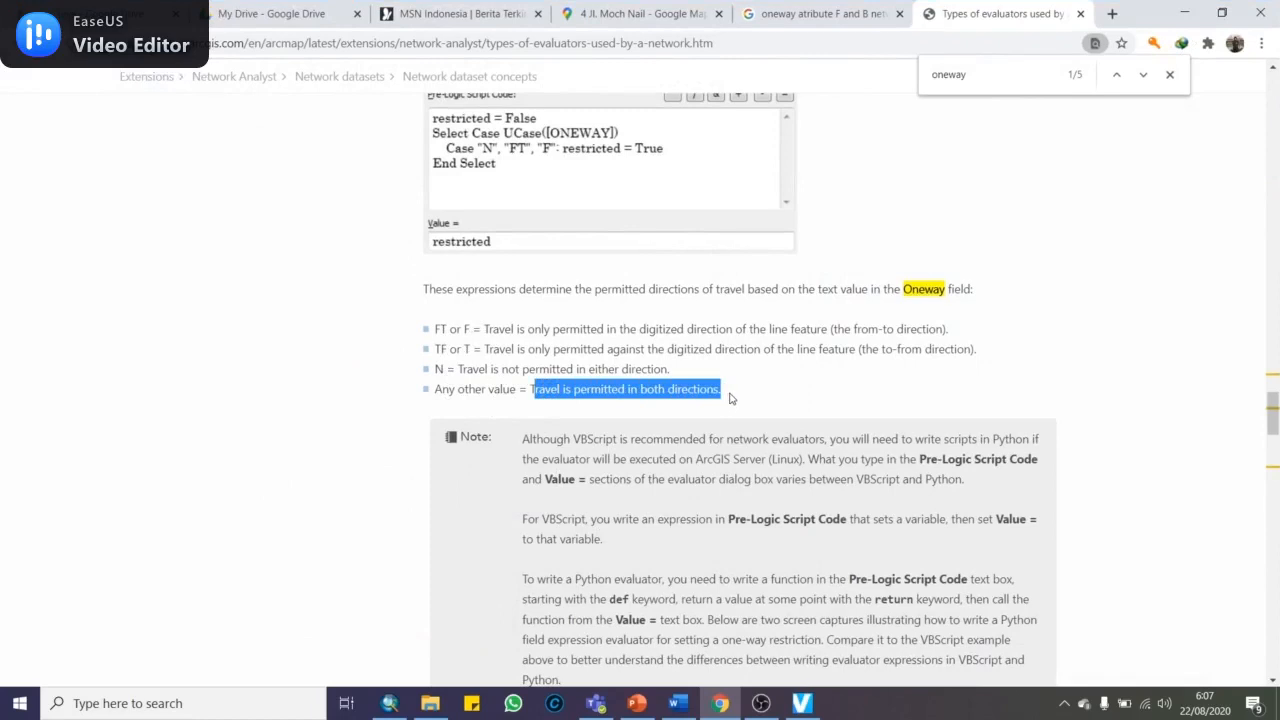
{"action": "left_click", "coordinate": [1184, 13]}
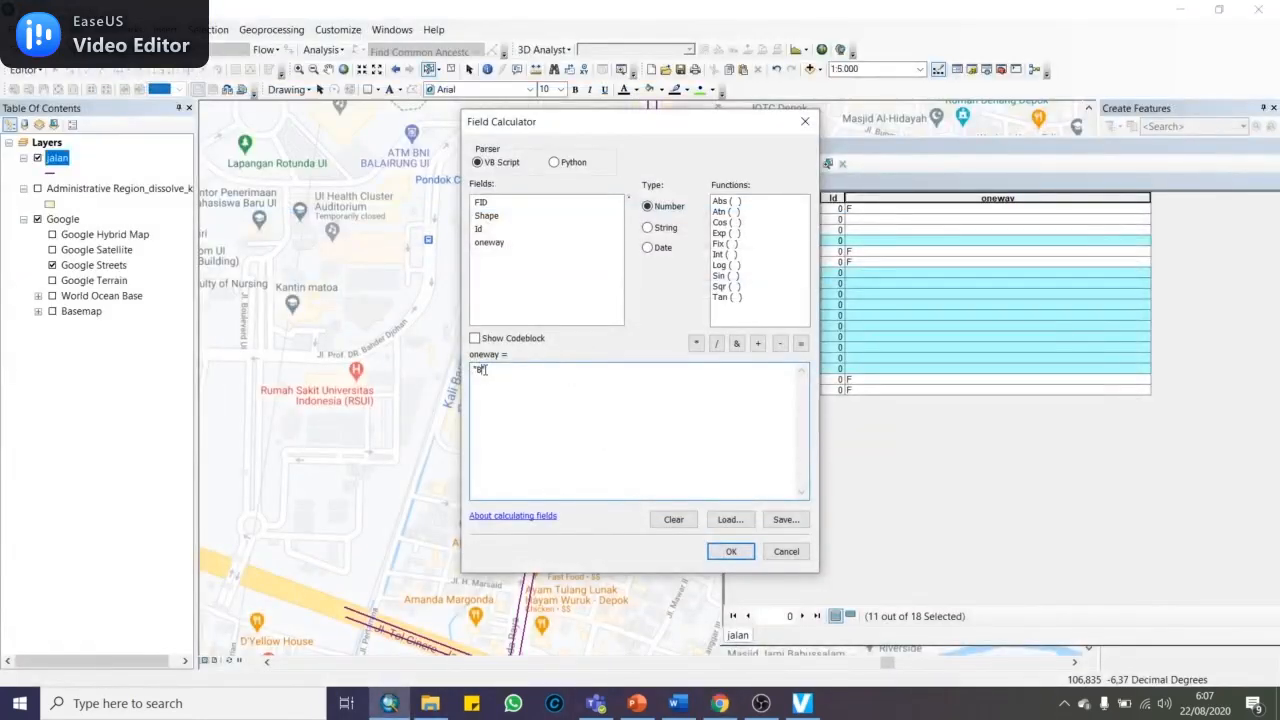
{"action": "left_click", "coordinate": [733, 552]}
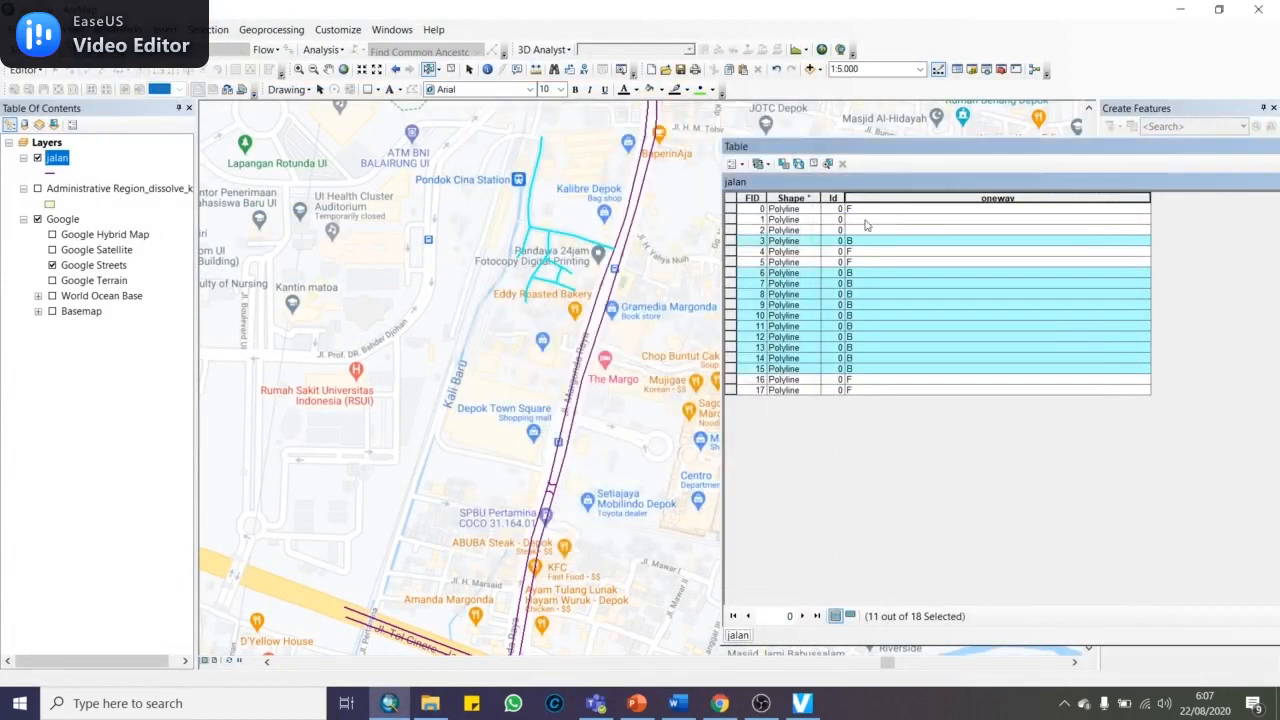
Locate the two connectors with empty oneway values and calculate oneway as "F" for the FID 1 connector
{"action": "left_click", "coordinate": [731, 220]}
{"action": "double_click", "coordinate": [731, 230]}
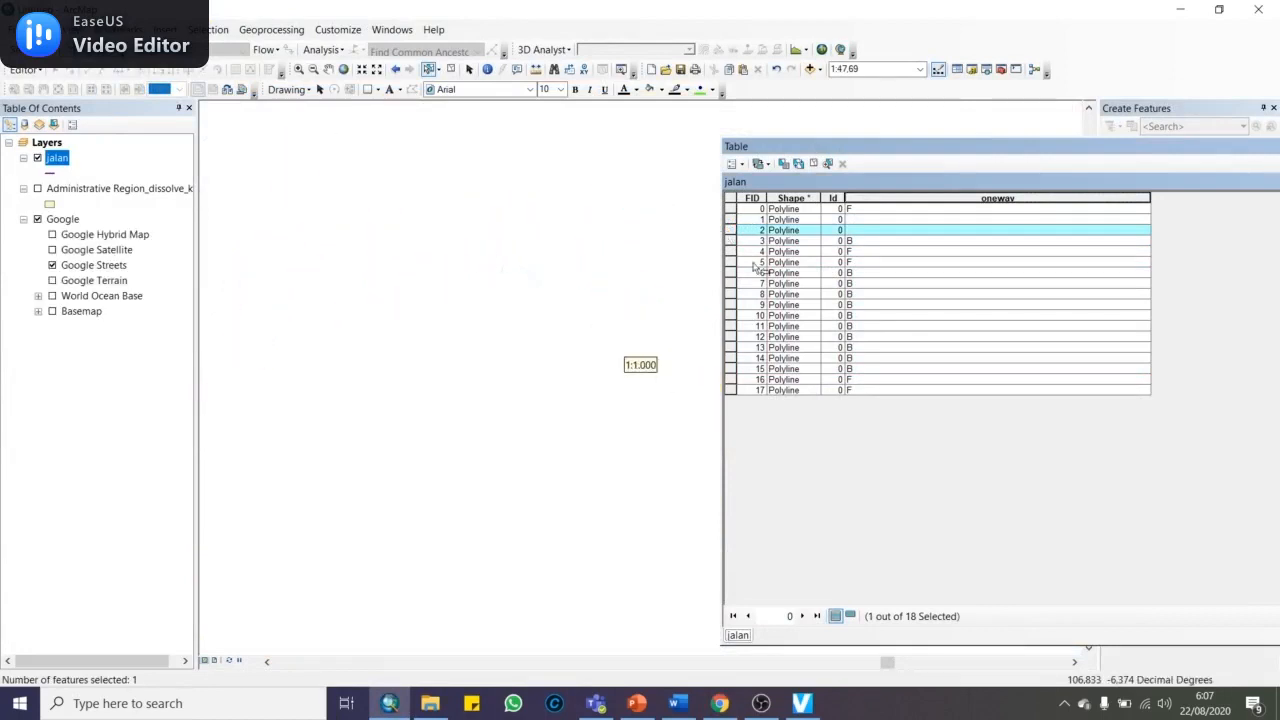
{"action": "left_click", "coordinate": [731, 220]}
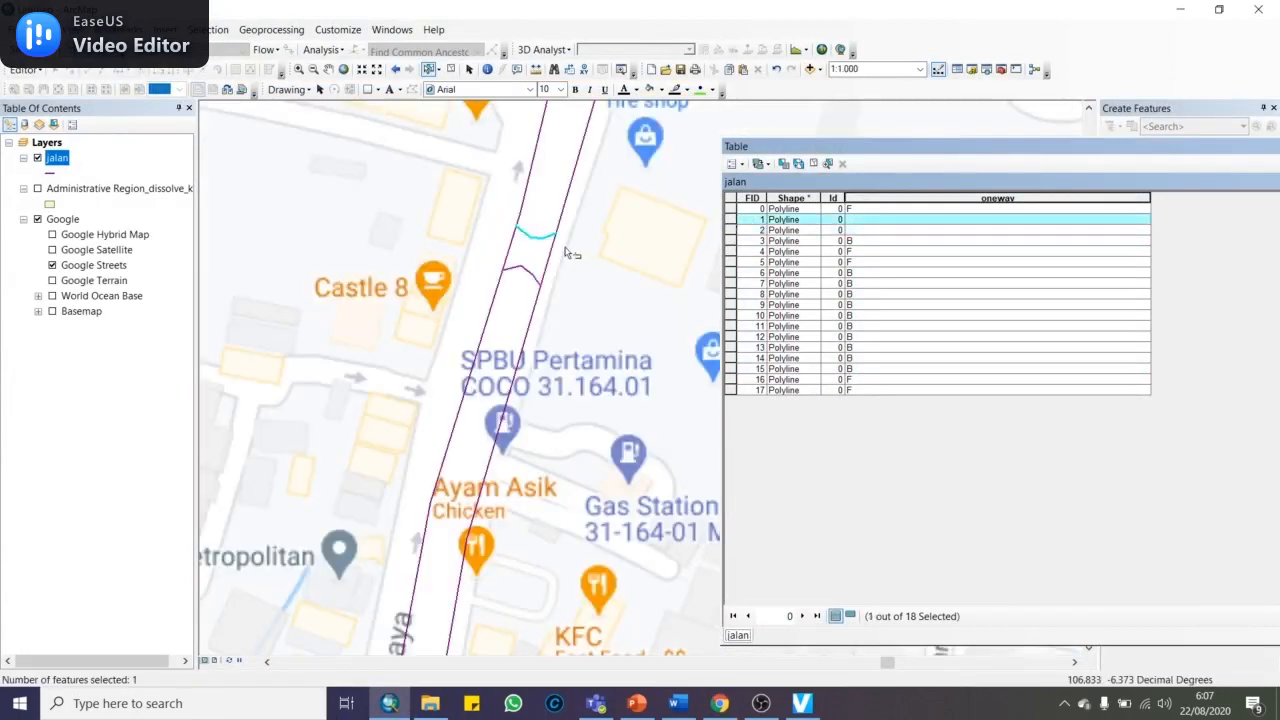
{"action": "right_click", "coordinate": [870, 199]}
{"action": "left_click", "coordinate": [600, 396]}
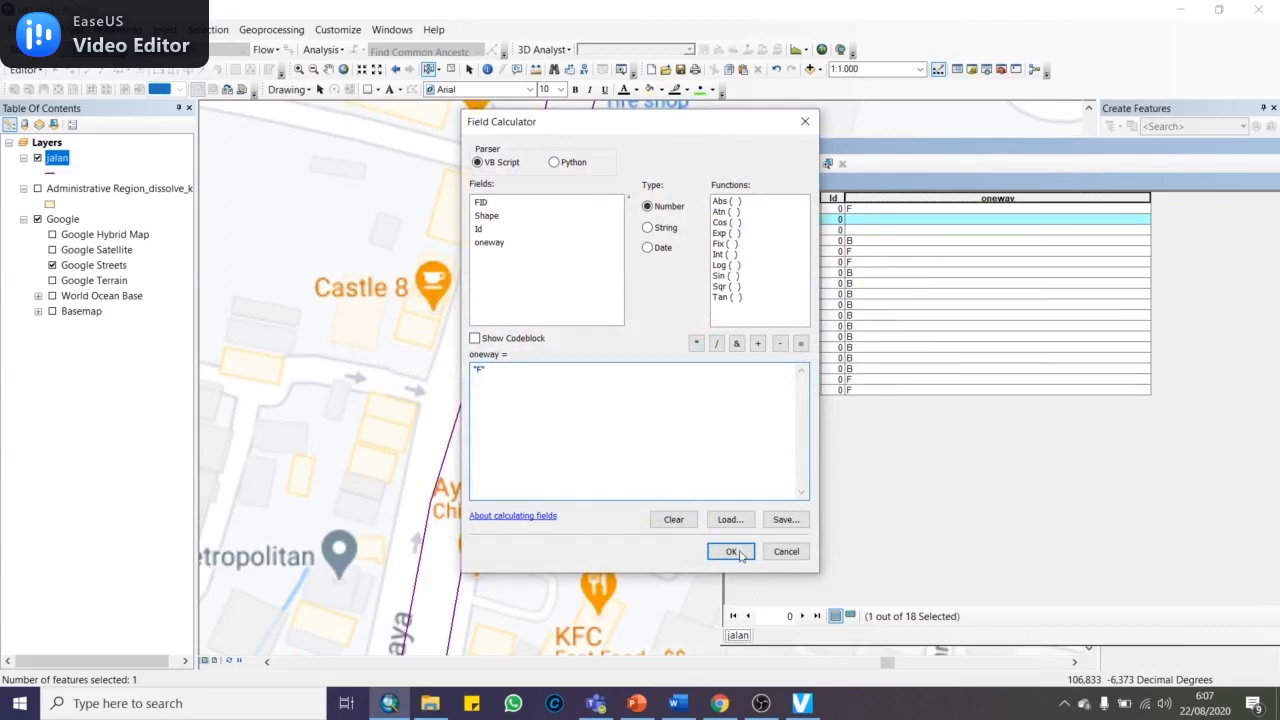
{"action": "left_click", "coordinate": [738, 555]}
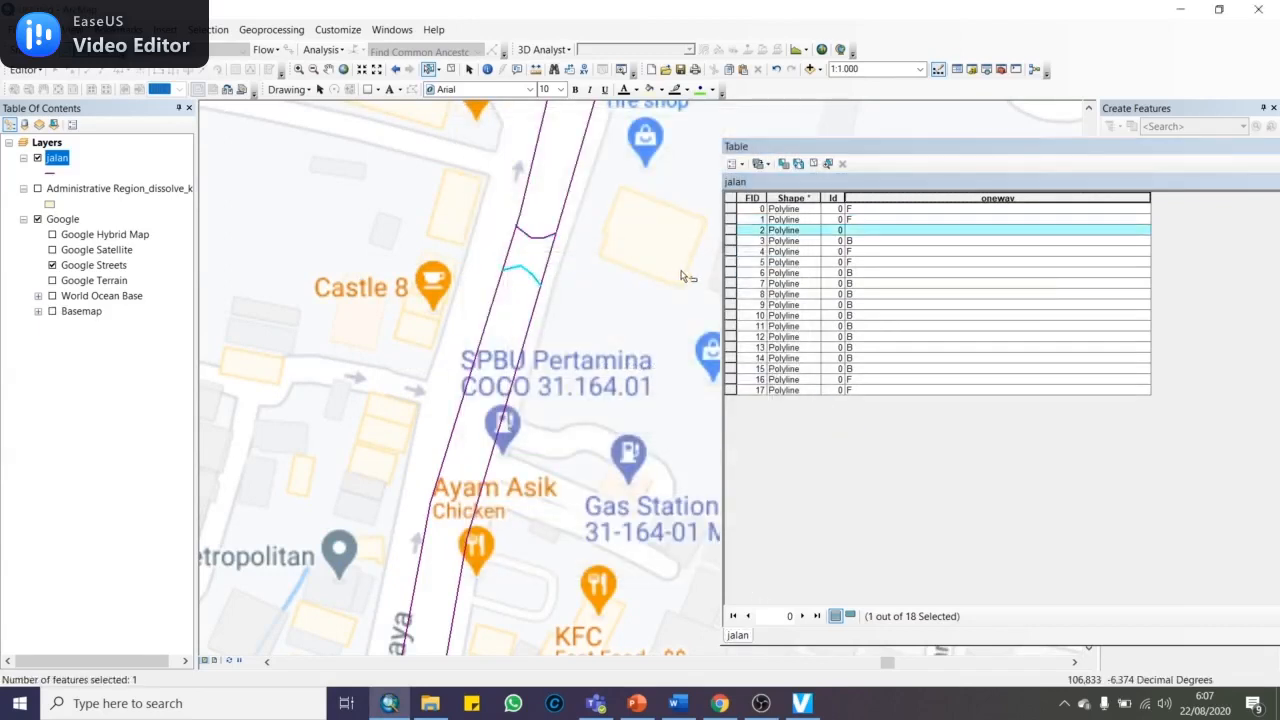
Calculate the oneway field as "F" for the FID 2 connector near SPBU Pertamina
{"action": "left_click", "coordinate": [860, 231]}
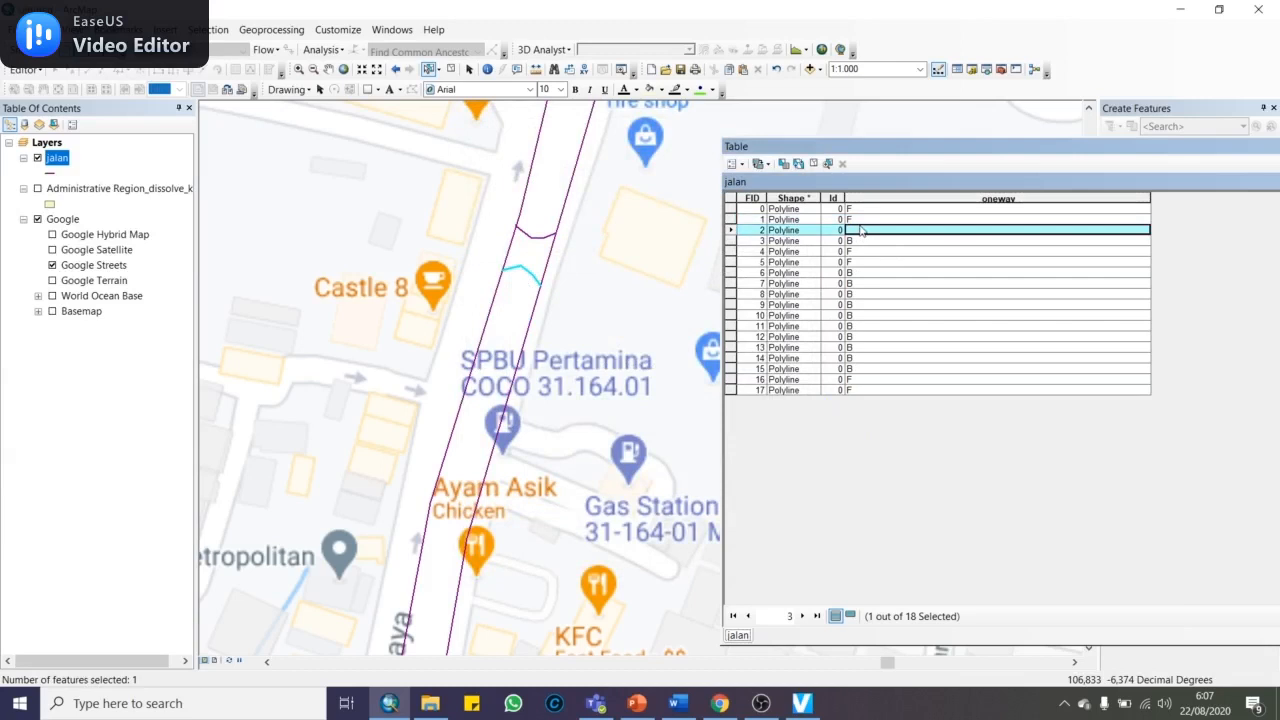
{"action": "right_click", "coordinate": [866, 196]}
{"action": "left_click", "coordinate": [960, 291]}
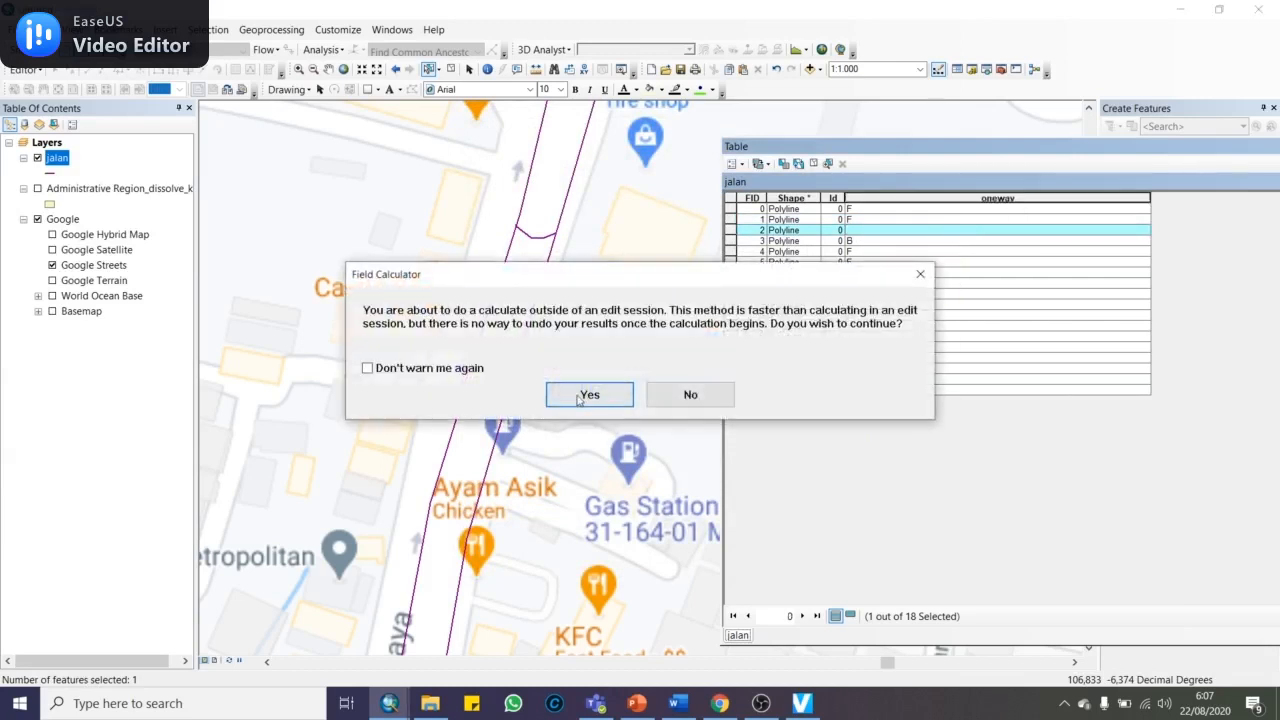
{"action": "left_click", "coordinate": [580, 393]}
{"action": "left_click", "coordinate": [731, 551]}
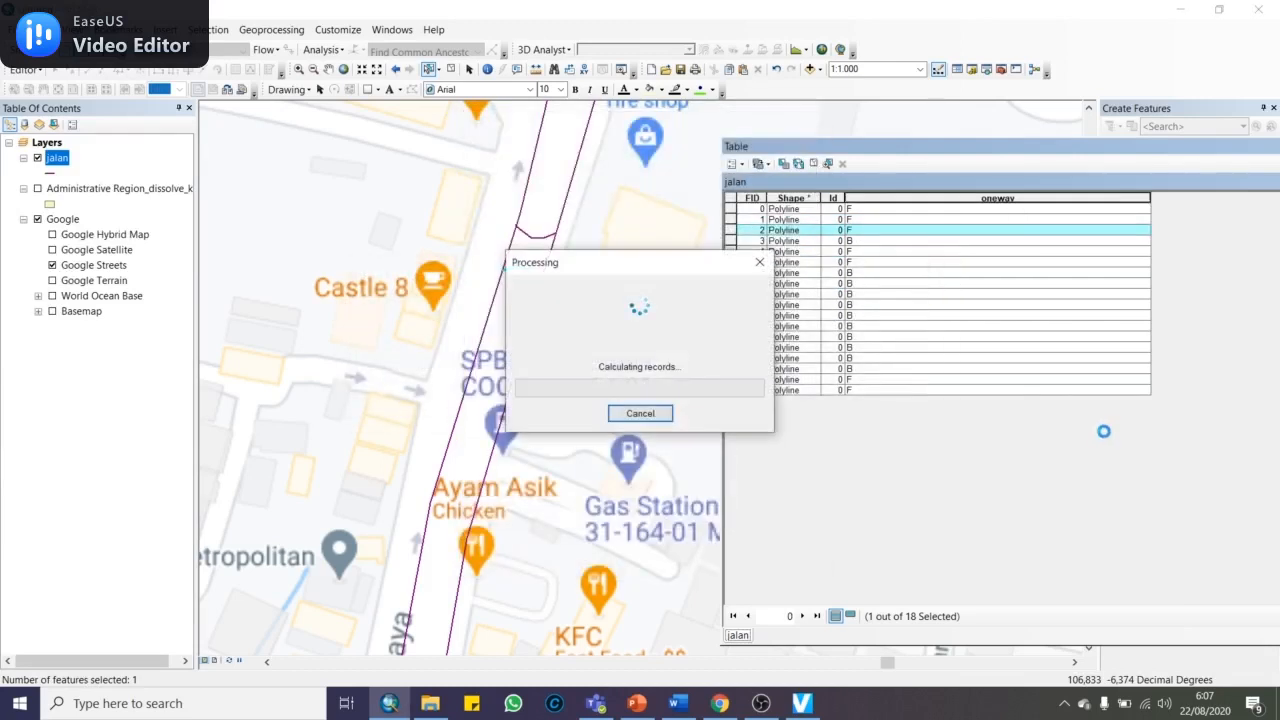
Look over the digitized road network on the map and narrow the oneway column in the table
{"action": "scroll", "coordinate": [560, 277], "scroll_direction": "up", "scroll_amount": 5}
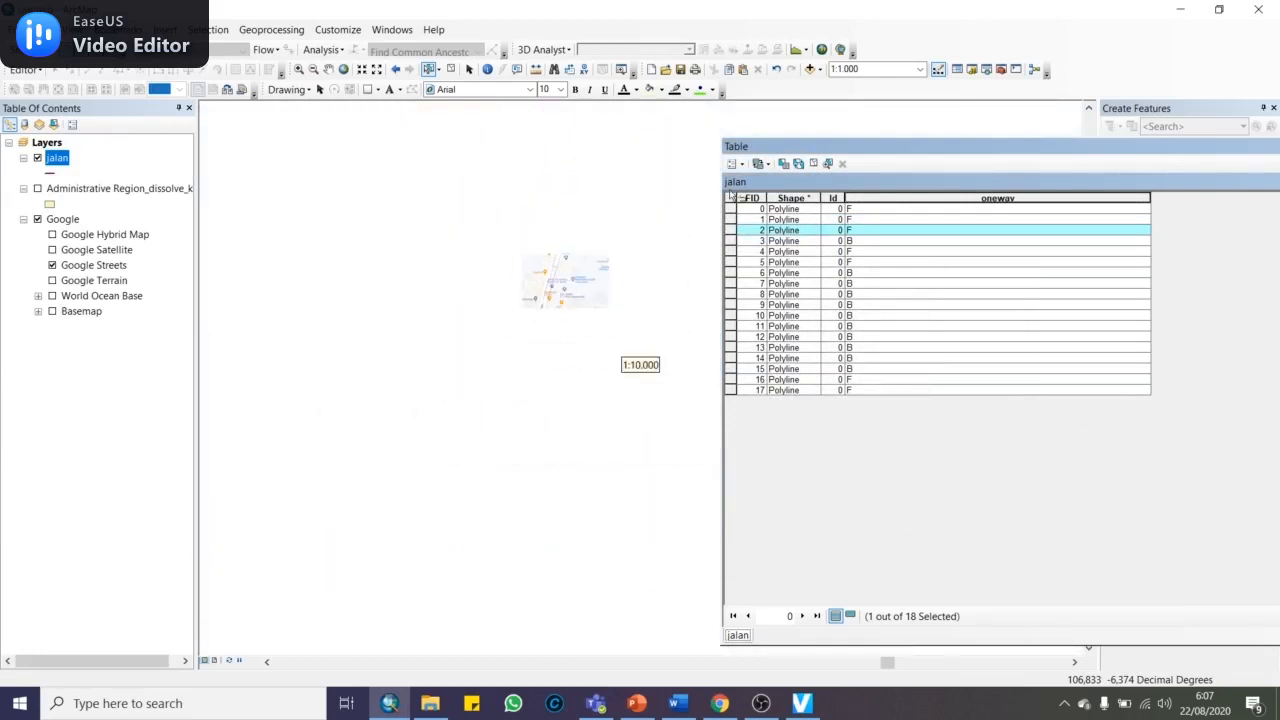
{"action": "scroll", "coordinate": [625, 352], "scroll_direction": "up", "scroll_amount": 1}
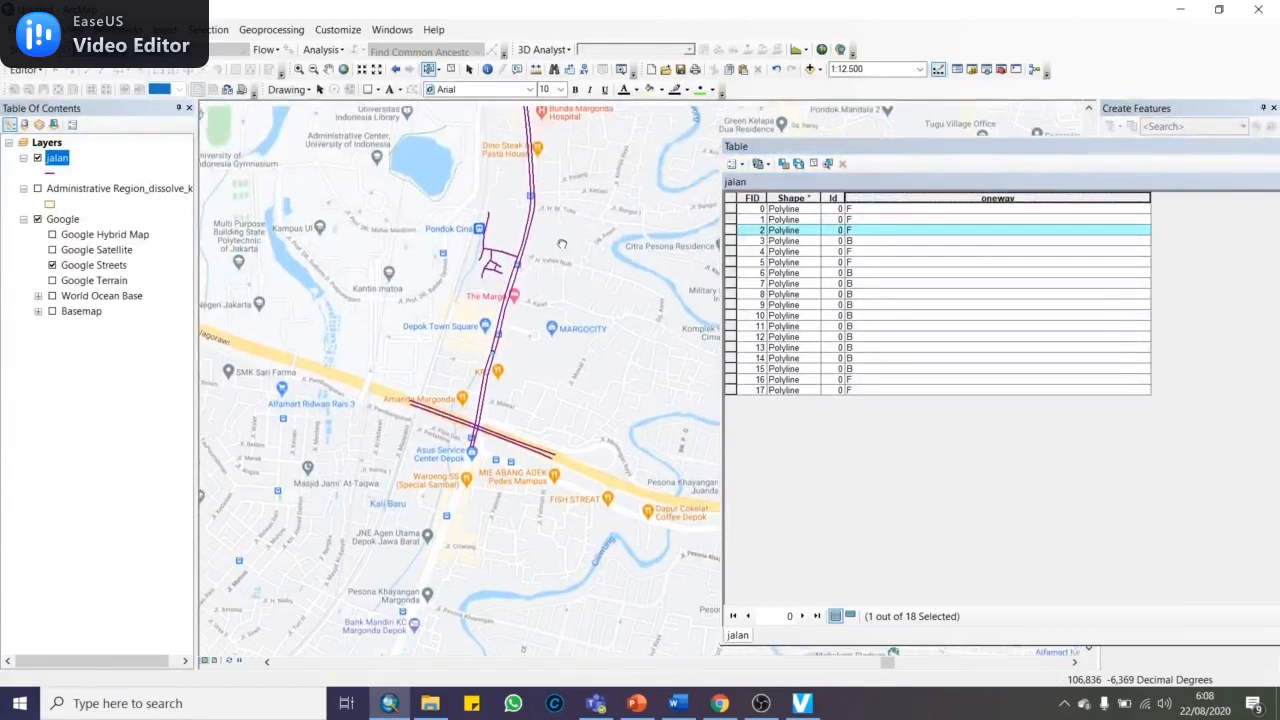
{"action": "left_click_drag", "start_coordinate": [557, 220], "coordinate": [515, 366]}
{"action": "scroll", "coordinate": [515, 366], "scroll_direction": "up", "scroll_amount": 1}
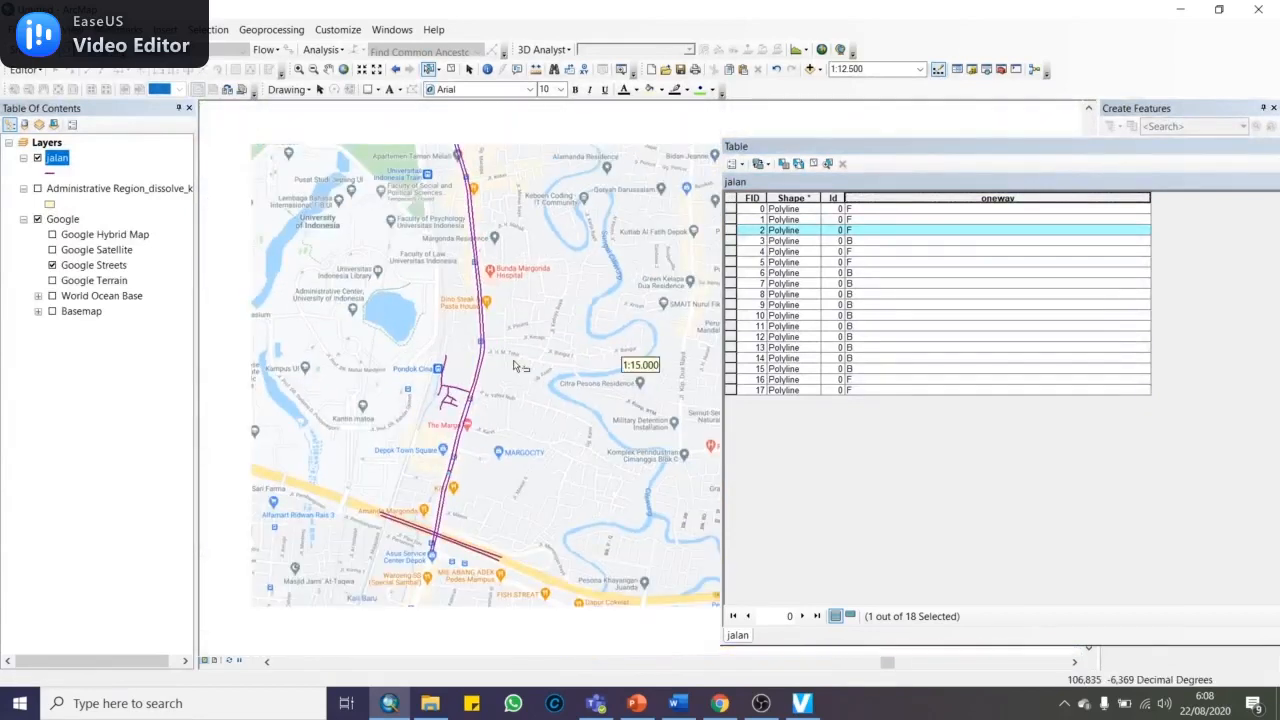
{"action": "scroll", "coordinate": [517, 366], "scroll_direction": "down", "scroll_amount": 2}
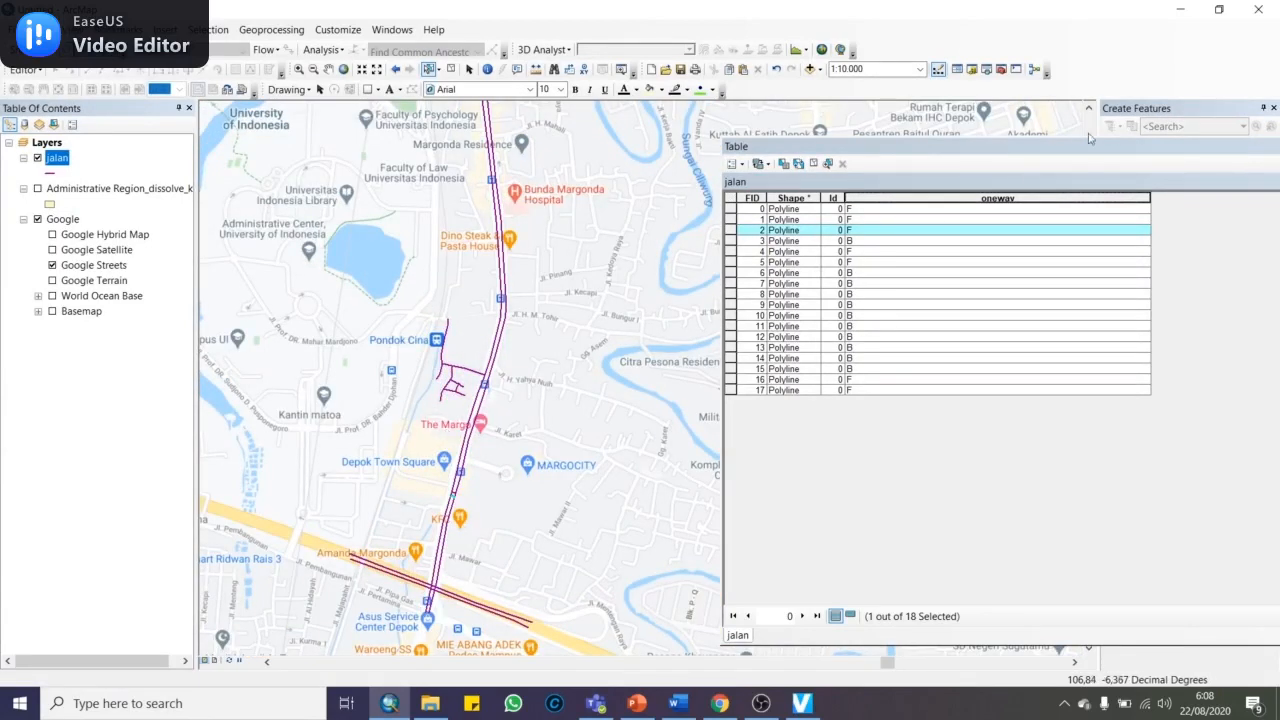
{"action": "left_click_drag", "start_coordinate": [1149, 197], "coordinate": [885, 197]}
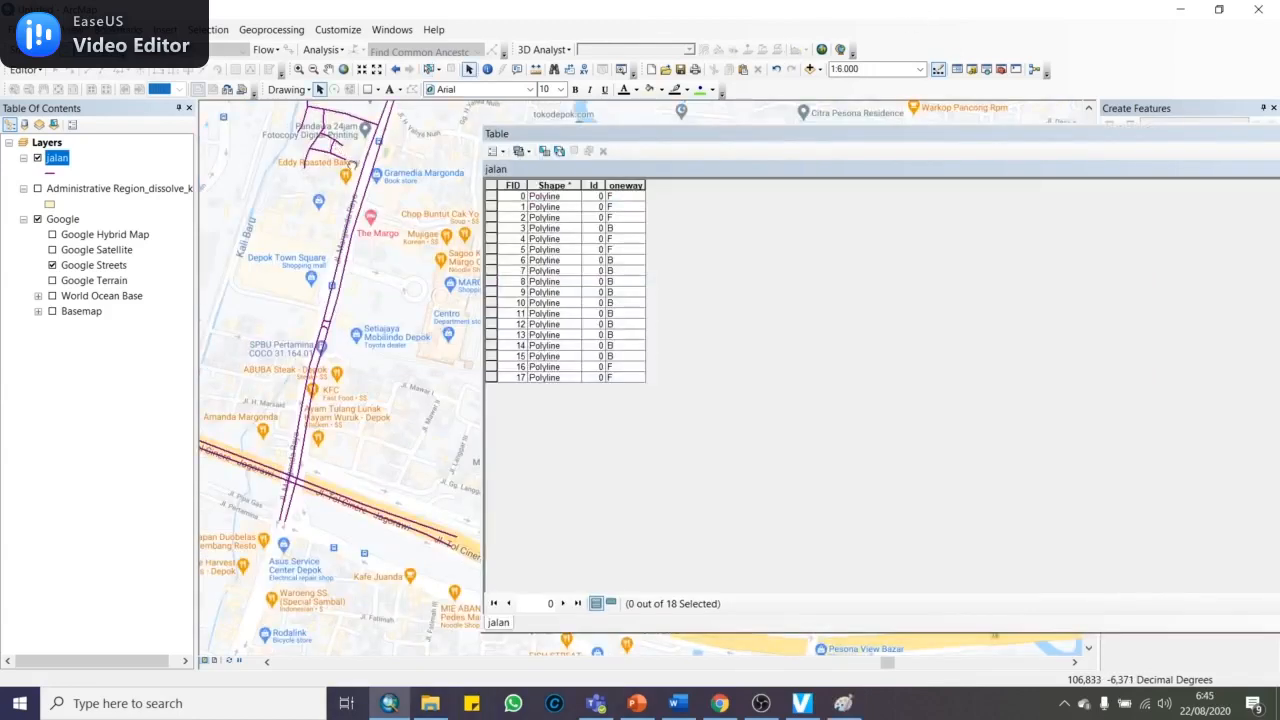
Add a Float field named "minutes" to the jalan attribute table, keeping precision and scale at 0
{"action": "left_click_drag", "start_coordinate": [352, 164], "coordinate": [327, 248]}
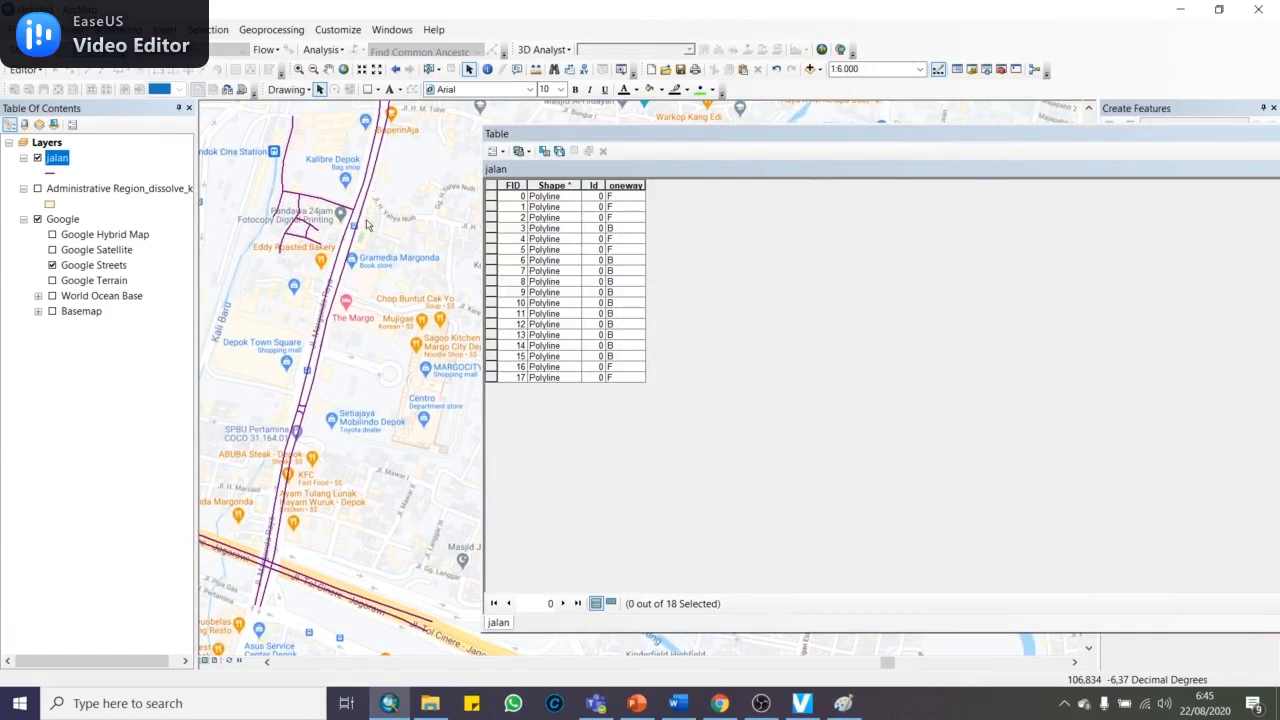
{"action": "left_click", "coordinate": [492, 151]}
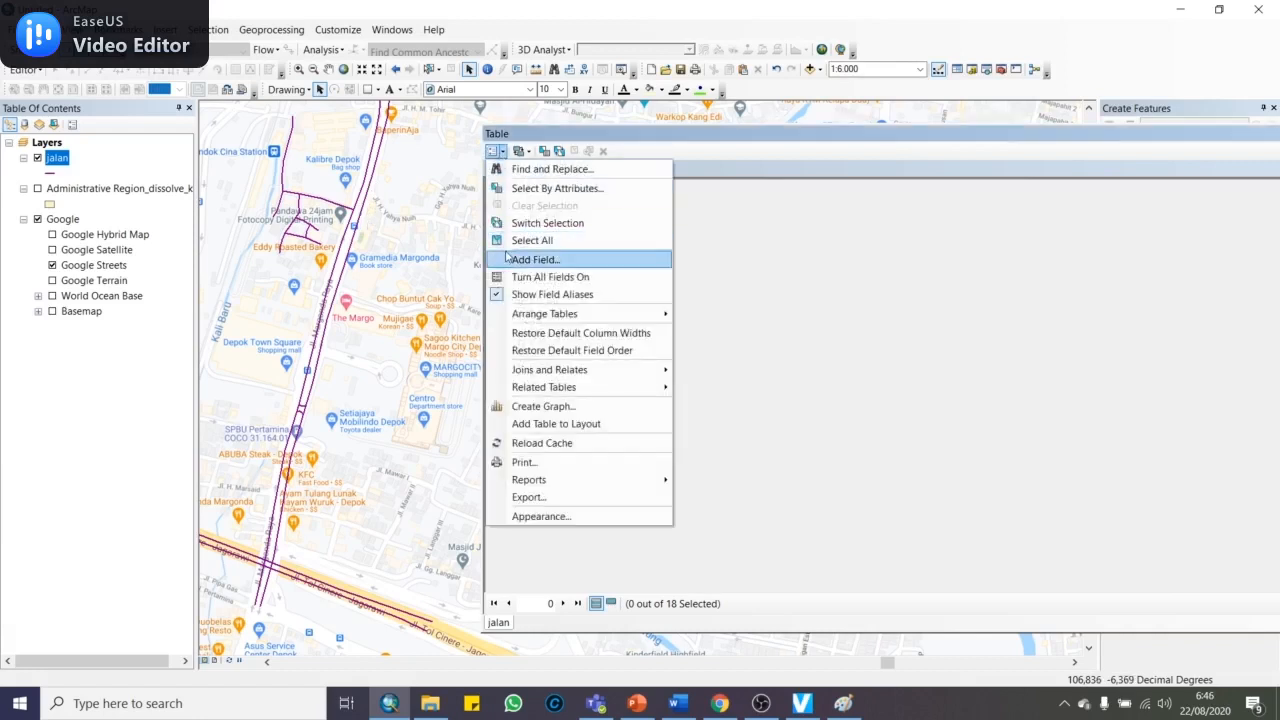
{"action": "left_click", "coordinate": [583, 256]}
{"action": "type", "text": "m"}
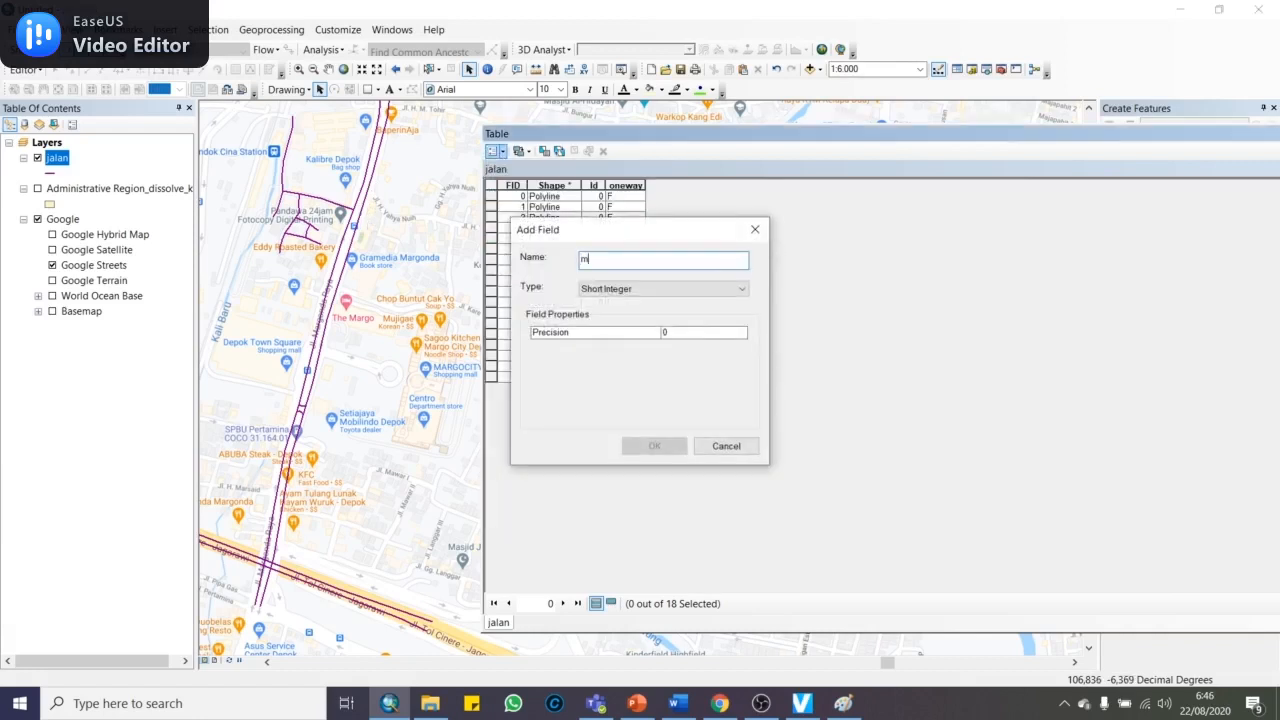
{"action": "type", "text": "mu"}
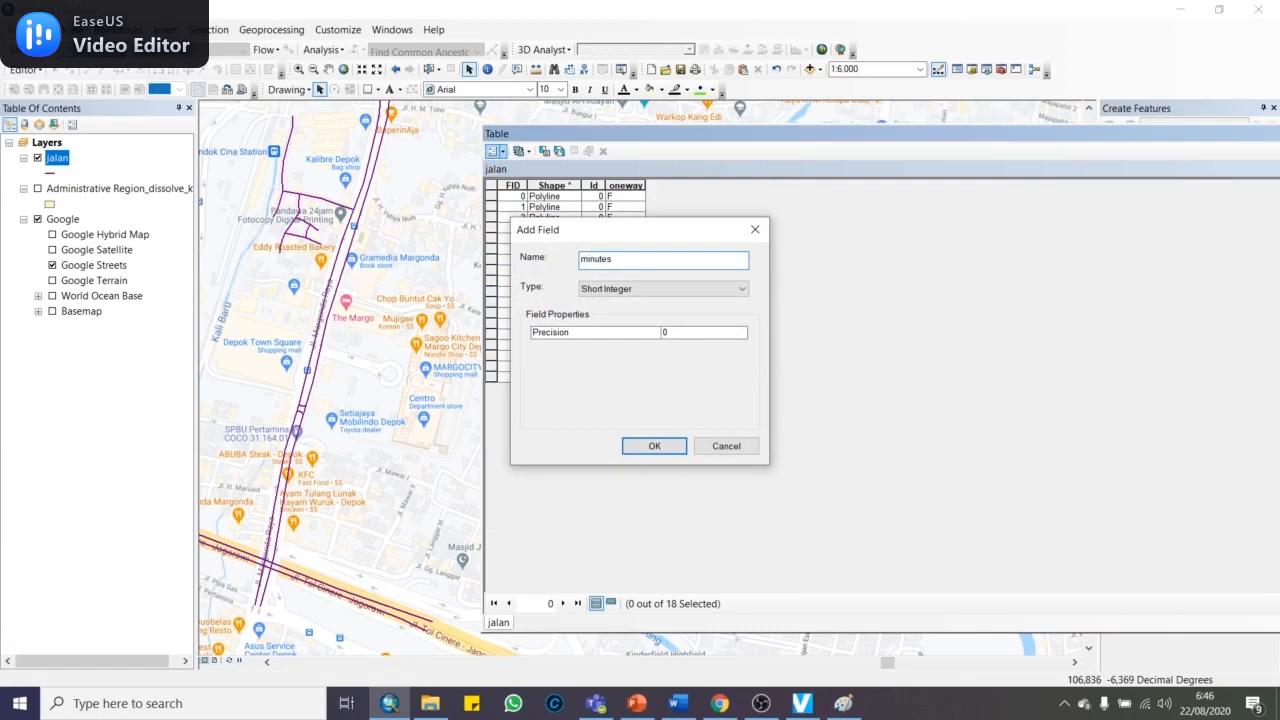
{"action": "left_click", "coordinate": [680, 289]}
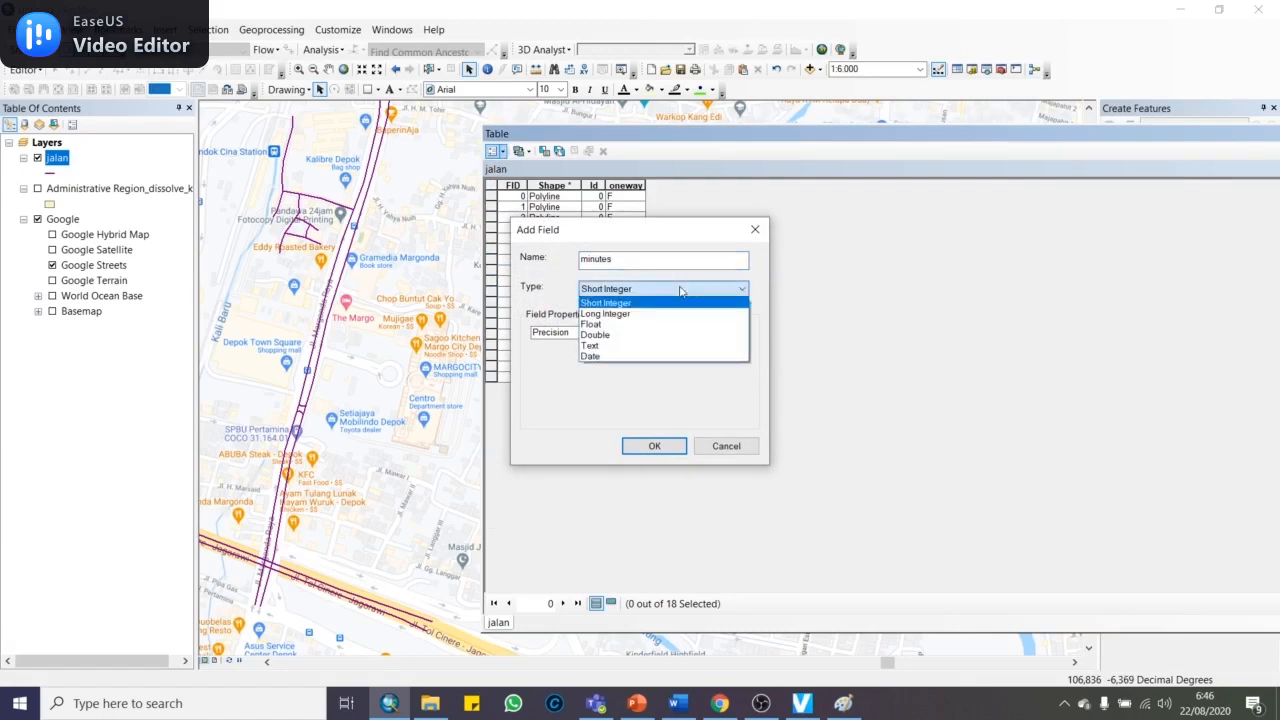
{"action": "left_click", "coordinate": [661, 325]}
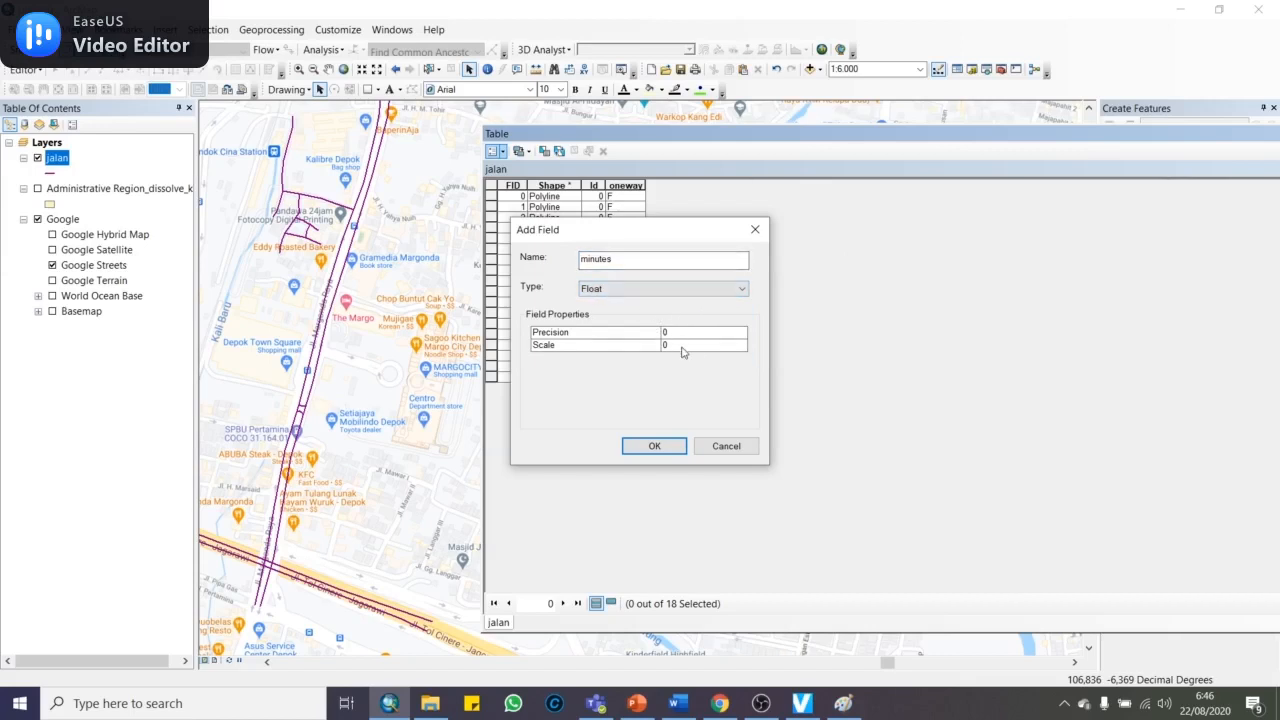
{"action": "left_click", "coordinate": [654, 446]}
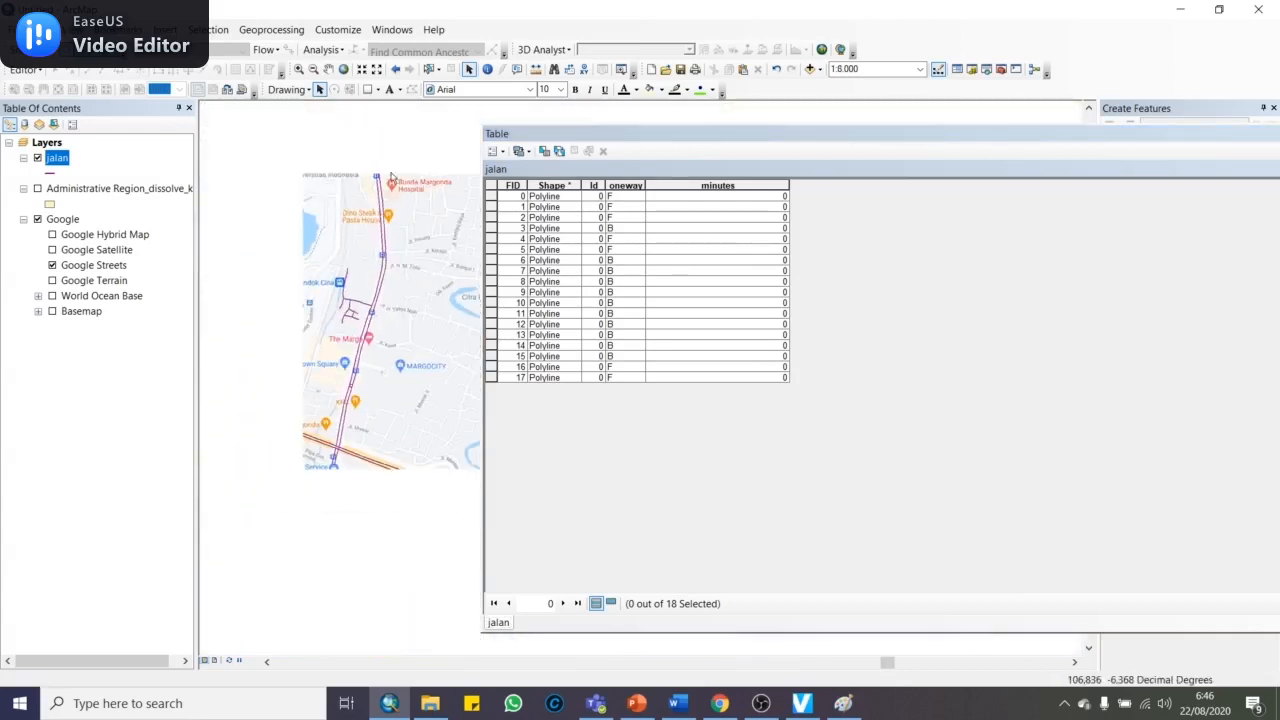
Select the Jl. Margonda Raya line, the side streets near Pondok Cina and the two toll road lines in turn to examine the road classes
{"action": "left_click", "coordinate": [428, 68]}
{"action": "left_click", "coordinate": [341, 195]}
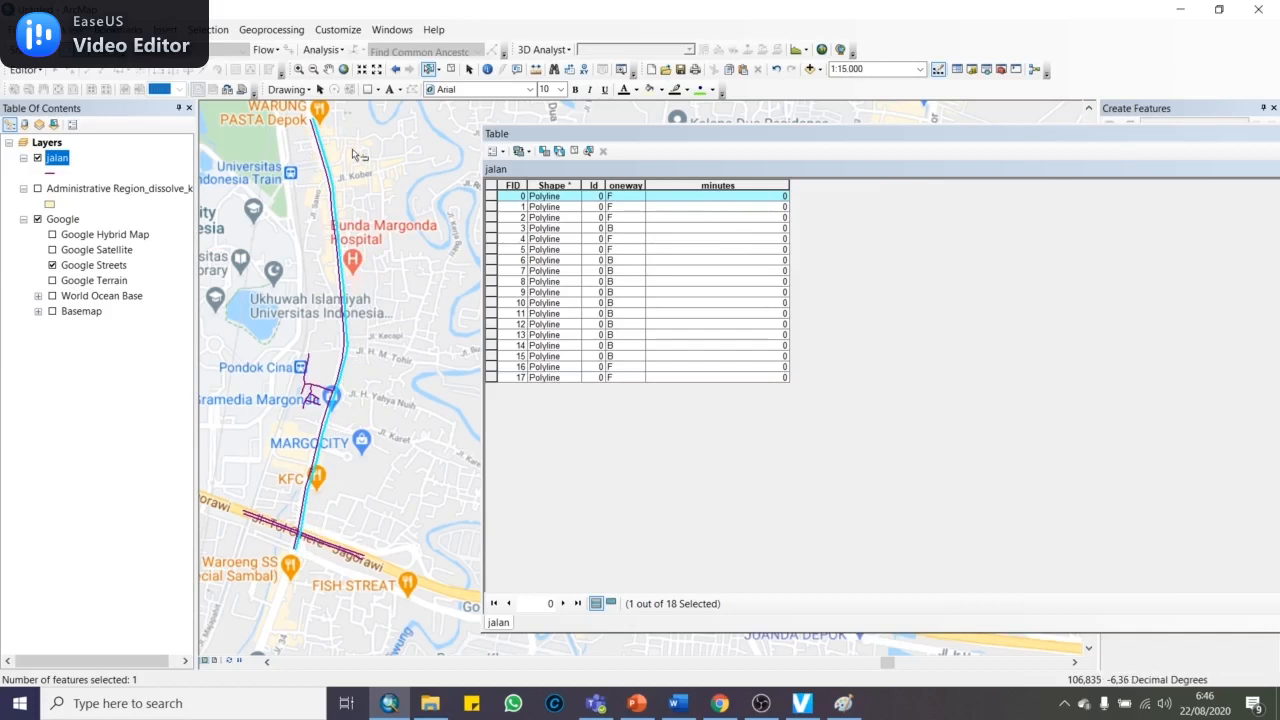
{"action": "left_click_drag", "start_coordinate": [300, 372], "coordinate": [330, 416]}
{"action": "left_click", "coordinate": [338, 552]}
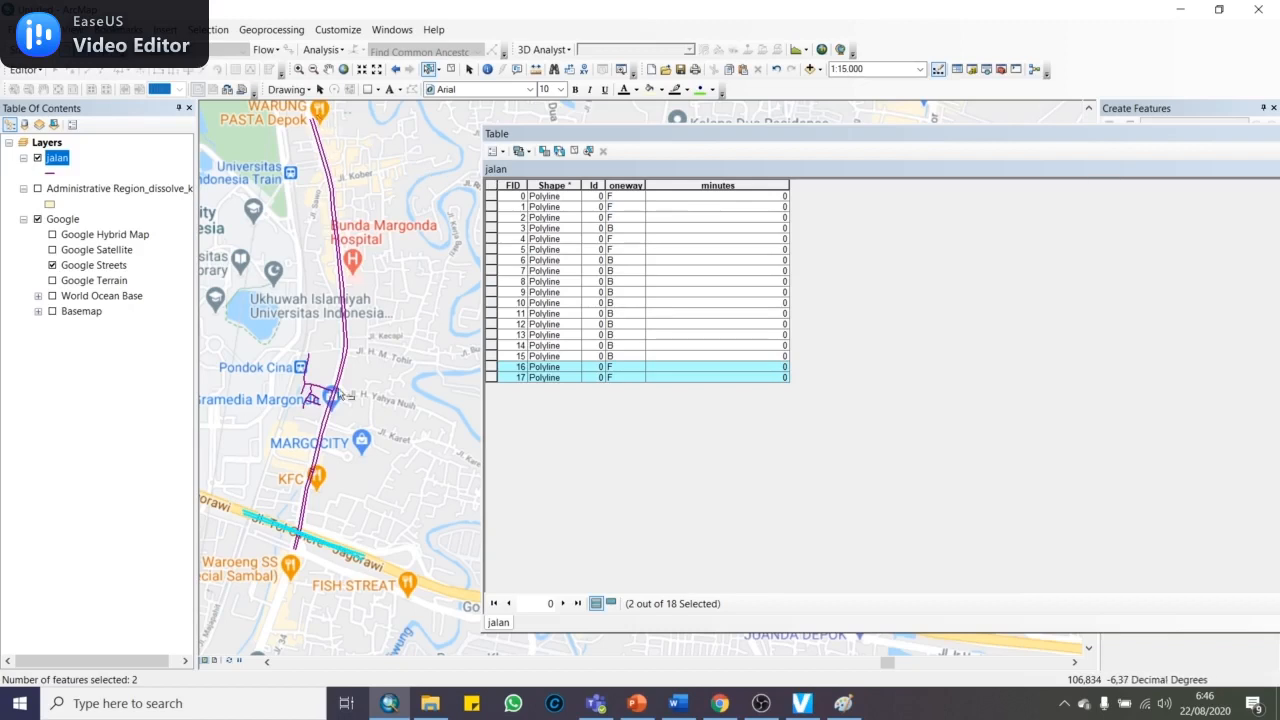
{"action": "scroll", "coordinate": [328, 468], "scroll_direction": "down", "scroll_amount": 1}
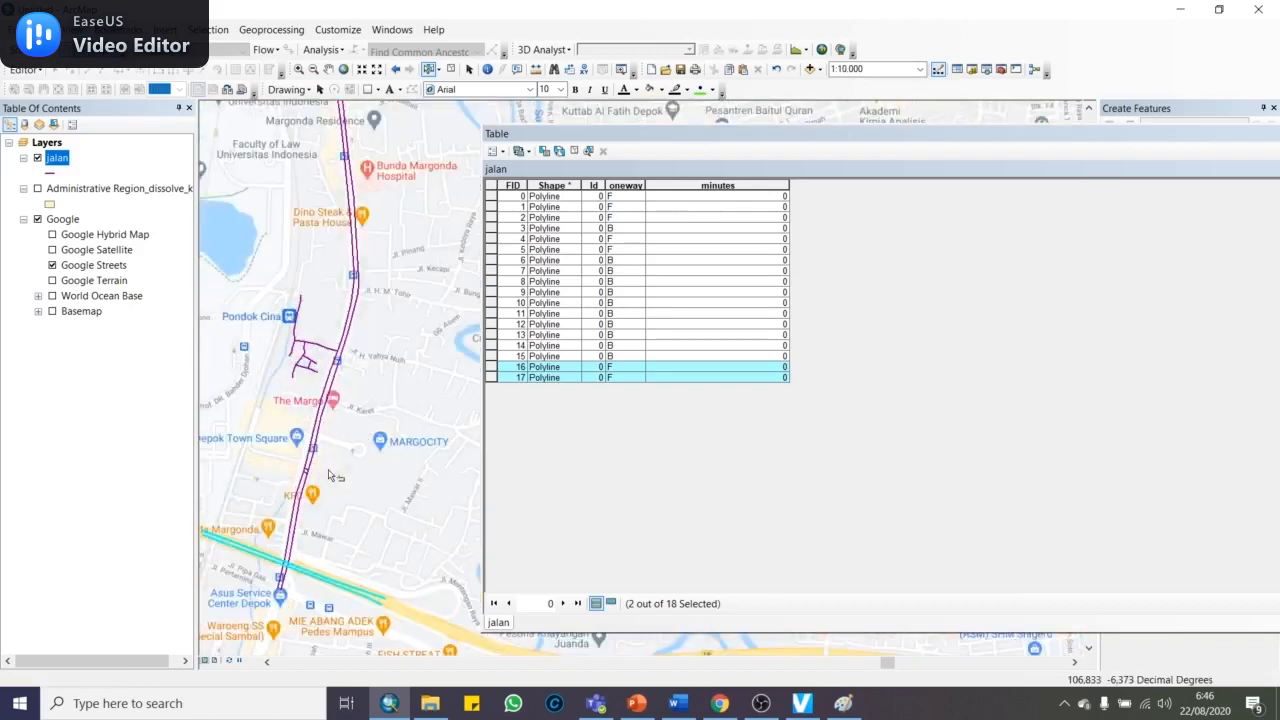
{"action": "scroll", "coordinate": [340, 410], "scroll_direction": "up", "scroll_amount": 1}
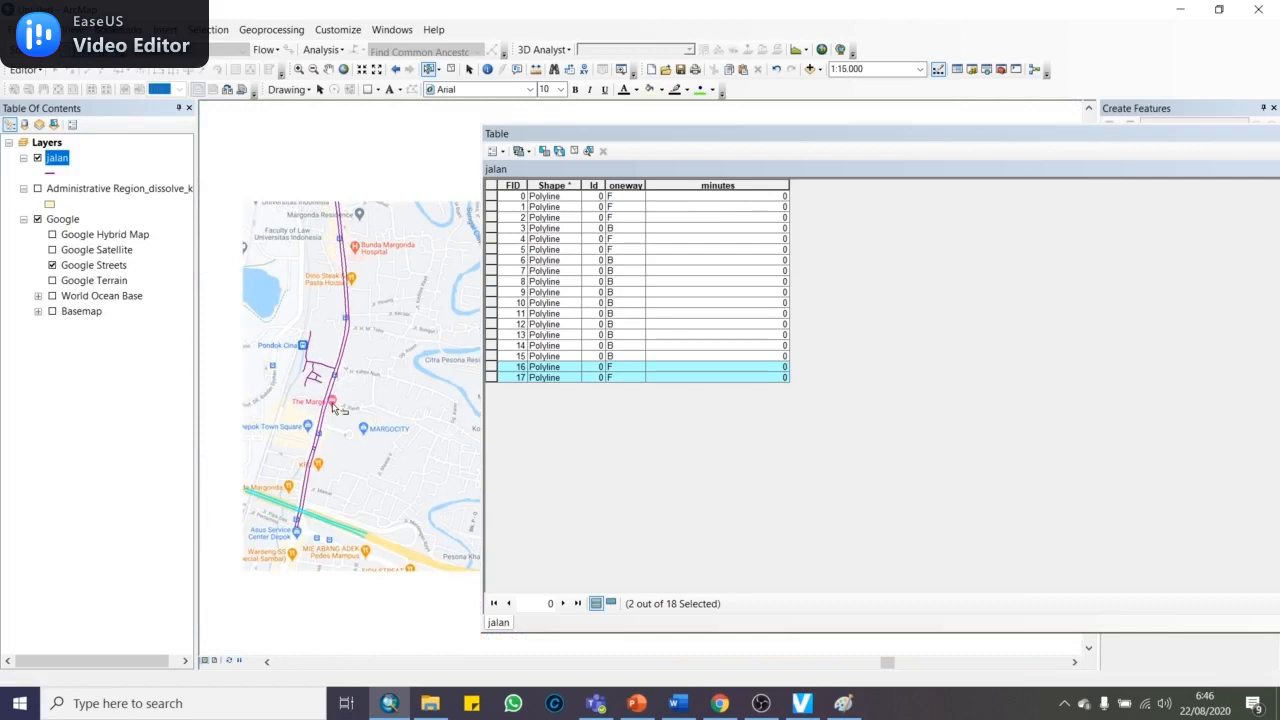
Start adding another field to the jalan attribute table
{"action": "left_click", "coordinate": [496, 151]}
{"action": "left_click", "coordinate": [528, 262]}
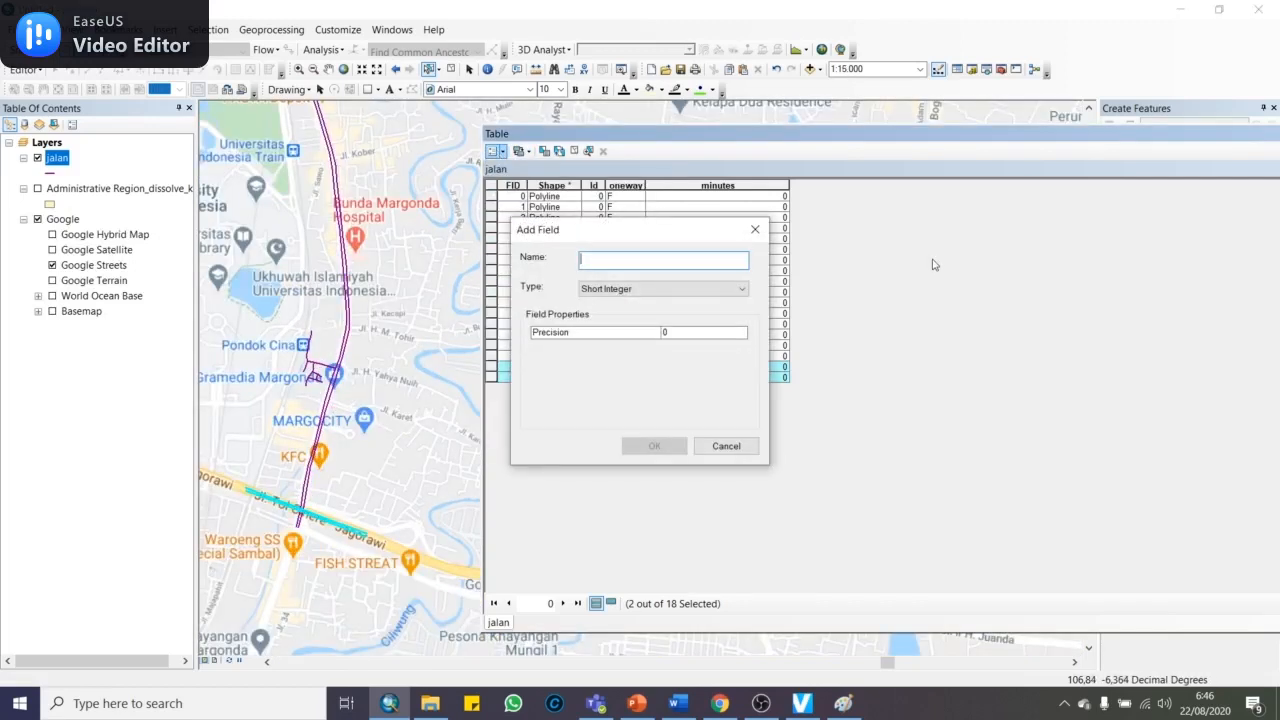
Add a Float field named v_km_jam to the jalan attribute table
{"action": "type", "text": "kec_km_jam"}
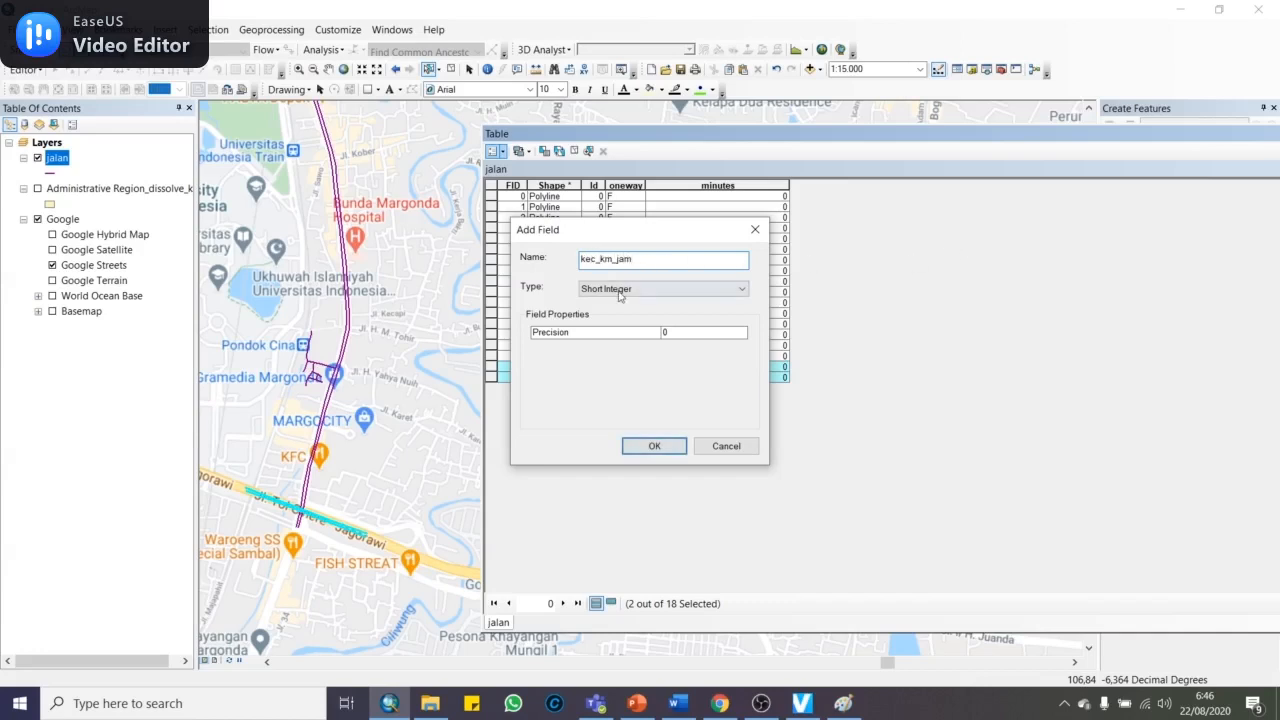
{"action": "left_click_drag", "start_coordinate": [597, 261], "coordinate": [541, 261]}
{"action": "type", "text": "v"}
{"action": "left_click", "coordinate": [631, 289]}
{"action": "left_click", "coordinate": [627, 325]}
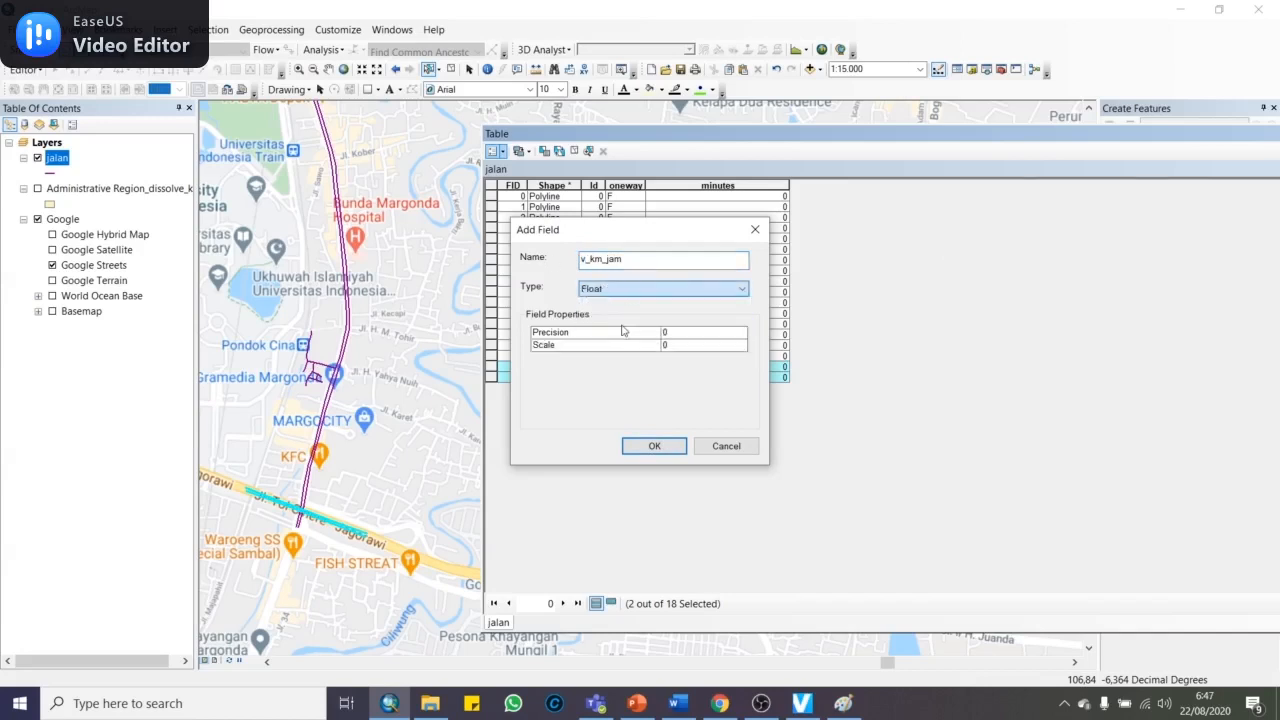
{"action": "left_click", "coordinate": [652, 447]}
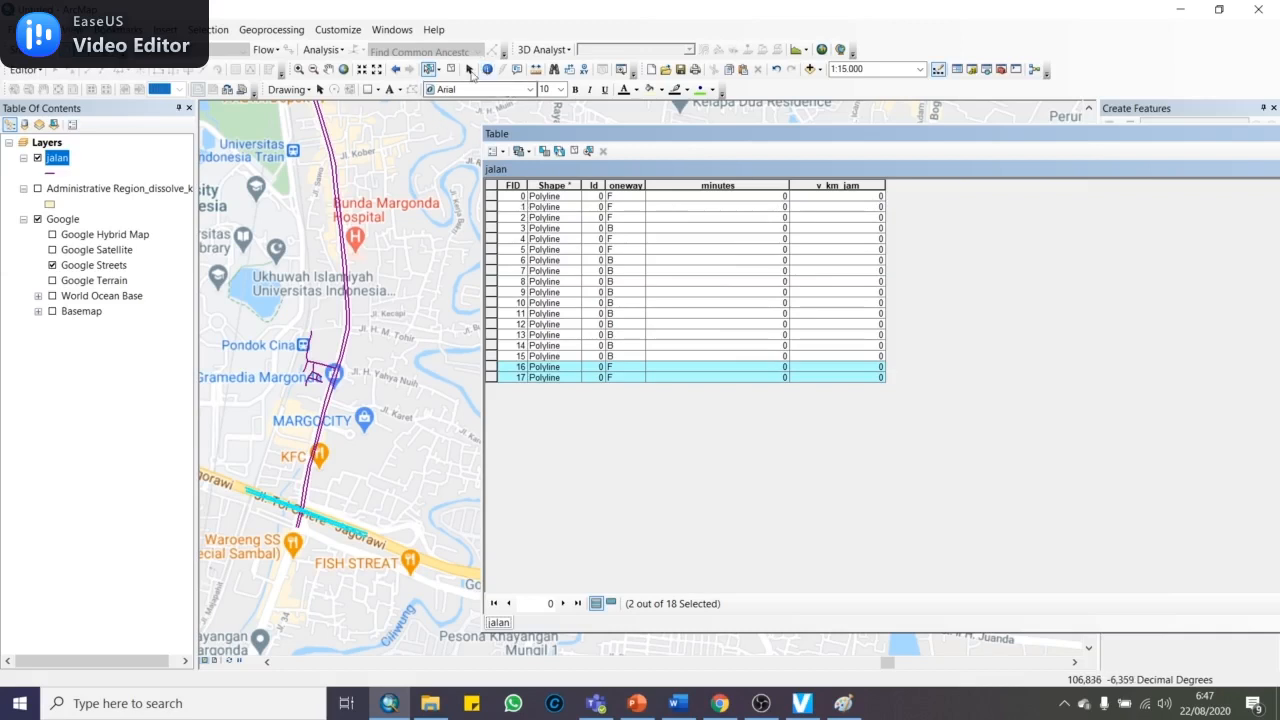
Clear the current selection and select the western Jl. Margonda Raya segment south of the Pondok Cina side road, keeping the map beside the table visible
{"action": "left_click", "coordinate": [451, 69]}
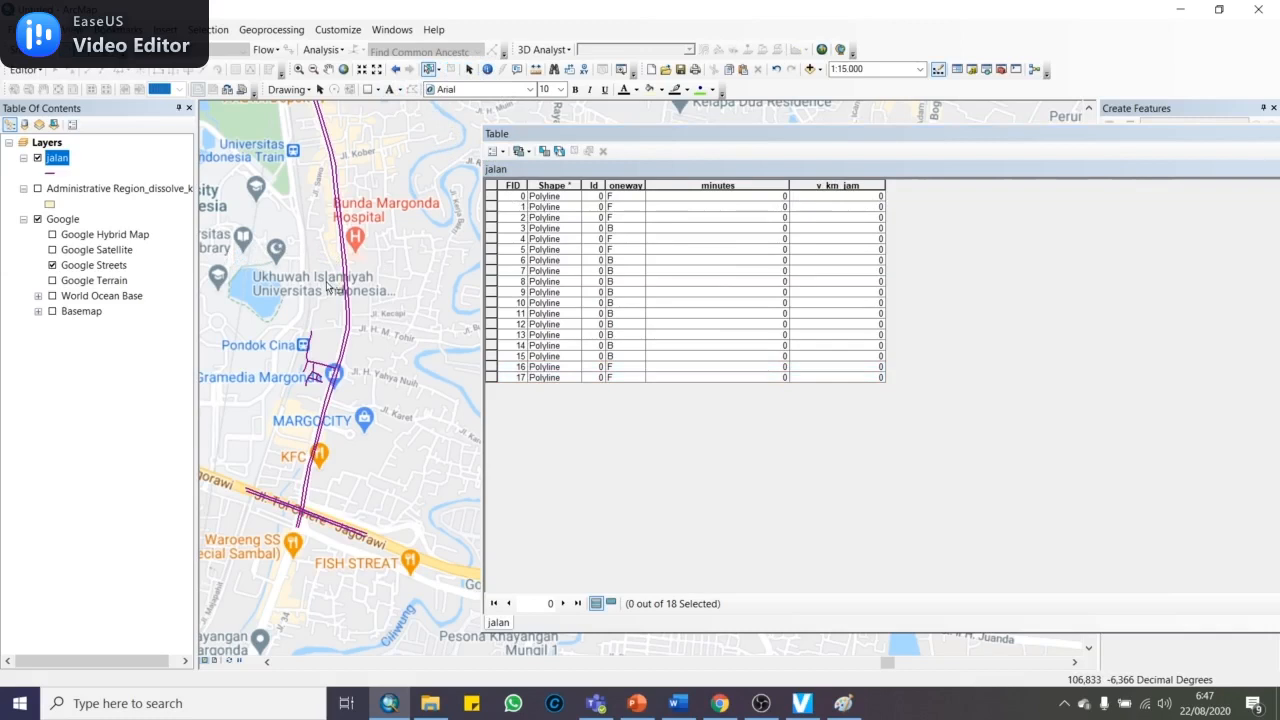
{"action": "scroll", "coordinate": [333, 278], "scroll_direction": "up", "scroll_amount": 1}
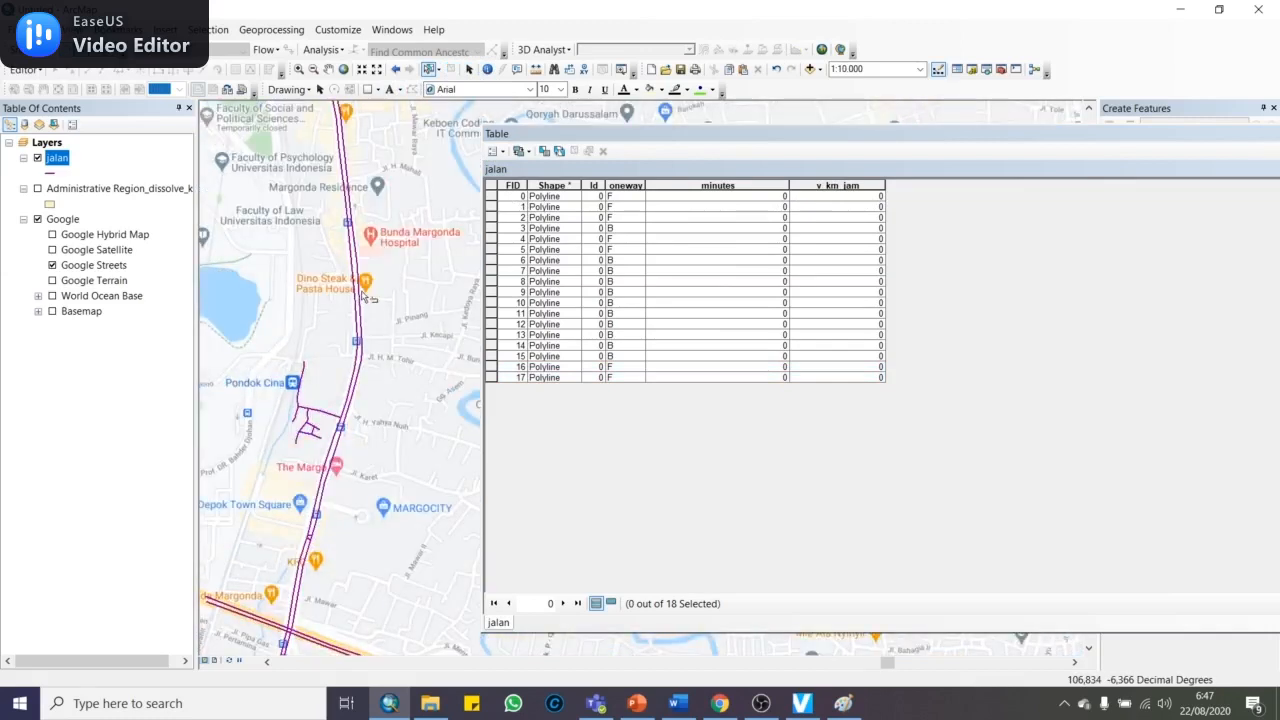
{"action": "left_click", "coordinate": [293, 607]}
{"action": "scroll", "coordinate": [293, 608], "scroll_direction": "up", "scroll_amount": 1}
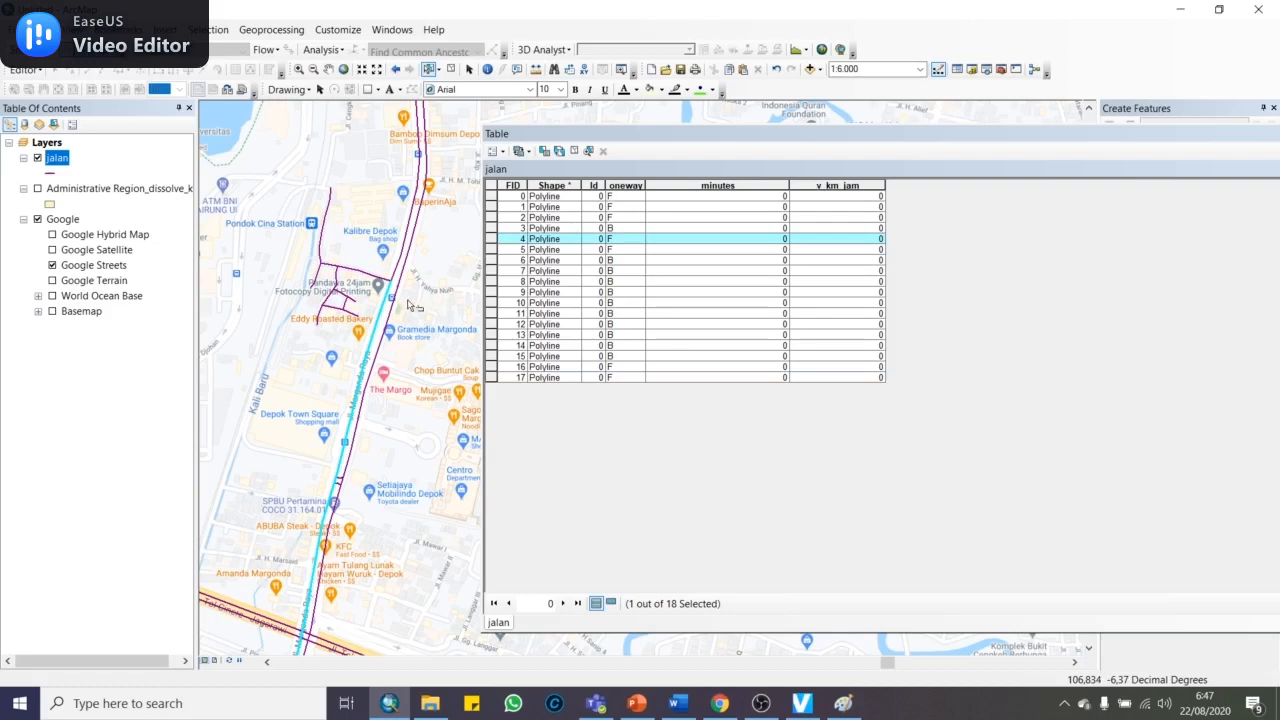
{"action": "right_click", "coordinate": [844, 184]}
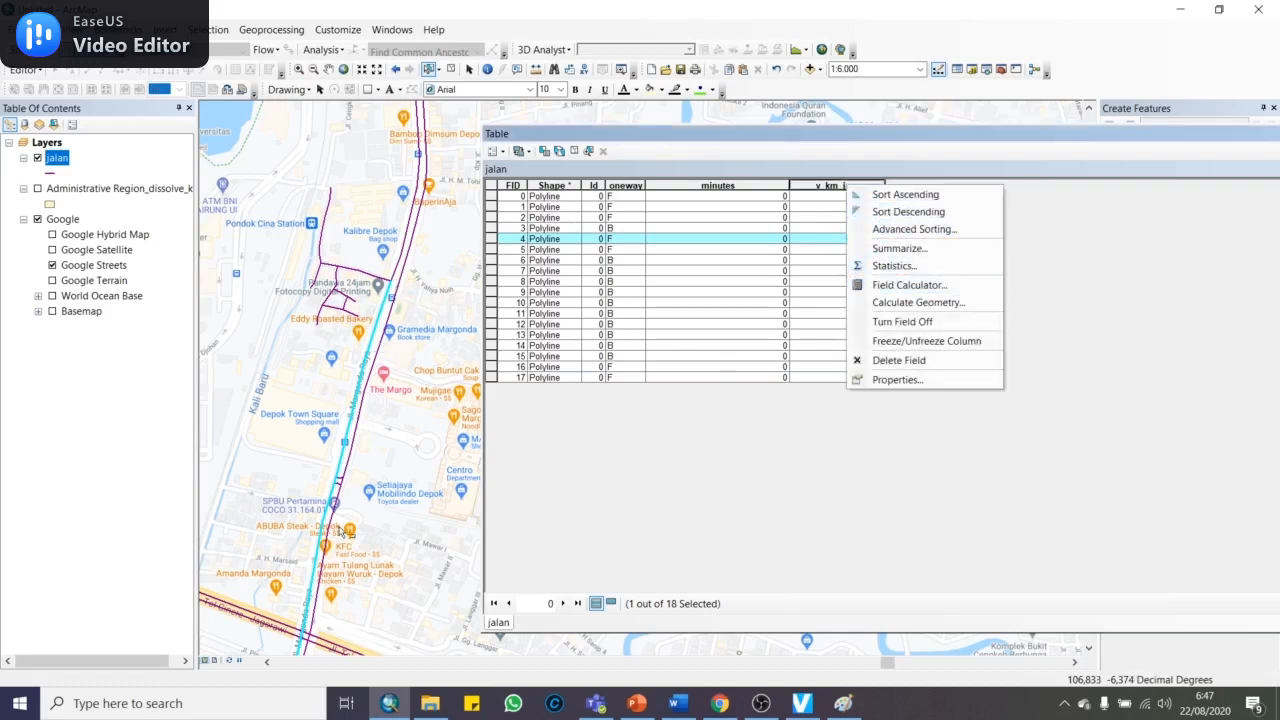
{"action": "left_click", "coordinate": [323, 421]}
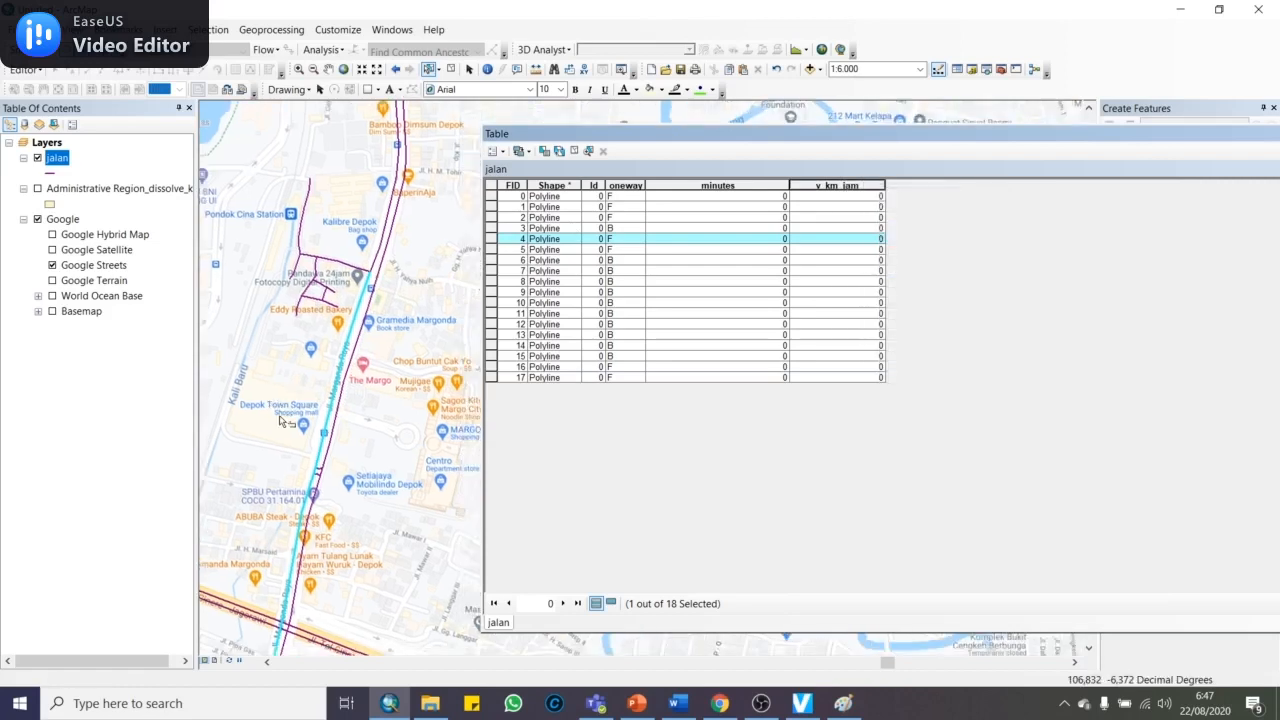
{"action": "left_click", "coordinate": [607, 140]}
{"action": "left_click_drag", "start_coordinate": [607, 140], "coordinate": [676, 136]}
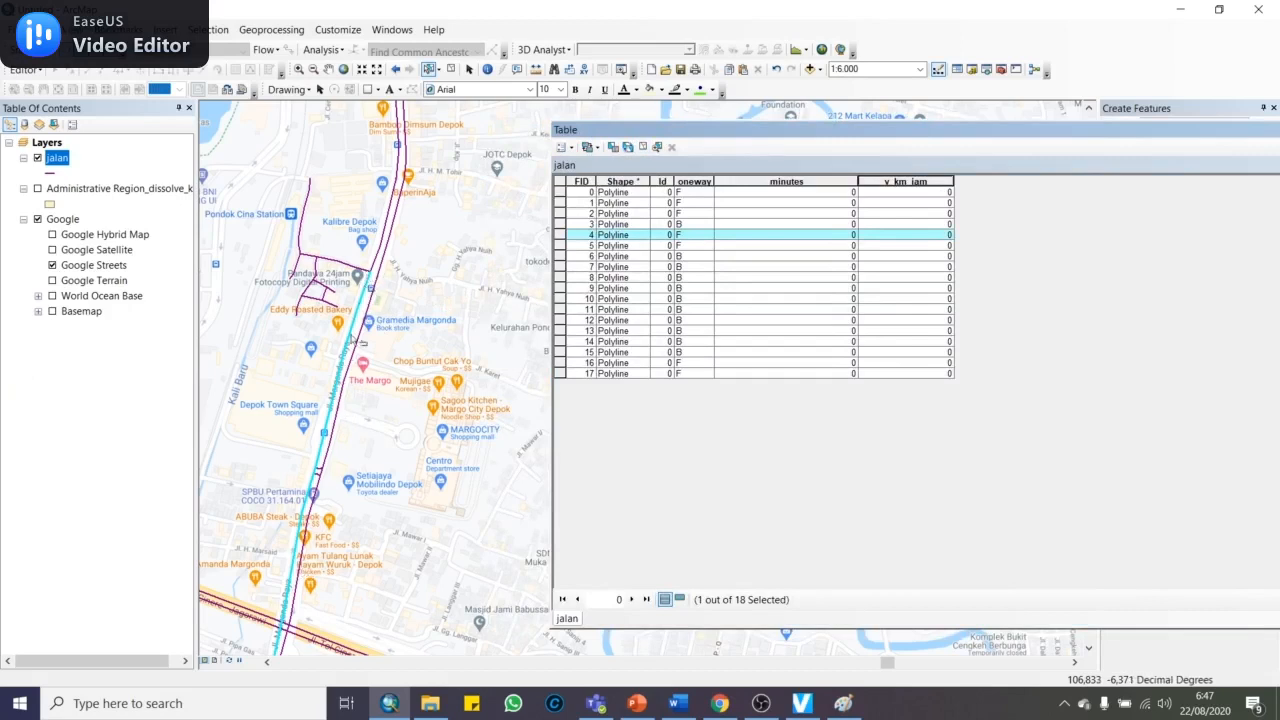
Use the Field Calculator to set v_km_jam to 25 for the selected road segment
{"action": "right_click", "coordinate": [900, 181]}
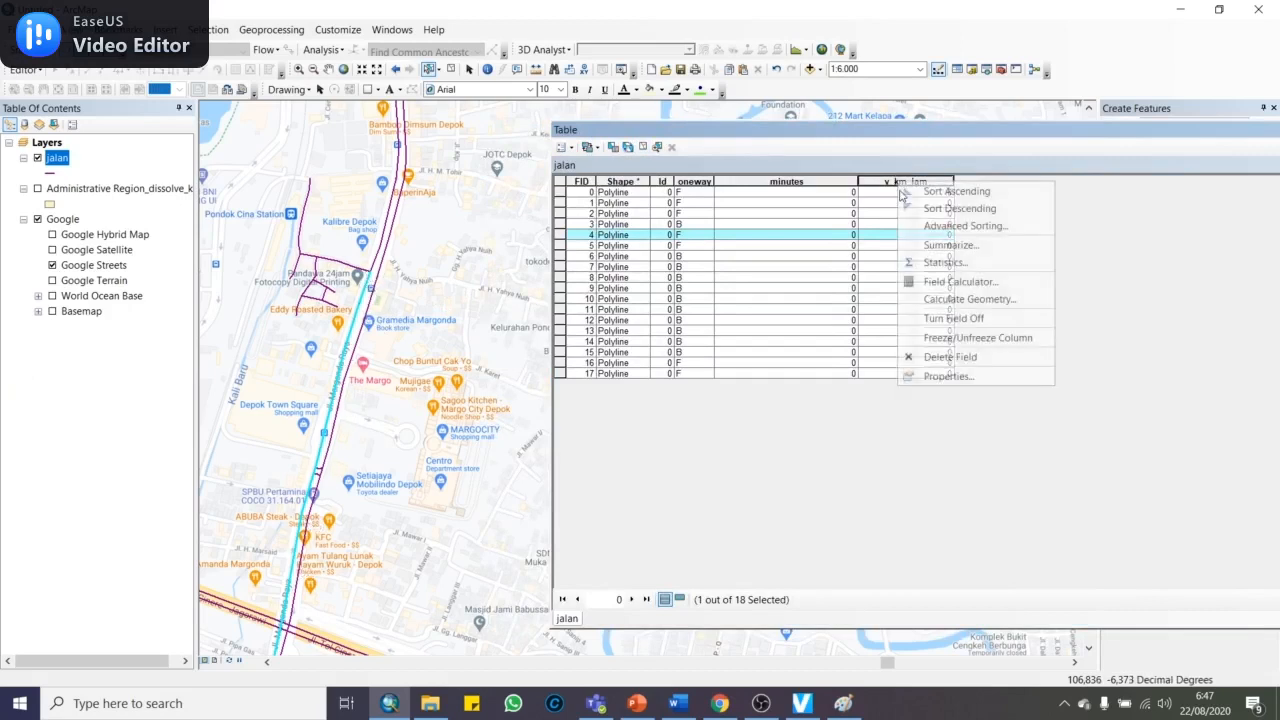
{"action": "left_click", "coordinate": [912, 284]}
{"action": "left_click", "coordinate": [590, 394]}
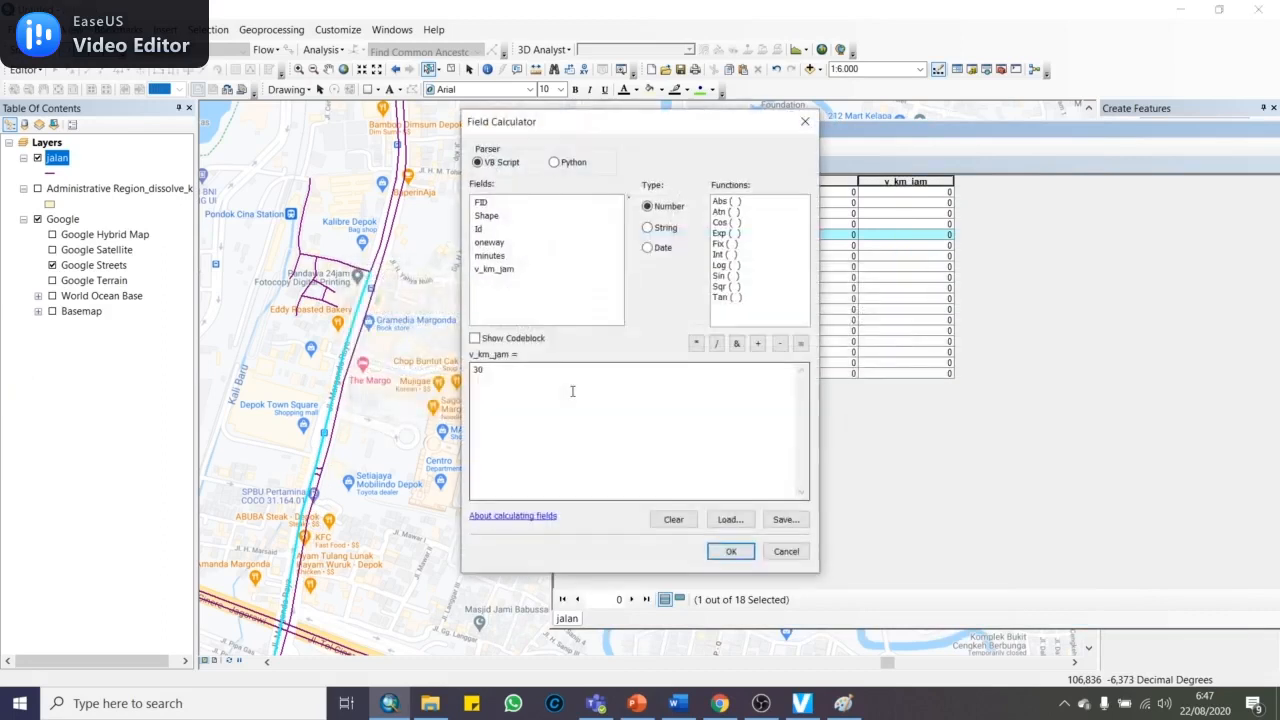
{"action": "type", "text": "20"}
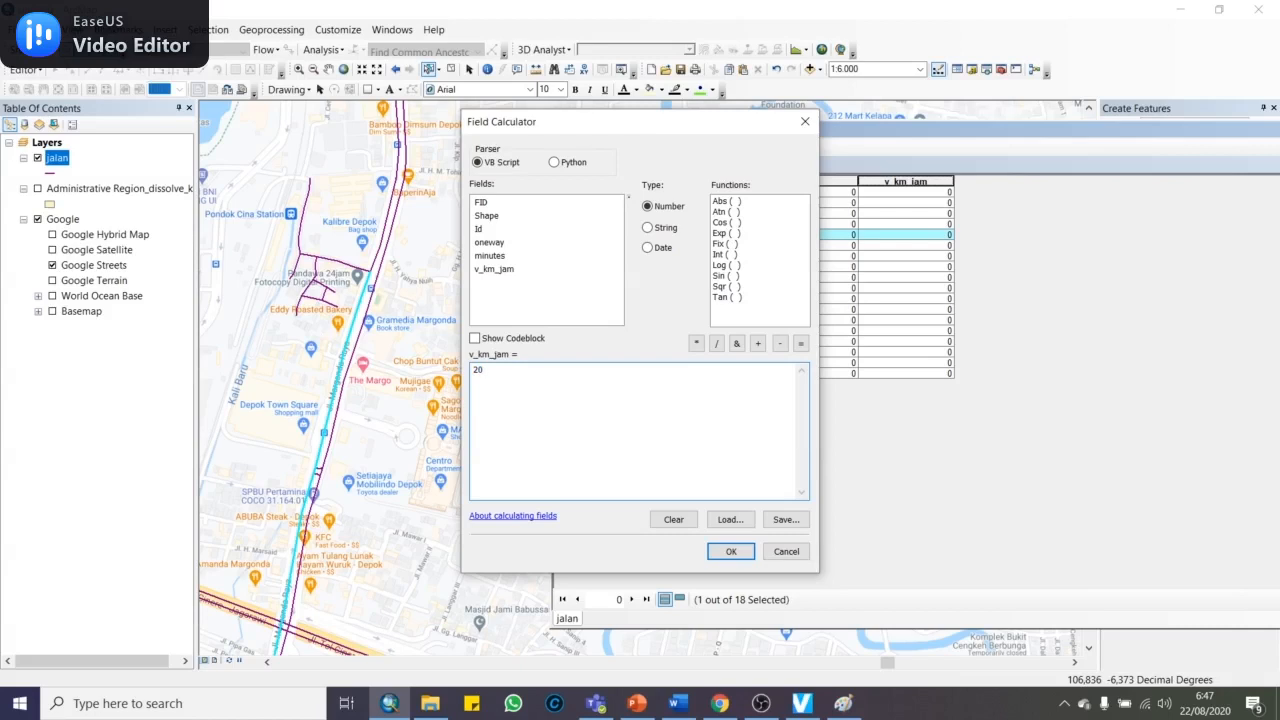
{"action": "key", "text": "BackSpace"}
{"action": "key", "text": "BackSpace"}
{"action": "type", "text": "30"}
{"action": "key", "text": "BackSpace"}
{"action": "type", "text": "25"}
{"action": "left_click", "coordinate": [731, 553]}
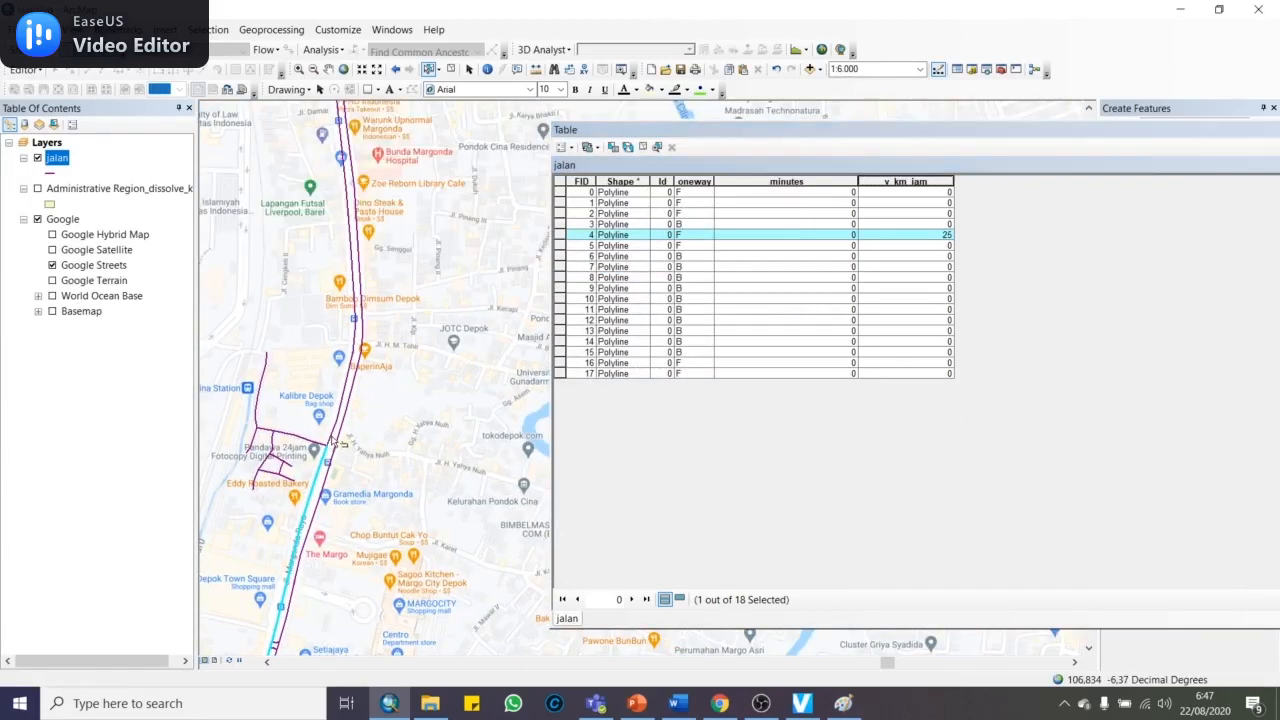
Select the adjoining western segment to the north, start editing the jalan layer, and set the segment's v_km_jam to 45
{"action": "left_click", "coordinate": [333, 440]}
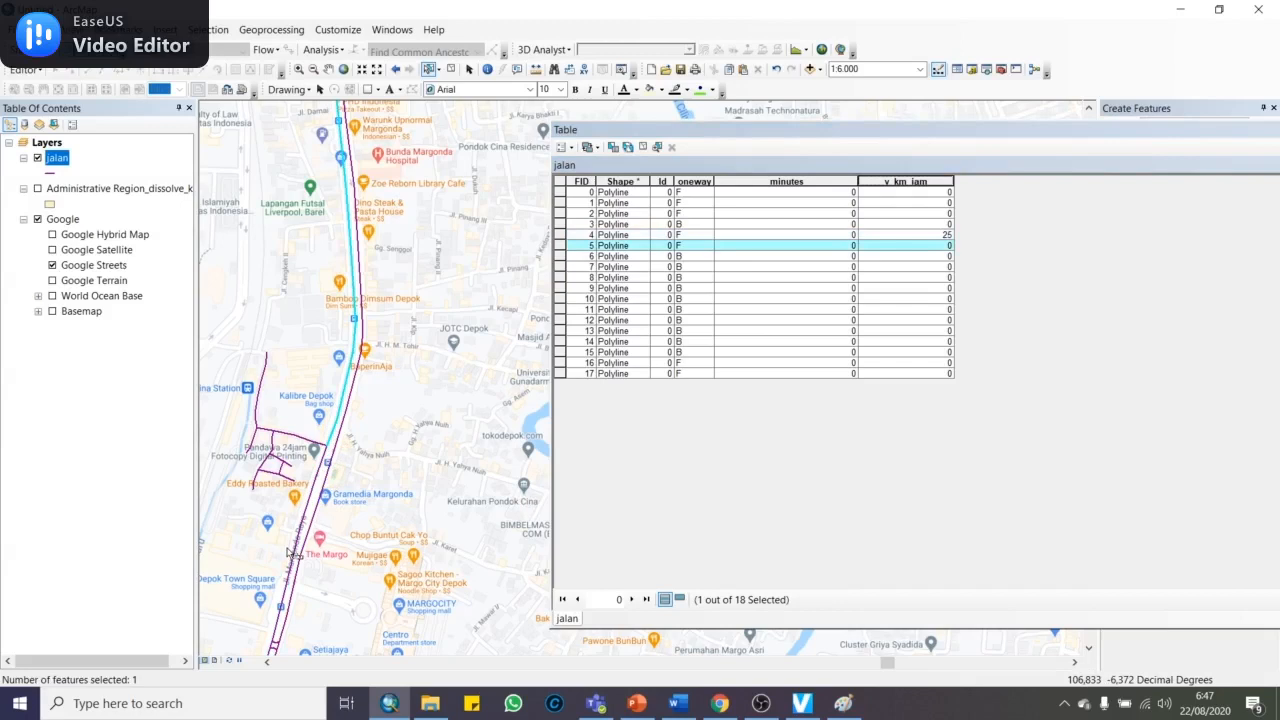
{"action": "left_click_drag", "start_coordinate": [297, 552], "coordinate": [323, 515]}
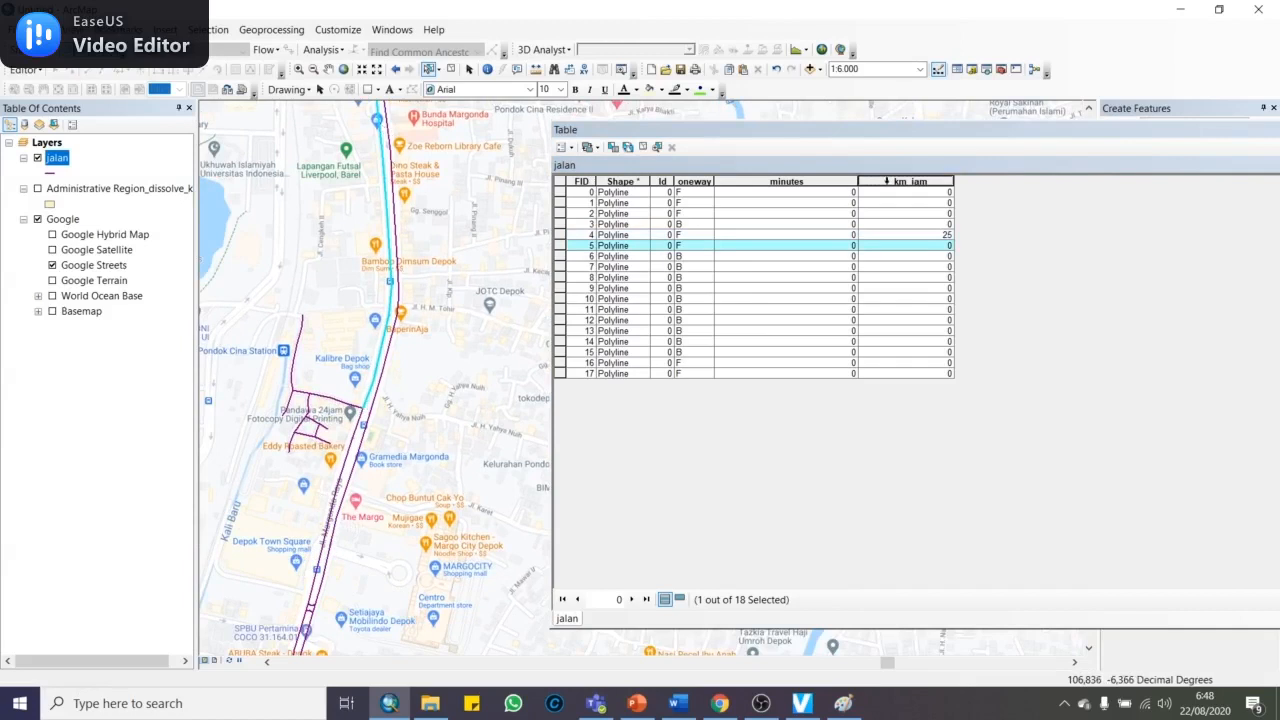
{"action": "left_click", "coordinate": [23, 69]}
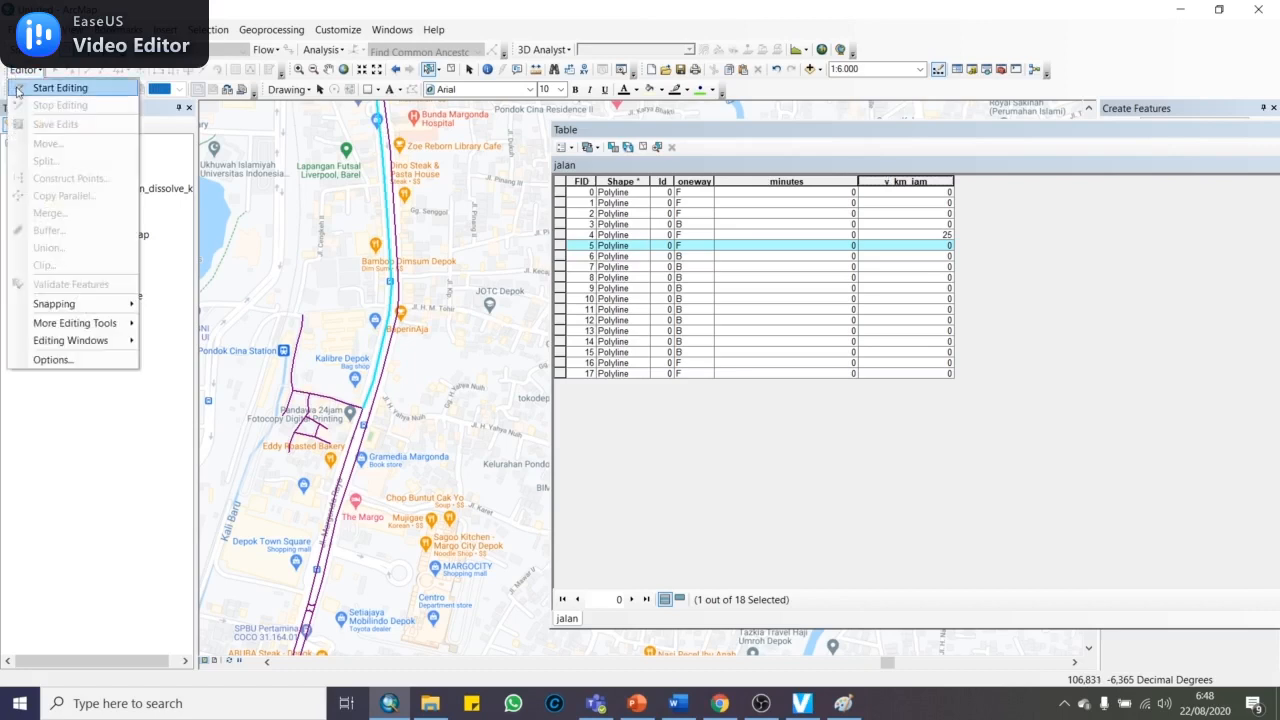
{"action": "left_click", "coordinate": [34, 86]}
{"action": "left_click", "coordinate": [508, 223]}
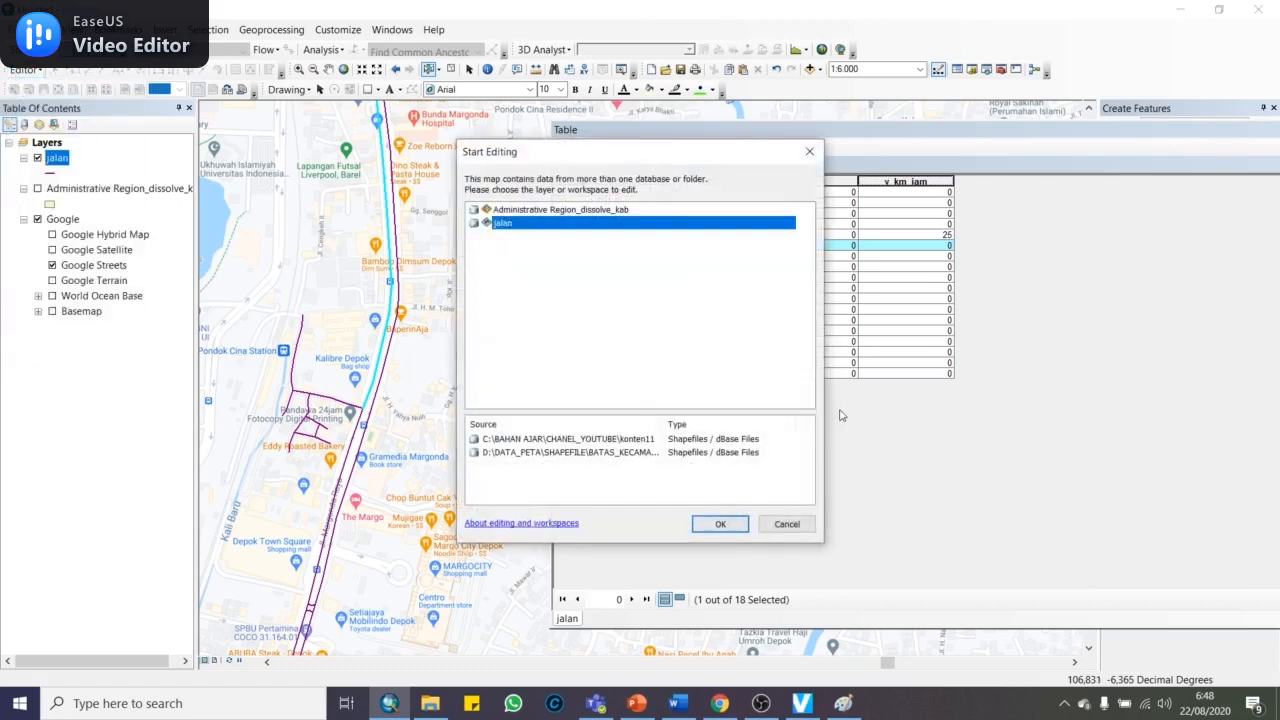
{"action": "left_click", "coordinate": [719, 524]}
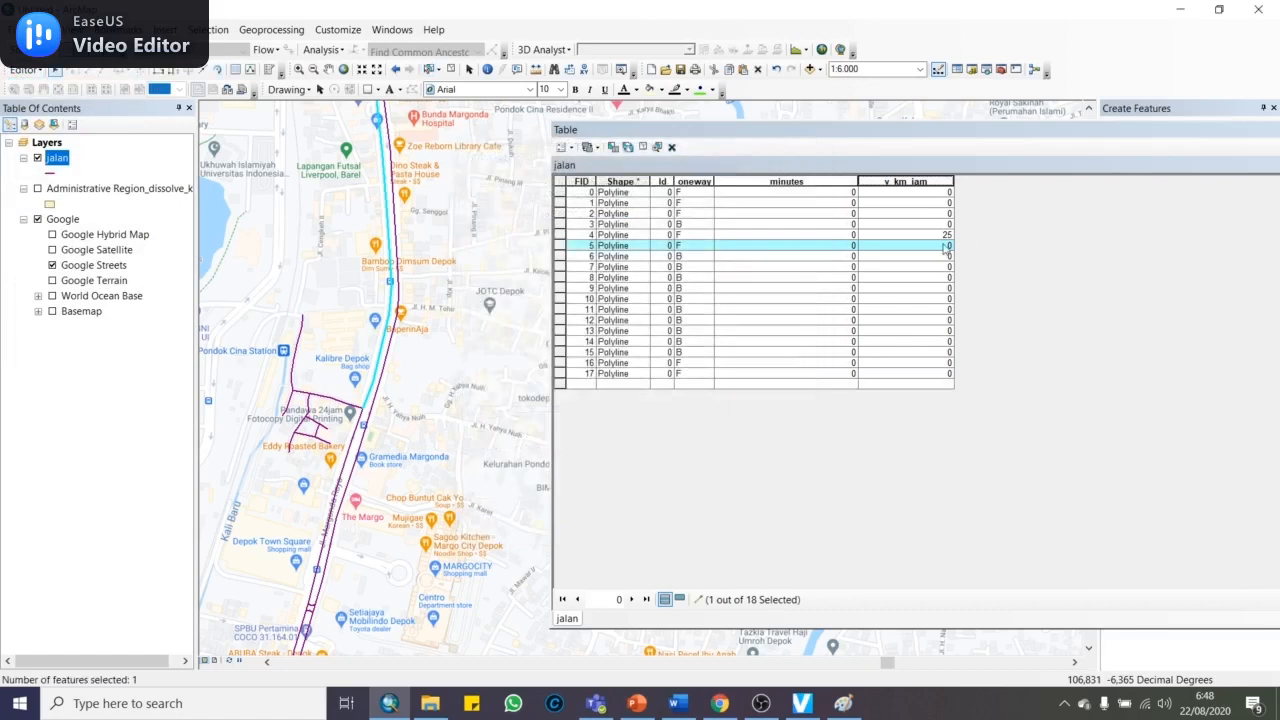
{"action": "left_click", "coordinate": [944, 245]}
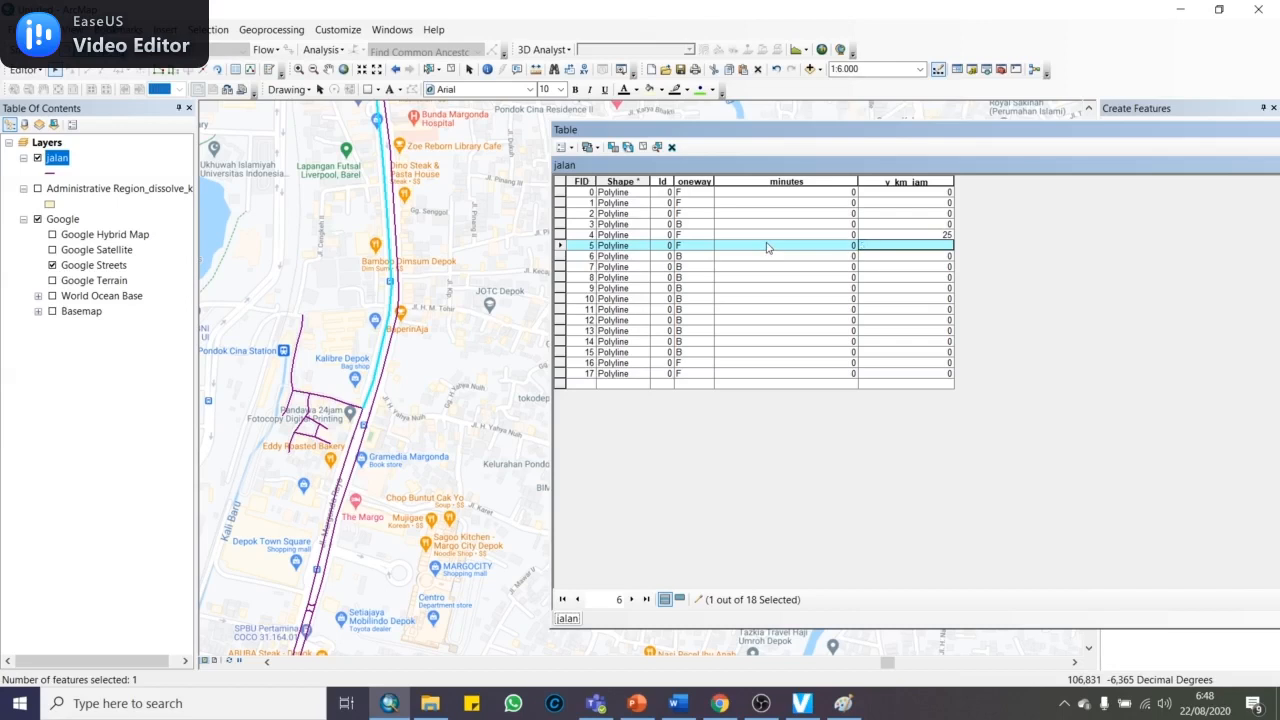
{"action": "key", "text": "Return"}
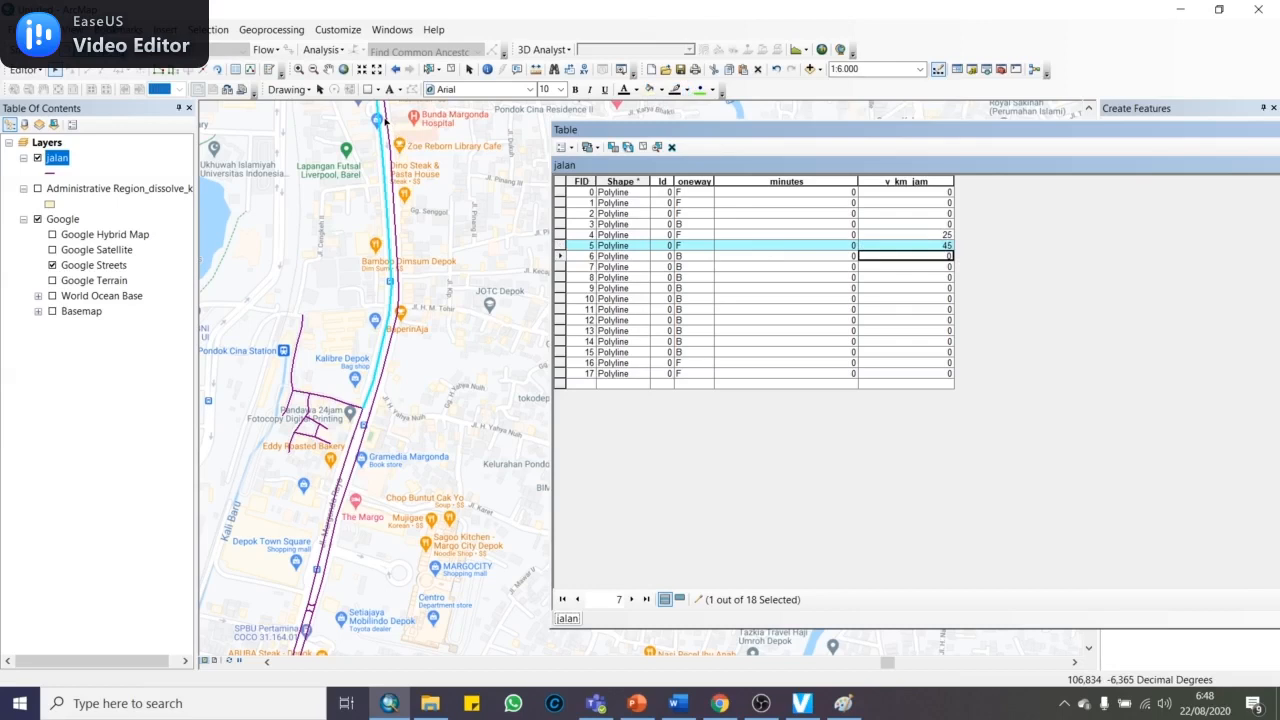
Select the eastern Jl. Margonda Raya line and split it beside The Margo
{"action": "left_click", "coordinate": [384, 120]}
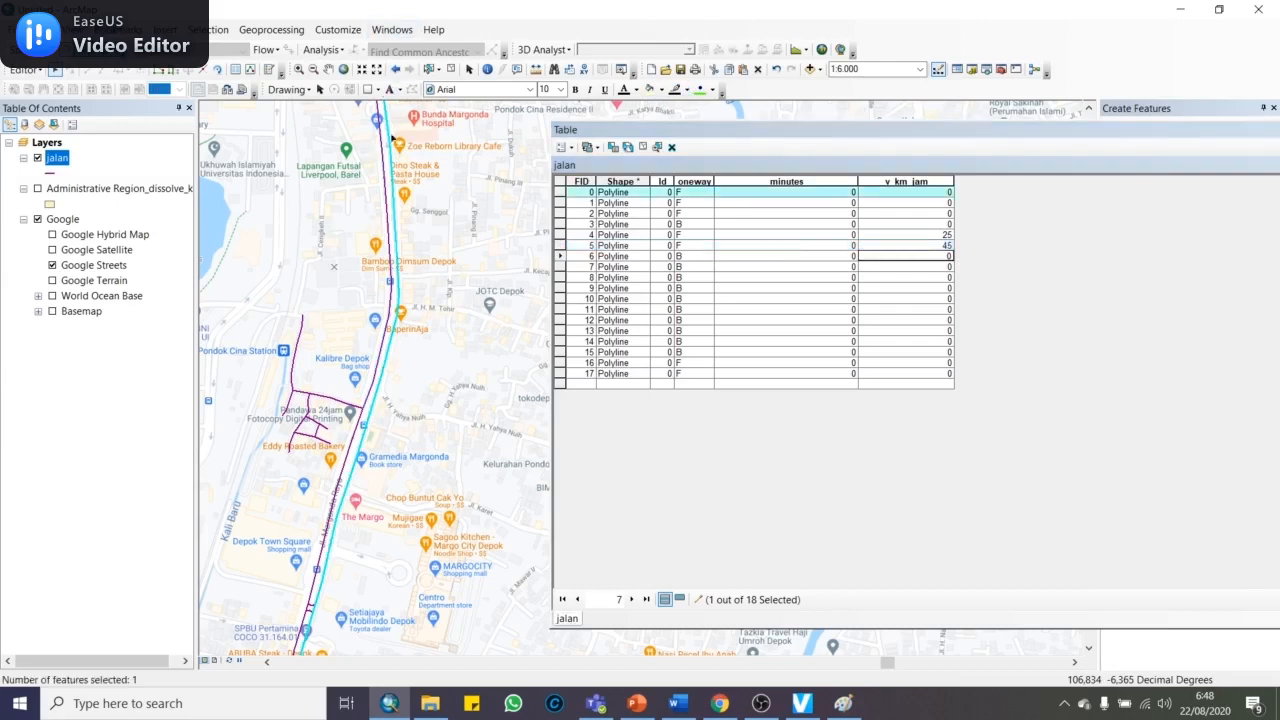
{"action": "left_click_drag", "start_coordinate": [371, 499], "coordinate": [377, 399]}
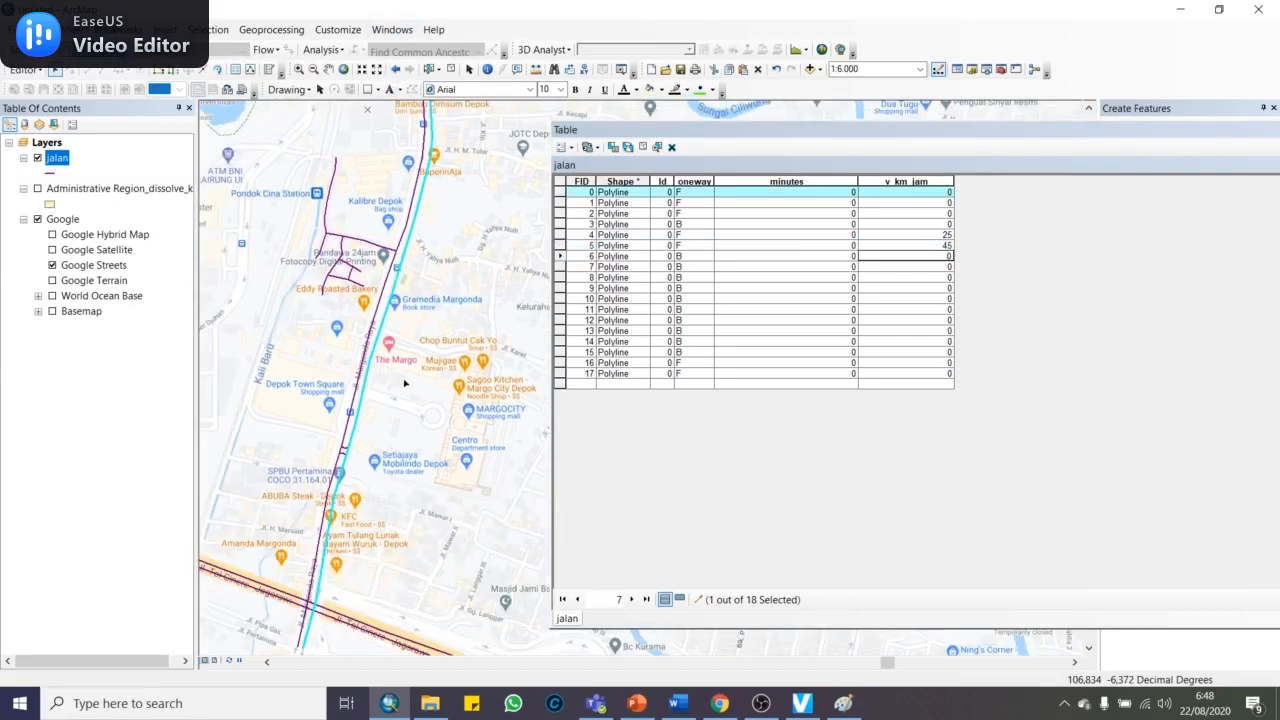
{"action": "scroll", "coordinate": [400, 174], "scroll_direction": "down", "scroll_amount": 1}
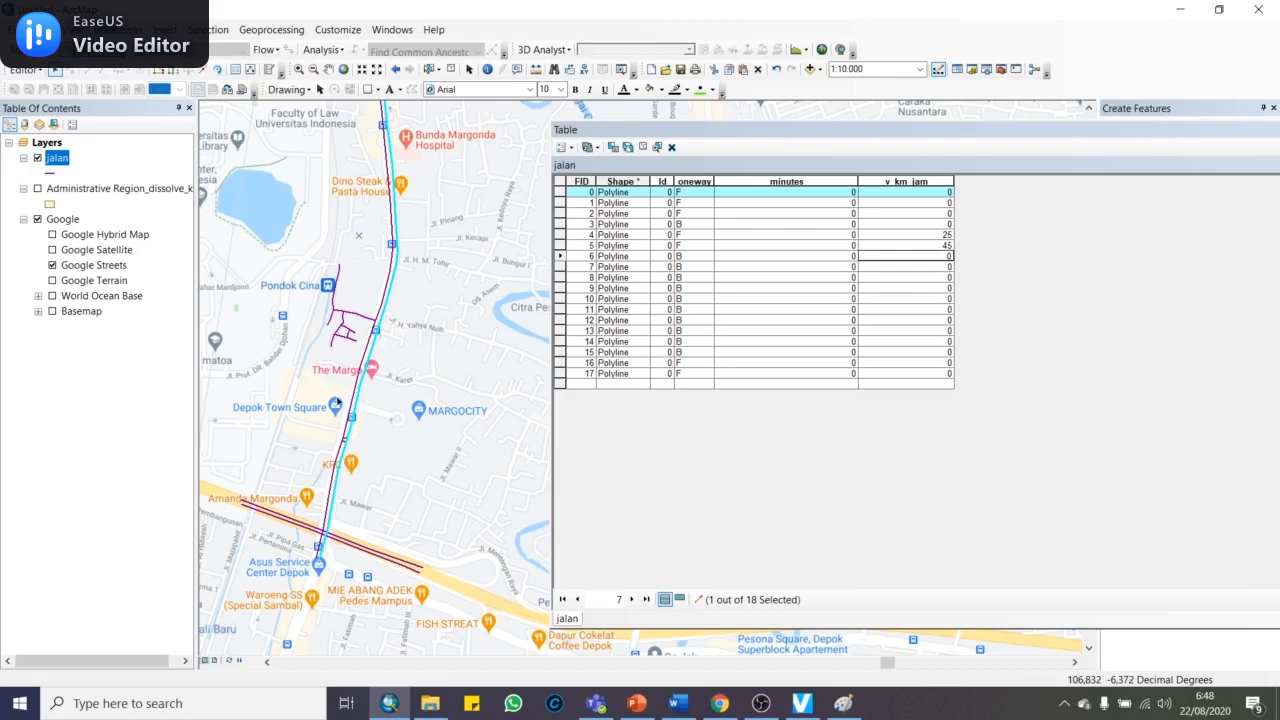
{"action": "scroll", "coordinate": [335, 404], "scroll_direction": "up", "scroll_amount": 2}
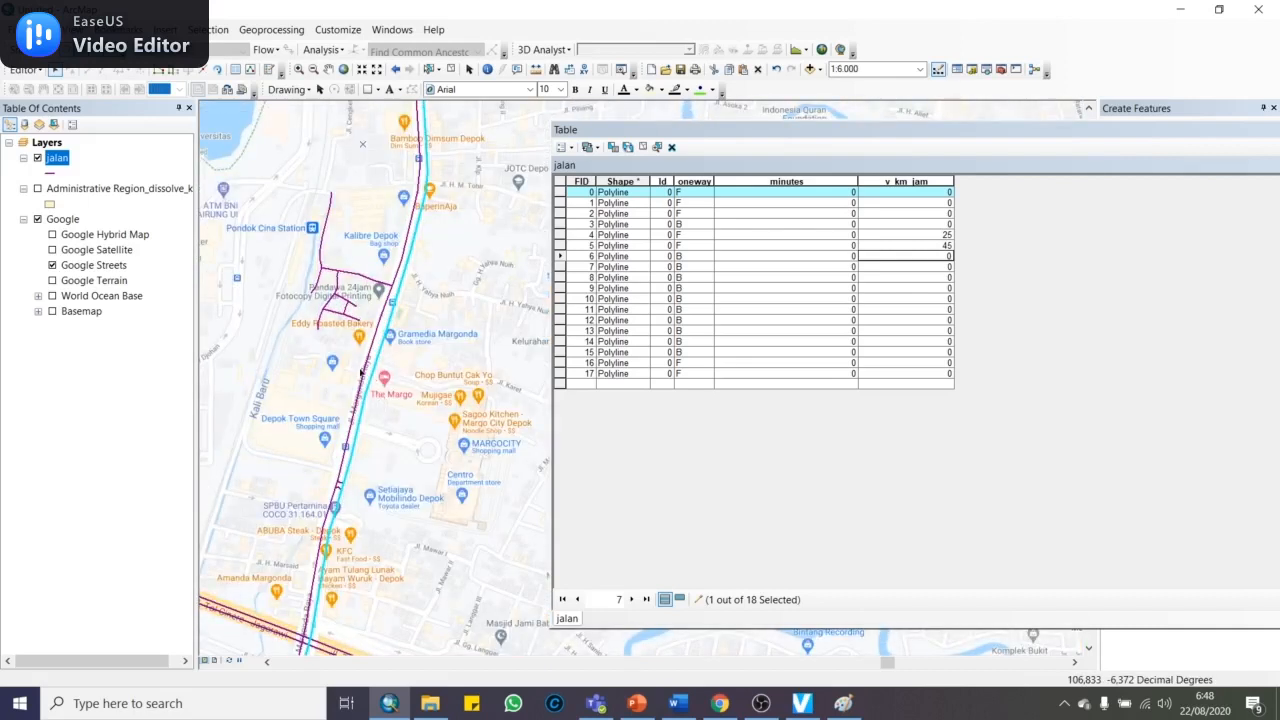
{"action": "left_click", "coordinate": [203, 70]}
{"action": "left_click", "coordinate": [371, 369]}
{"action": "left_click", "coordinate": [379, 350]}
{"action": "left_click", "coordinate": [368, 397]}
{"action": "left_click", "coordinate": [383, 352]}
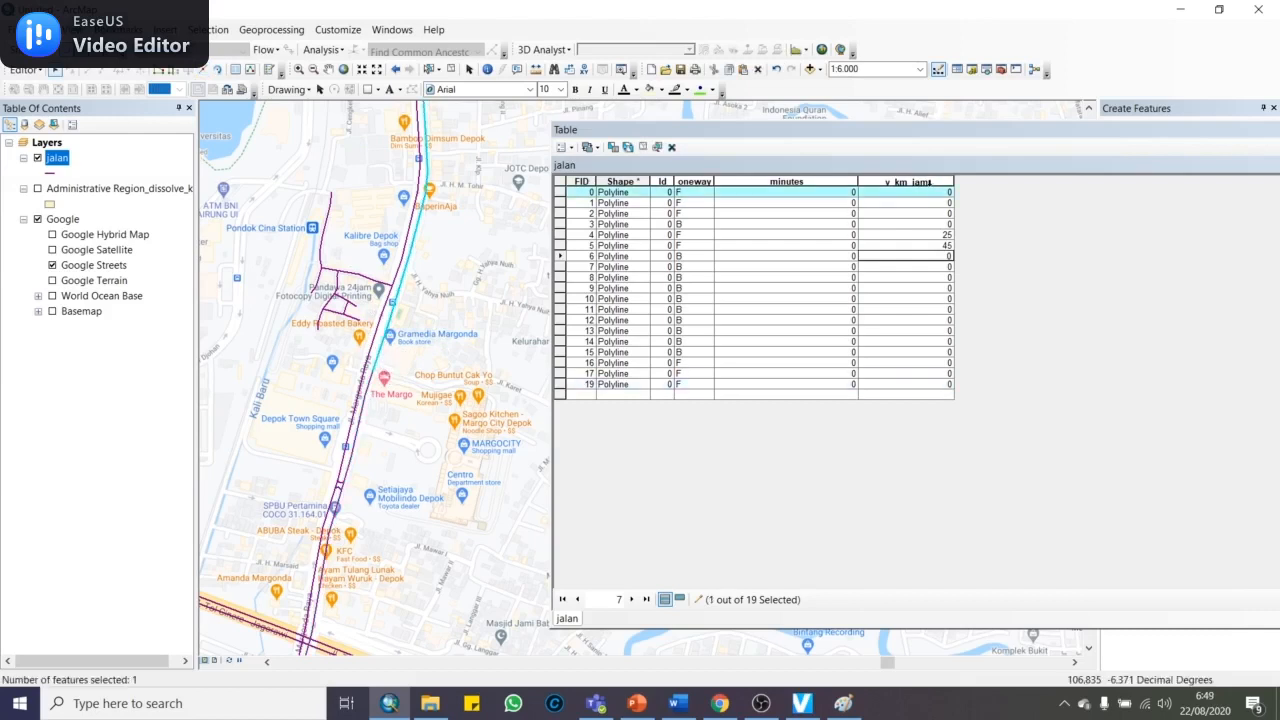
Set v_km_jam to 45 for the northern part of the split eastern line and 25 for its southern part
{"action": "left_click", "coordinate": [929, 192]}
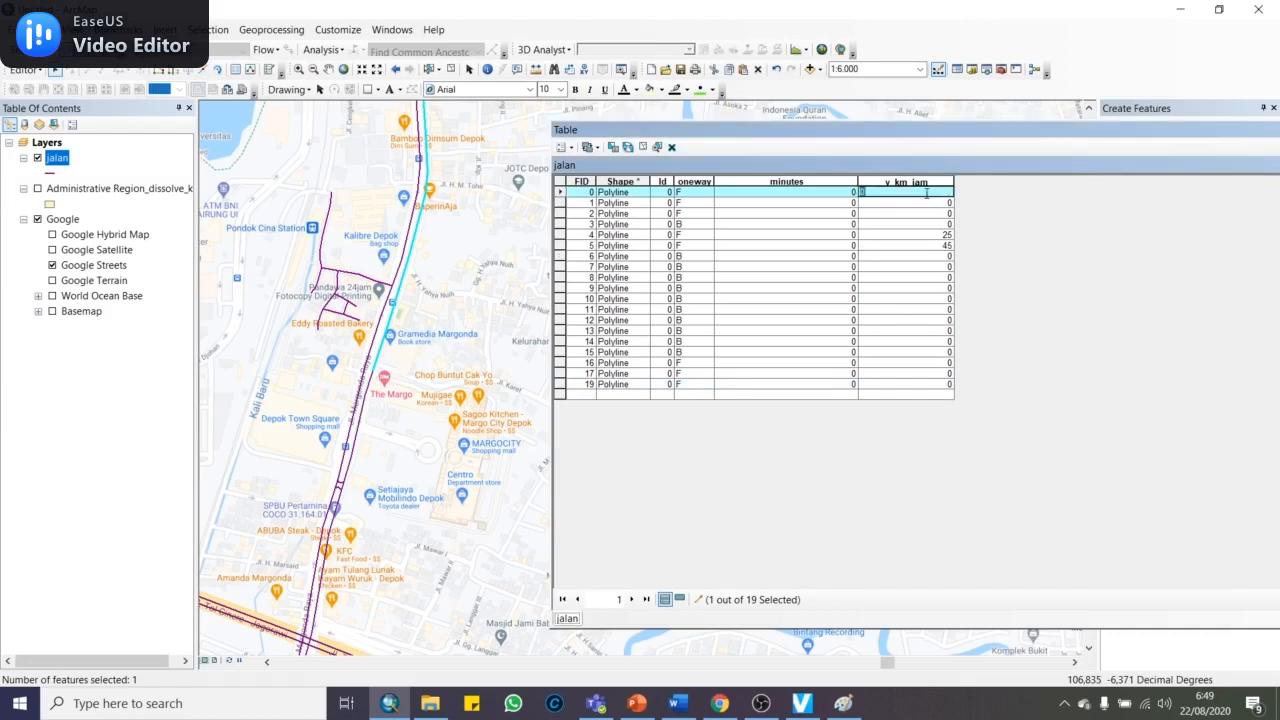
{"action": "left_click", "coordinate": [453, 143]}
{"action": "left_click", "coordinate": [425, 120]}
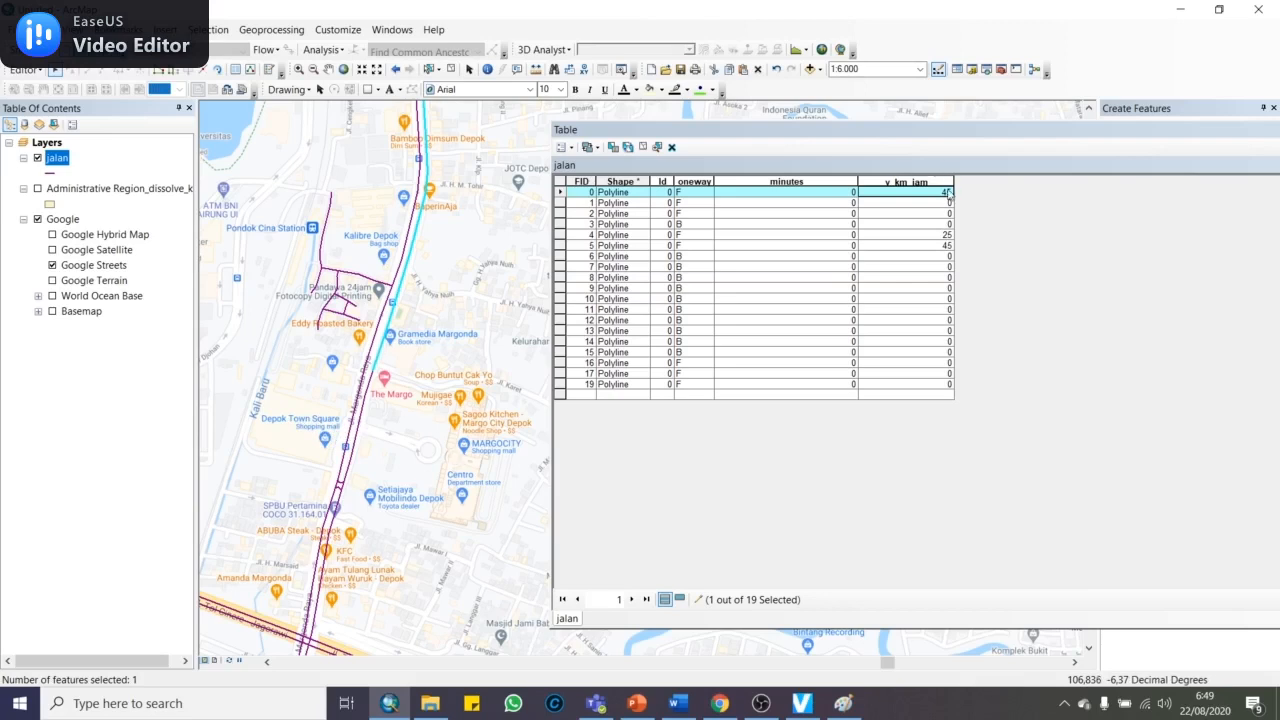
{"action": "left_click", "coordinate": [367, 403]}
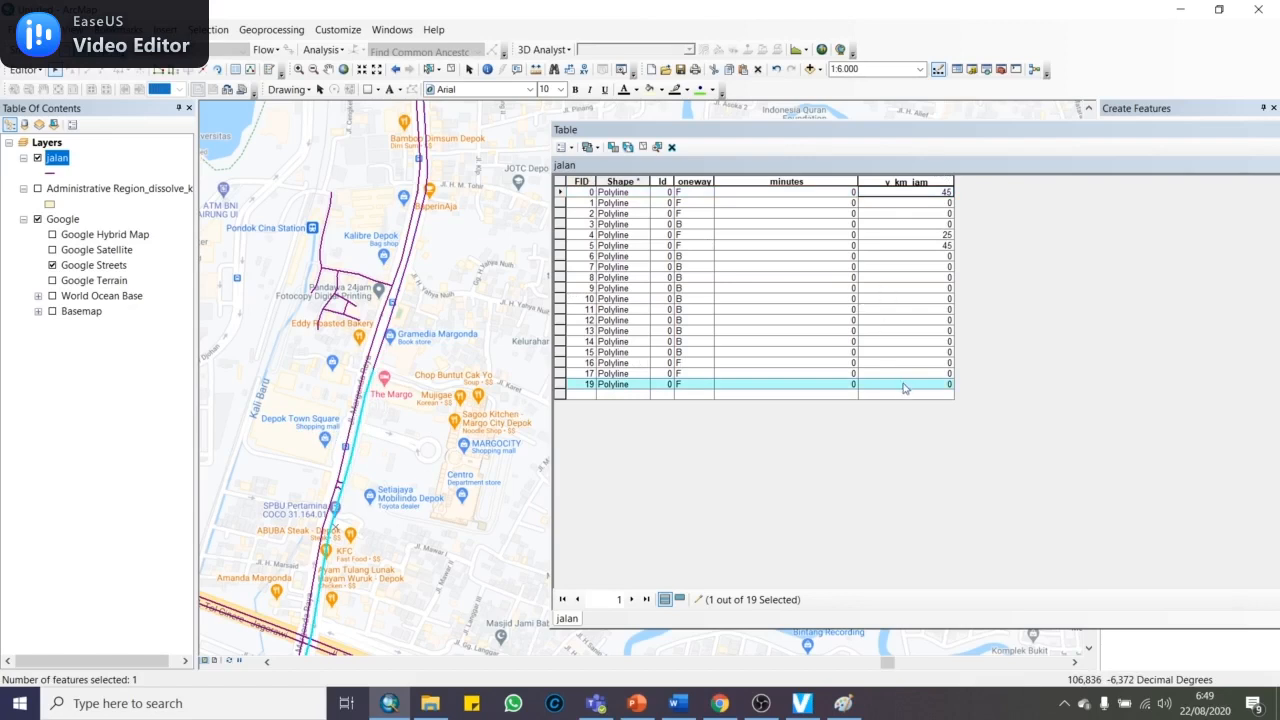
{"action": "double_click", "coordinate": [903, 385]}
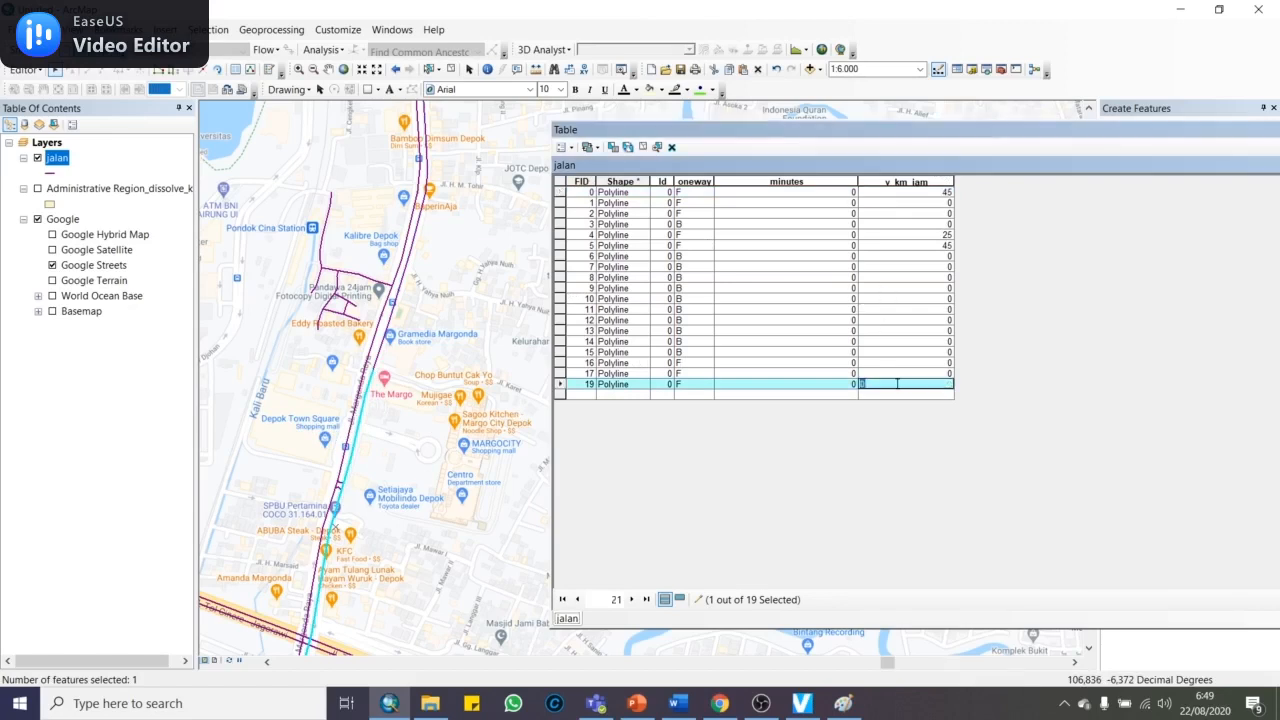
{"action": "key", "text": "Return"}
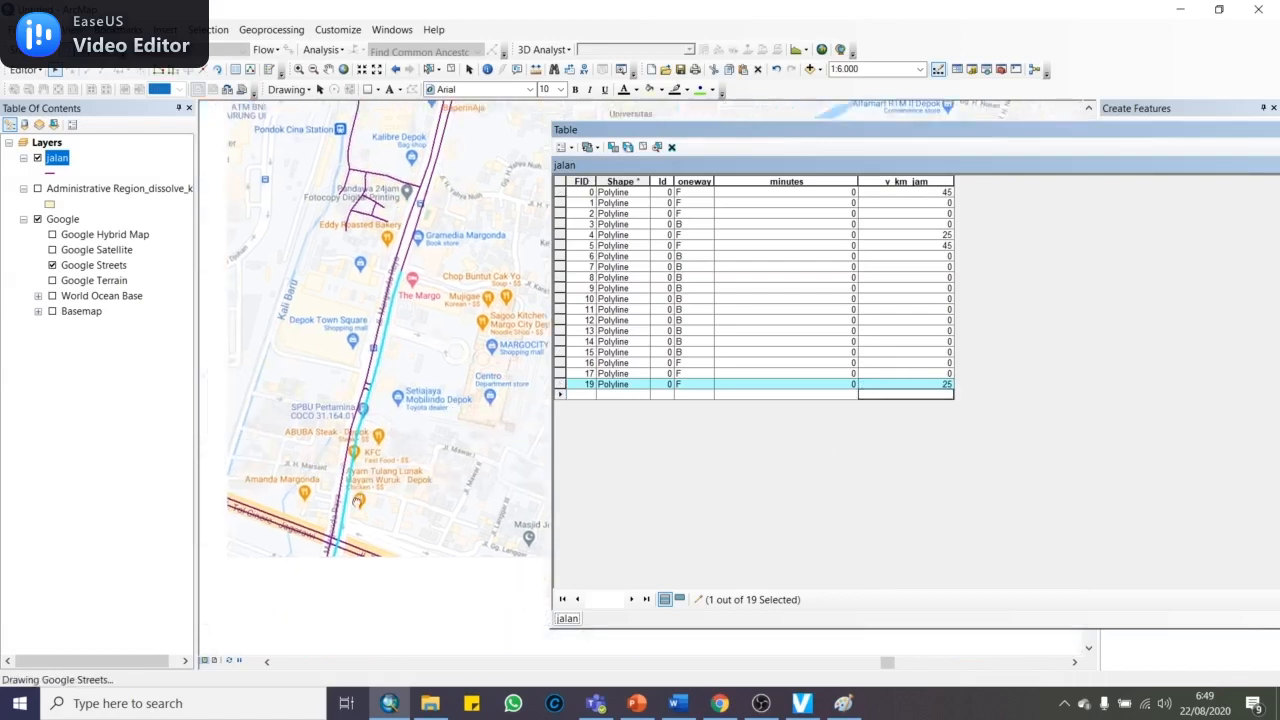
Split the selected southern part of the eastern line again near ABUBA Steak - Depok, north of the toll road
{"action": "scroll", "coordinate": [357, 500], "scroll_direction": "down", "scroll_amount": 4}
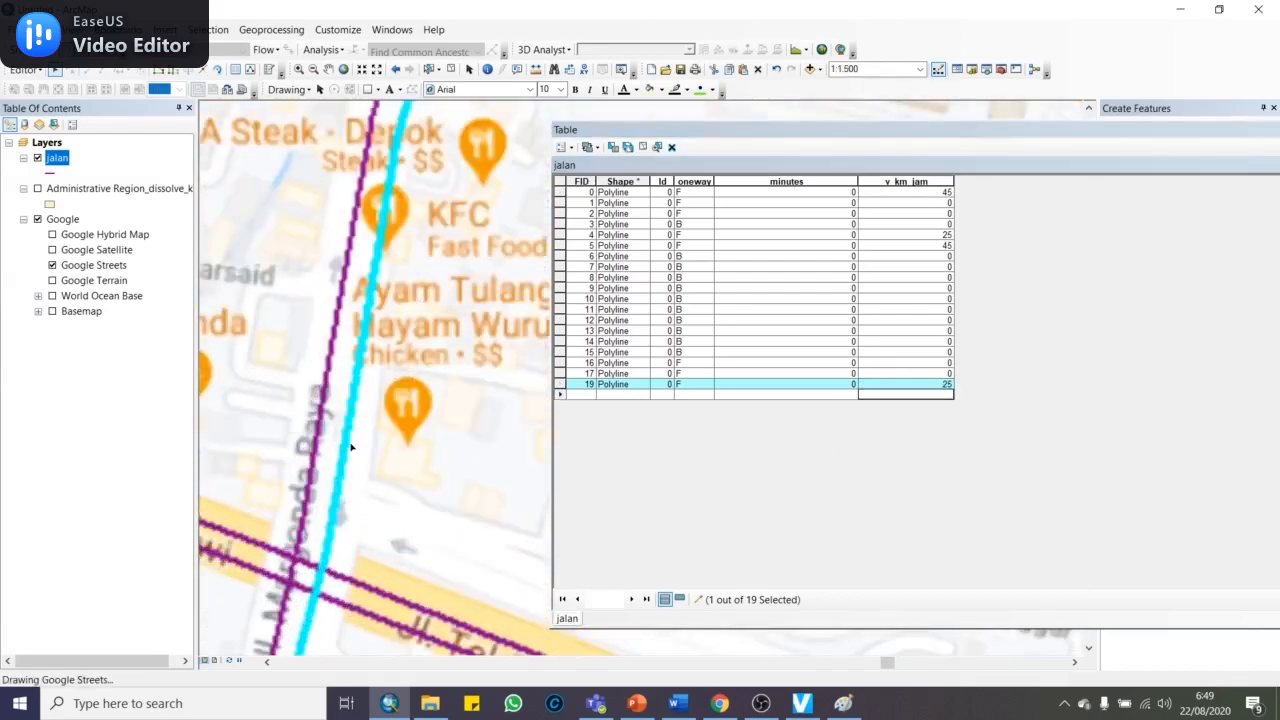
{"action": "left_click_drag", "start_coordinate": [365, 639], "coordinate": [397, 302]}
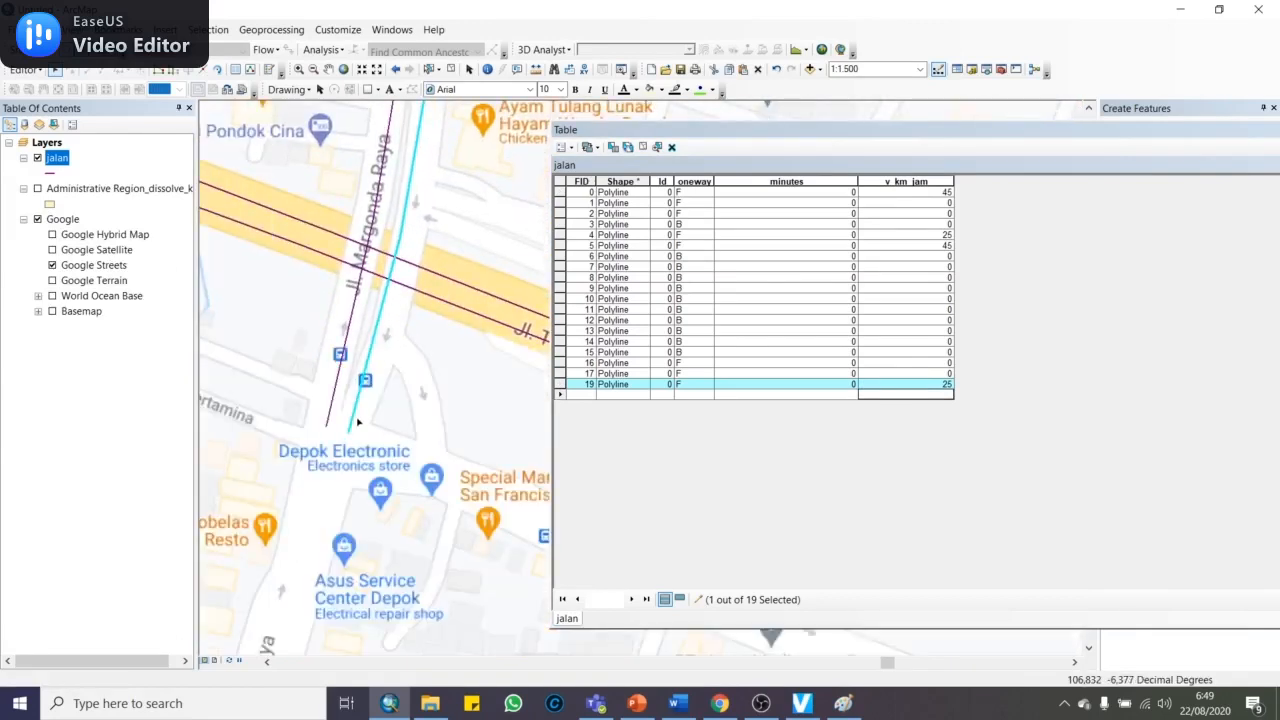
{"action": "scroll", "coordinate": [362, 475], "scroll_direction": "up", "scroll_amount": 2}
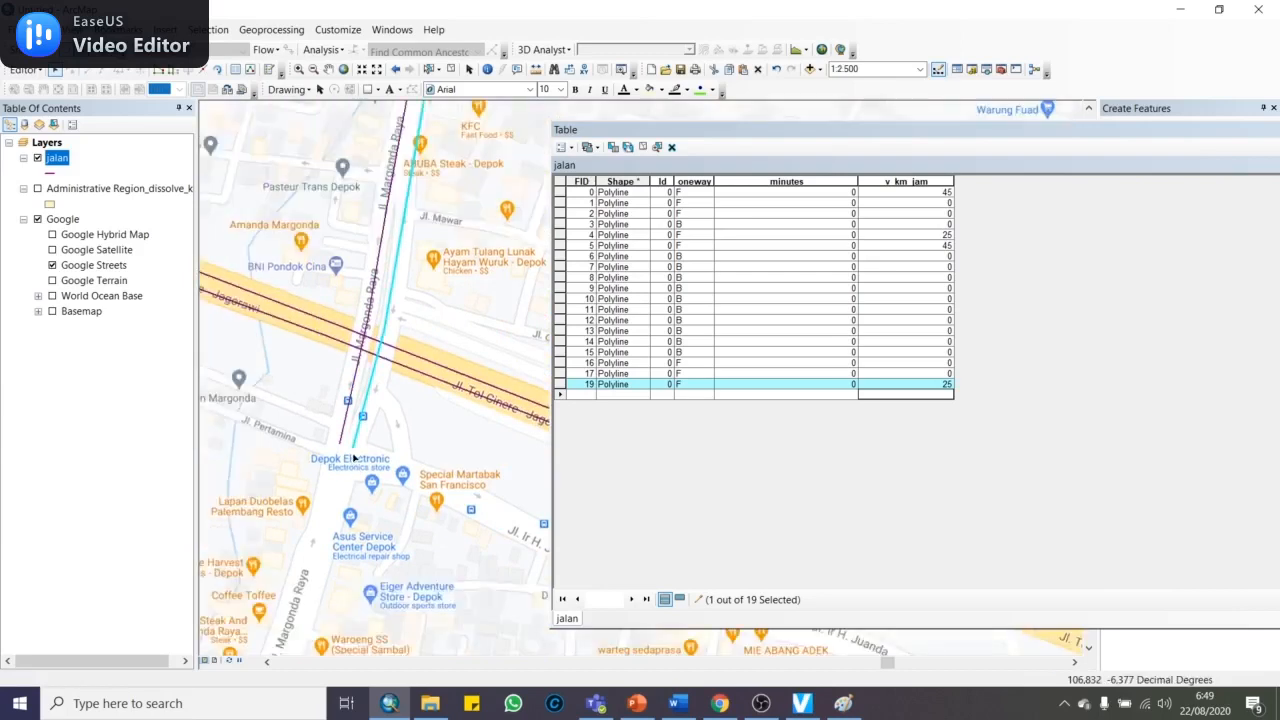
{"action": "scroll", "coordinate": [353, 457], "scroll_direction": "up", "scroll_amount": 1}
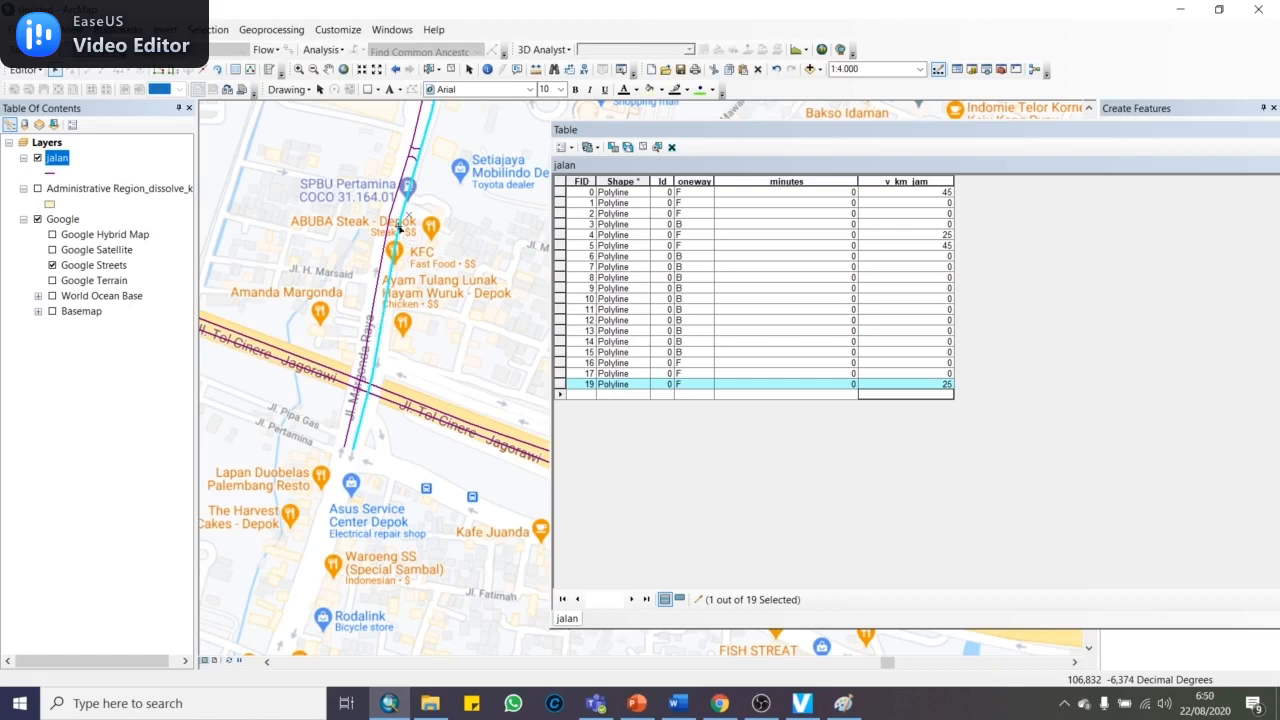
{"action": "left_click", "coordinate": [202, 69]}
{"action": "left_click", "coordinate": [401, 219]}
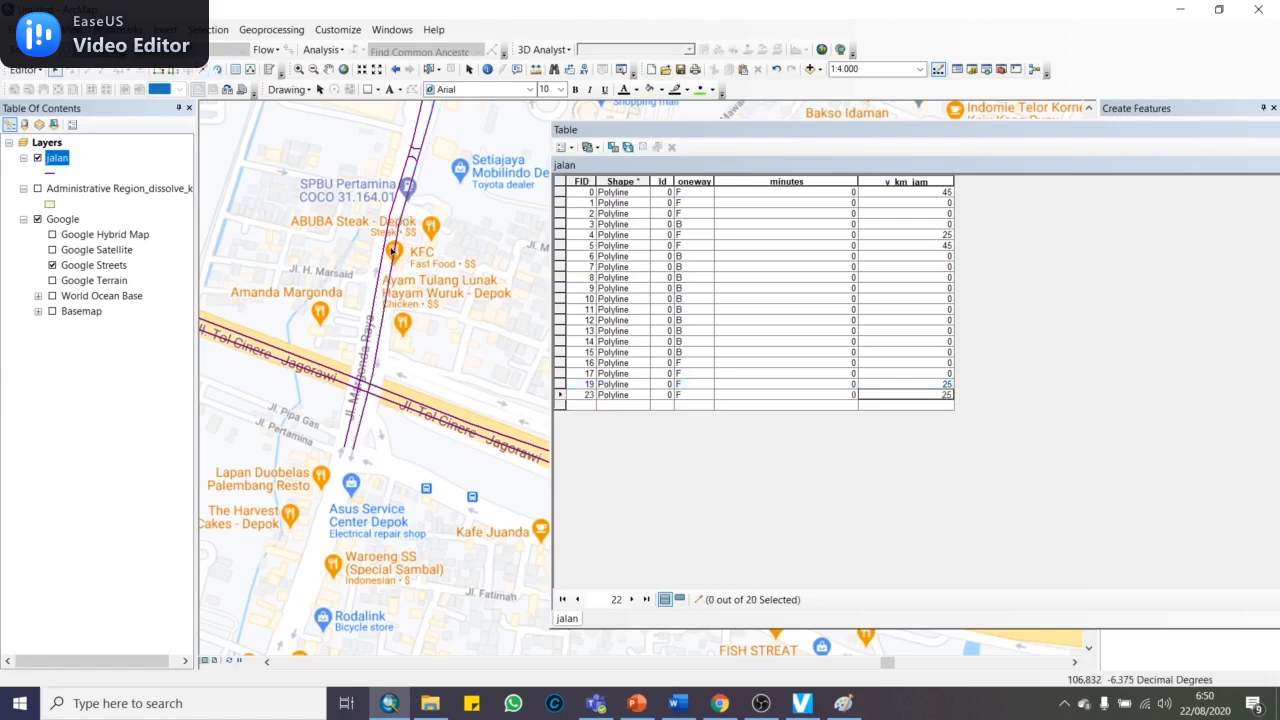
Select the southern end of the eastern Jl. Margonda Raya line near KFC and set its v_km_jam to 10
{"action": "left_click", "coordinate": [392, 250]}
{"action": "scroll", "coordinate": [410, 258], "scroll_direction": "up", "scroll_amount": 1}
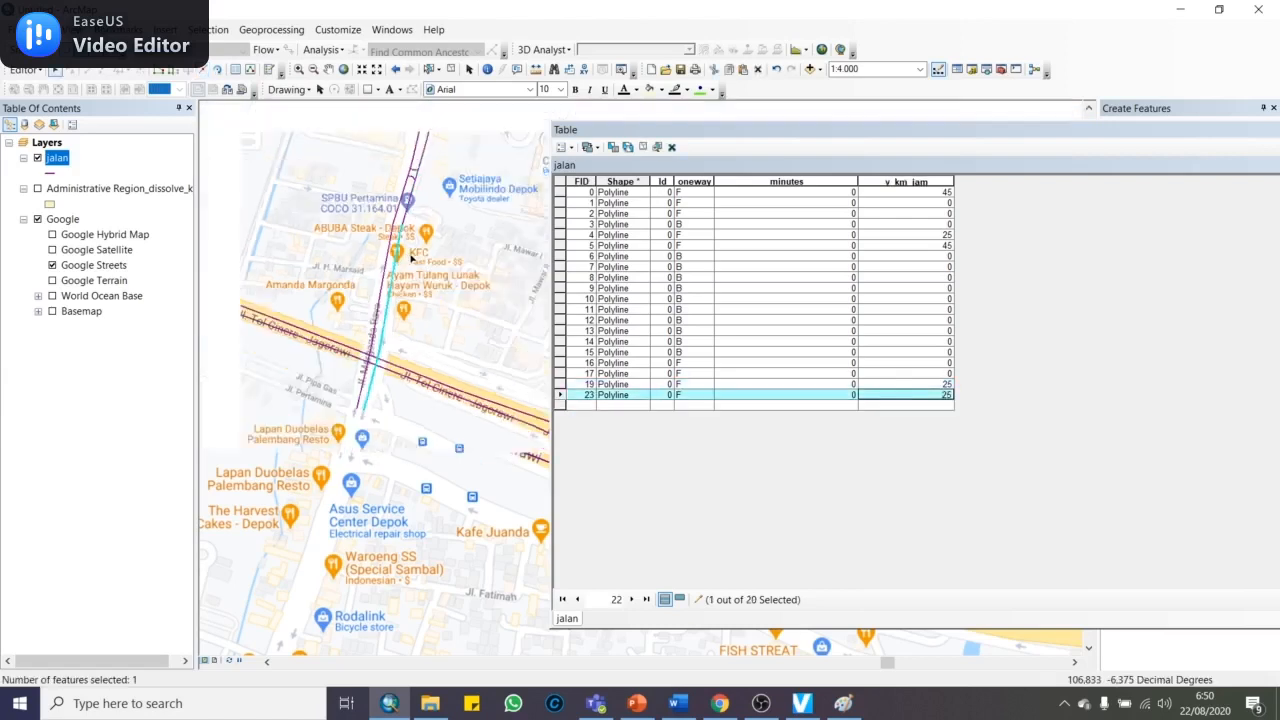
{"action": "scroll", "coordinate": [411, 257], "scroll_direction": "up", "scroll_amount": 1}
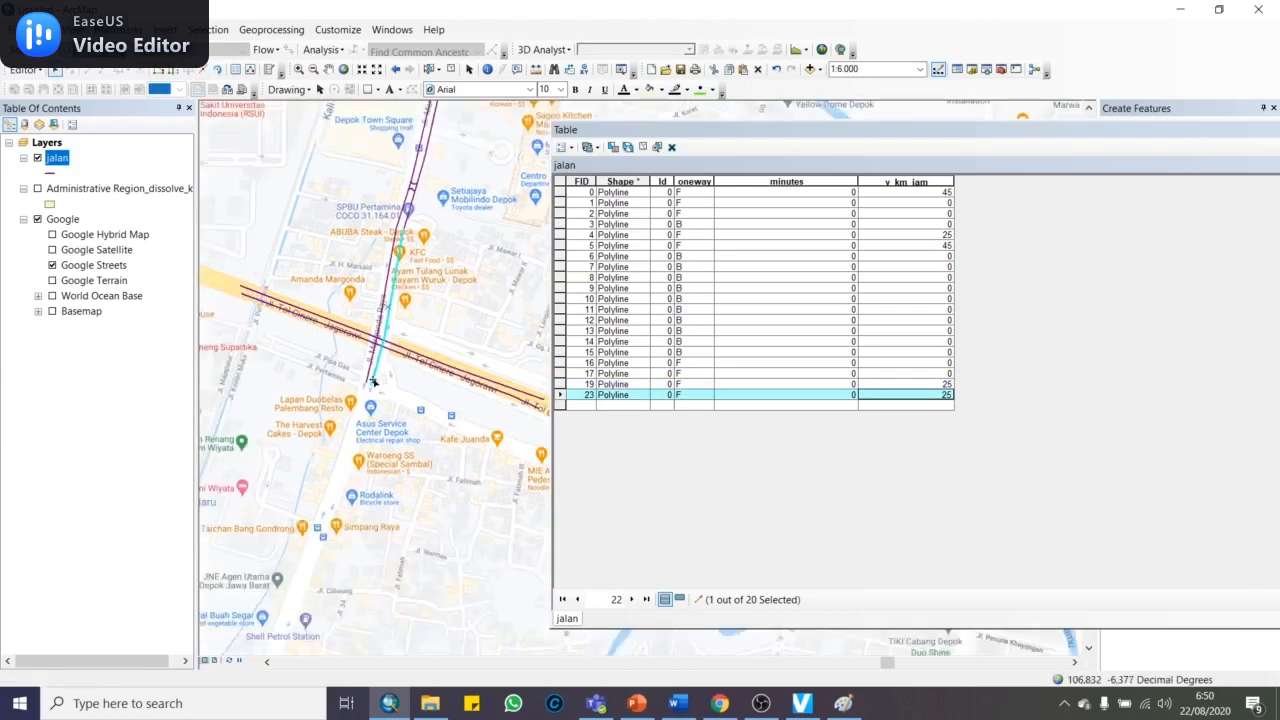
{"action": "double_click", "coordinate": [933, 395]}
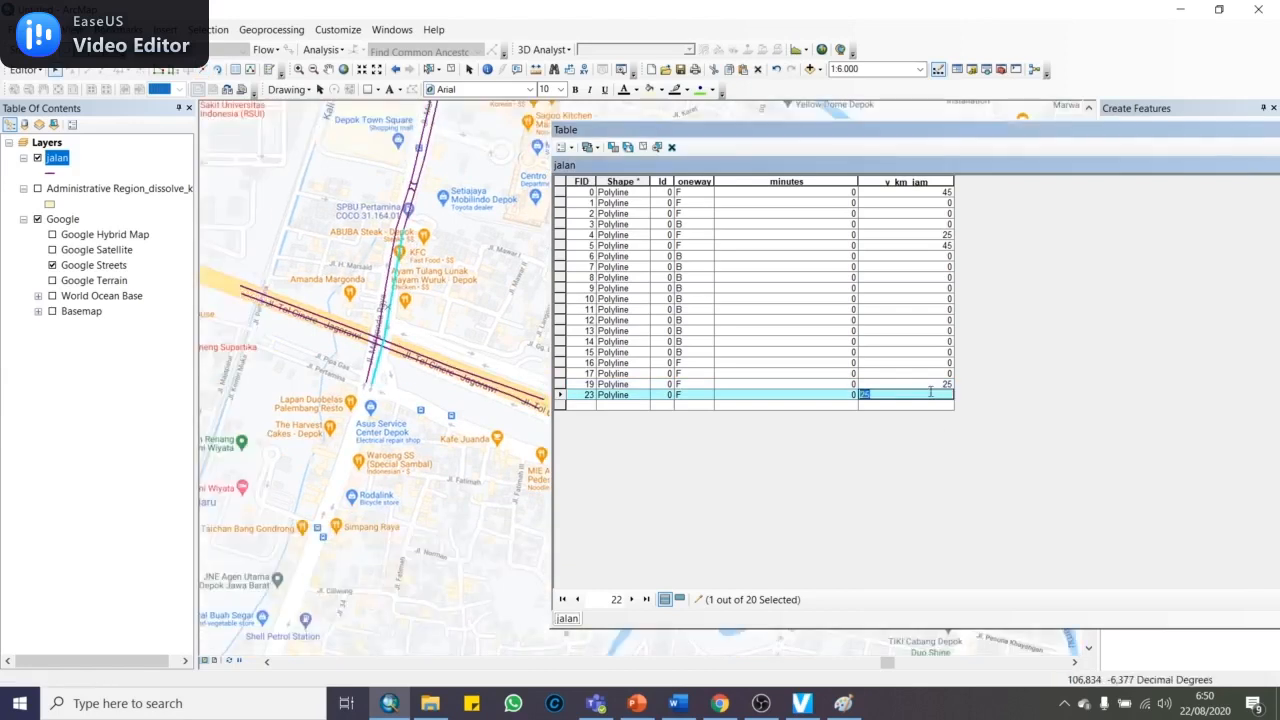
{"action": "type", "text": "10"}
{"action": "key", "text": "Return"}
Select the two short connectors between the Jl. Margonda Raya lines near Castle 8 and set v_km_jam to 10 for both
{"action": "scroll", "coordinate": [390, 245], "scroll_direction": "up", "scroll_amount": 2}
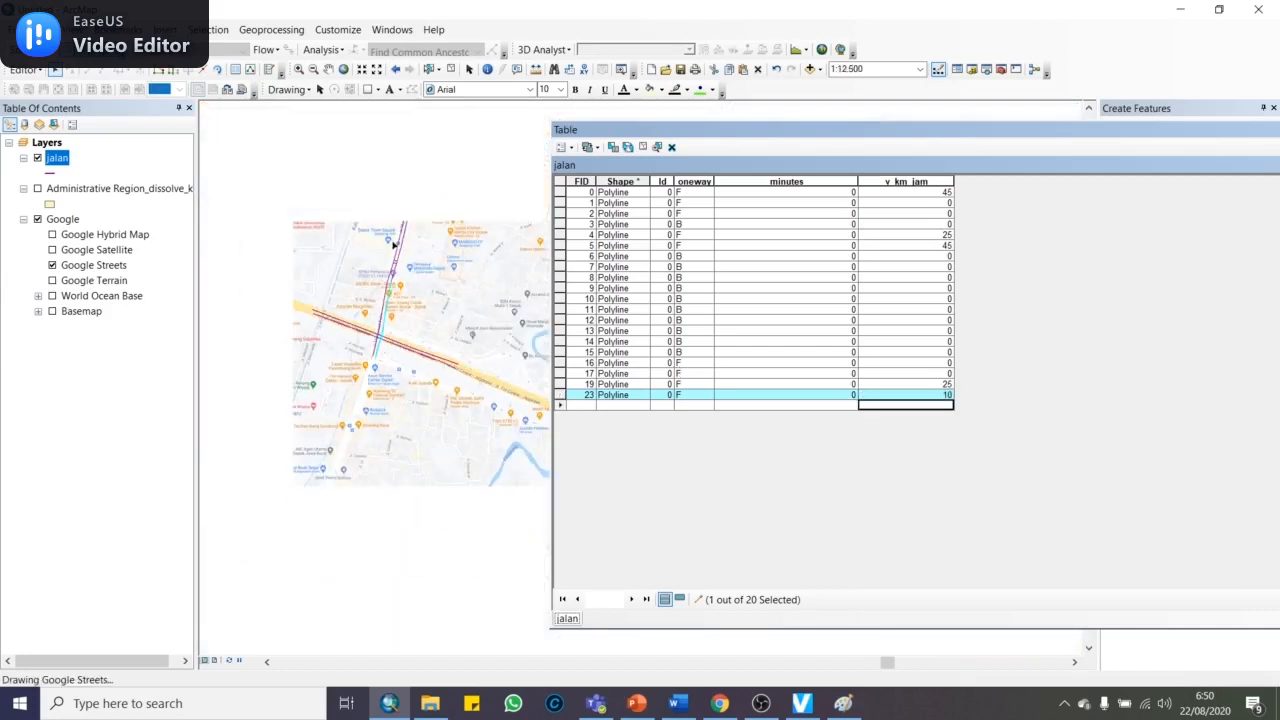
{"action": "scroll", "coordinate": [392, 243], "scroll_direction": "down", "scroll_amount": 5}
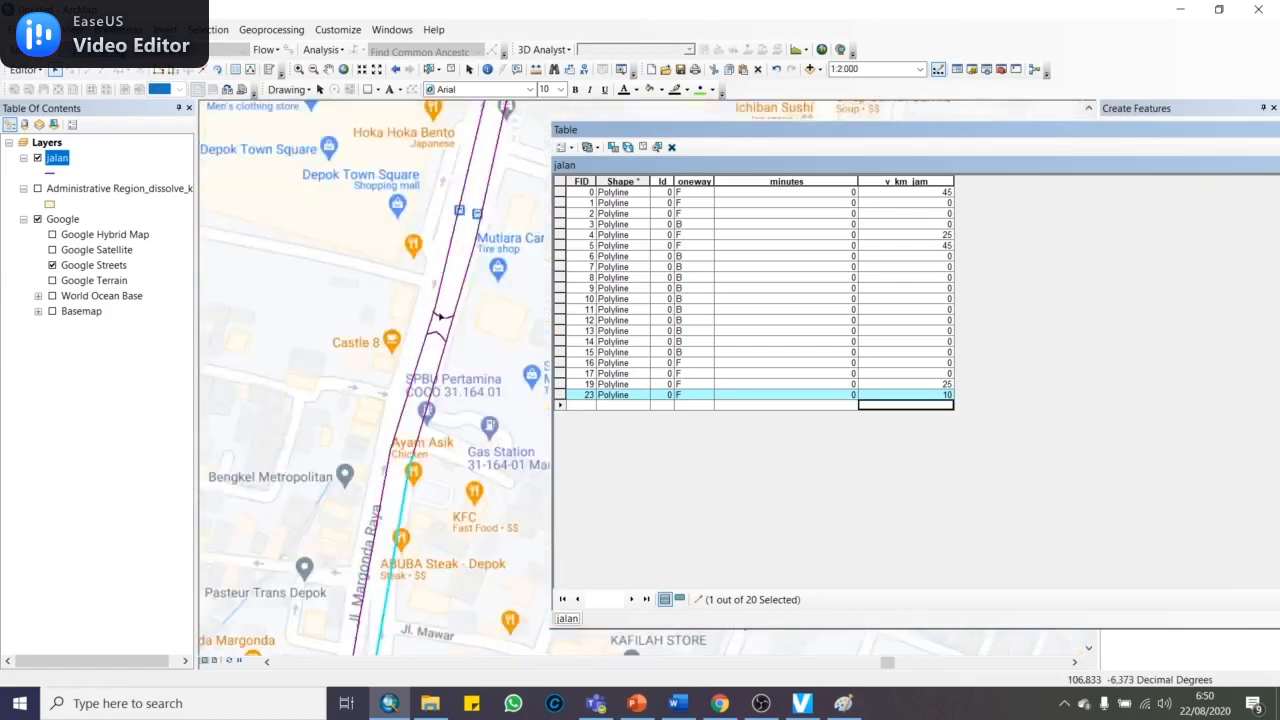
{"action": "left_click", "coordinate": [446, 320]}
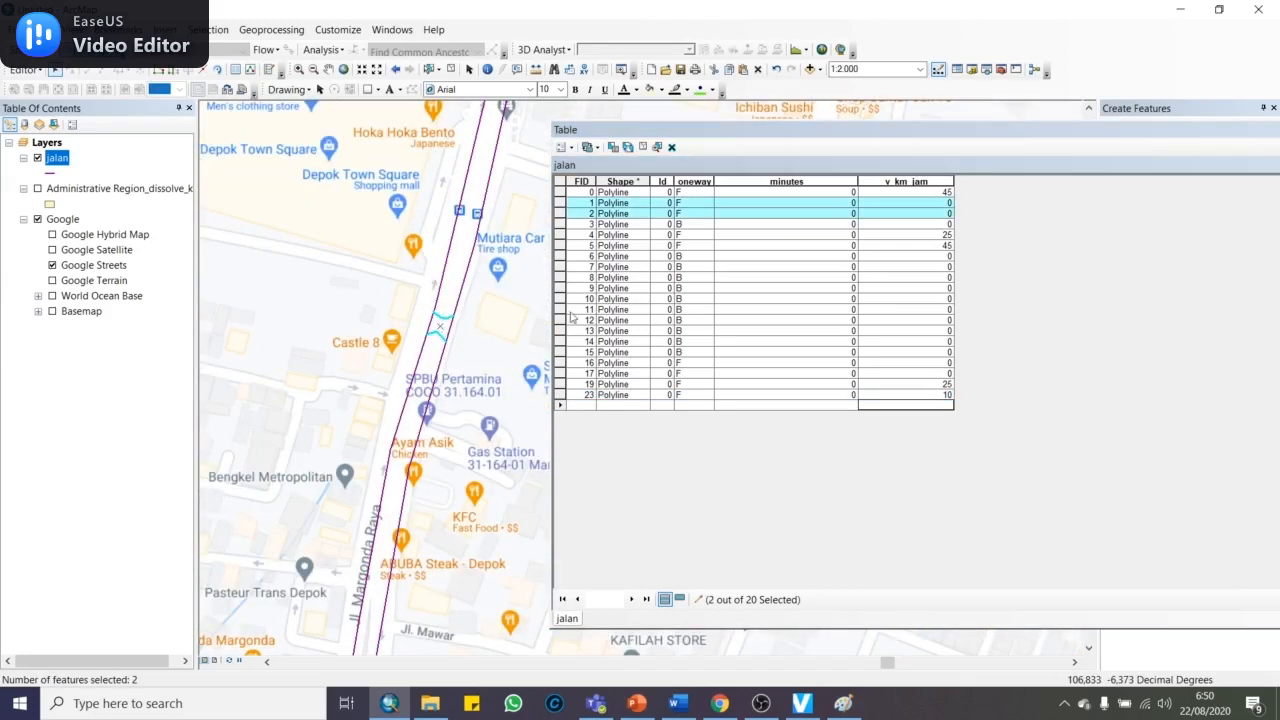
{"action": "left_click", "coordinate": [941, 203]}
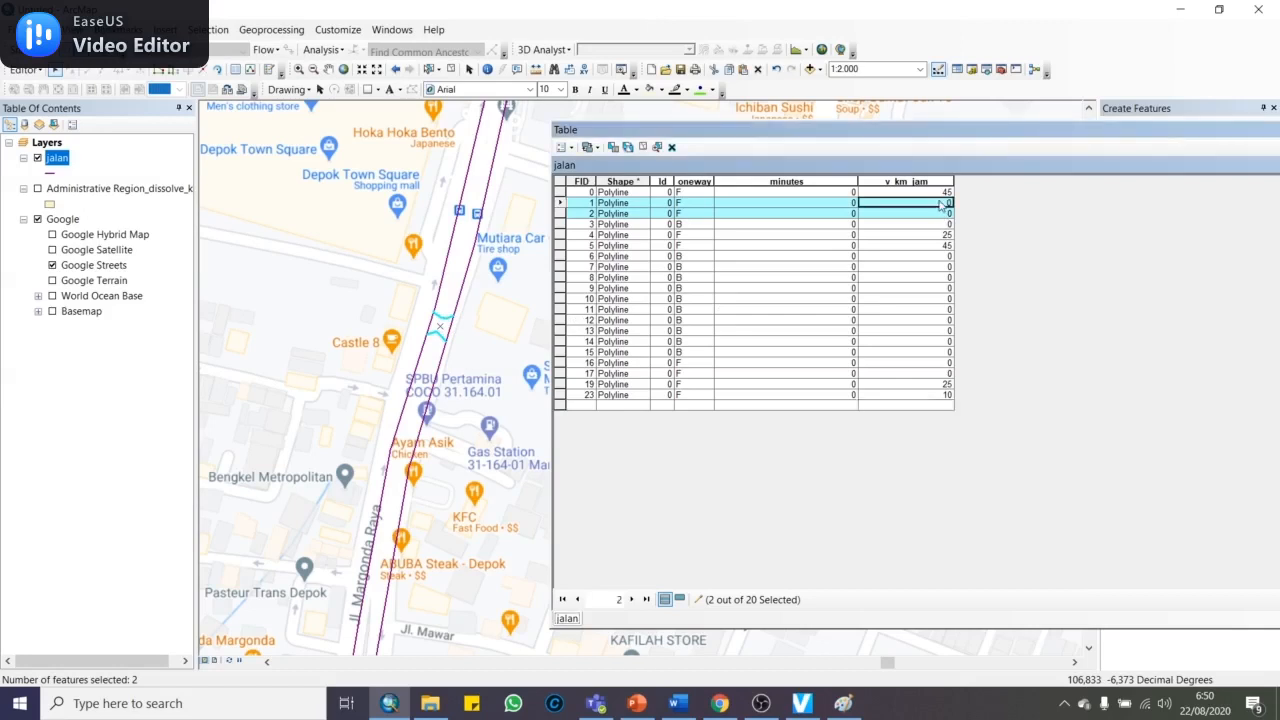
{"action": "type", "text": "10"}
{"action": "key", "text": "Return"}
{"action": "type", "text": "10"}
{"action": "key", "text": "Return"}
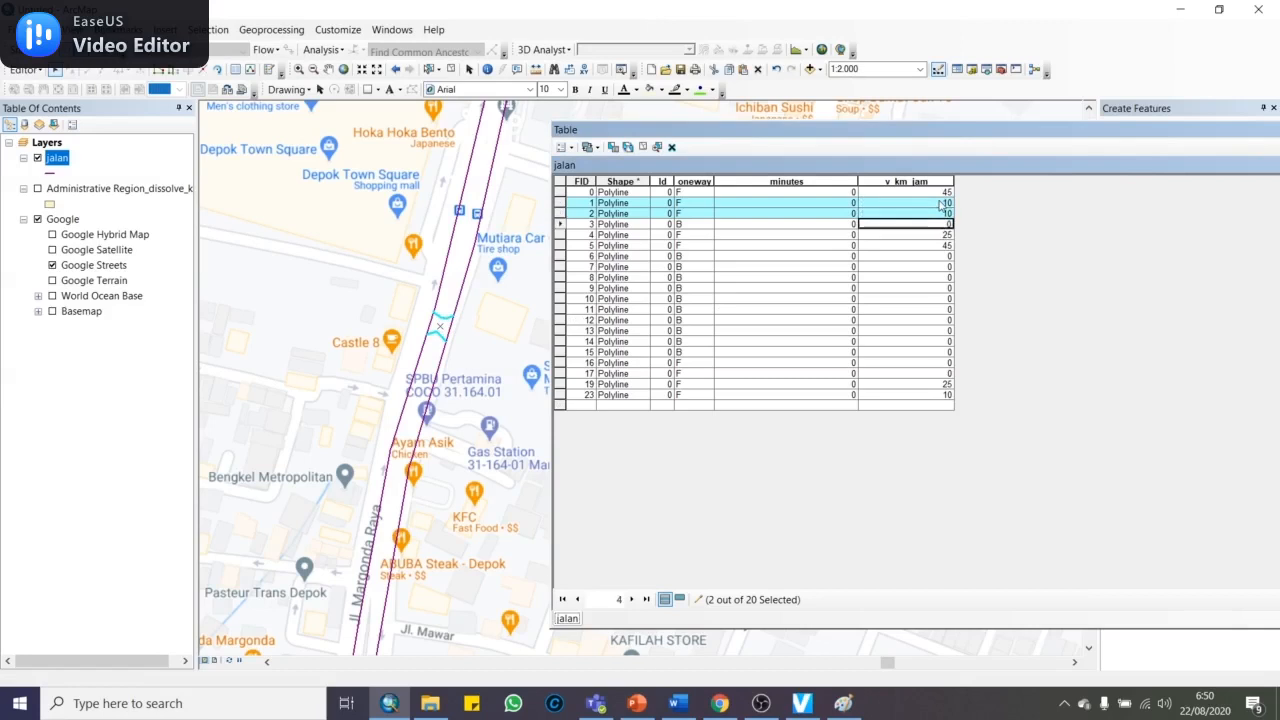
Select the network of two-way side streets near Pondok Cina Station and calculate their v_km_jam as 30 with the Field Calculator
{"action": "scroll", "coordinate": [475, 203], "scroll_direction": "up", "scroll_amount": 2}
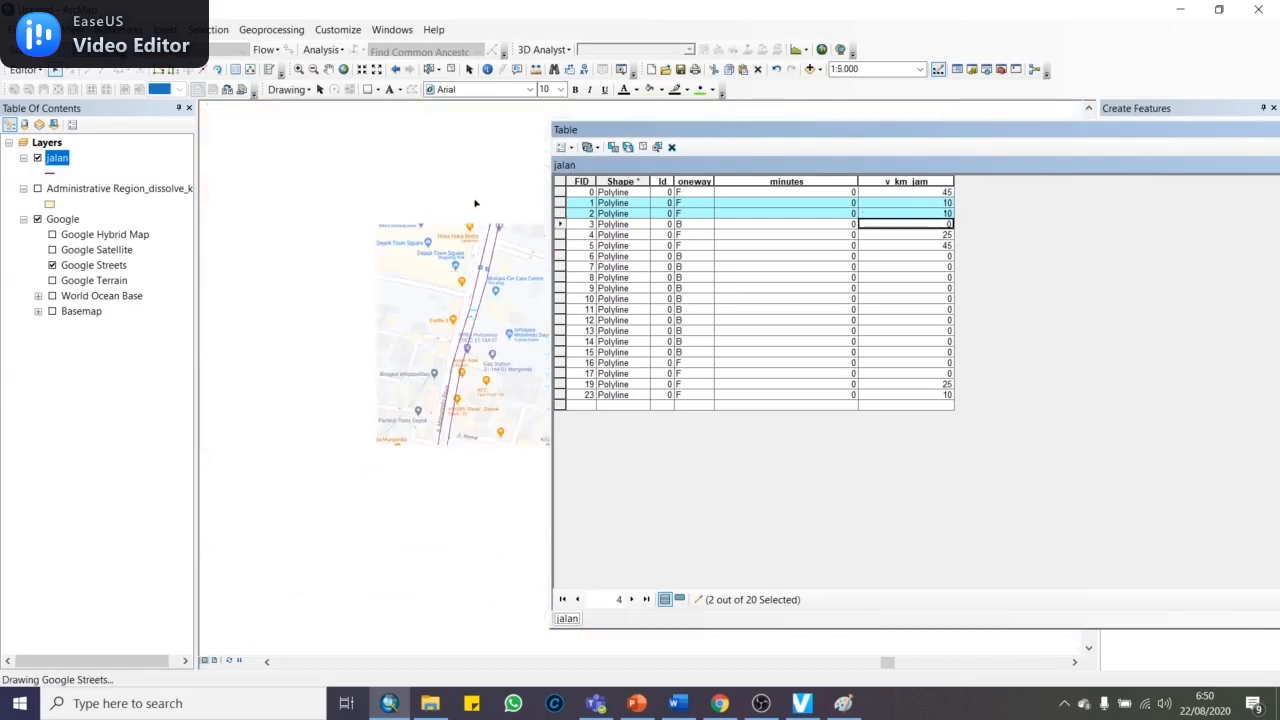
{"action": "scroll", "coordinate": [345, 254], "scroll_direction": "up", "scroll_amount": 1}
{"action": "left_click_drag", "start_coordinate": [345, 254], "coordinate": [392, 352]}
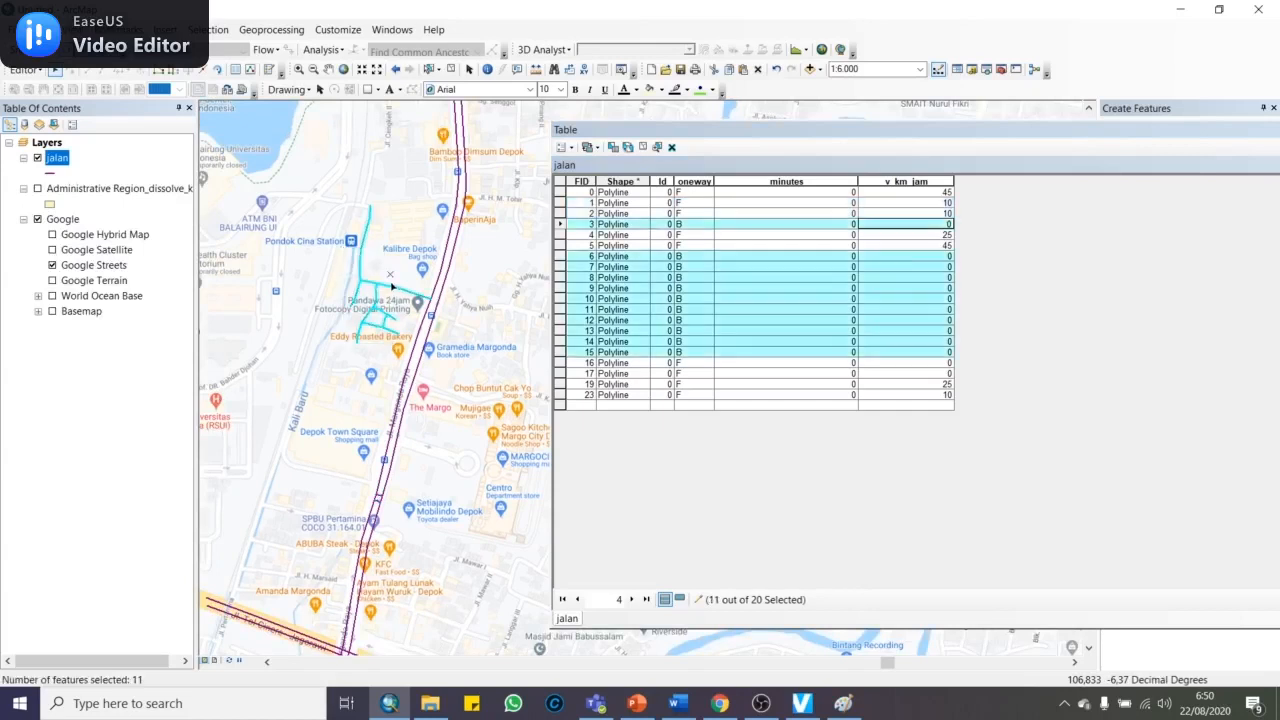
{"action": "scroll", "coordinate": [392, 287], "scroll_direction": "down", "scroll_amount": 1}
{"action": "scroll", "coordinate": [366, 289], "scroll_direction": "down", "scroll_amount": 1}
{"action": "scroll", "coordinate": [428, 283], "scroll_direction": "down", "scroll_amount": 1}
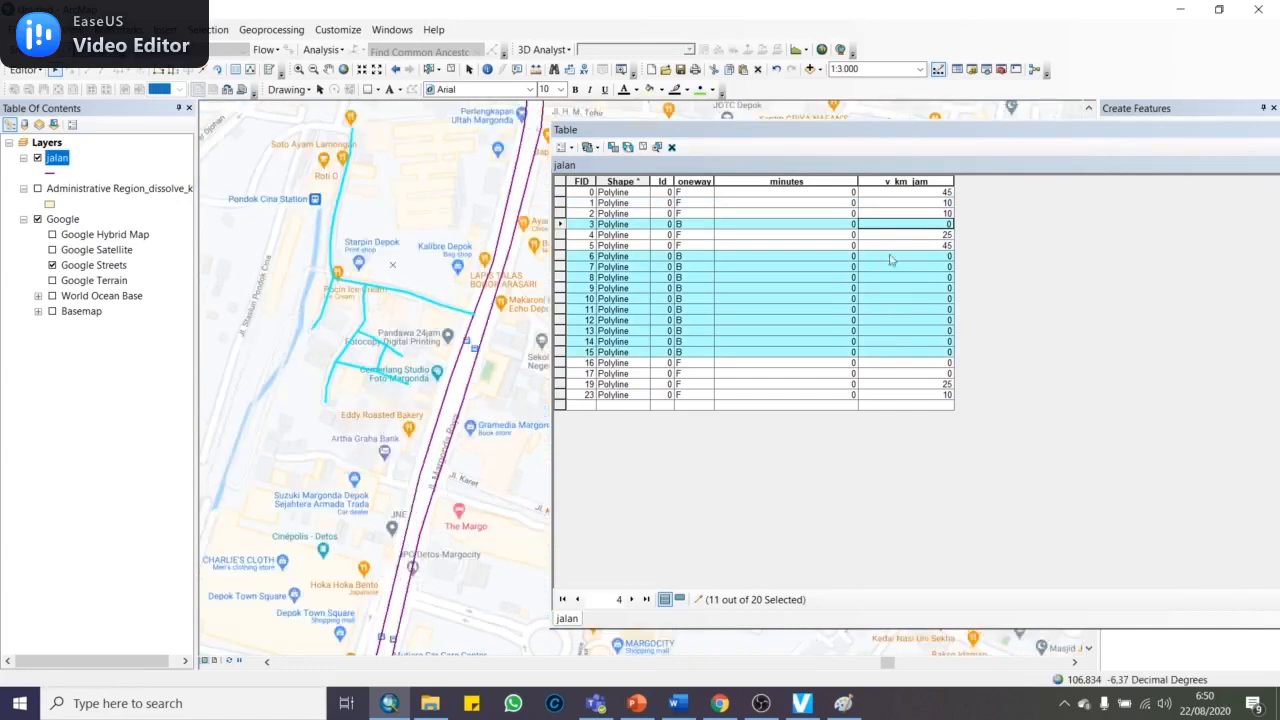
{"action": "right_click", "coordinate": [897, 181]}
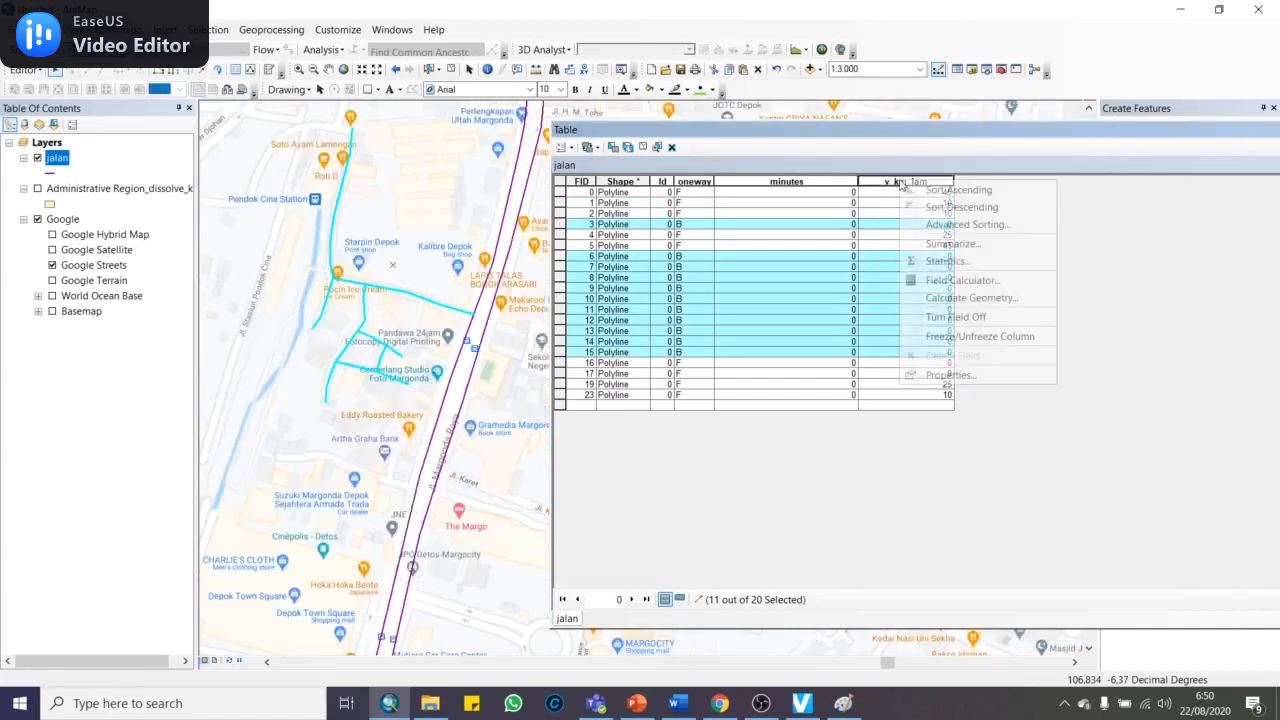
{"action": "left_click", "coordinate": [958, 274]}
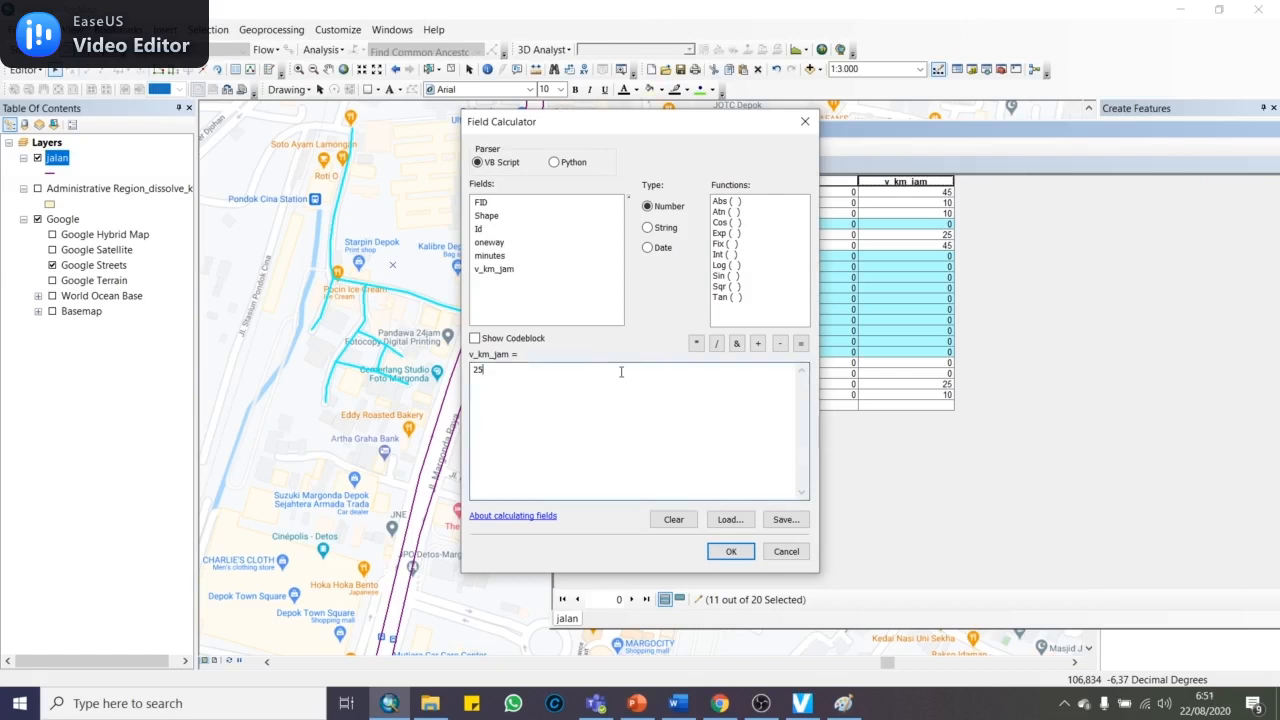
{"action": "double_click", "coordinate": [577, 377]}
{"action": "type", "text": "30"}
{"action": "left_click", "coordinate": [731, 551]}
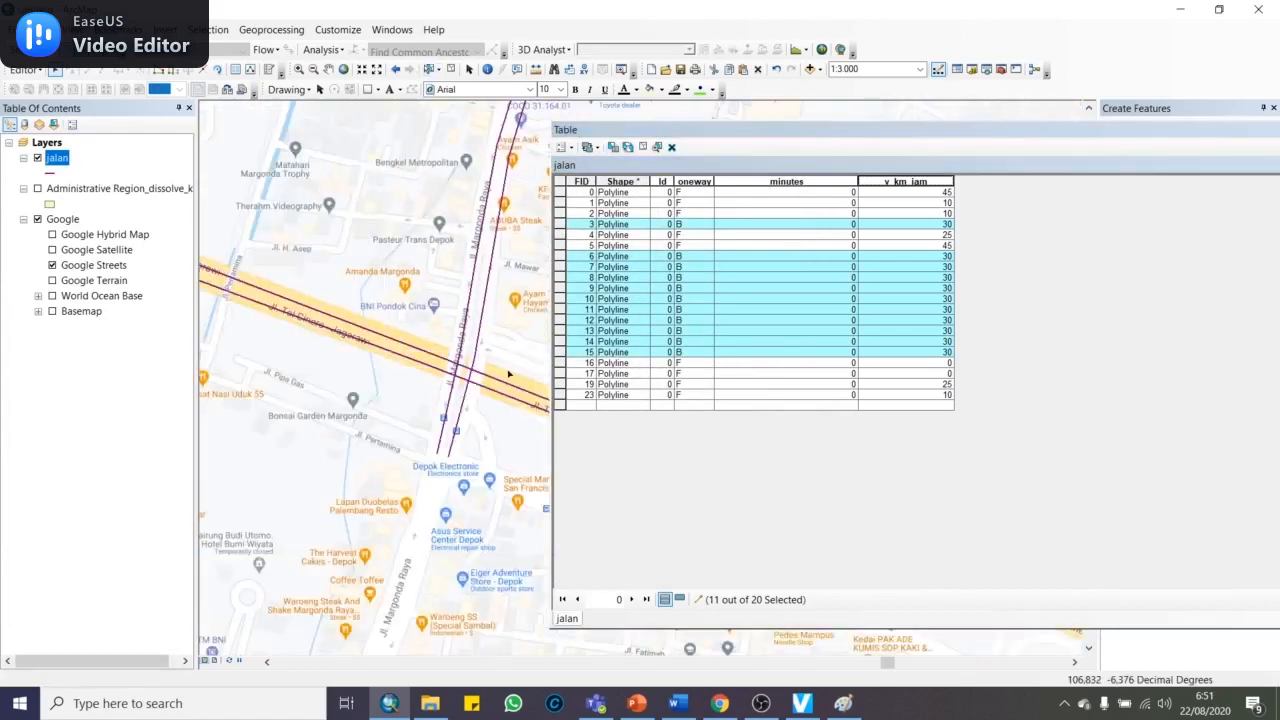
Select both Jl. Tol Cinere - Jagorawi toll road lines and set their v_km_jam to 80
{"action": "left_click_drag", "start_coordinate": [509, 374], "coordinate": [504, 471]}
{"action": "scroll", "coordinate": [468, 453], "scroll_direction": "up", "scroll_amount": 2}
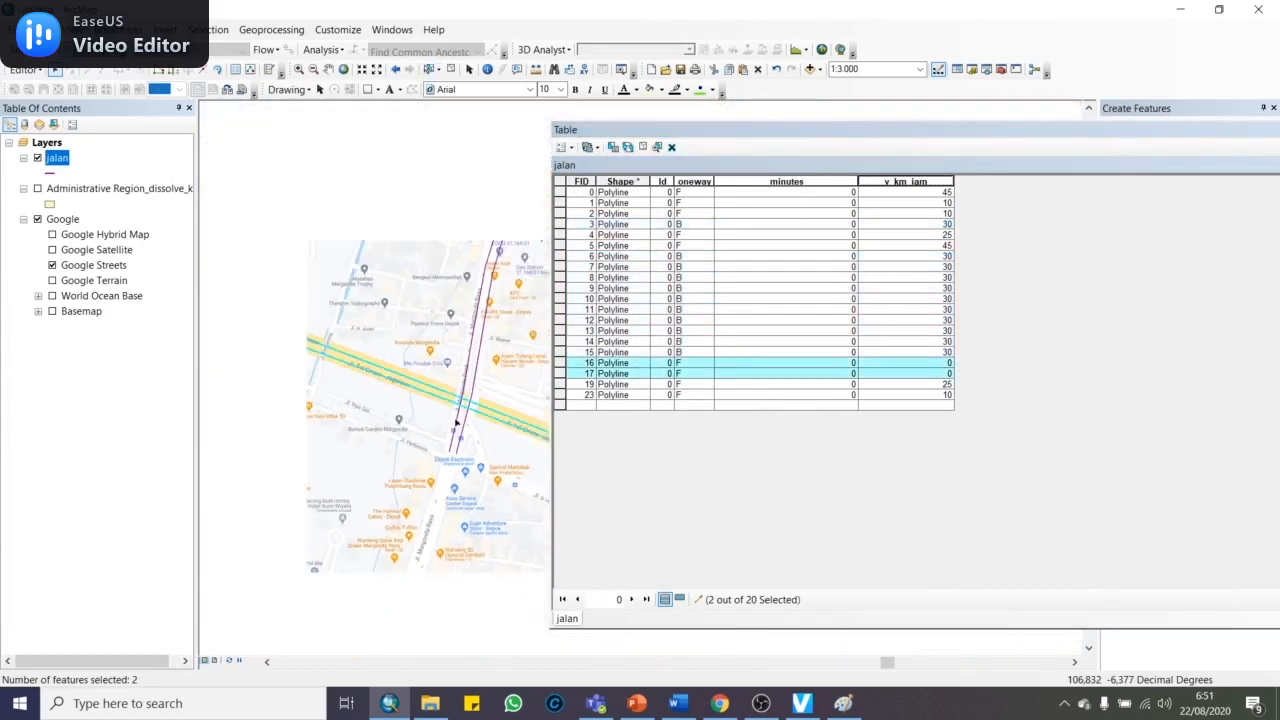
{"action": "left_click", "coordinate": [945, 362]}
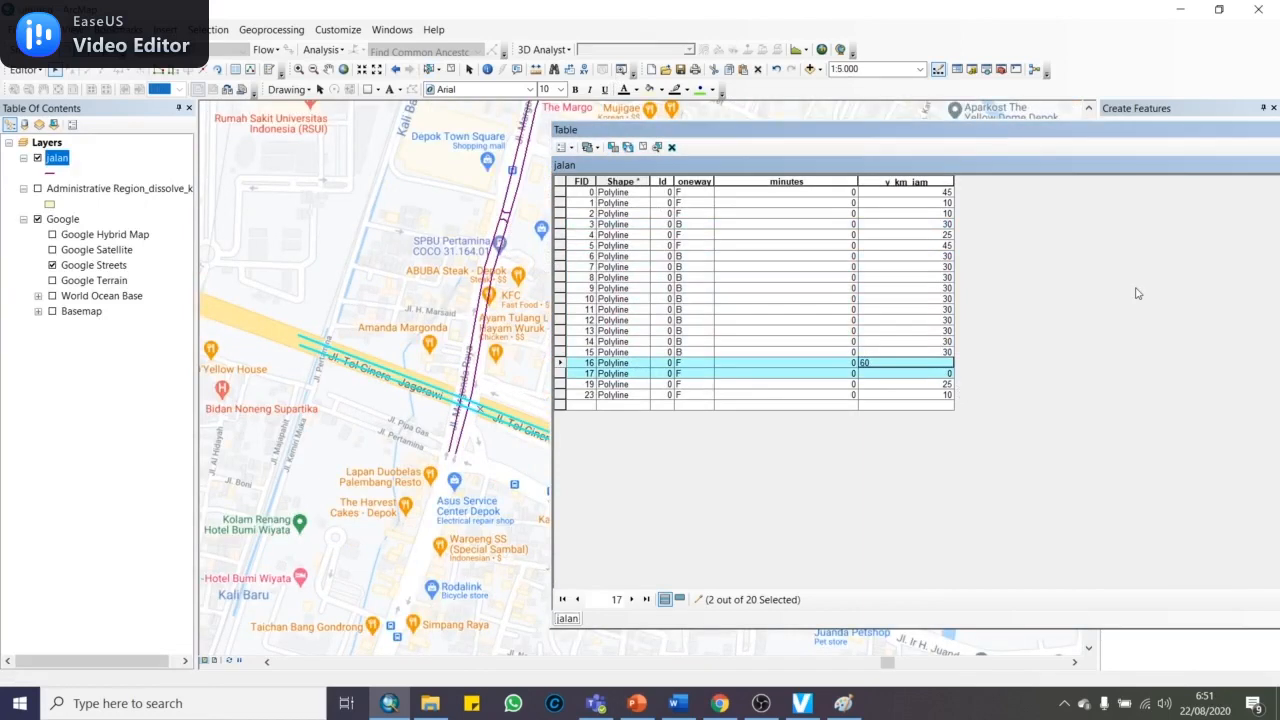
{"action": "type", "text": "80"}
{"action": "key", "text": "Return"}
{"action": "type", "text": "80"}
{"action": "key", "text": "Return"}
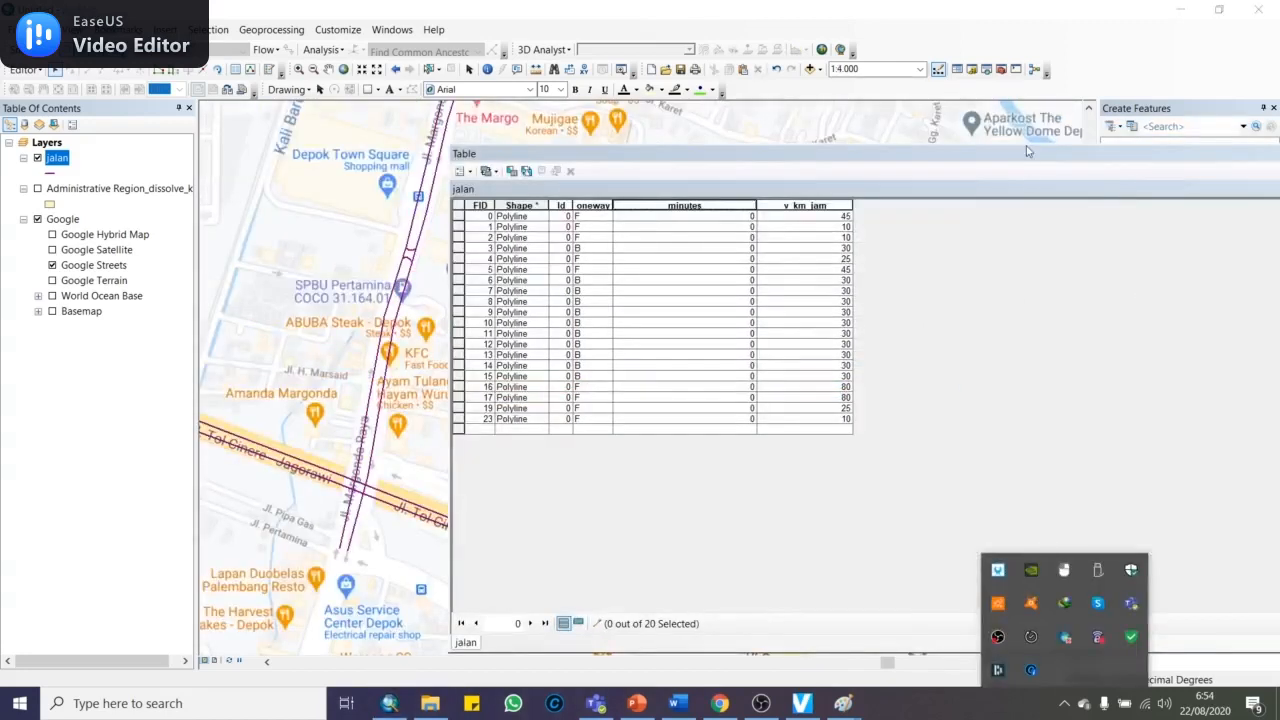
Stop editing the jalan layer and save the edits
{"action": "left_click", "coordinate": [1027, 150]}
{"action": "left_click", "coordinate": [820, 205]}
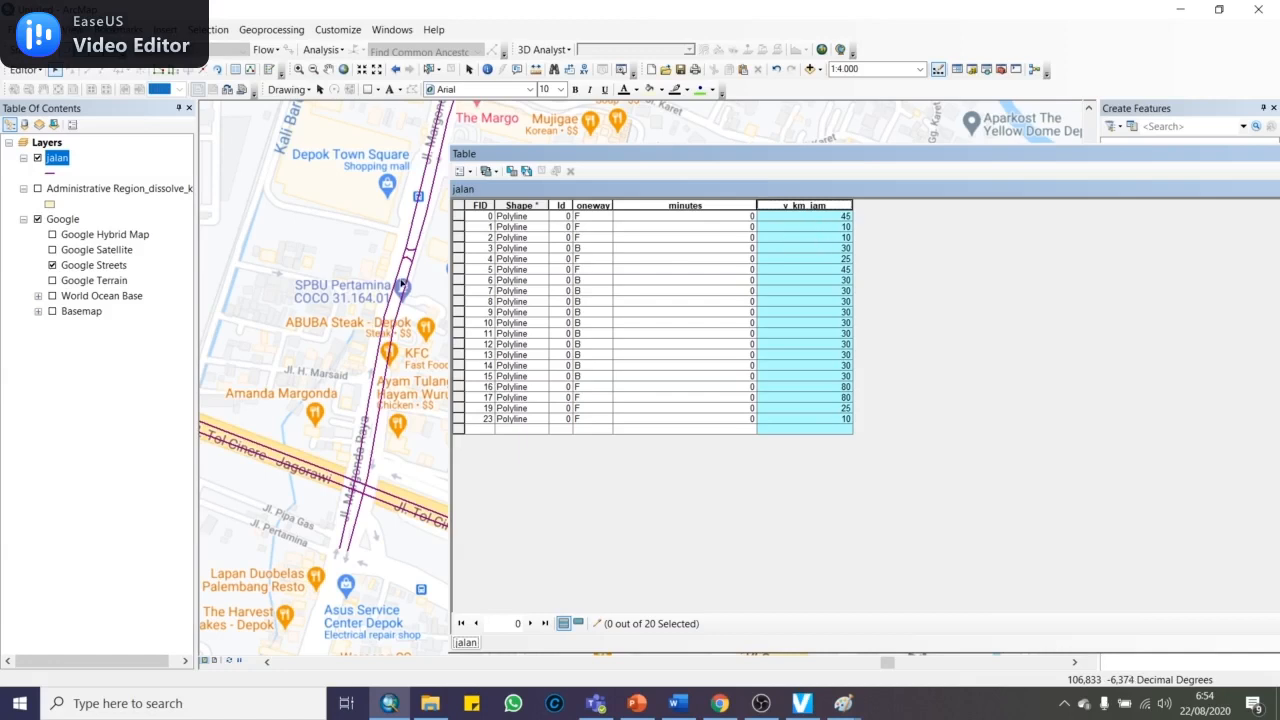
{"action": "left_click", "coordinate": [24, 69]}
{"action": "left_click", "coordinate": [35, 105]}
{"action": "left_click", "coordinate": [575, 407]}
Add a Float field named length to the jalan attribute table
{"action": "left_click", "coordinate": [459, 171]}
{"action": "left_click", "coordinate": [500, 279]}
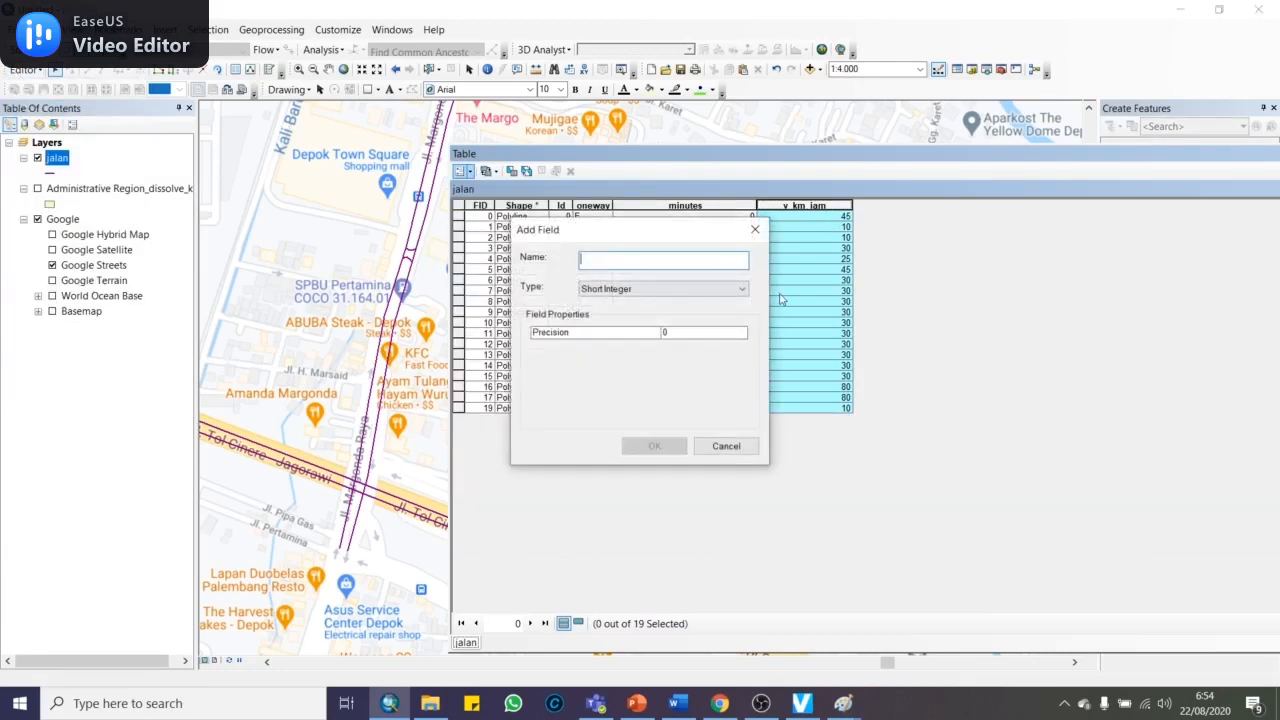
{"action": "type", "text": "length"}
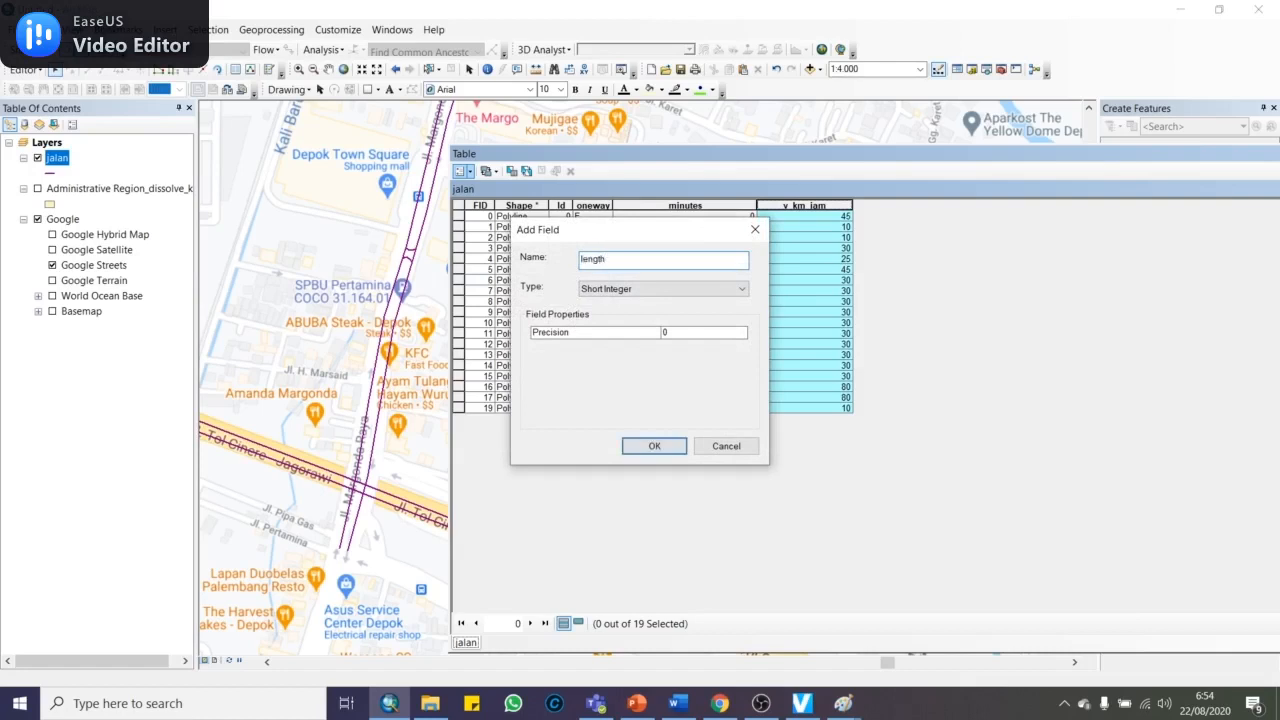
{"action": "left_click", "coordinate": [655, 288]}
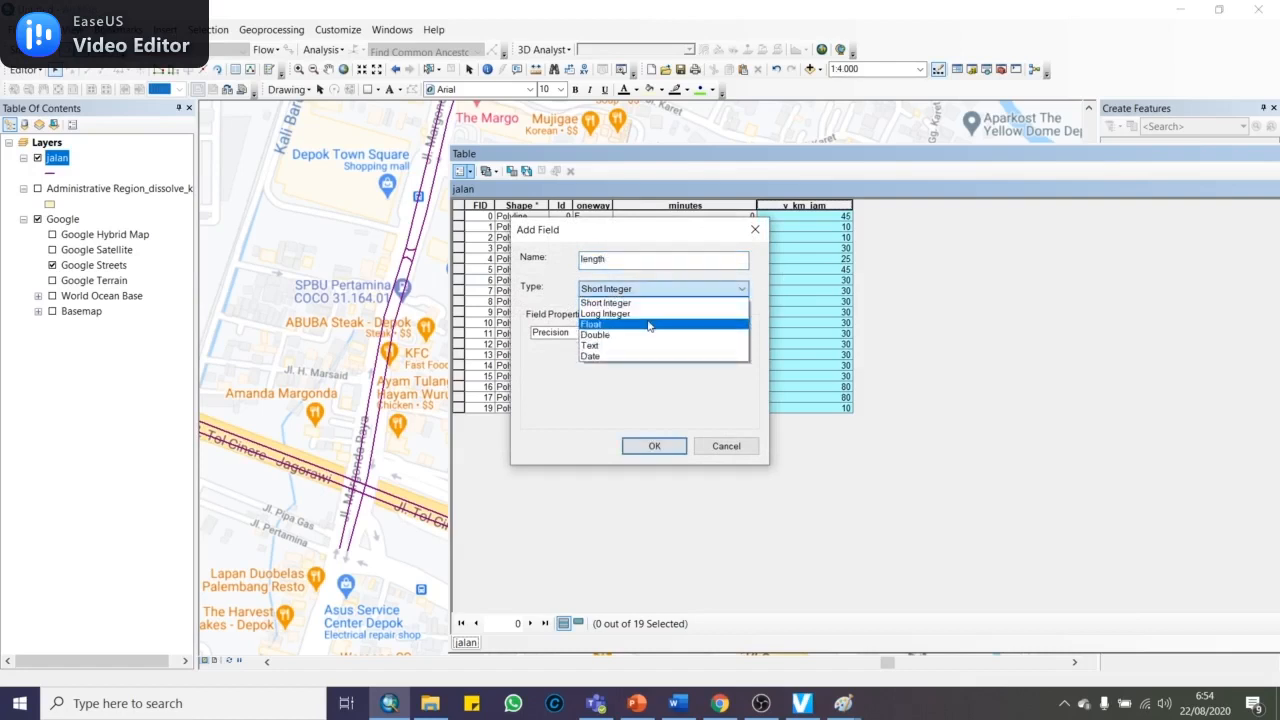
{"action": "left_click", "coordinate": [648, 325]}
{"action": "left_click", "coordinate": [652, 445]}
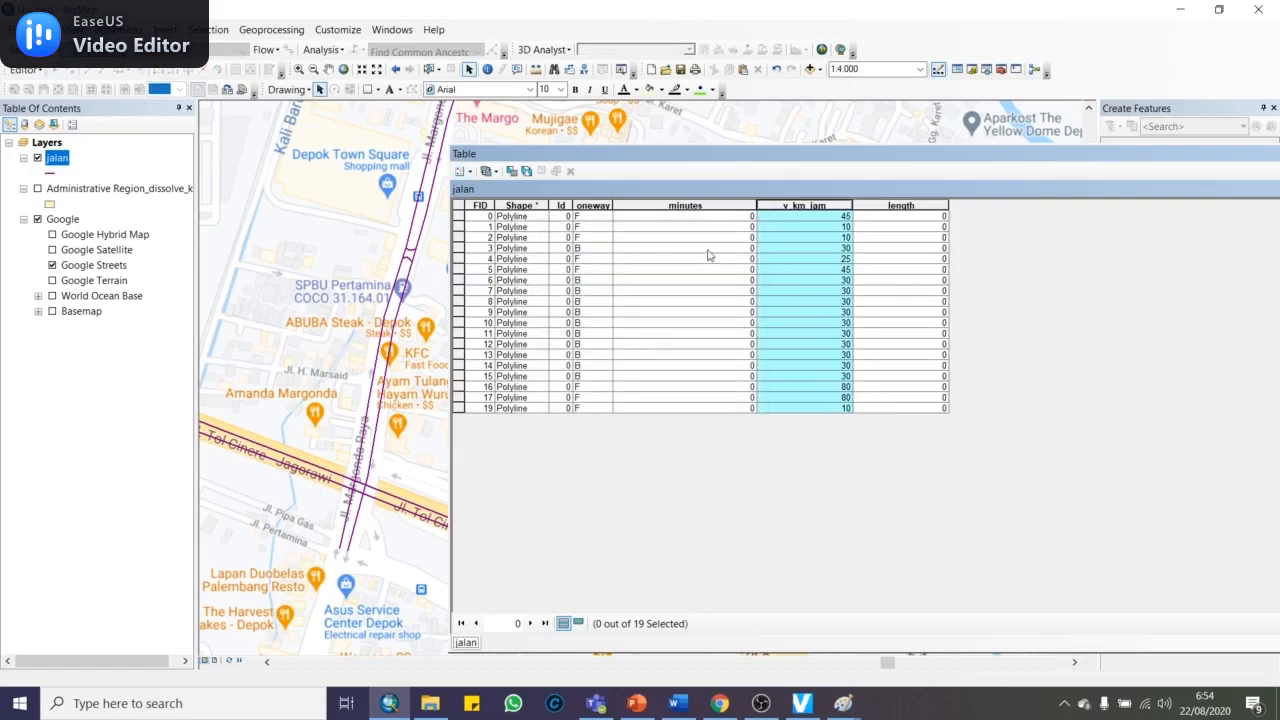
Set the data frame's coordinate system to the projected WGS 1984 UTM Zone 48S
{"action": "left_click", "coordinate": [46, 143]}
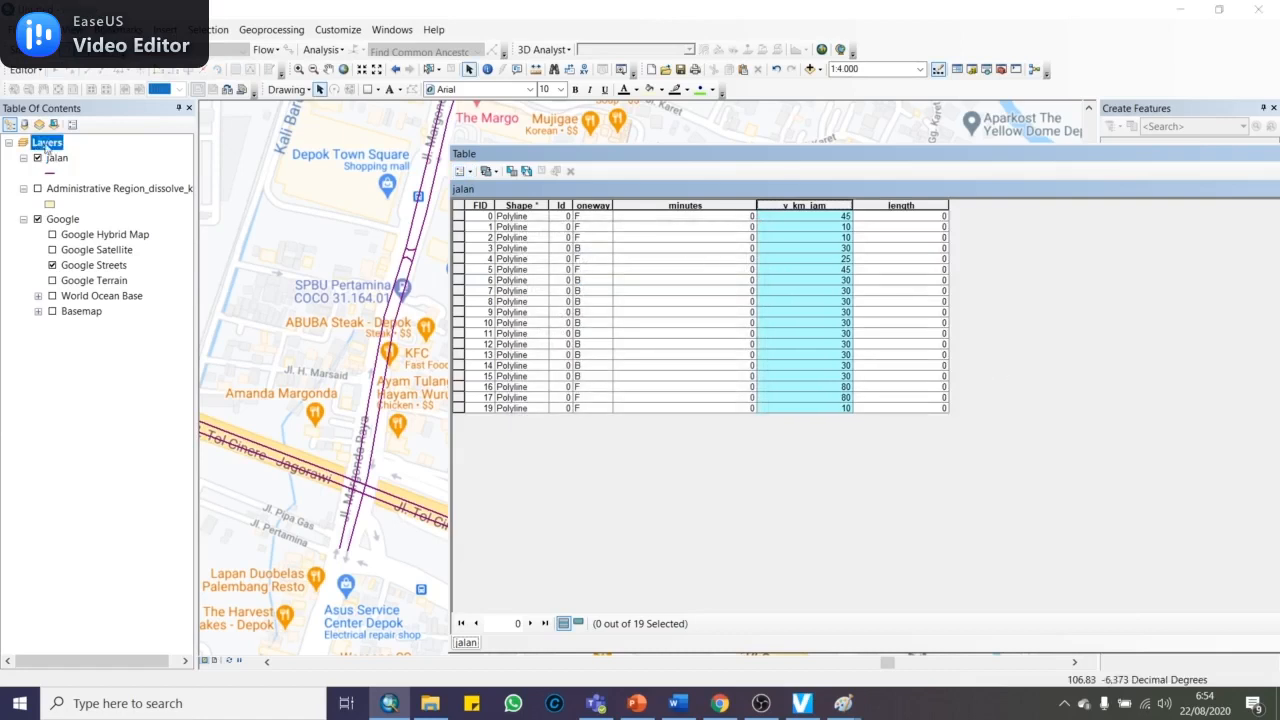
{"action": "double_click", "coordinate": [46, 143]}
{"action": "left_click", "coordinate": [652, 126]}
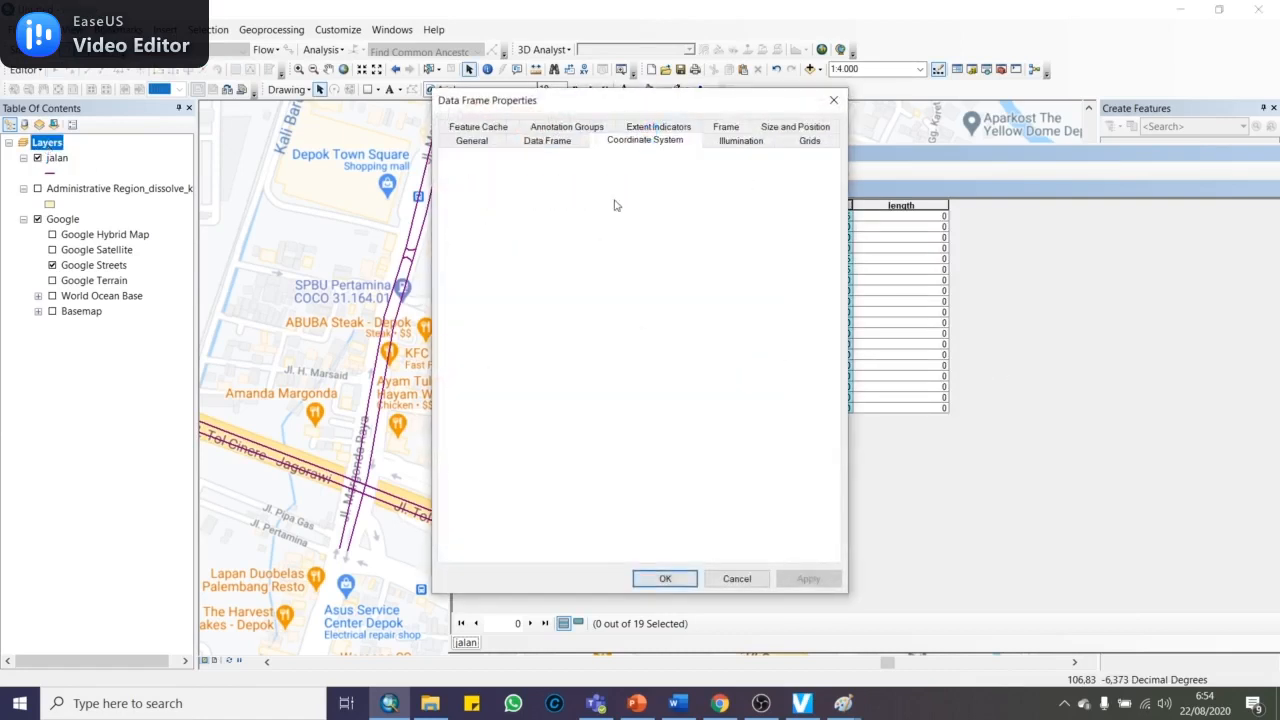
{"action": "left_click", "coordinate": [477, 306]}
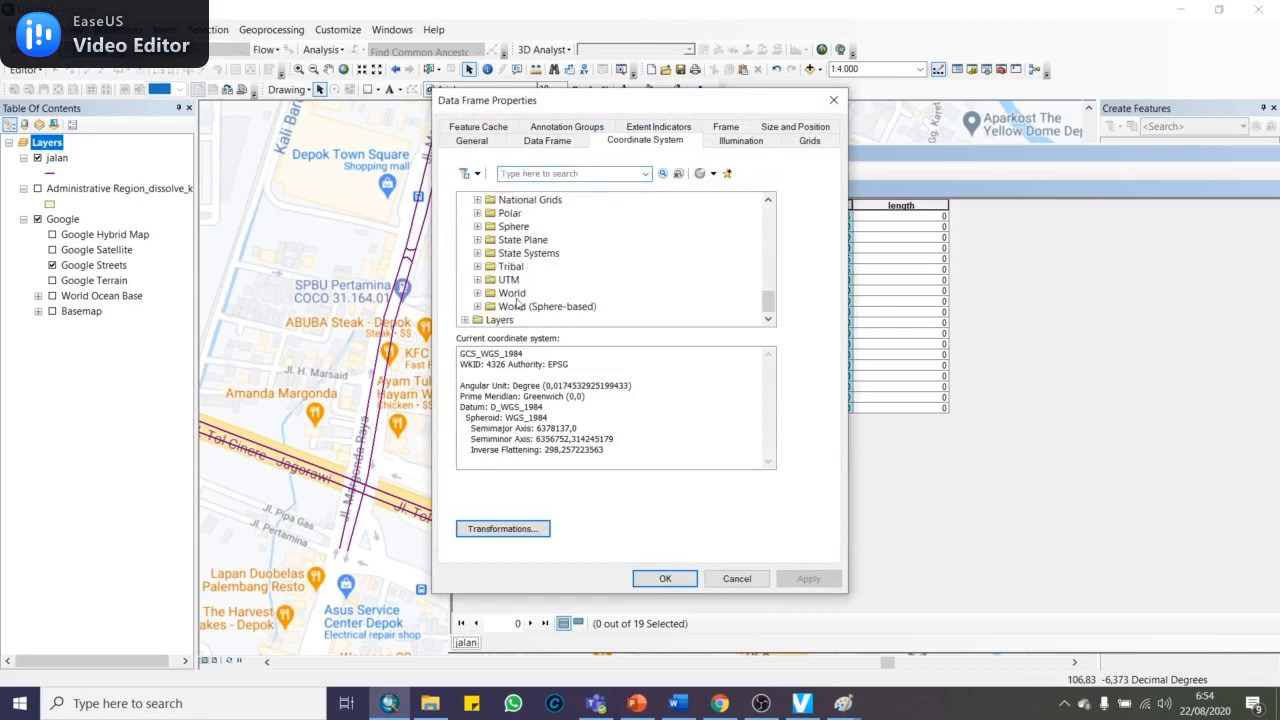
{"action": "left_click", "coordinate": [477, 280]}
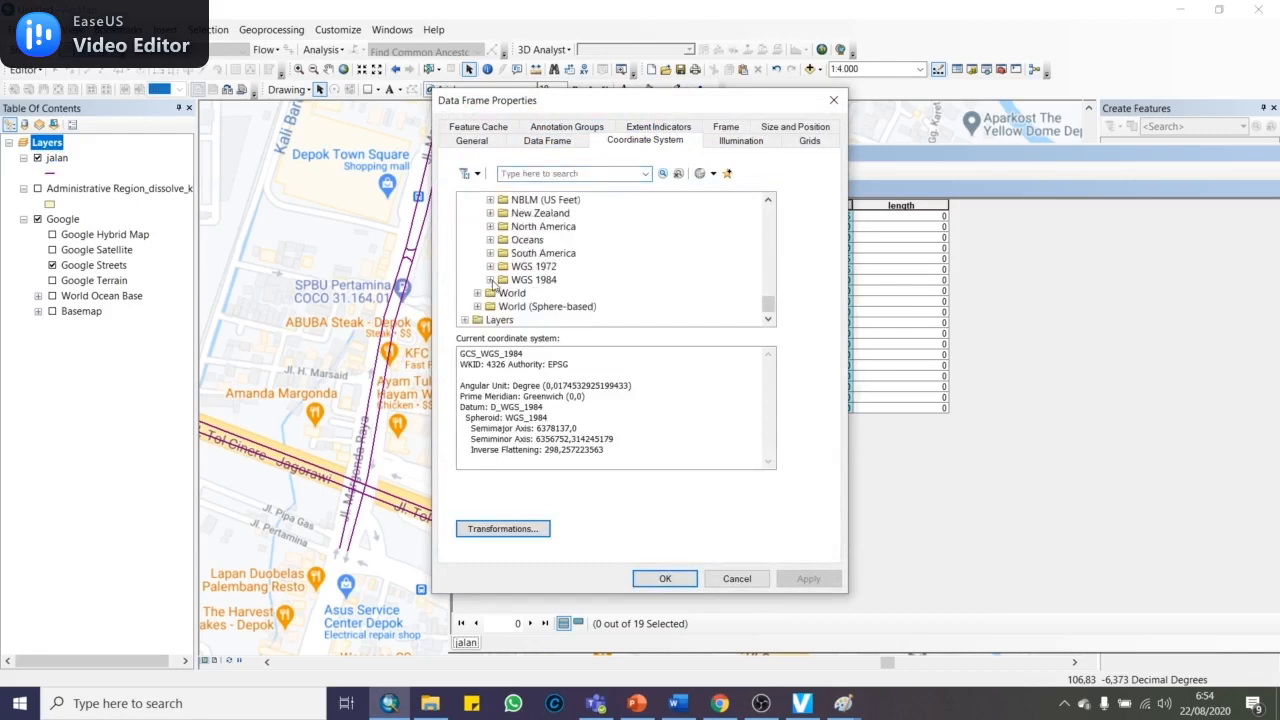
{"action": "left_click", "coordinate": [491, 281]}
{"action": "scroll", "coordinate": [495, 283], "scroll_direction": "up", "scroll_amount": 1}
{"action": "left_click", "coordinate": [491, 293]}
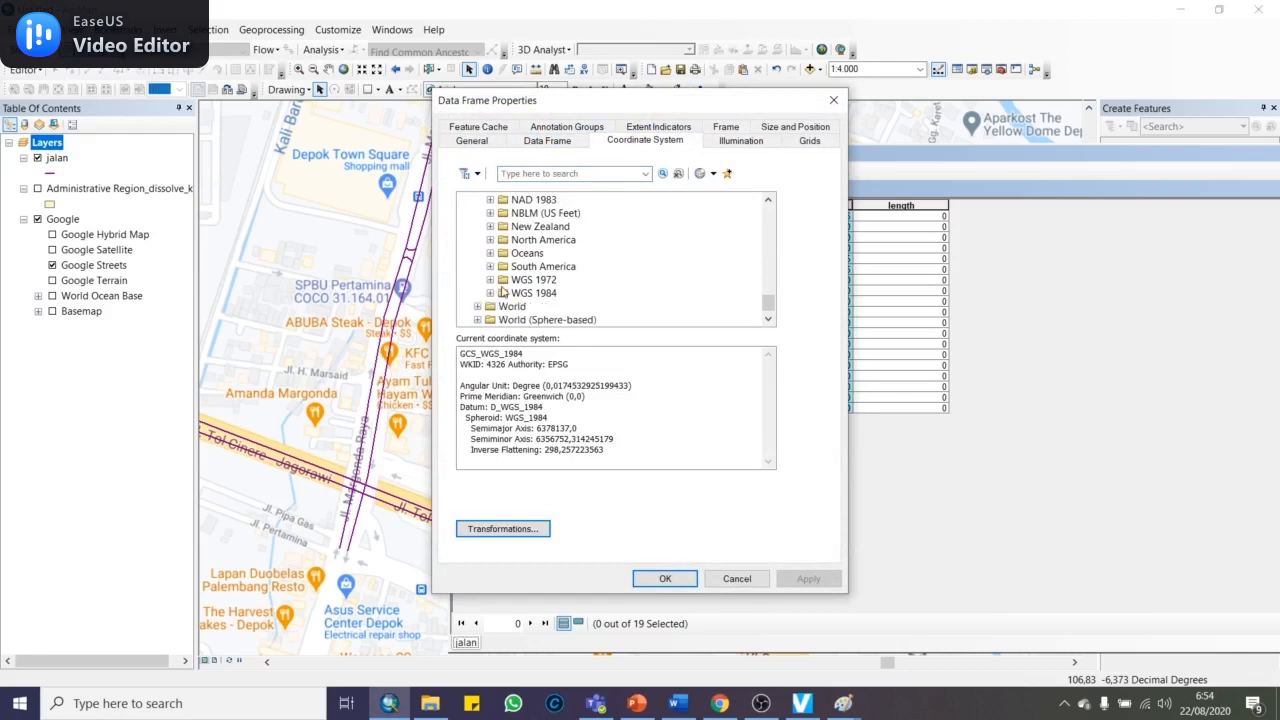
{"action": "left_click", "coordinate": [491, 293]}
{"action": "left_click", "coordinate": [503, 306]}
{"action": "scroll", "coordinate": [621, 298], "scroll_direction": "down", "scroll_amount": 15}
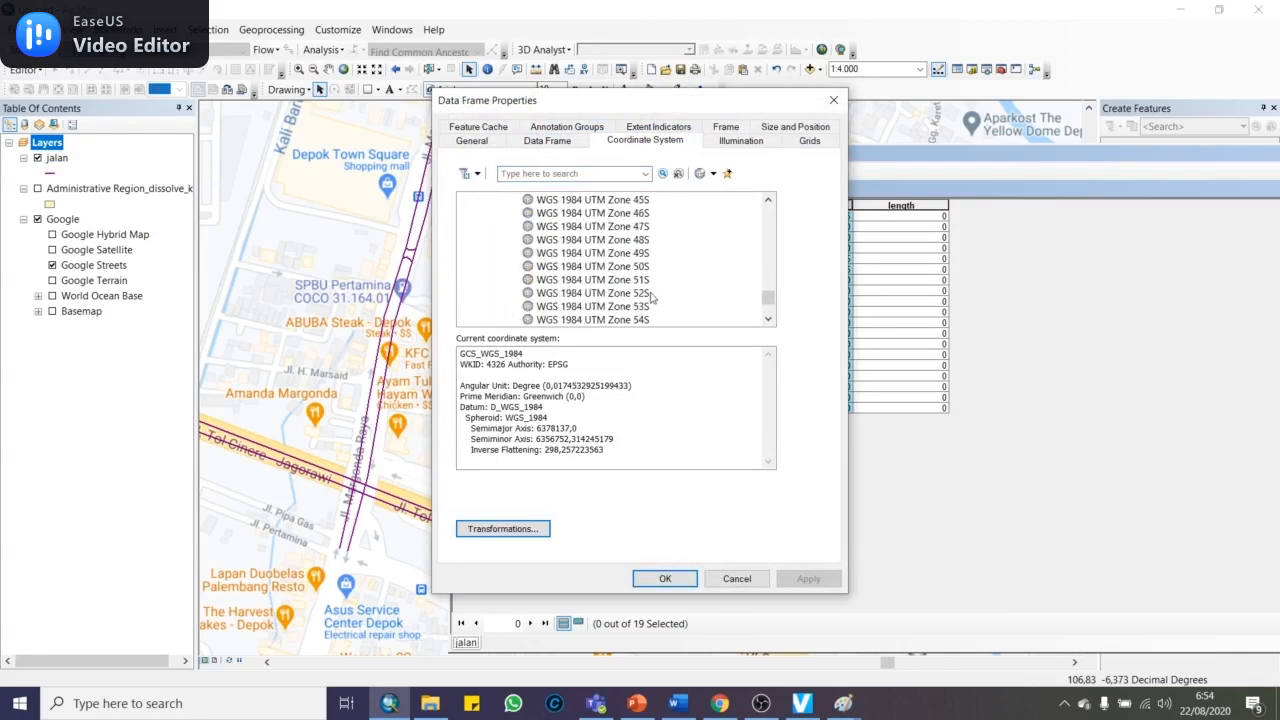
{"action": "left_click", "coordinate": [636, 240]}
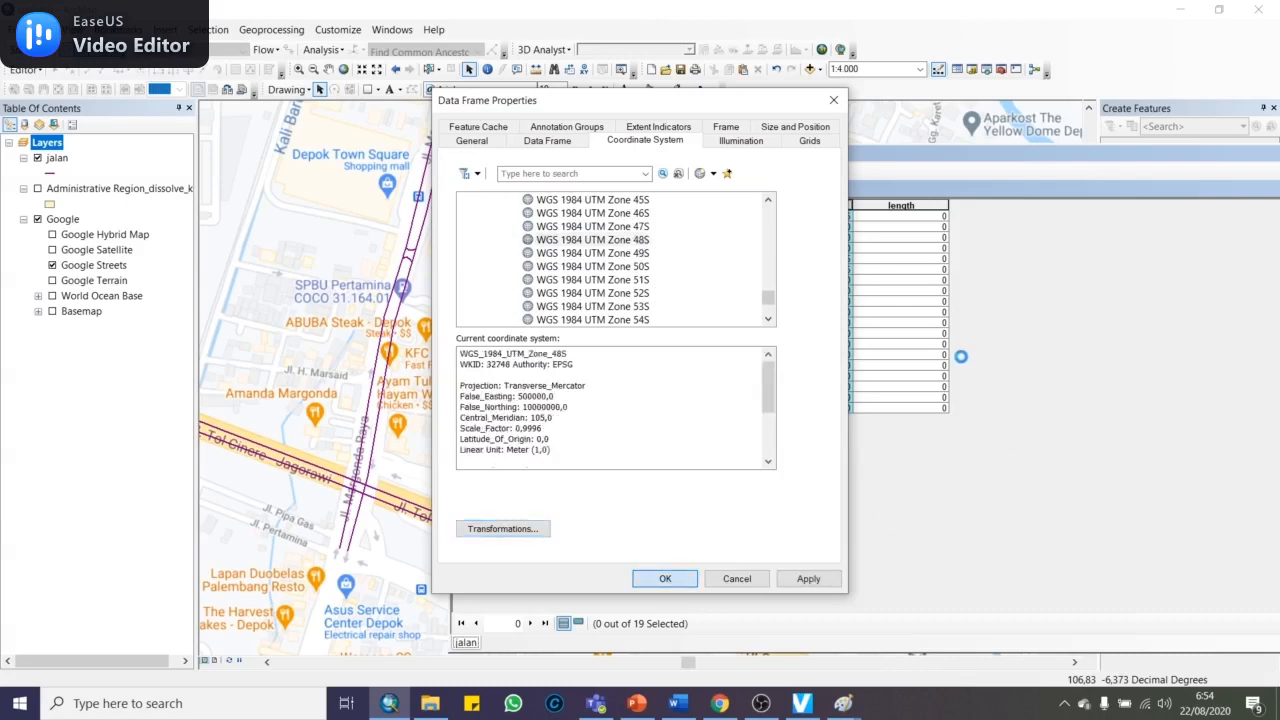
{"action": "key", "text": "Return"}
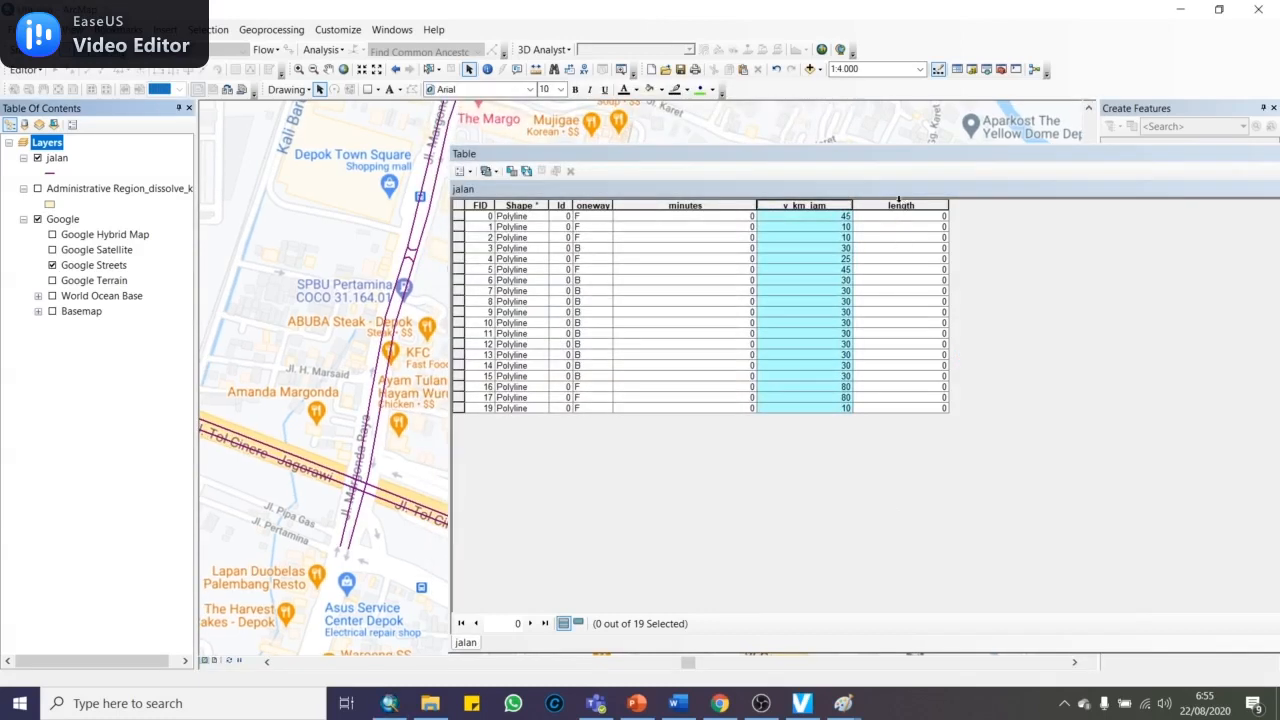
Calculate the length field from each line's geometry in meters, using the data frame's coordinate system
{"action": "right_click", "coordinate": [900, 206]}
{"action": "left_click", "coordinate": [930, 319]}
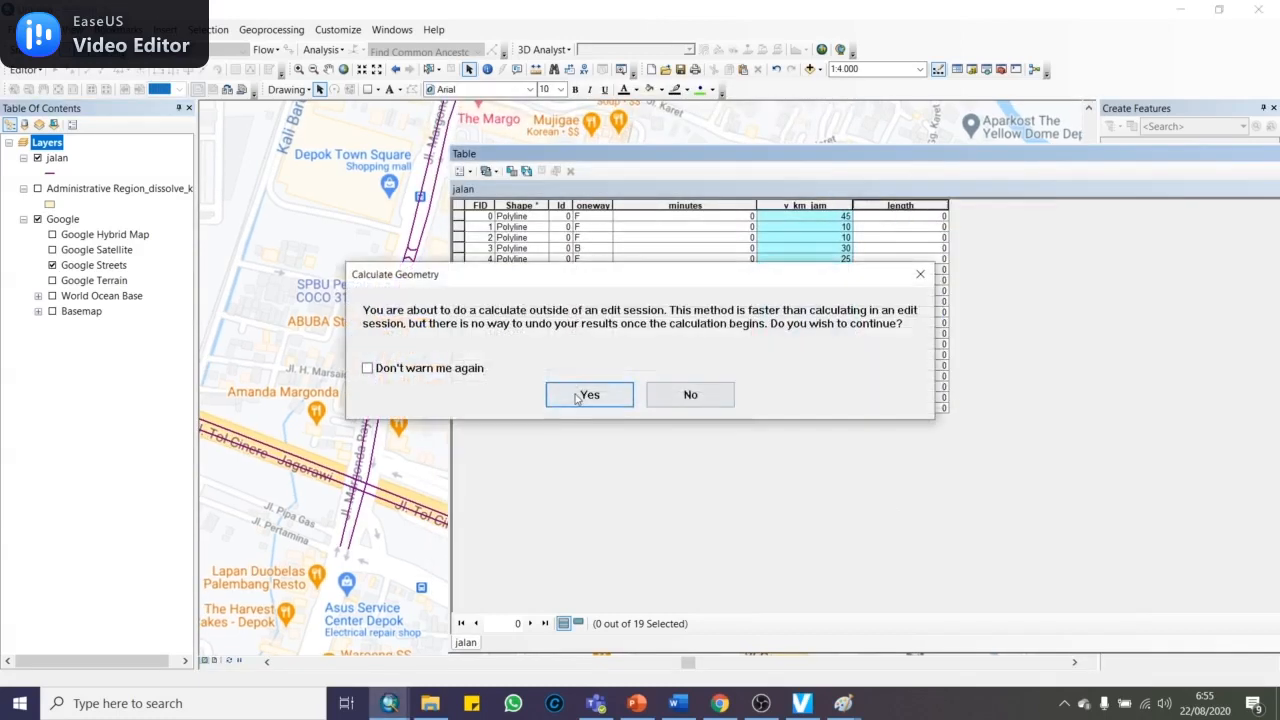
{"action": "left_click", "coordinate": [586, 391]}
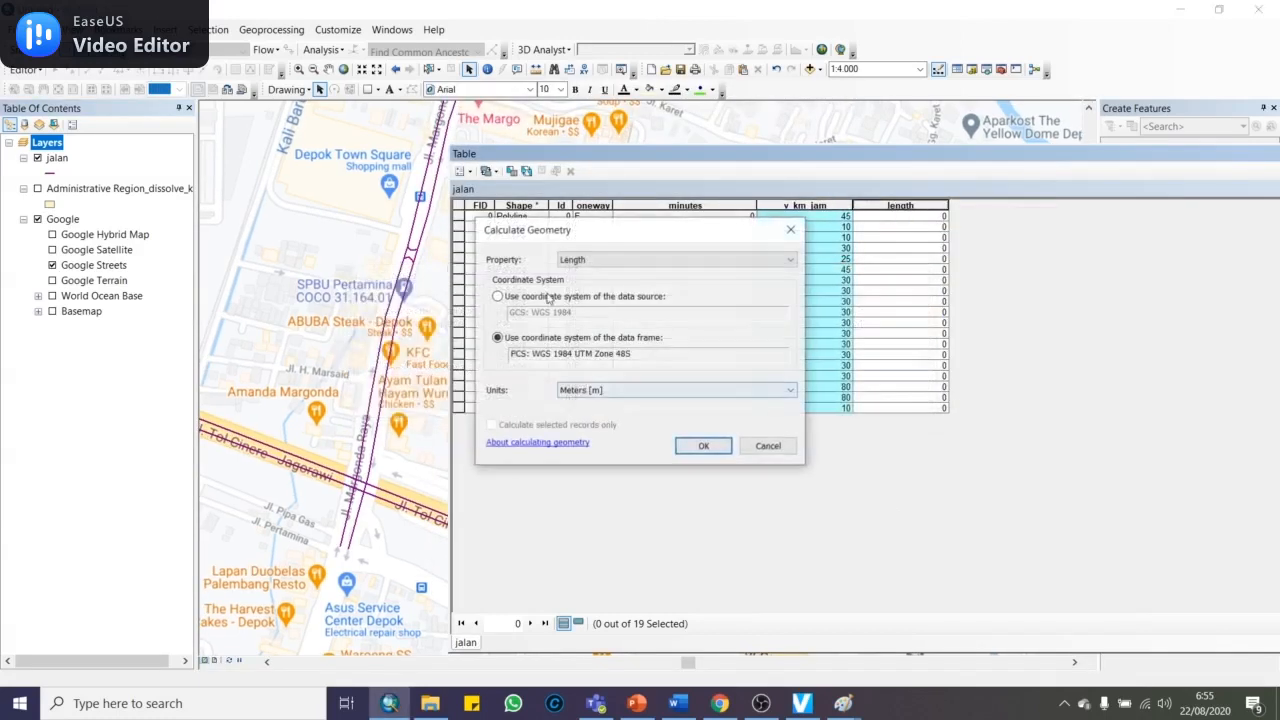
{"action": "left_click", "coordinate": [640, 393]}
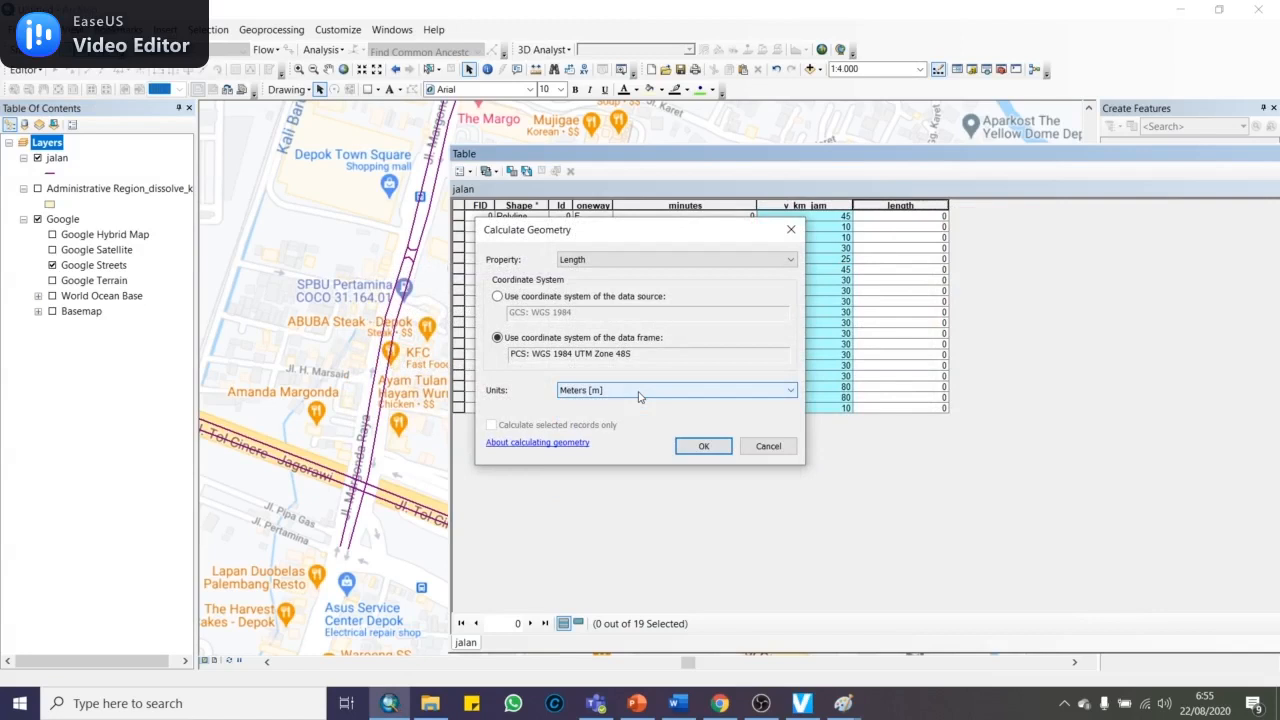
{"action": "left_click", "coordinate": [639, 396]}
{"action": "left_click", "coordinate": [682, 443]}
{"action": "left_click", "coordinate": [681, 442]}
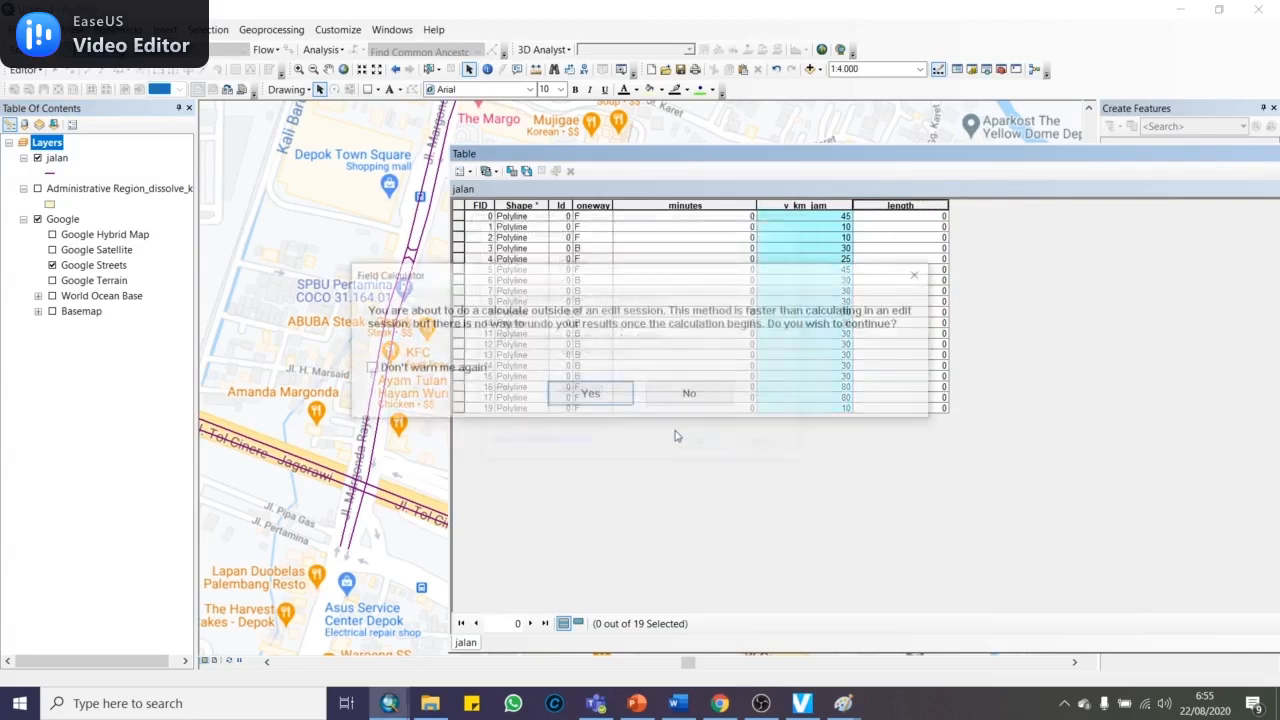
{"action": "left_click", "coordinate": [590, 394]}
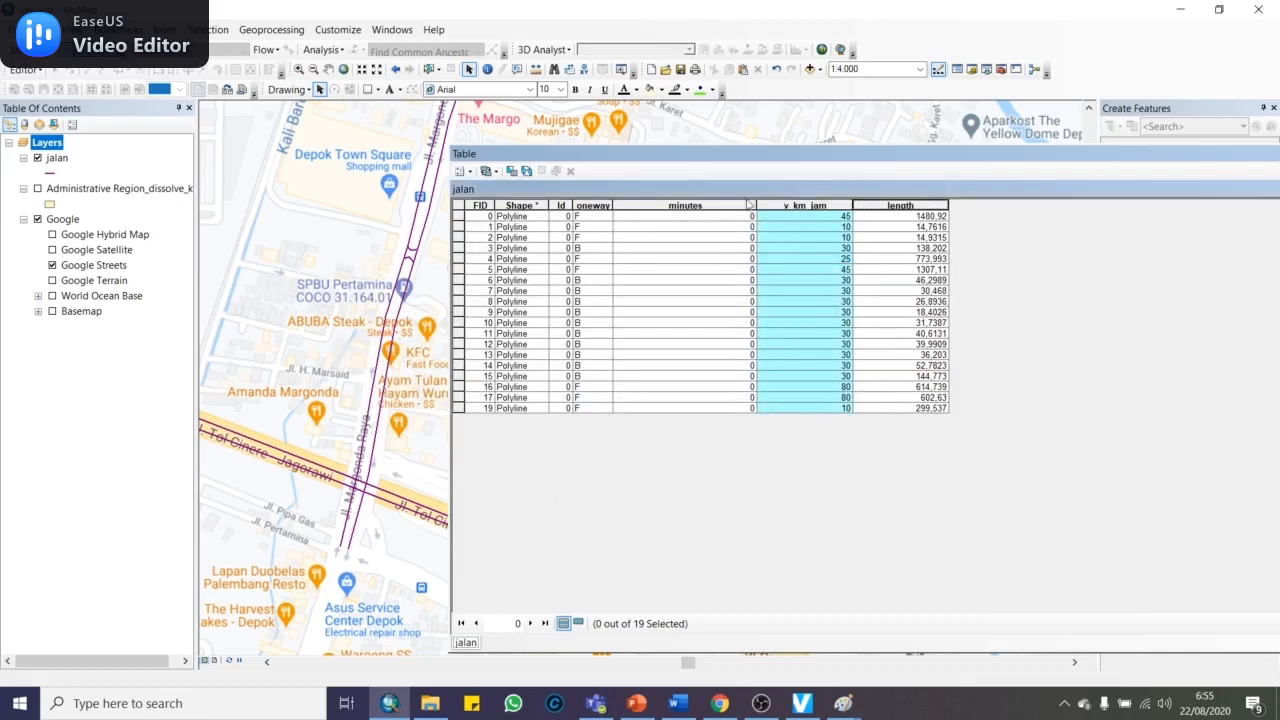
Narrow the minutes column and examine how the v_km_jam, length and minutes fields of the jalan table relate
{"action": "left_click_drag", "start_coordinate": [751, 205], "coordinate": [681, 205]}
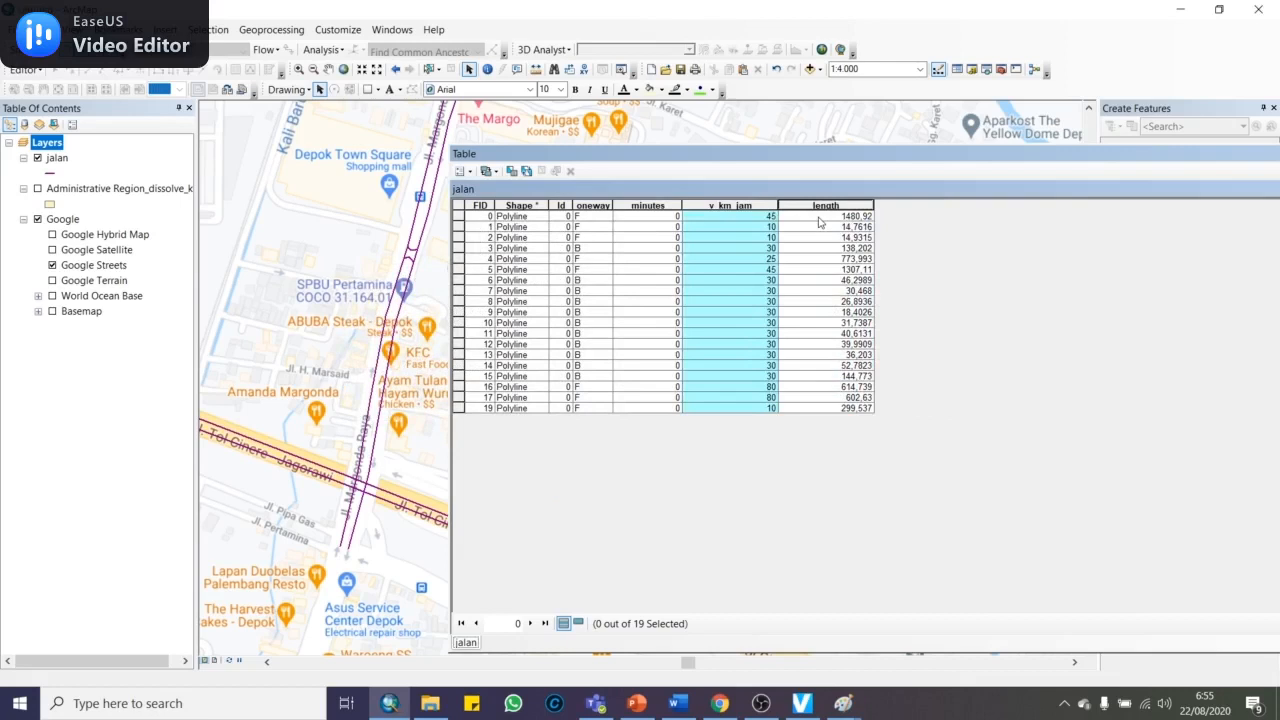
{"action": "left_click", "coordinate": [738, 222]}
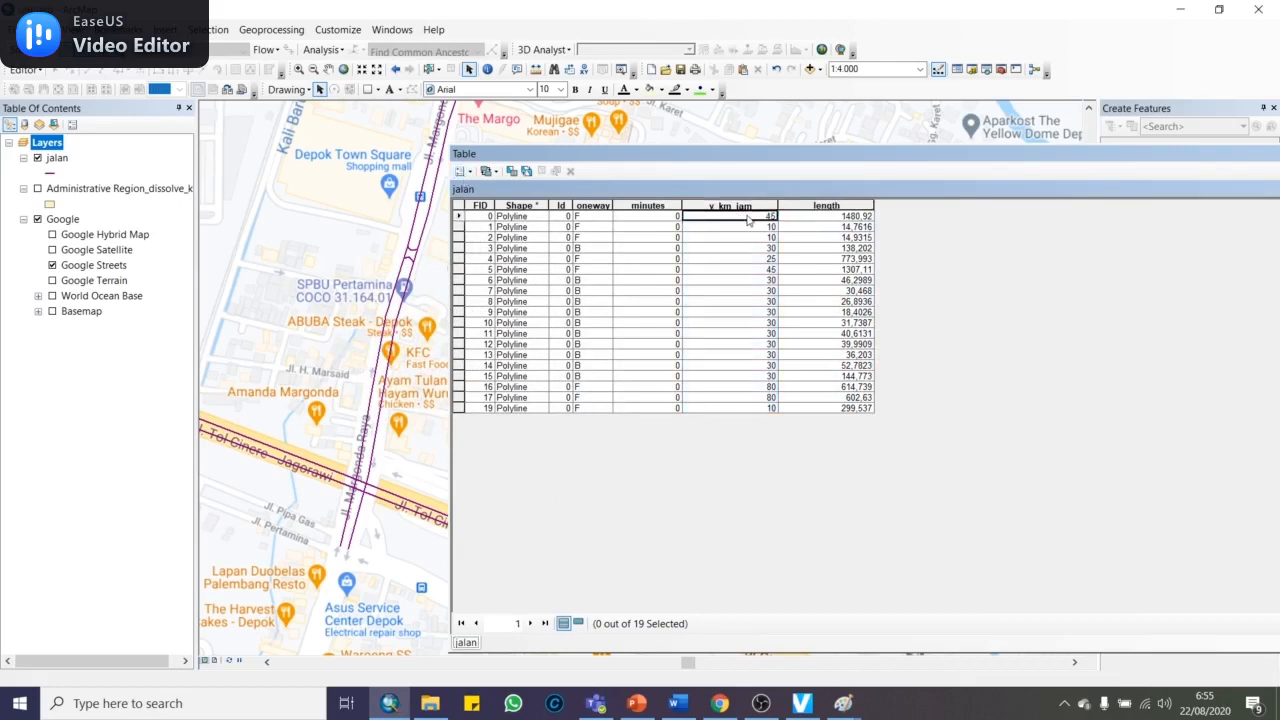
{"action": "left_click", "coordinate": [823, 219]}
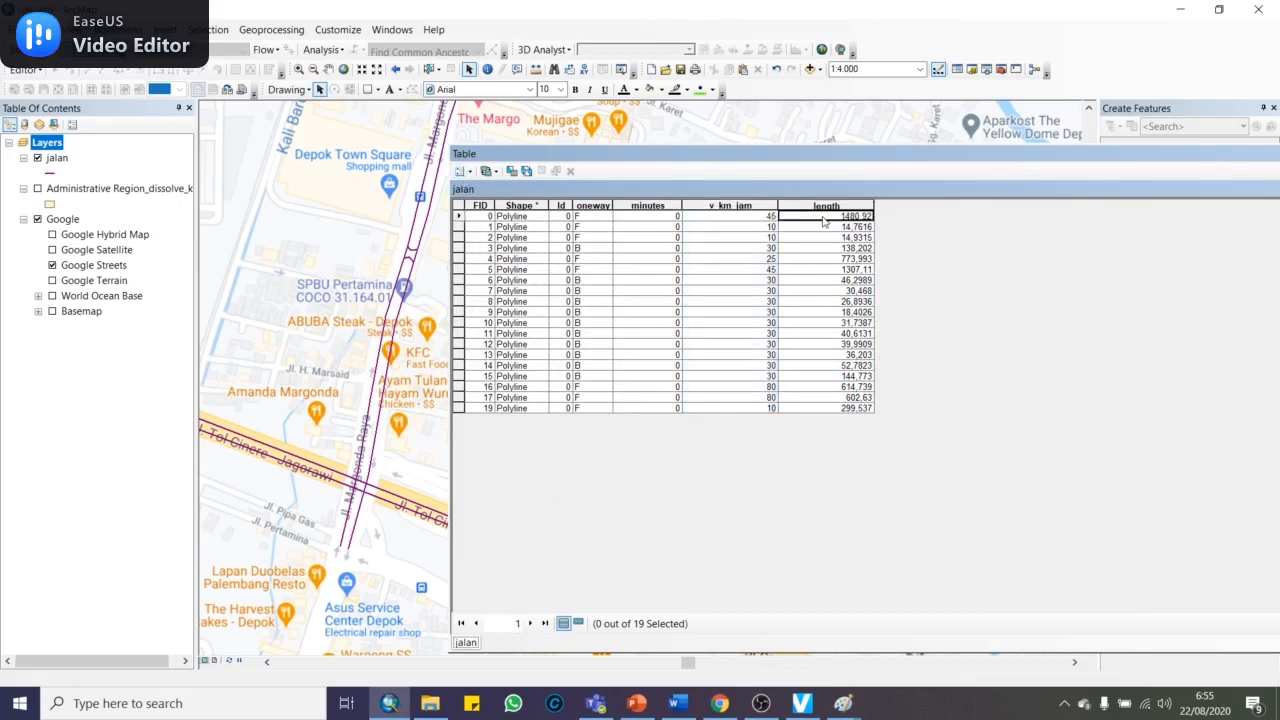
{"action": "left_click", "coordinate": [763, 220]}
{"action": "left_click", "coordinate": [660, 220]}
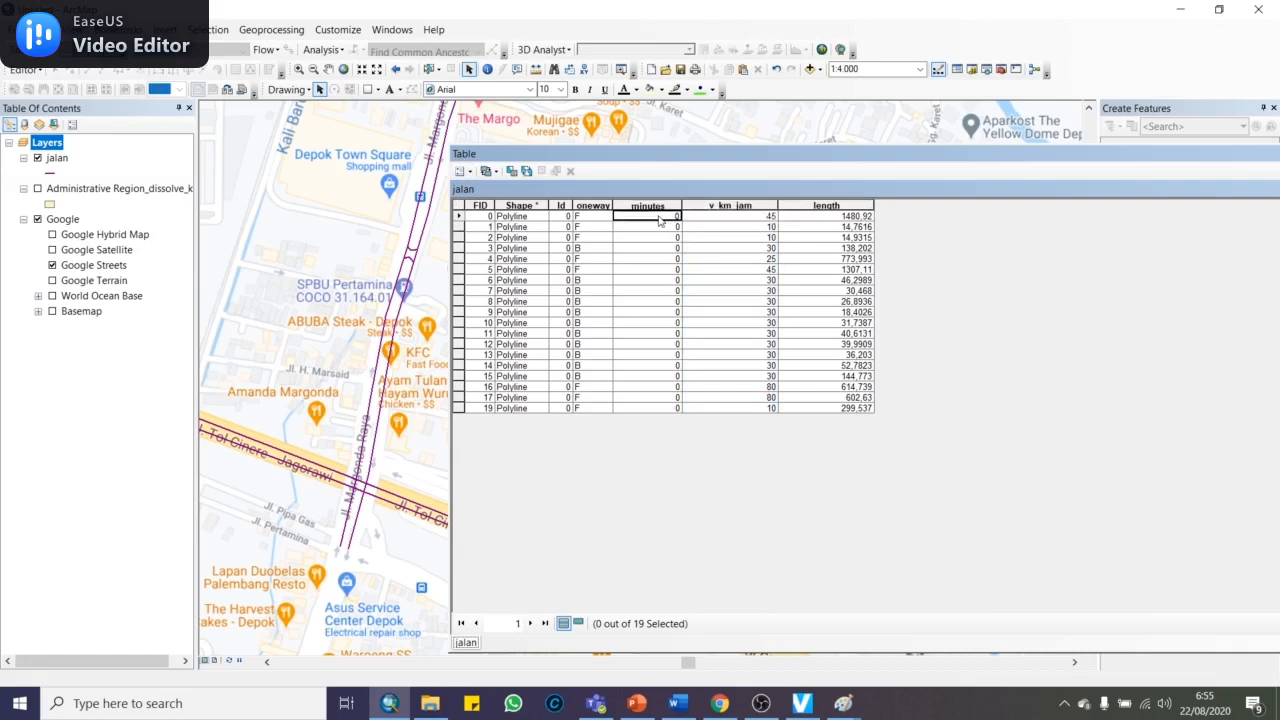
{"action": "left_click", "coordinate": [726, 205]}
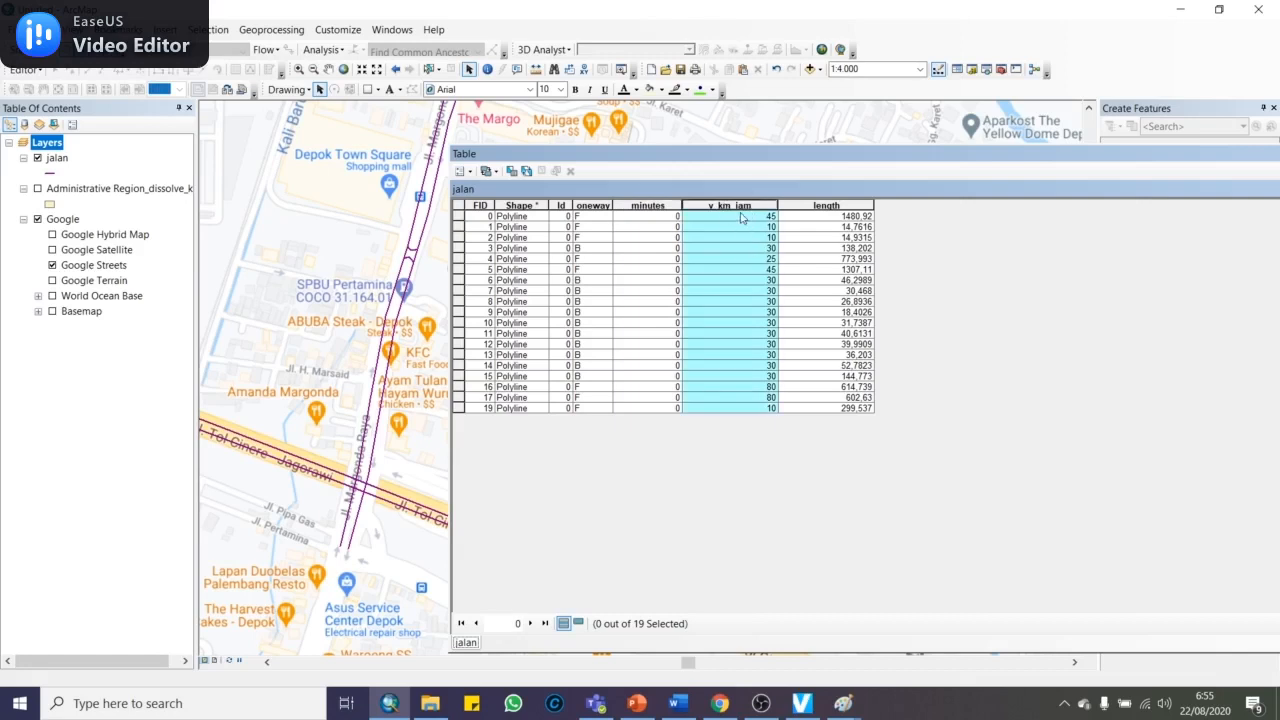
{"action": "left_click", "coordinate": [655, 219]}
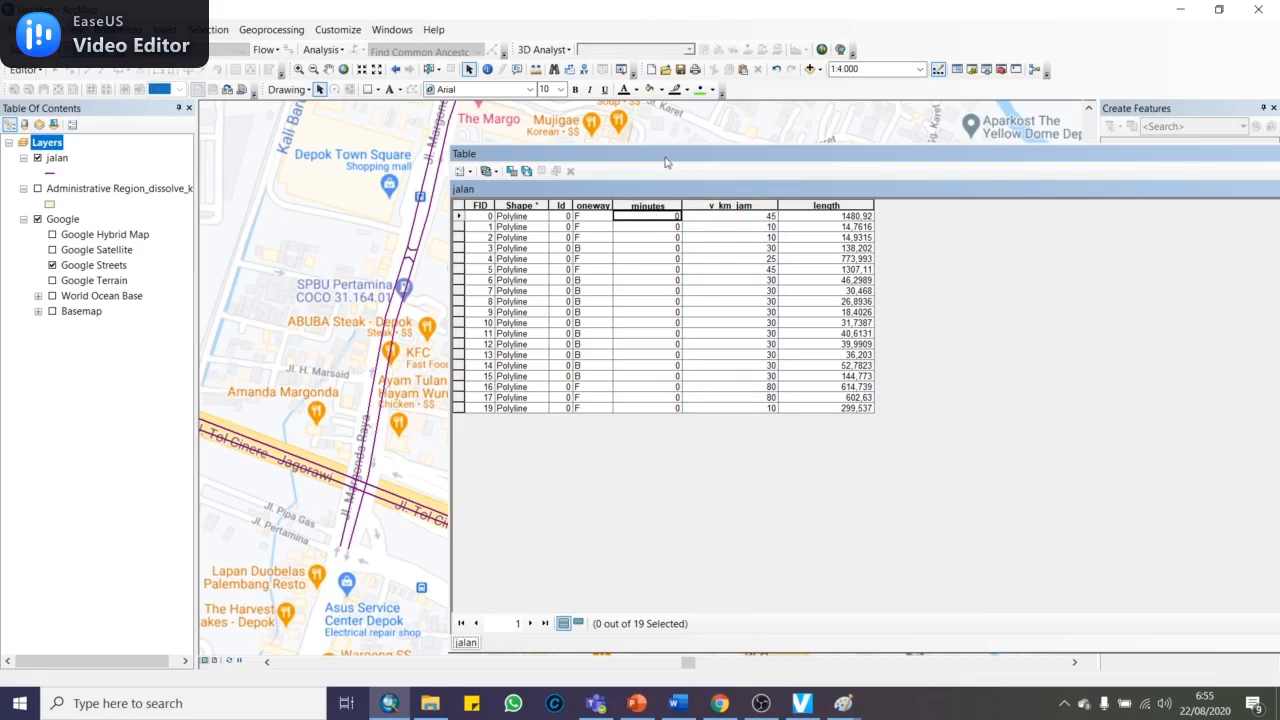
{"action": "left_click_drag", "start_coordinate": [669, 166], "coordinate": [741, 170]}
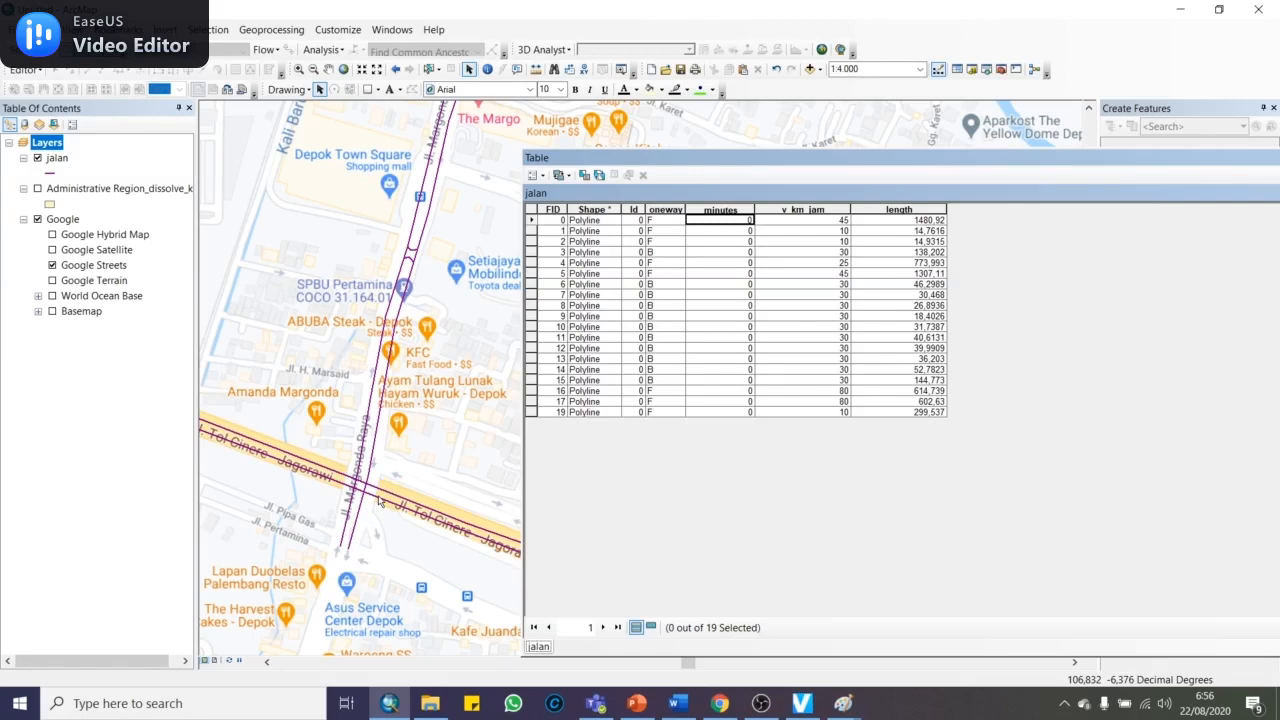
{"action": "scroll", "coordinate": [380, 500], "scroll_direction": "down", "scroll_amount": 1}
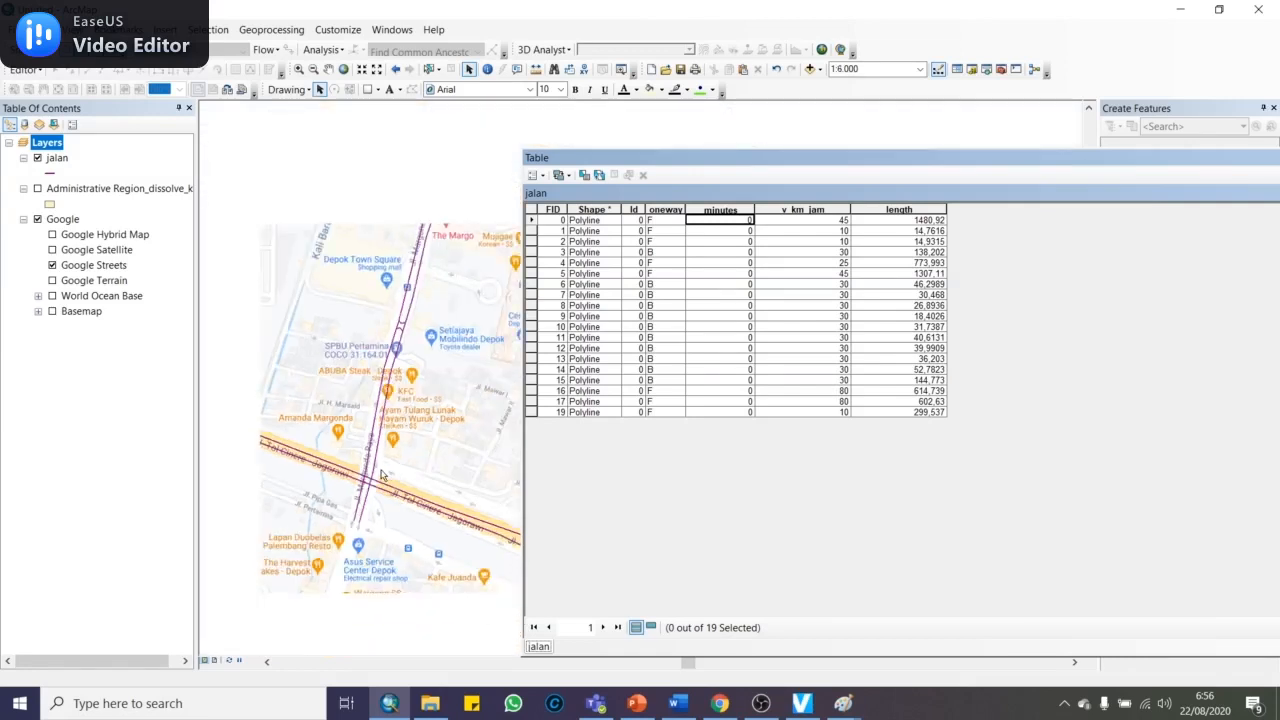
{"action": "left_click", "coordinate": [826, 210]}
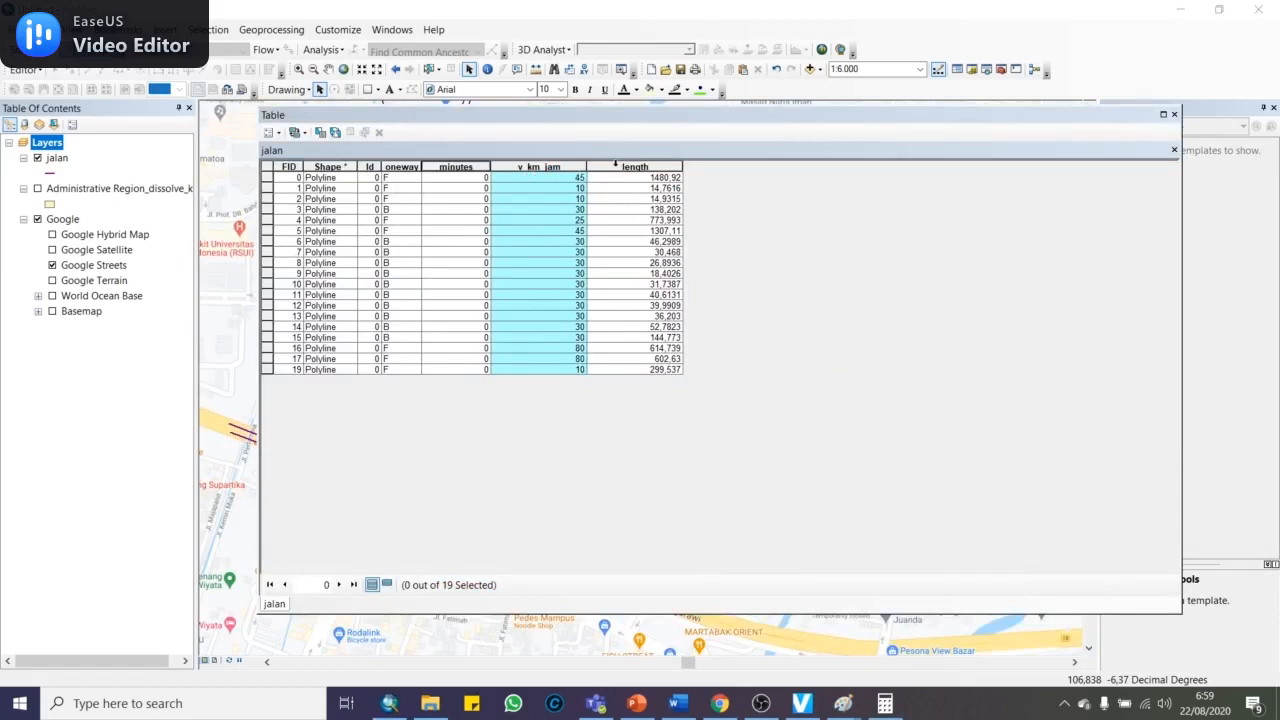
{"action": "left_click", "coordinate": [649, 167]}
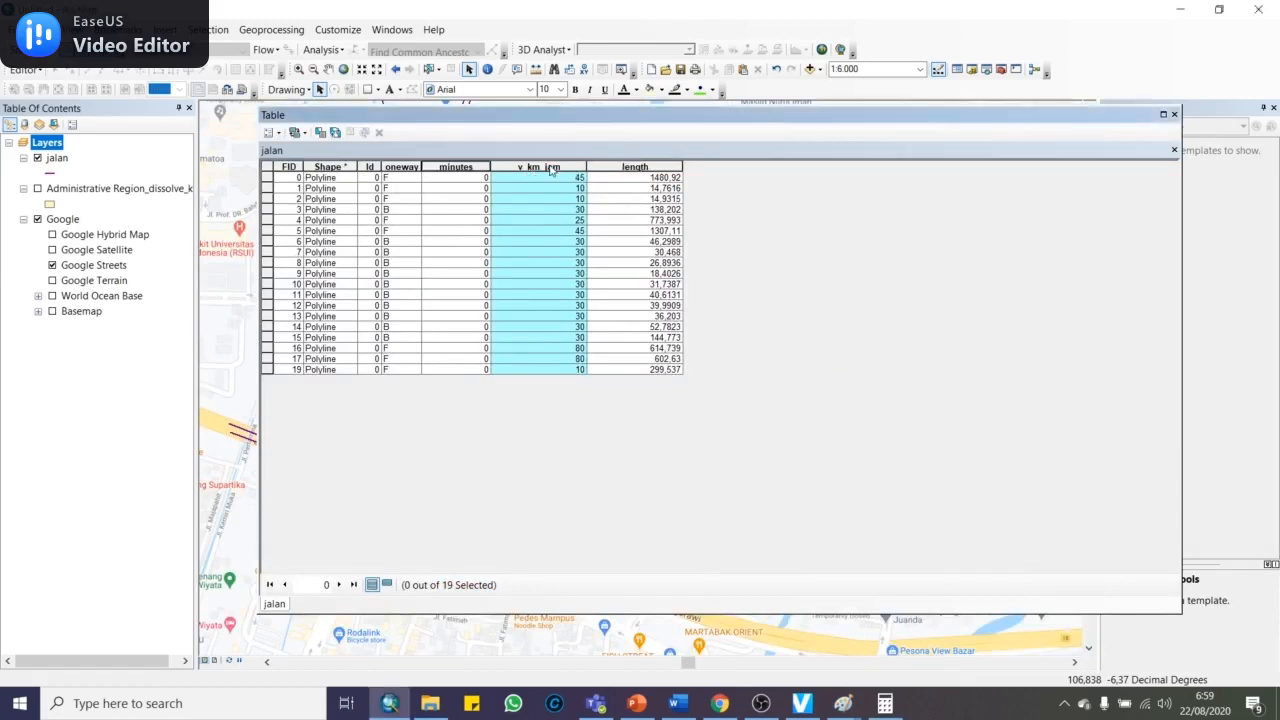
{"action": "left_click", "coordinate": [639, 169]}
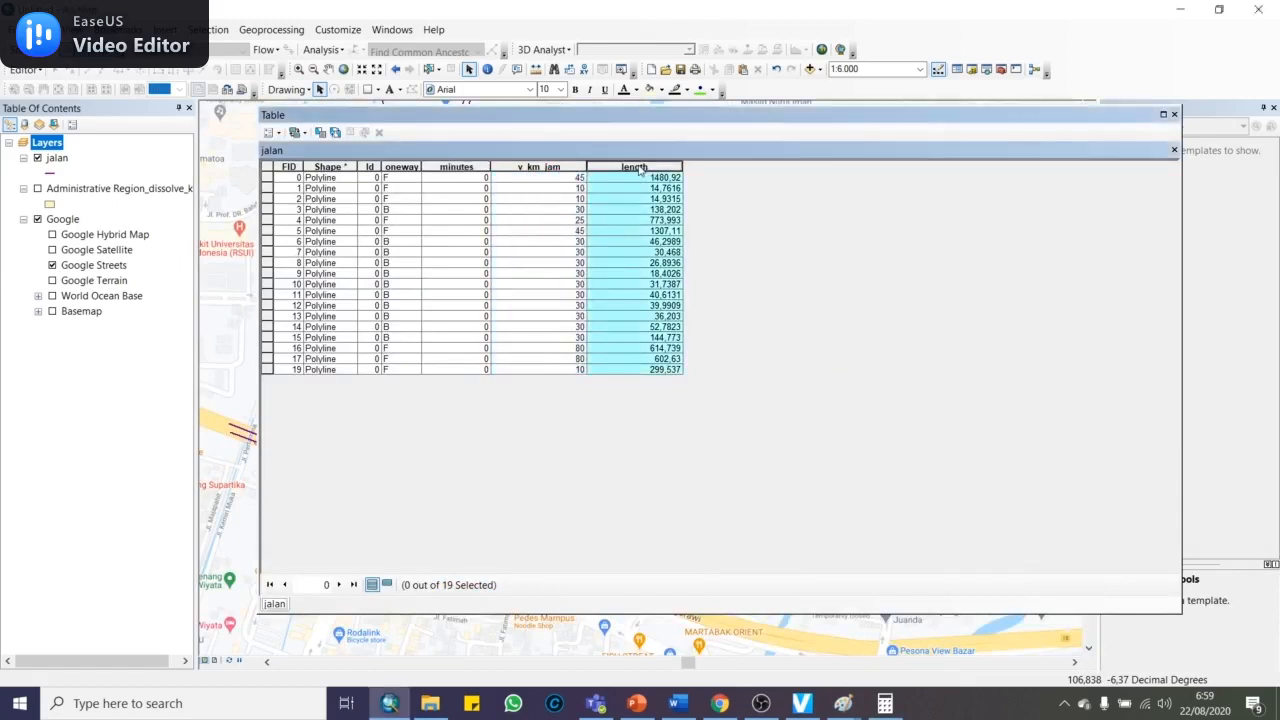
{"action": "left_click", "coordinate": [452, 166]}
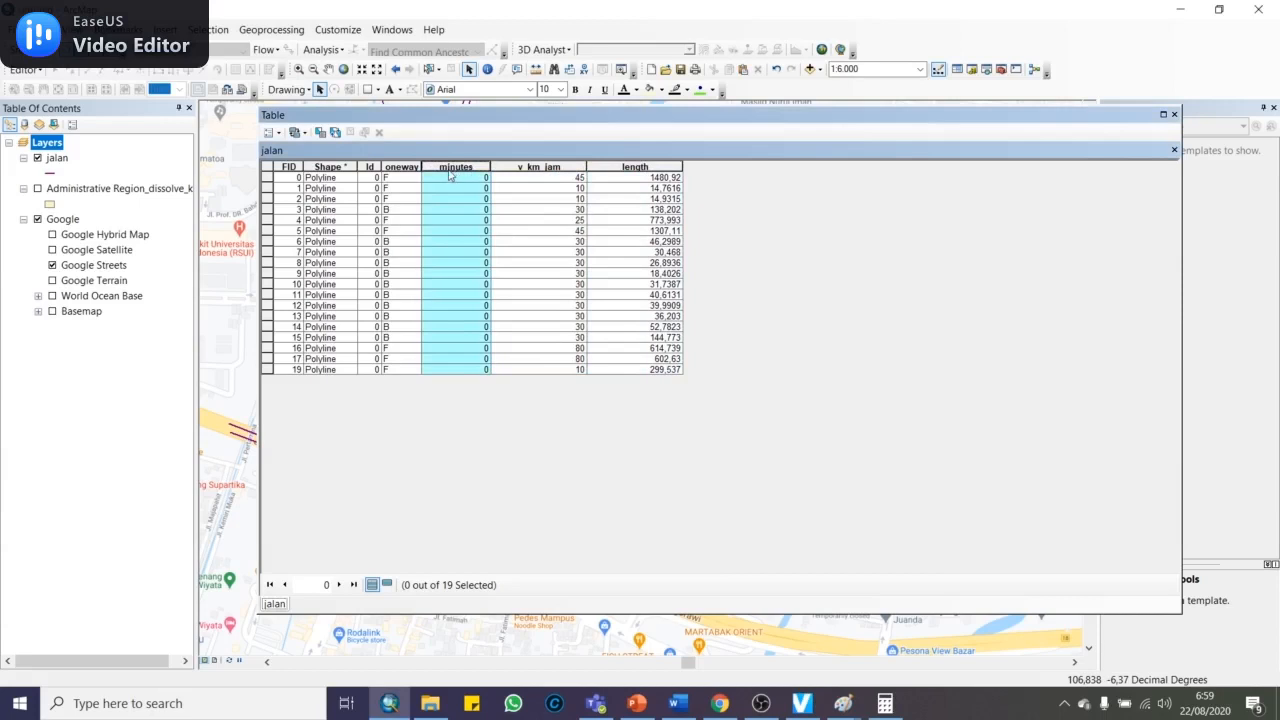
{"action": "left_click", "coordinate": [634, 167]}
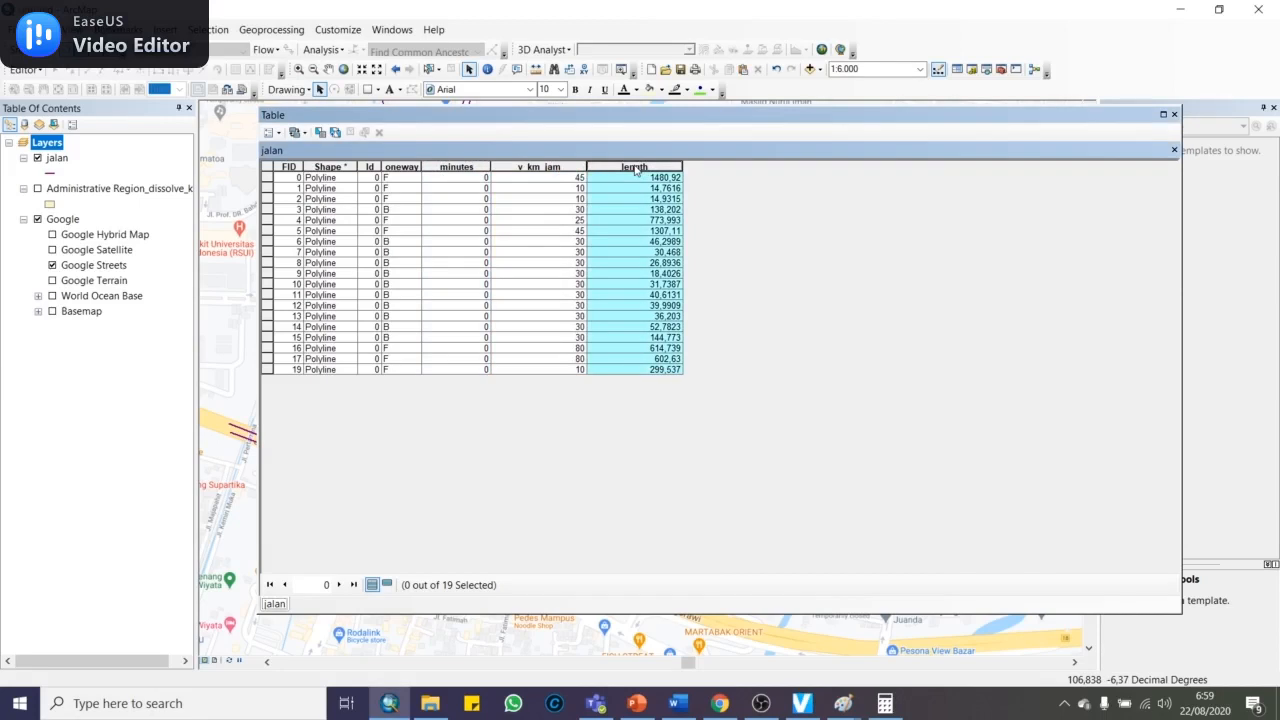
{"action": "left_click", "coordinate": [556, 168]}
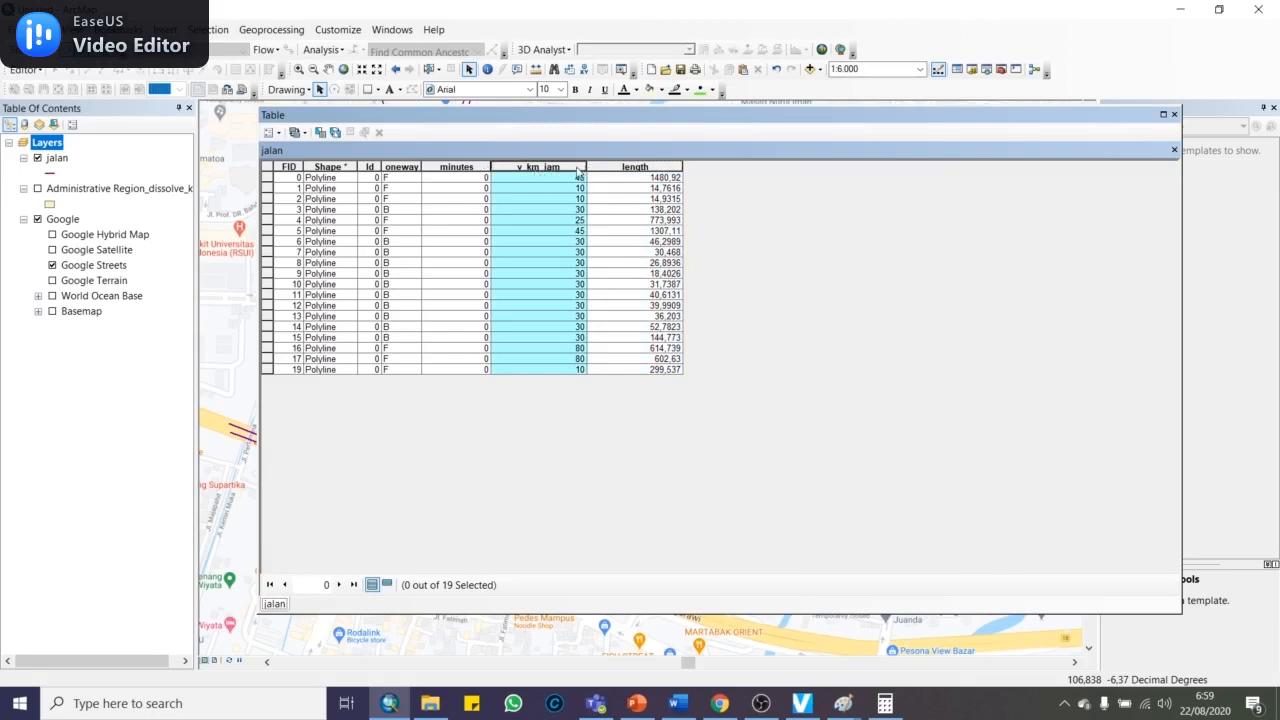
{"action": "left_click", "coordinate": [476, 167]}
{"action": "left_click", "coordinate": [544, 168]}
{"action": "left_click", "coordinate": [637, 168]}
Add a field named v_m_menit to the jalan attribute table
{"action": "left_click", "coordinate": [270, 132]}
{"action": "left_click", "coordinate": [310, 241]}
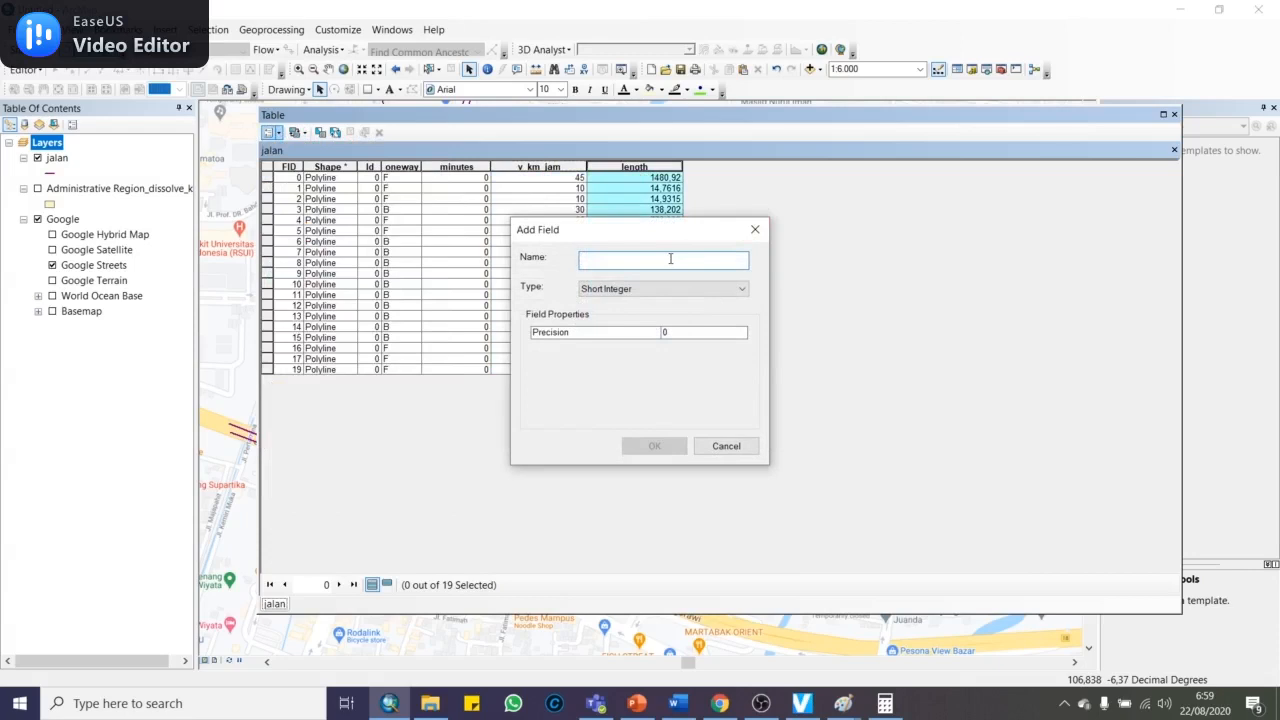
{"action": "type", "text": "v"}
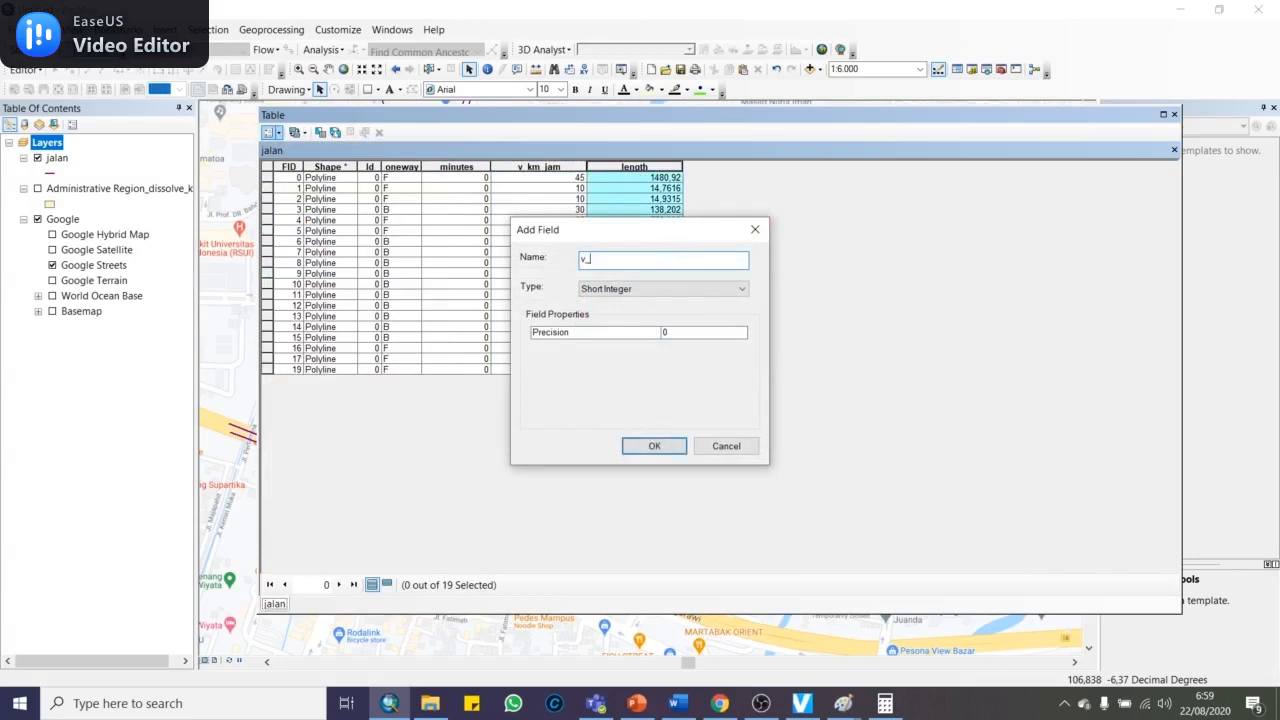
{"action": "type", "text": "_m_menit"}
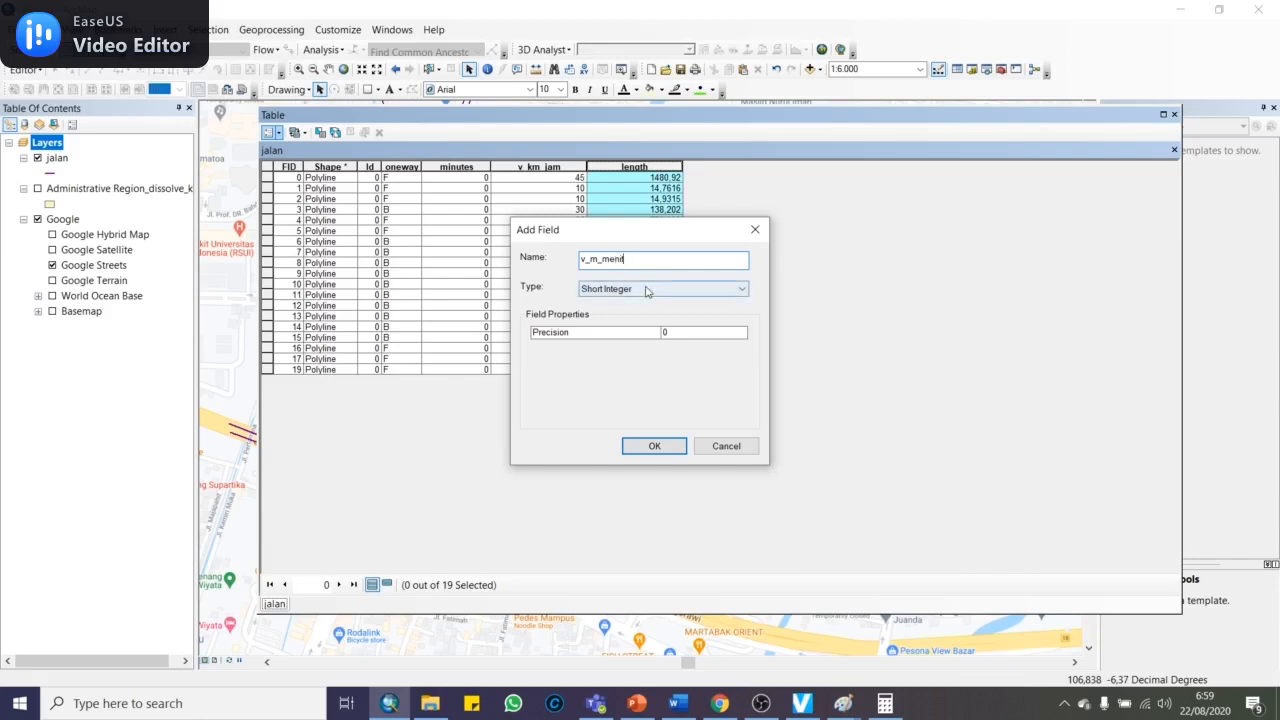
{"action": "left_click", "coordinate": [646, 289]}
{"action": "left_click", "coordinate": [629, 325]}
{"action": "left_click", "coordinate": [653, 450]}
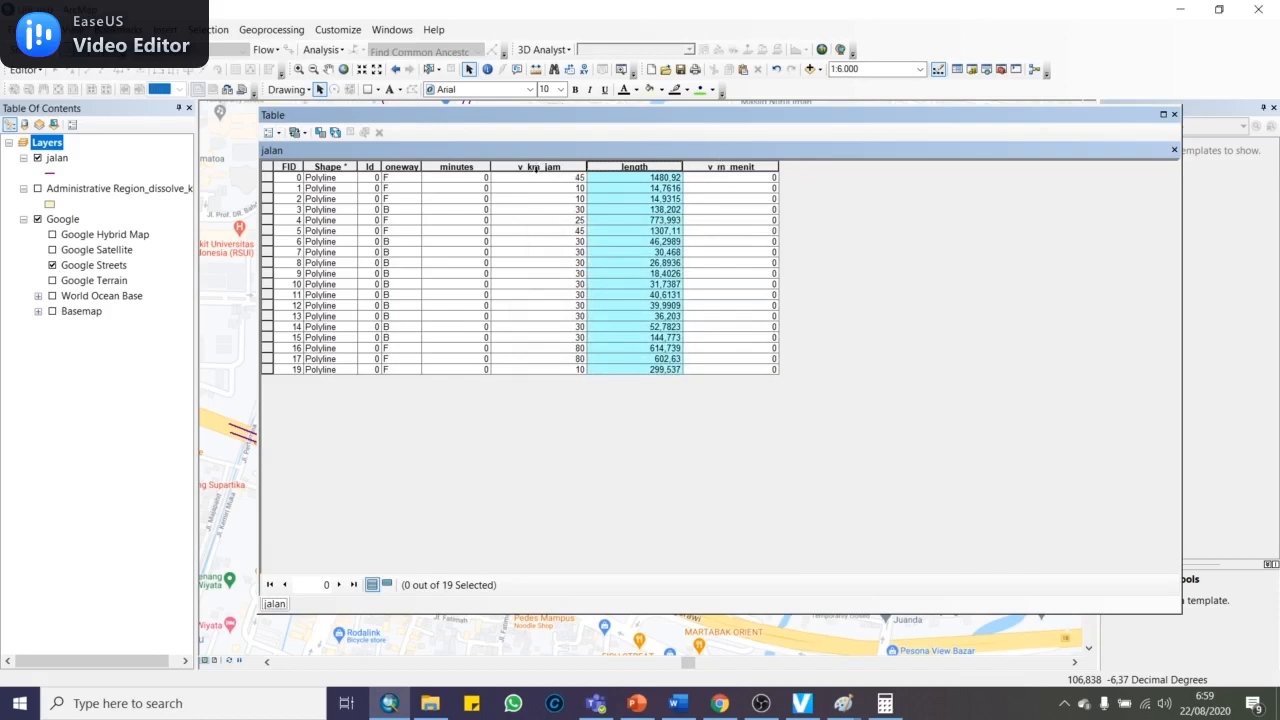
{"action": "left_click", "coordinate": [737, 167]}
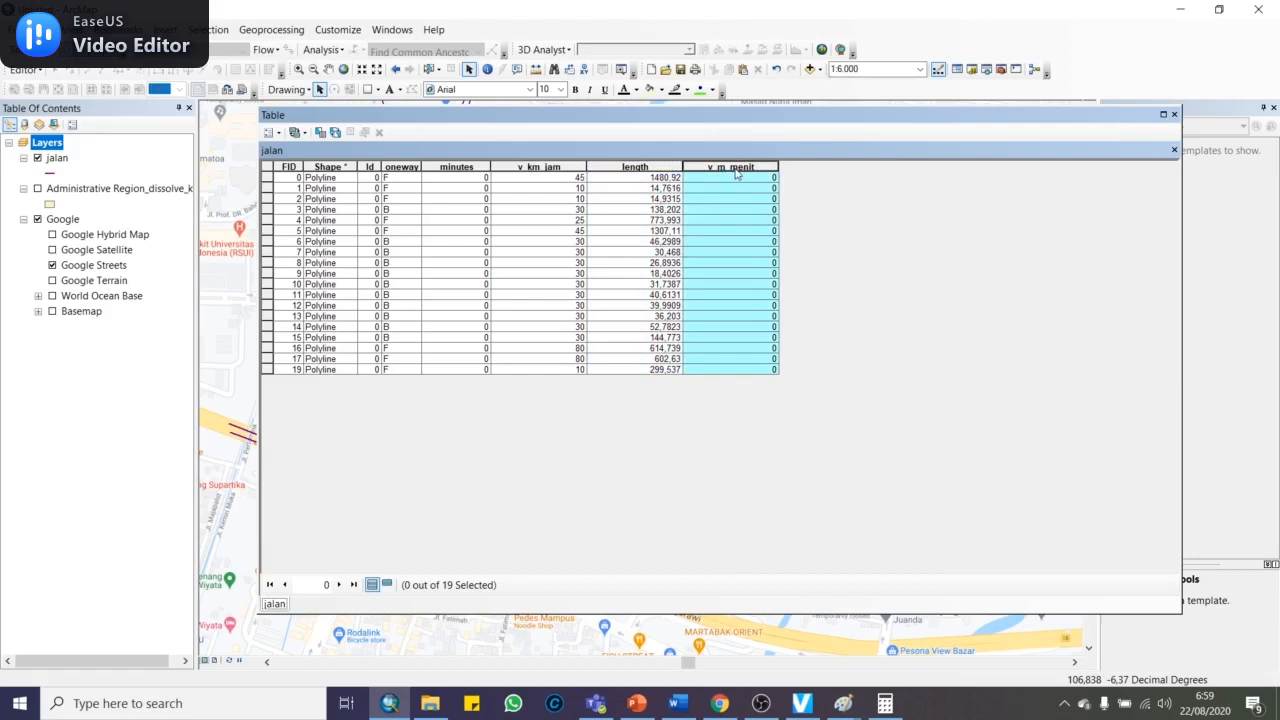
{"action": "left_click", "coordinate": [630, 167]}
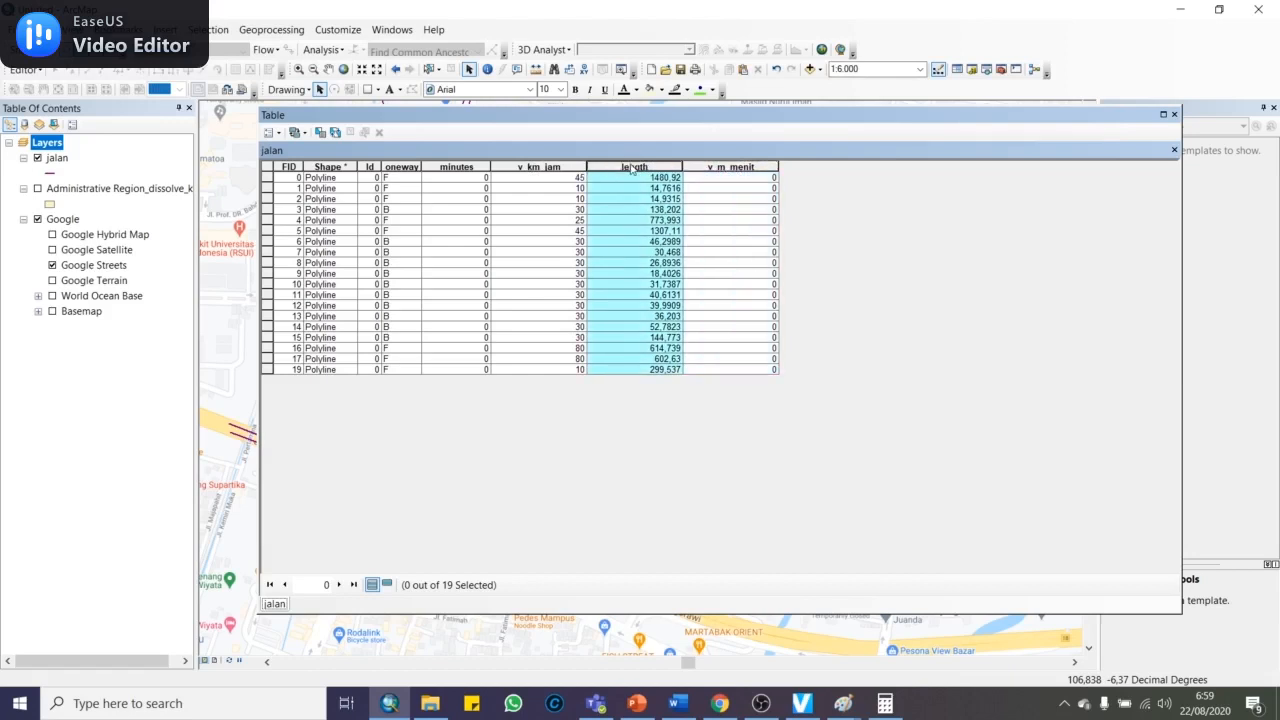
{"action": "left_click", "coordinate": [442, 167]}
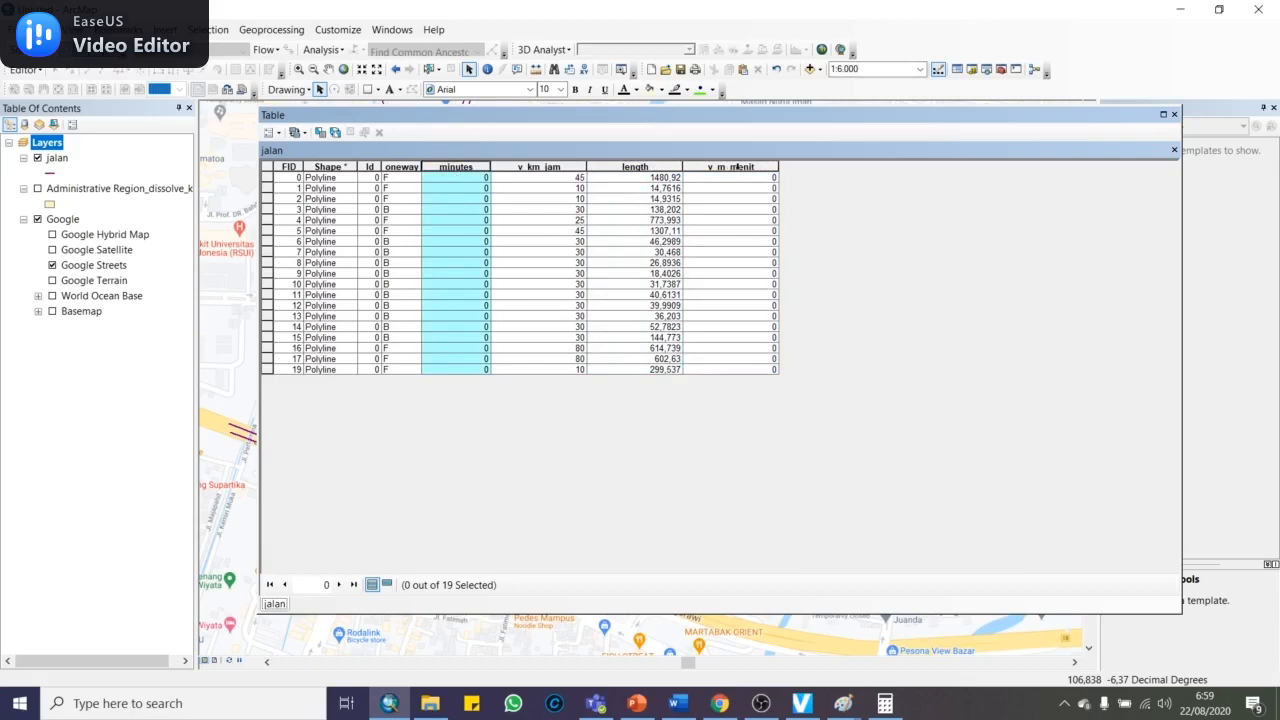
{"action": "left_click", "coordinate": [738, 167]}
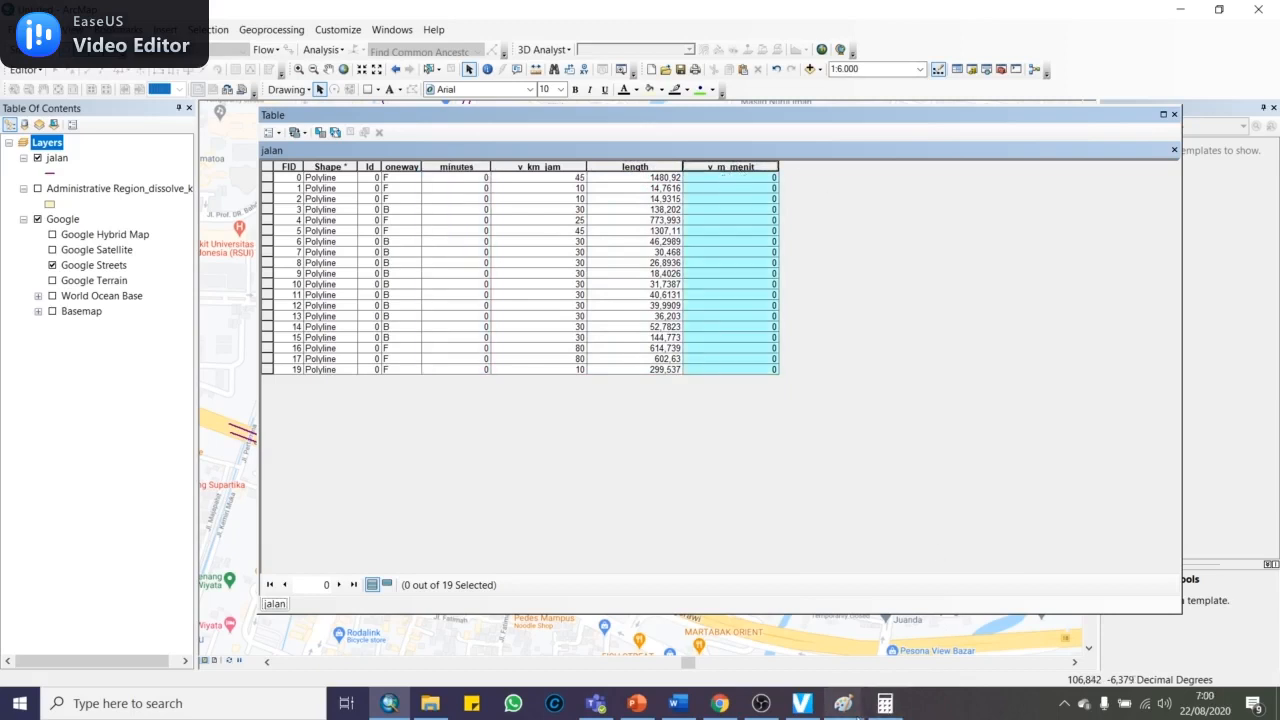
Switch to Paint and handwrite the unit equation km/jam = m/menit with the Pencil tool
{"action": "left_click", "coordinate": [852, 704]}
{"action": "left_click_drag", "start_coordinate": [634, 11], "coordinate": [1018, 240]}
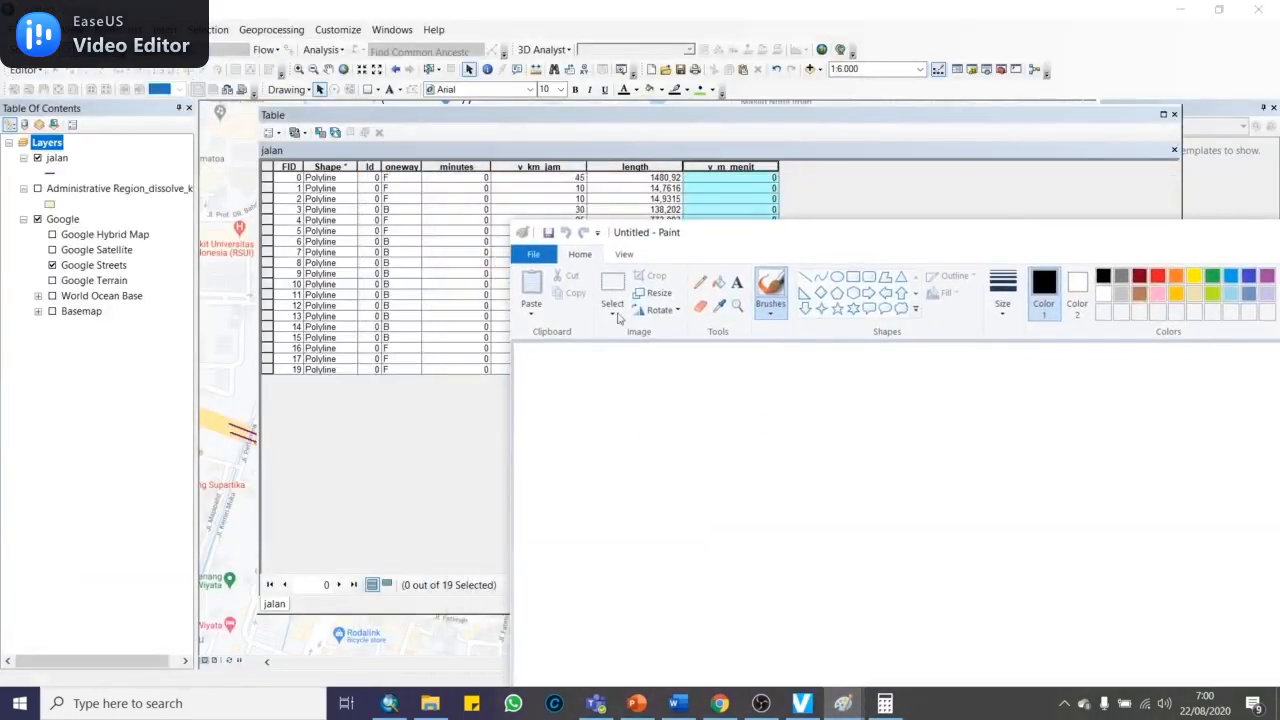
{"action": "left_click", "coordinate": [700, 282]}
{"action": "left_click_drag", "start_coordinate": [639, 406], "coordinate": [643, 452]}
{"action": "mouse_move", "coordinate": [655, 412]}
{"action": "left_mouse_down"}
{"action": "mouse_move", "coordinate": [652, 446]}
{"action": "mouse_move", "coordinate": [684, 438]}
{"action": "mouse_move", "coordinate": [707, 458]}
{"action": "left_mouse_up"}
{"action": "mouse_move", "coordinate": [643, 500]}
{"action": "left_mouse_down"}
{"action": "mouse_move", "coordinate": [640, 550]}
{"action": "mouse_move", "coordinate": [697, 540]}
{"action": "left_mouse_up"}
{"action": "left_click_drag", "start_coordinate": [759, 437], "coordinate": [781, 436]}
{"action": "left_click_drag", "start_coordinate": [762, 444], "coordinate": [783, 442]}
{"action": "mouse_move", "coordinate": [900, 412]}
{"action": "left_mouse_down"}
{"action": "mouse_move", "coordinate": [908, 398]}
{"action": "mouse_move", "coordinate": [936, 410]}
{"action": "left_mouse_up"}
{"action": "left_click_drag", "start_coordinate": [880, 440], "coordinate": [1022, 421]}
{"action": "mouse_move", "coordinate": [930, 497]}
{"action": "left_mouse_down"}
{"action": "mouse_move", "coordinate": [968, 466]}
{"action": "mouse_move", "coordinate": [1022, 460]}
{"action": "left_mouse_up"}
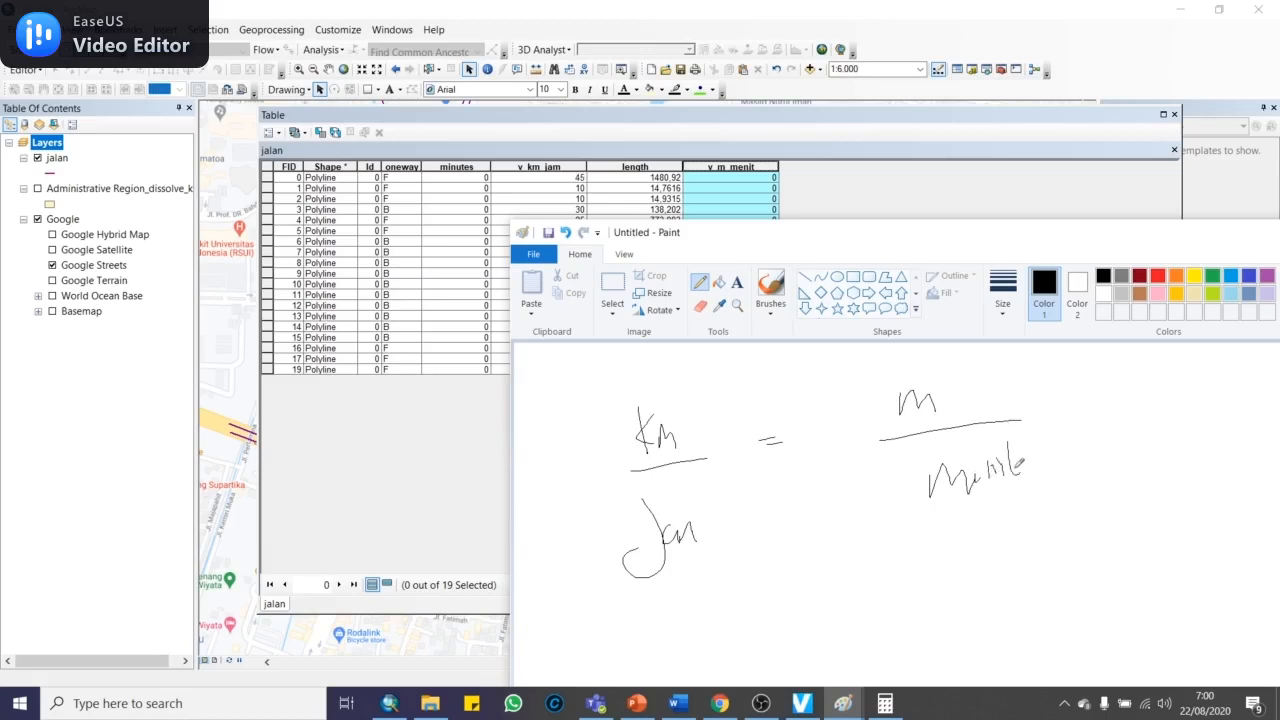
Add the factors 1000 before m and 60 before menit in the handwritten fraction, followed by an equals sign
{"action": "mouse_move", "coordinate": [817, 412]}
{"action": "left_mouse_down"}
{"action": "mouse_move", "coordinate": [822, 430]}
{"action": "mouse_move", "coordinate": [876, 395]}
{"action": "left_mouse_up"}
{"action": "left_click_drag", "start_coordinate": [809, 450], "coordinate": [946, 424]}
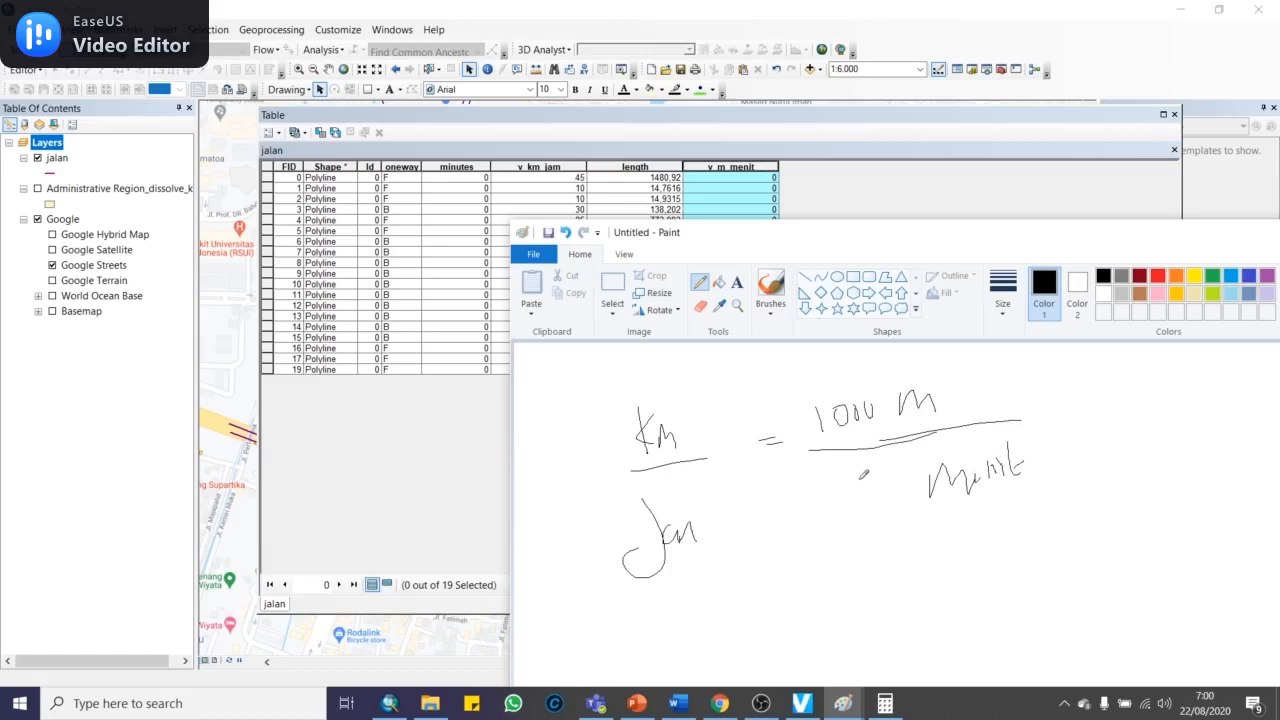
{"action": "mouse_move", "coordinate": [861, 475]}
{"action": "left_mouse_down"}
{"action": "mouse_move", "coordinate": [852, 520]}
{"action": "mouse_move", "coordinate": [902, 488]}
{"action": "left_mouse_up"}
{"action": "left_click_drag", "start_coordinate": [1078, 399], "coordinate": [1095, 398]}
{"action": "left_click_drag", "start_coordinate": [1079, 407], "coordinate": [1097, 406]}
Switch to Calculator, divide 1000 by 60, and move its window clear of the handwritten equation
{"action": "left_click", "coordinate": [885, 703]}
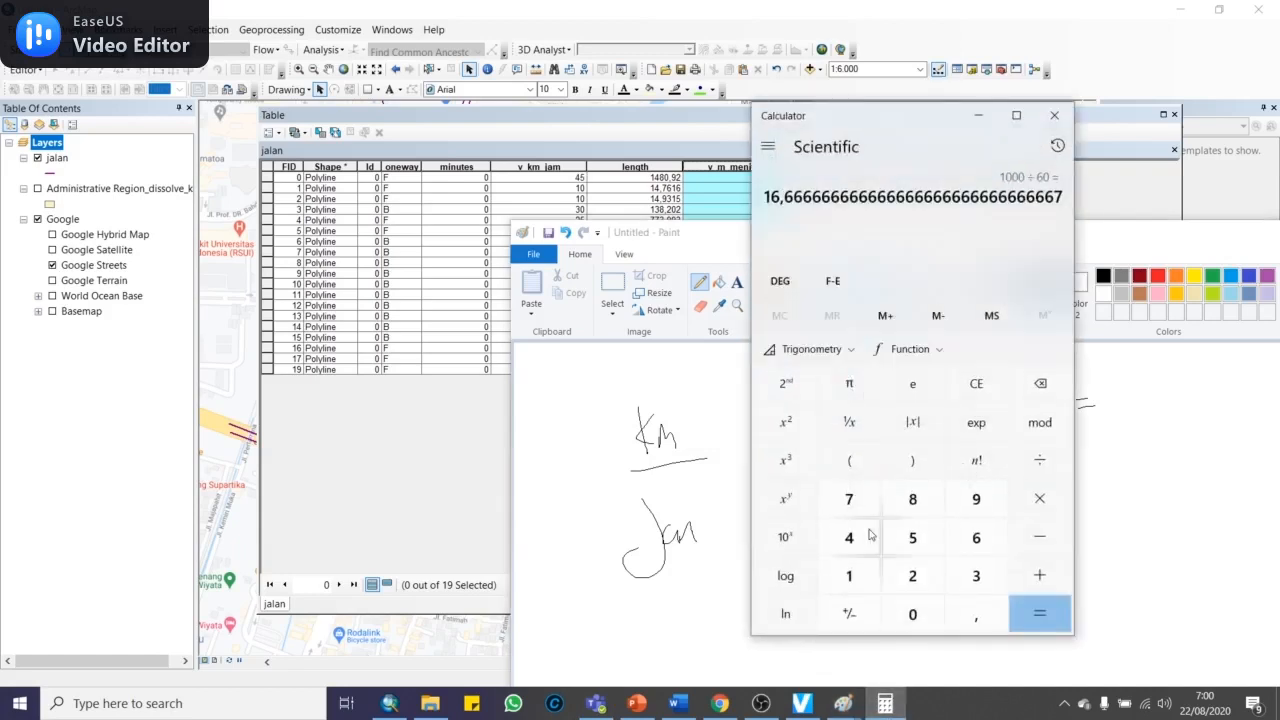
{"action": "left_click", "coordinate": [976, 383]}
{"action": "left_click", "coordinate": [849, 575]}
{"action": "left_click", "coordinate": [910, 616]}
{"action": "left_click", "coordinate": [905, 618]}
{"action": "left_click", "coordinate": [1040, 460]}
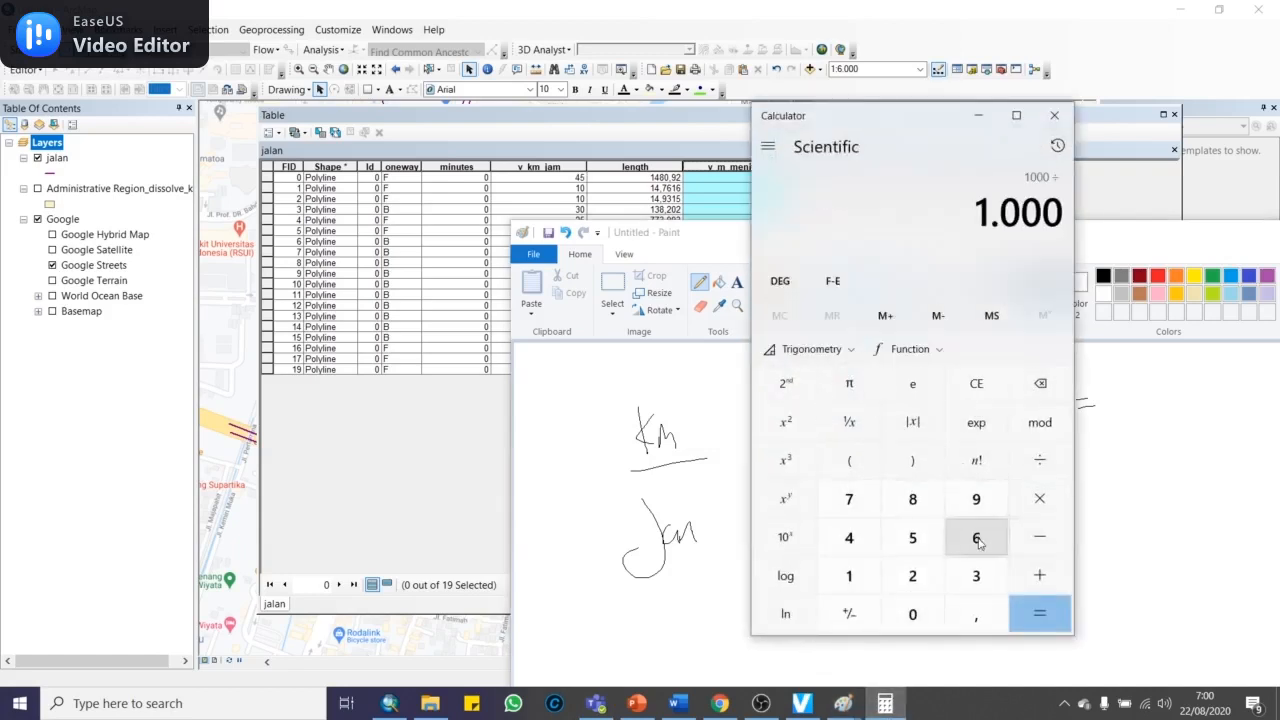
{"action": "left_click", "coordinate": [976, 537]}
{"action": "left_click", "coordinate": [912, 614]}
{"action": "left_click", "coordinate": [1040, 613]}
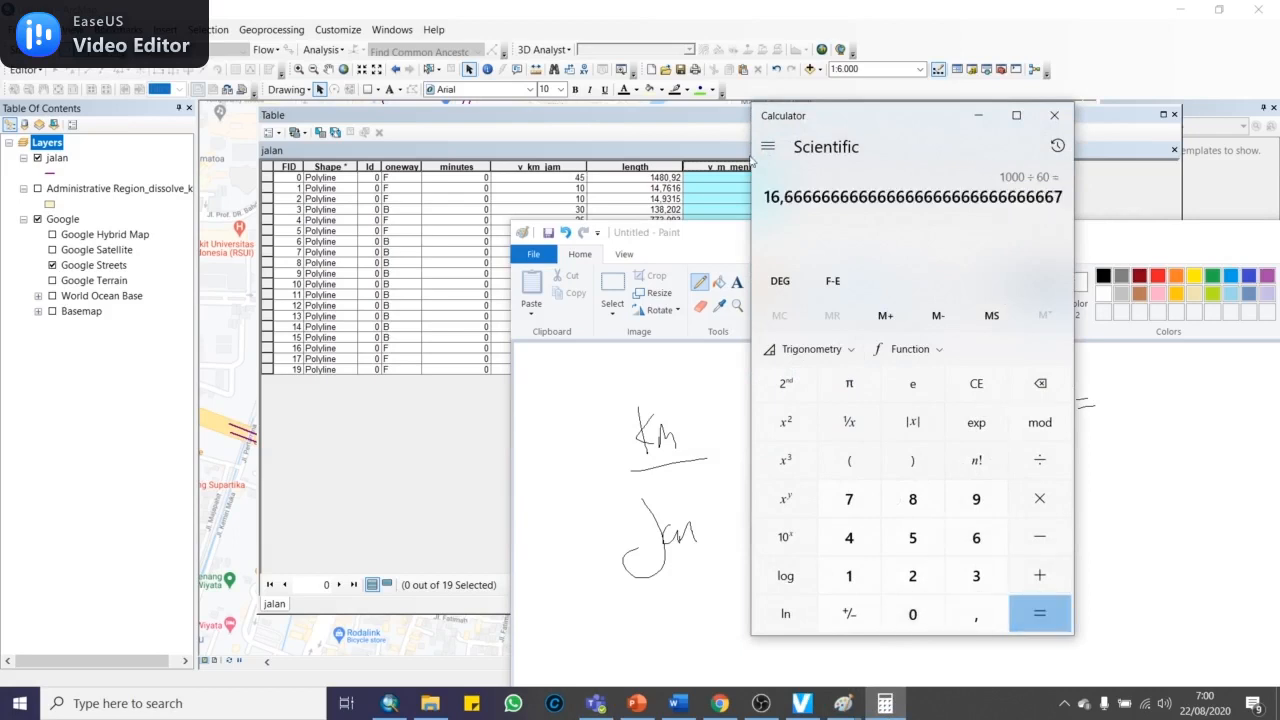
{"action": "mouse_move", "coordinate": [943, 121]}
{"action": "left_mouse_down"}
{"action": "mouse_move", "coordinate": [460, 146]}
{"action": "mouse_move", "coordinate": [357, 221]}
{"action": "left_mouse_up"}
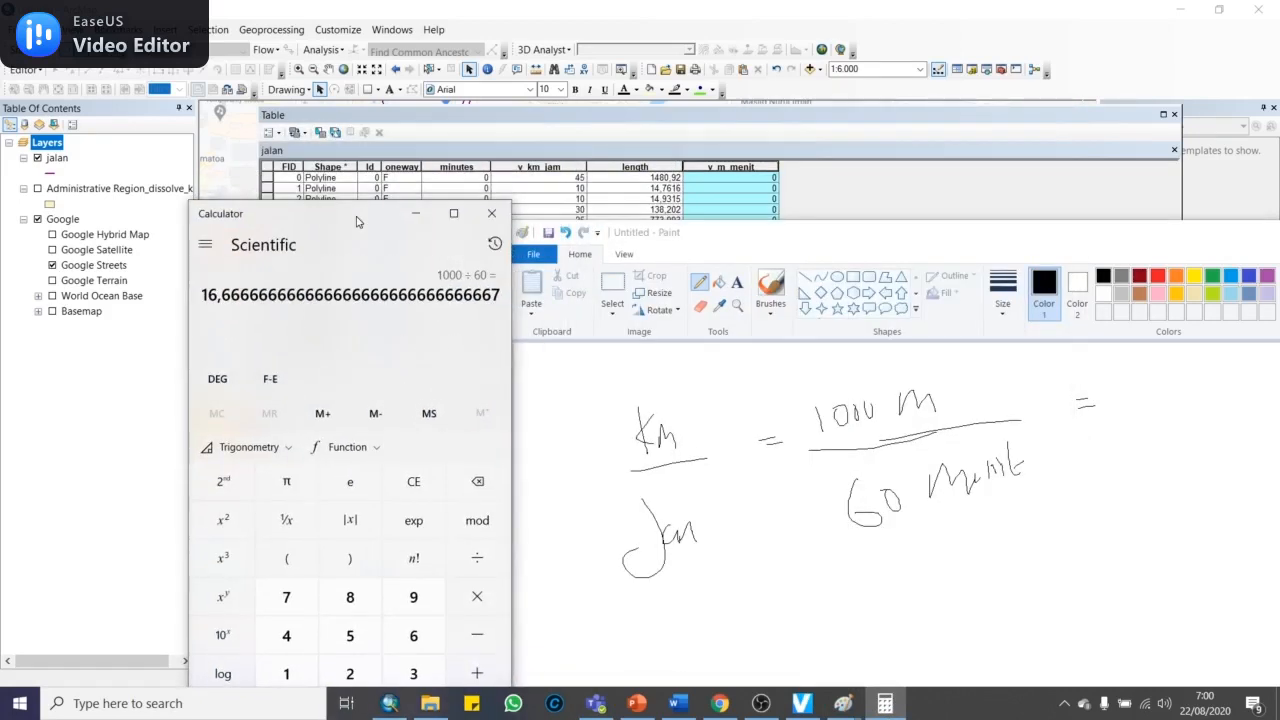
Open the Field Calculator for the v_m_menit field outside an edit session and start its expression with [v_km_jam] *
{"action": "right_click", "coordinate": [714, 168]}
{"action": "left_click", "coordinate": [742, 263]}
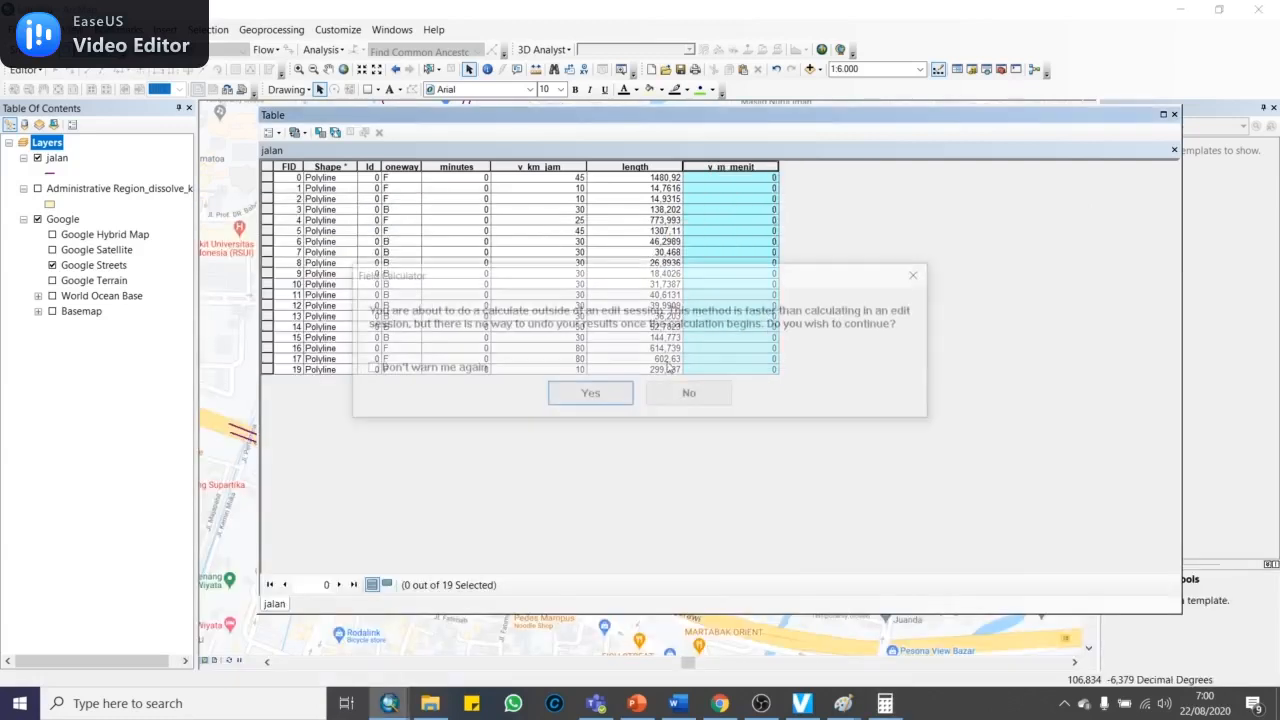
{"action": "left_click", "coordinate": [592, 405]}
{"action": "left_click_drag", "start_coordinate": [540, 123], "coordinate": [905, 139]}
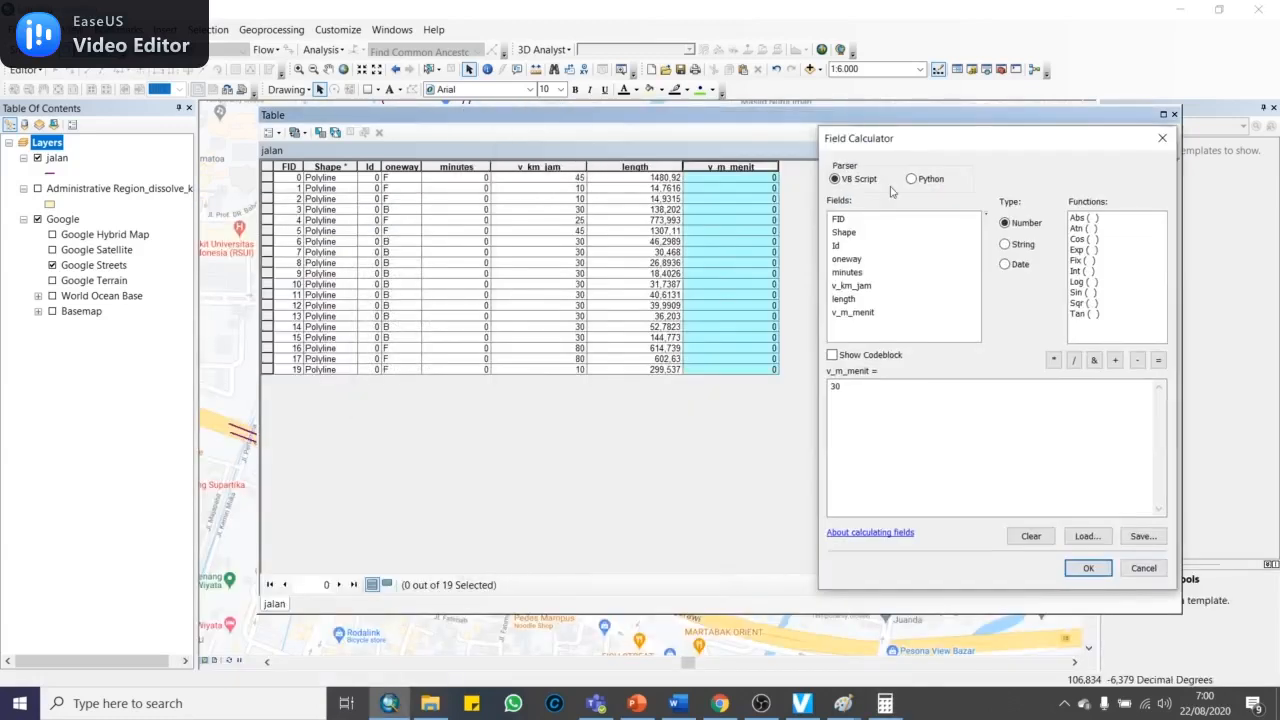
{"action": "double_click", "coordinate": [852, 286]}
{"action": "left_click_drag", "start_coordinate": [929, 386], "coordinate": [831, 386]}
{"action": "double_click", "coordinate": [852, 286]}
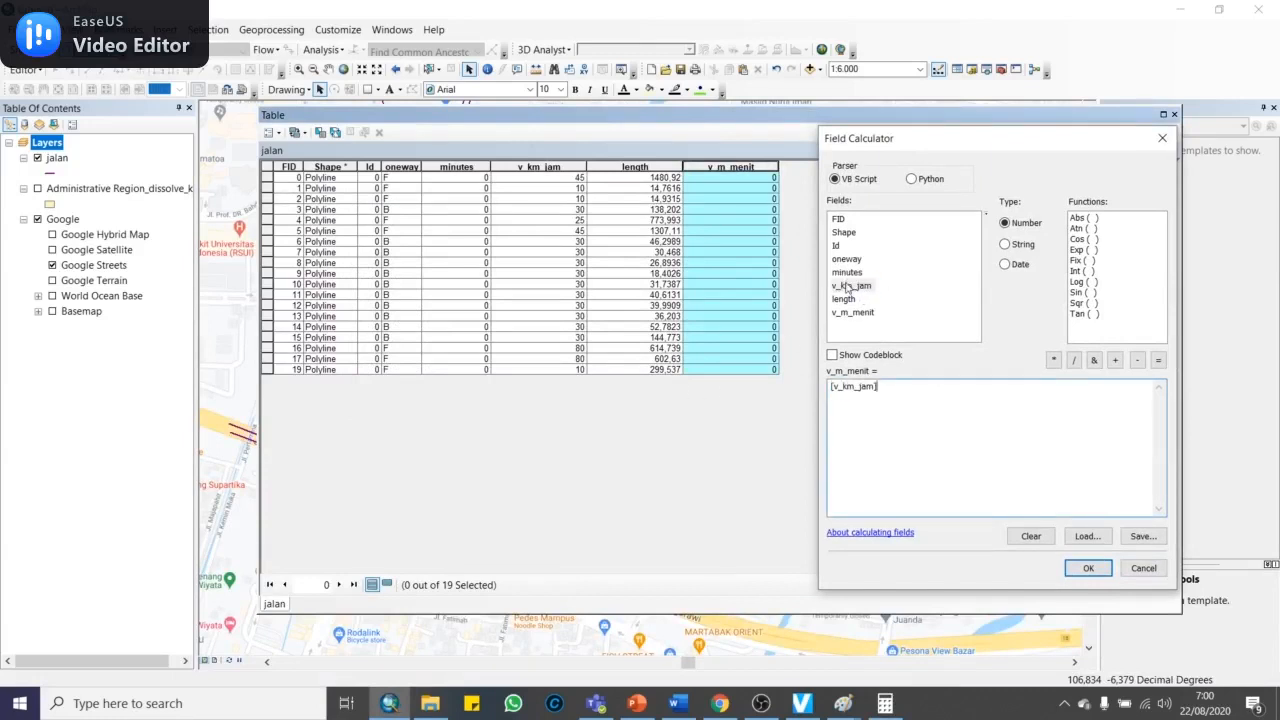
{"action": "left_click", "coordinate": [1053, 360]}
Switch to Paint and handwrite the conversion result 16,66 m per minute after the last equals sign
{"action": "left_click", "coordinate": [860, 703]}
{"action": "left_click", "coordinate": [900, 640]}
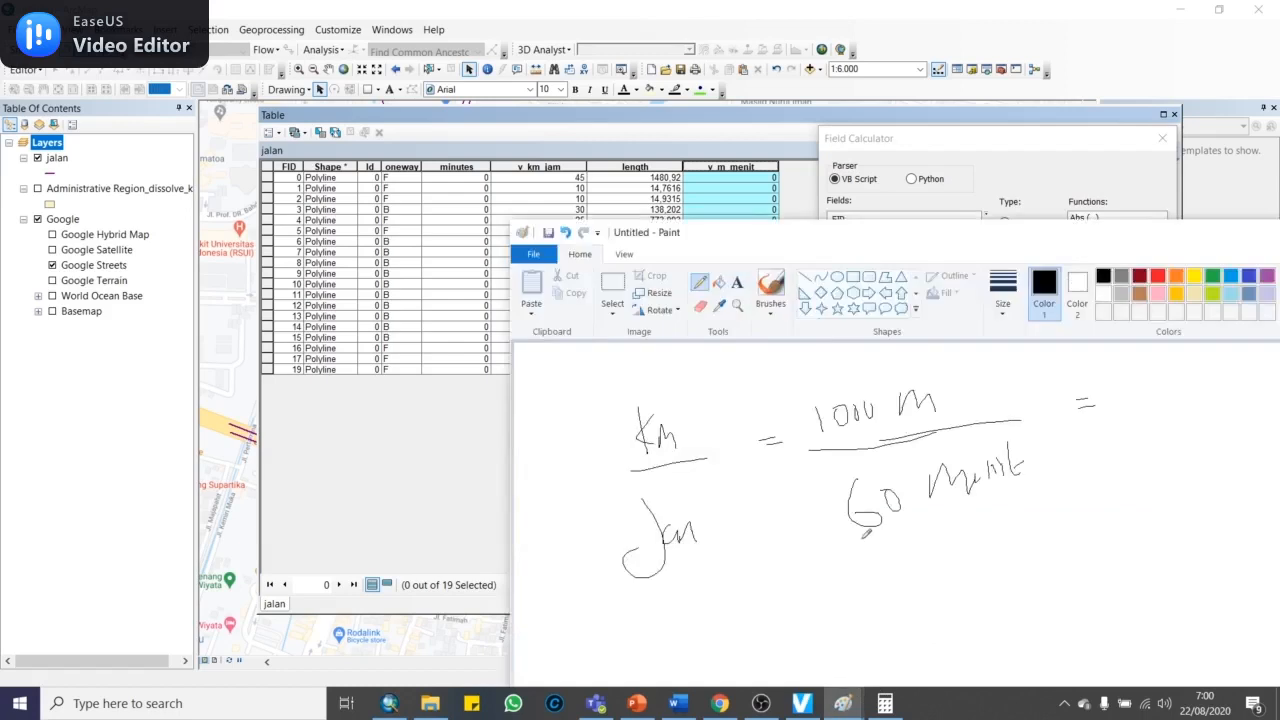
{"action": "mouse_move", "coordinate": [1141, 382]}
{"action": "left_mouse_down"}
{"action": "mouse_move", "coordinate": [1146, 428]}
{"action": "mouse_move", "coordinate": [1170, 412]}
{"action": "mouse_move", "coordinate": [1176, 432]}
{"action": "left_mouse_up"}
{"action": "mouse_move", "coordinate": [1206, 386]}
{"action": "left_mouse_down"}
{"action": "mouse_move", "coordinate": [1200, 412]}
{"action": "mouse_move", "coordinate": [1255, 392]}
{"action": "mouse_move", "coordinate": [1202, 486]}
{"action": "left_mouse_up"}
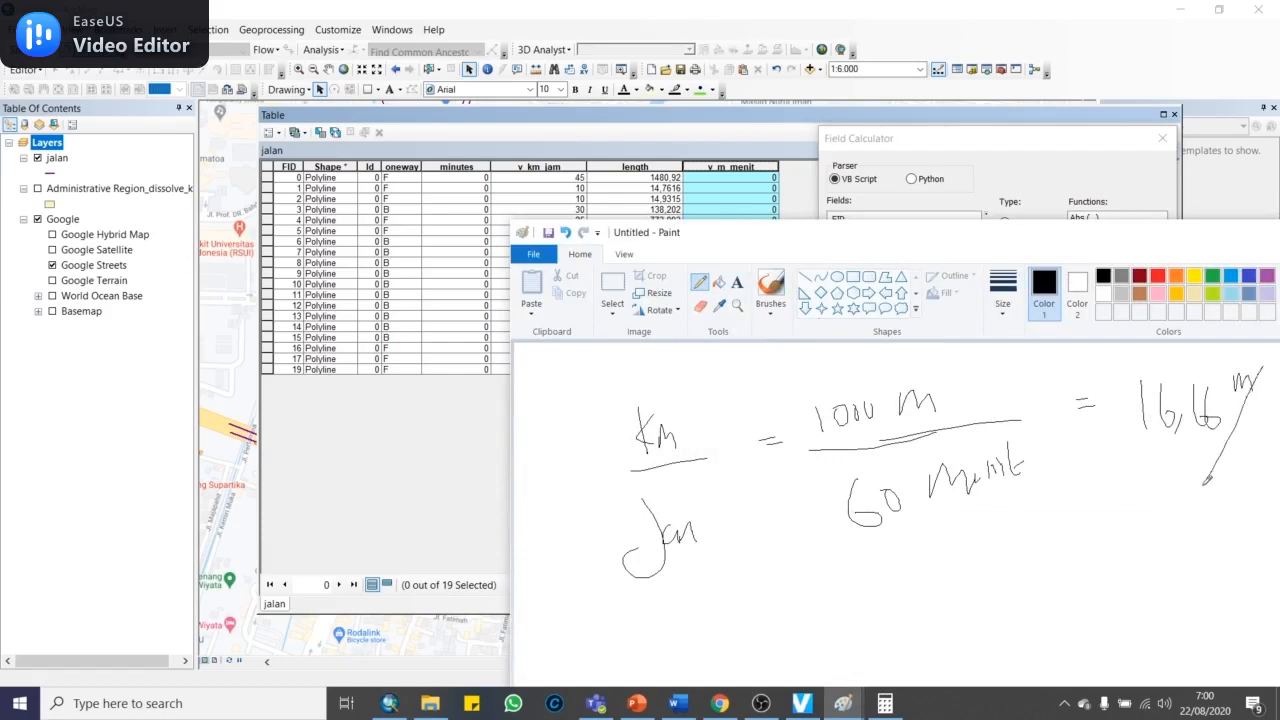
{"action": "left_click_drag", "start_coordinate": [1238, 440], "coordinate": [1278, 426]}
Switch back to ArcMap and complete the v_m_menit calculation as [v_km_jam] * 16.666
{"action": "left_click_drag", "start_coordinate": [1153, 243], "coordinate": [820, 260]}
{"action": "key", "text": "alt+Tab"}
{"action": "type", "text": "16.666"}
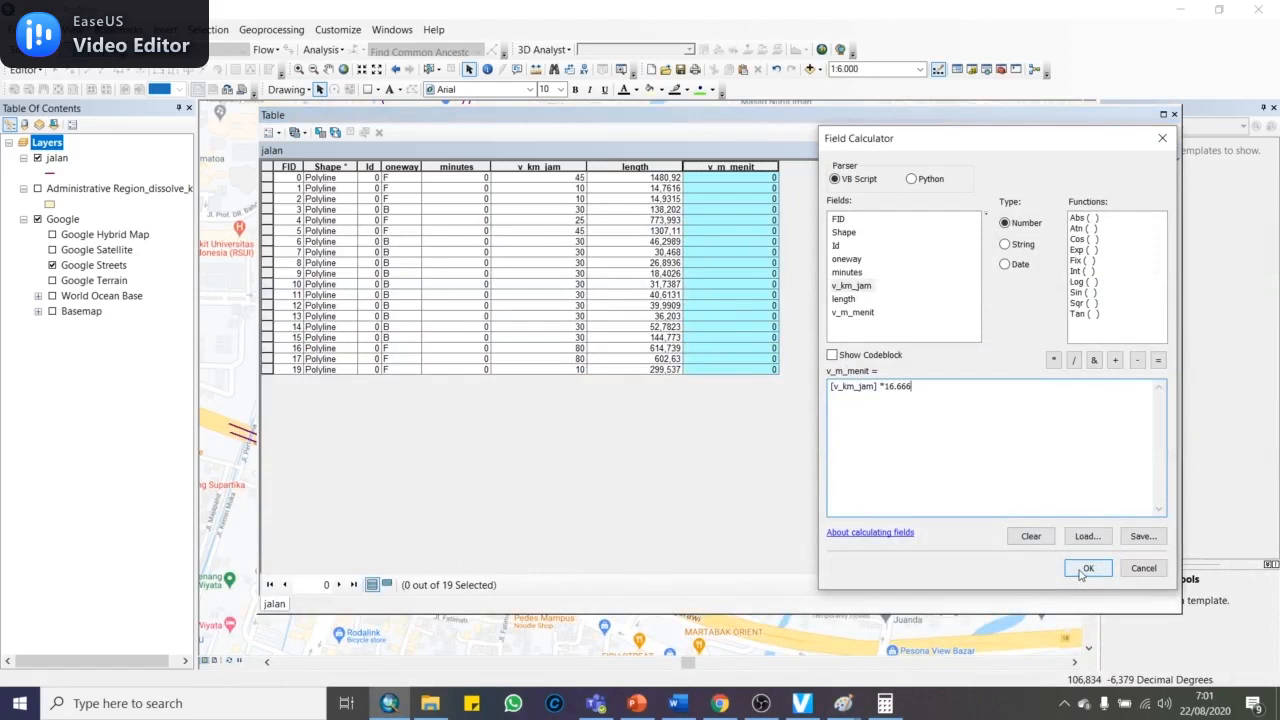
{"action": "left_click", "coordinate": [1085, 569]}
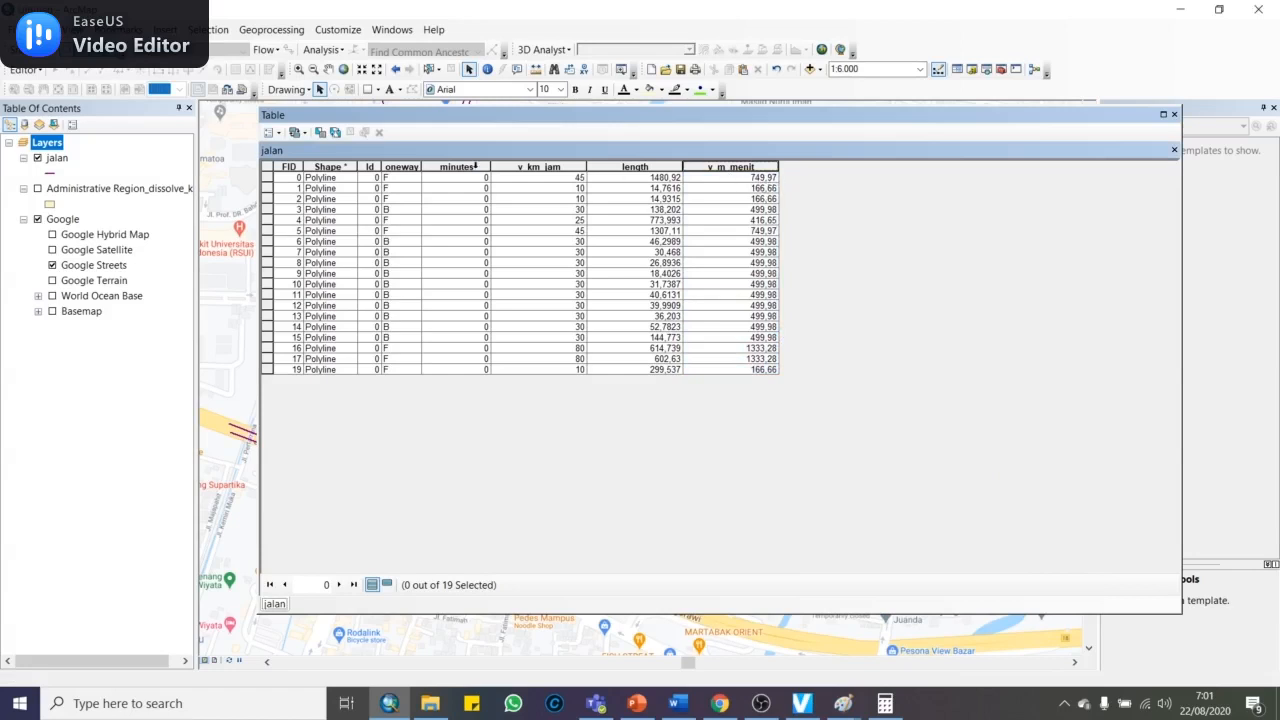
Calculate the minutes field of the jalan table with the Field Calculator as [length] / [v_m_menit]
{"action": "right_click", "coordinate": [455, 167]}
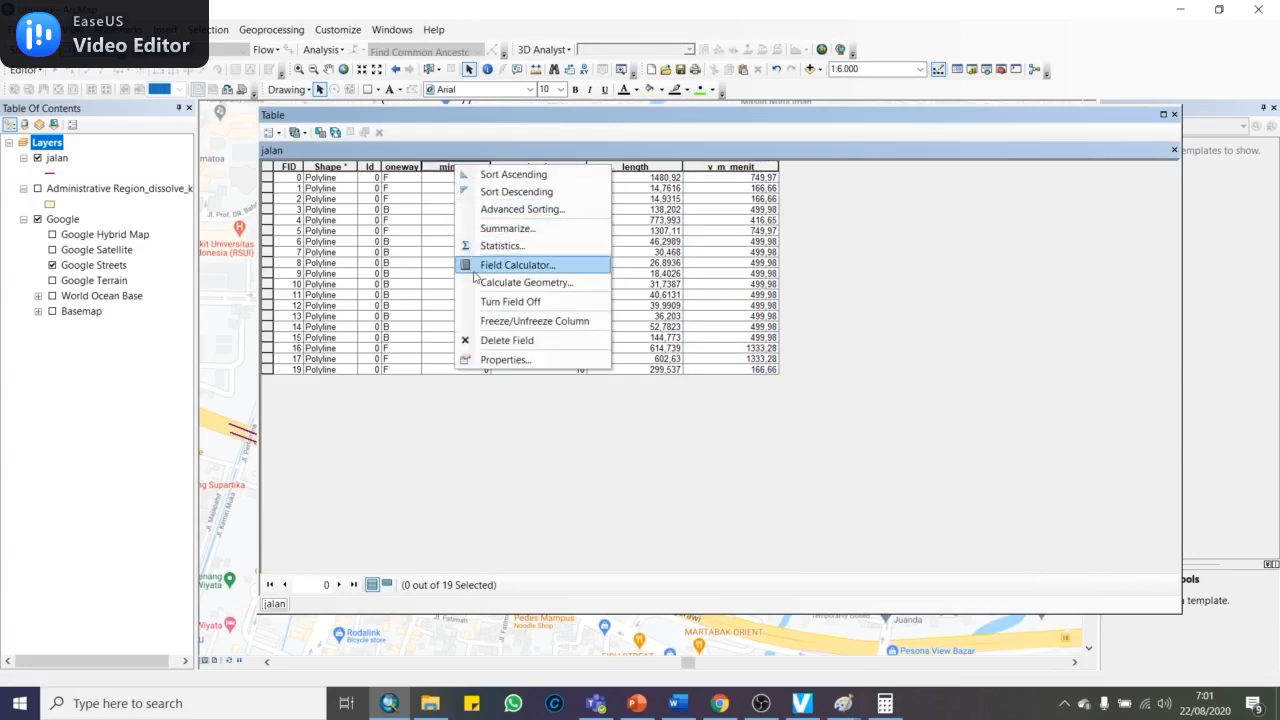
{"action": "left_click", "coordinate": [478, 268]}
{"action": "left_click", "coordinate": [589, 394]}
{"action": "left_click_drag", "start_coordinate": [655, 120], "coordinate": [1066, 135]}
{"action": "left_click_drag", "start_coordinate": [1026, 378], "coordinate": [729, 399]}
{"action": "key", "text": "Delete"}
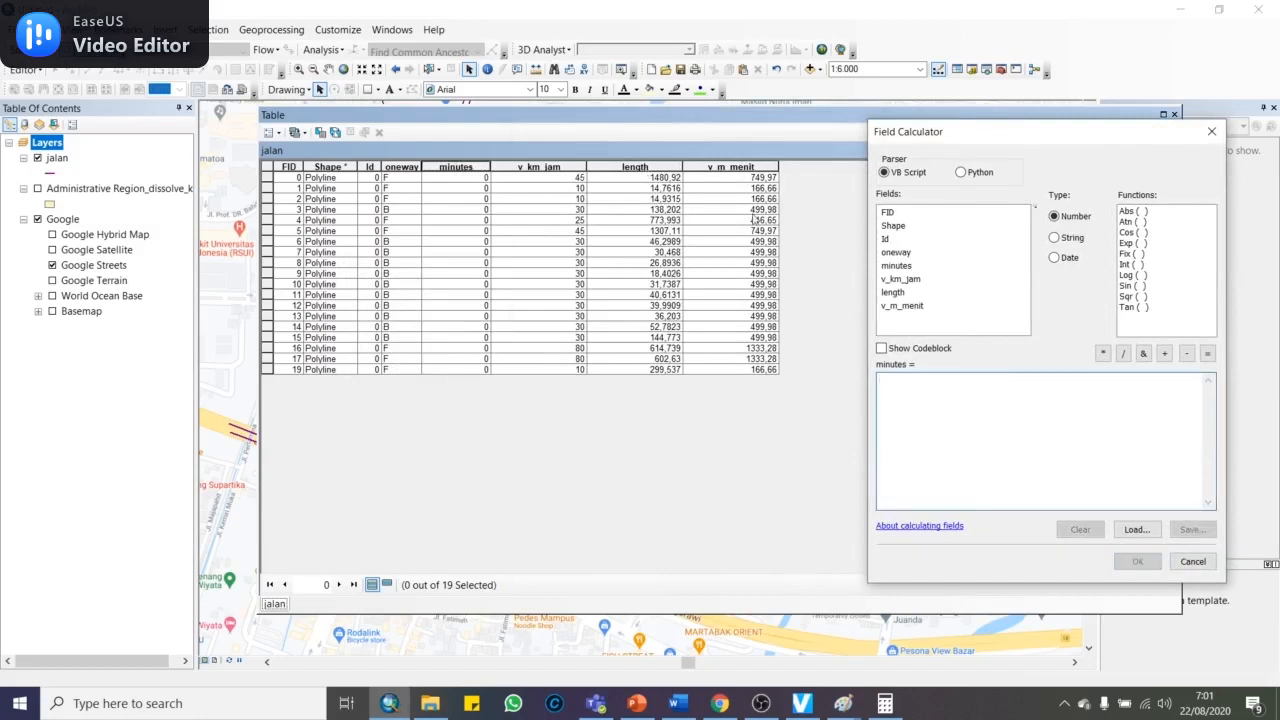
{"action": "double_click", "coordinate": [892, 292]}
{"action": "left_click", "coordinate": [1122, 354]}
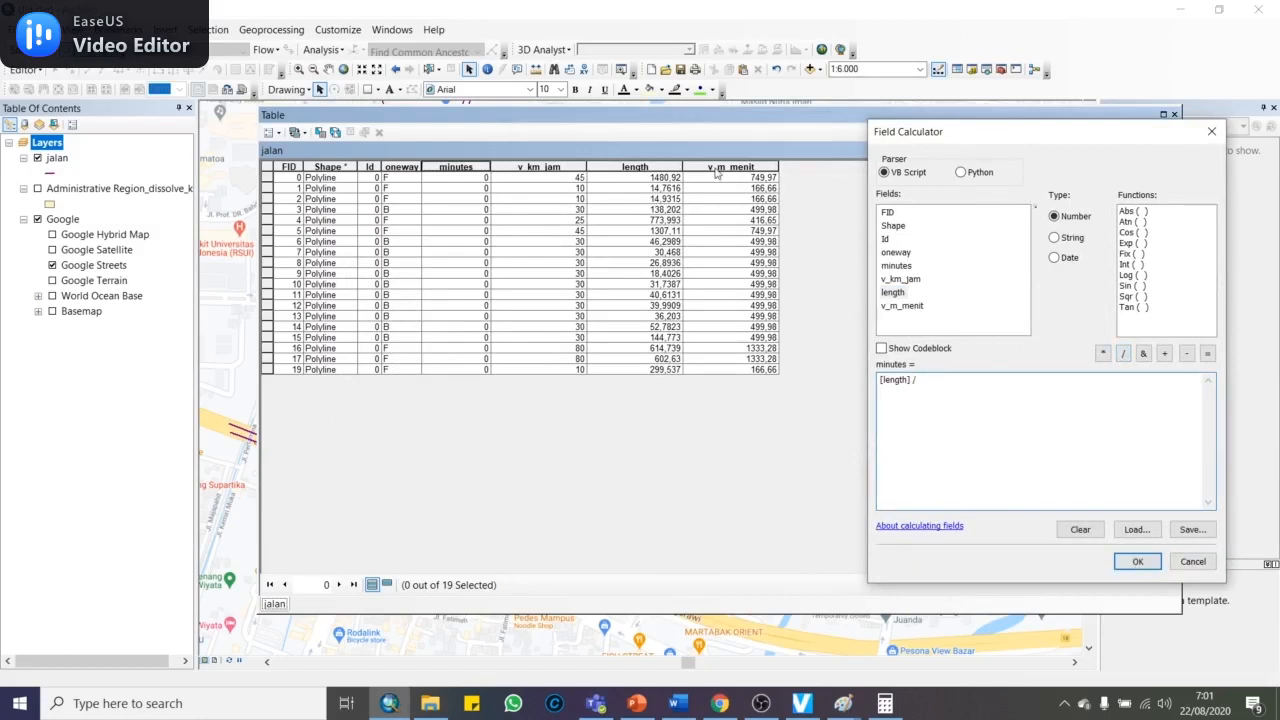
{"action": "double_click", "coordinate": [890, 305]}
{"action": "left_click", "coordinate": [1136, 560]}
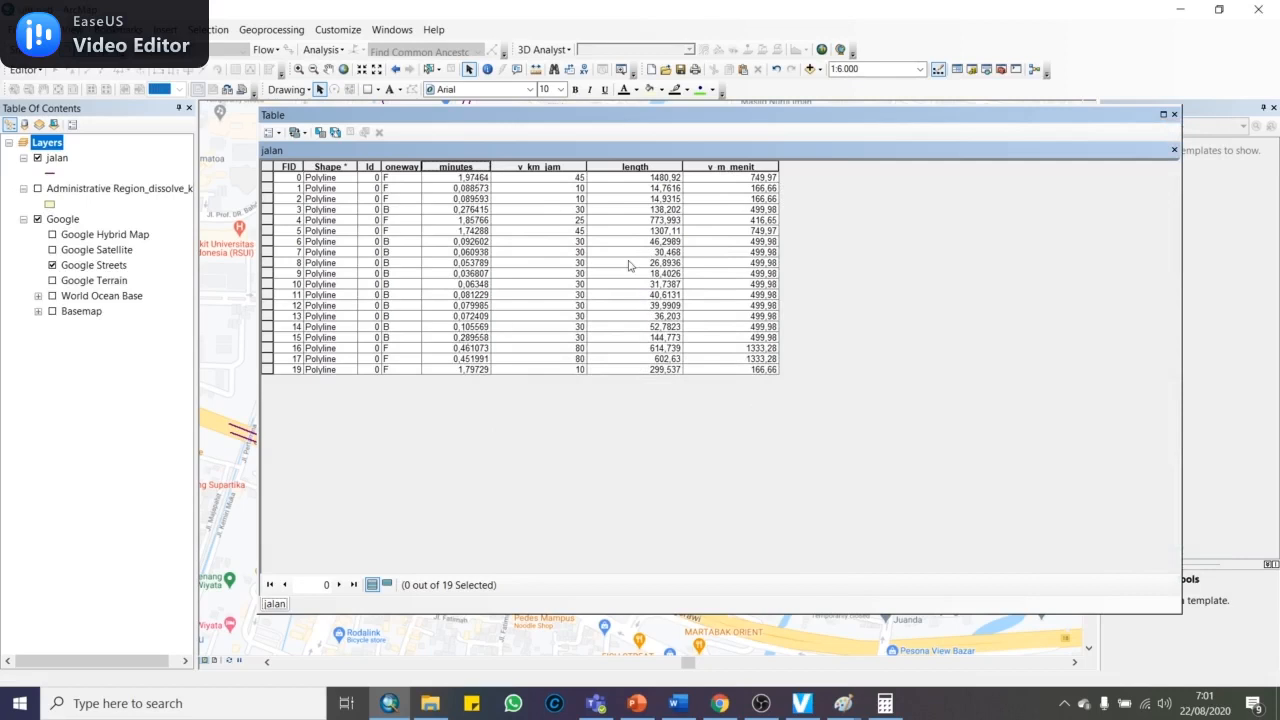
Select the road record with FID 0 and examine its segment on the map alongside its length, speed and minutes values
{"action": "left_click_drag", "start_coordinate": [355, 118], "coordinate": [706, 395]}
{"action": "left_click", "coordinate": [708, 392]}
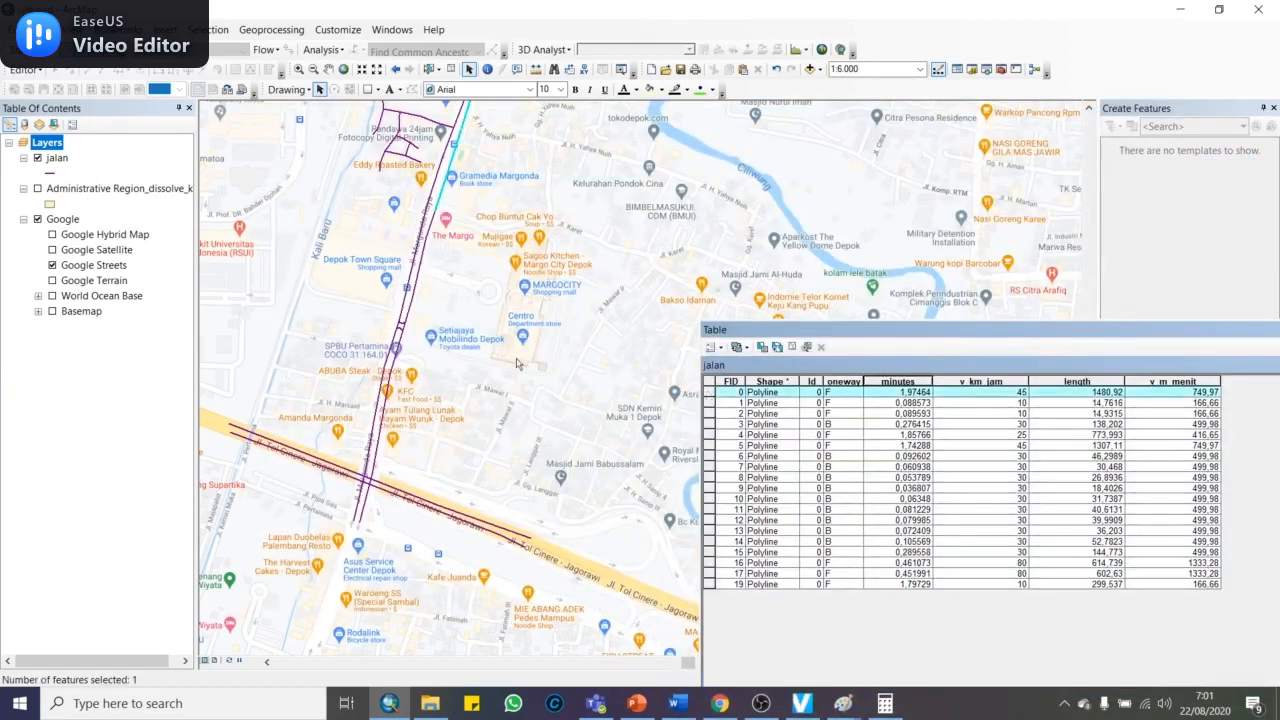
{"action": "scroll", "coordinate": [480, 338], "scroll_direction": "down", "scroll_amount": 3}
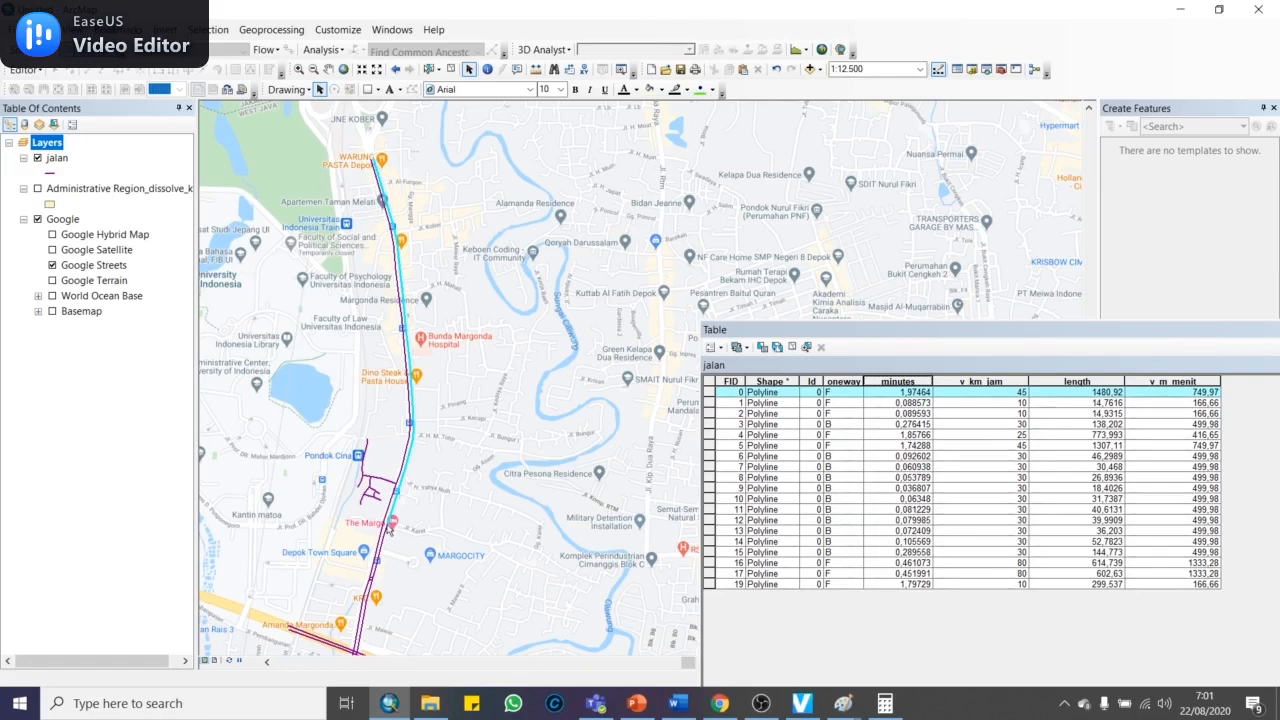
{"action": "left_click", "coordinate": [1095, 395]}
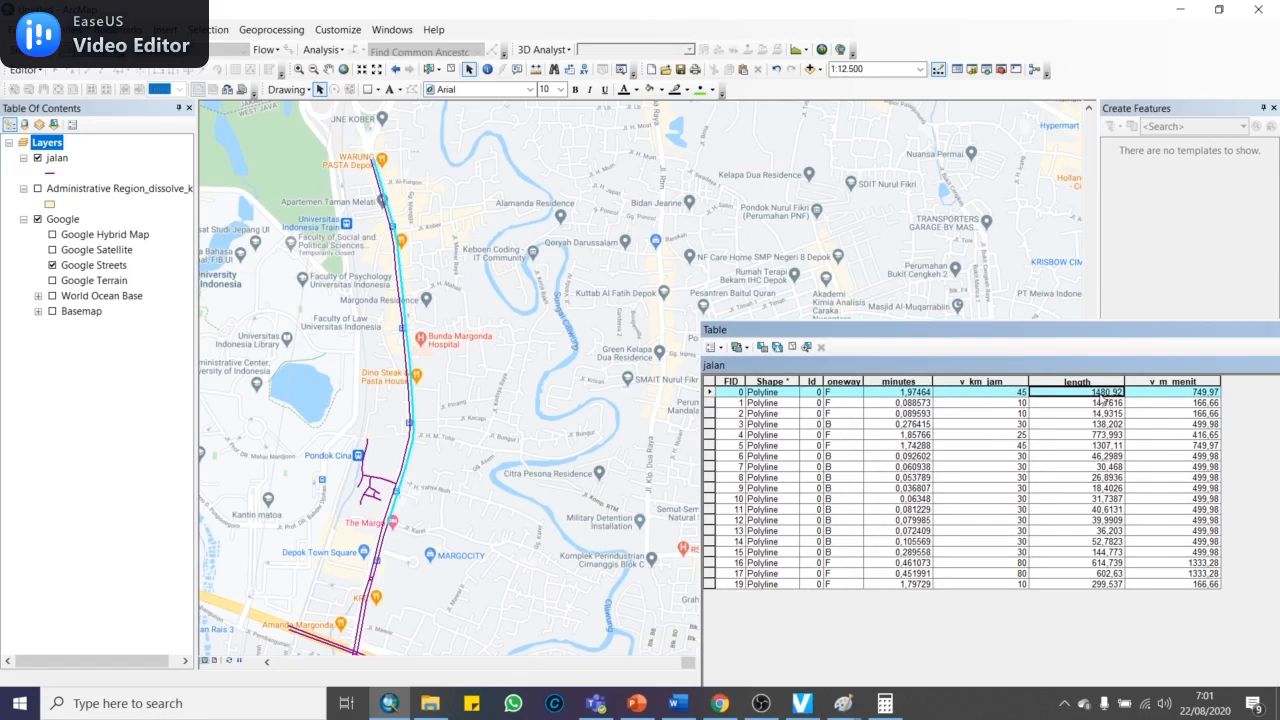
{"action": "left_click", "coordinate": [1013, 397]}
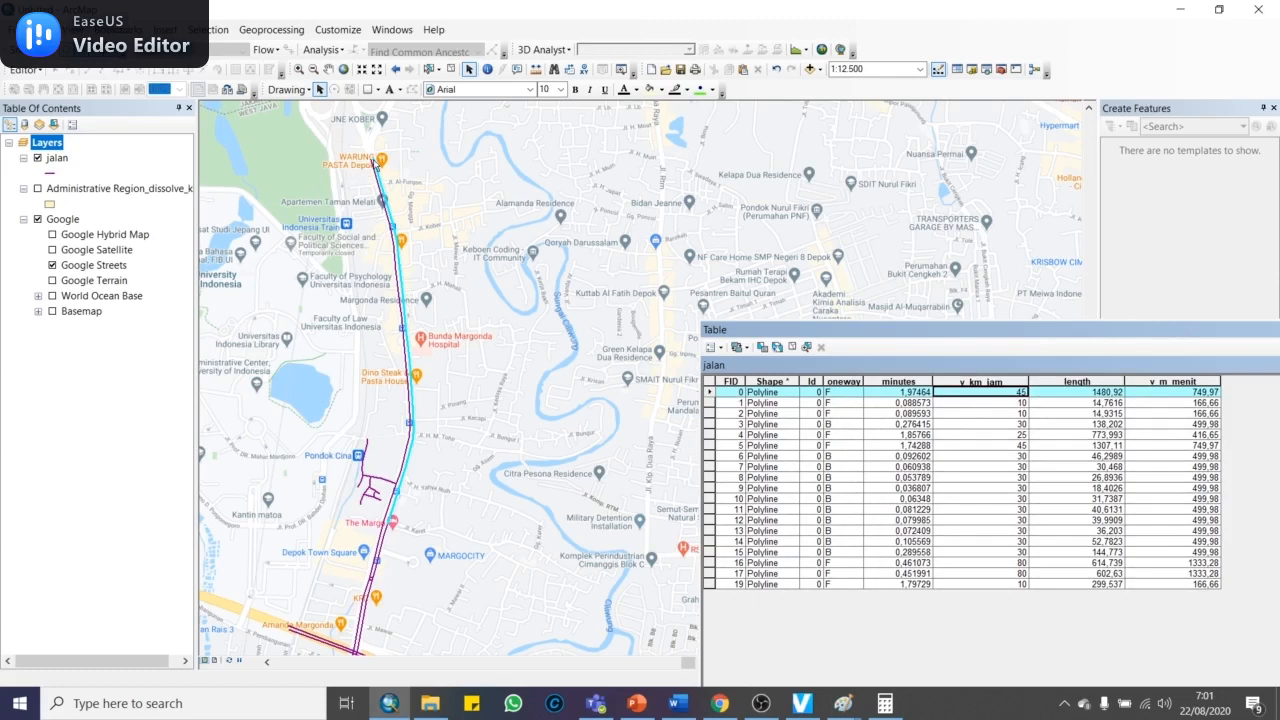
{"action": "key", "text": "Left"}
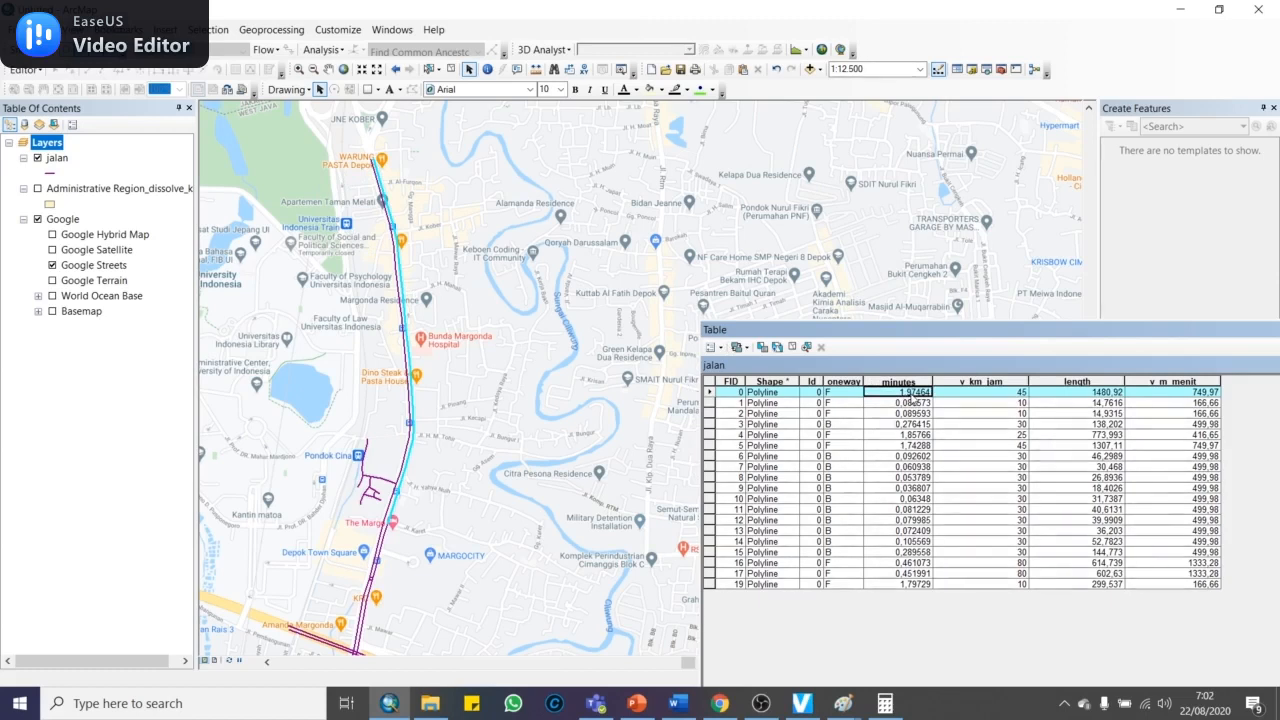
{"action": "left_click_drag", "start_coordinate": [841, 330], "coordinate": [594, 206]}
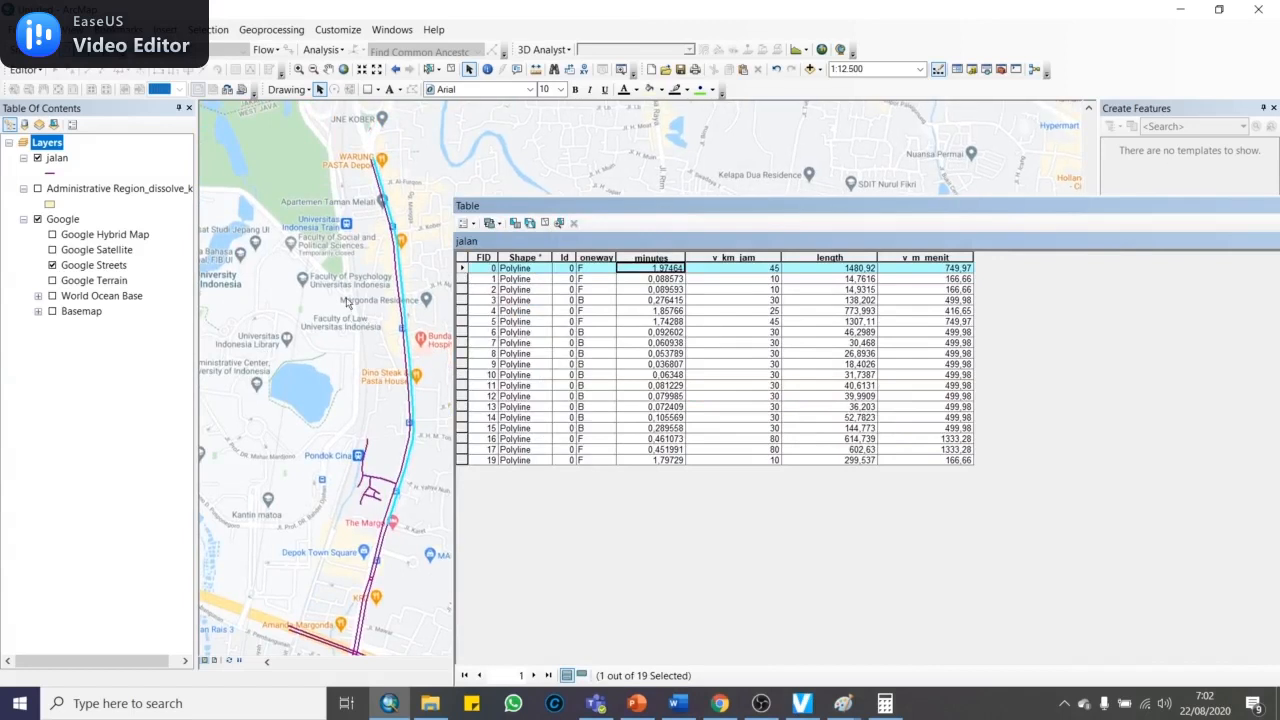
{"action": "left_click_drag", "start_coordinate": [357, 262], "coordinate": [356, 192]}
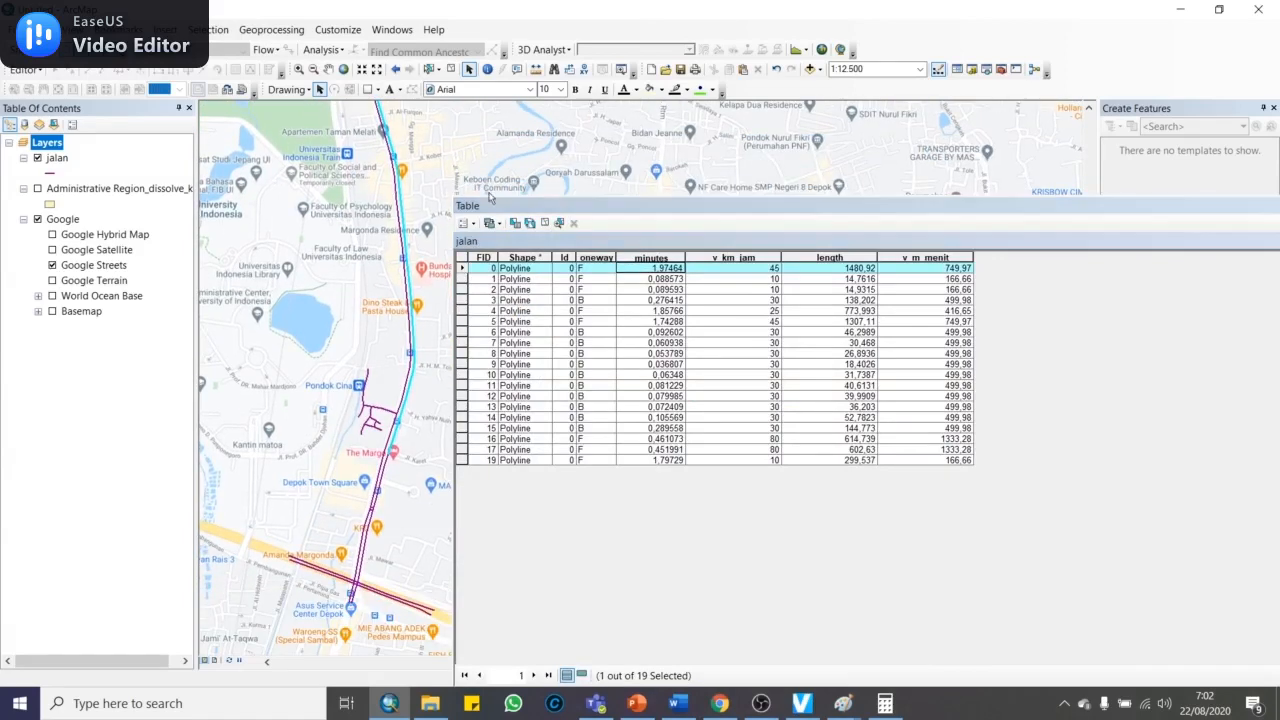
{"action": "left_click_drag", "start_coordinate": [570, 207], "coordinate": [599, 140]}
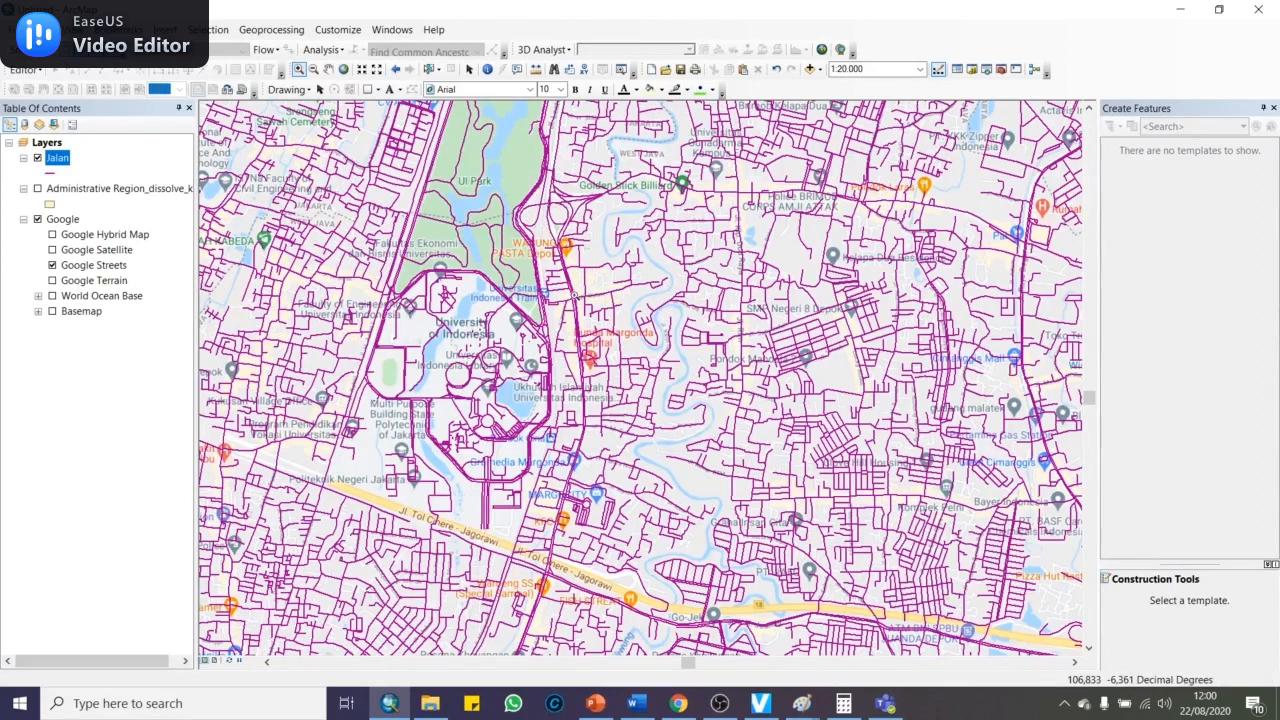
Inspect the complete Jalan road network around Universitas Indonesia in close-up and at a wider scale
{"action": "left_click_drag", "start_coordinate": [549, 254], "coordinate": [598, 337]}
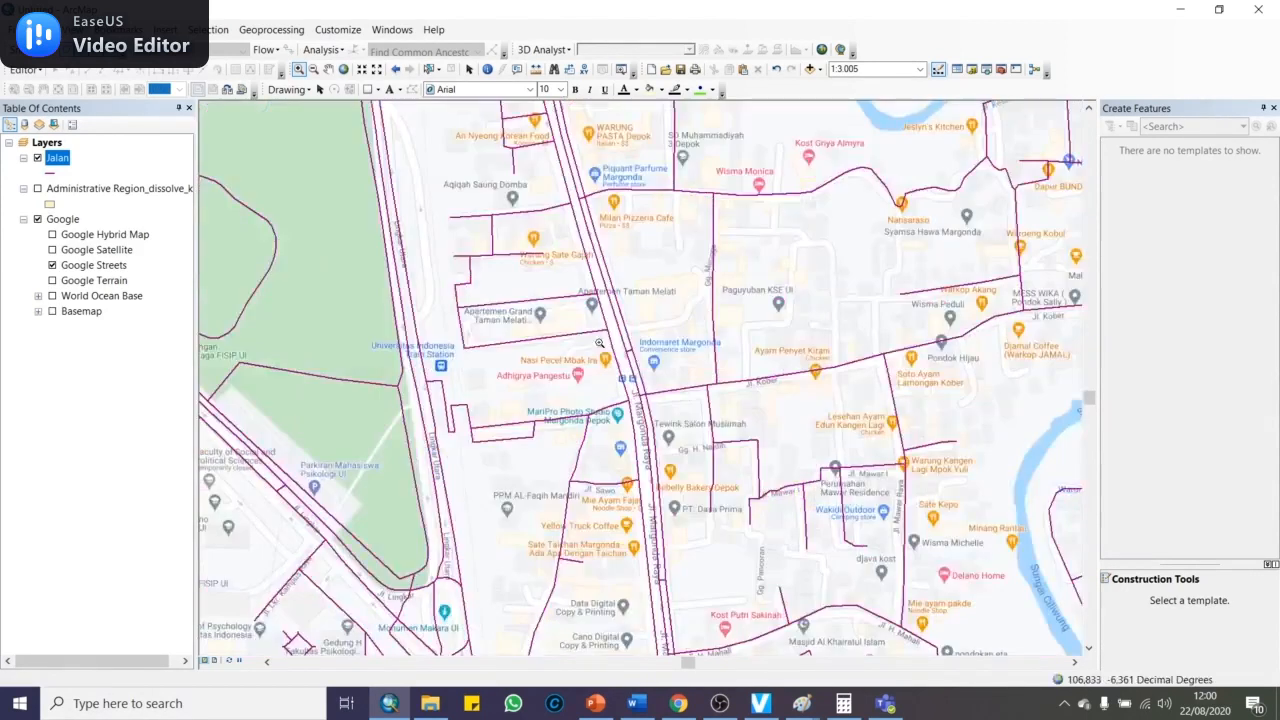
{"action": "scroll", "coordinate": [612, 312], "scroll_direction": "up", "scroll_amount": 4}
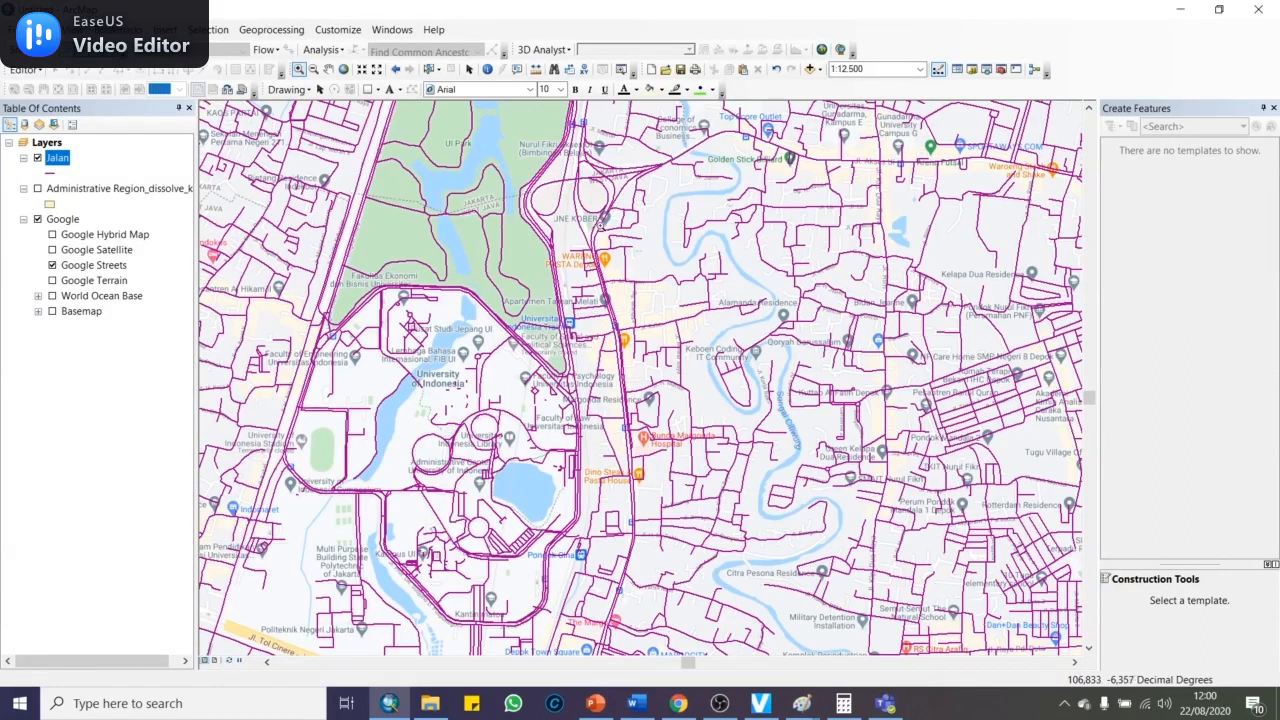
{"action": "scroll", "coordinate": [603, 229], "scroll_direction": "down", "scroll_amount": 2}
Open the attribute table of the complete Jalan layer and look through its oneway column
{"action": "right_click", "coordinate": [60, 158]}
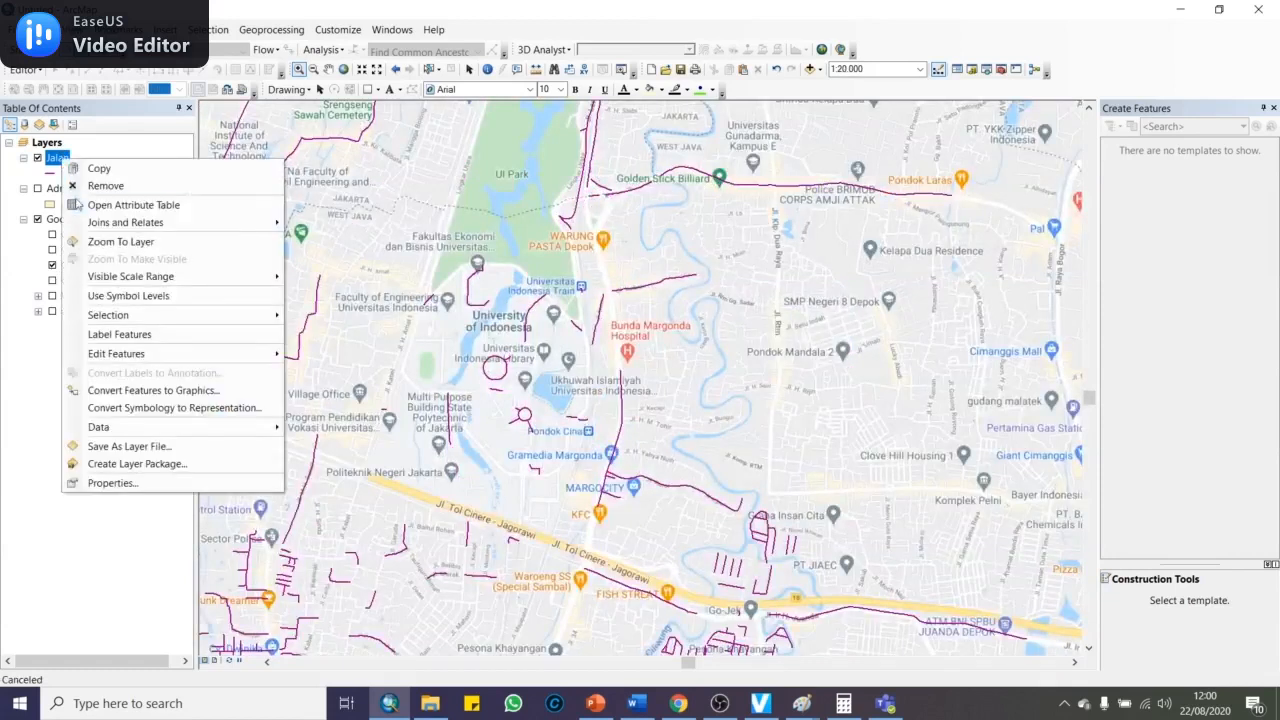
{"action": "key", "text": "Escape"}
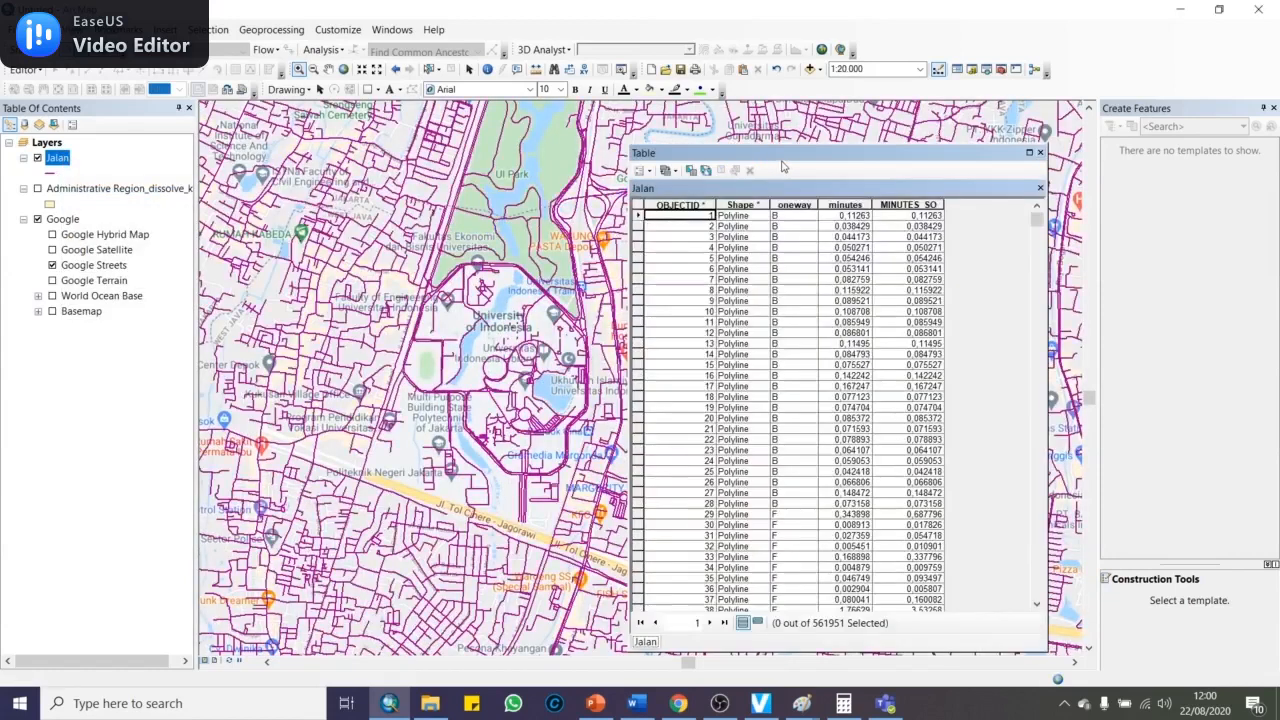
{"action": "left_click", "coordinate": [791, 205]}
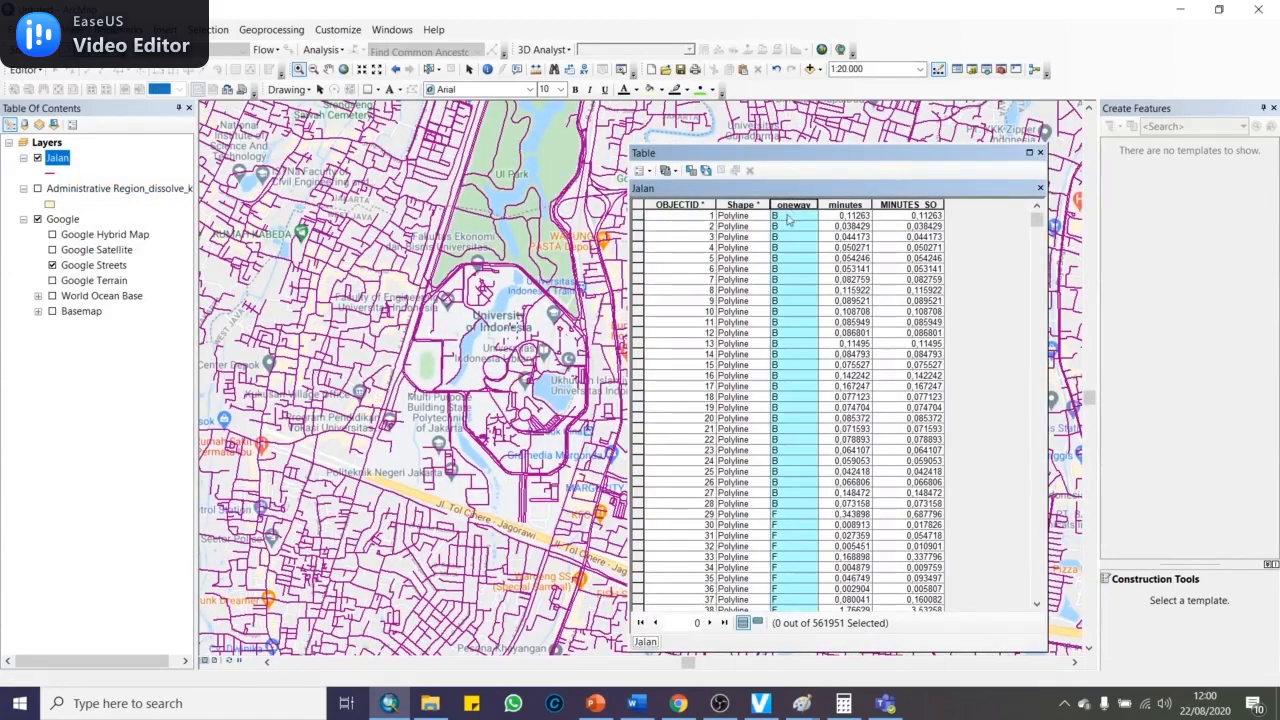
{"action": "scroll", "coordinate": [812, 255], "scroll_direction": "down", "scroll_amount": 7}
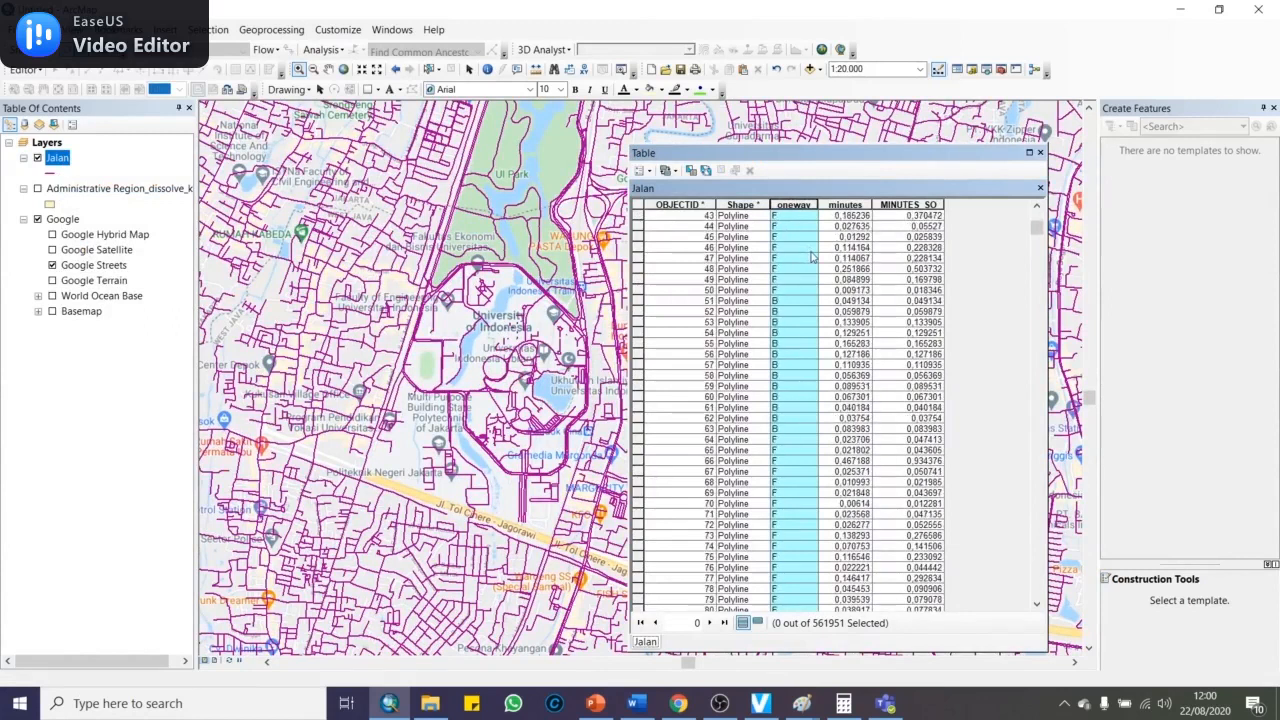
Compare the minutes and MINUTES_SO columns of the Jalan table, and close the table
{"action": "left_click", "coordinate": [855, 205]}
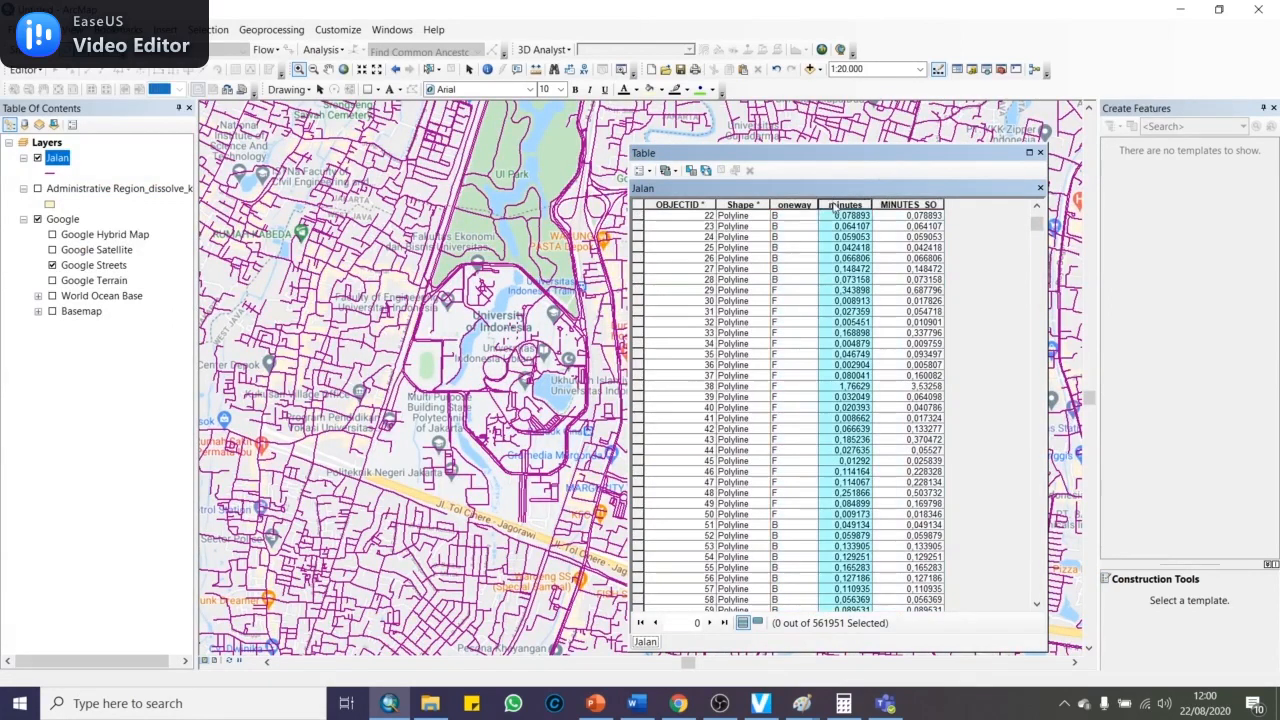
{"action": "left_click", "coordinate": [880, 205]}
{"action": "left_click", "coordinate": [855, 205]}
{"action": "left_click", "coordinate": [880, 205]}
{"action": "left_click", "coordinate": [860, 204]}
{"action": "left_click", "coordinate": [905, 205]}
{"action": "left_click", "coordinate": [851, 205]}
{"action": "left_click", "coordinate": [890, 205]}
{"action": "left_click", "coordinate": [848, 205]}
{"action": "left_click", "coordinate": [889, 205]}
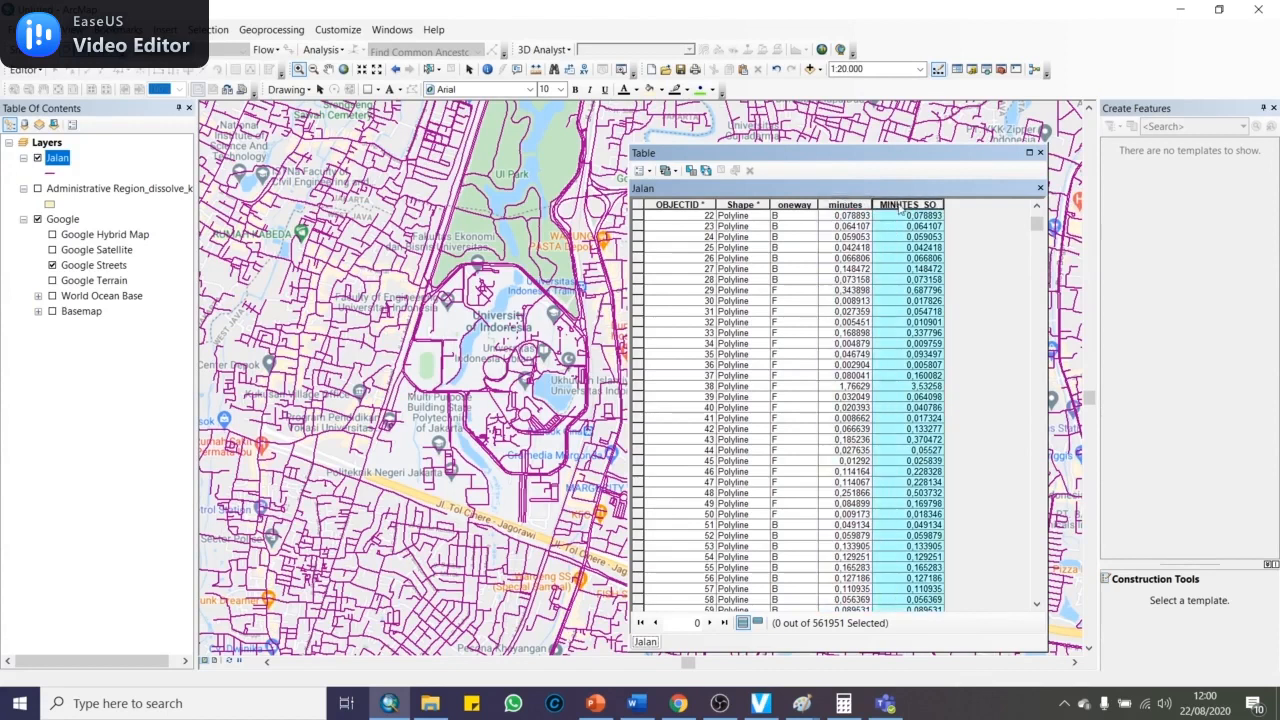
{"action": "left_click", "coordinate": [848, 205]}
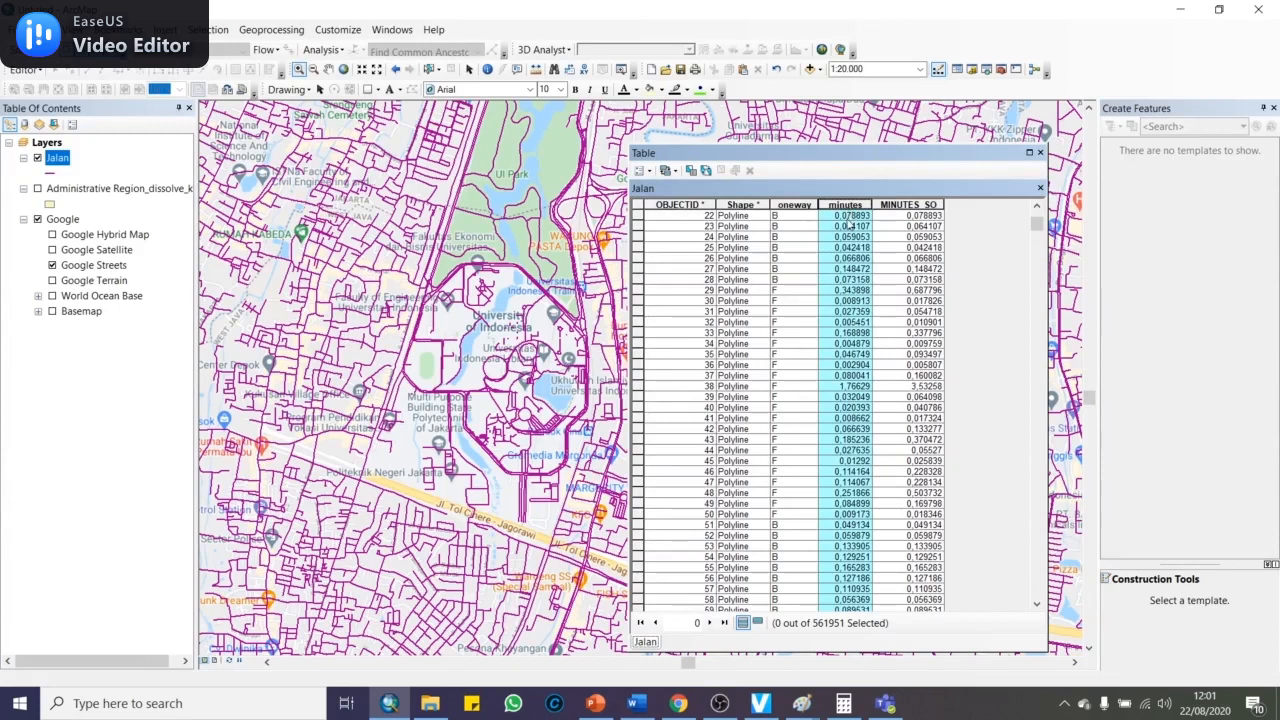
{"action": "left_click", "coordinate": [885, 205]}
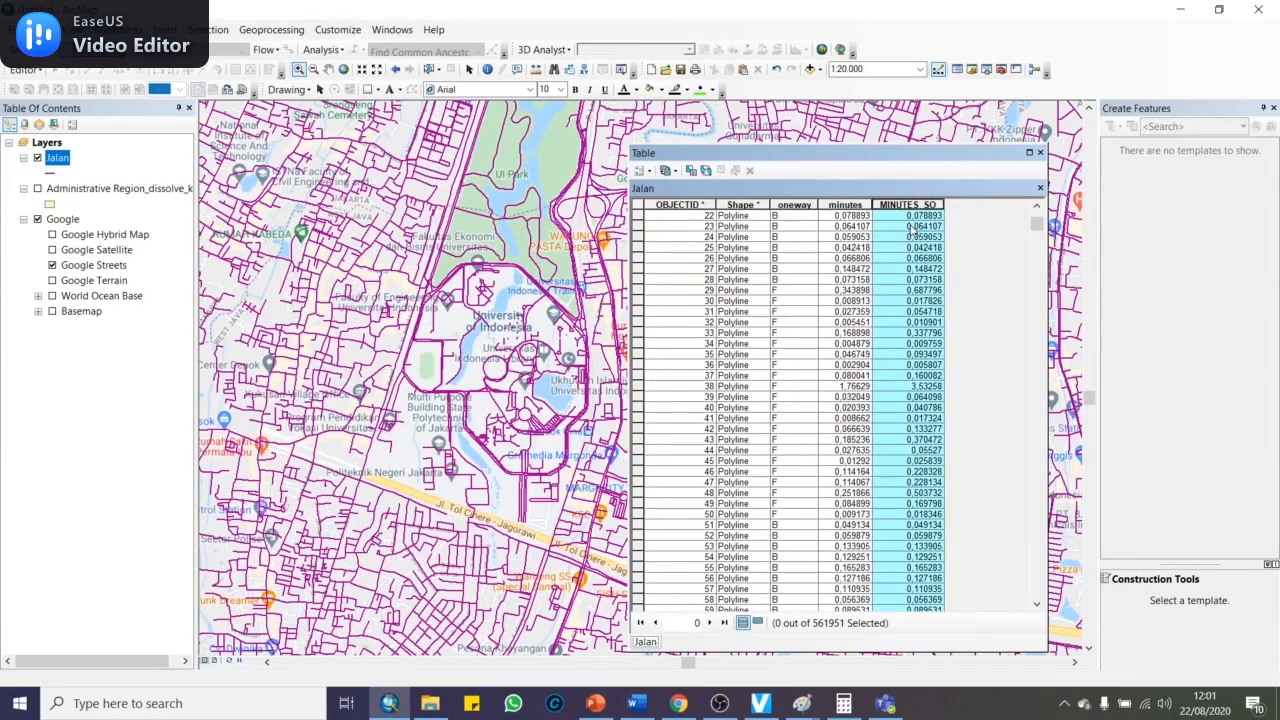
{"action": "left_click", "coordinate": [843, 205]}
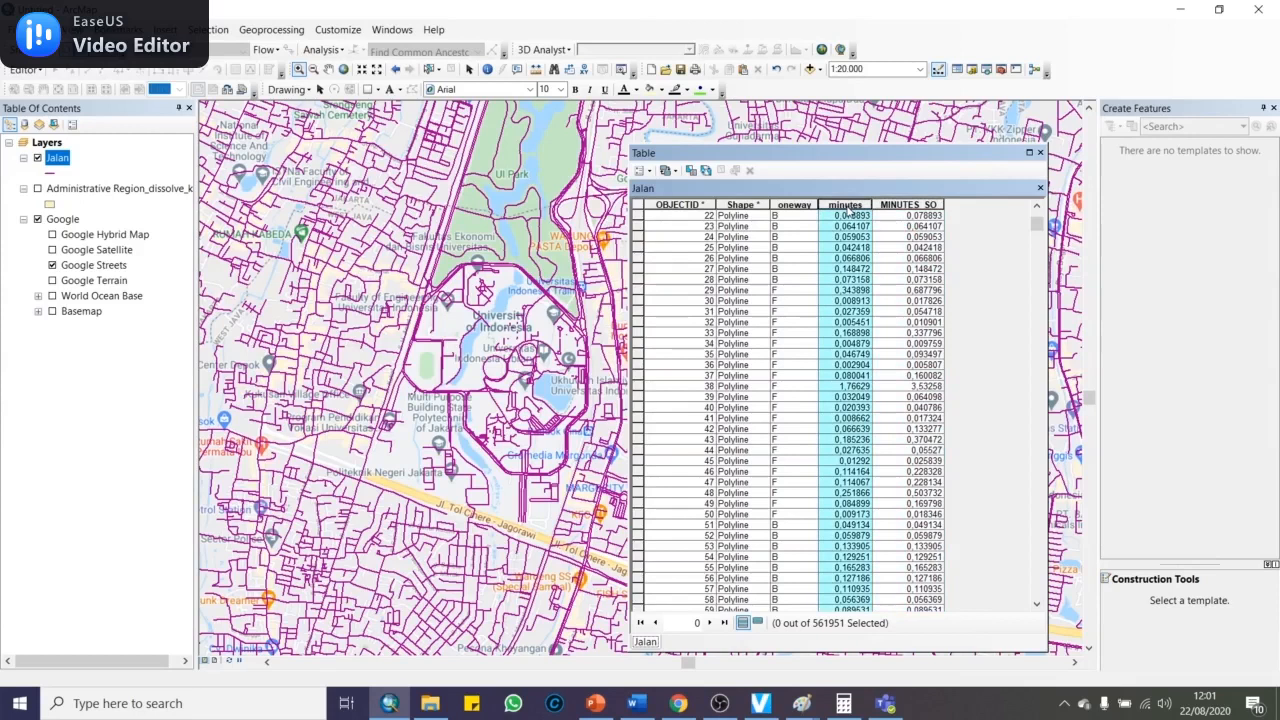
{"action": "left_click", "coordinate": [903, 205]}
{"action": "left_click", "coordinate": [843, 205]}
{"action": "left_click", "coordinate": [903, 205]}
{"action": "left_click", "coordinate": [843, 205]}
{"action": "left_click", "coordinate": [903, 205]}
{"action": "left_click", "coordinate": [843, 205]}
{"action": "left_click", "coordinate": [903, 205]}
{"action": "left_click", "coordinate": [843, 205]}
{"action": "left_click", "coordinate": [903, 205]}
{"action": "left_click", "coordinate": [843, 205]}
{"action": "left_click", "coordinate": [903, 205]}
{"action": "left_click", "coordinate": [1040, 152]}
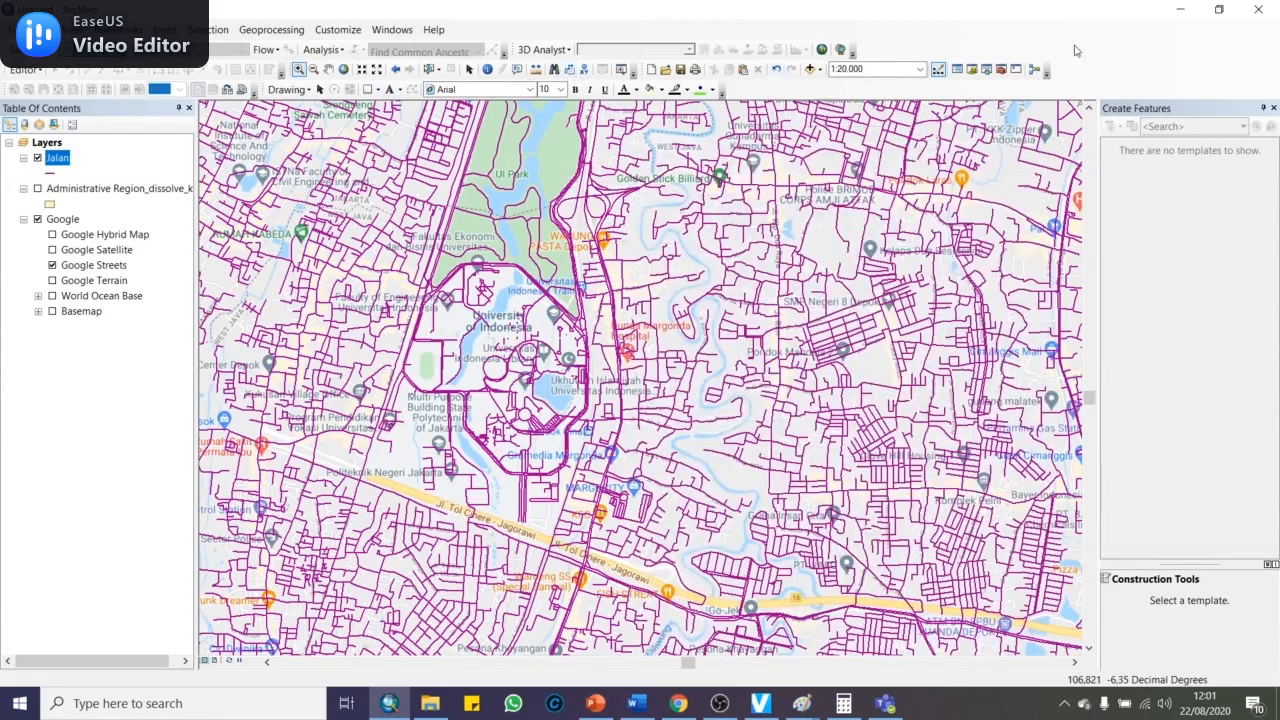
Show the Catalog, close the Create Features window, and collapse the BAHAN AJAR folder
{"action": "left_click", "coordinate": [971, 69]}
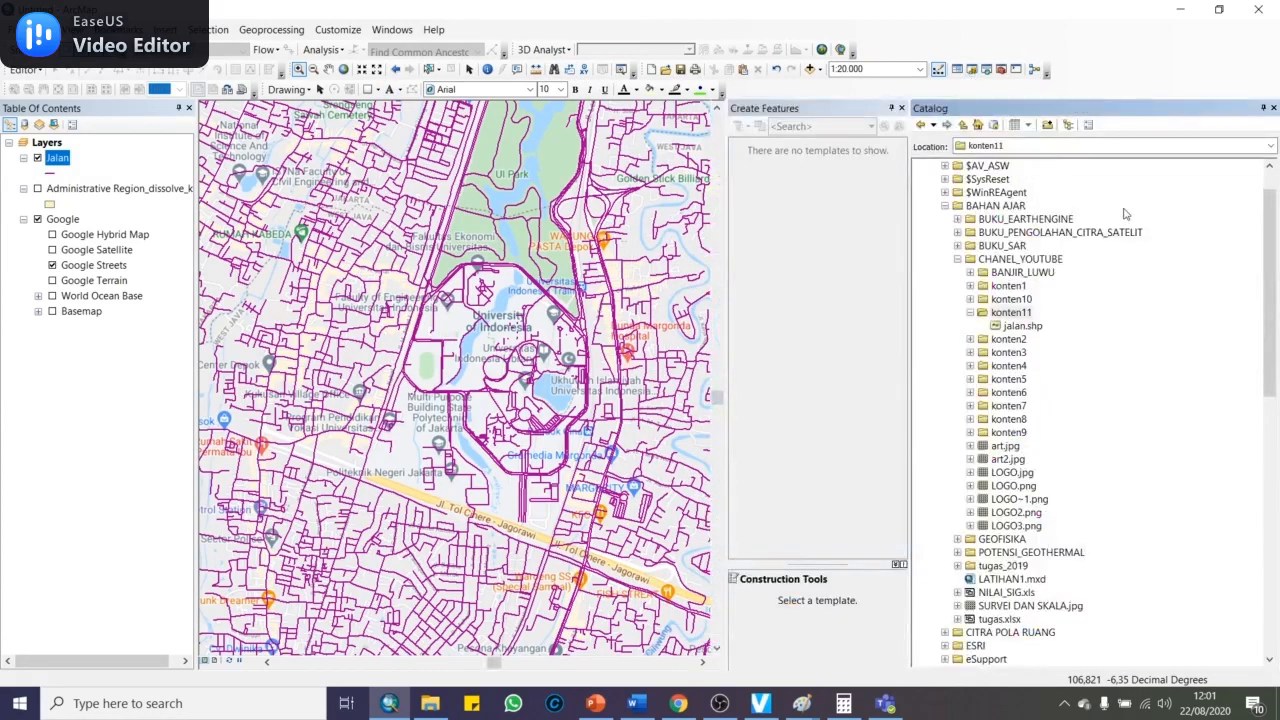
{"action": "left_click", "coordinate": [902, 108]}
{"action": "left_click", "coordinate": [944, 205]}
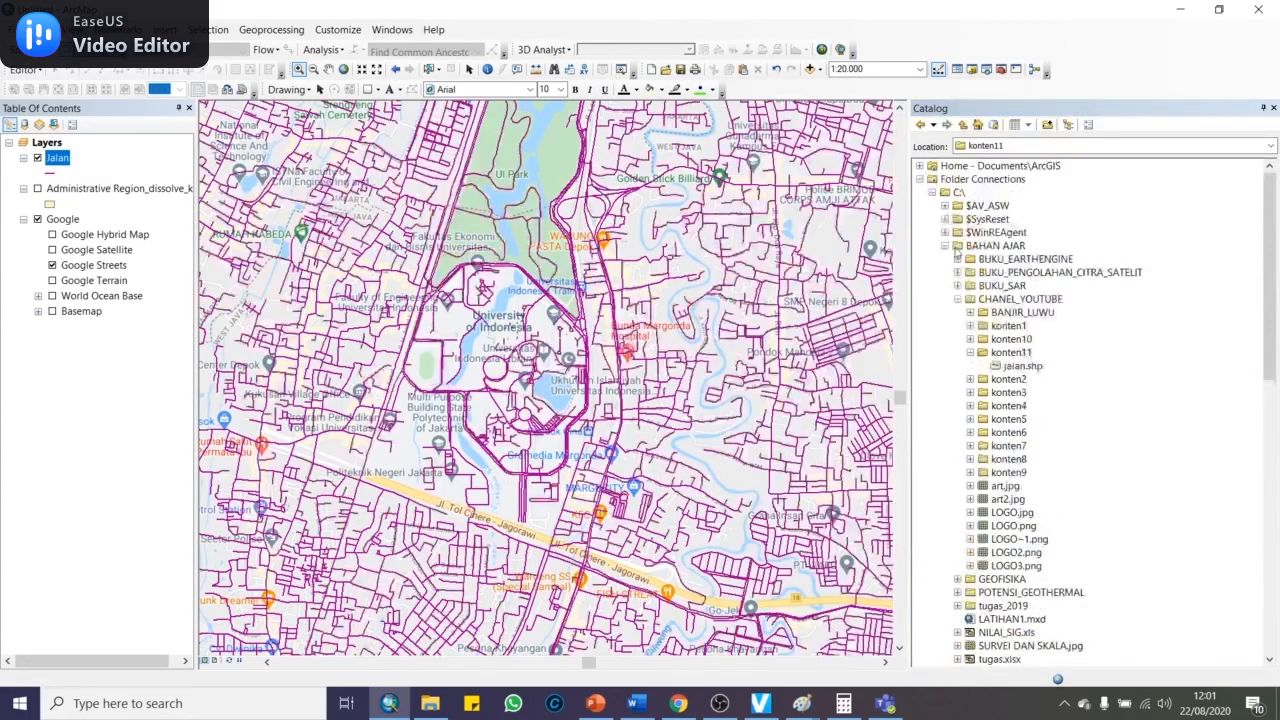
{"action": "left_click", "coordinate": [945, 247]}
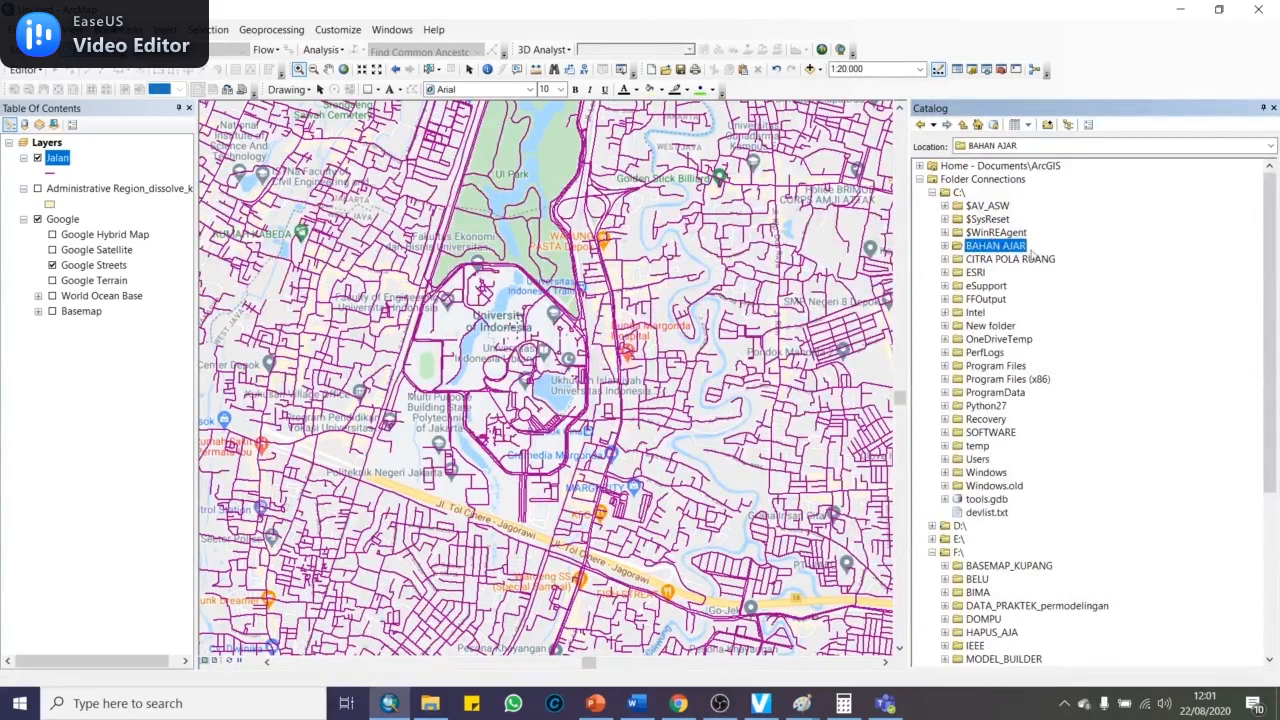
Create a file geodatabase in the konten11 folder under CHANEL_YOUTUBE and name it network
{"action": "right_click", "coordinate": [1021, 354]}
{"action": "mouse_move", "coordinate": [1058, 454]}
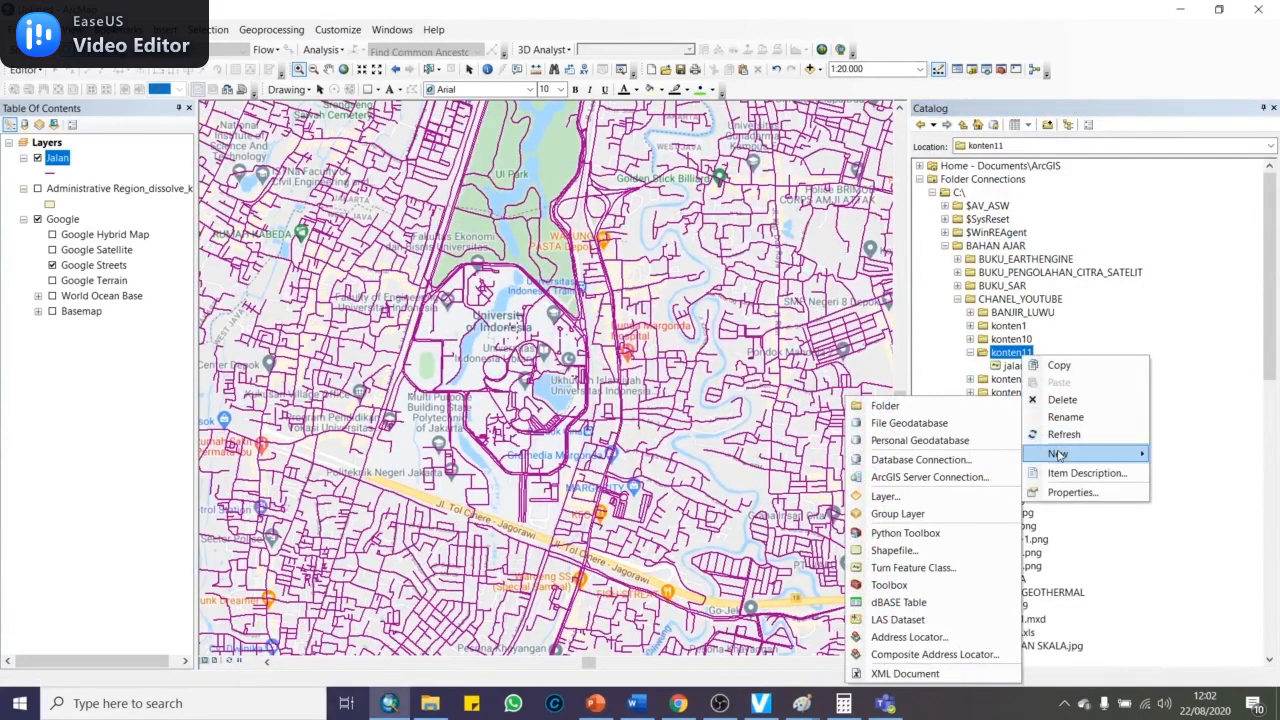
{"action": "left_click", "coordinate": [905, 423]}
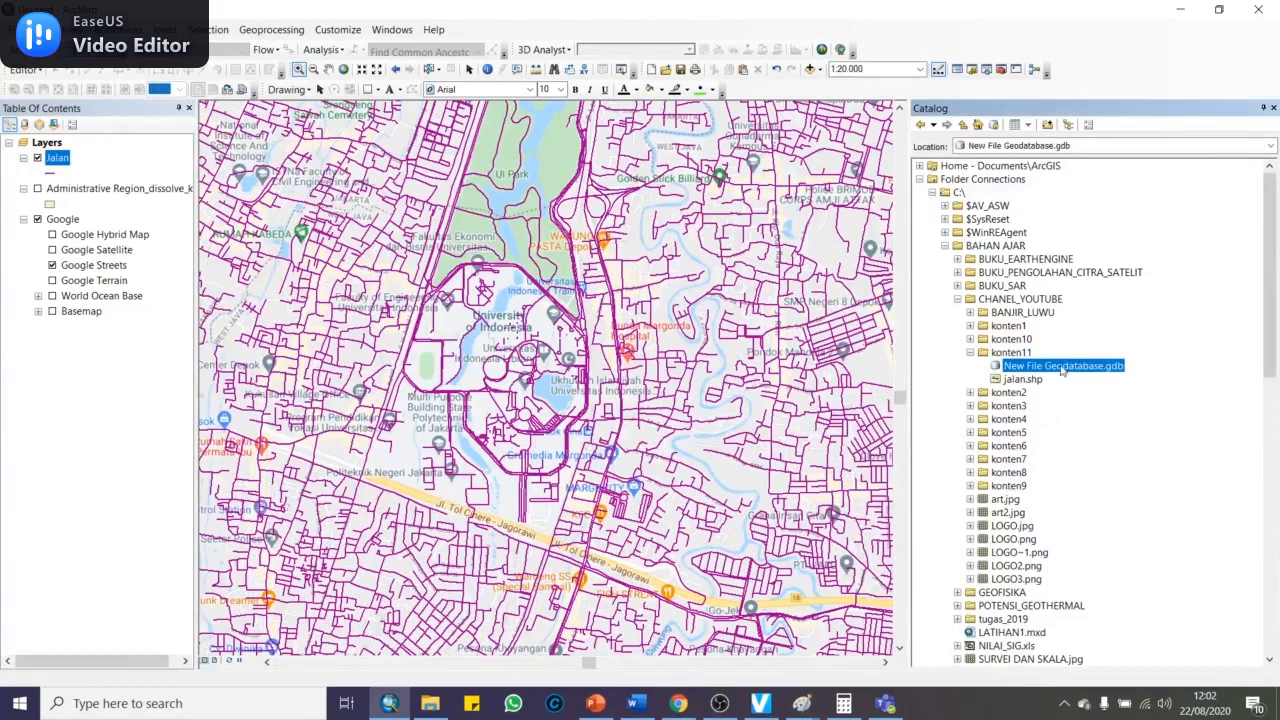
{"action": "key", "text": "Return"}
{"action": "key", "text": "n"}
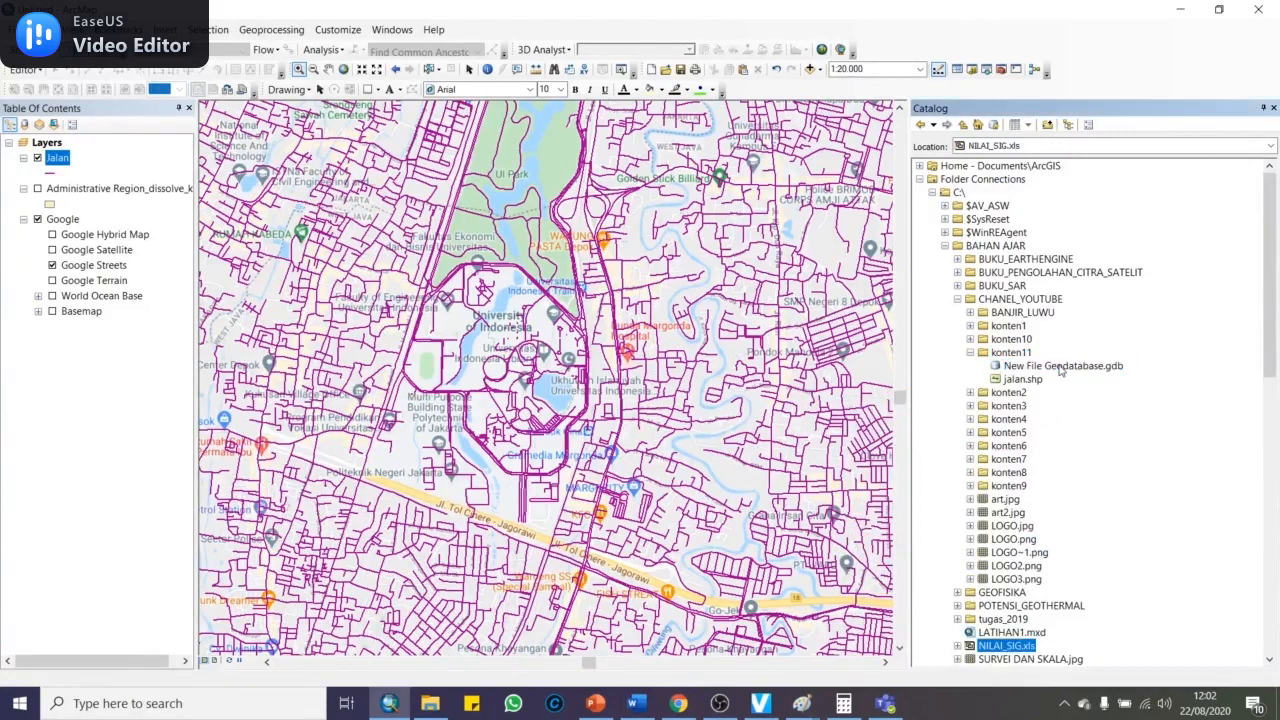
{"action": "right_click", "coordinate": [1060, 366]}
{"action": "left_click", "coordinate": [1097, 434]}
{"action": "type", "text": "network"}
{"action": "key", "text": "Return"}
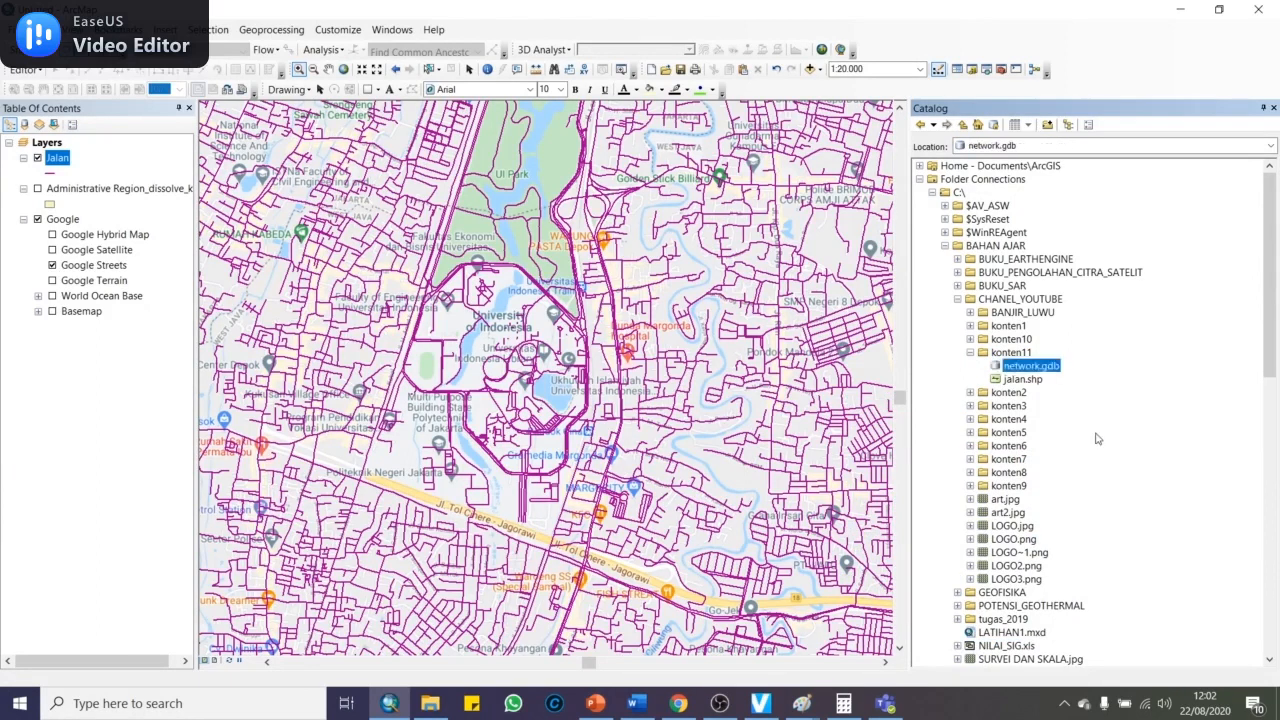
{"action": "right_click", "coordinate": [1064, 369]}
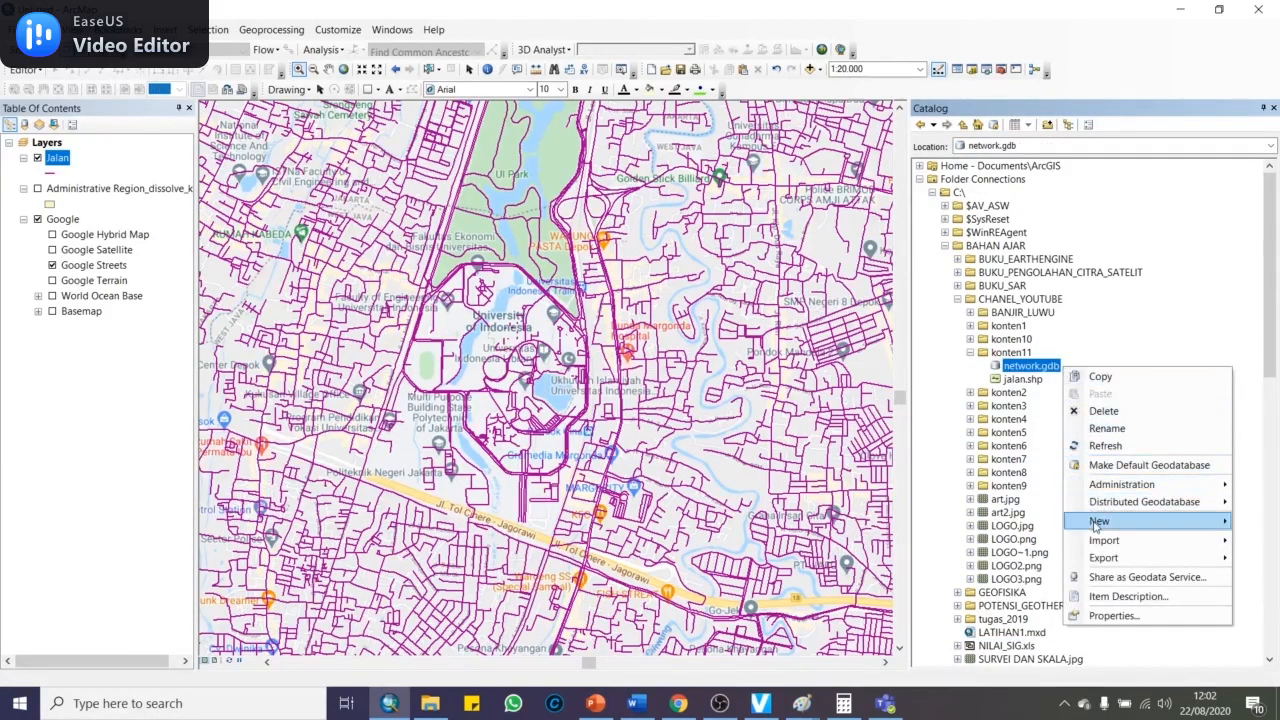
{"action": "mouse_move", "coordinate": [1096, 527]}
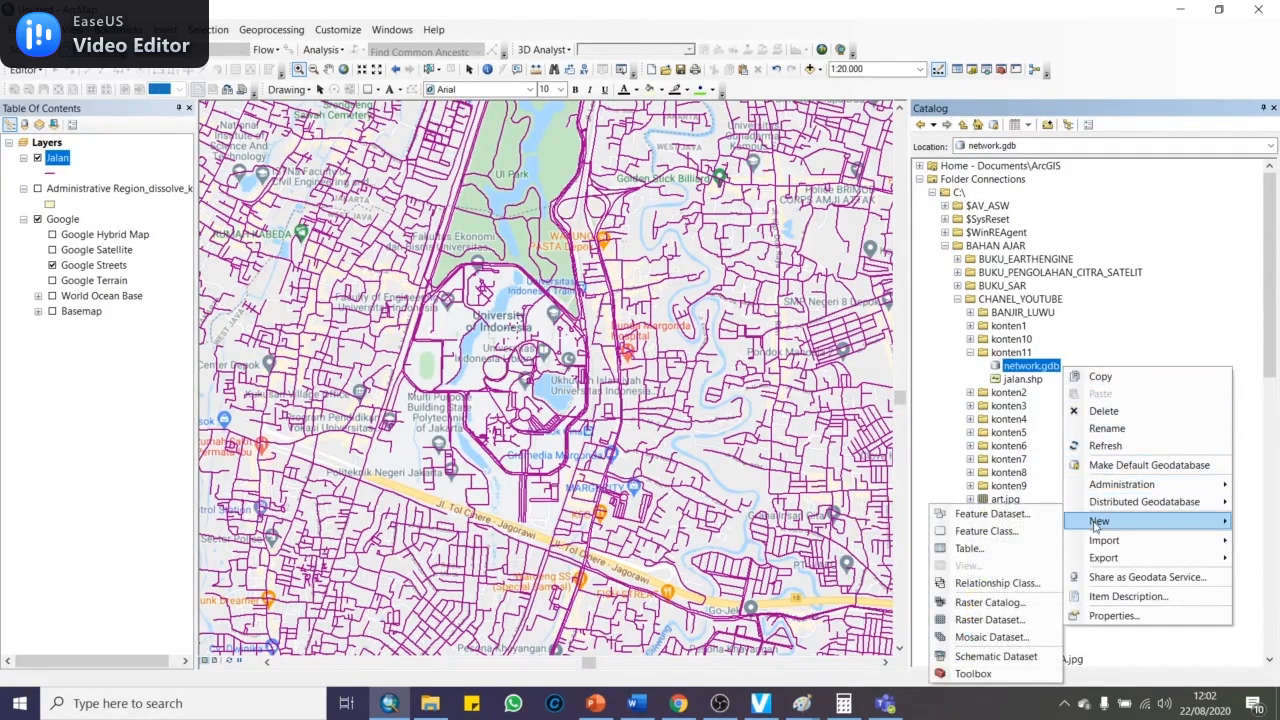
{"action": "left_click", "coordinate": [1005, 537]}
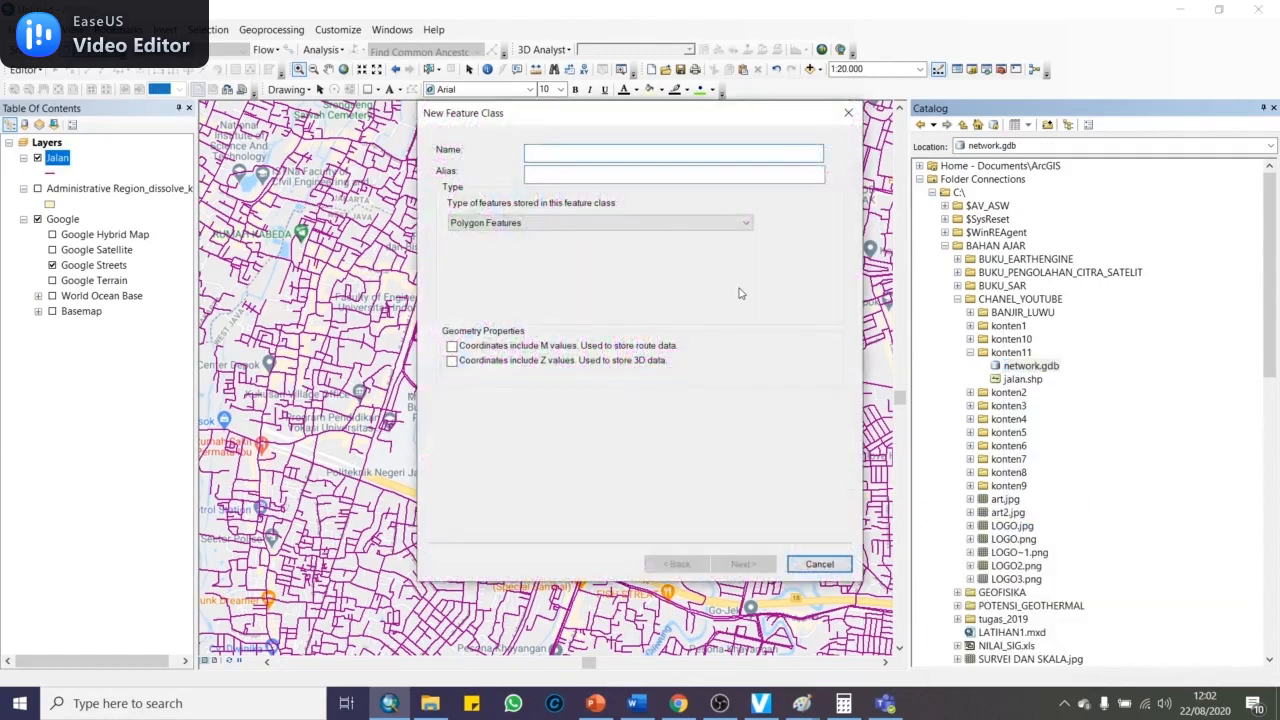
{"action": "type", "text": "jalan"}
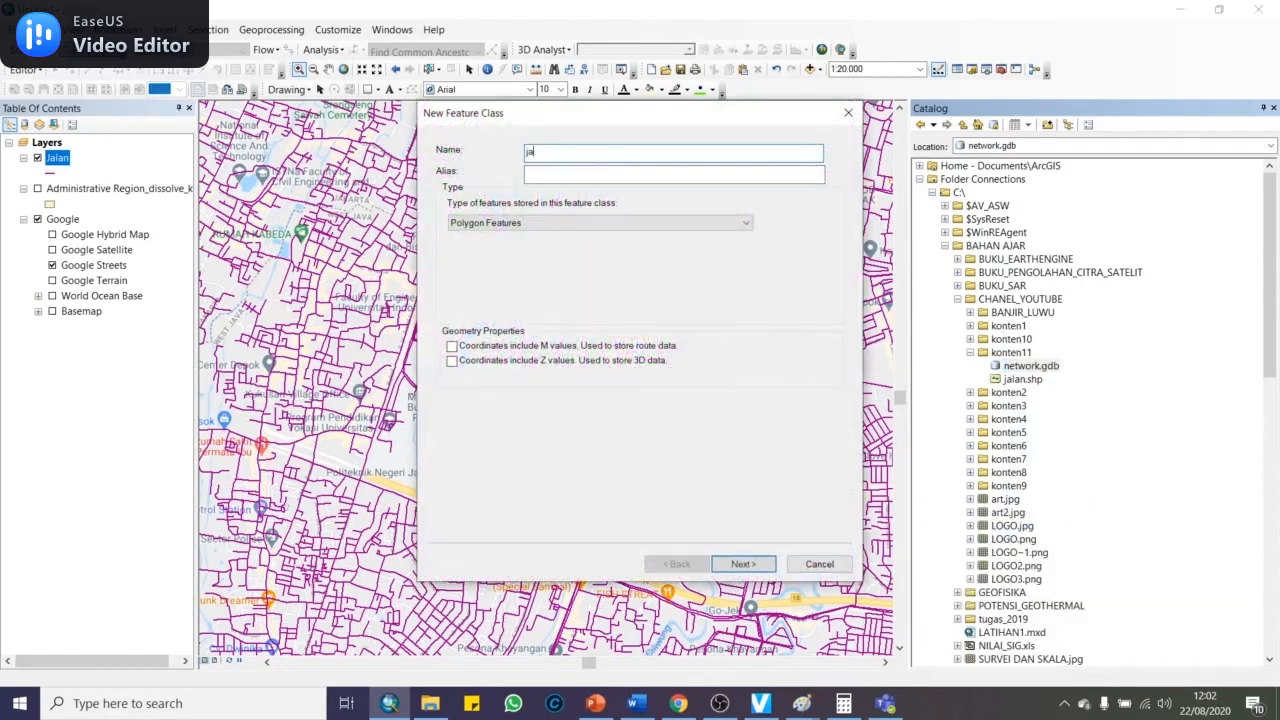
{"action": "key", "text": "BackSpace"}
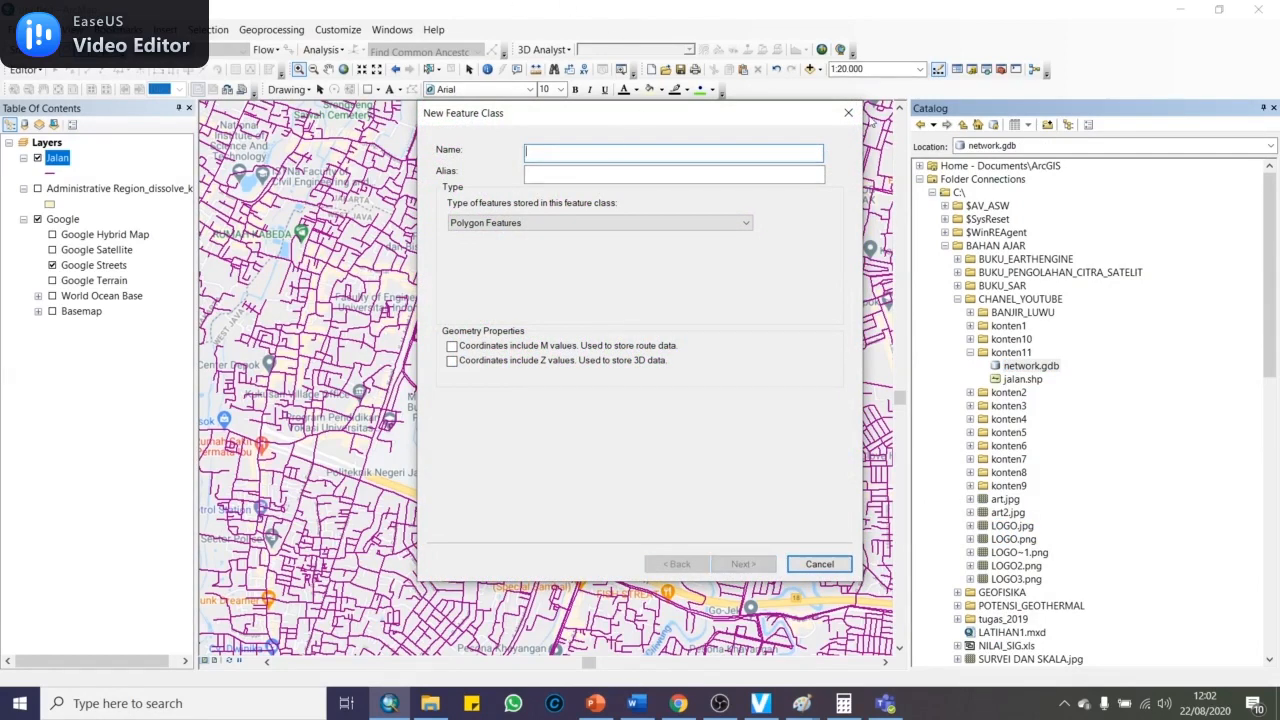
{"action": "left_click", "coordinate": [848, 112]}
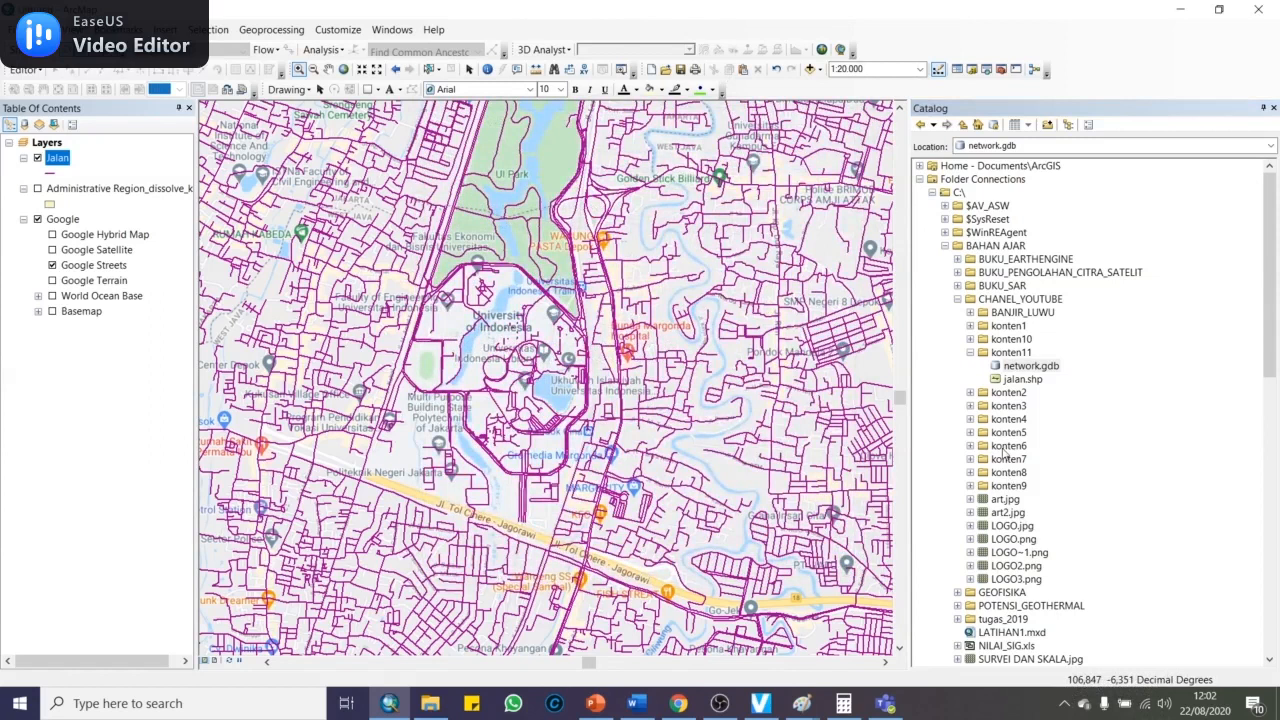
Delete the network.gdb geodatabase from the konten11 folder
{"action": "right_click", "coordinate": [1050, 365]}
{"action": "left_click", "coordinate": [1069, 421]}
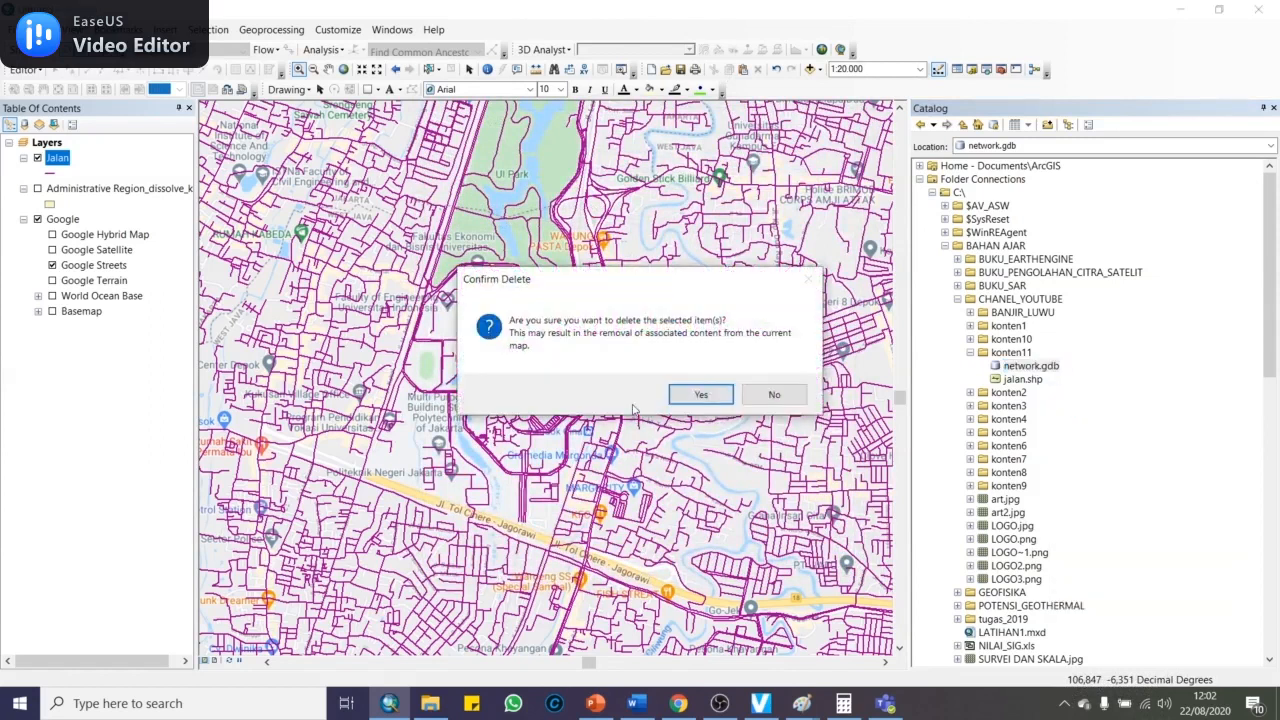
{"action": "left_click", "coordinate": [700, 394]}
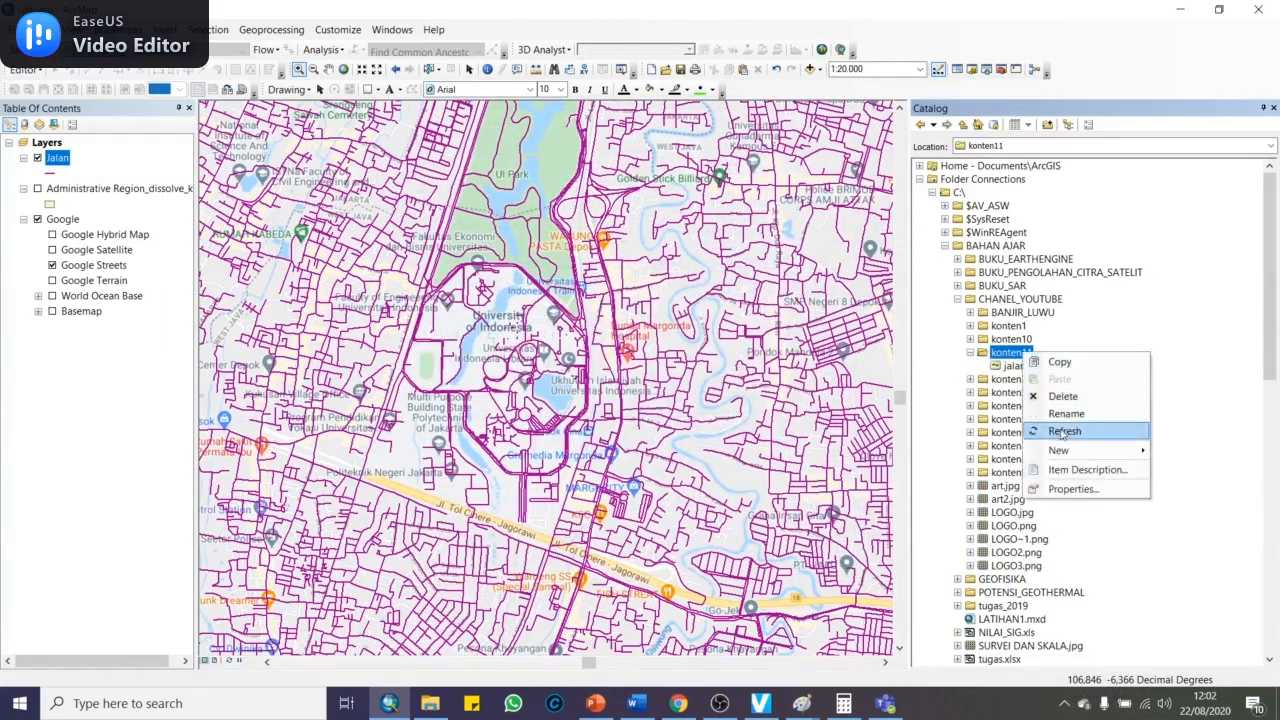
{"action": "left_click", "coordinate": [1219, 335]}
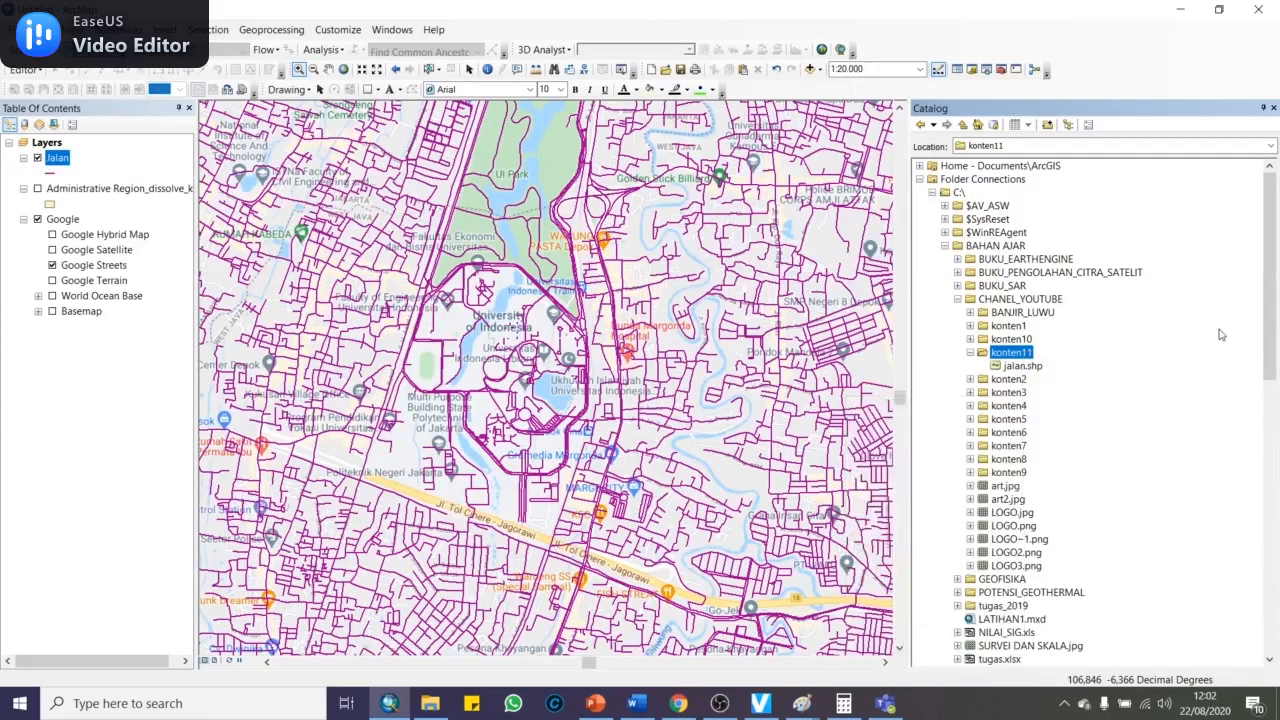
Create a new file geodatabase in the konten11 folder and name it dataset
{"action": "right_click", "coordinate": [1019, 356]}
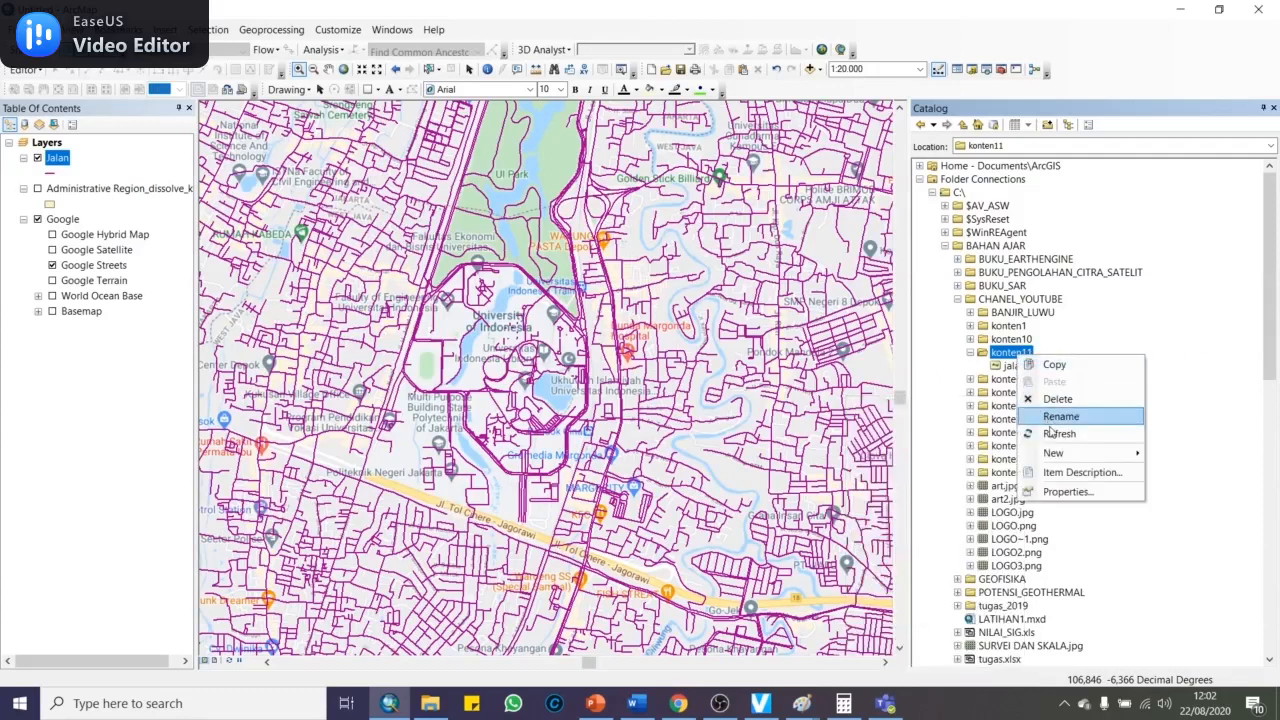
{"action": "mouse_move", "coordinate": [1053, 453]}
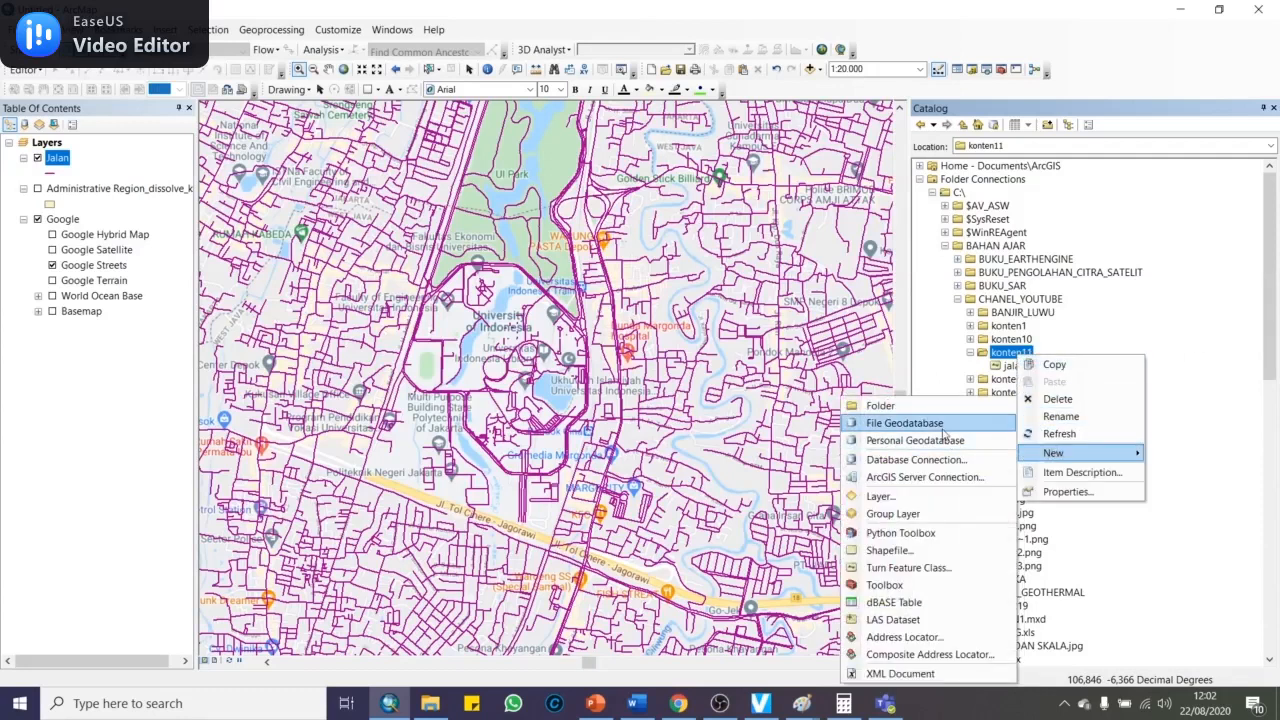
{"action": "left_click", "coordinate": [1005, 421]}
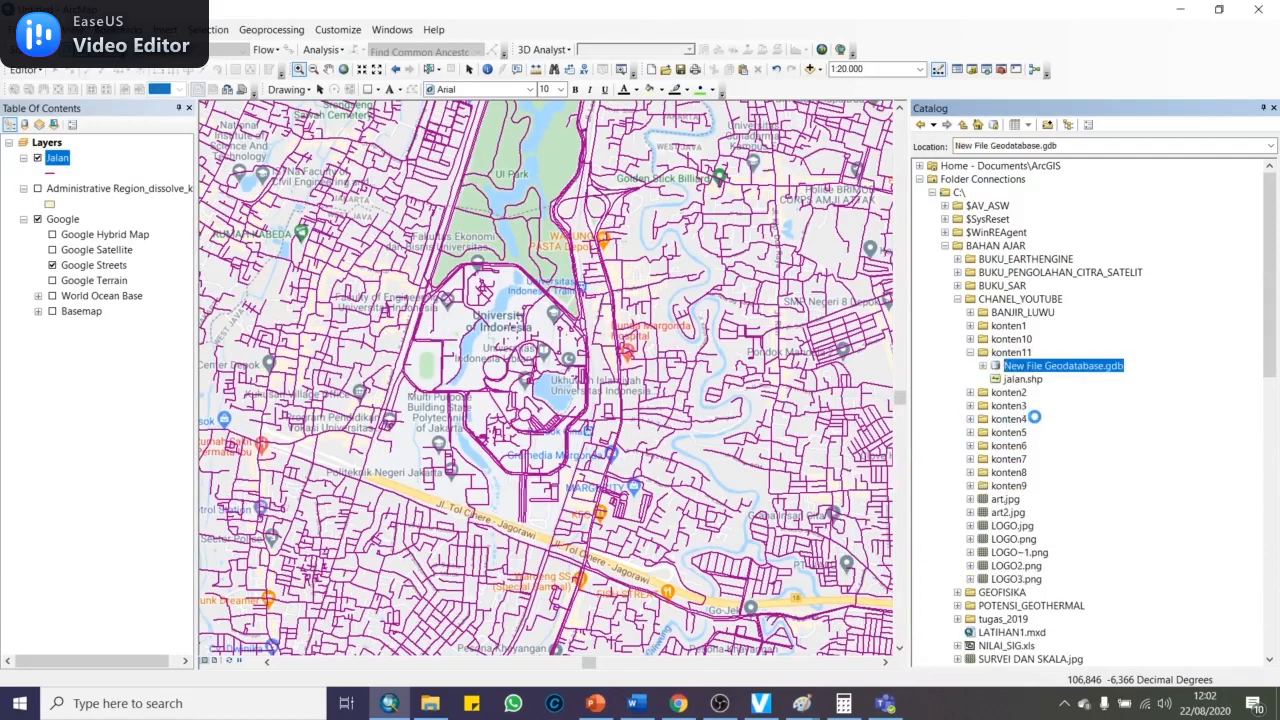
{"action": "right_click", "coordinate": [1060, 368]}
{"action": "left_click", "coordinate": [1106, 426]}
{"action": "type", "text": "dataset"}
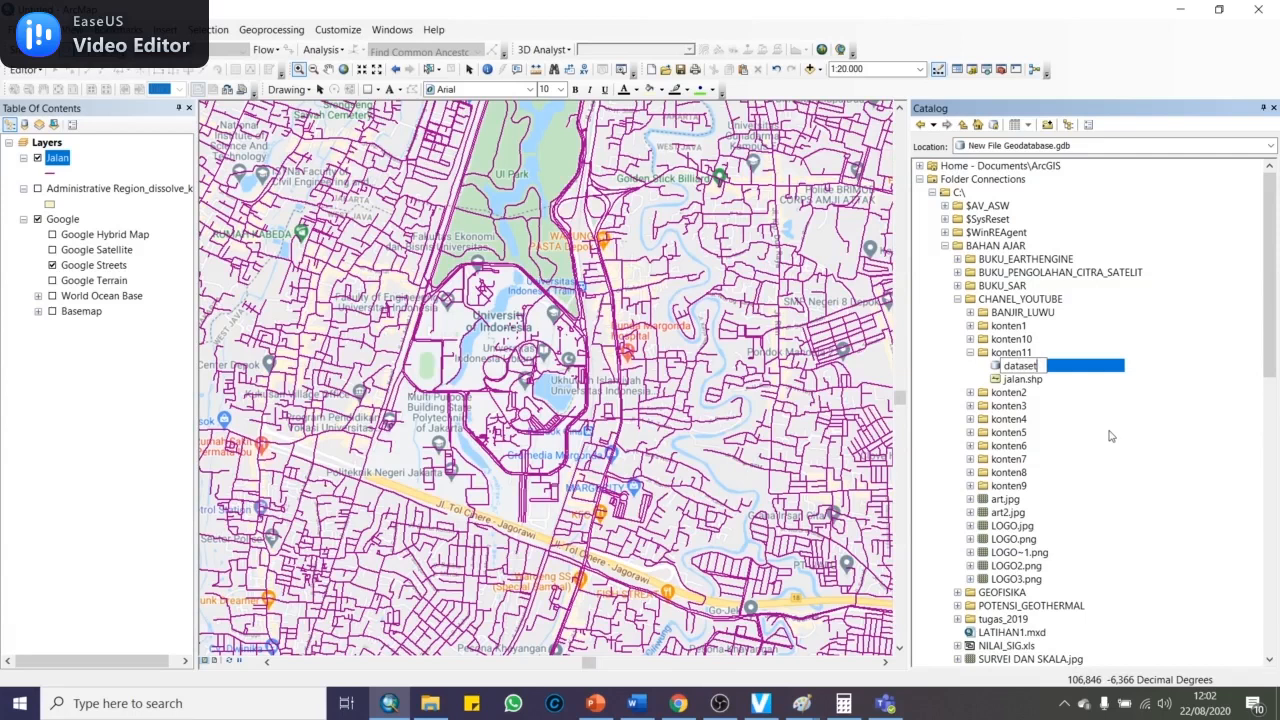
{"action": "key", "text": "Return"}
Start a new feature dataset in dataset.gdb and name it network
{"action": "right_click", "coordinate": [1058, 369]}
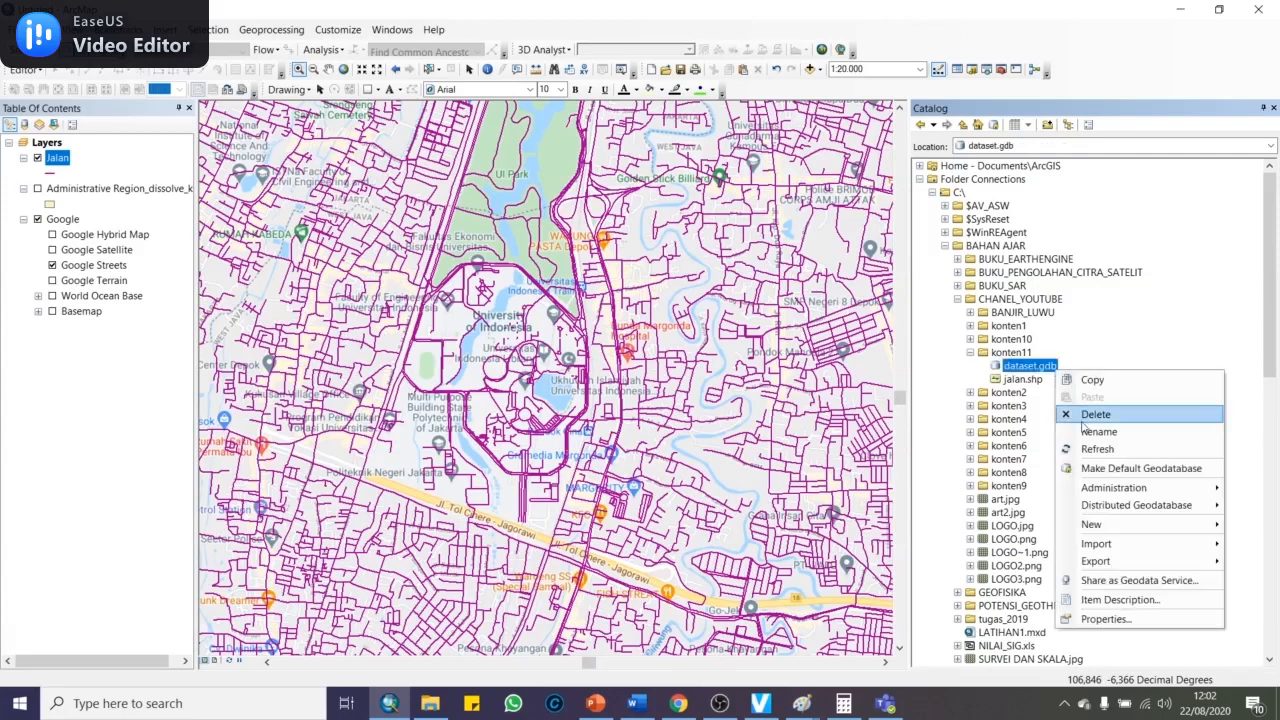
{"action": "mouse_move", "coordinate": [1112, 526]}
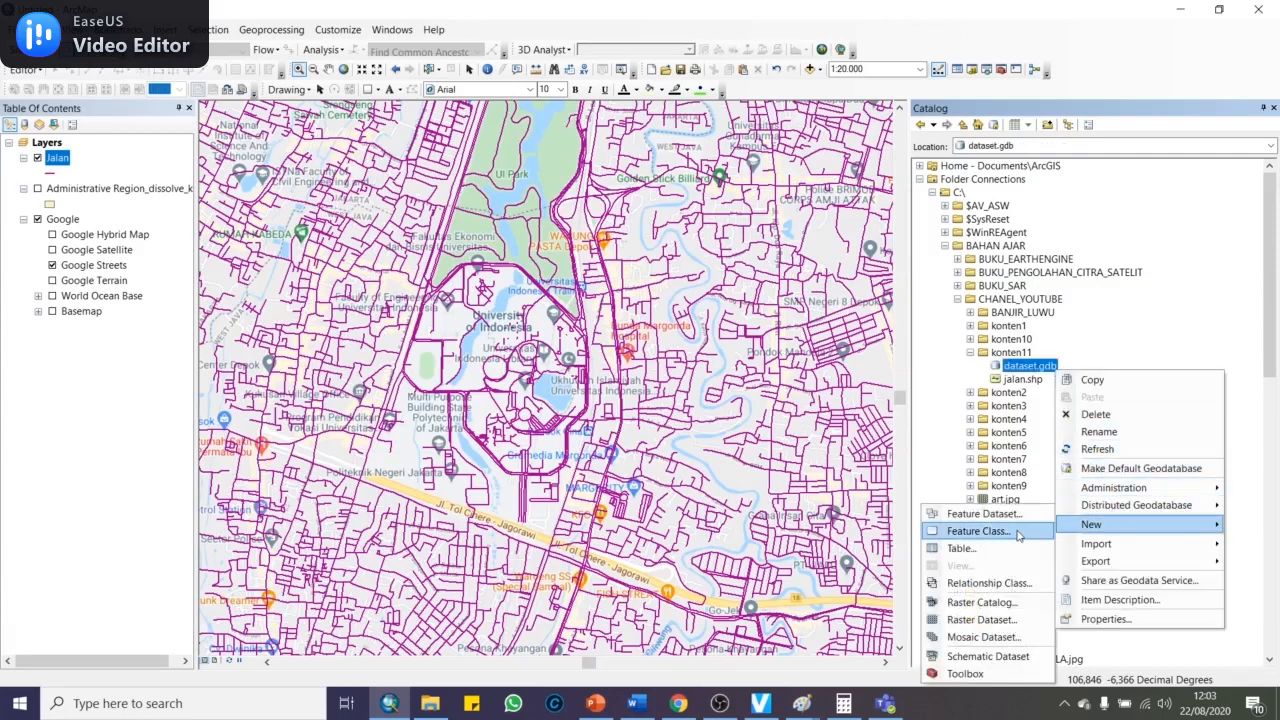
{"action": "left_click", "coordinate": [1040, 514]}
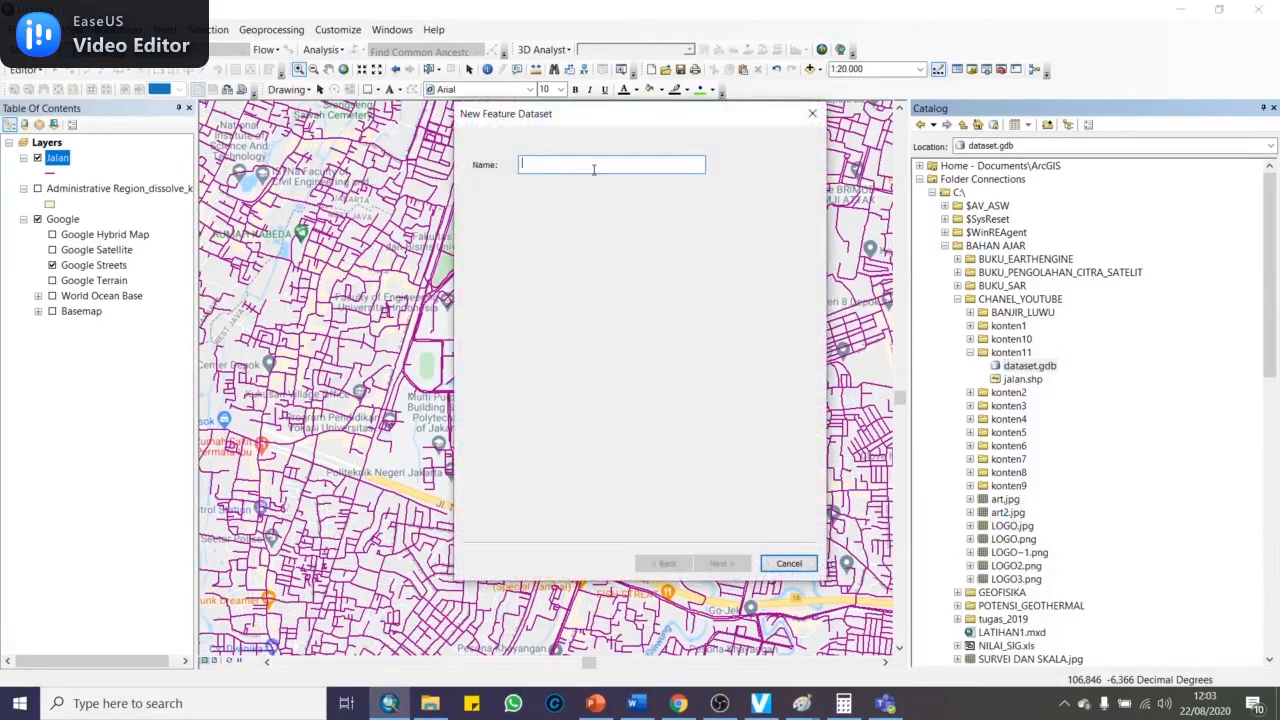
{"action": "type", "text": "network"}
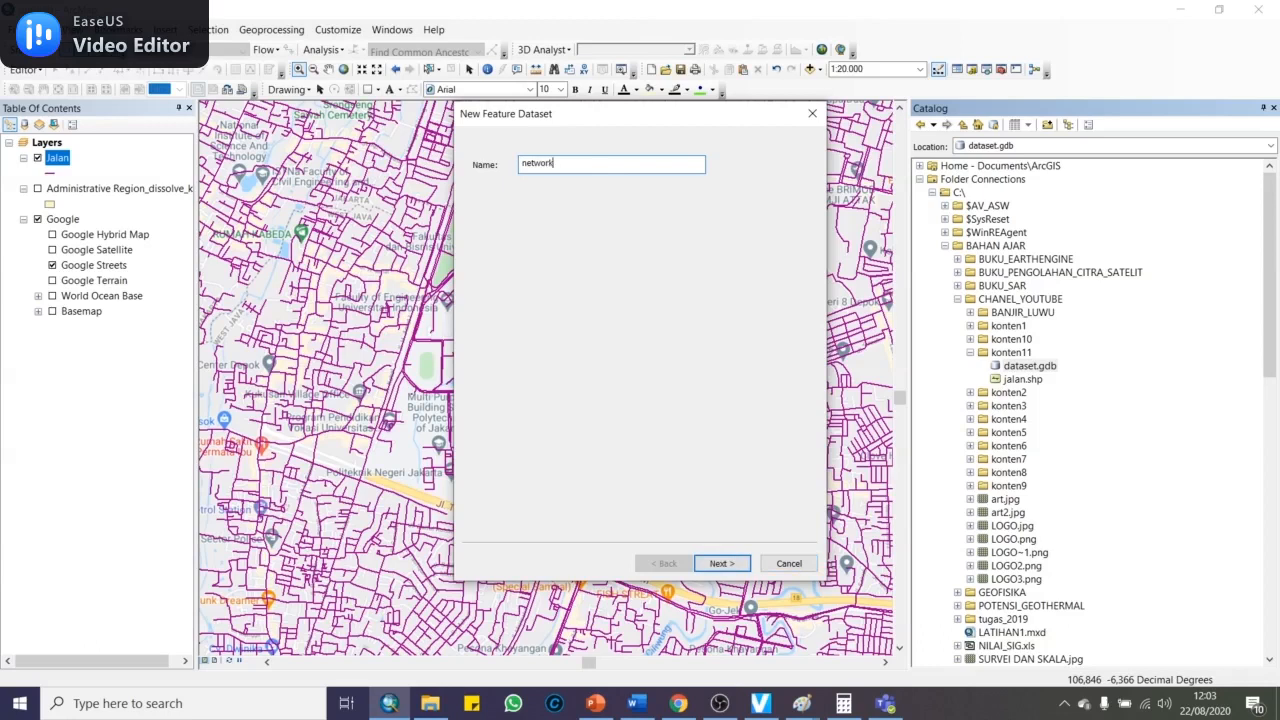
{"action": "key", "text": "Return"}
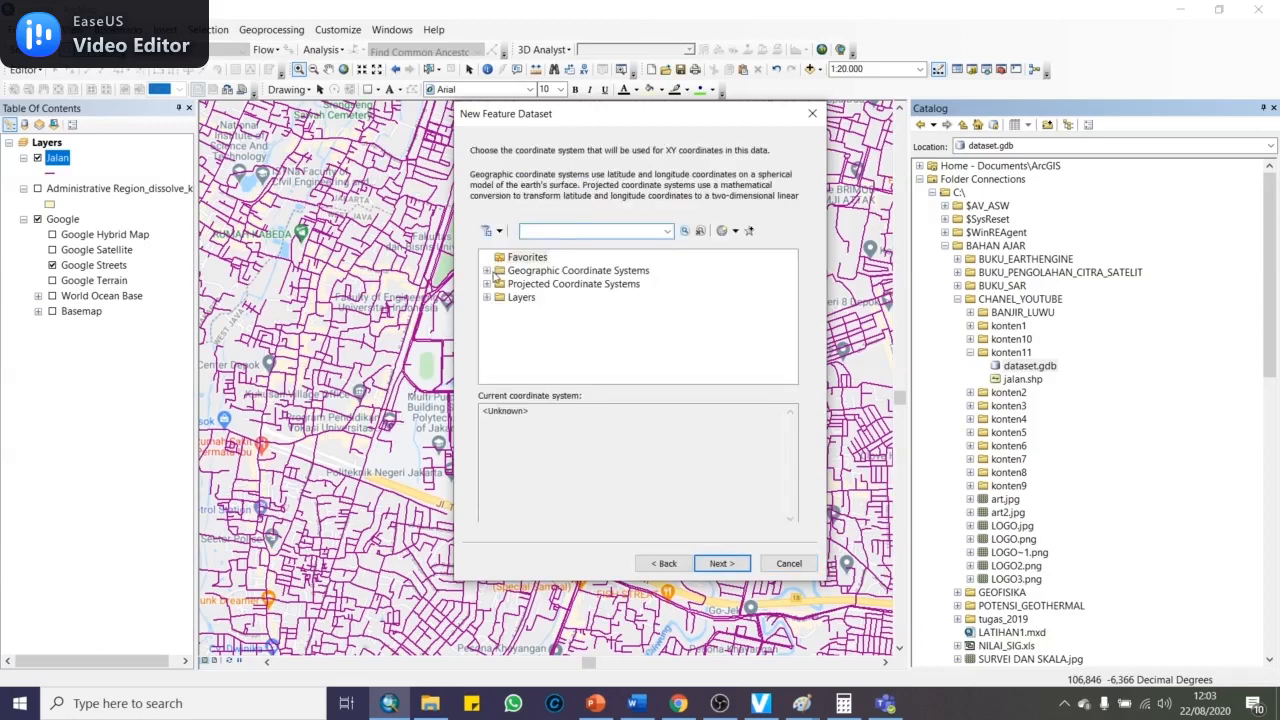
Assign the WGS 1984 geographic coordinate system to the feature dataset and finish creating it with the remaining default settings
{"action": "scroll", "coordinate": [530, 297], "scroll_direction": "down", "scroll_amount": 3}
{"action": "left_click", "coordinate": [500, 350]}
{"action": "scroll", "coordinate": [510, 350], "scroll_direction": "down", "scroll_amount": 4}
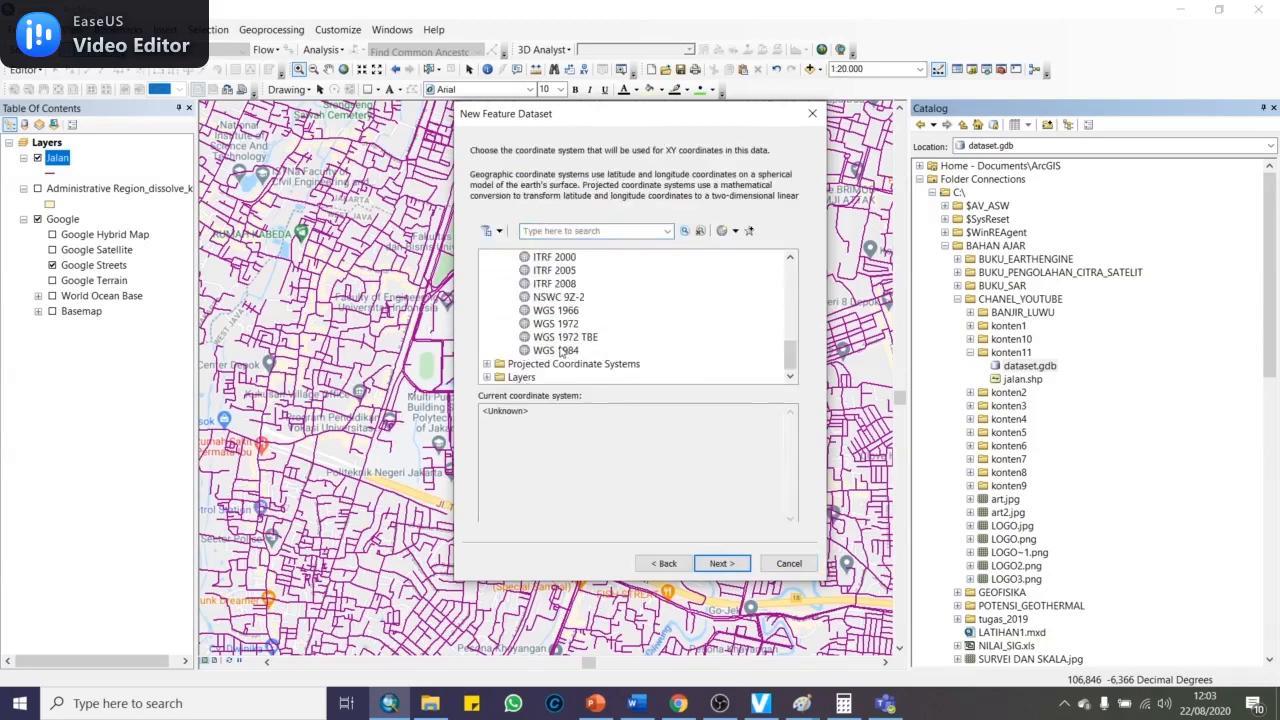
{"action": "left_click", "coordinate": [556, 350]}
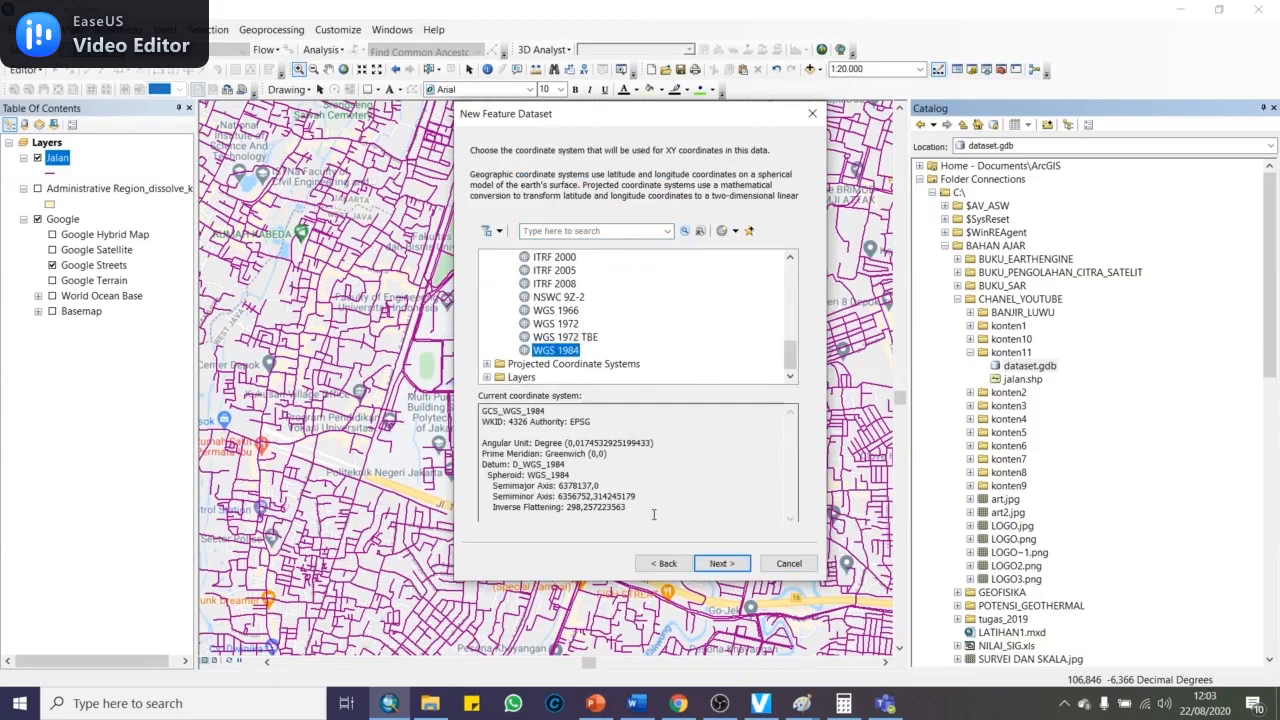
{"action": "left_click", "coordinate": [721, 563]}
{"action": "left_click", "coordinate": [721, 563]}
{"action": "left_click", "coordinate": [721, 563]}
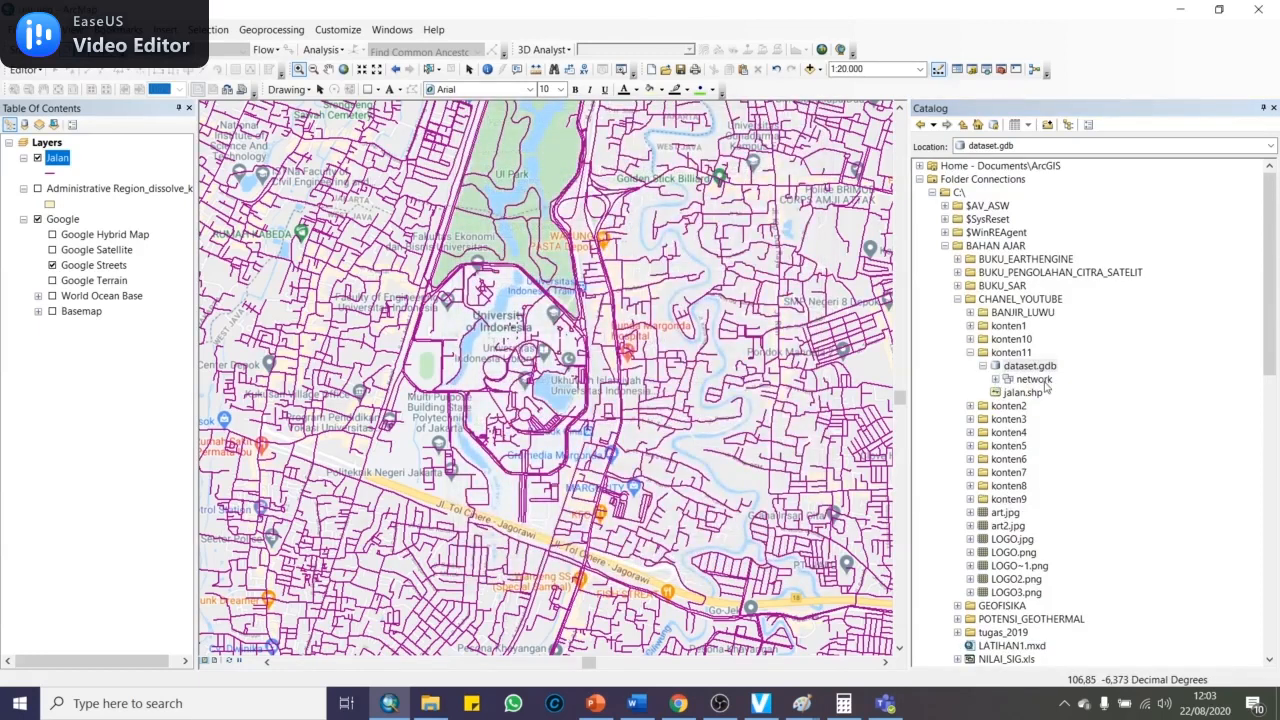
Import the Jalan layer into the network feature dataset as a single feature class named jalan
{"action": "left_click", "coordinate": [1005, 381]}
{"action": "right_click", "coordinate": [1045, 381]}
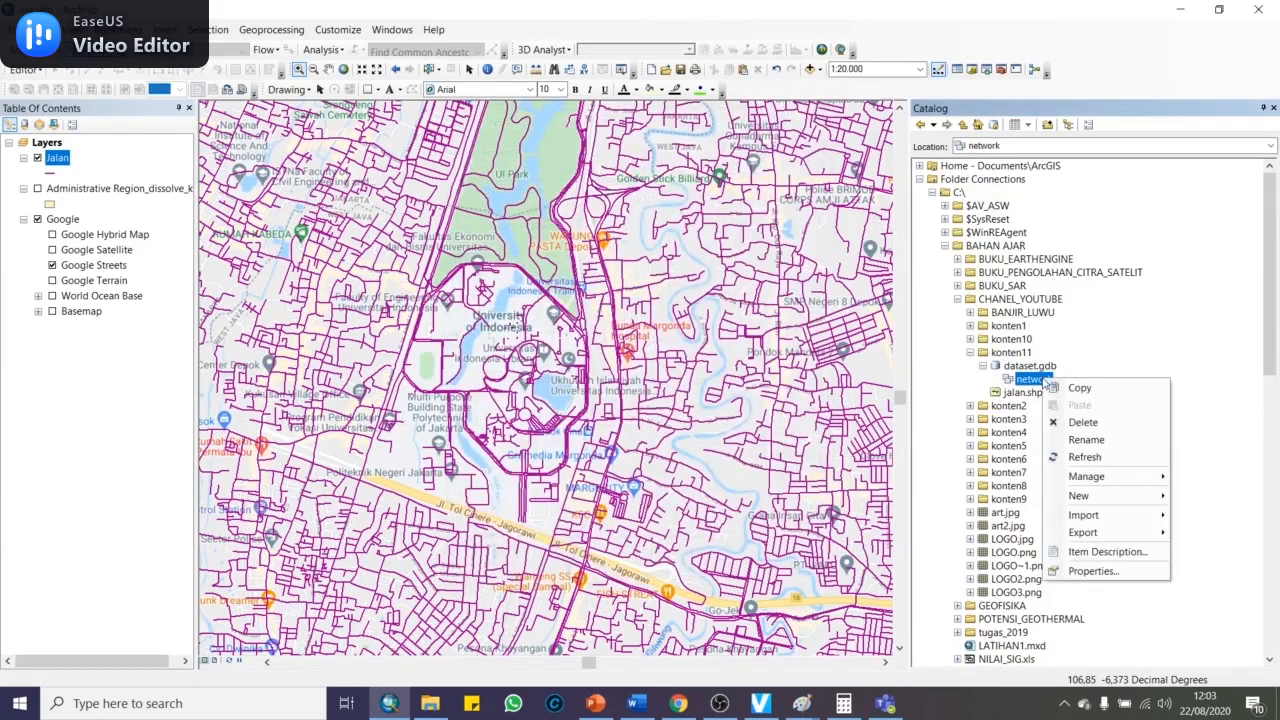
{"action": "mouse_move", "coordinate": [1097, 517]}
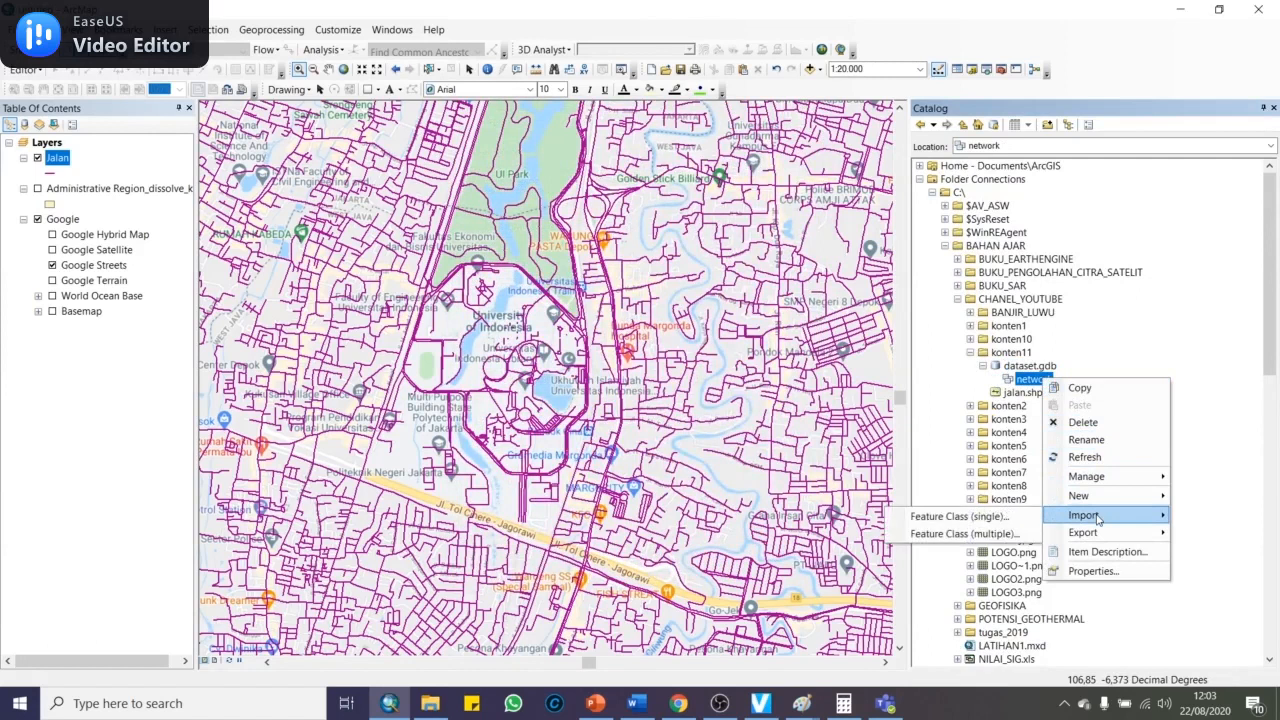
{"action": "left_click", "coordinate": [987, 517]}
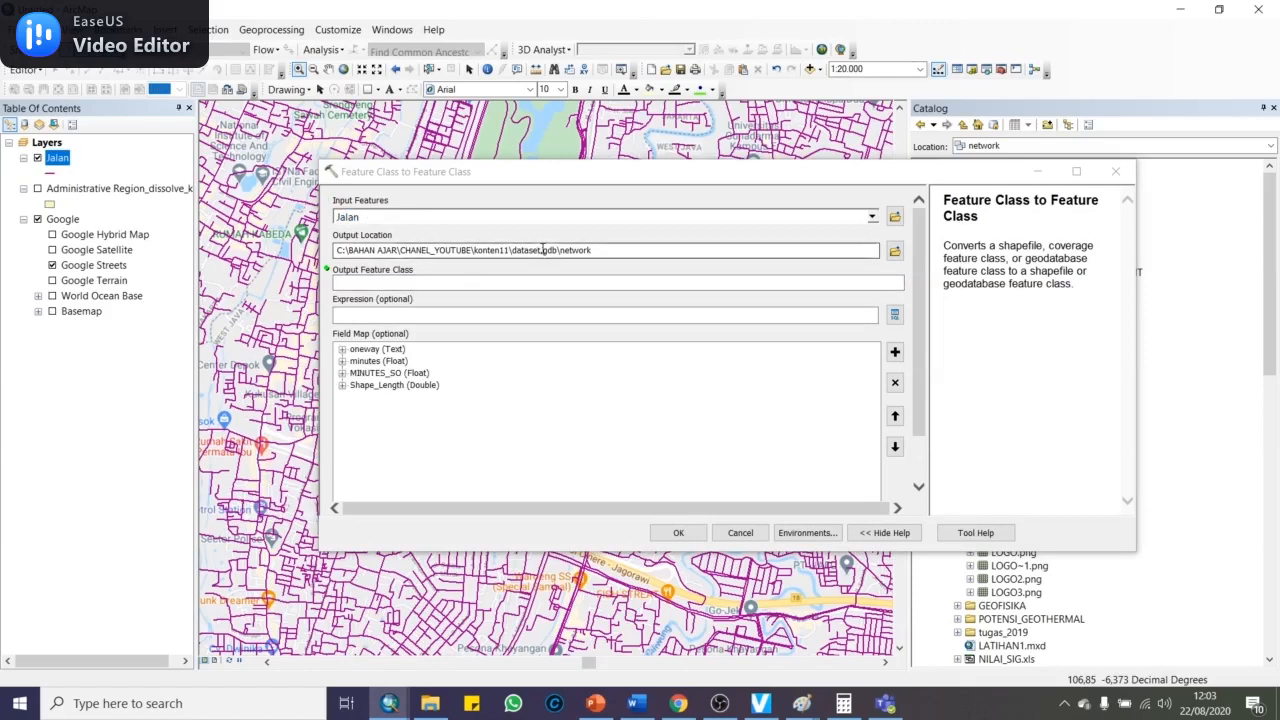
{"action": "double_click", "coordinate": [586, 250]}
{"action": "left_click", "coordinate": [550, 275]}
{"action": "left_click", "coordinate": [546, 282]}
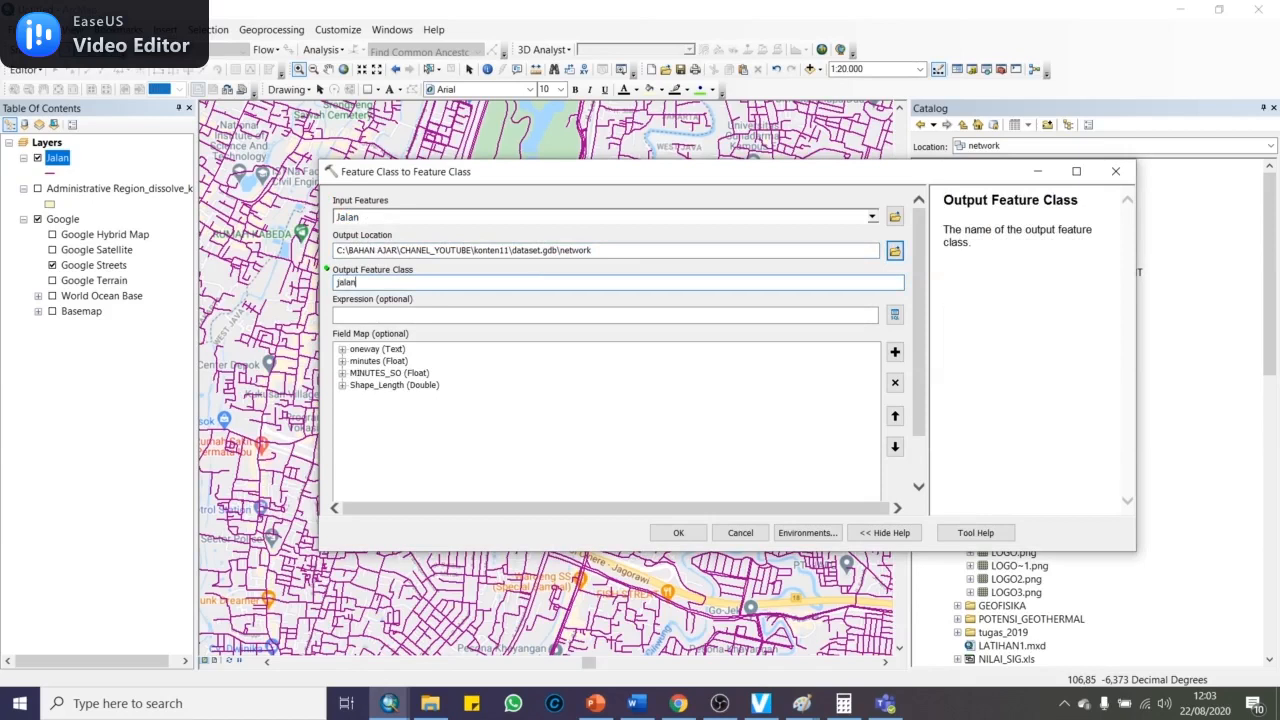
{"action": "left_click", "coordinate": [678, 532]}
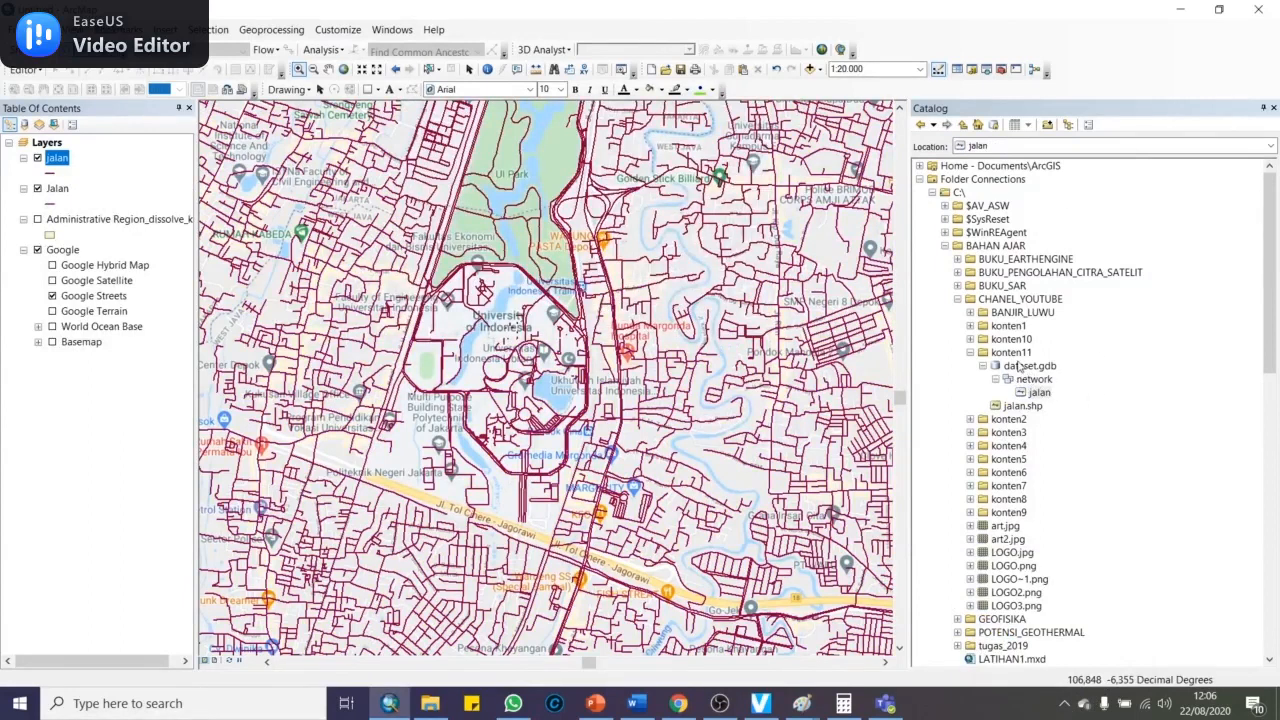
Check the contents and general properties of the network feature dataset, and close its properties
{"action": "left_click", "coordinate": [1040, 395]}
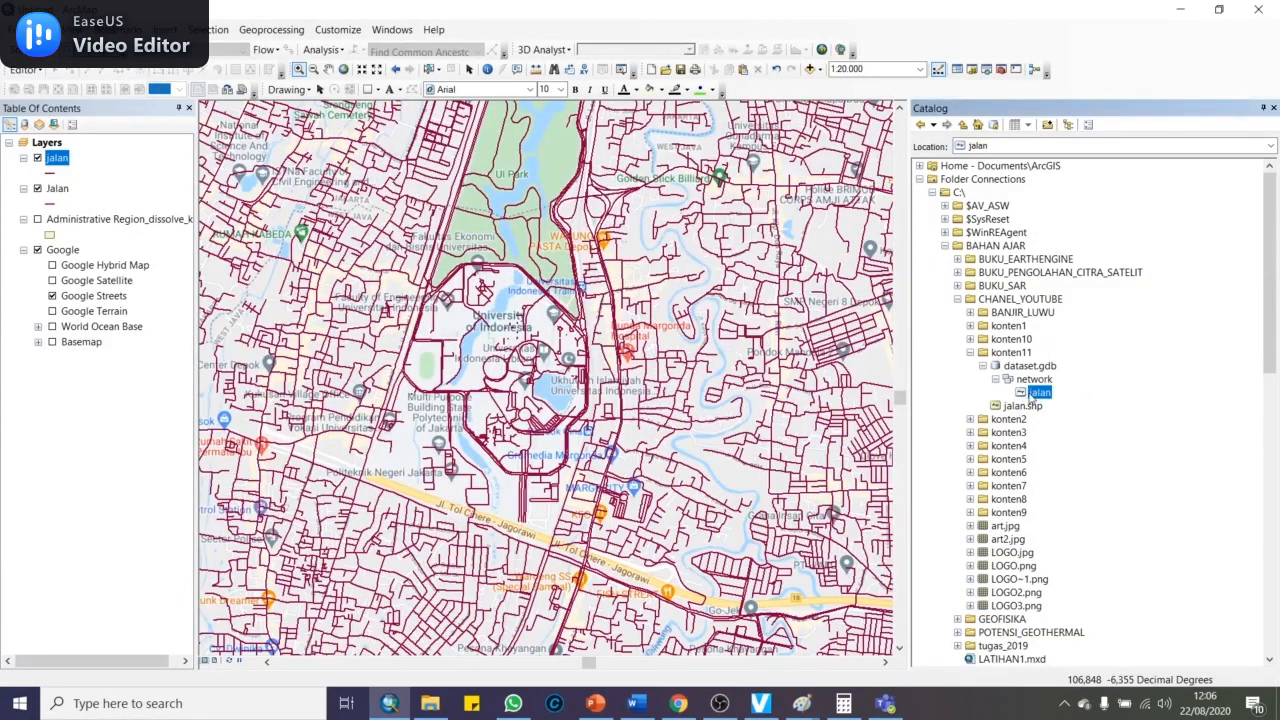
{"action": "right_click", "coordinate": [1043, 382]}
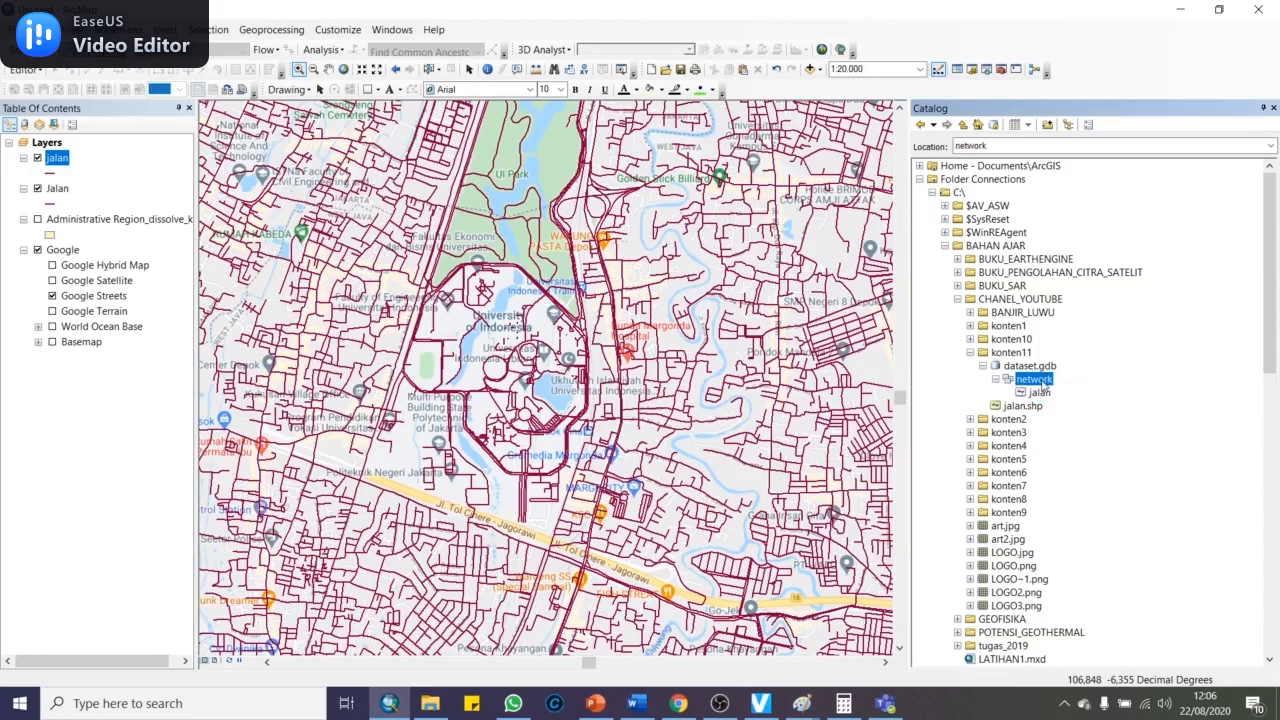
{"action": "left_click", "coordinate": [1085, 442]}
{"action": "right_click", "coordinate": [1036, 380]}
{"action": "left_click", "coordinate": [998, 380]}
{"action": "left_click", "coordinate": [996, 380]}
{"action": "right_click", "coordinate": [1029, 385]}
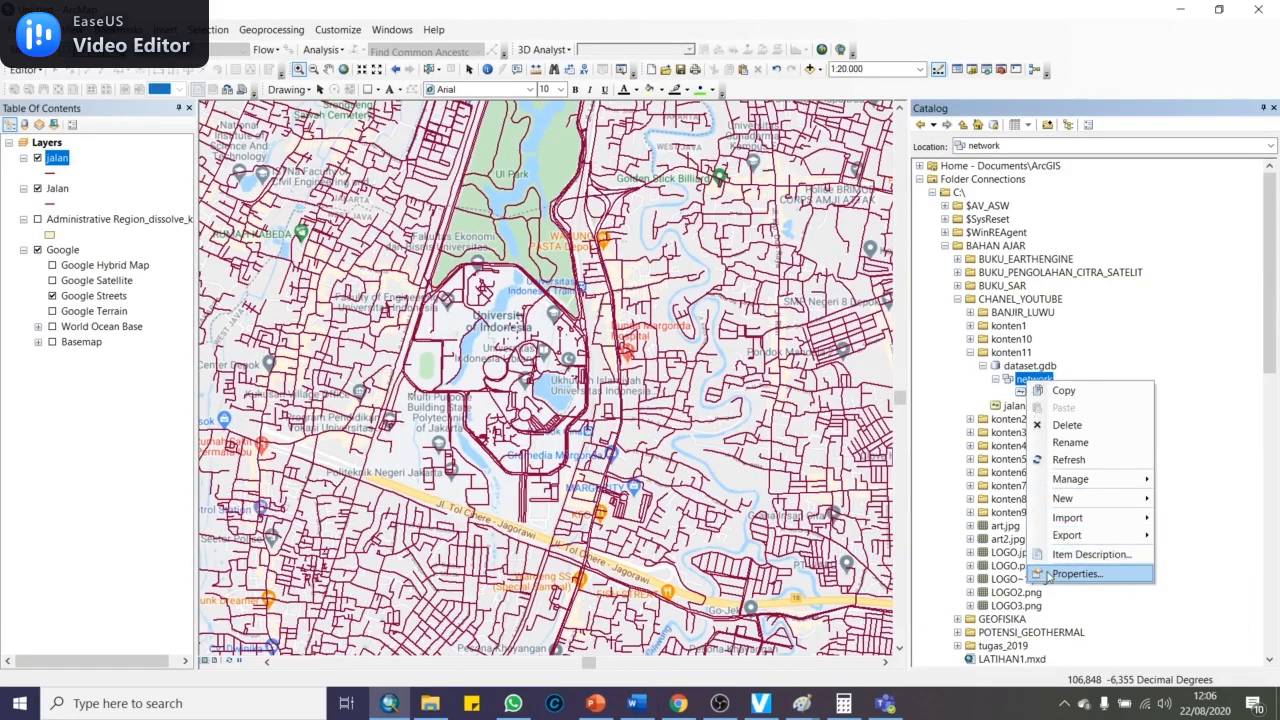
{"action": "left_click", "coordinate": [1077, 573]}
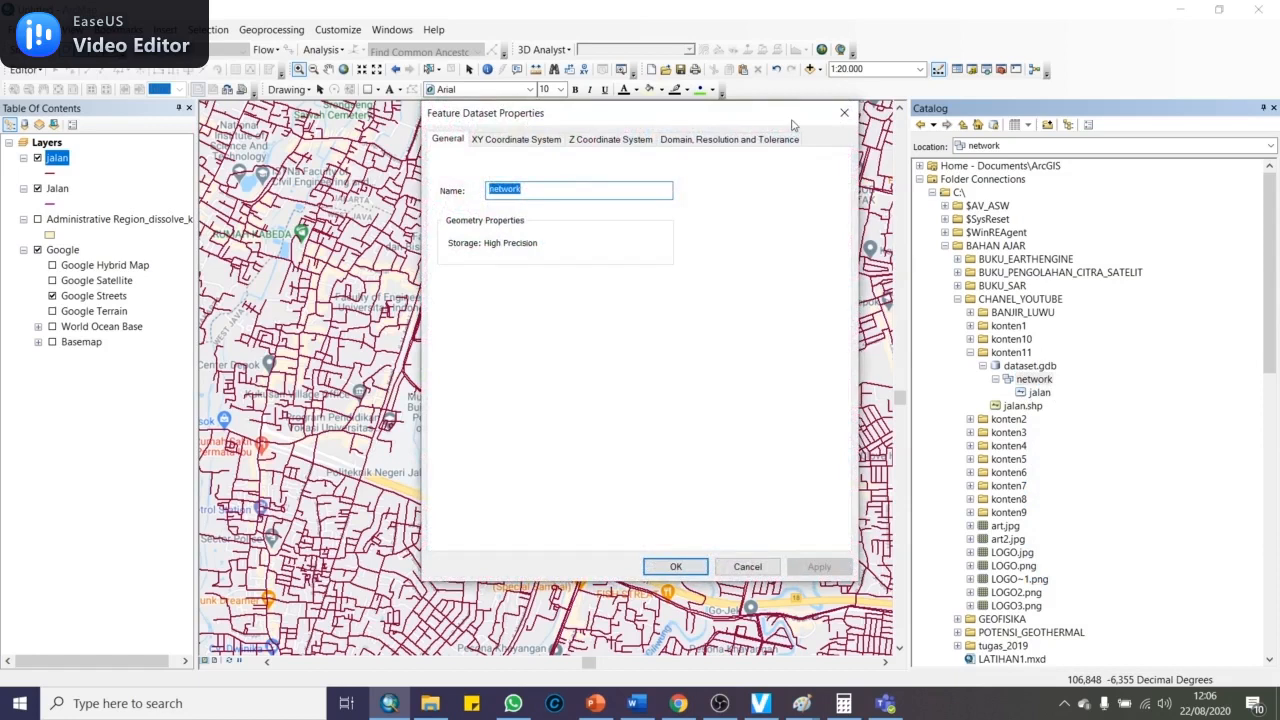
{"action": "left_click", "coordinate": [844, 113]}
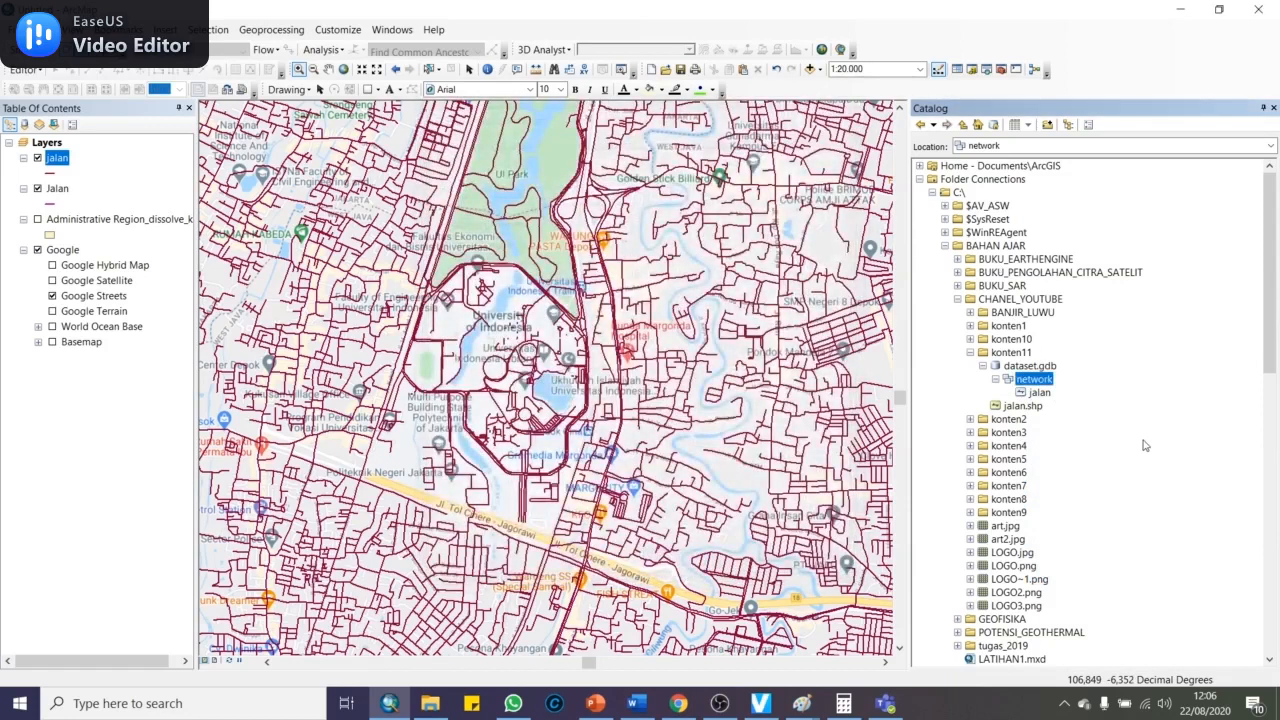
Start a new network dataset in the network feature dataset, keeping the name network_ND, version 10.1 and the default sources
{"action": "left_click", "coordinate": [1042, 396]}
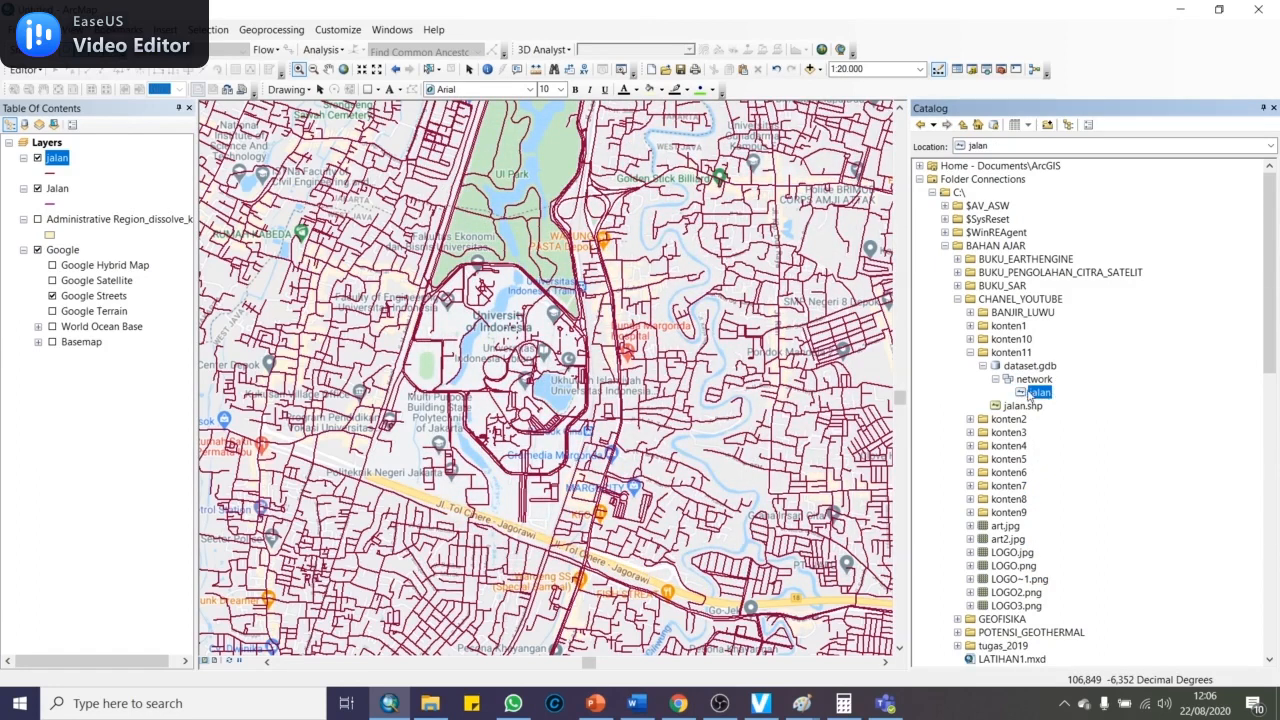
{"action": "left_click", "coordinate": [1032, 382]}
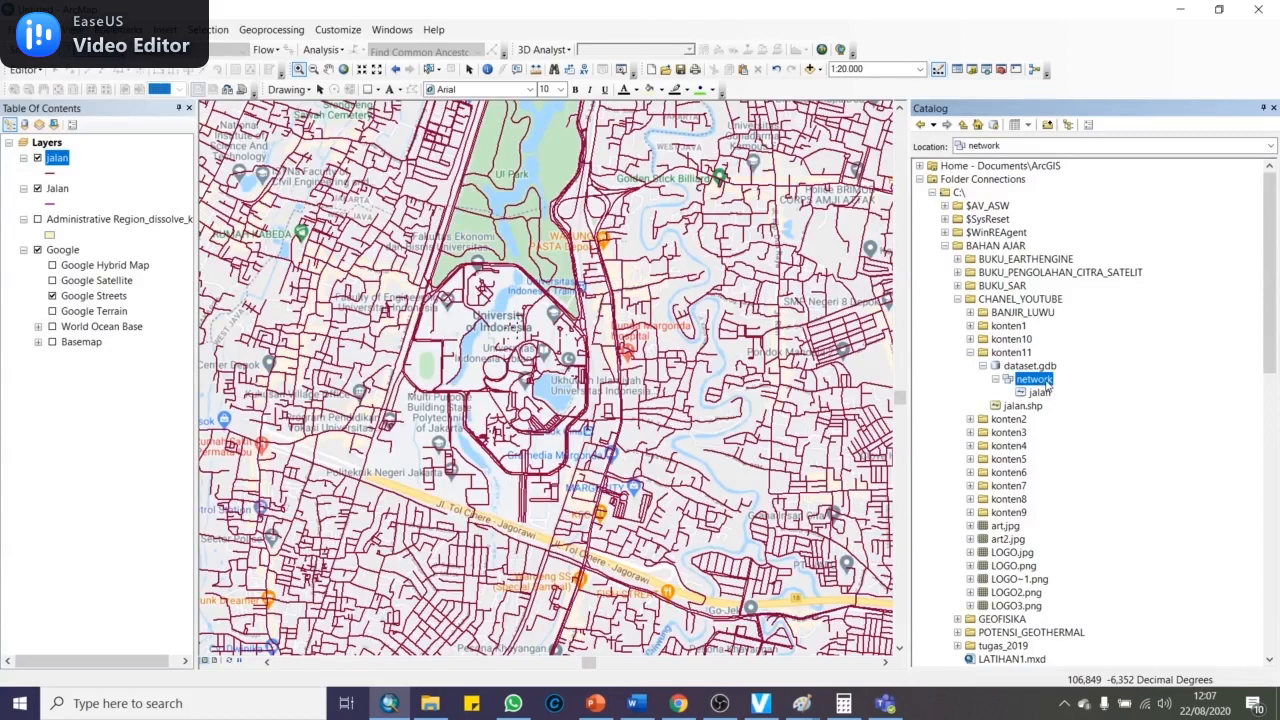
{"action": "right_click", "coordinate": [1048, 386]}
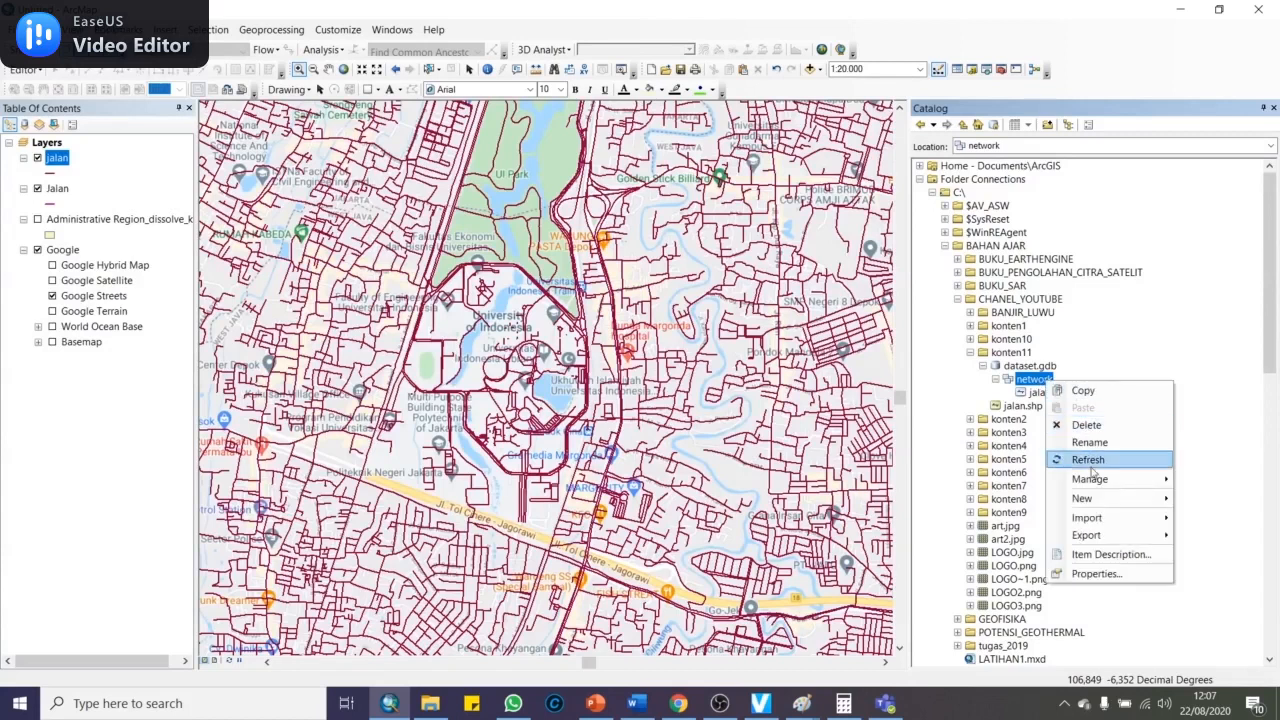
{"action": "mouse_move", "coordinate": [1094, 502]}
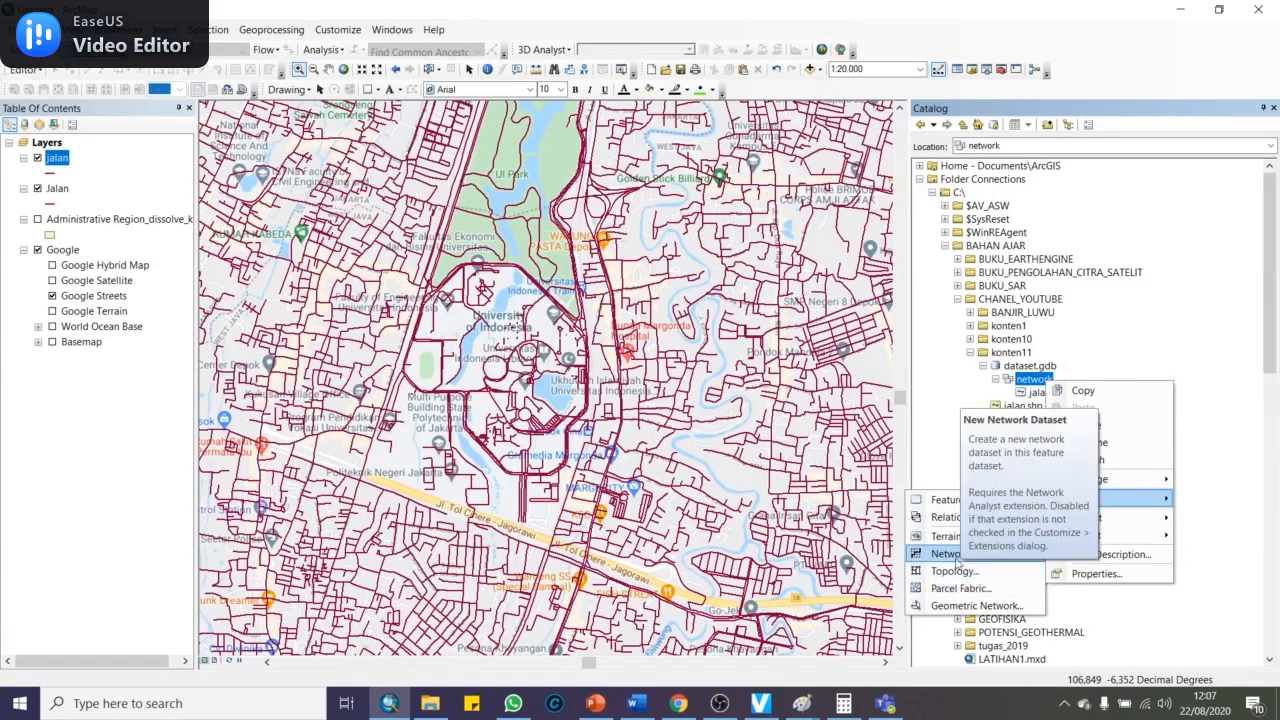
{"action": "left_click", "coordinate": [966, 556]}
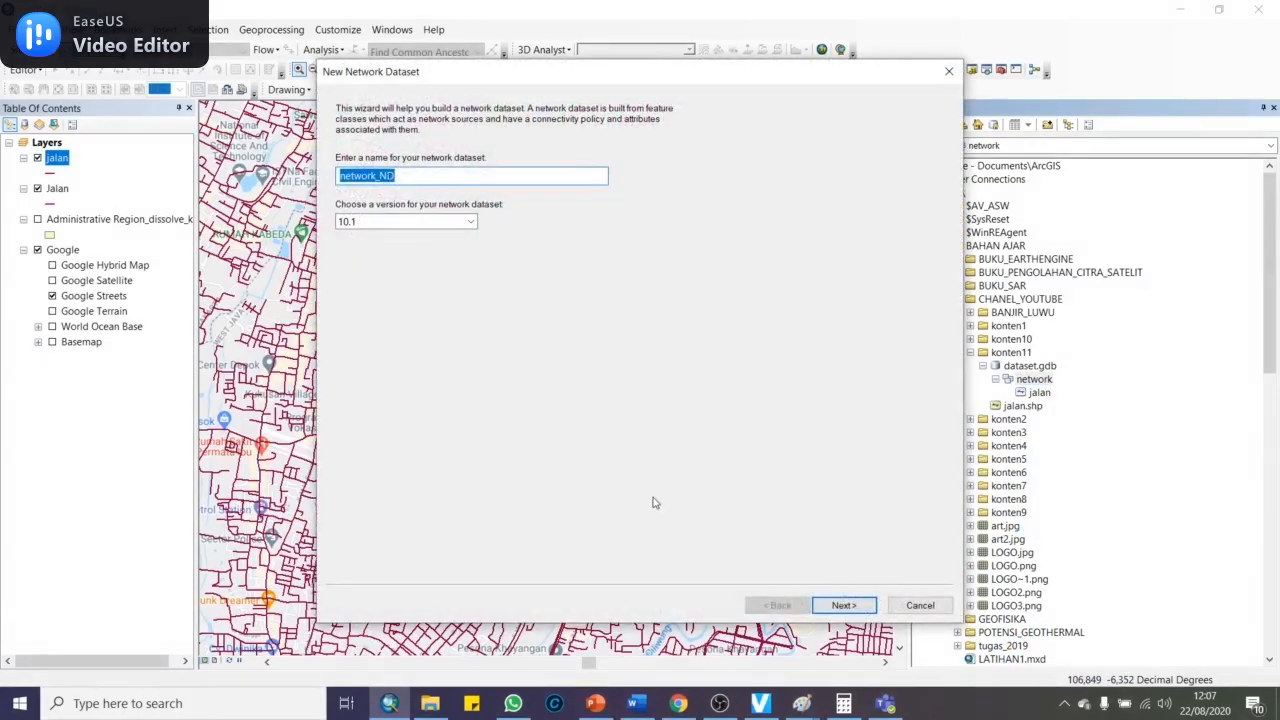
{"action": "left_click", "coordinate": [836, 608]}
{"action": "left_click", "coordinate": [836, 606]}
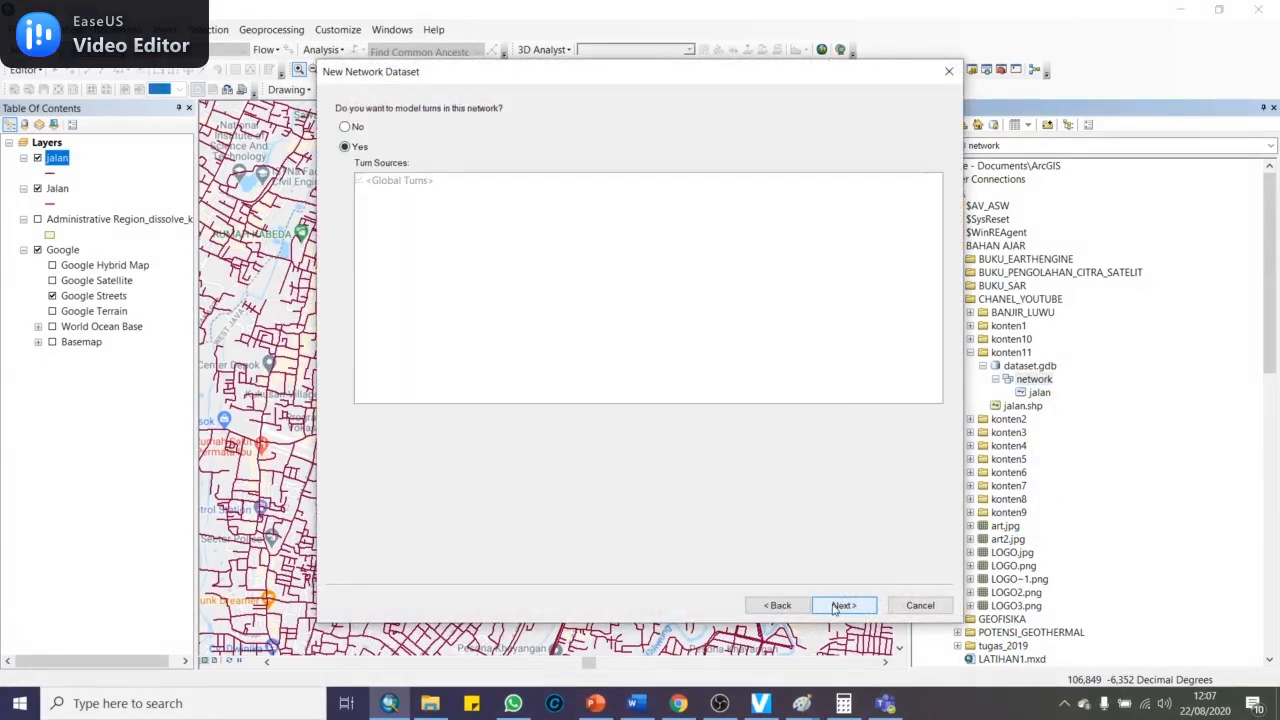
Keep turn modelling with global turns, the default connectivity, and elevation modelled using elevation fields
{"action": "left_click", "coordinate": [836, 606]}
{"action": "left_click", "coordinate": [836, 606]}
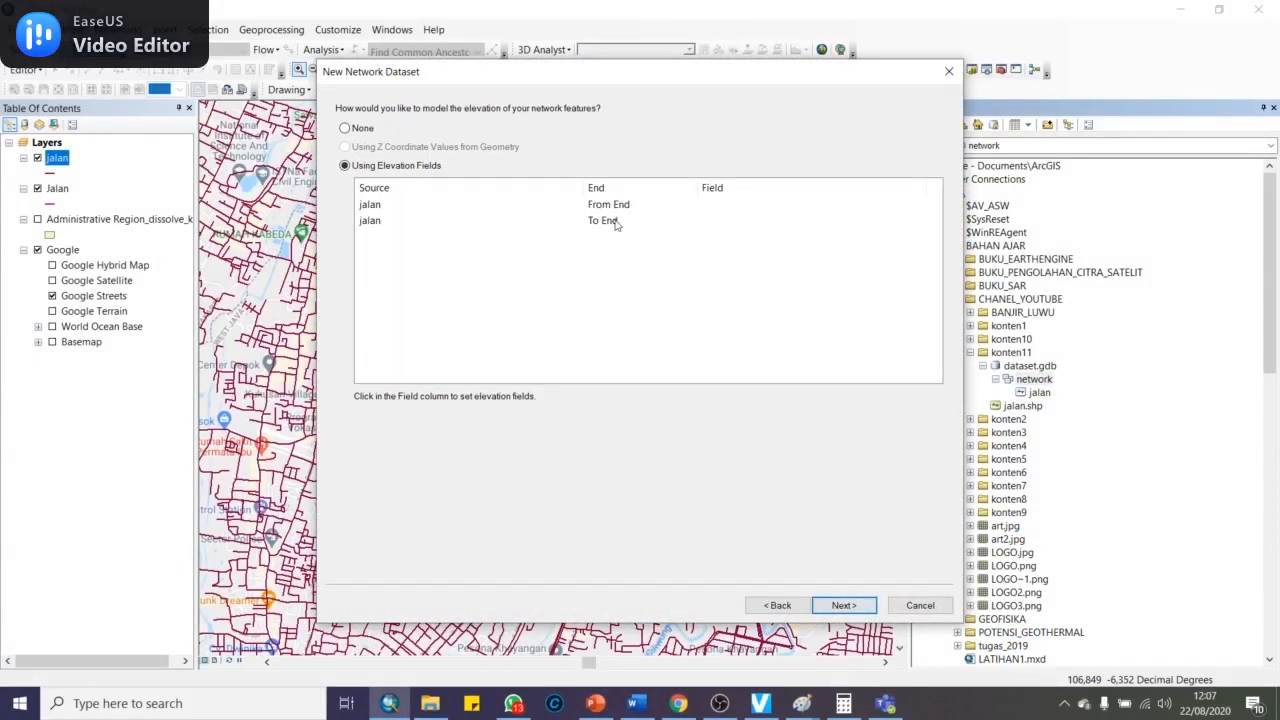
{"action": "left_click", "coordinate": [845, 606]}
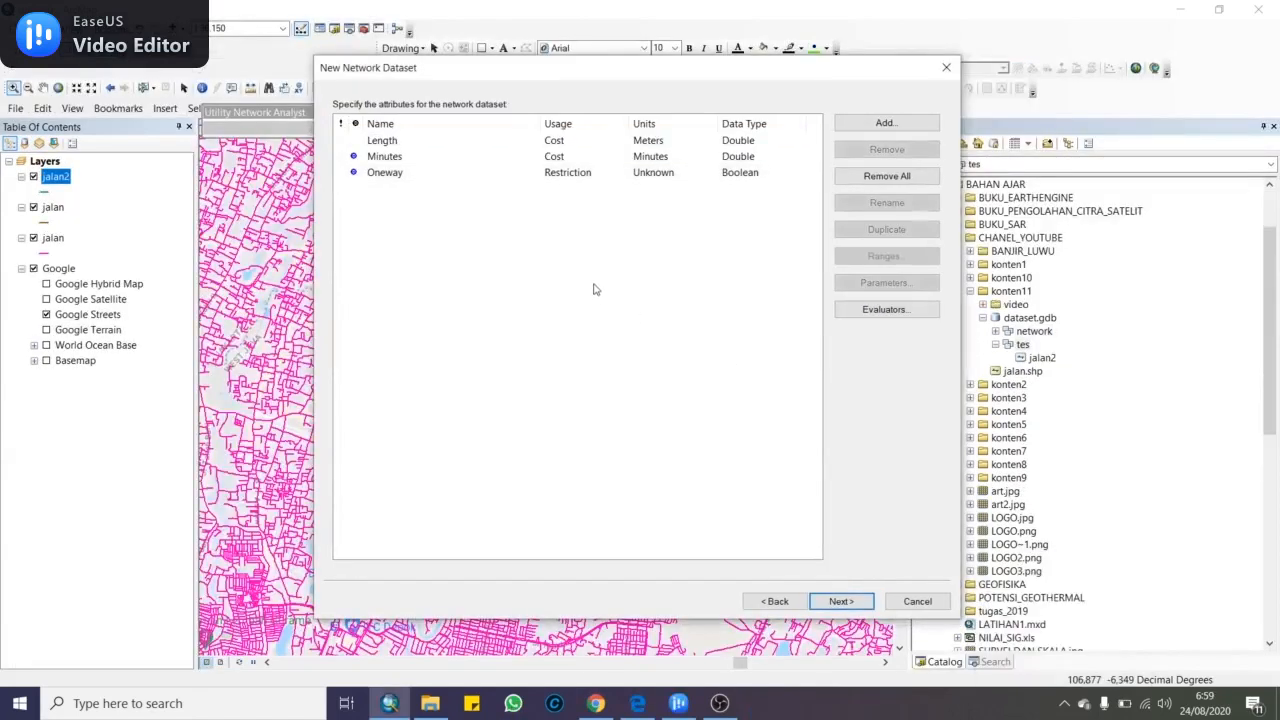
Examine the Minutes and Oneway attributes in the network dataset's attribute list
{"action": "left_click", "coordinate": [475, 173]}
{"action": "left_click", "coordinate": [471, 158]}
{"action": "left_click", "coordinate": [466, 176]}
{"action": "left_click", "coordinate": [467, 158]}
{"action": "left_click", "coordinate": [466, 177]}
{"action": "left_click", "coordinate": [465, 158]}
{"action": "left_click", "coordinate": [452, 174]}
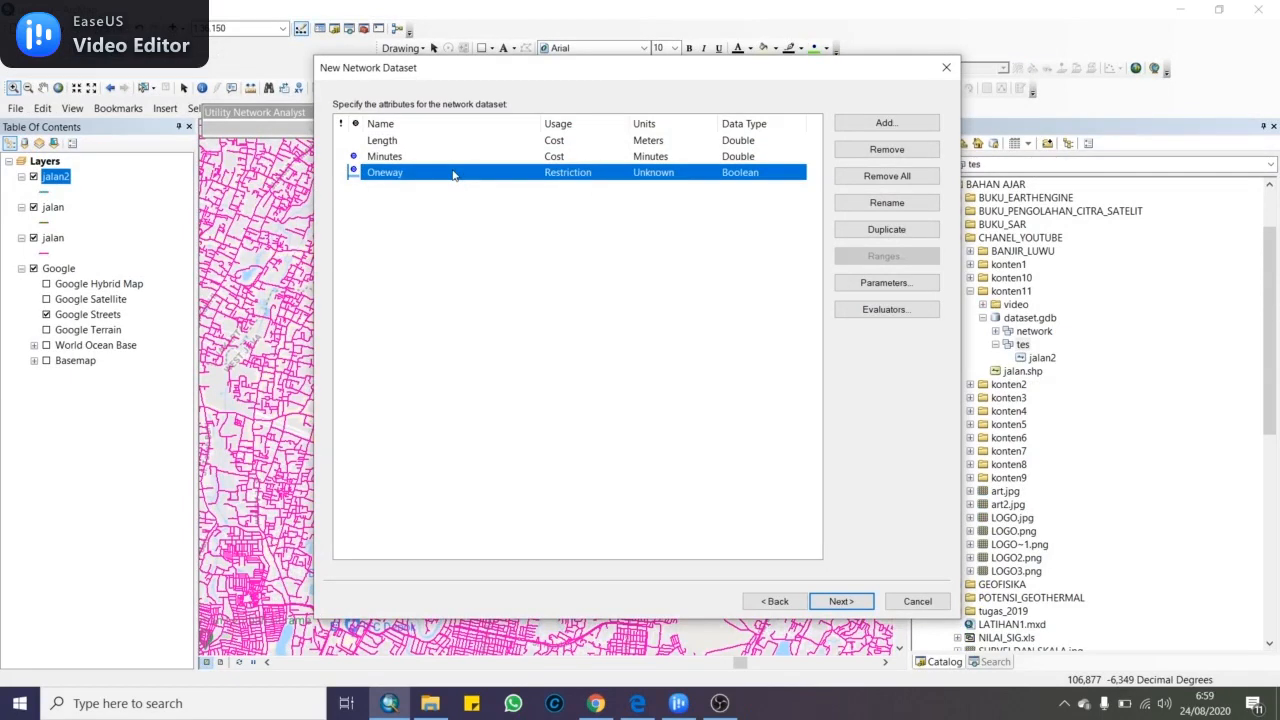
{"action": "left_click", "coordinate": [461, 158]}
{"action": "left_click", "coordinate": [457, 176]}
{"action": "left_click", "coordinate": [414, 160]}
{"action": "left_click", "coordinate": [402, 176]}
{"action": "left_click", "coordinate": [402, 160]}
{"action": "left_click", "coordinate": [400, 175]}
{"action": "left_click", "coordinate": [397, 160]}
{"action": "left_click", "coordinate": [397, 175]}
{"action": "left_click", "coordinate": [395, 160]}
{"action": "left_click", "coordinate": [391, 176]}
{"action": "left_click", "coordinate": [393, 160]}
{"action": "left_click", "coordinate": [395, 176]}
{"action": "left_click", "coordinate": [390, 157]}
{"action": "left_click", "coordinate": [389, 174]}
{"action": "left_click", "coordinate": [392, 160]}
{"action": "left_click", "coordinate": [391, 174]}
{"action": "left_click", "coordinate": [391, 160]}
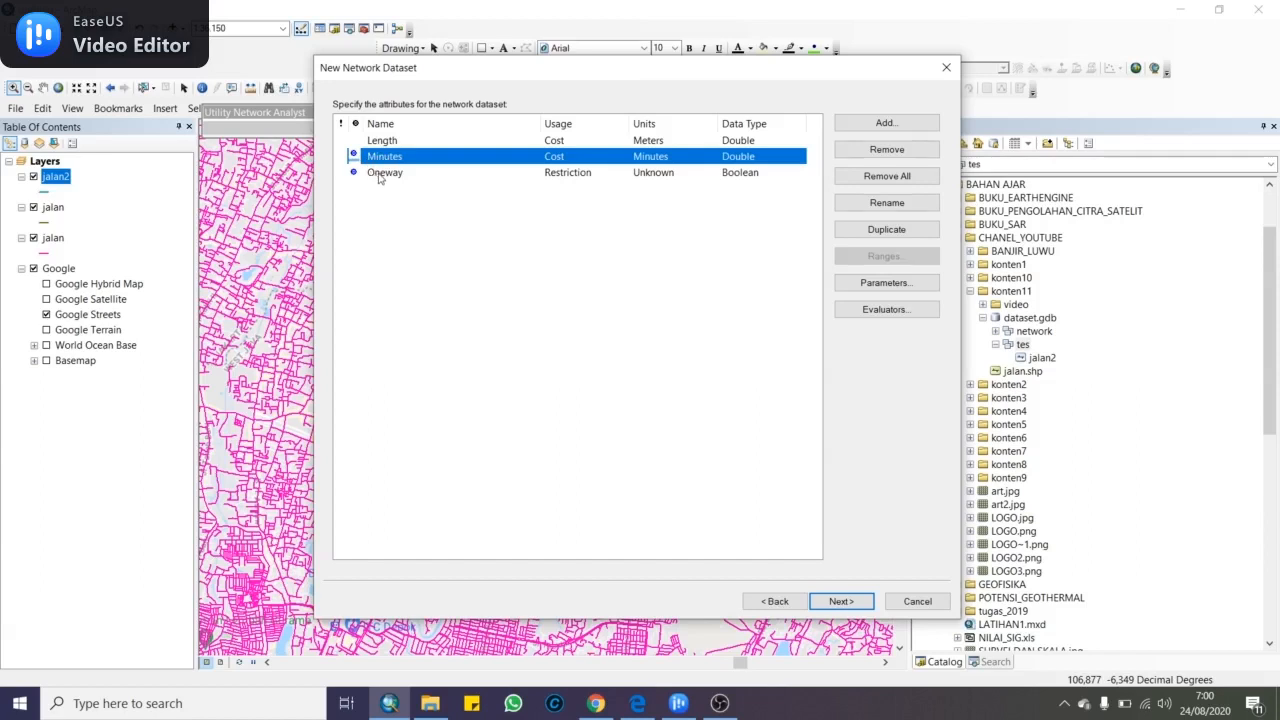
{"action": "left_click", "coordinate": [378, 177]}
{"action": "left_click", "coordinate": [385, 162]}
{"action": "left_click", "coordinate": [375, 179]}
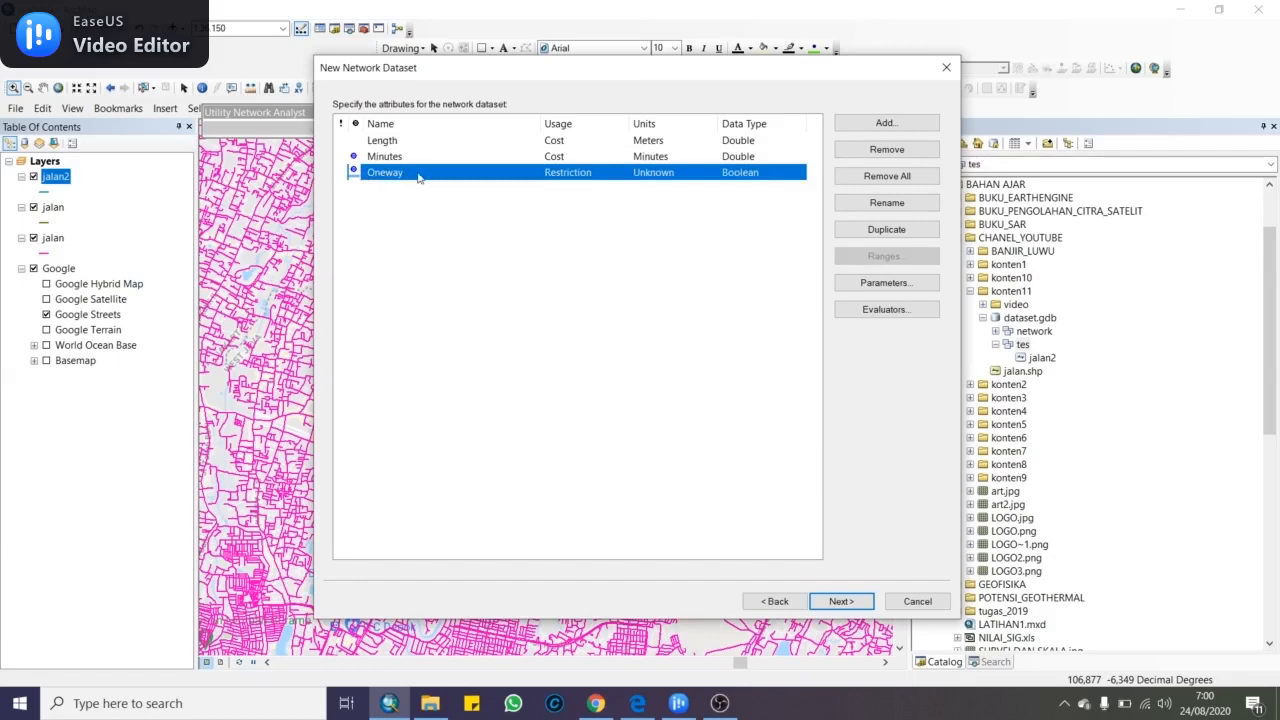
{"action": "left_click", "coordinate": [415, 203]}
{"action": "left_click", "coordinate": [421, 177]}
Duplicate the Minutes cost attribute and review the source values in the original attribute's evaluators
{"action": "left_click", "coordinate": [413, 157]}
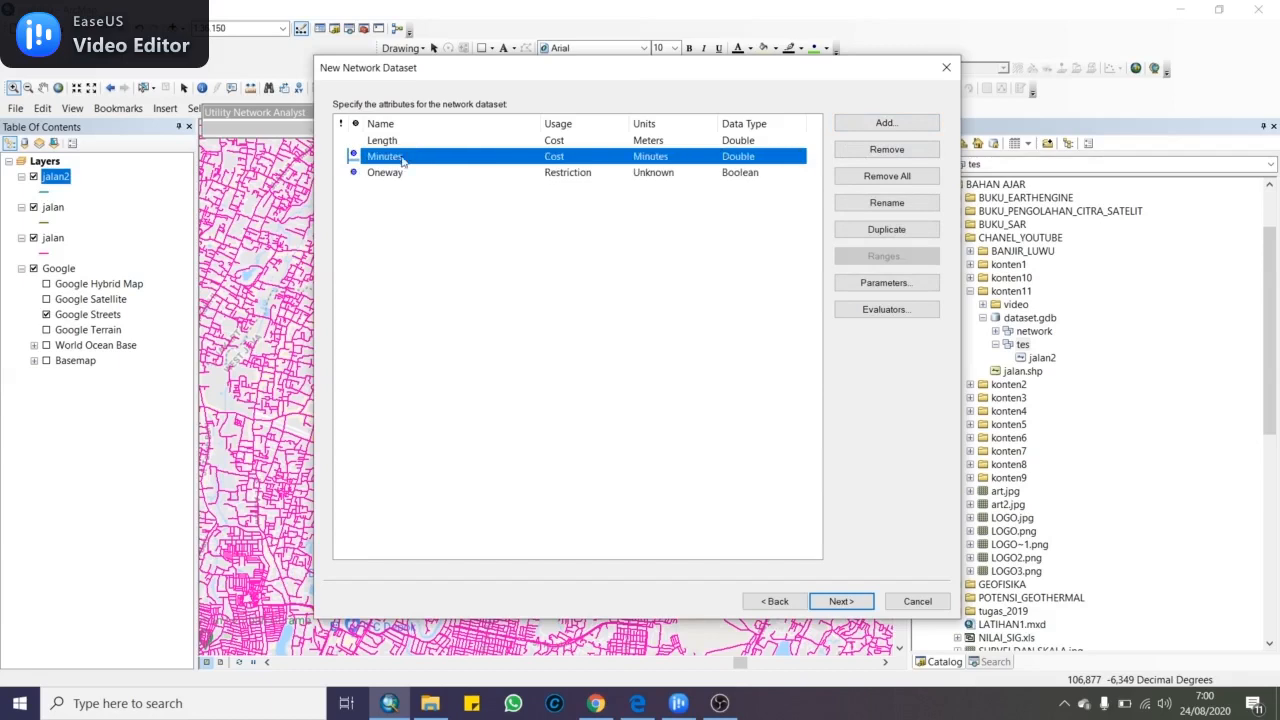
{"action": "left_click", "coordinate": [888, 229]}
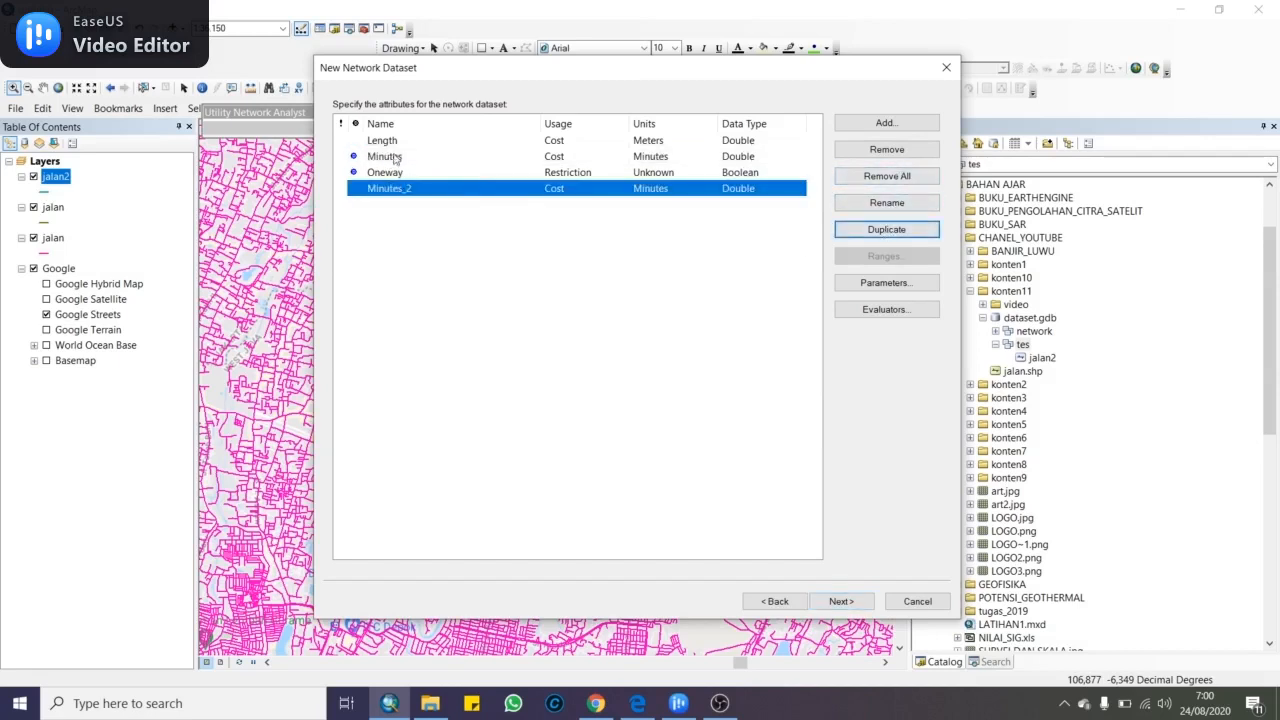
{"action": "left_click", "coordinate": [396, 157]}
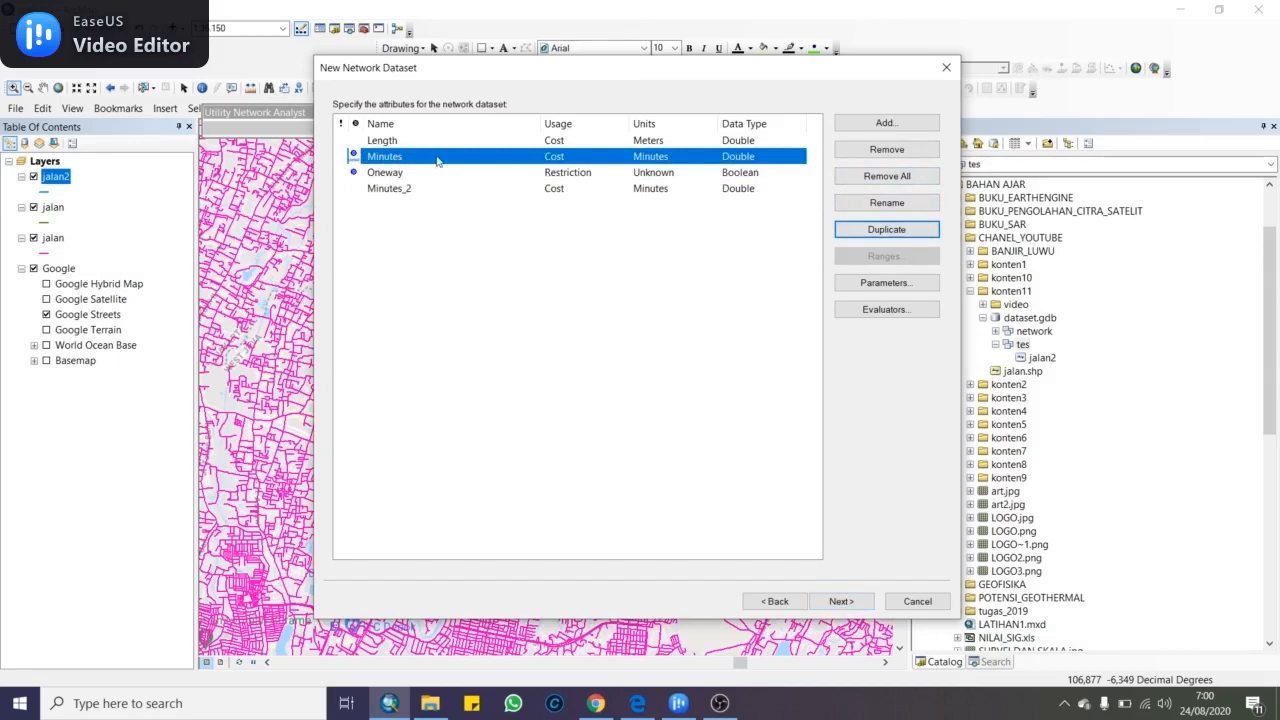
{"action": "double_click", "coordinate": [437, 160]}
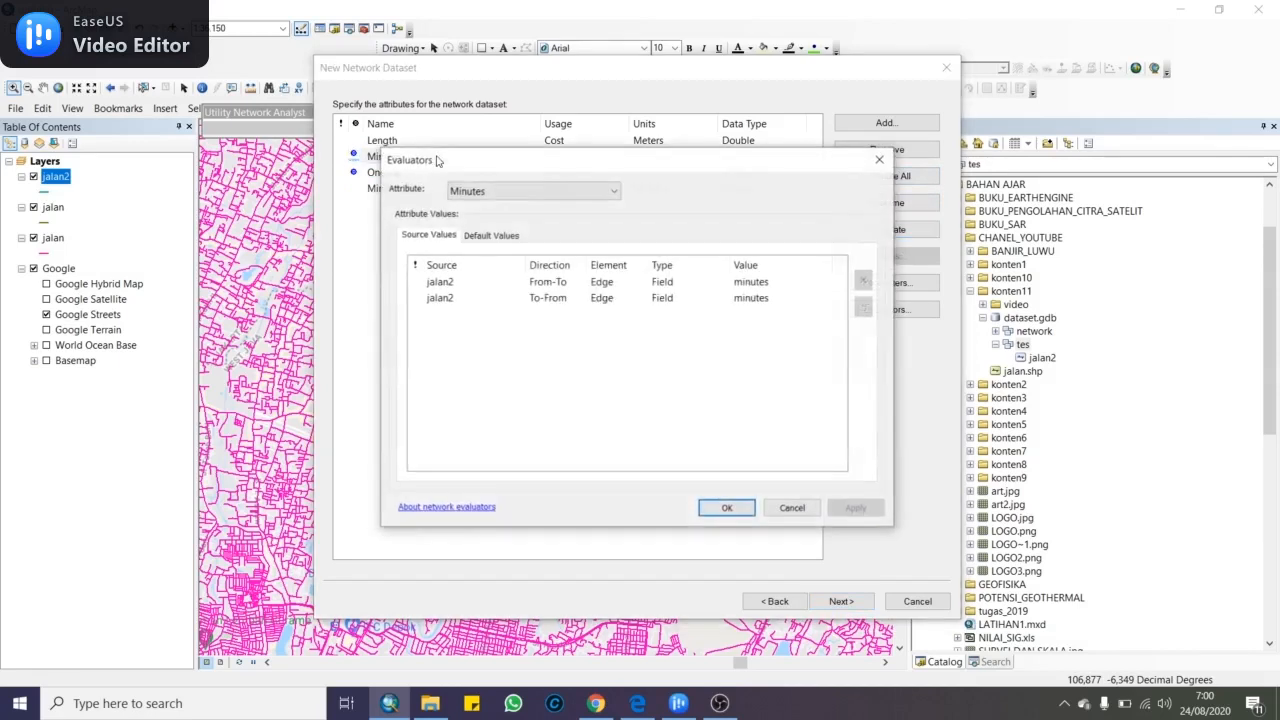
{"action": "left_click", "coordinate": [754, 285]}
{"action": "left_click", "coordinate": [766, 286]}
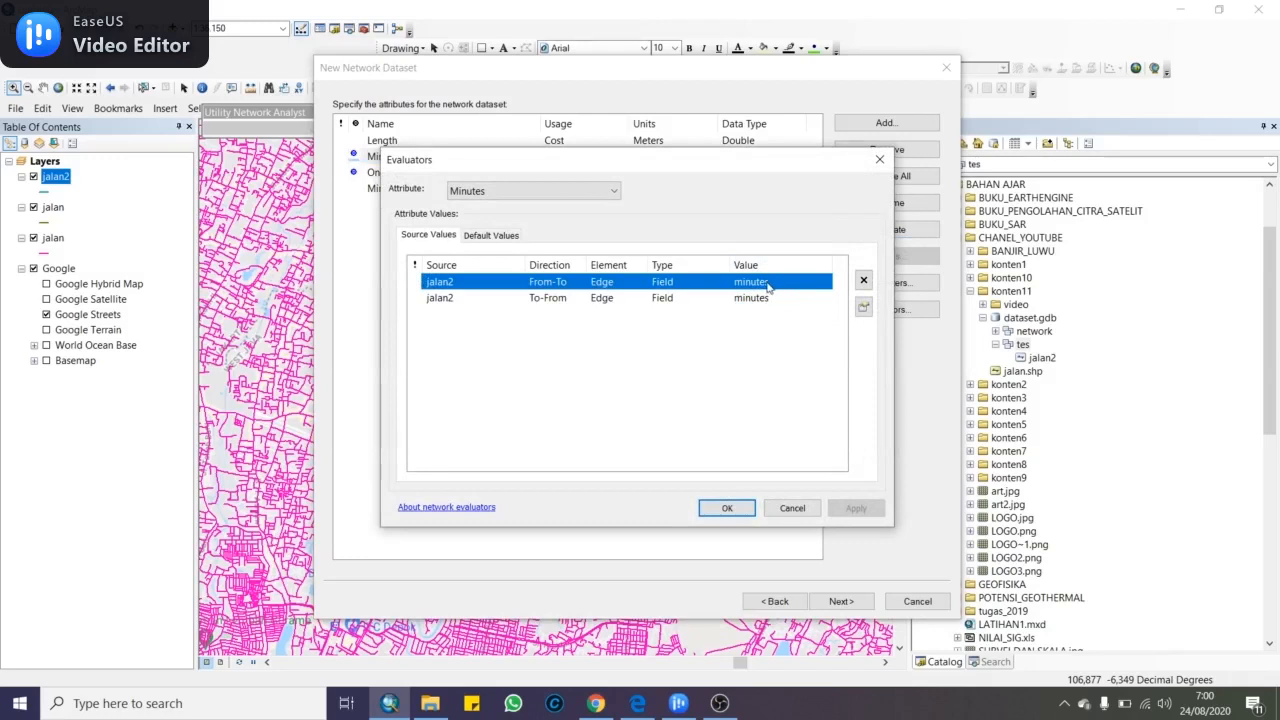
{"action": "left_click", "coordinate": [880, 160]}
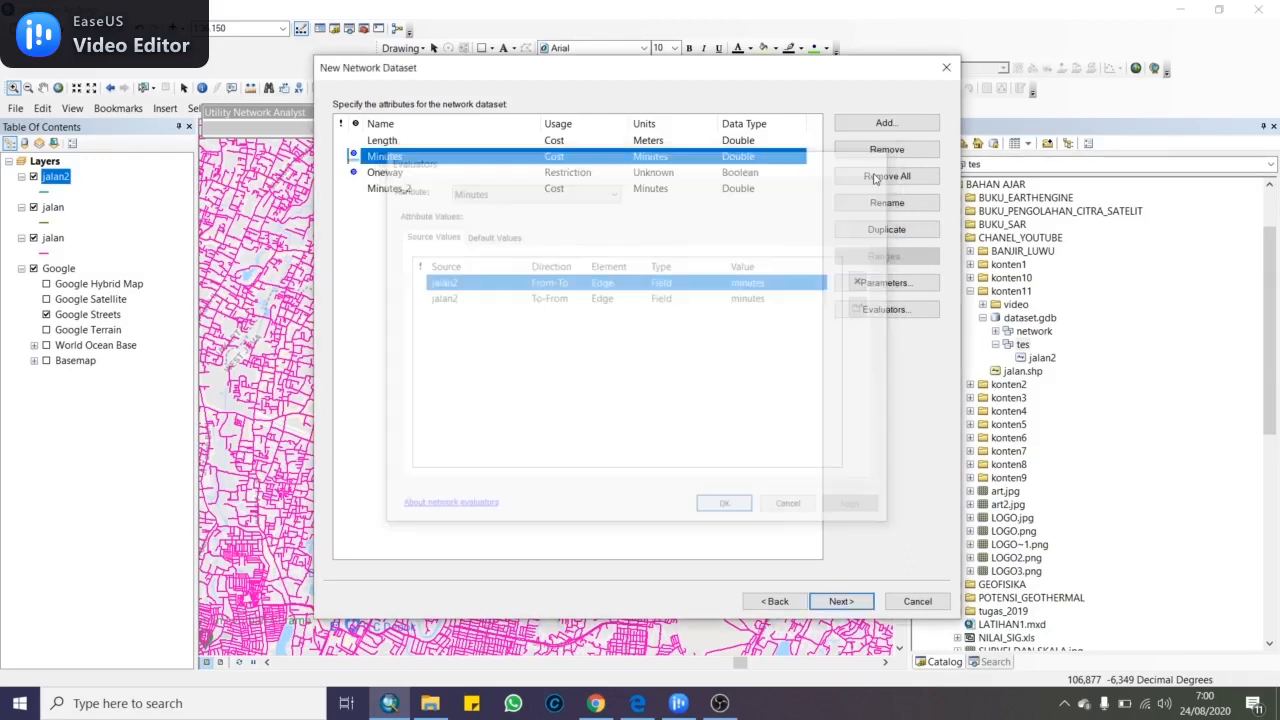
Set the Minutes_2 evaluators to the MINUTES_SO field for both the From-To and To-From directions
{"action": "left_click", "coordinate": [393, 190]}
{"action": "double_click", "coordinate": [412, 190]}
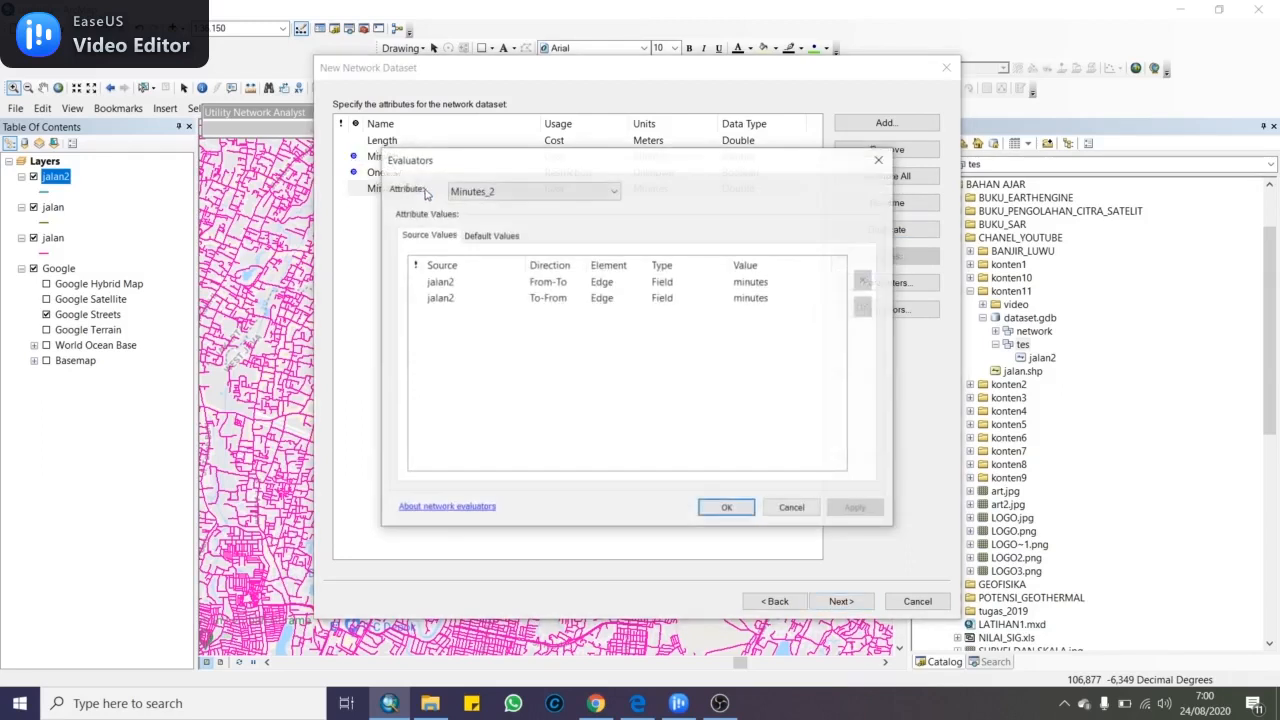
{"action": "left_click", "coordinate": [768, 284]}
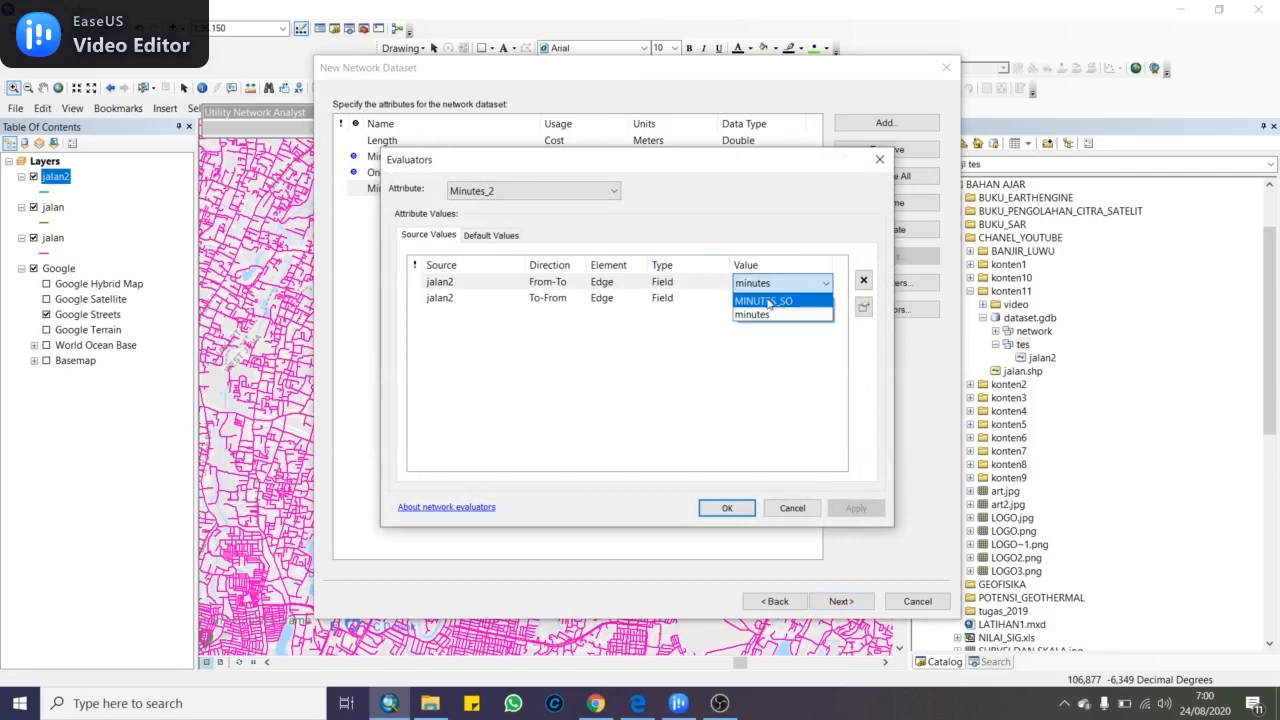
{"action": "left_click", "coordinate": [768, 302]}
{"action": "left_click", "coordinate": [828, 298]}
{"action": "left_click", "coordinate": [820, 316]}
{"action": "left_click", "coordinate": [825, 299]}
{"action": "left_click", "coordinate": [824, 317]}
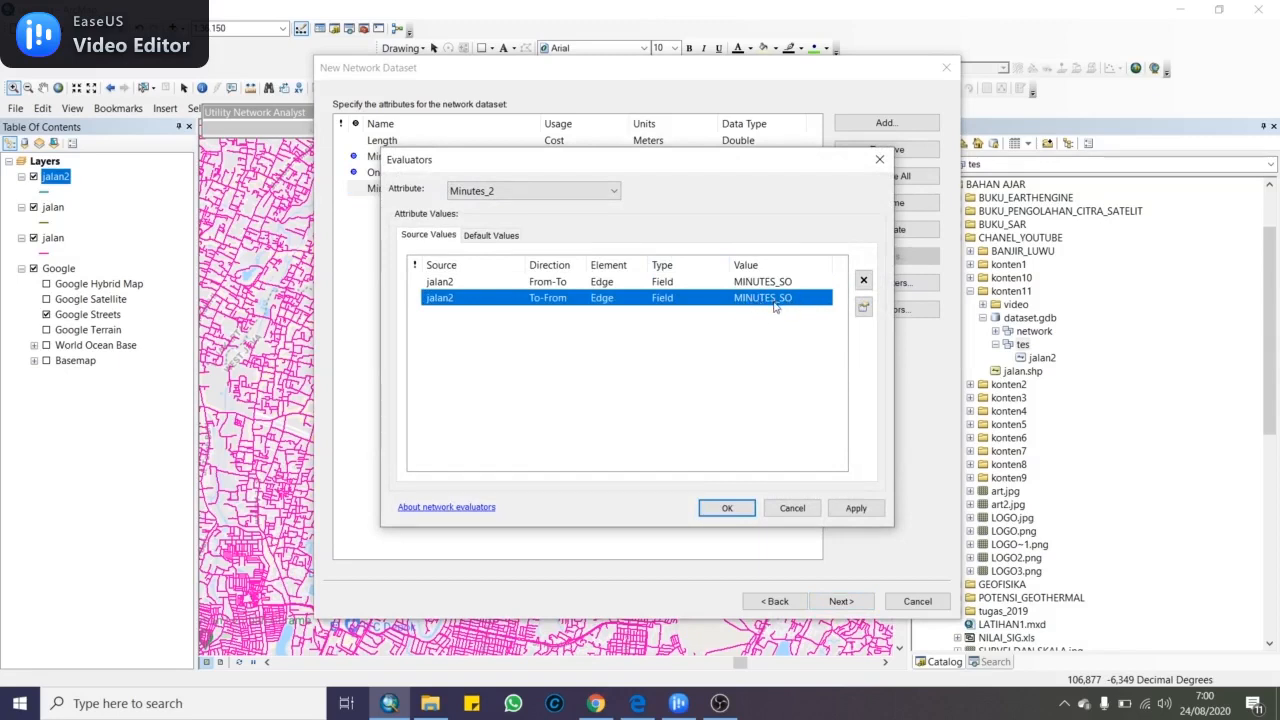
{"action": "left_click", "coordinate": [756, 328]}
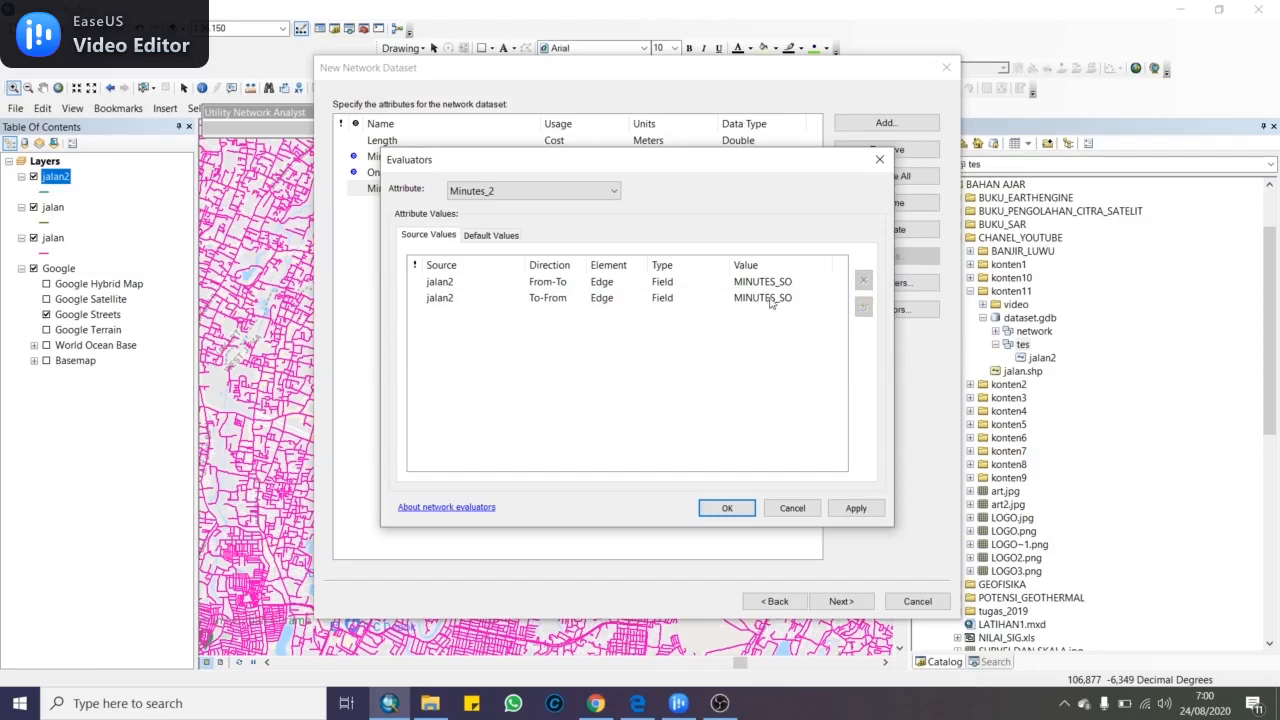
{"action": "left_click", "coordinate": [723, 508]}
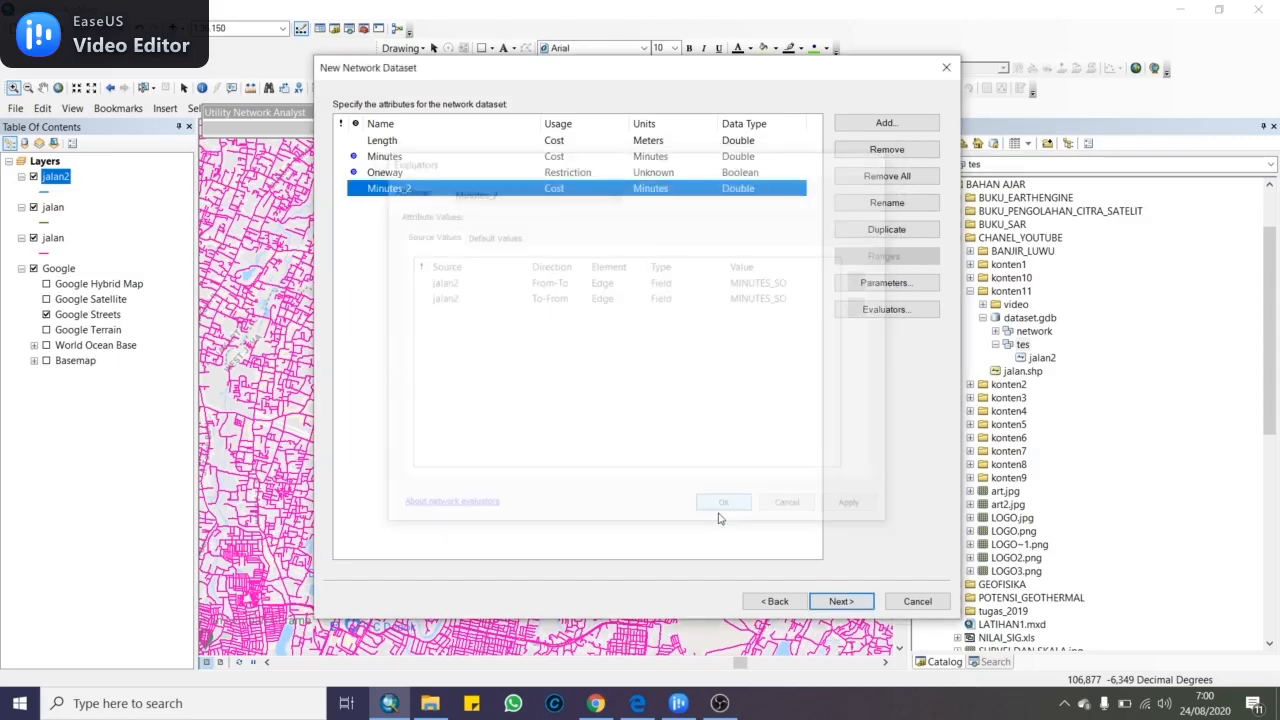
Check the Minutes and Minutes_2 attributes, accept the attribute list, and continue without defining a travel mode
{"action": "left_click", "coordinate": [388, 162]}
{"action": "left_click", "coordinate": [389, 192]}
{"action": "left_click", "coordinate": [387, 164]}
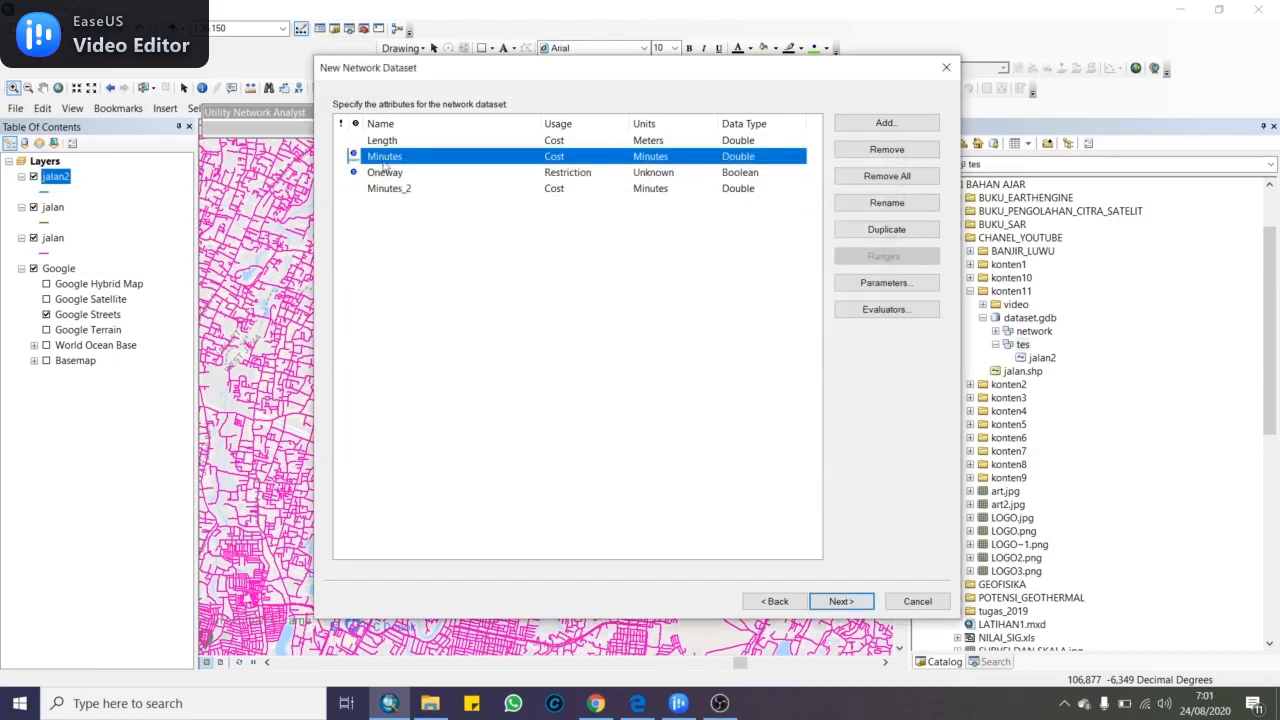
{"action": "left_click", "coordinate": [387, 192]}
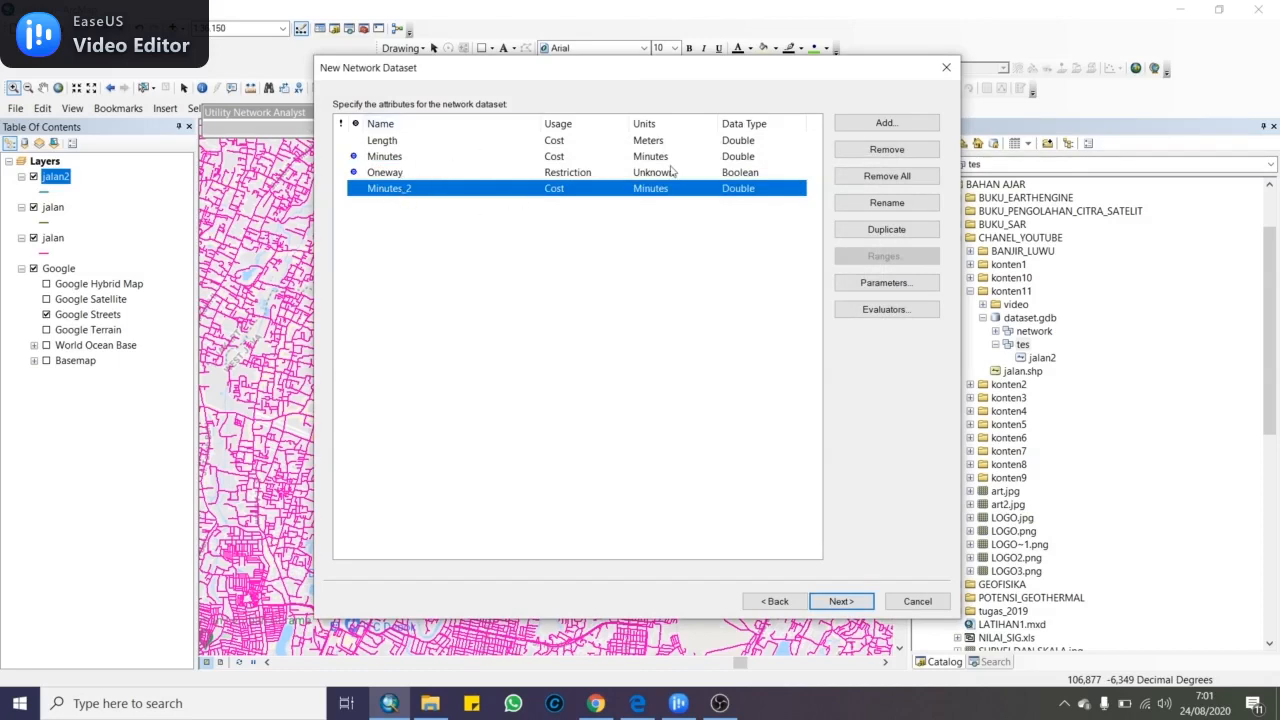
{"action": "left_click", "coordinate": [840, 601]}
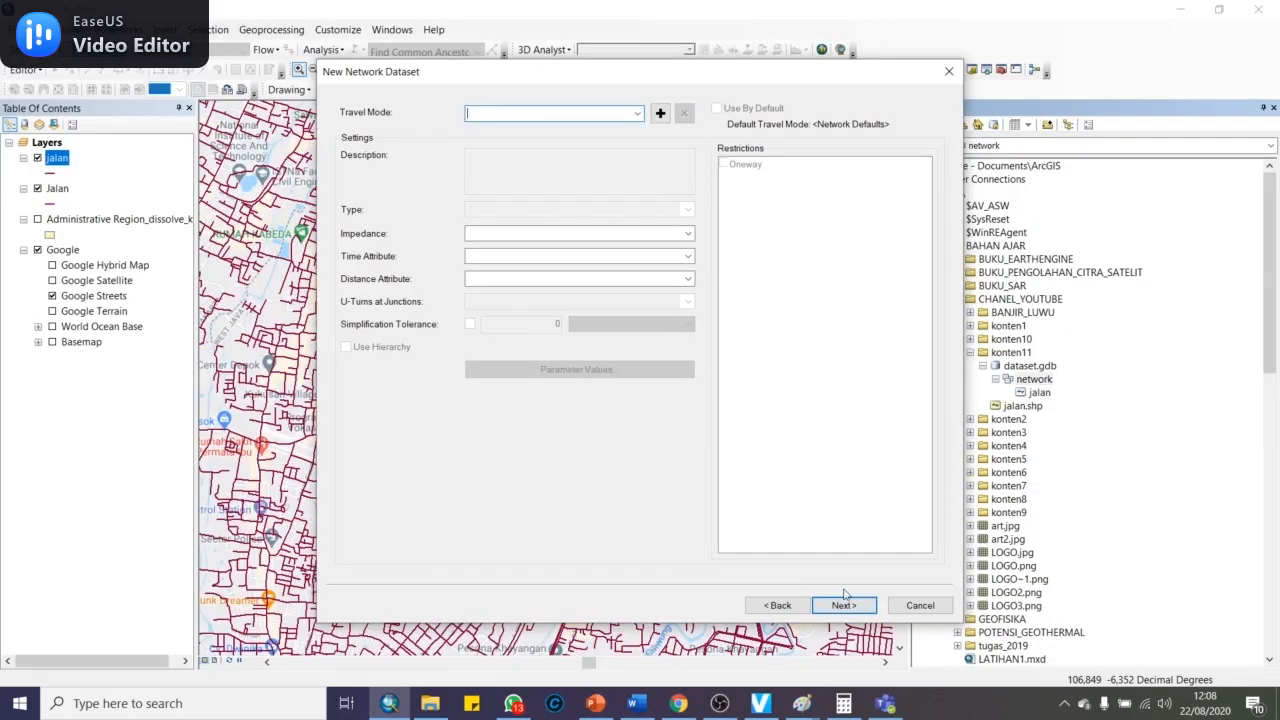
{"action": "left_click", "coordinate": [845, 596]}
{"action": "left_click", "coordinate": [843, 605]}
{"action": "left_click", "coordinate": [742, 428]}
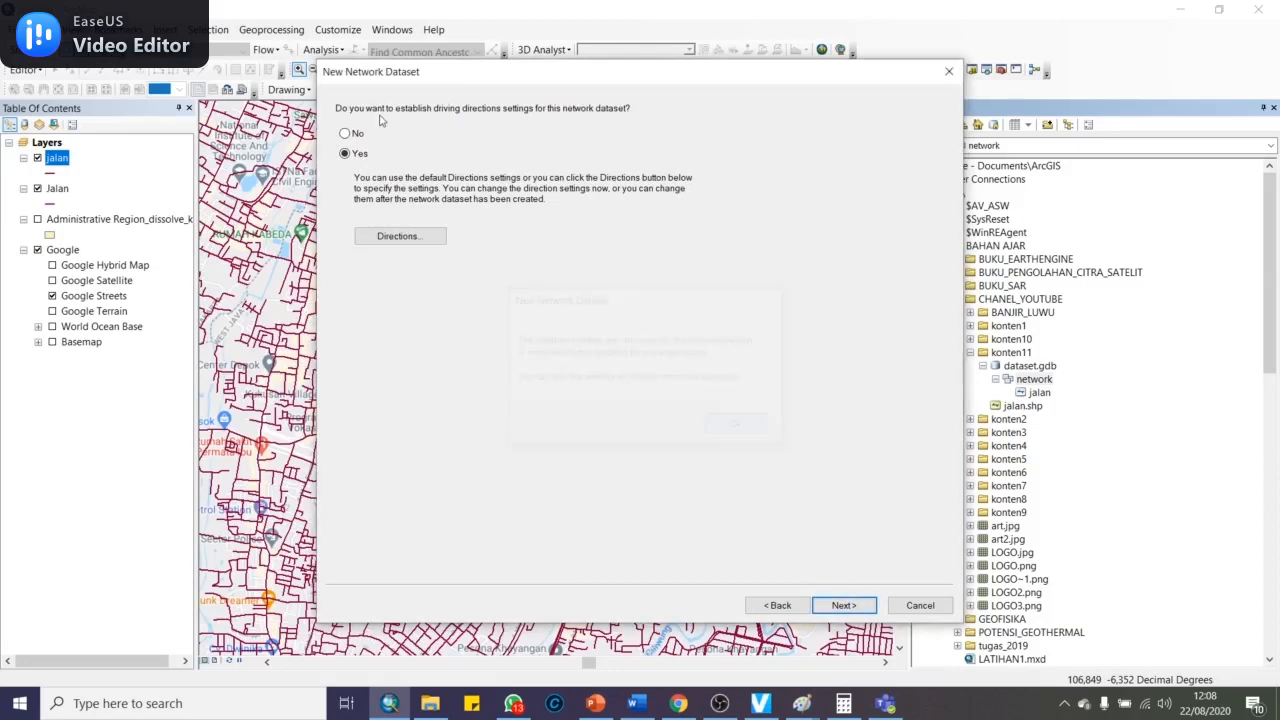
Decline driving directions settings, finish creating the network dataset, and build it
{"action": "left_click", "coordinate": [346, 134]}
{"action": "left_click", "coordinate": [843, 605]}
{"action": "left_click", "coordinate": [844, 606]}
{"action": "left_click", "coordinate": [844, 606]}
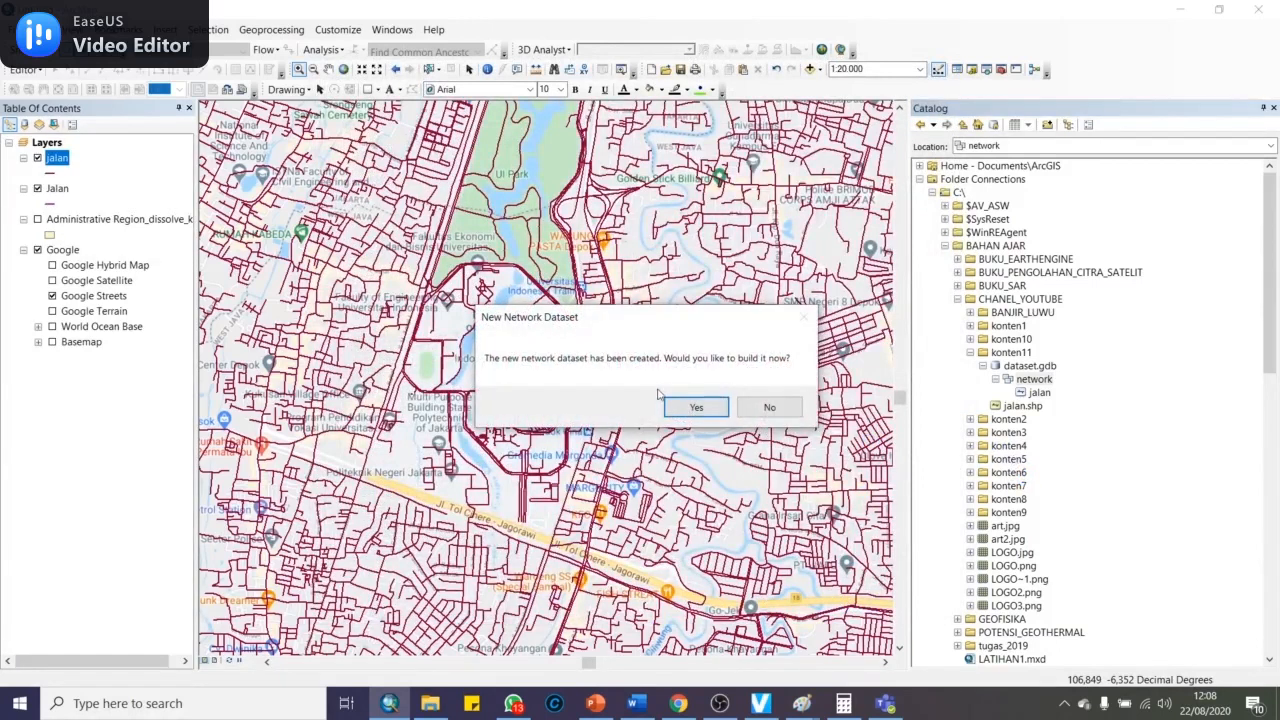
{"action": "left_click", "coordinate": [684, 407]}
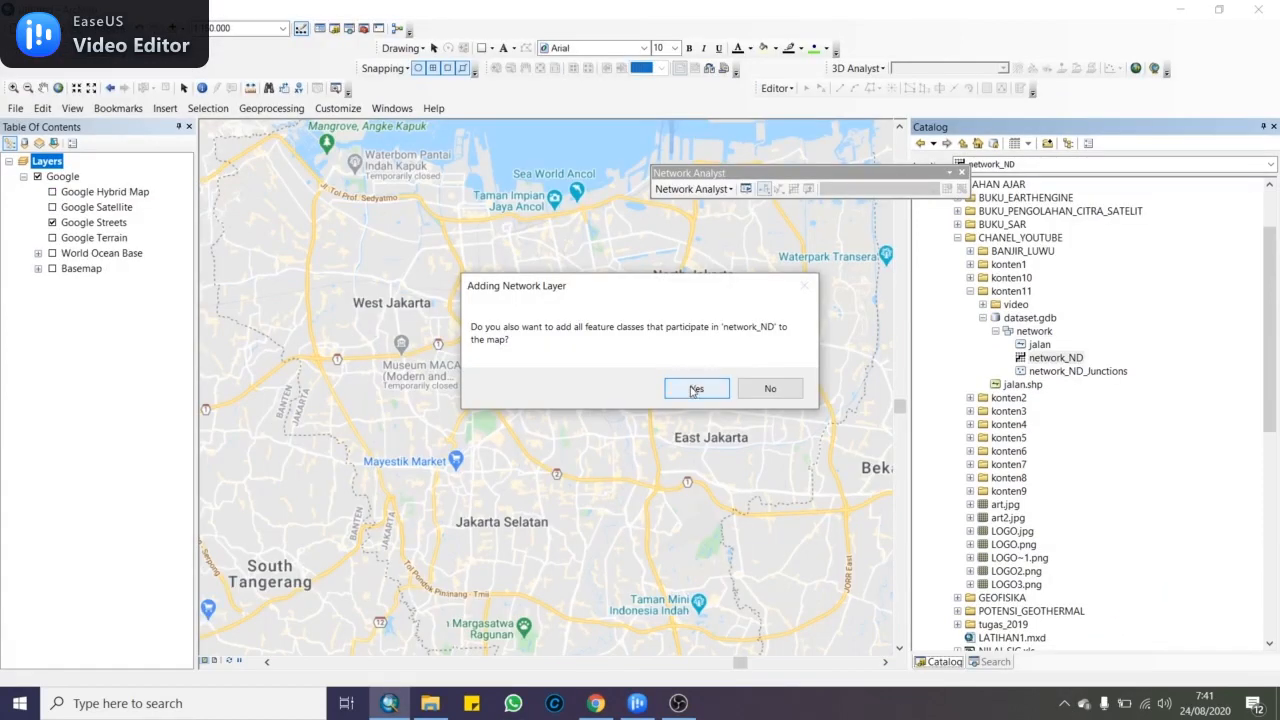
Add all feature classes participating in network_ND to the map and check the added layers
{"action": "left_click", "coordinate": [696, 389]}
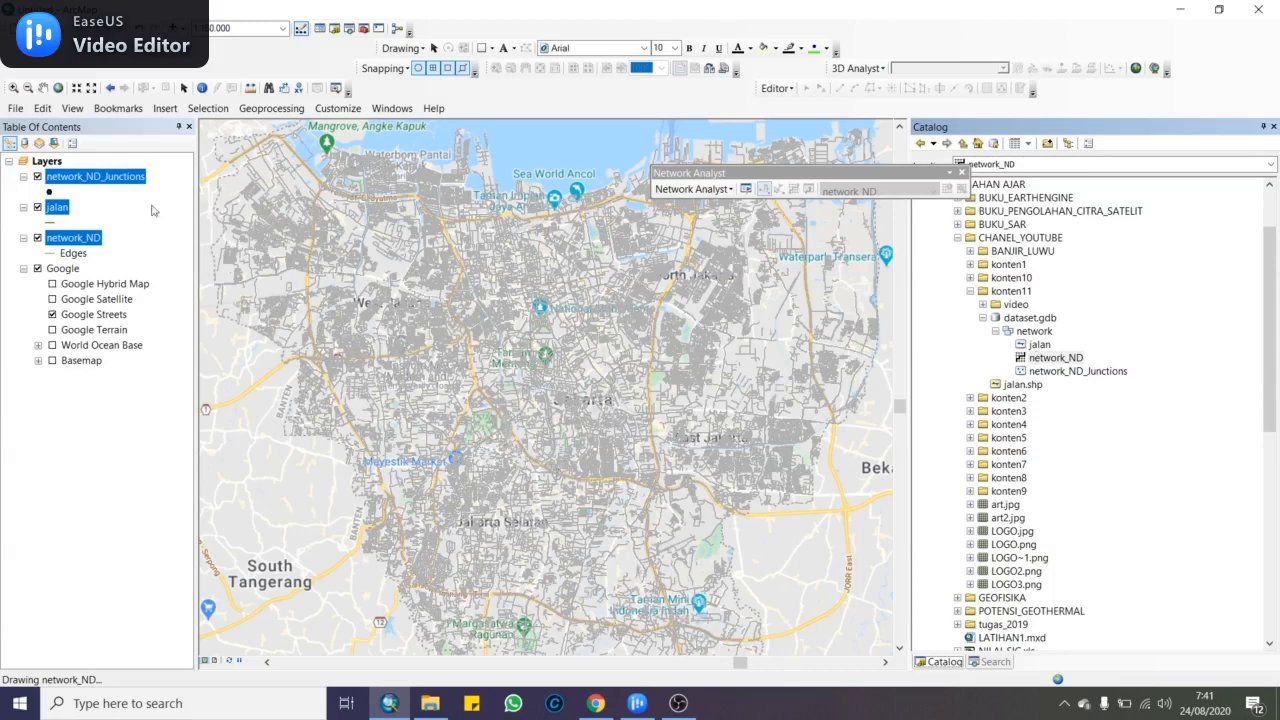
{"action": "left_click", "coordinate": [60, 210]}
{"action": "left_click", "coordinate": [92, 177]}
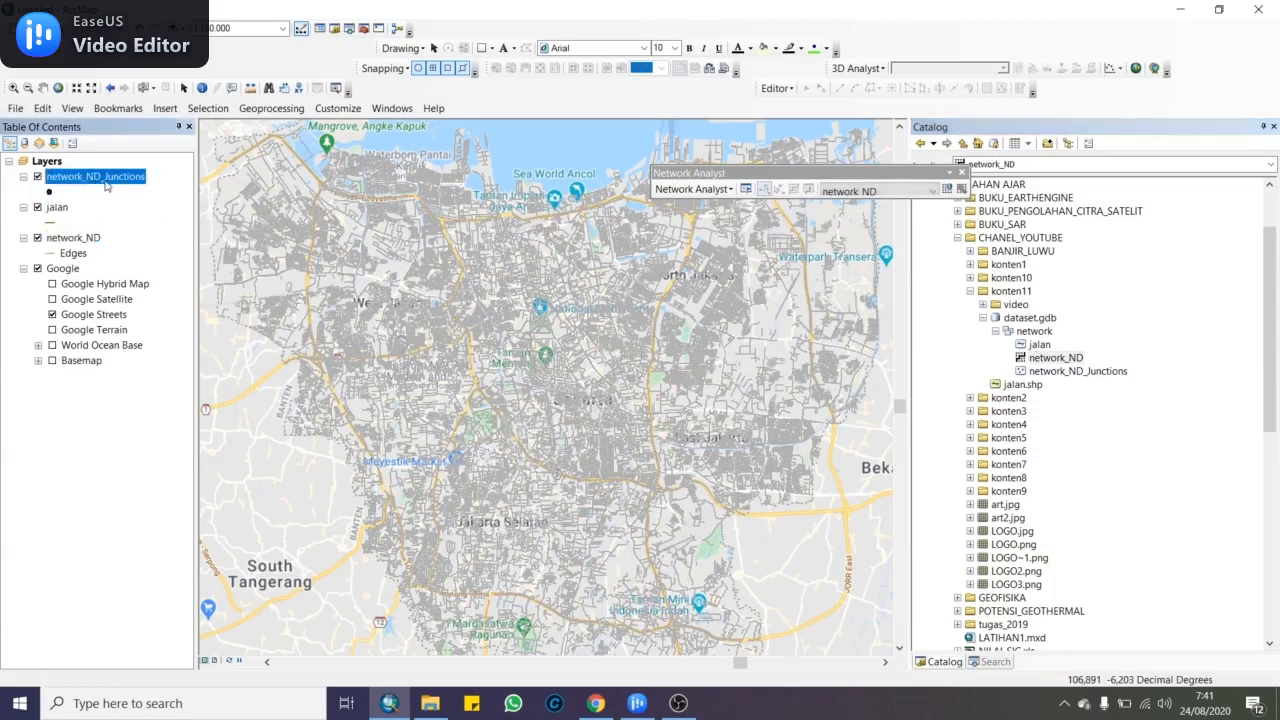
{"action": "left_click", "coordinate": [74, 240]}
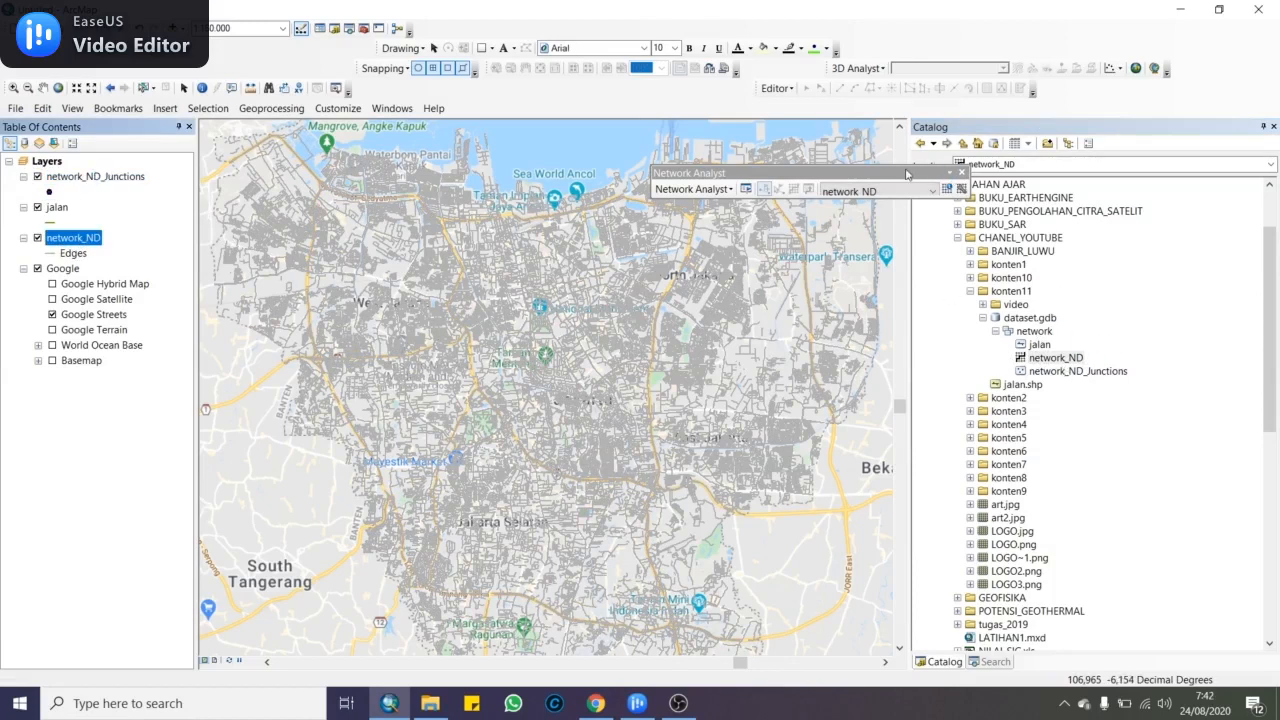
Close the Network Analyst toolbar and turn off the network_ND_Junctions, jalan and network_ND layers
{"action": "left_click", "coordinate": [961, 173]}
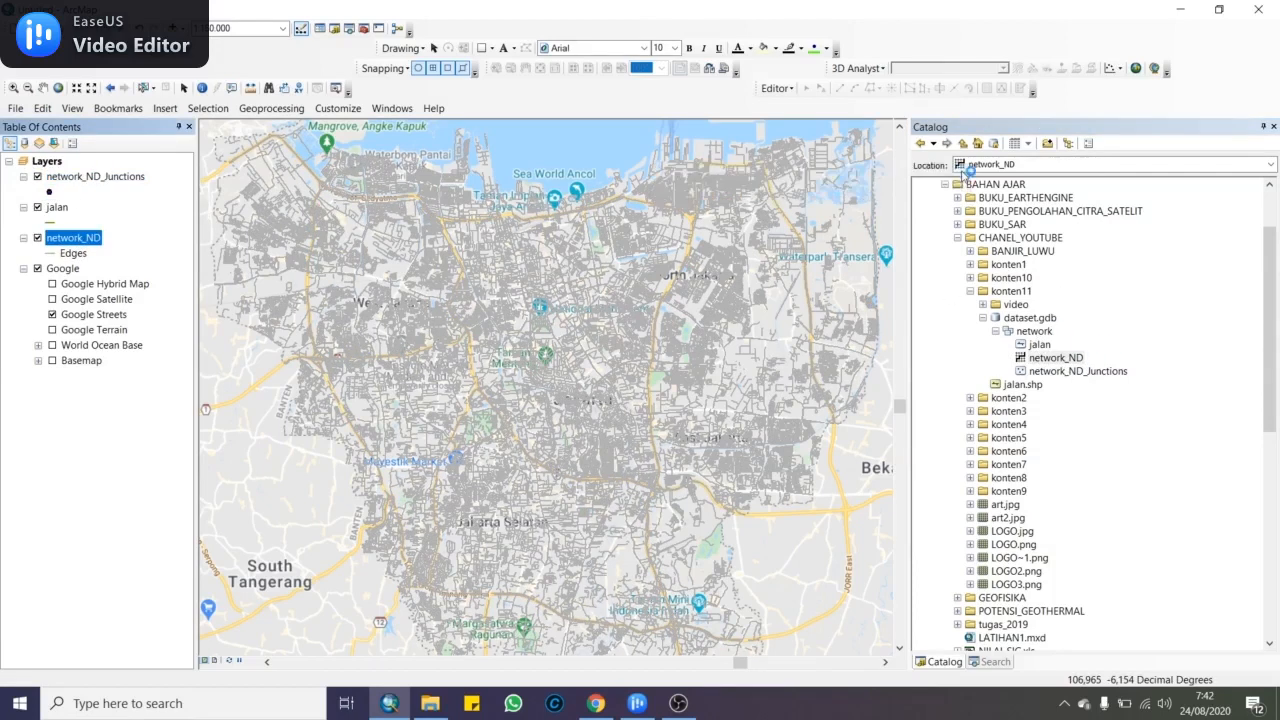
{"action": "left_click", "coordinate": [1052, 369]}
{"action": "left_click", "coordinate": [1052, 358]}
{"action": "left_click", "coordinate": [1052, 371]}
{"action": "left_click", "coordinate": [38, 176]}
{"action": "left_click", "coordinate": [38, 207]}
{"action": "left_click", "coordinate": [38, 238]}
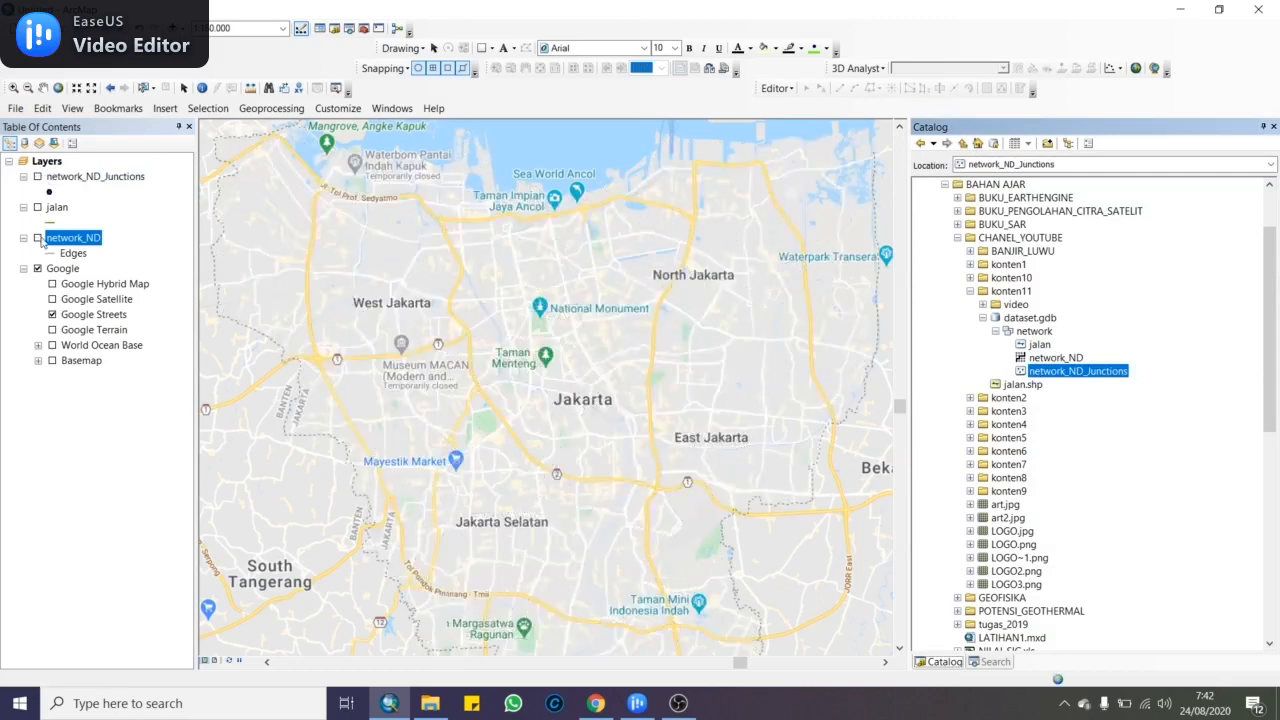
Show the Network Analyst toolbar
{"action": "left_click", "coordinate": [338, 108]}
{"action": "mouse_move", "coordinate": [420, 126]}
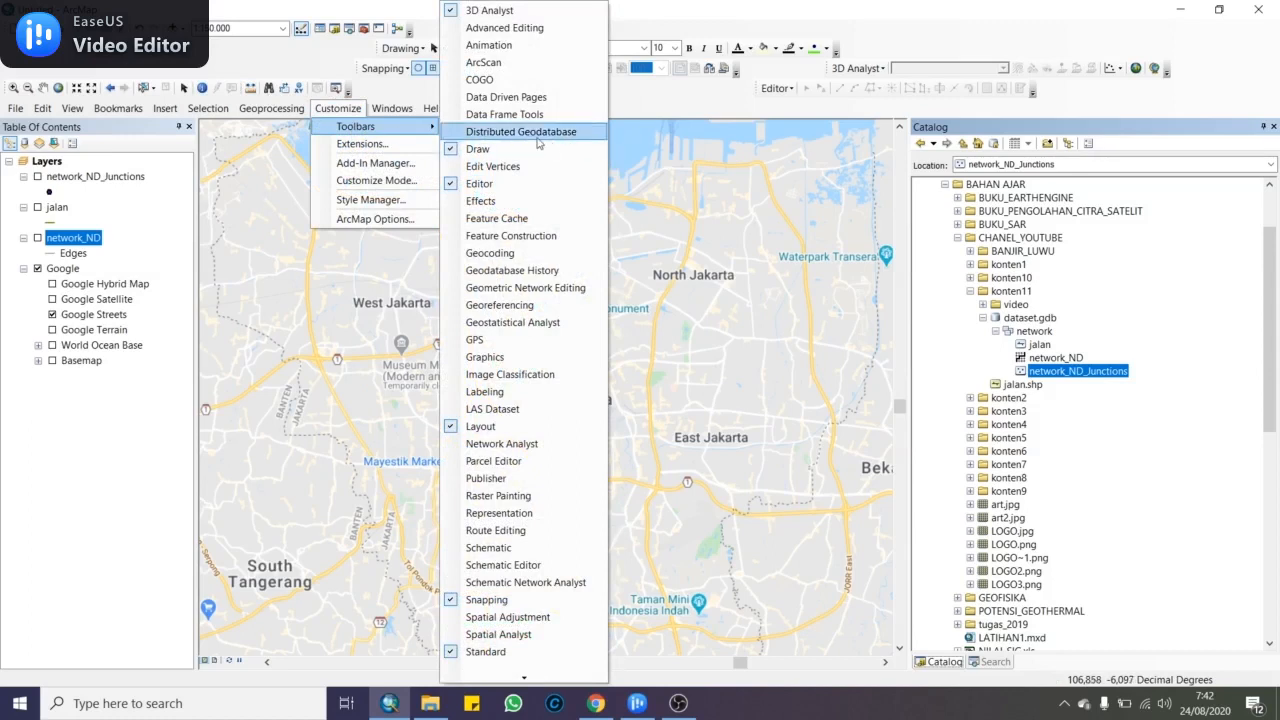
{"action": "left_click", "coordinate": [518, 445]}
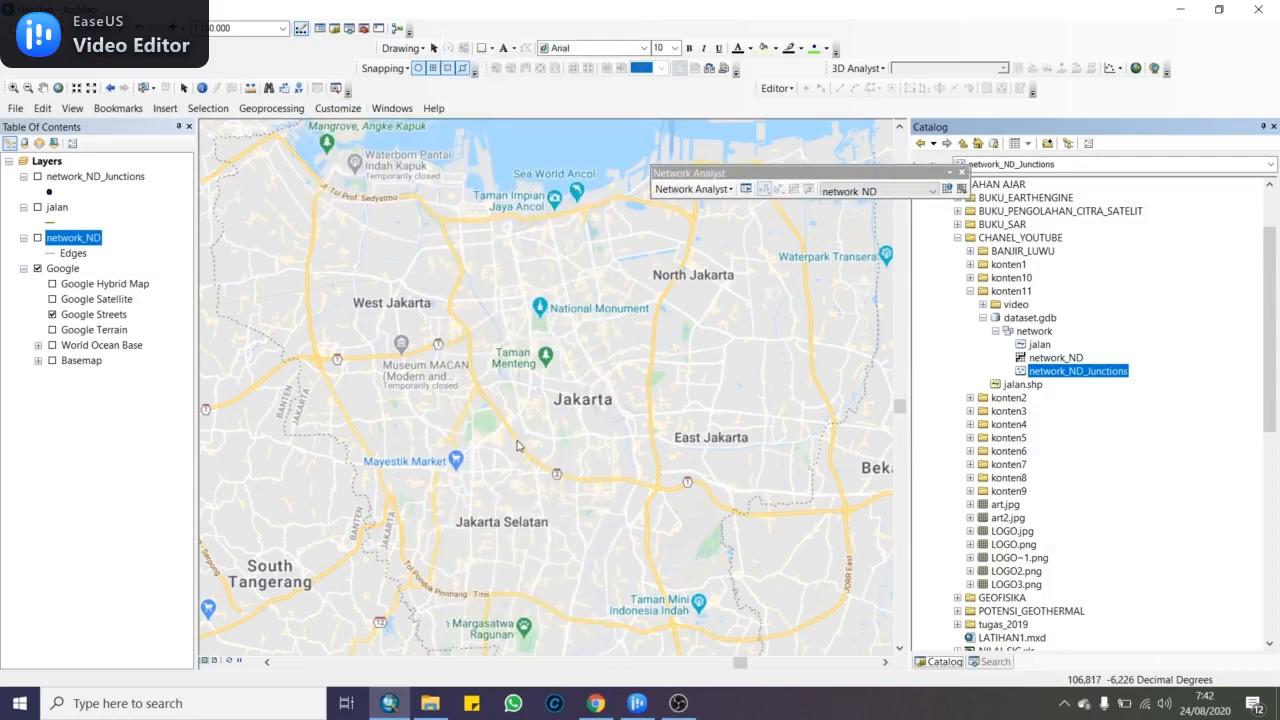
Dock the Network Analyst toolbar above the map and create a new Route analysis layer
{"action": "left_click_drag", "start_coordinate": [700, 173], "coordinate": [530, 140]}
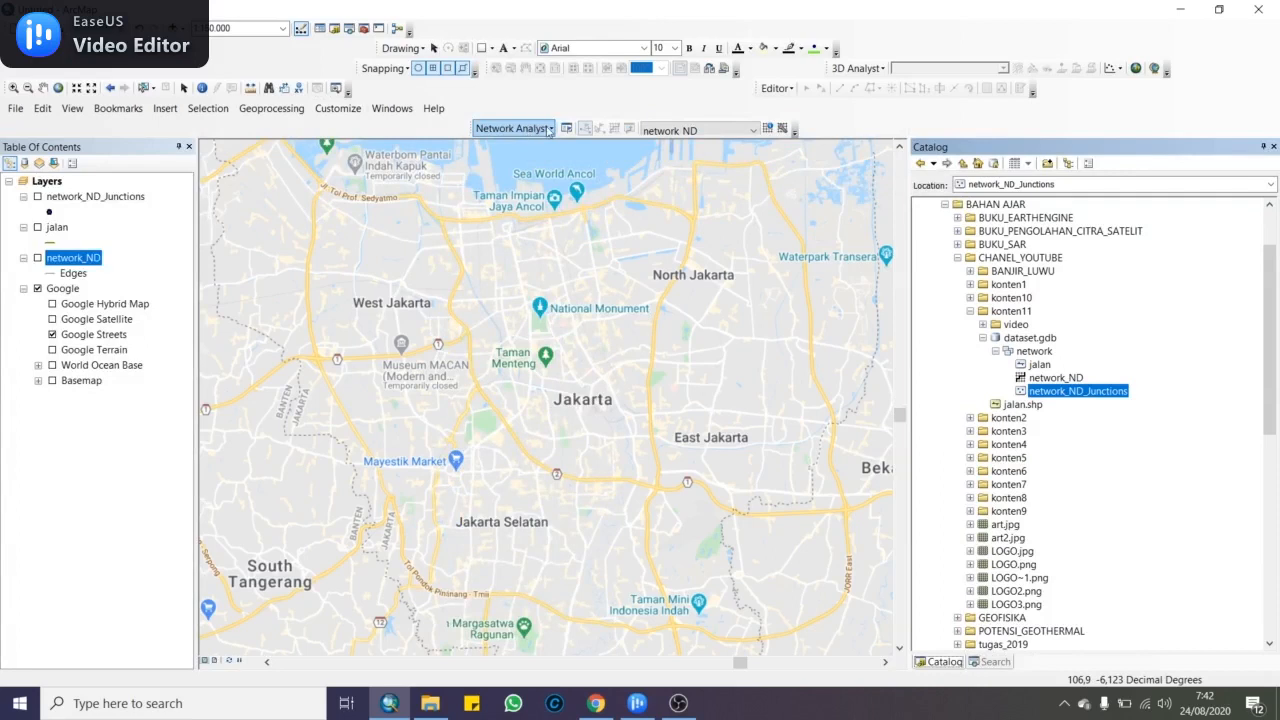
{"action": "left_click", "coordinate": [549, 129]}
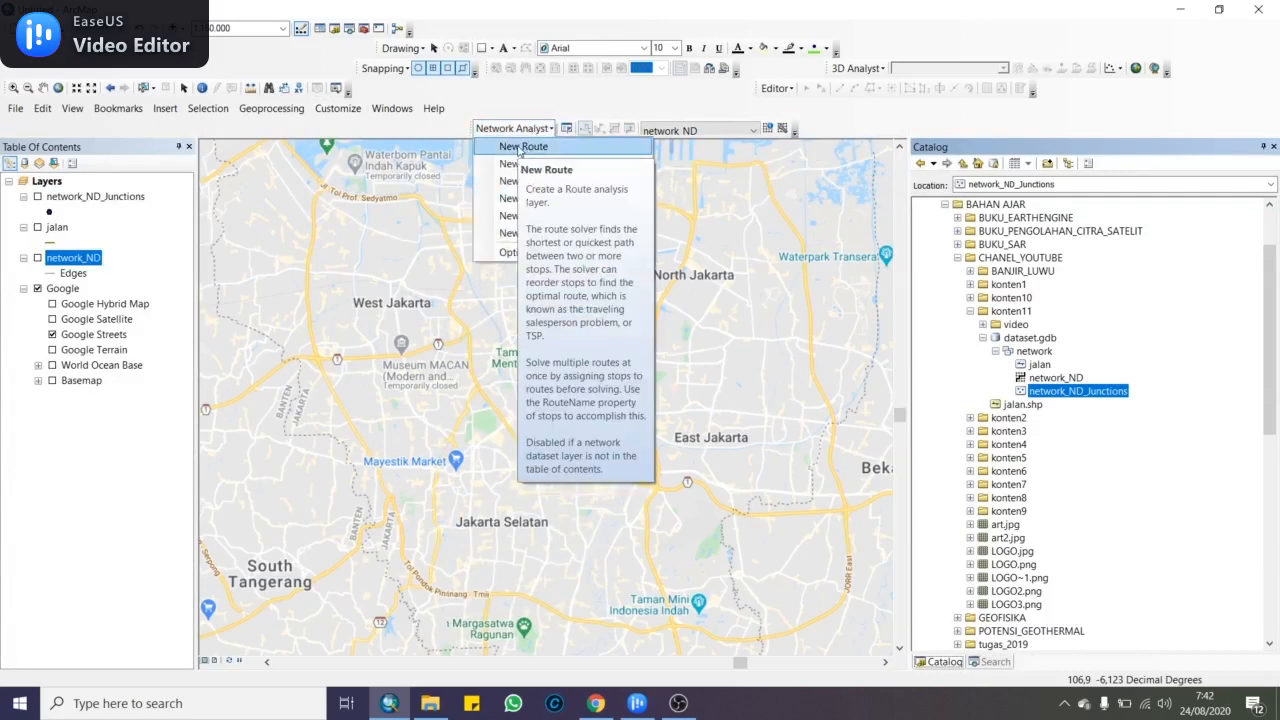
{"action": "left_click", "coordinate": [521, 148]}
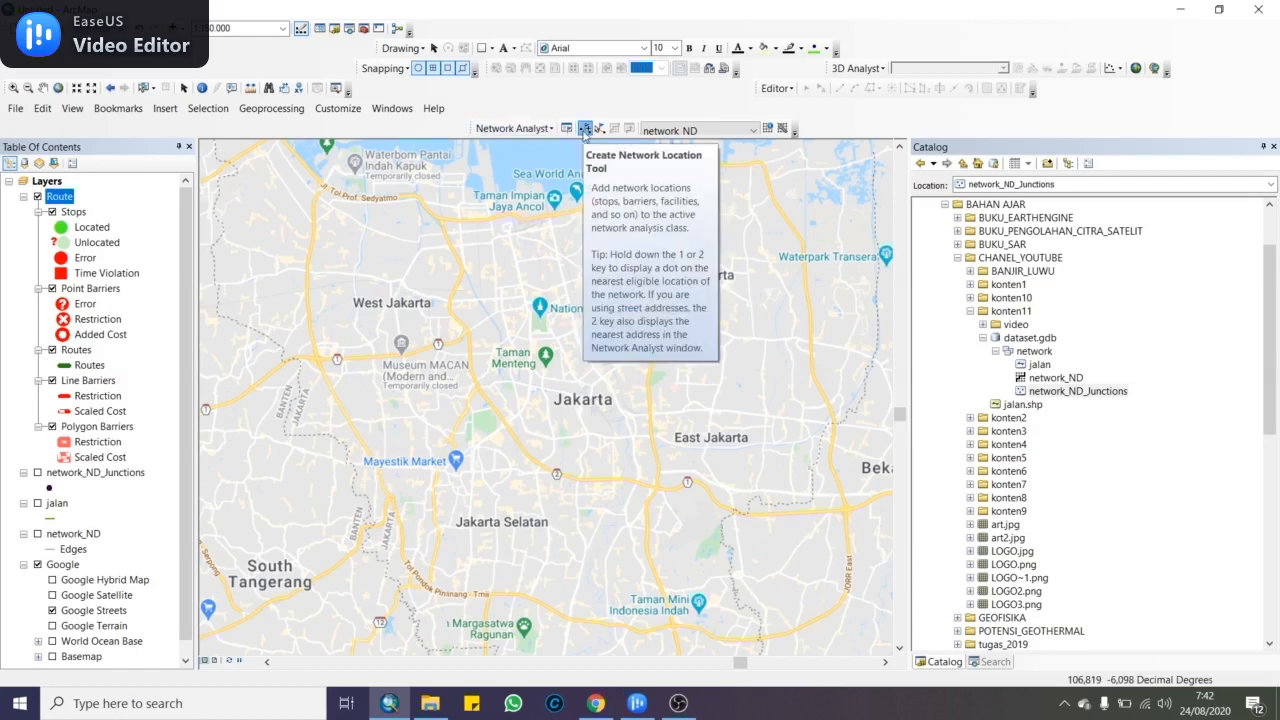
Place two route stops on the map, one just south of Waterbom Pantai Indah Kapuk and one southwest of Jakarta Selatan
{"action": "left_click", "coordinate": [585, 130]}
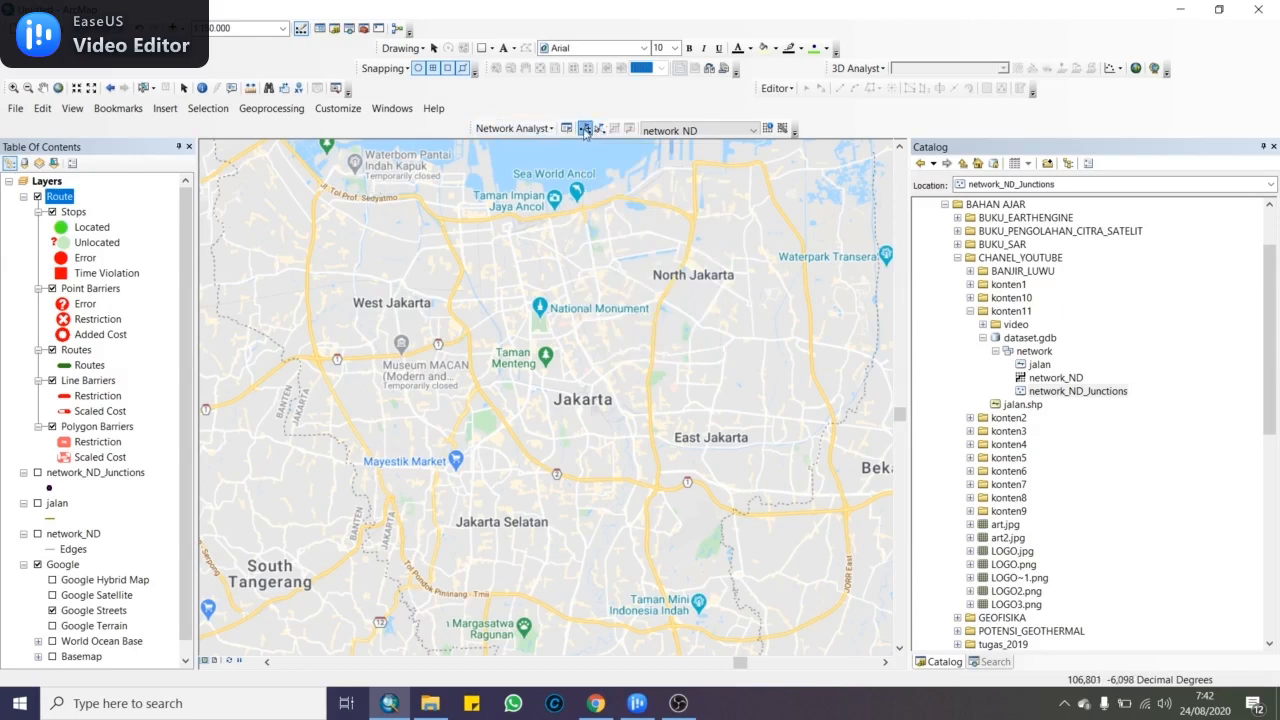
{"action": "left_click", "coordinate": [367, 201]}
{"action": "left_click", "coordinate": [469, 567]}
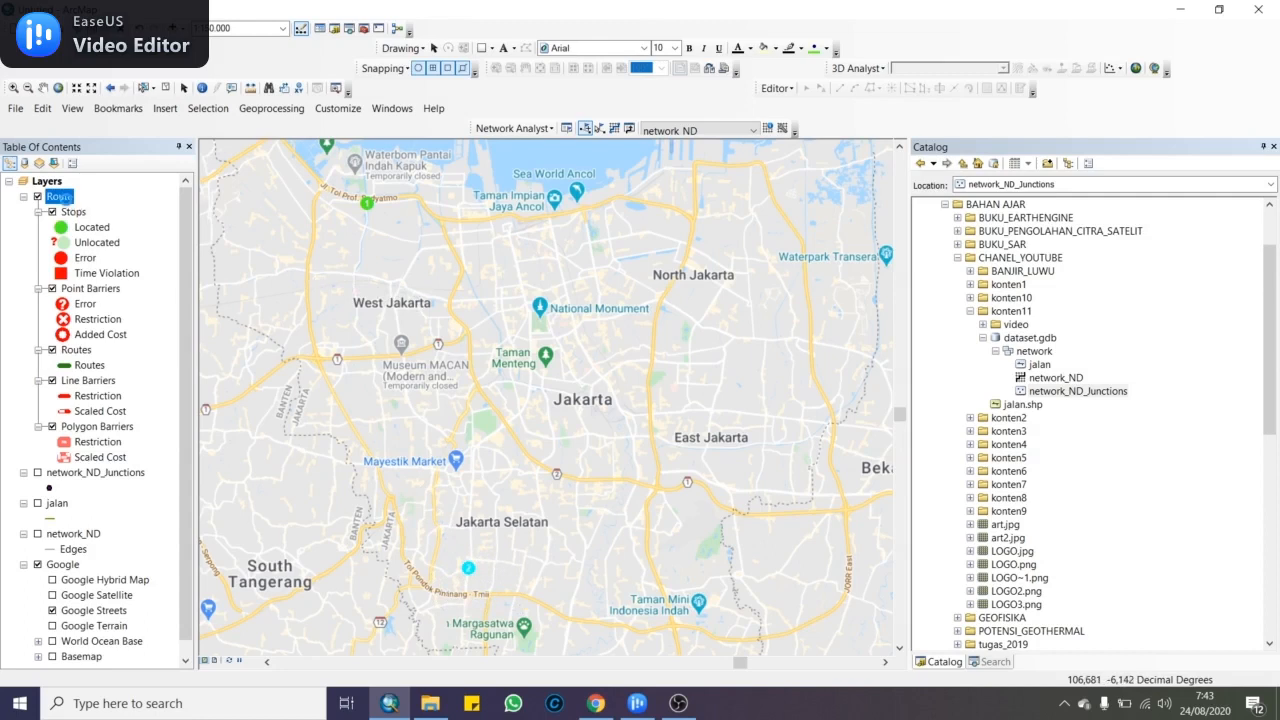
Review the Route layer's impedance options and confirm its analysis settings with Minutes (Minutes) as the impedance
{"action": "double_click", "coordinate": [60, 197]}
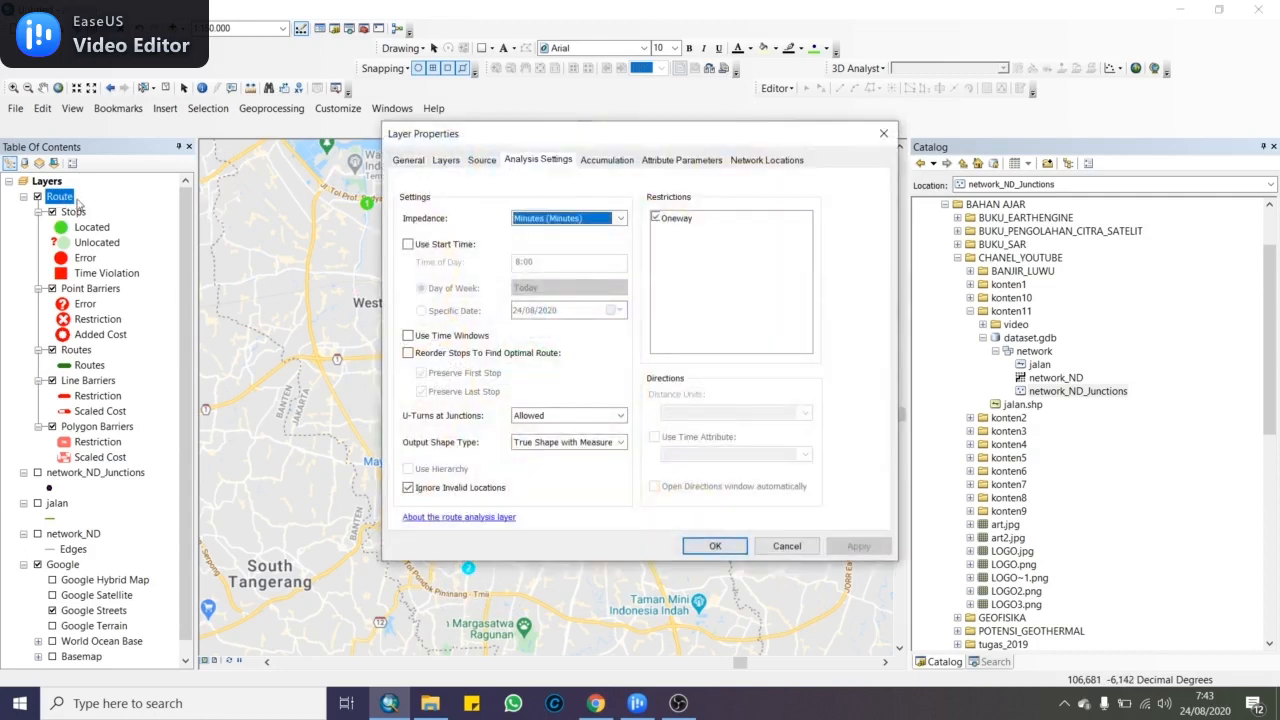
{"action": "left_click", "coordinate": [514, 162]}
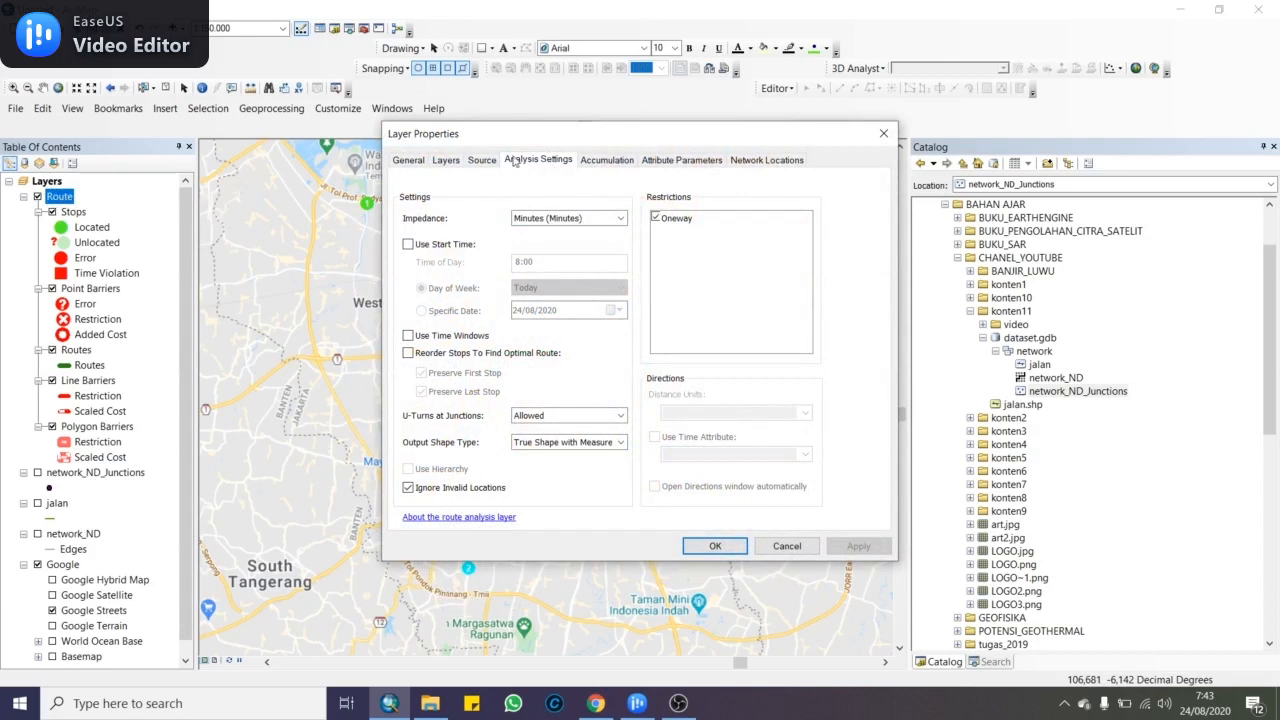
{"action": "left_click", "coordinate": [582, 220]}
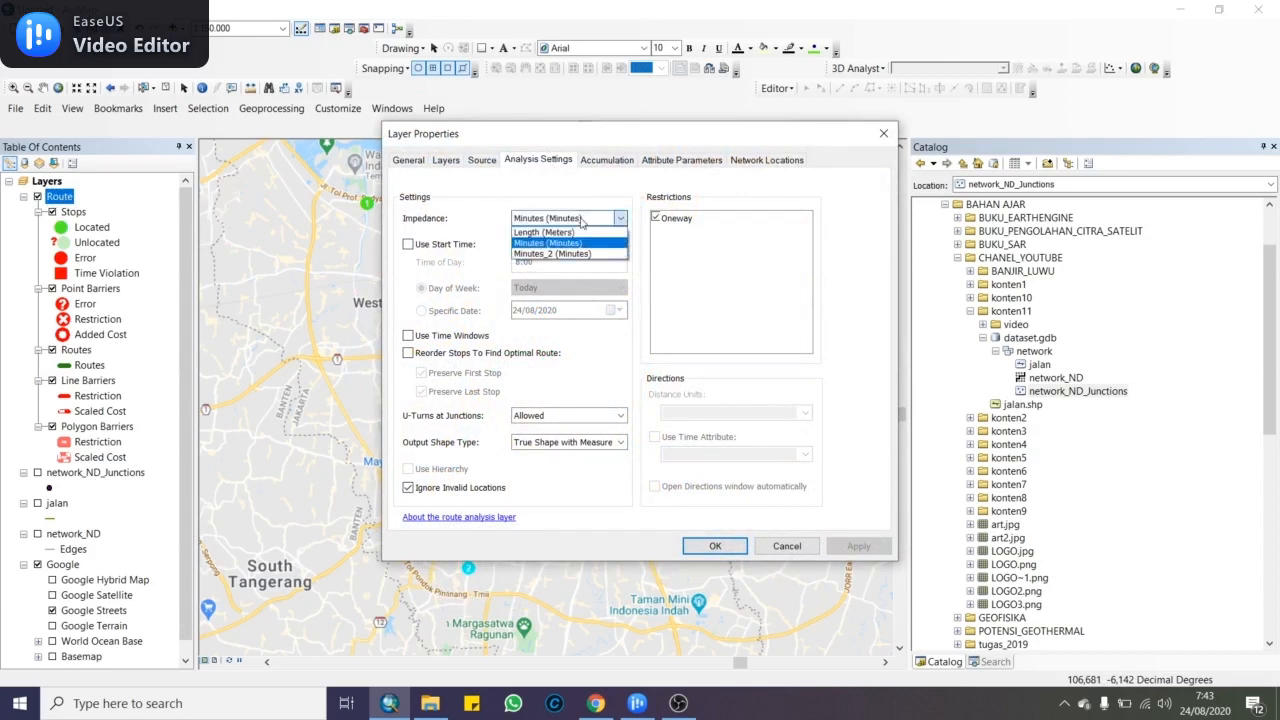
{"action": "left_click", "coordinate": [566, 243]}
{"action": "left_click", "coordinate": [566, 218]}
{"action": "left_click", "coordinate": [548, 243]}
{"action": "left_click", "coordinate": [552, 218]}
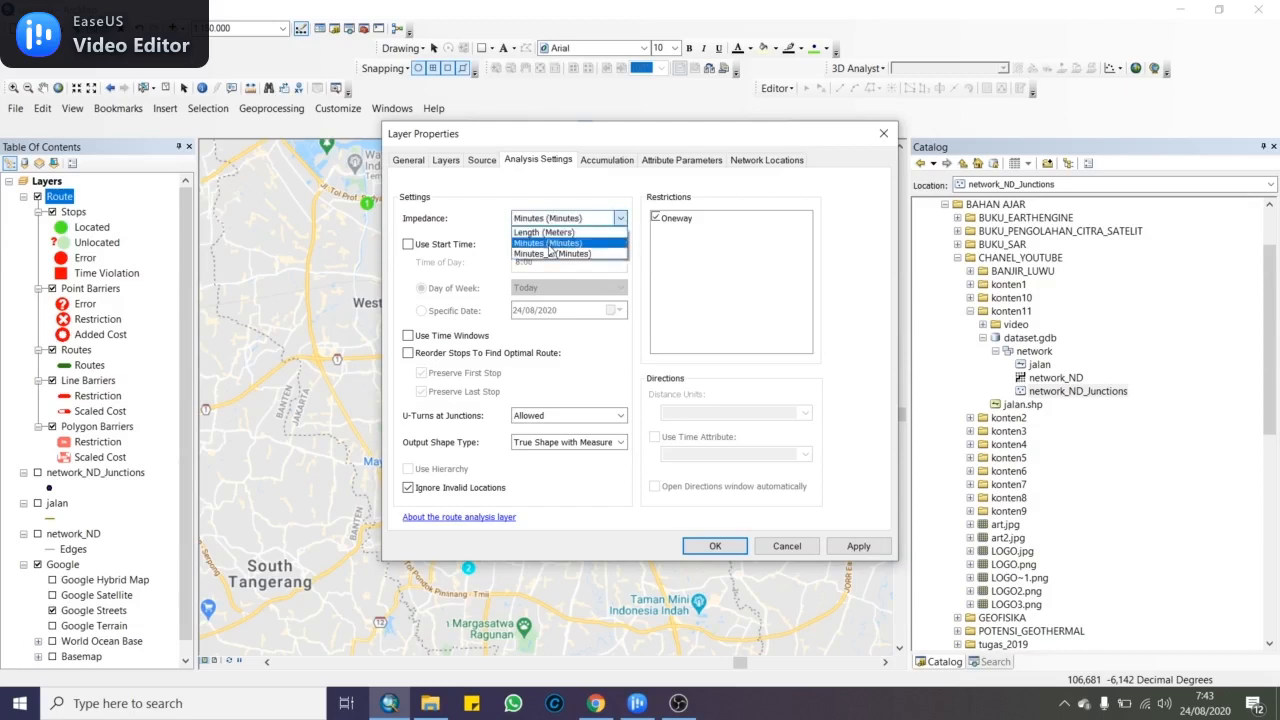
{"action": "left_click", "coordinate": [543, 243]}
{"action": "left_click", "coordinate": [552, 218]}
{"action": "left_click", "coordinate": [549, 246]}
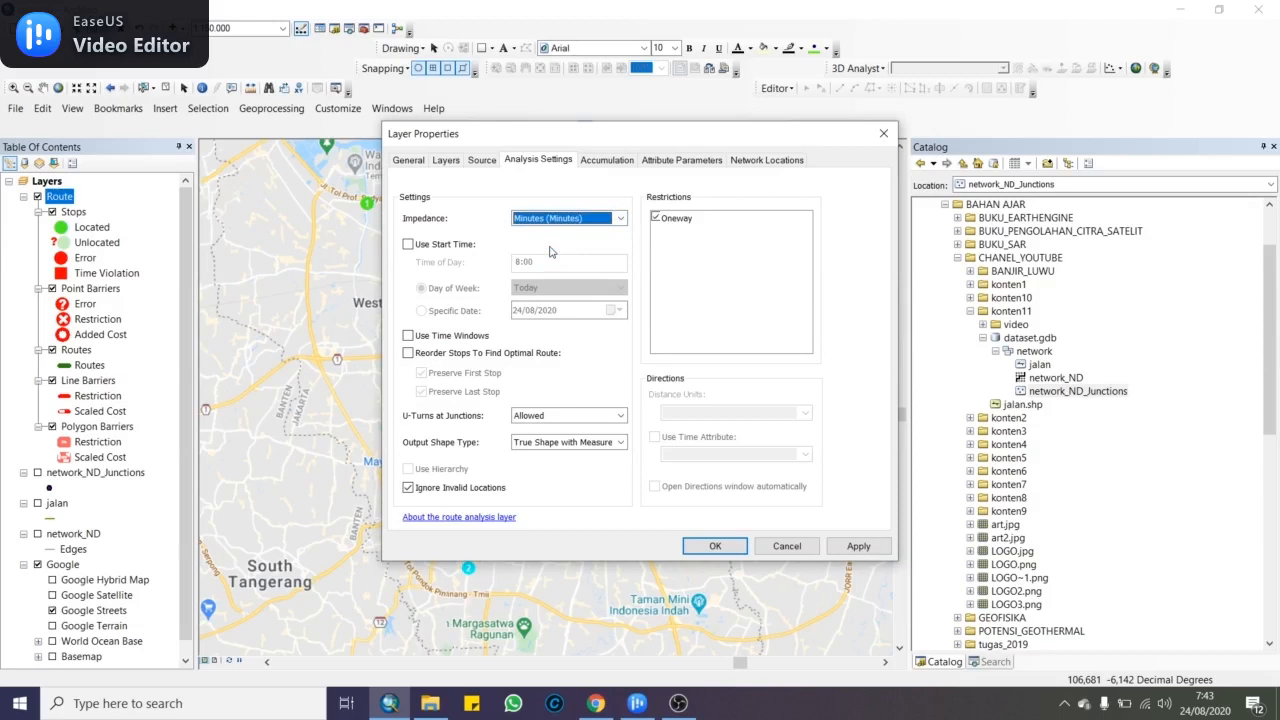
{"action": "left_click_drag", "start_coordinate": [563, 131], "coordinate": [742, 123]}
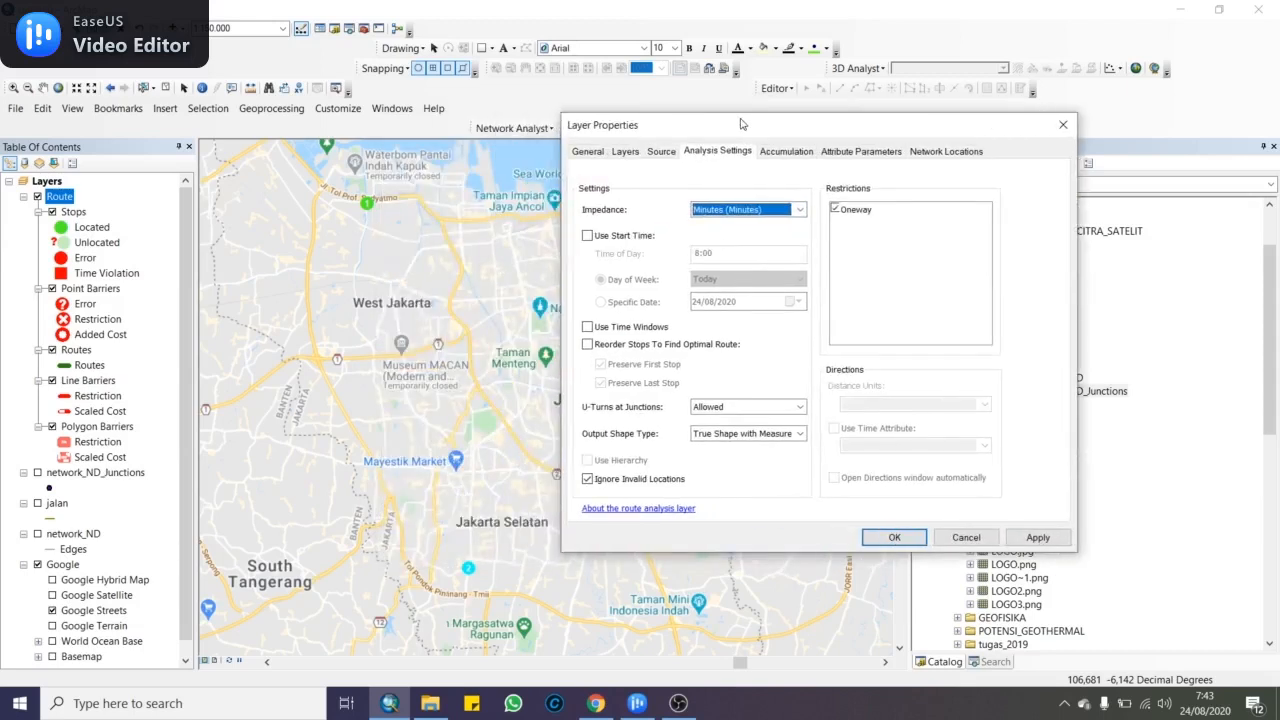
{"action": "left_click", "coordinate": [727, 214]}
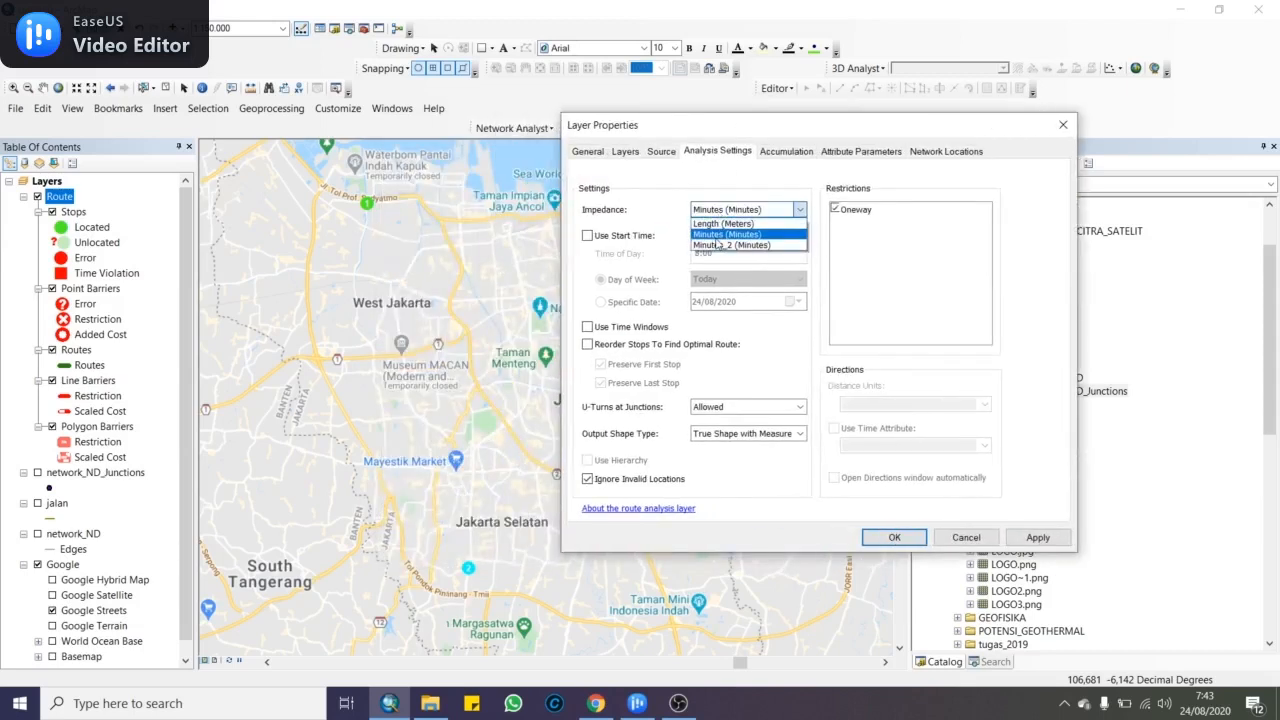
{"action": "left_click", "coordinate": [737, 241]}
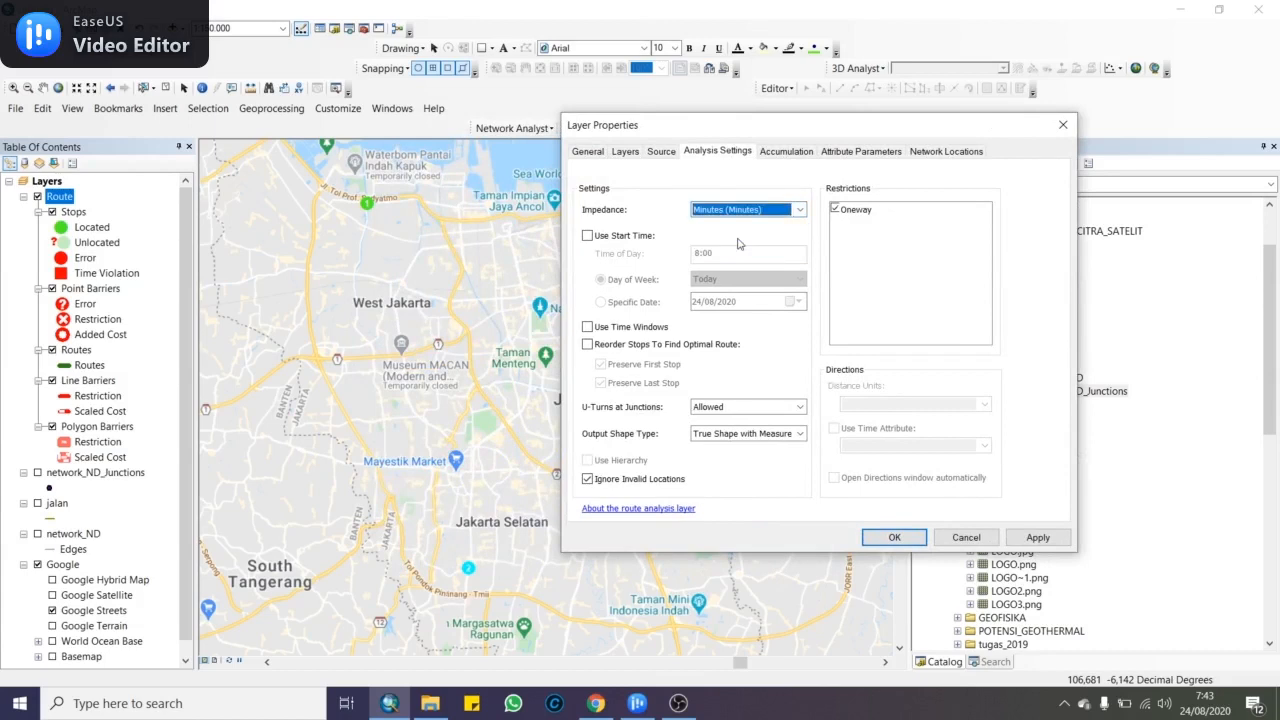
{"action": "left_click", "coordinate": [743, 215]}
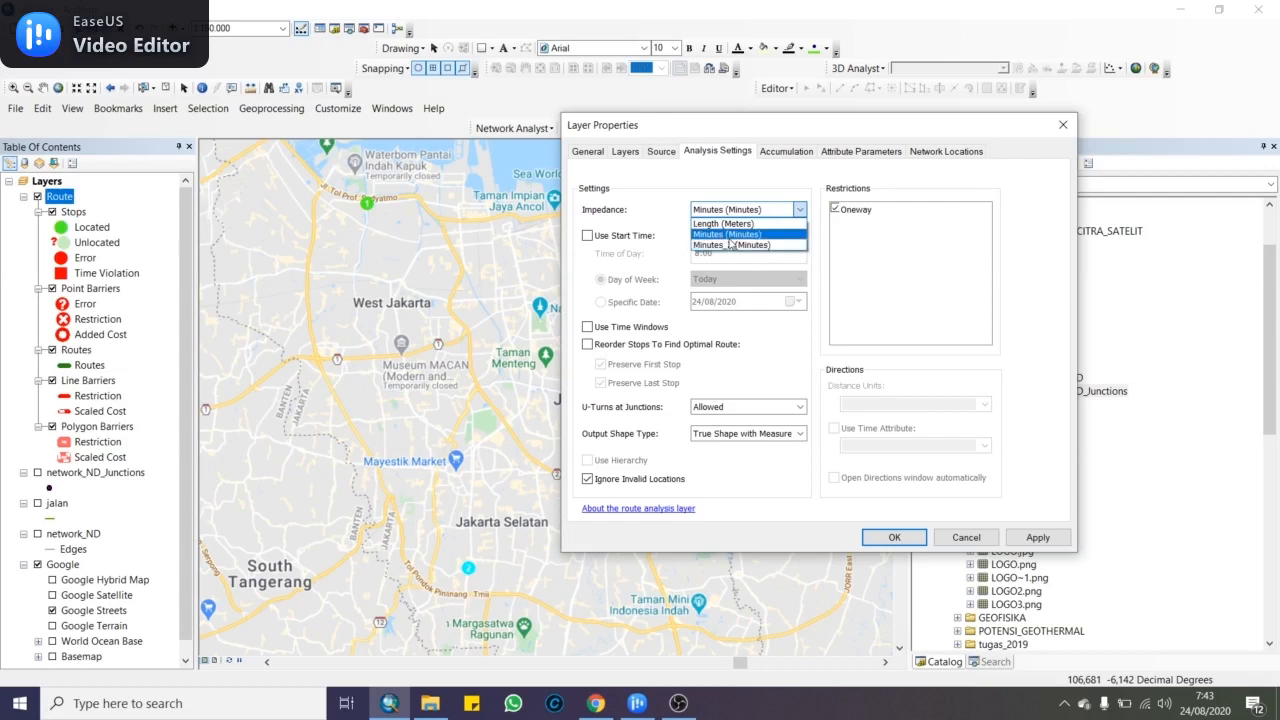
{"action": "left_click", "coordinate": [729, 236]}
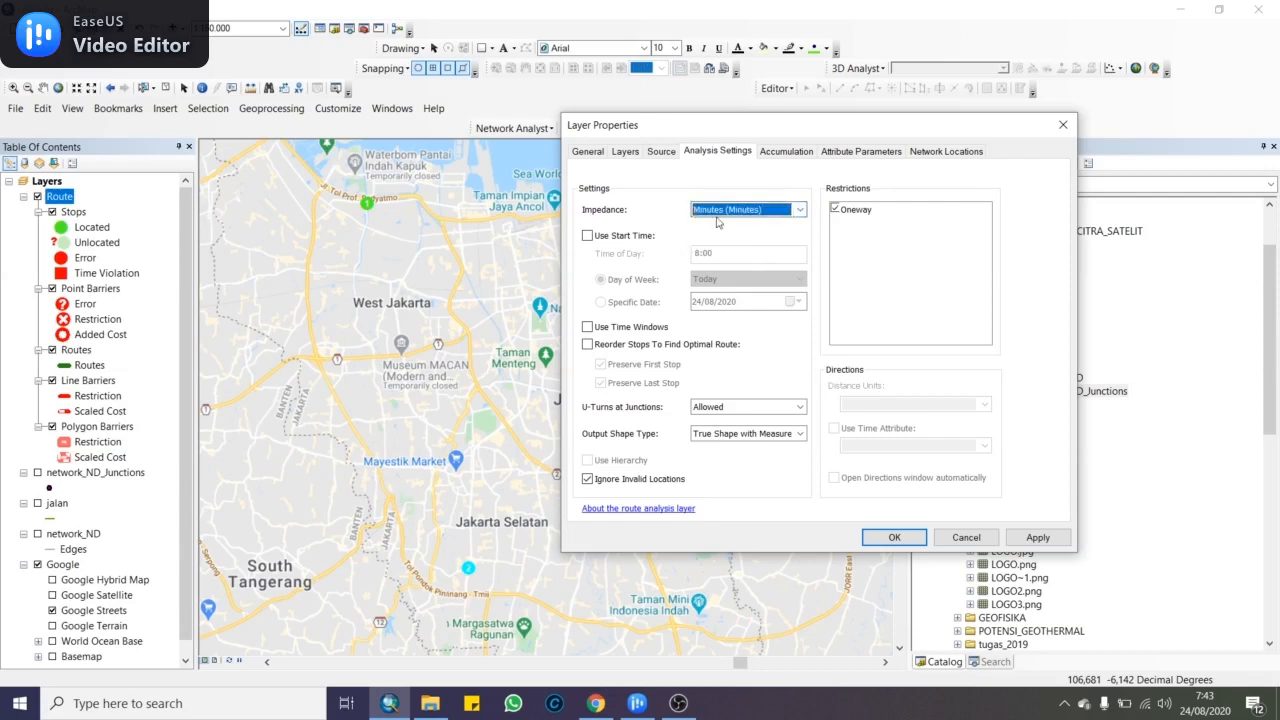
{"action": "left_click", "coordinate": [894, 538]}
Solve the route between the two stops and inspect the resulting path on the map
{"action": "left_click", "coordinate": [617, 128]}
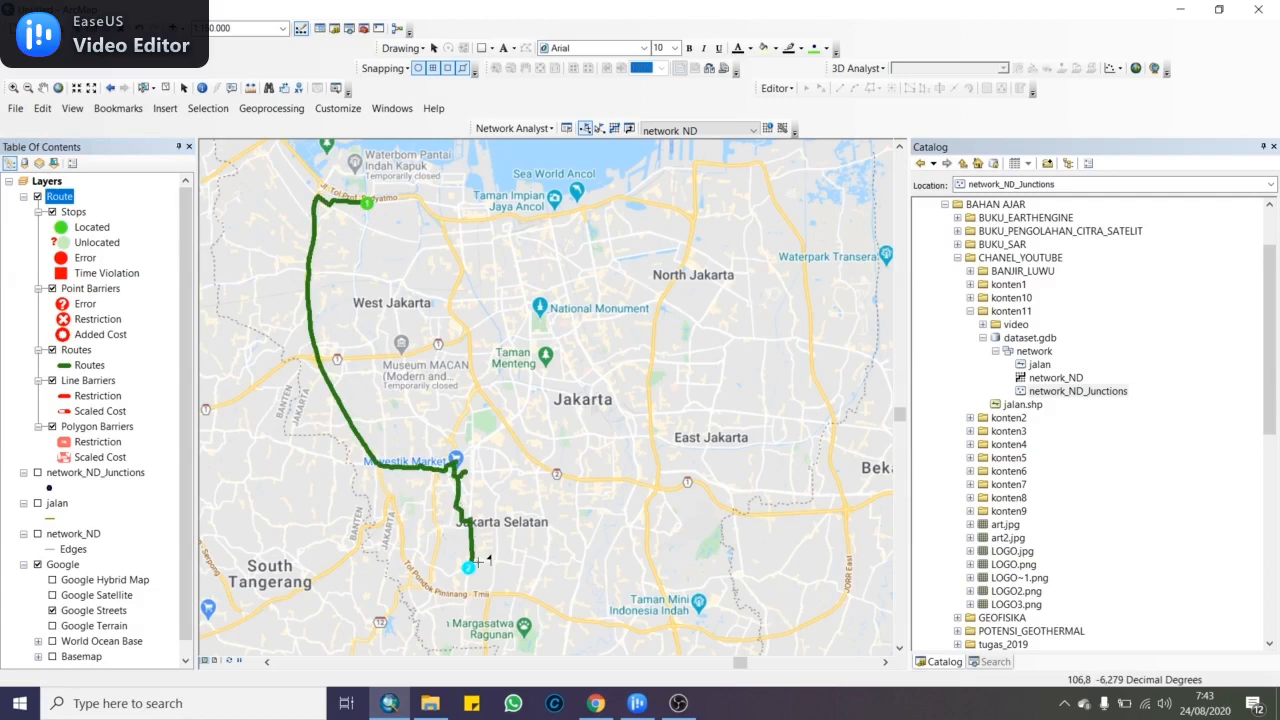
{"action": "scroll", "coordinate": [448, 551], "scroll_direction": "down", "scroll_amount": 1}
{"action": "scroll", "coordinate": [448, 551], "scroll_direction": "up", "scroll_amount": 1}
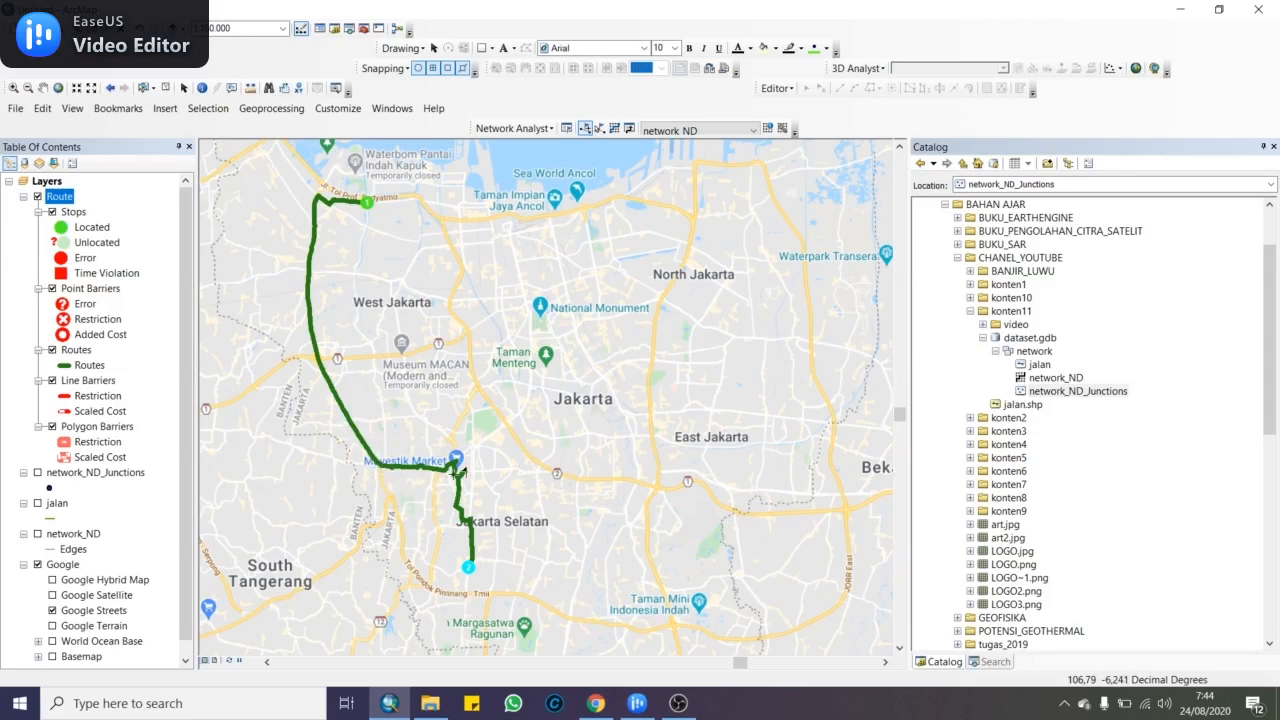
Change the Route layer's impedance to Length (Meters) and solve the route again
{"action": "double_click", "coordinate": [72, 197]}
{"action": "left_click", "coordinate": [546, 222]}
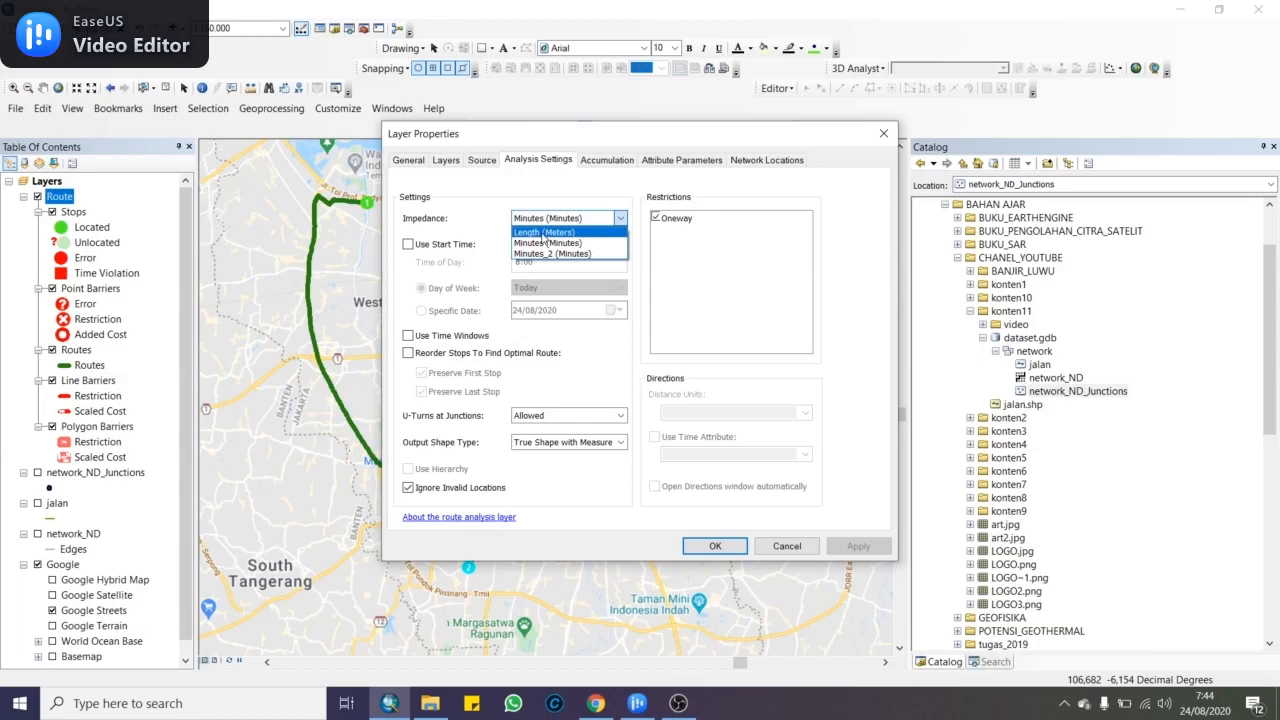
{"action": "left_click", "coordinate": [544, 233]}
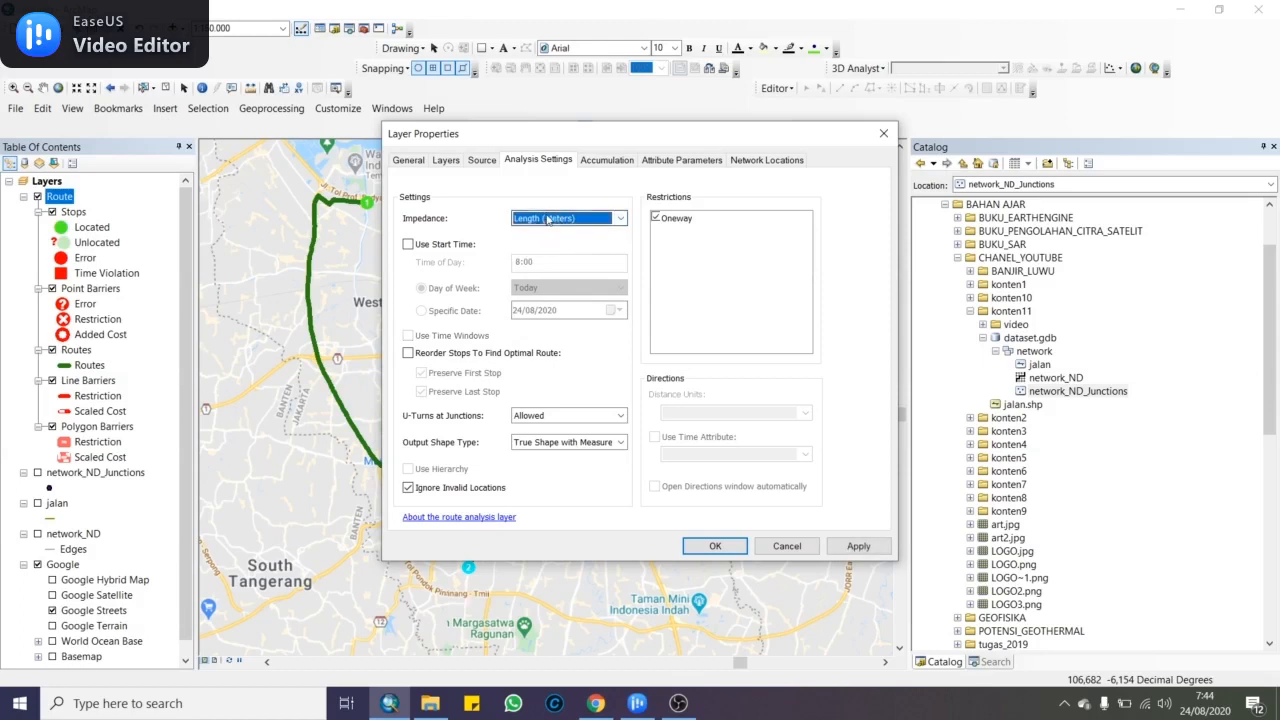
{"action": "left_click", "coordinate": [713, 547]}
{"action": "left_click", "coordinate": [616, 128]}
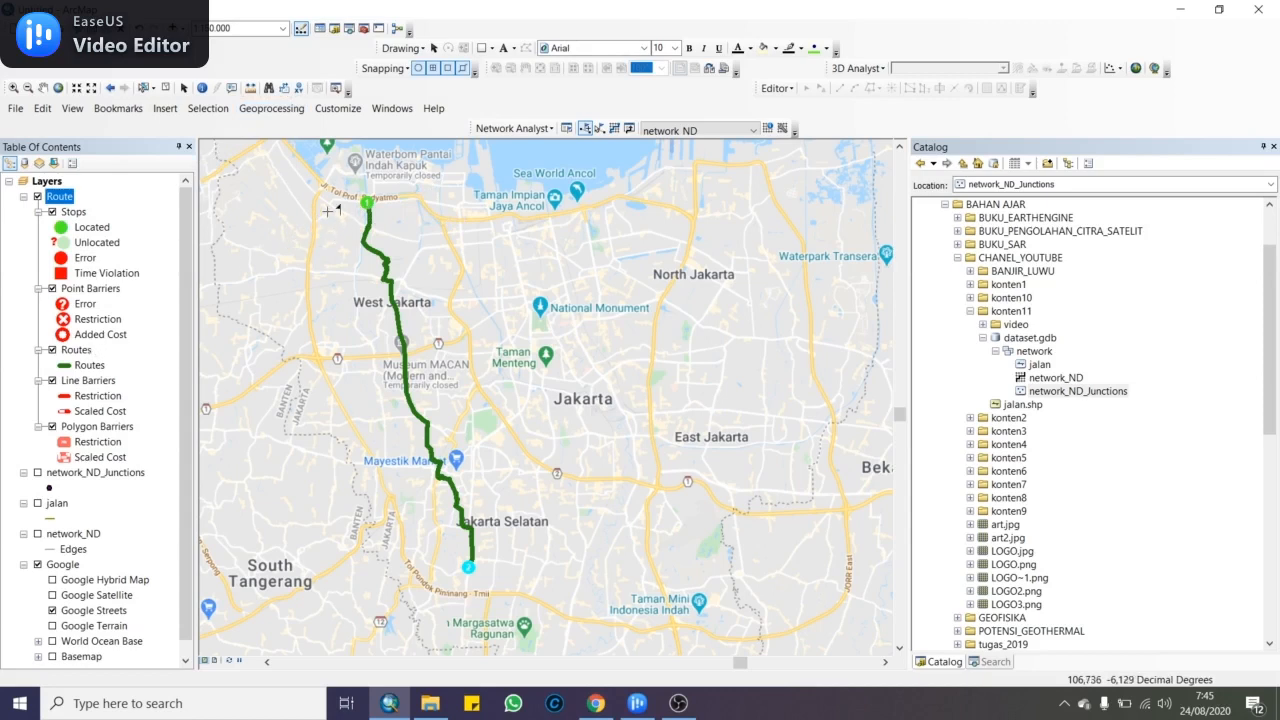
Check the route's Total_Length value in the Routes attribute table, then close the table
{"action": "double_click", "coordinate": [59, 196]}
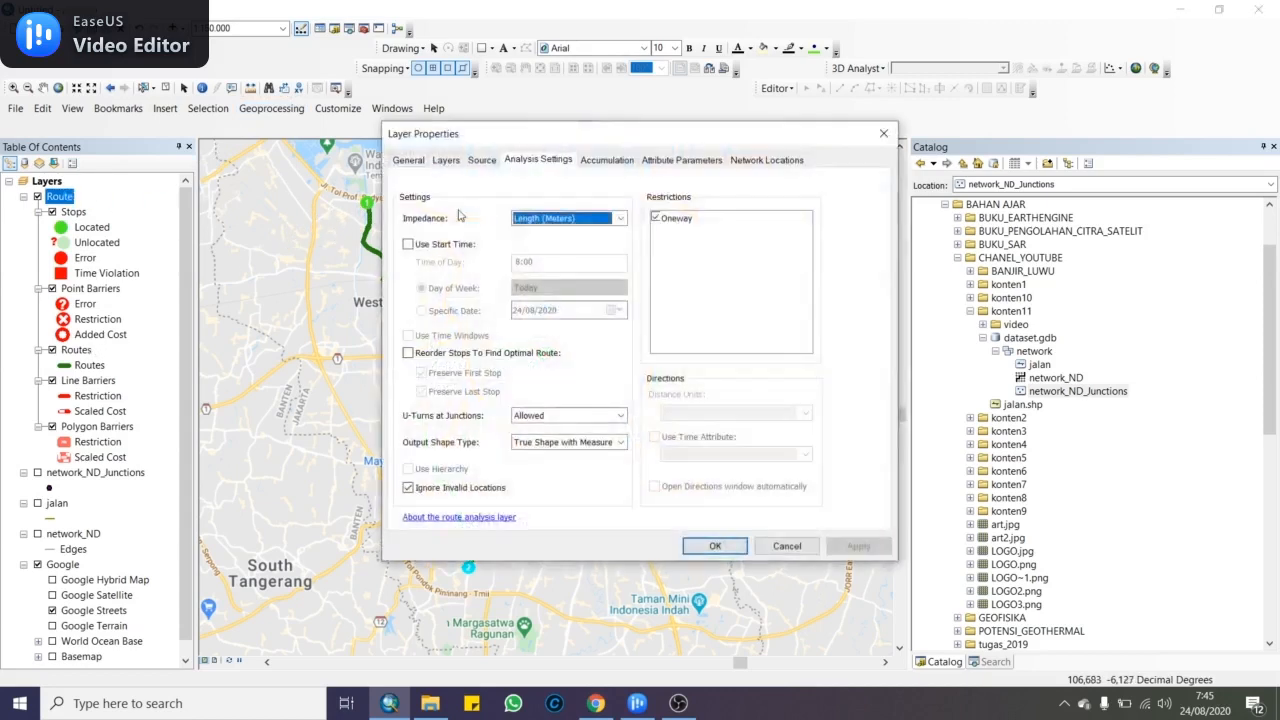
{"action": "key", "text": "Escape"}
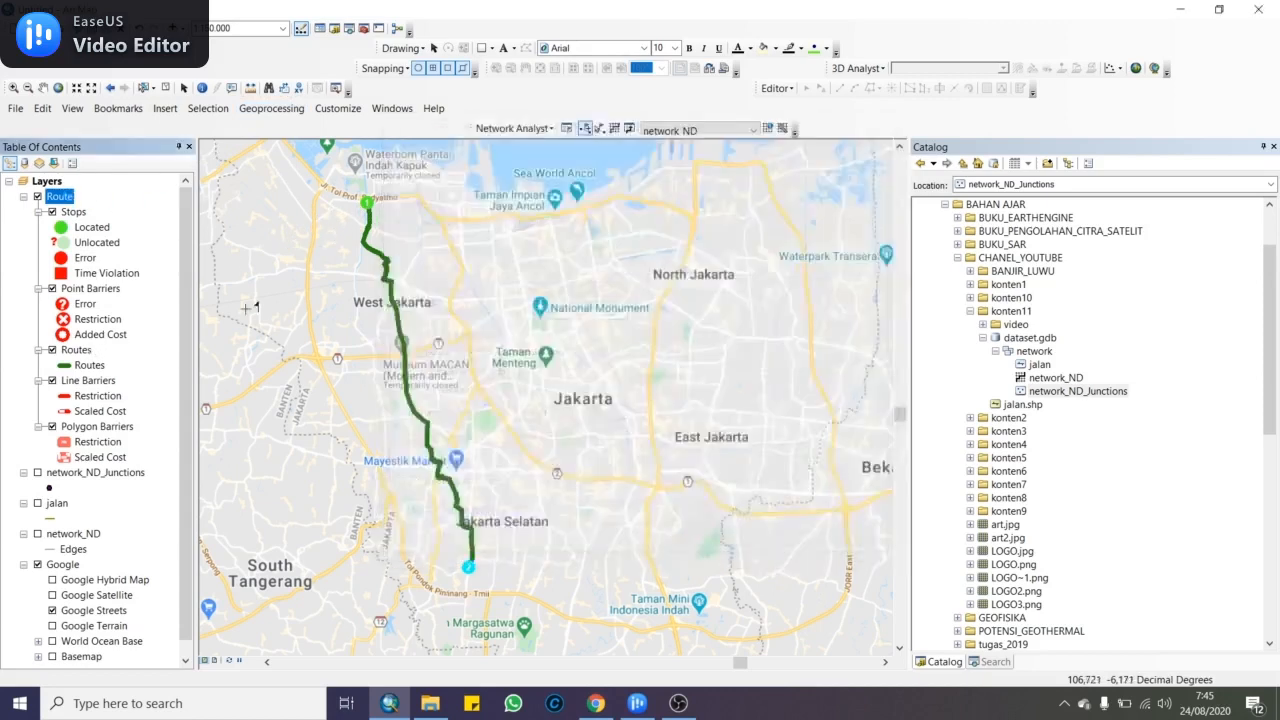
{"action": "right_click", "coordinate": [76, 350]}
{"action": "left_click", "coordinate": [155, 64]}
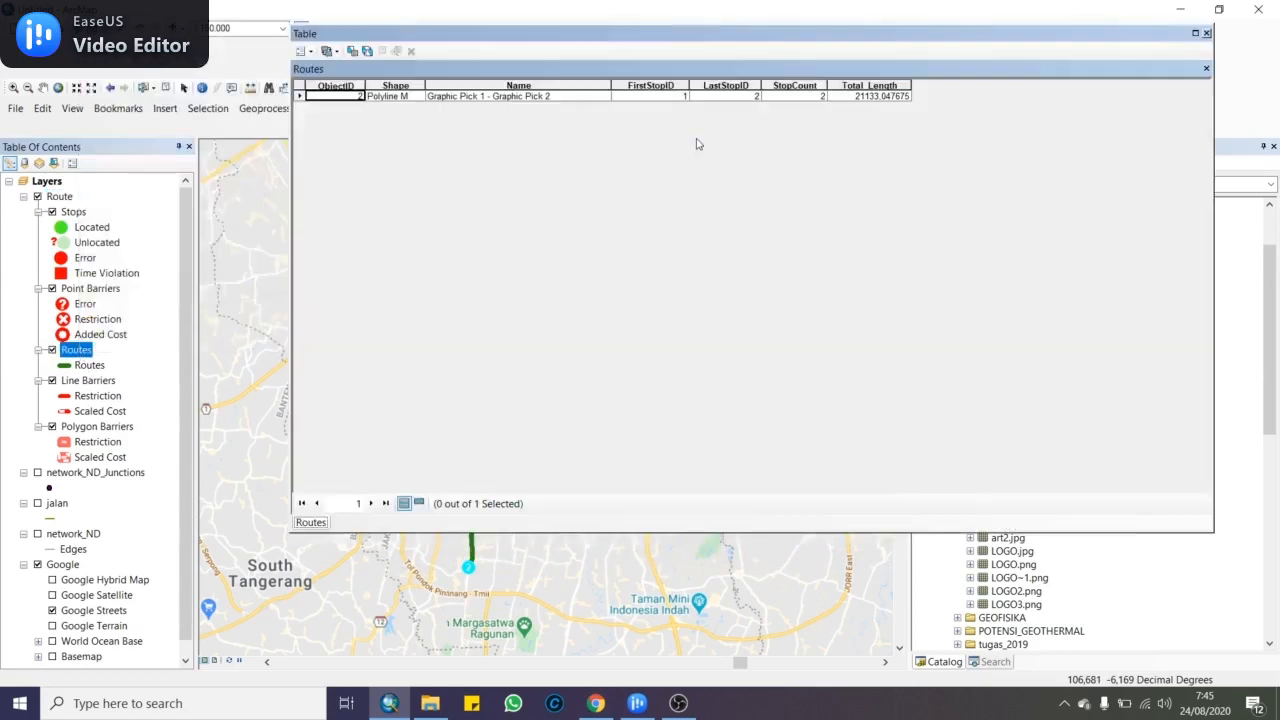
{"action": "left_click", "coordinate": [866, 97]}
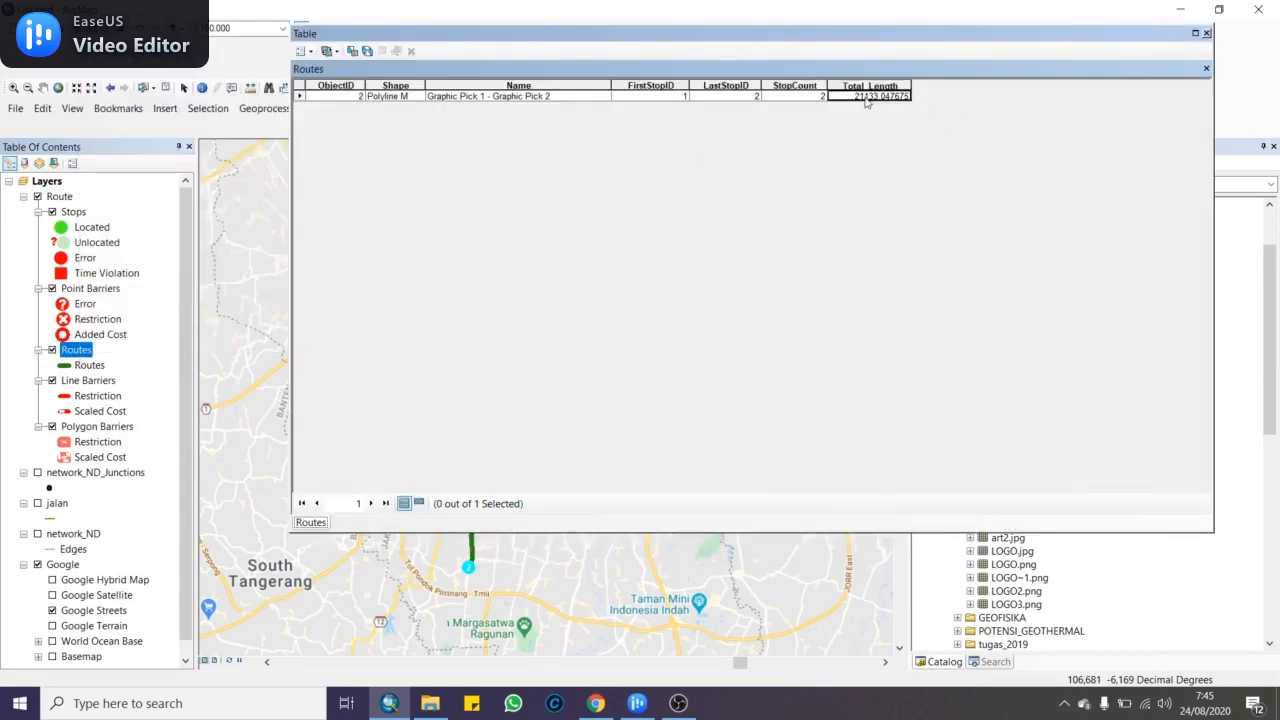
{"action": "left_click_drag", "start_coordinate": [735, 36], "coordinate": [899, 47]}
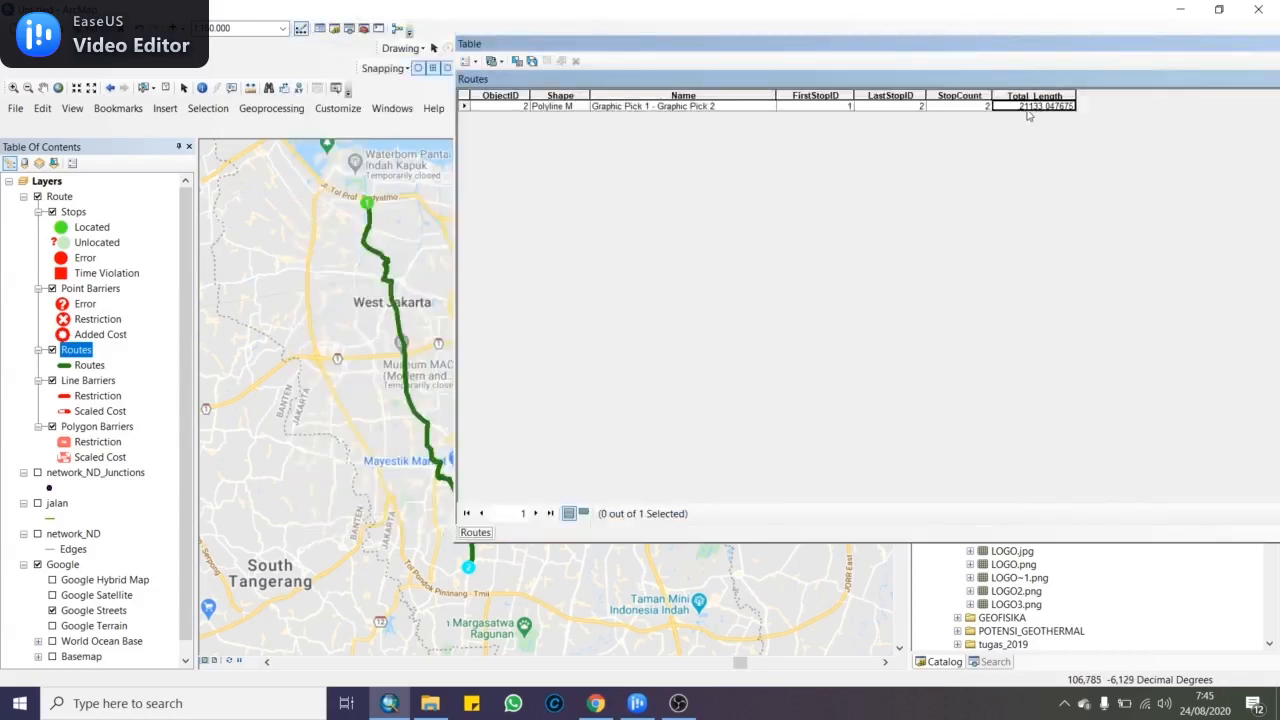
{"action": "left_click_drag", "start_coordinate": [1083, 43], "coordinate": [829, 147]}
{"action": "left_click", "coordinate": [1109, 147]}
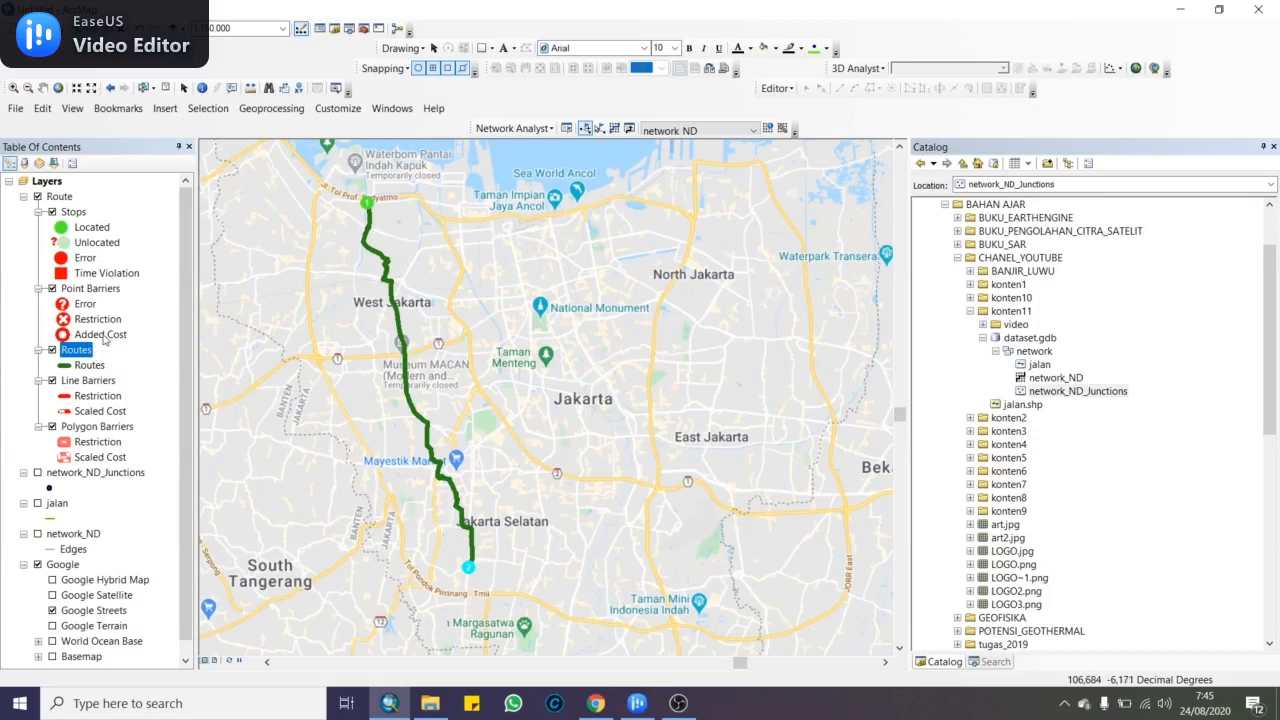
Switch the Route layer's impedance back to Minutes (Minutes) and recalculate the route
{"action": "double_click", "coordinate": [66, 200]}
{"action": "left_click", "coordinate": [582, 220]}
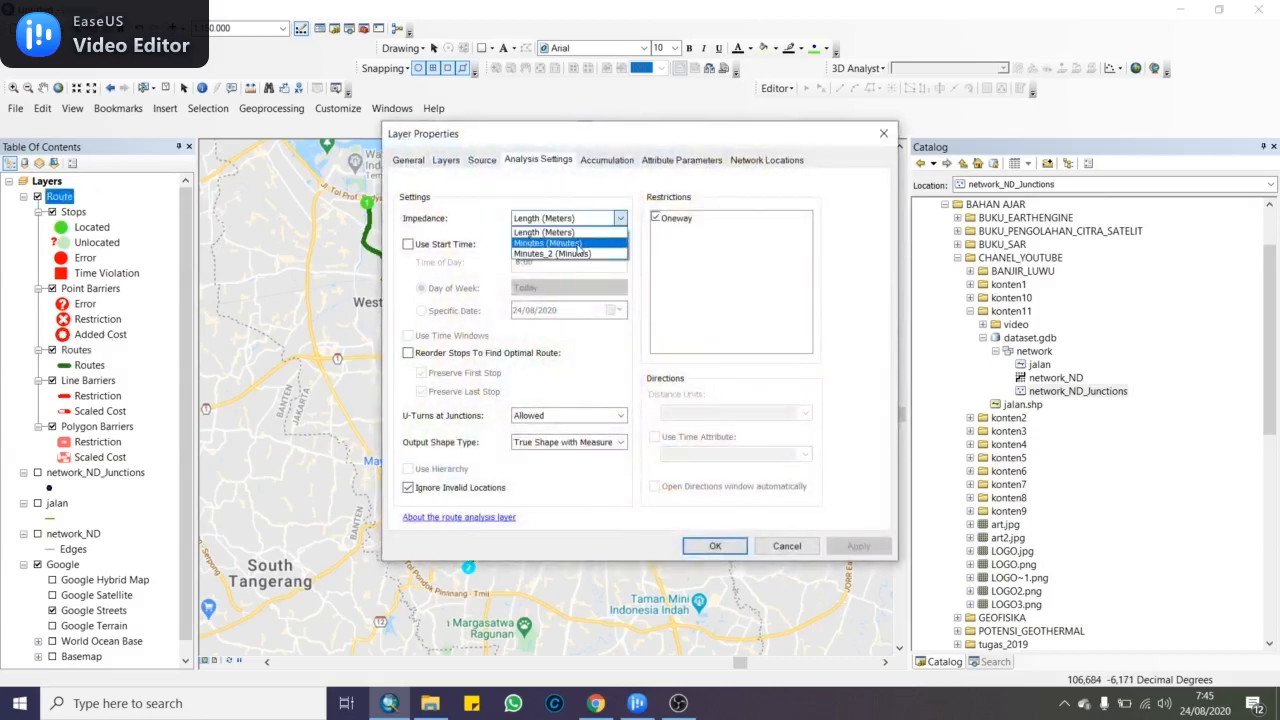
{"action": "left_click", "coordinate": [578, 243]}
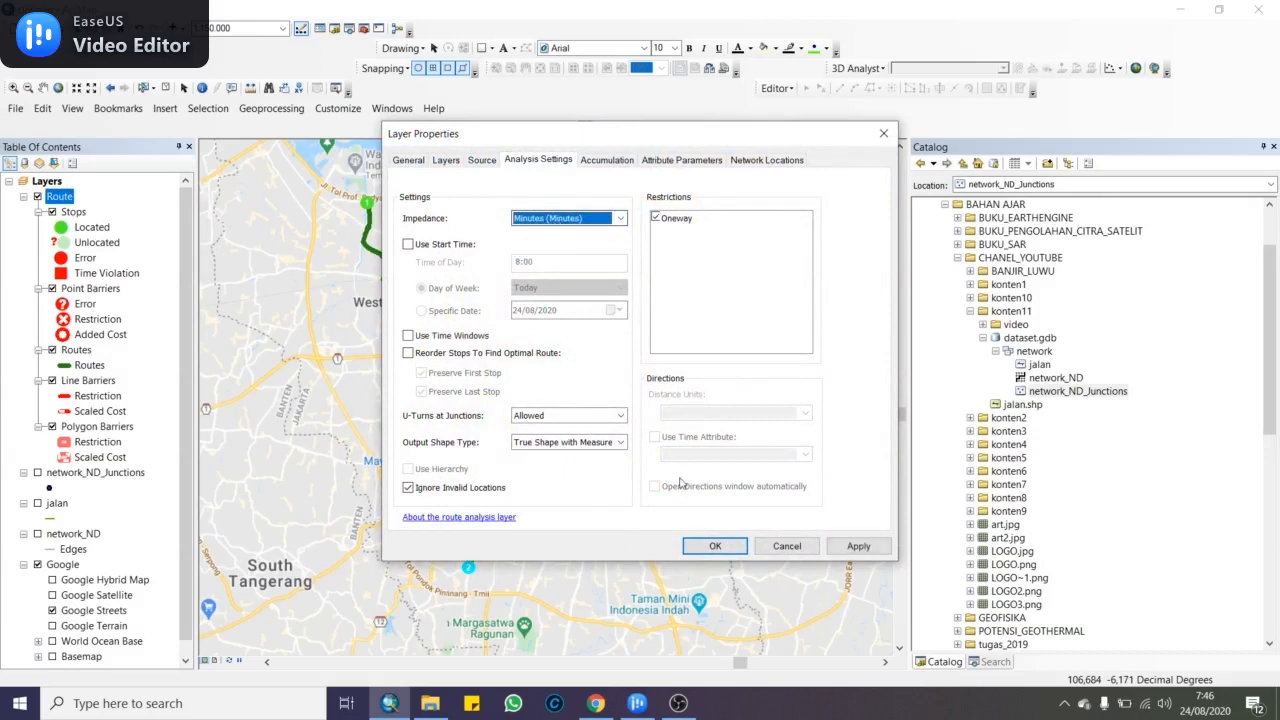
{"action": "left_click", "coordinate": [714, 546]}
{"action": "left_click", "coordinate": [612, 128]}
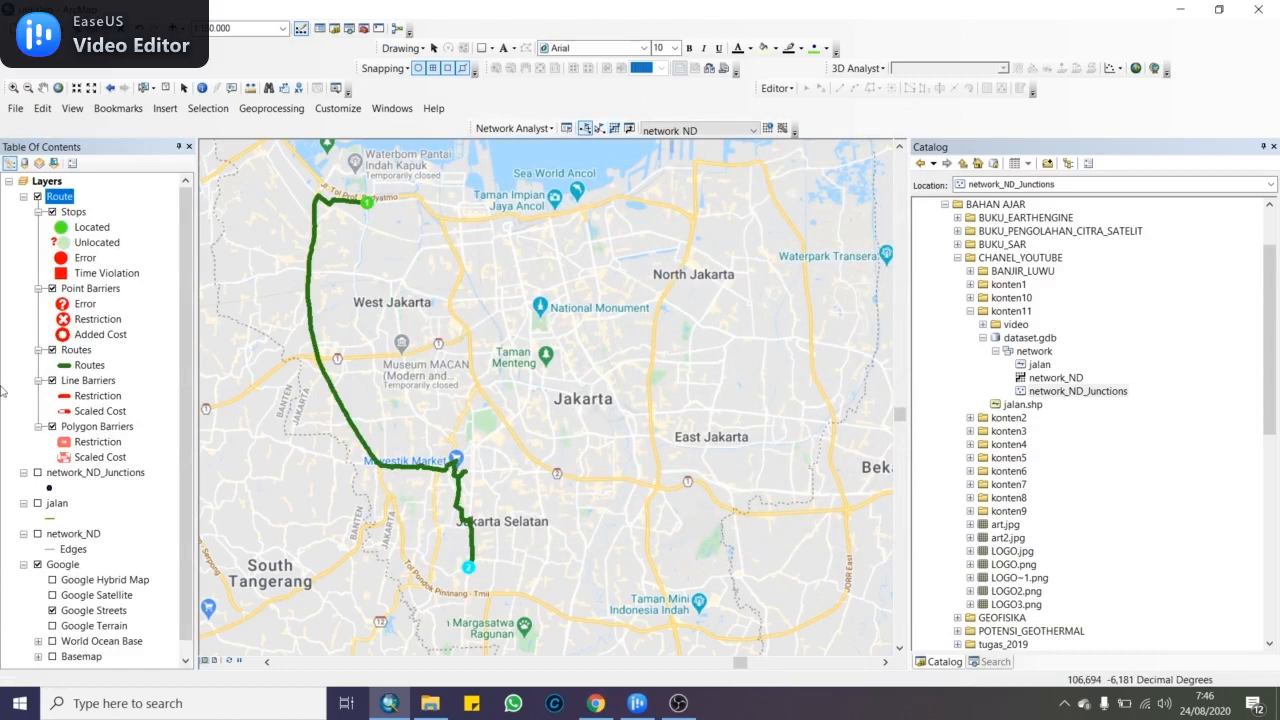
Check the route's Total_Minutes value in the Routes attribute table, then close the table
{"action": "right_click", "coordinate": [75, 351]}
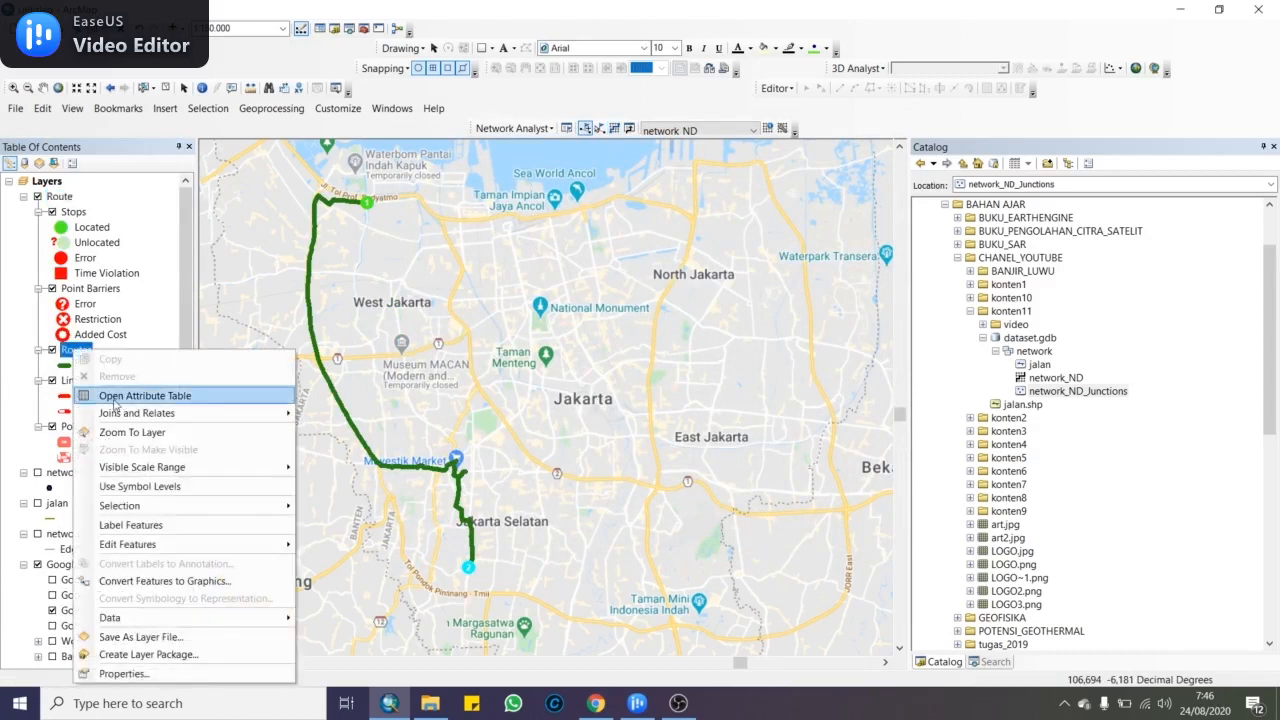
{"action": "left_click", "coordinate": [145, 395]}
{"action": "left_click", "coordinate": [790, 212]}
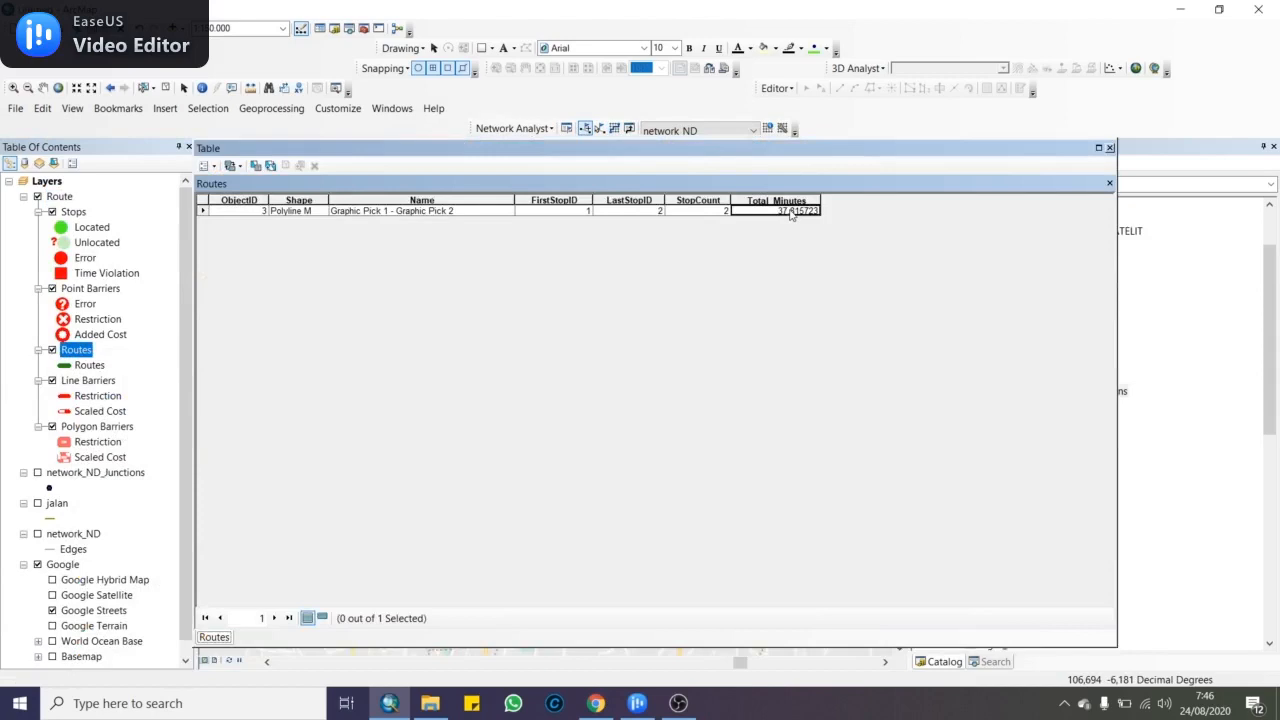
{"action": "left_click", "coordinate": [1110, 148]}
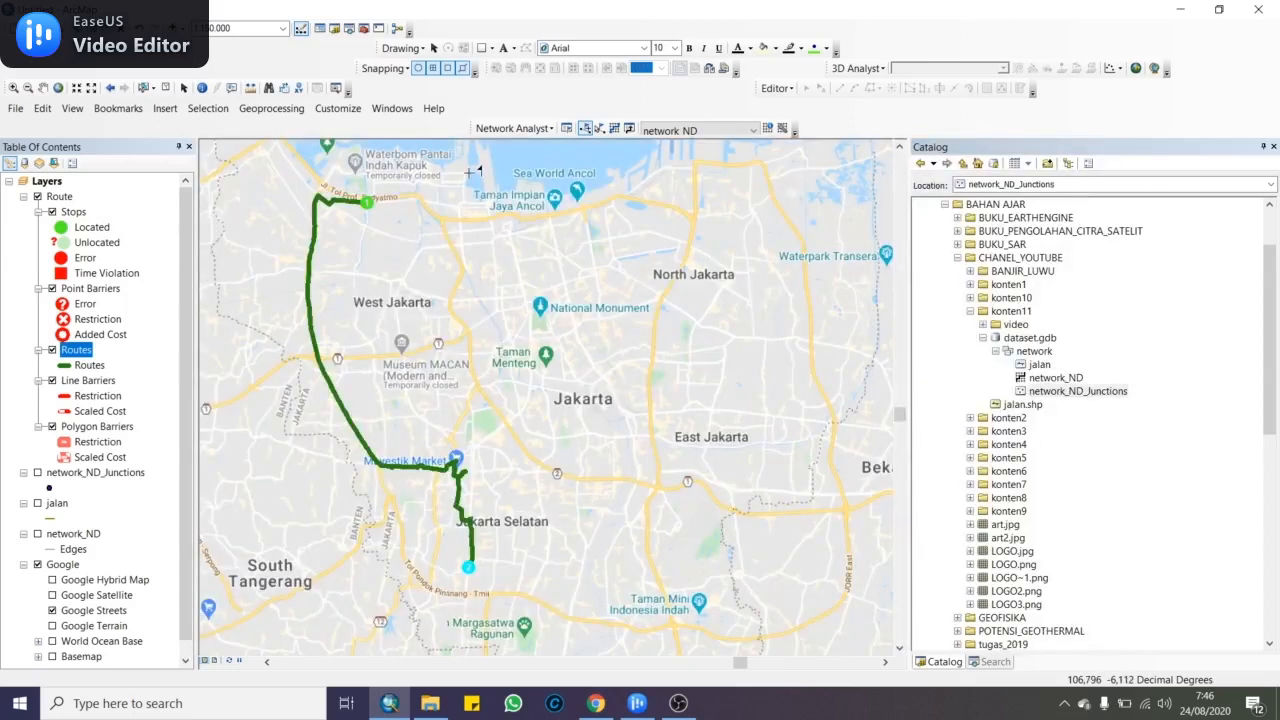
Set the Route layer's impedance to Minutes_2 (Minutes) and apply the analysis settings
{"action": "double_click", "coordinate": [60, 198]}
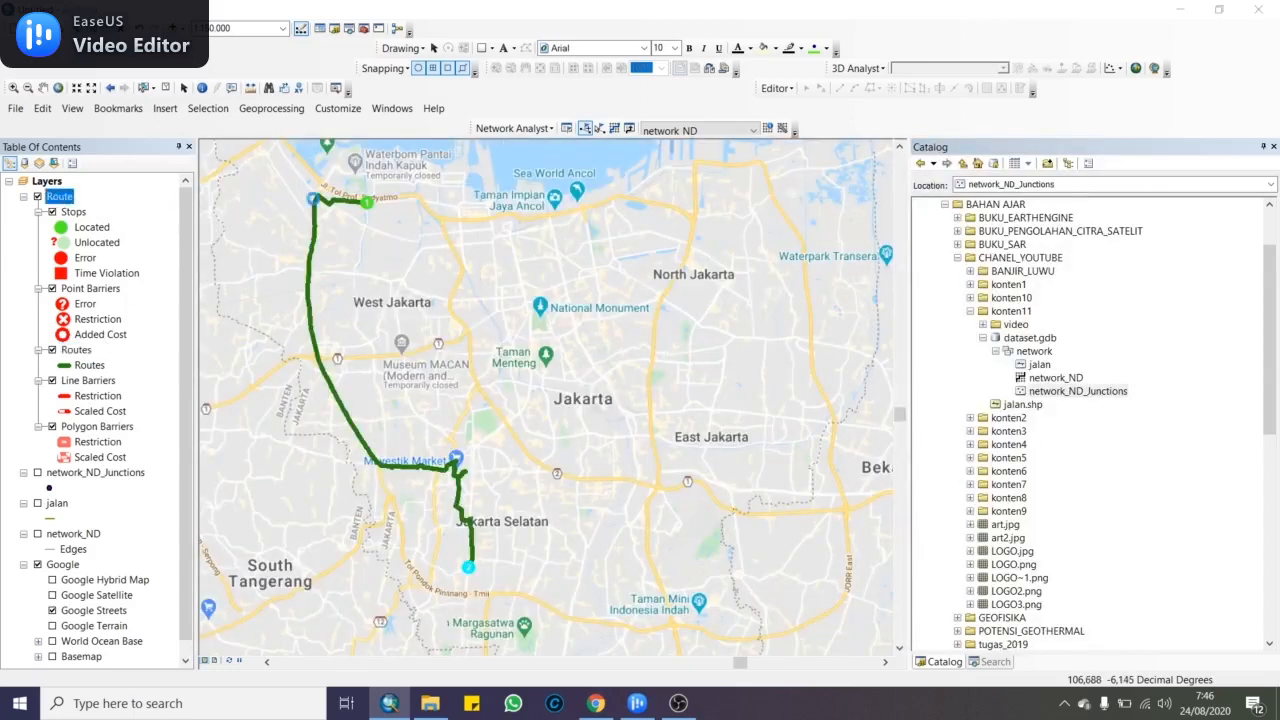
{"action": "left_click", "coordinate": [568, 222]}
{"action": "left_click", "coordinate": [570, 252]}
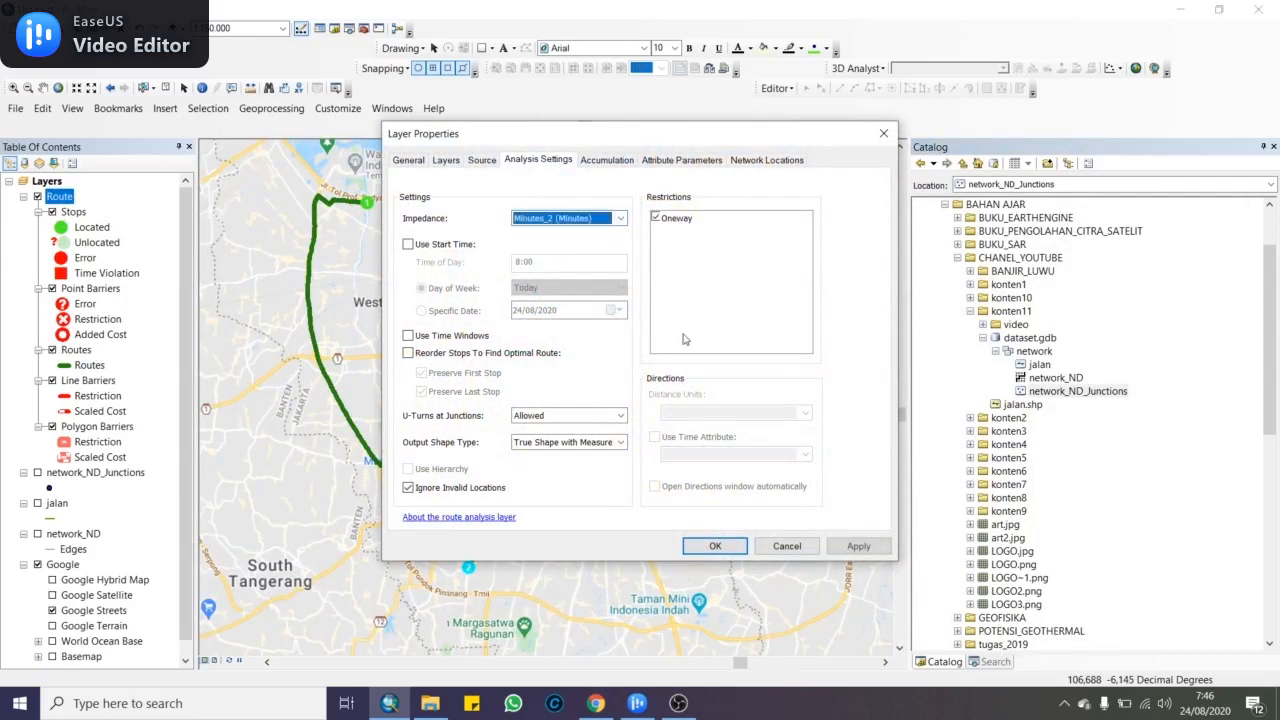
{"action": "left_click", "coordinate": [716, 545]}
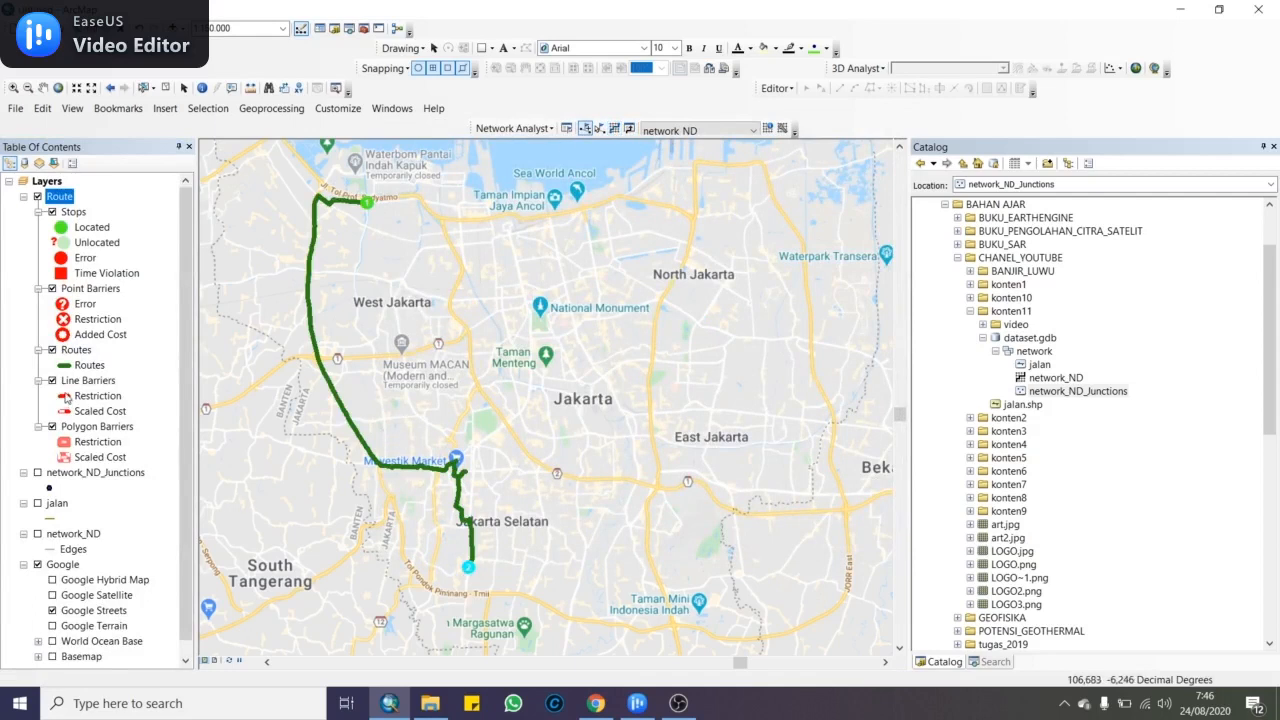
Check the route's Total_Minutes_2 value in the Routes attribute table, shifting the table to see the map, then close it
{"action": "right_click", "coordinate": [75, 350]}
{"action": "left_click", "coordinate": [140, 66]}
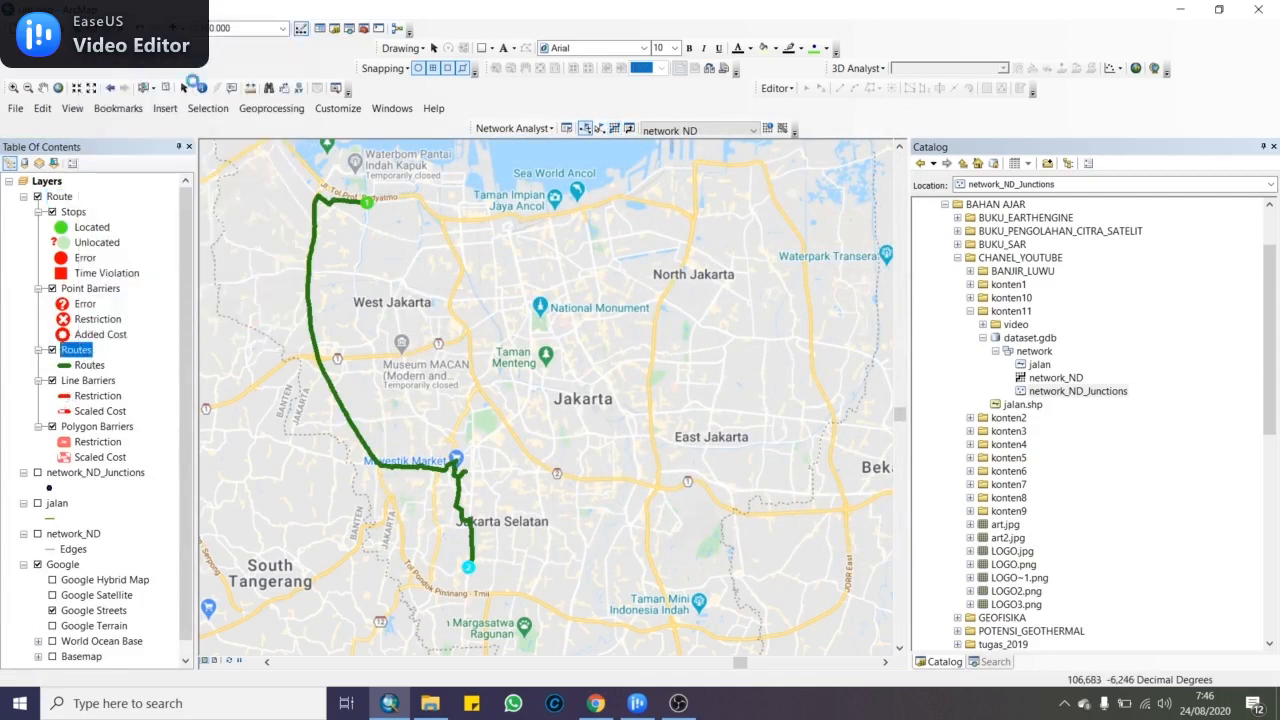
{"action": "left_click", "coordinate": [803, 212]}
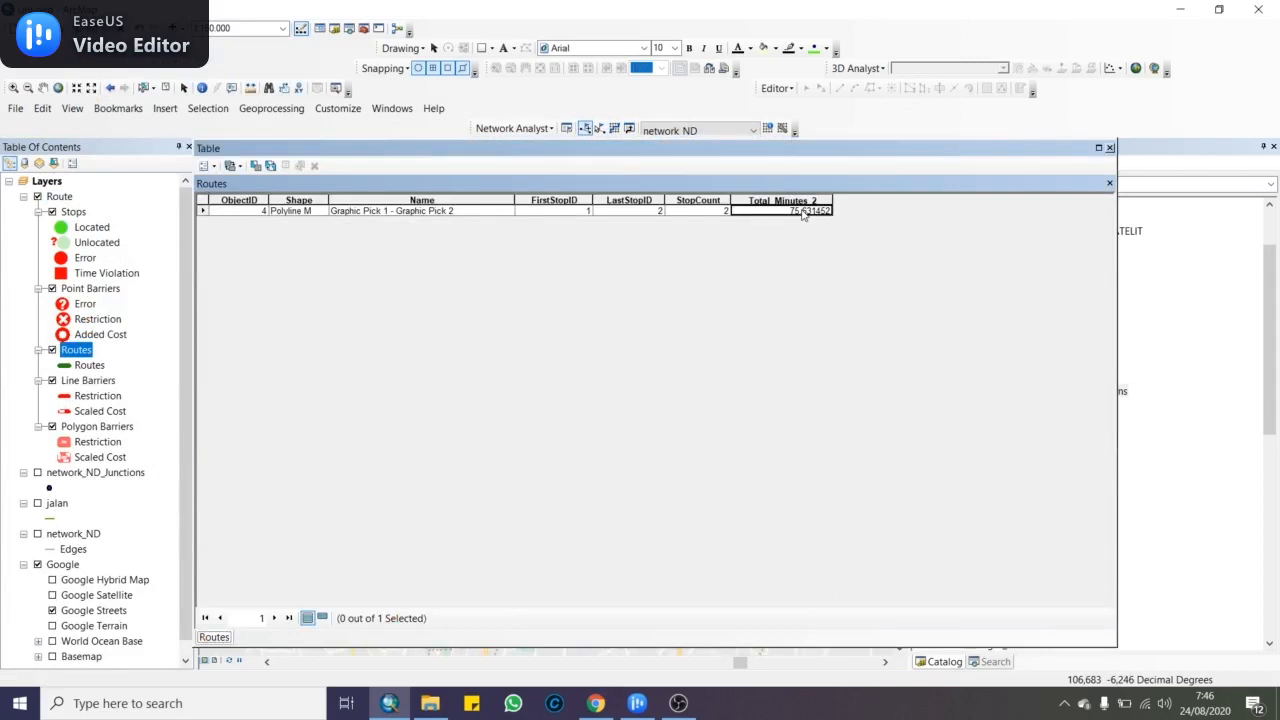
{"action": "left_click_drag", "start_coordinate": [903, 150], "coordinate": [1155, 117]}
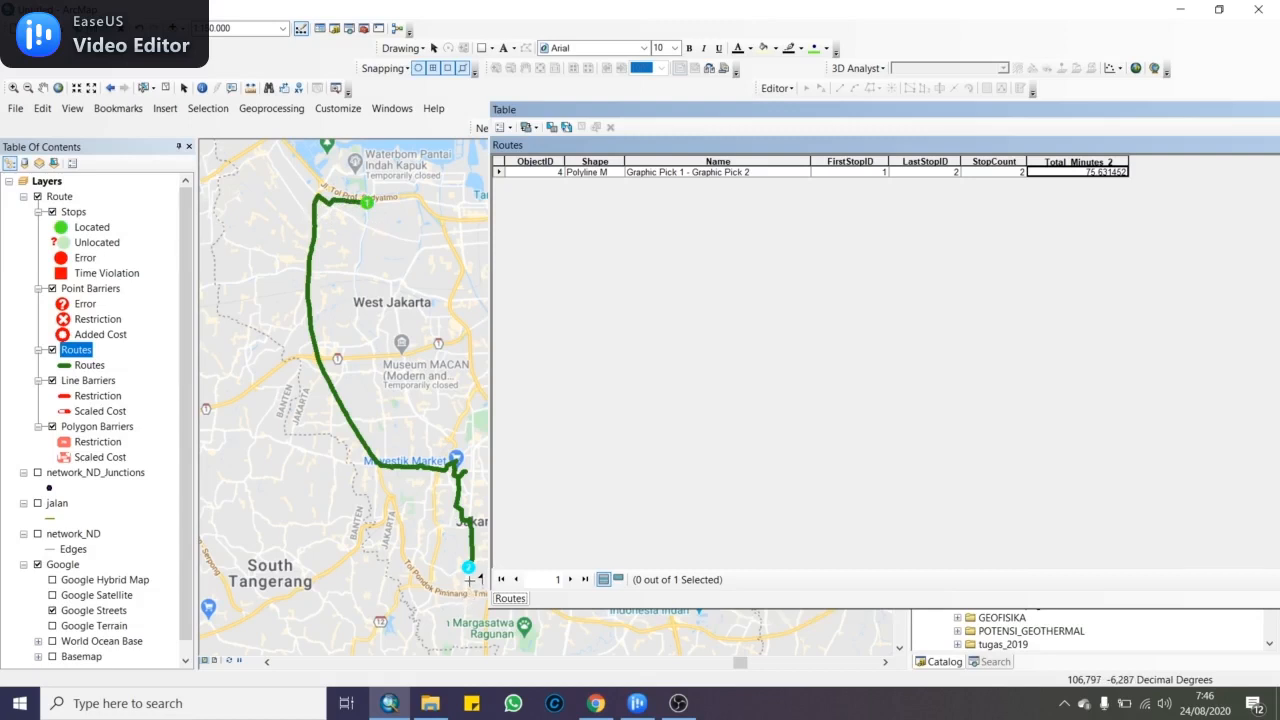
{"action": "left_click_drag", "start_coordinate": [1000, 112], "coordinate": [864, 120]}
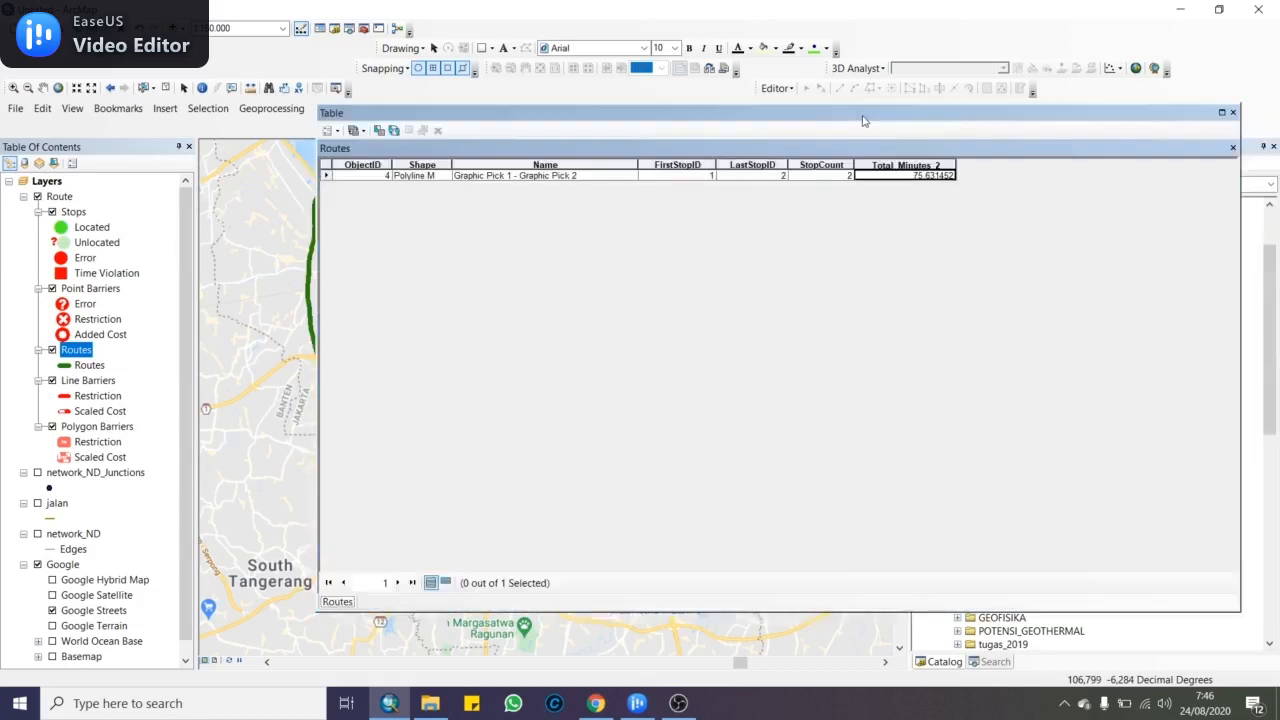
{"action": "left_click", "coordinate": [1233, 112]}
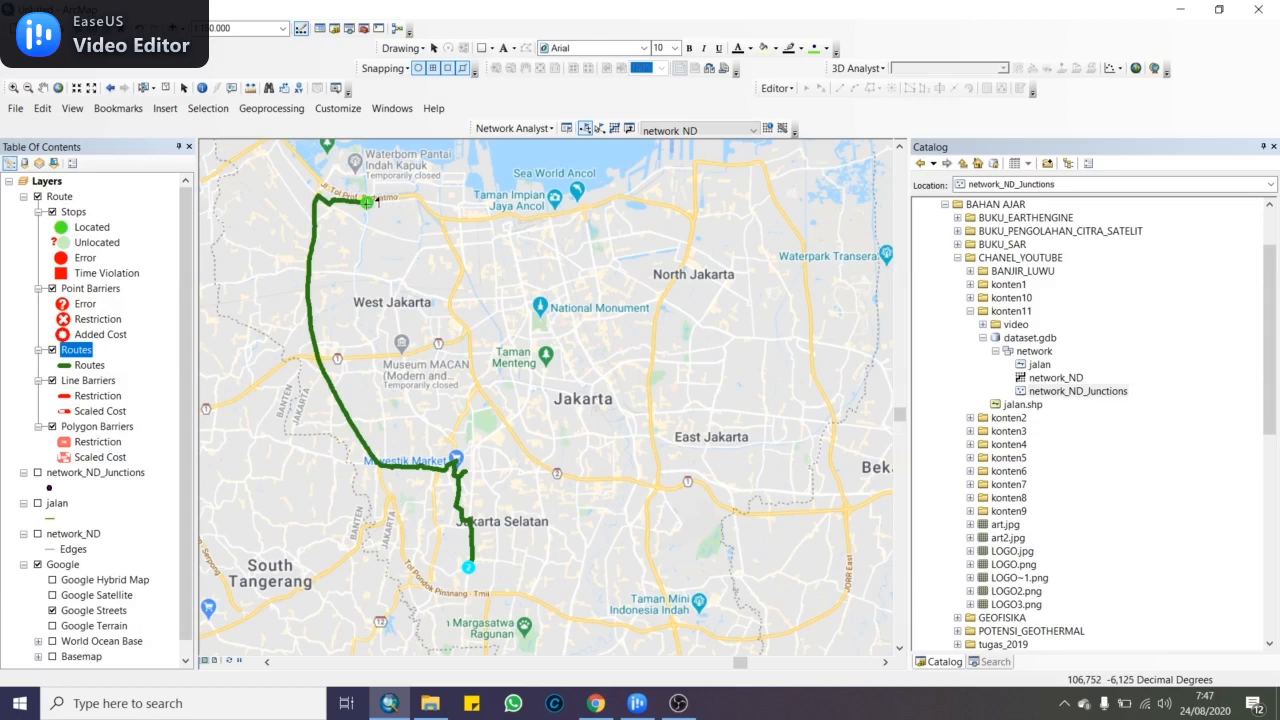
Reopen the Routes attribute table to review the travel time beside the route, then return to the full route on the map
{"action": "right_click", "coordinate": [77, 356]}
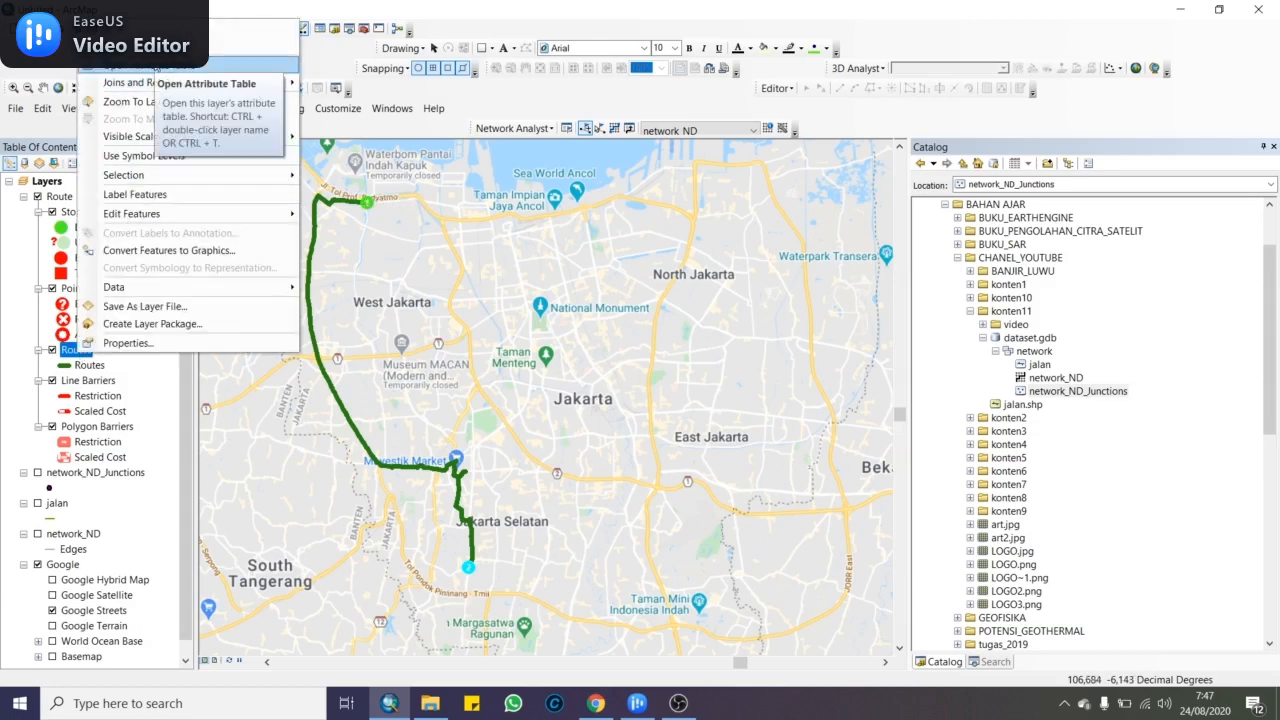
{"action": "left_click", "coordinate": [150, 65]}
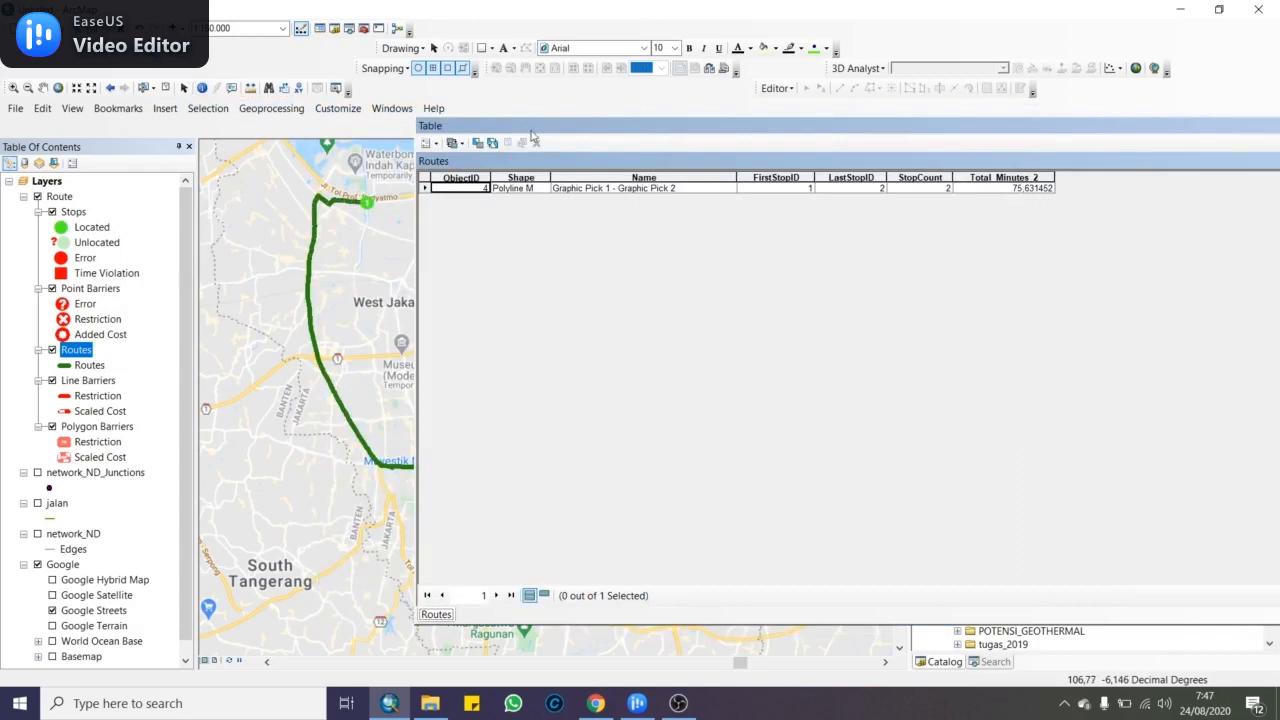
{"action": "left_click_drag", "start_coordinate": [531, 135], "coordinate": [661, 142]}
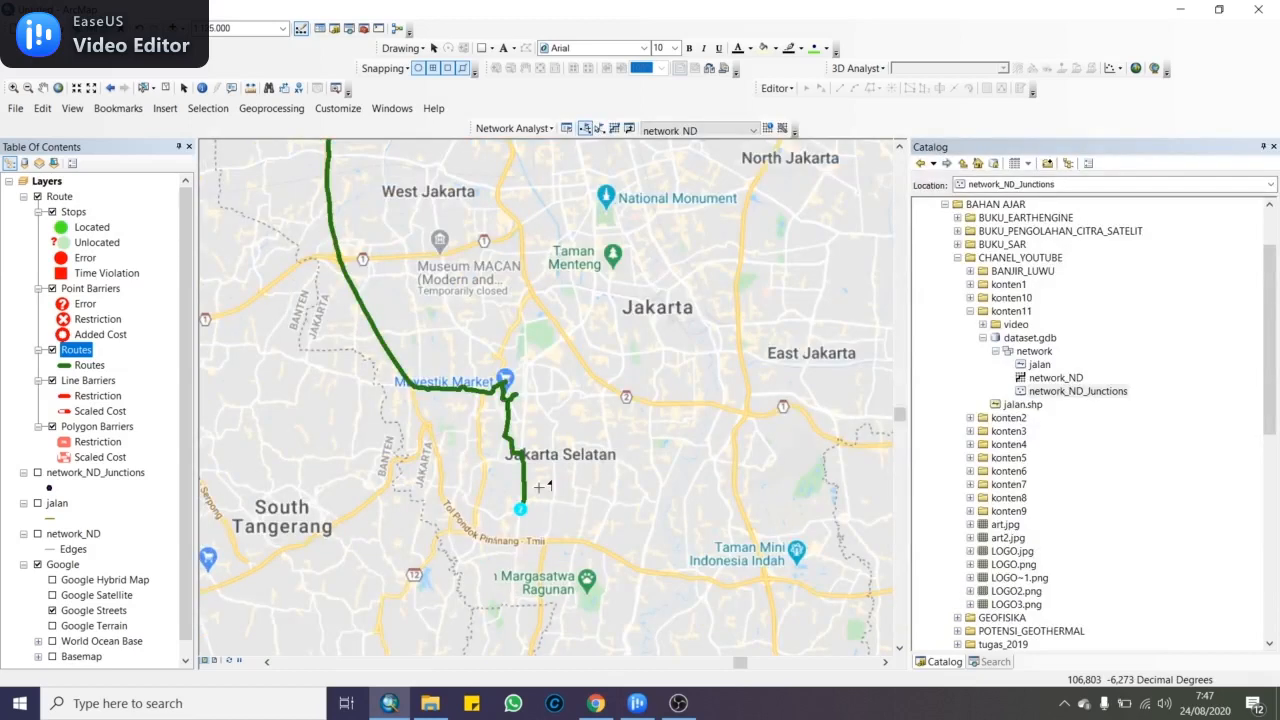
{"action": "scroll", "coordinate": [540, 487], "scroll_direction": "down", "scroll_amount": 2}
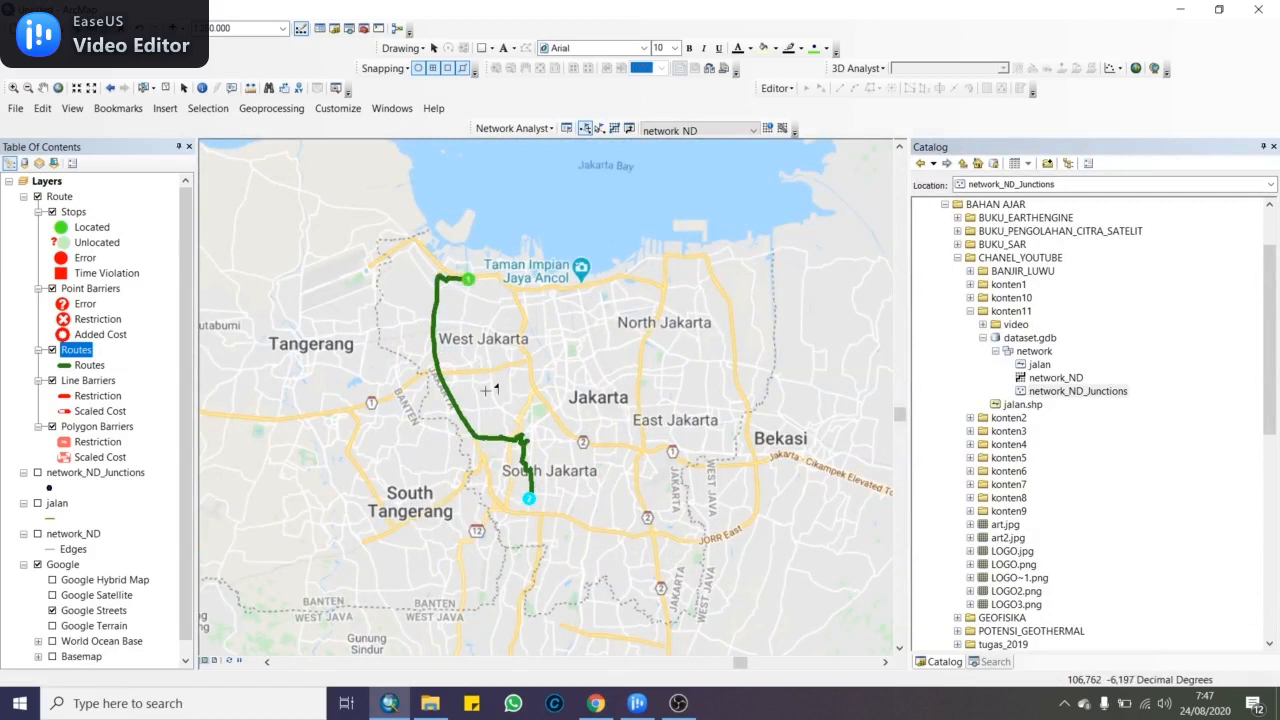
Move stops 1 and 2 south to the area just southwest of Ragunan Zoo with the Select/Move Network Locations tool
{"action": "left_click", "coordinate": [598, 129]}
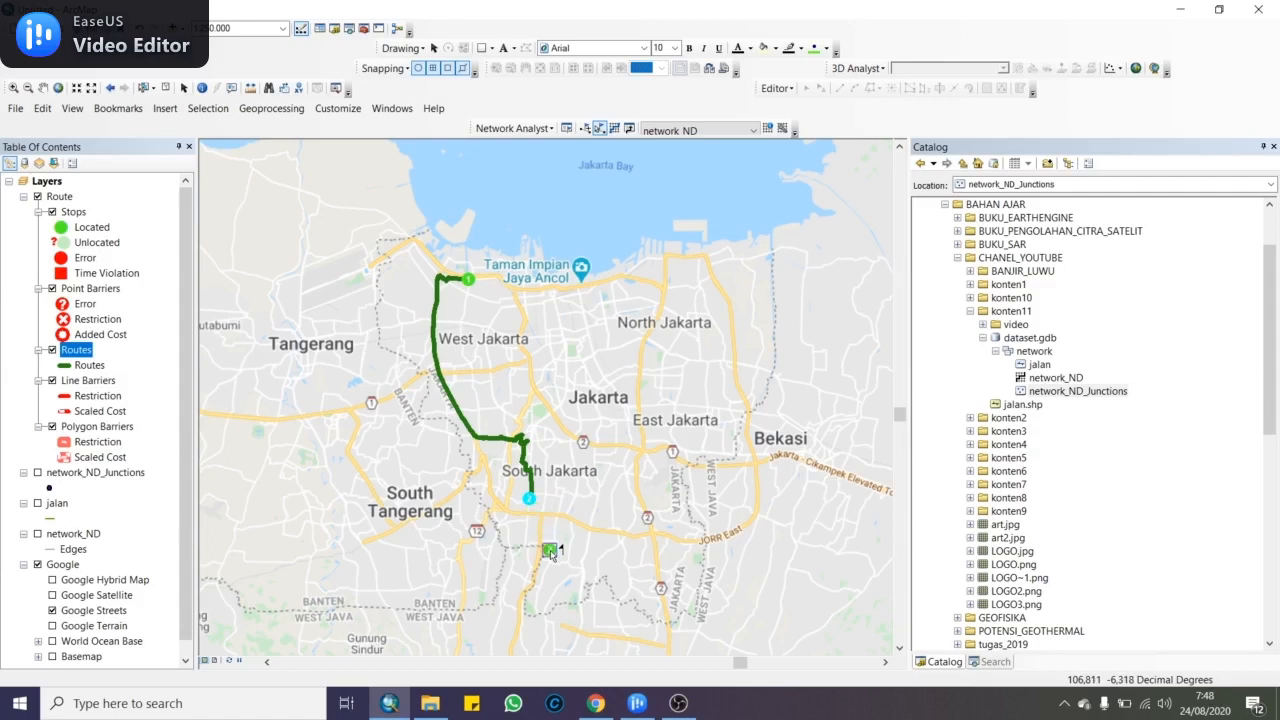
{"action": "left_click", "coordinate": [551, 552]}
{"action": "left_click", "coordinate": [469, 281]}
{"action": "left_click_drag", "start_coordinate": [468, 278], "coordinate": [534, 544]}
{"action": "scroll", "coordinate": [538, 566], "scroll_direction": "up", "scroll_amount": 2}
{"action": "scroll", "coordinate": [537, 566], "scroll_direction": "up", "scroll_amount": 2}
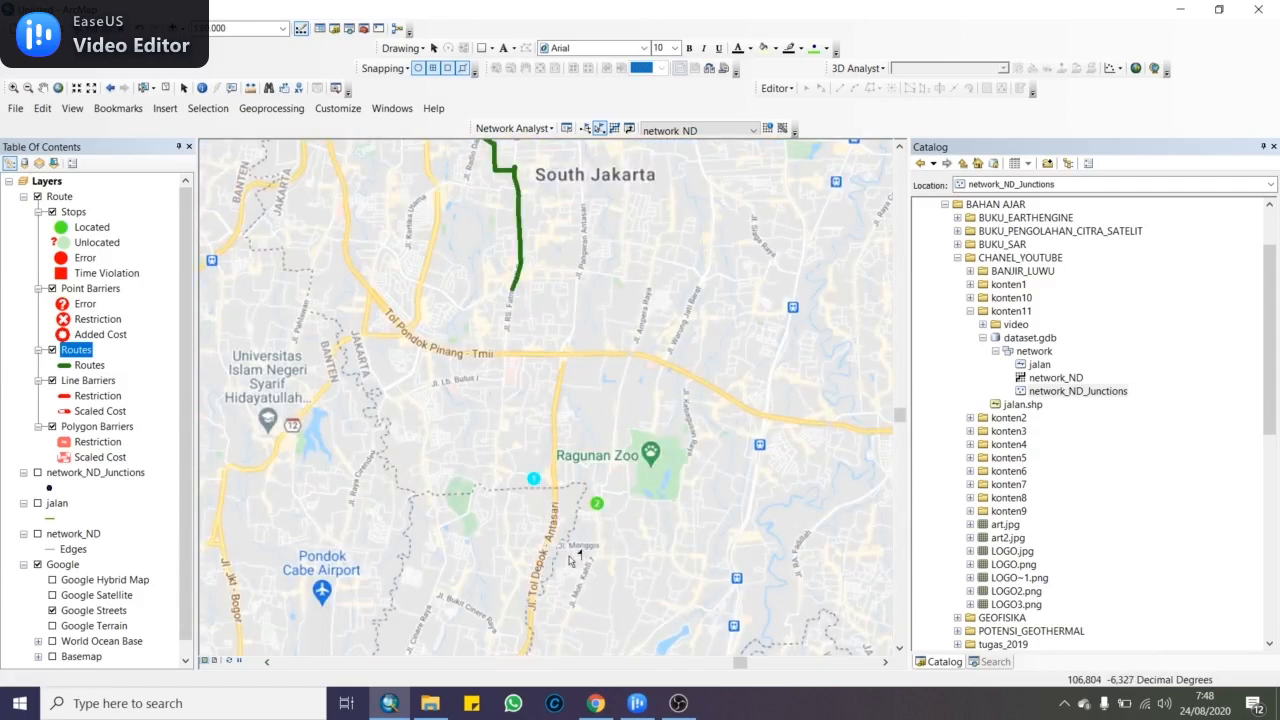
{"action": "scroll", "coordinate": [584, 400], "scroll_direction": "down", "scroll_amount": 2}
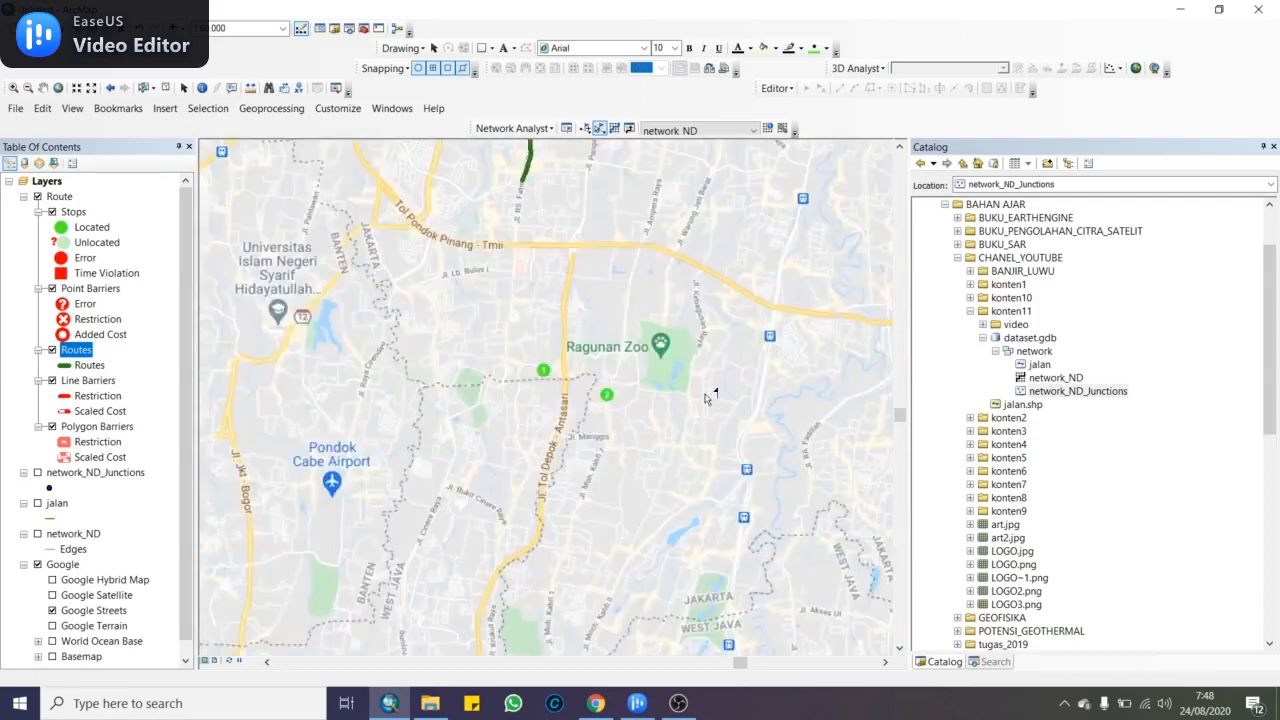
Move both stops east of Ragunan Zoo, one on each side of the main road near PLN Gudang Lenteng Agung
{"action": "left_click", "coordinate": [606, 394]}
{"action": "left_click_drag", "start_coordinate": [770, 393], "coordinate": [770, 393]}
{"action": "left_click_drag", "start_coordinate": [543, 370], "coordinate": [768, 388]}
{"action": "scroll", "coordinate": [787, 393], "scroll_direction": "up", "scroll_amount": 3}
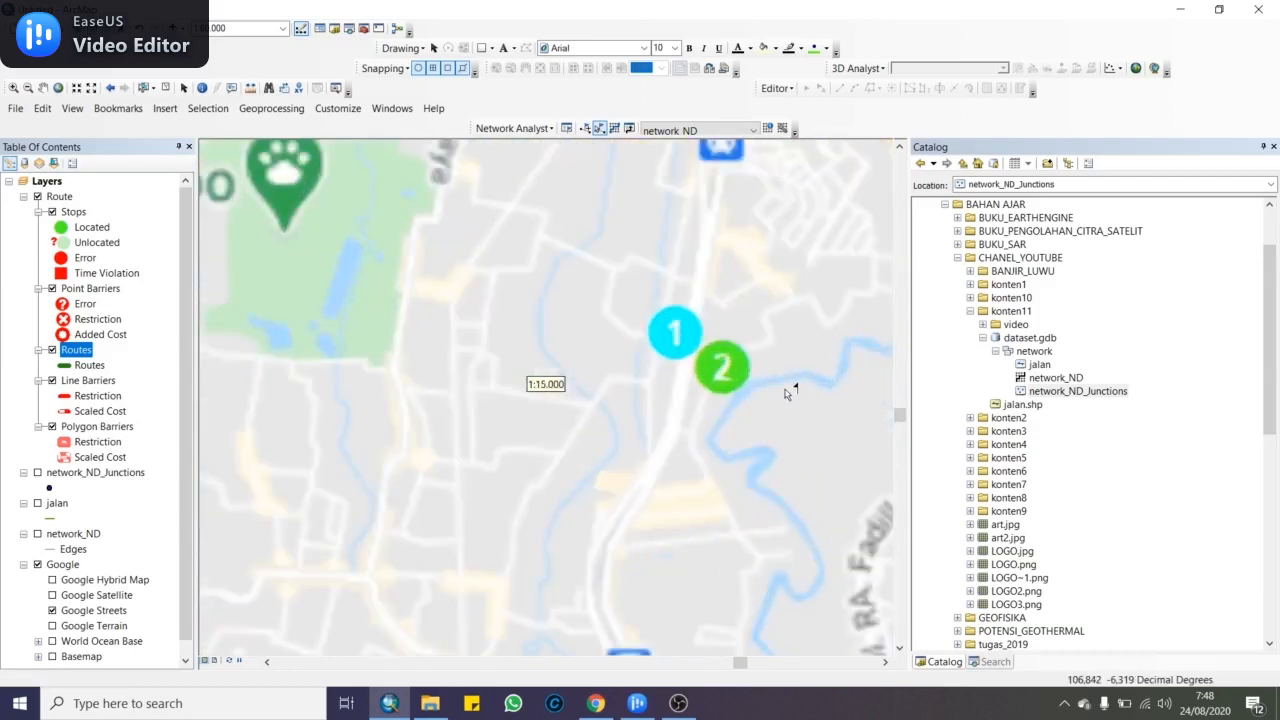
{"action": "left_click_drag", "start_coordinate": [769, 354], "coordinate": [721, 351]}
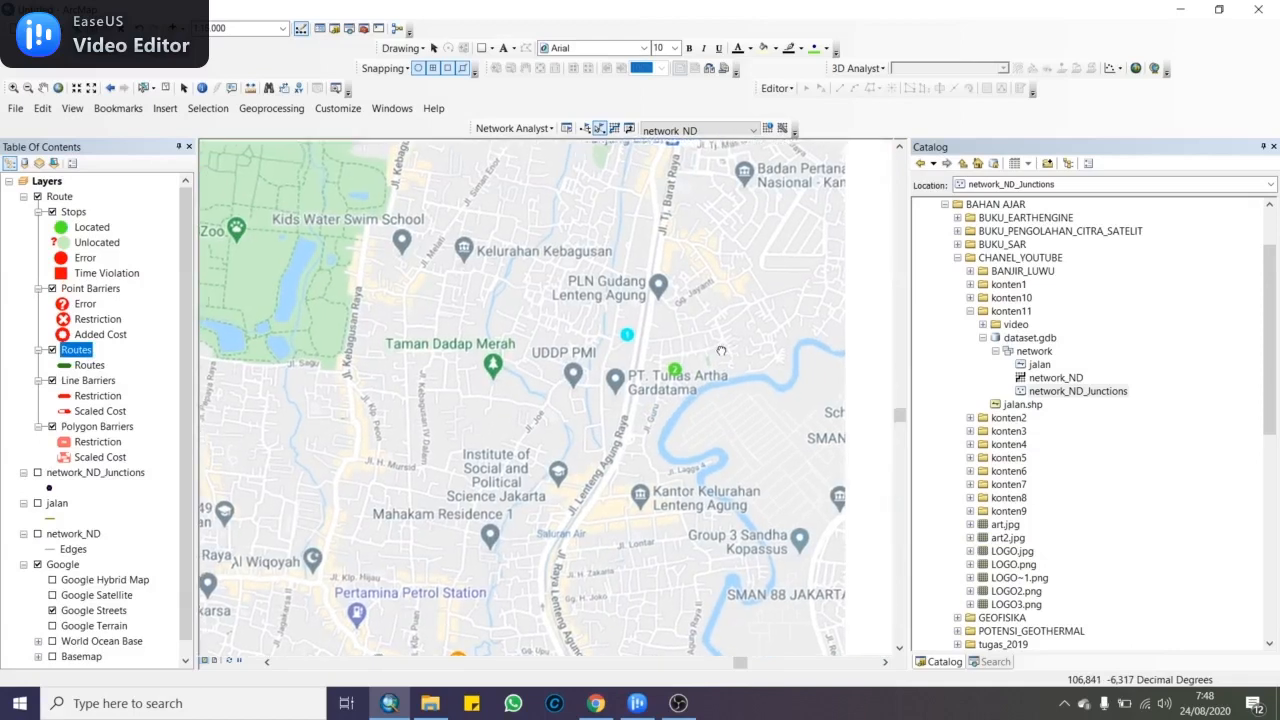
Relocate stop 2 near Yayasan Al Sofwa and stop 1 beside PT. Citra Insani Garda Semesta along Jl. Lenteng Agung Raya
{"action": "left_click", "coordinate": [675, 370]}
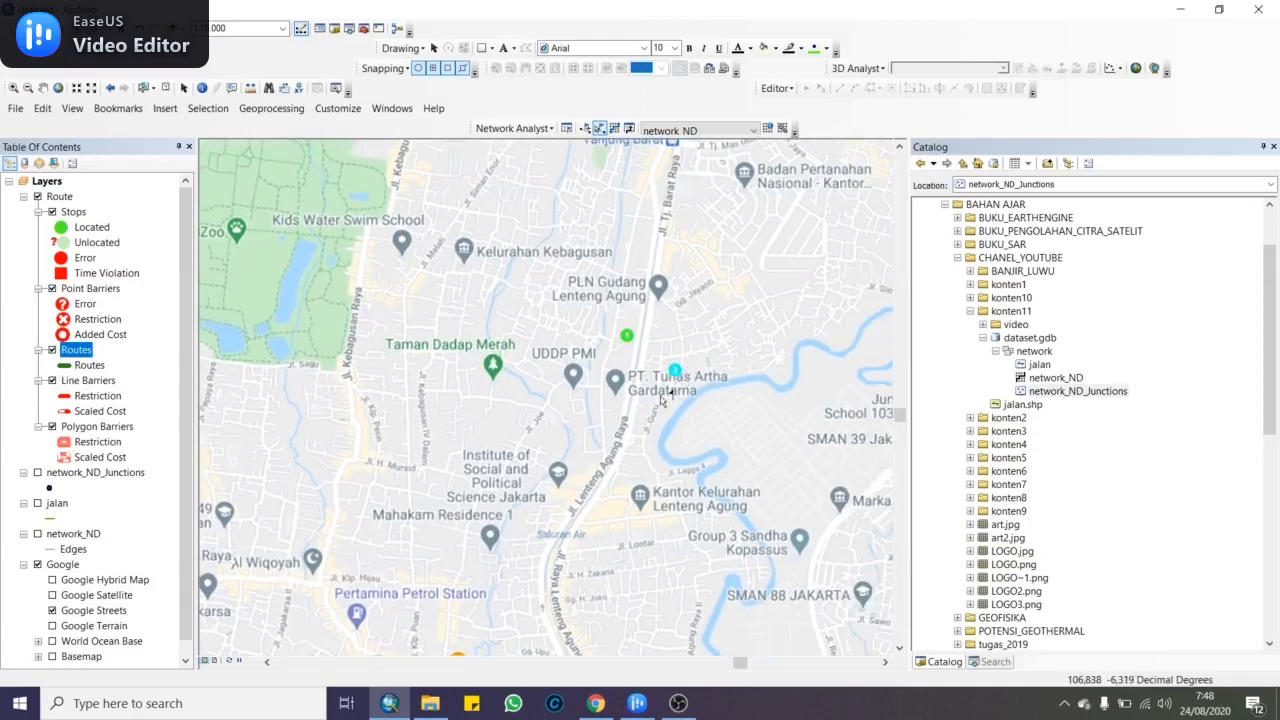
{"action": "left_click", "coordinate": [631, 450]}
{"action": "mouse_move", "coordinate": [626, 336]}
{"action": "left_mouse_down"}
{"action": "mouse_move", "coordinate": [608, 443]}
{"action": "mouse_move", "coordinate": [558, 524]}
{"action": "left_mouse_up"}
{"action": "left_click_drag", "start_coordinate": [619, 475], "coordinate": [624, 286]}
{"action": "scroll", "coordinate": [610, 305], "scroll_direction": "up", "scroll_amount": 2}
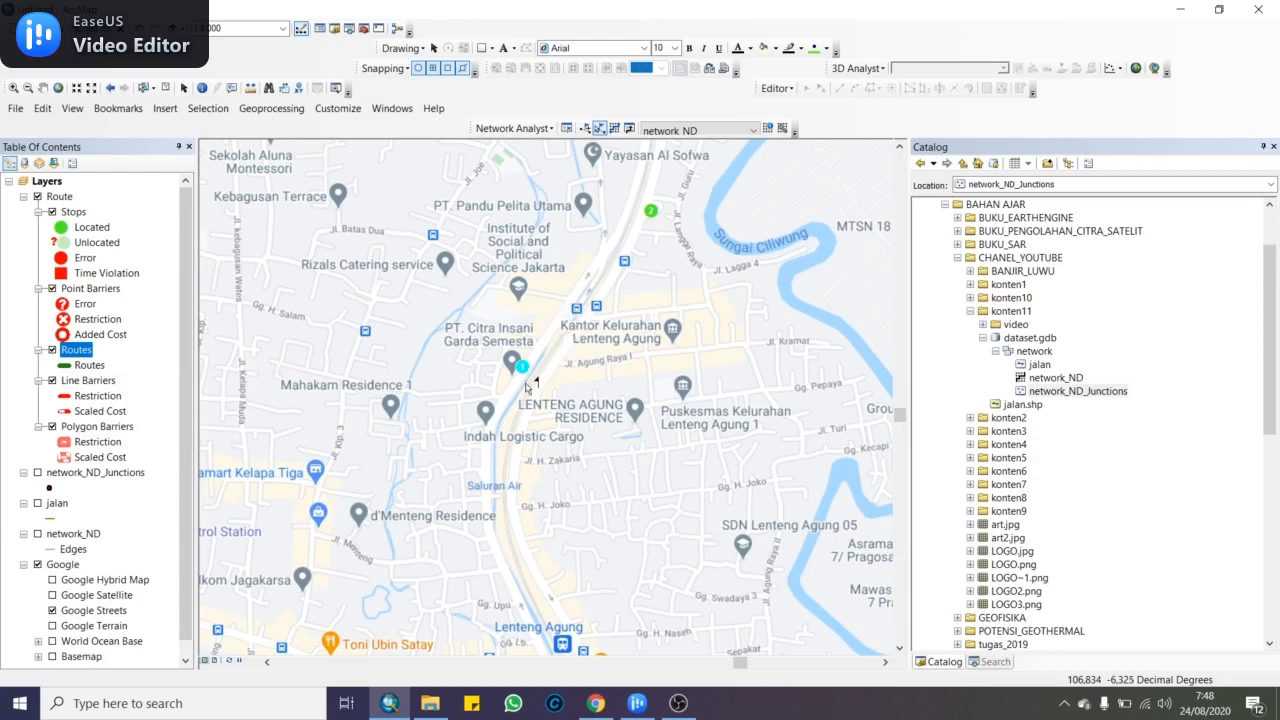
Place stop 2 west of the main road near the Institute of Social and Political Science and stop 1 opposite it to the northeast, then solve the route
{"action": "left_click_drag", "start_coordinate": [503, 506], "coordinate": [506, 330]}
{"action": "left_click_drag", "start_coordinate": [556, 181], "coordinate": [506, 308]}
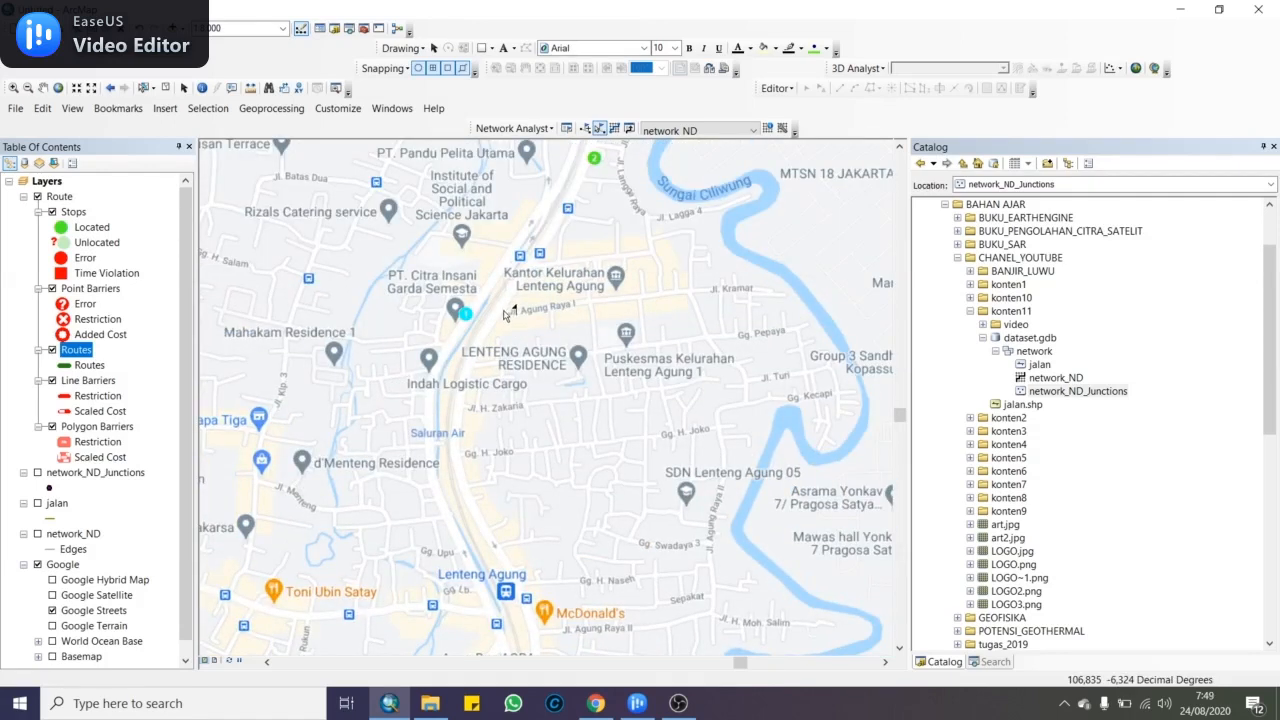
{"action": "left_click_drag", "start_coordinate": [507, 314], "coordinate": [513, 208]}
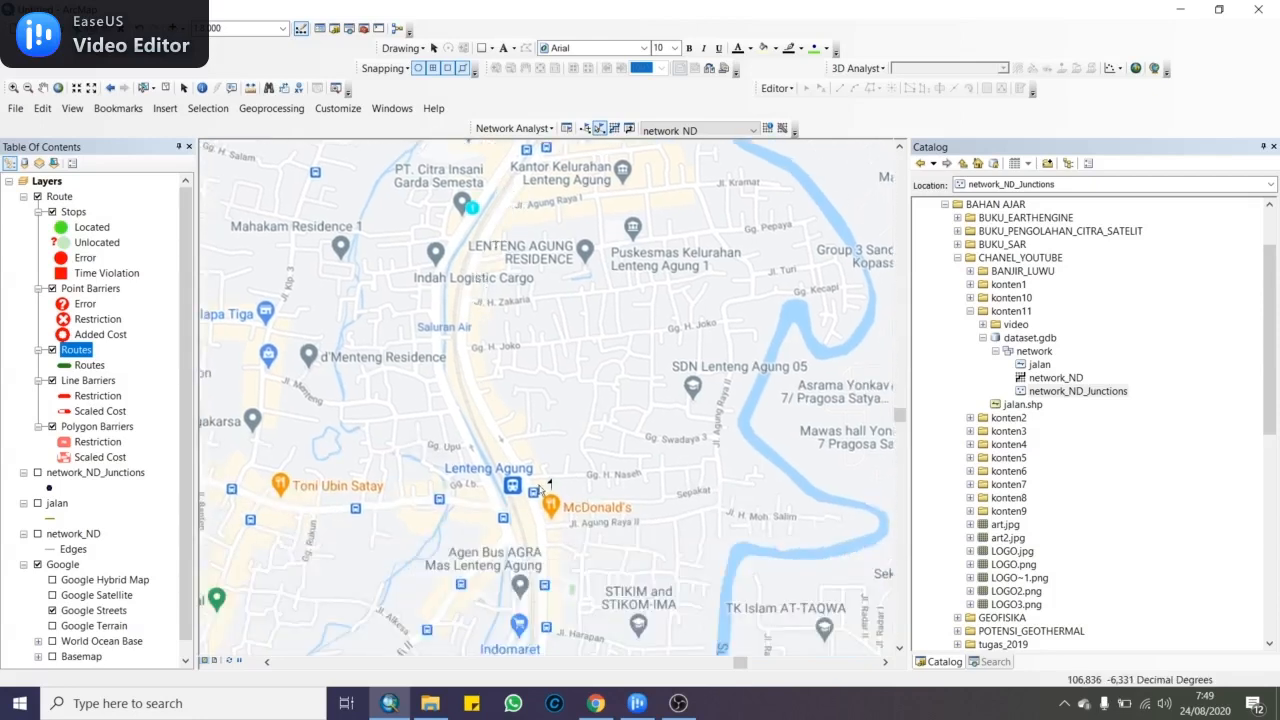
{"action": "left_click_drag", "start_coordinate": [558, 334], "coordinate": [465, 460]}
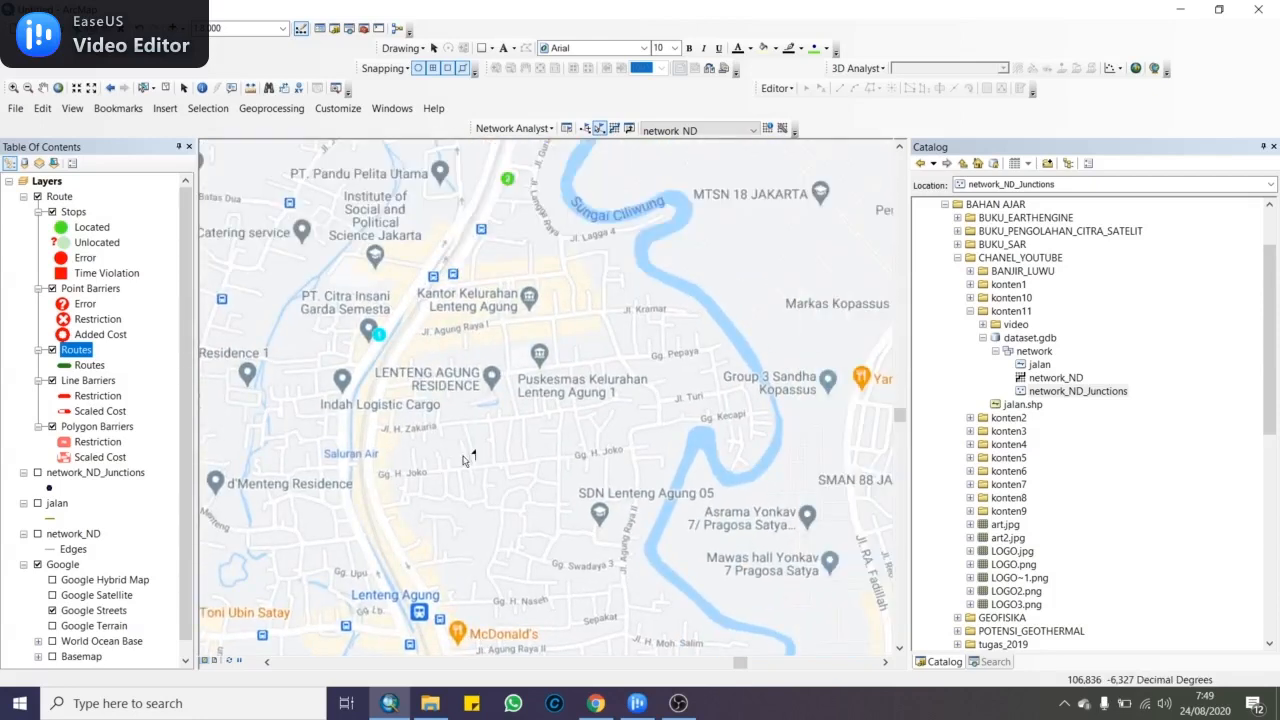
{"action": "left_click_drag", "start_coordinate": [505, 291], "coordinate": [539, 389]}
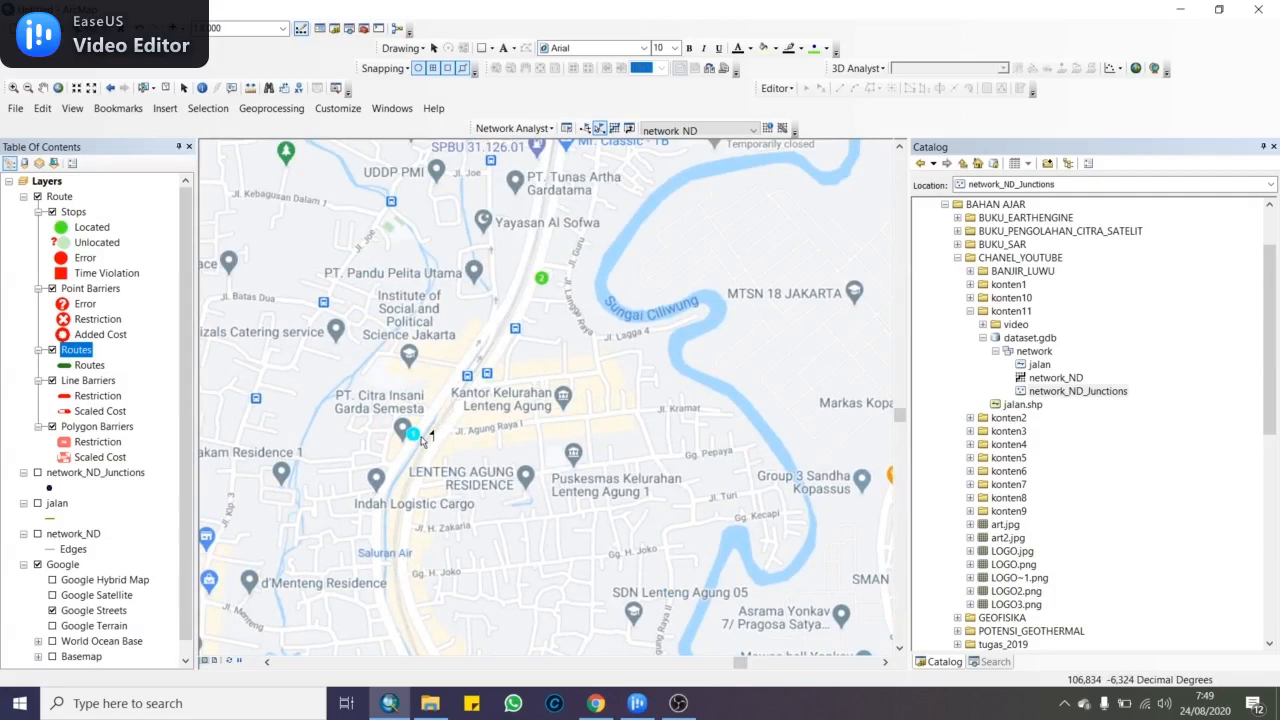
{"action": "left_click_drag", "start_coordinate": [558, 270], "coordinate": [449, 364]}
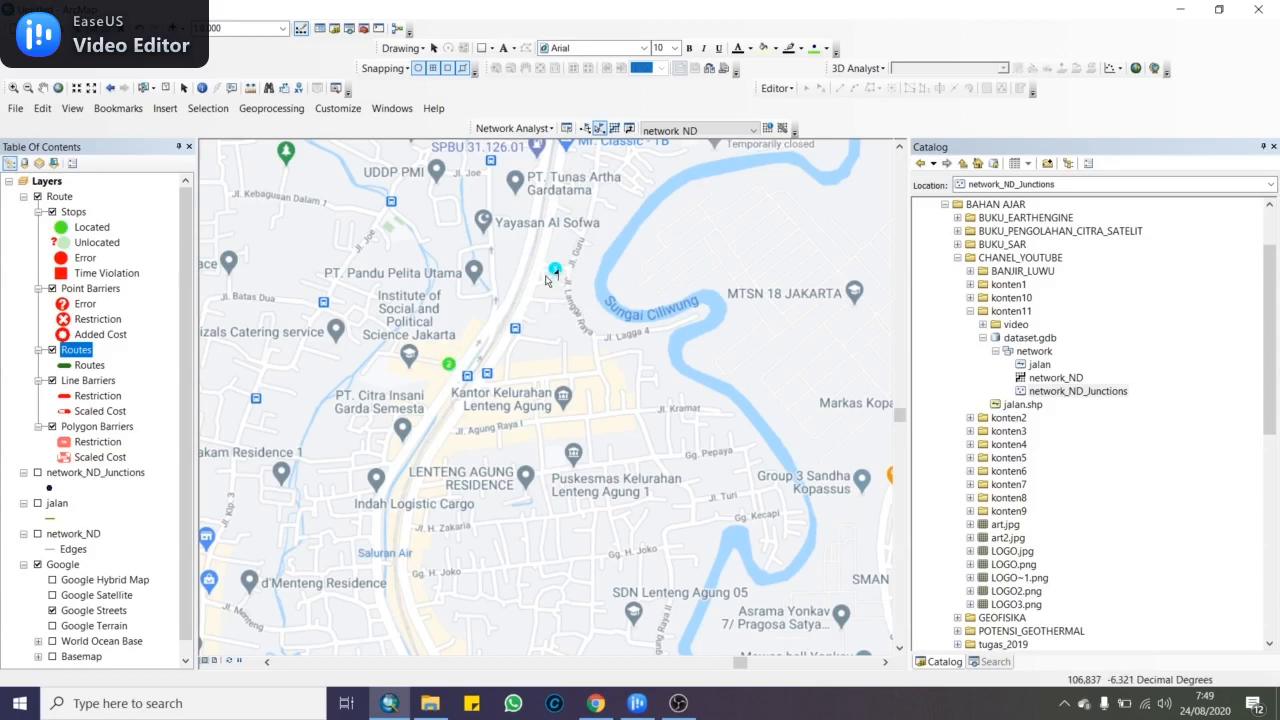
{"action": "left_click_drag", "start_coordinate": [556, 275], "coordinate": [540, 285]}
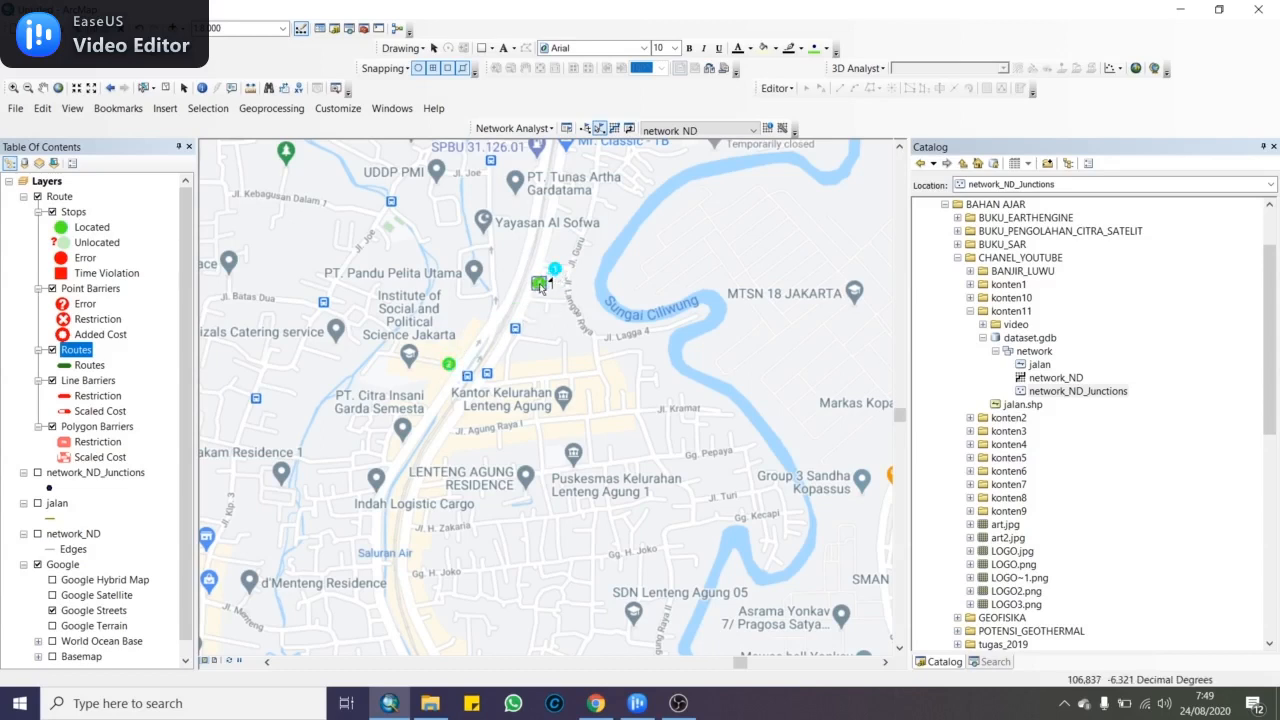
{"action": "left_click", "coordinate": [614, 130]}
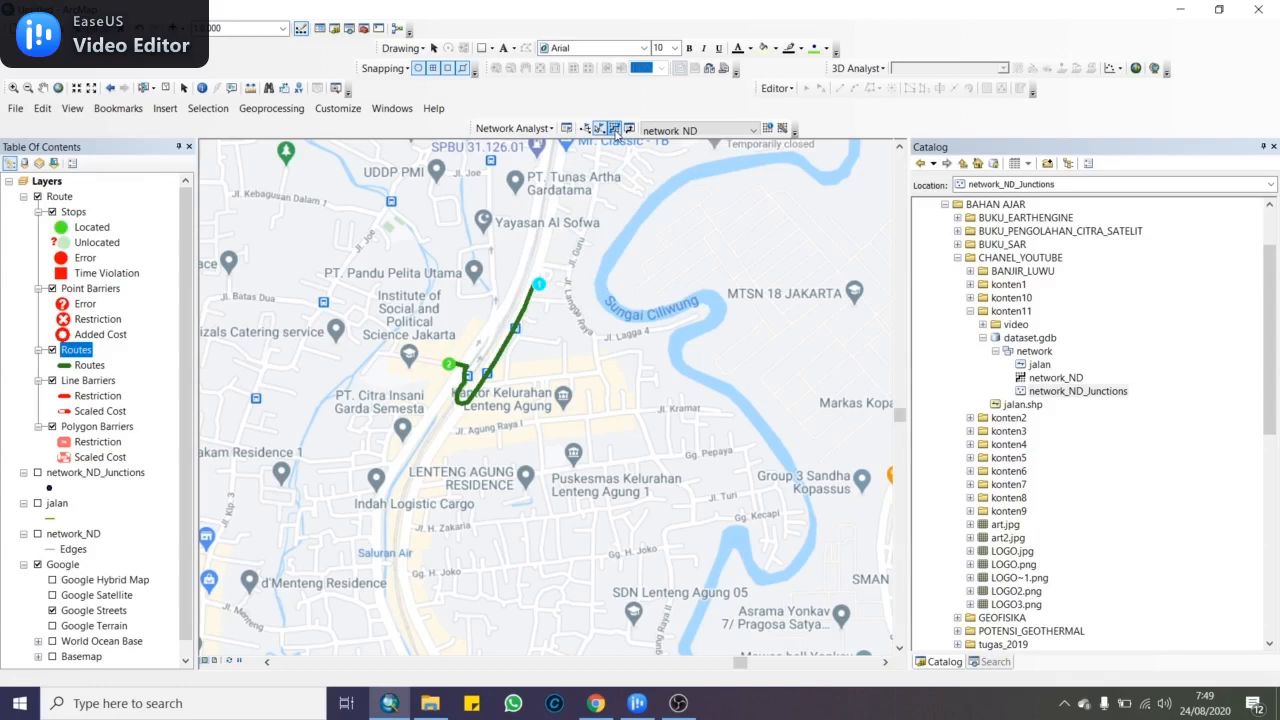
Move stop 1 south to the western end of Jl. Agung Raya I on the road's east side and solve the route again
{"action": "left_click_drag", "start_coordinate": [533, 297], "coordinate": [583, 193]}
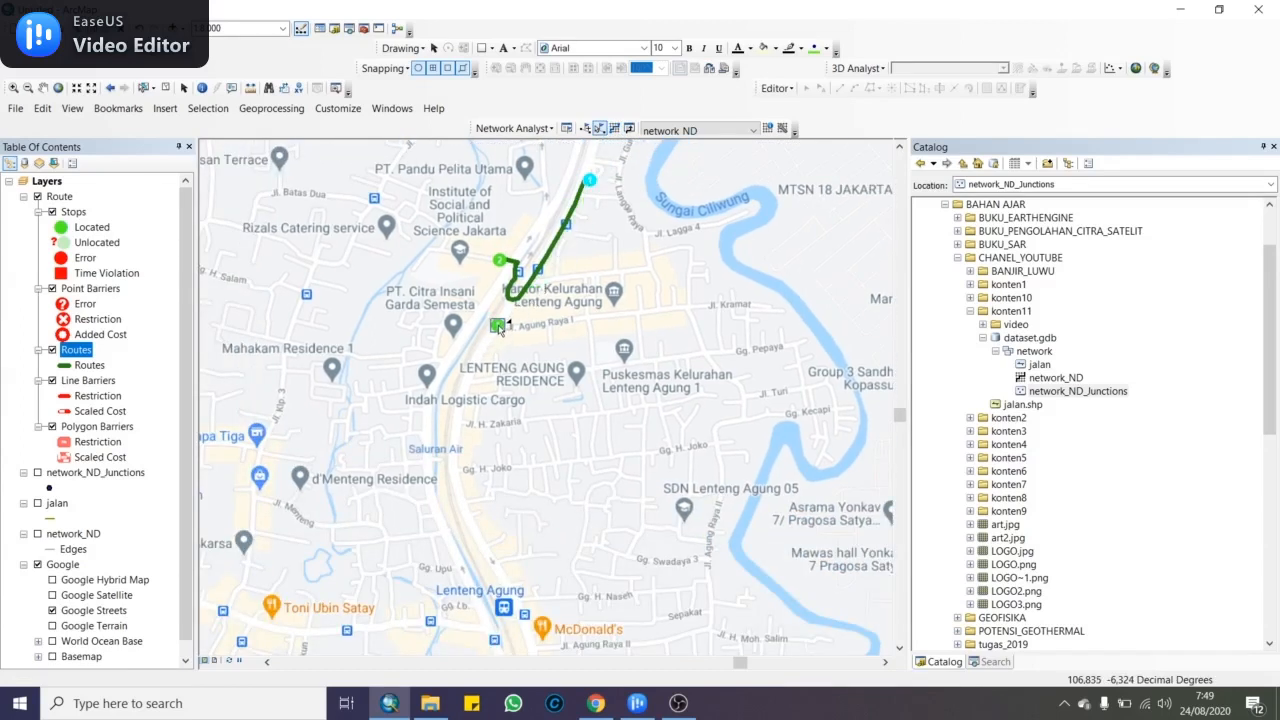
{"action": "left_click_drag", "start_coordinate": [497, 327], "coordinate": [497, 327]}
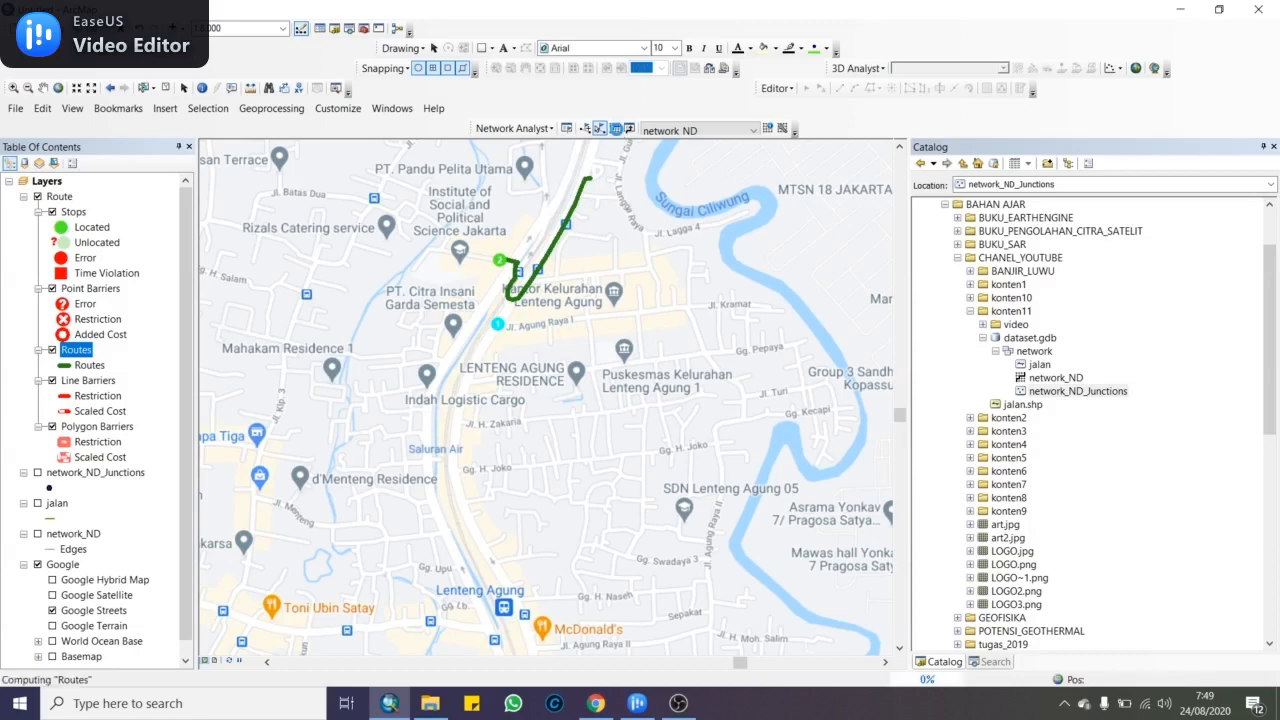
{"action": "left_click", "coordinate": [615, 130]}
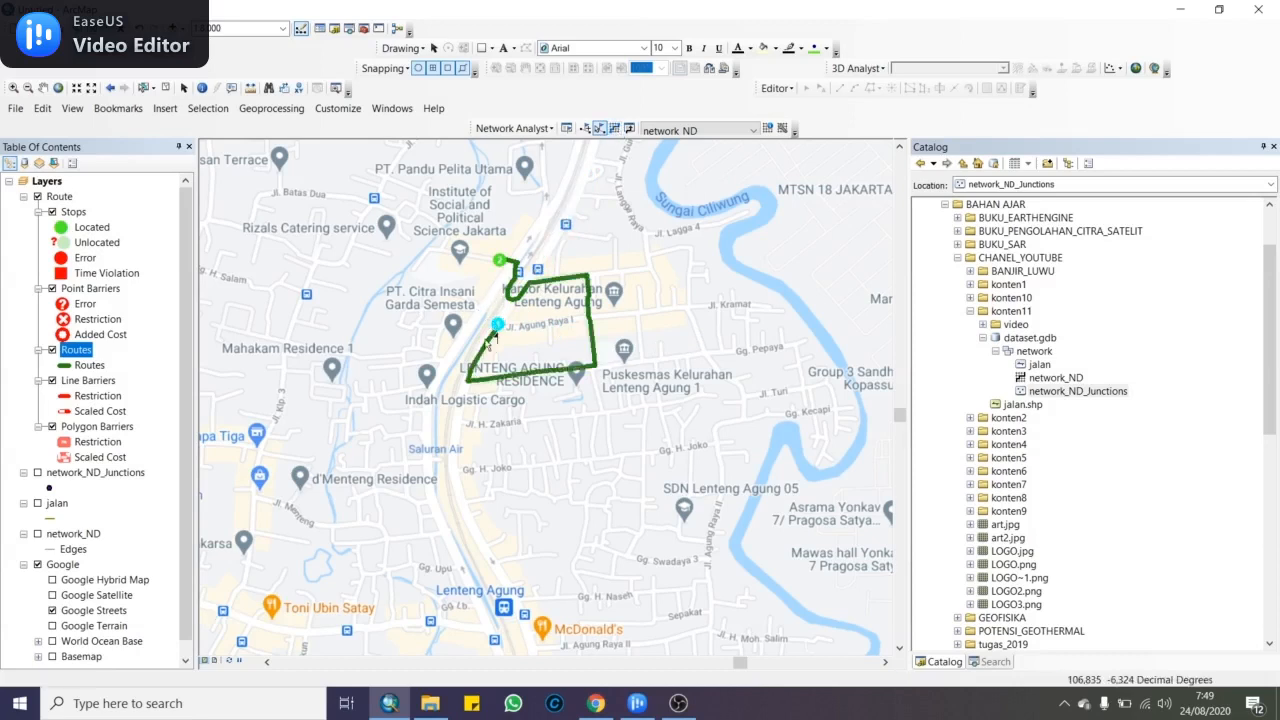
Check the Route layer's impedance setting, then move stop 1 south to the western end of Gg. H. Joko and recalculate the route
{"action": "left_click", "coordinate": [60, 197]}
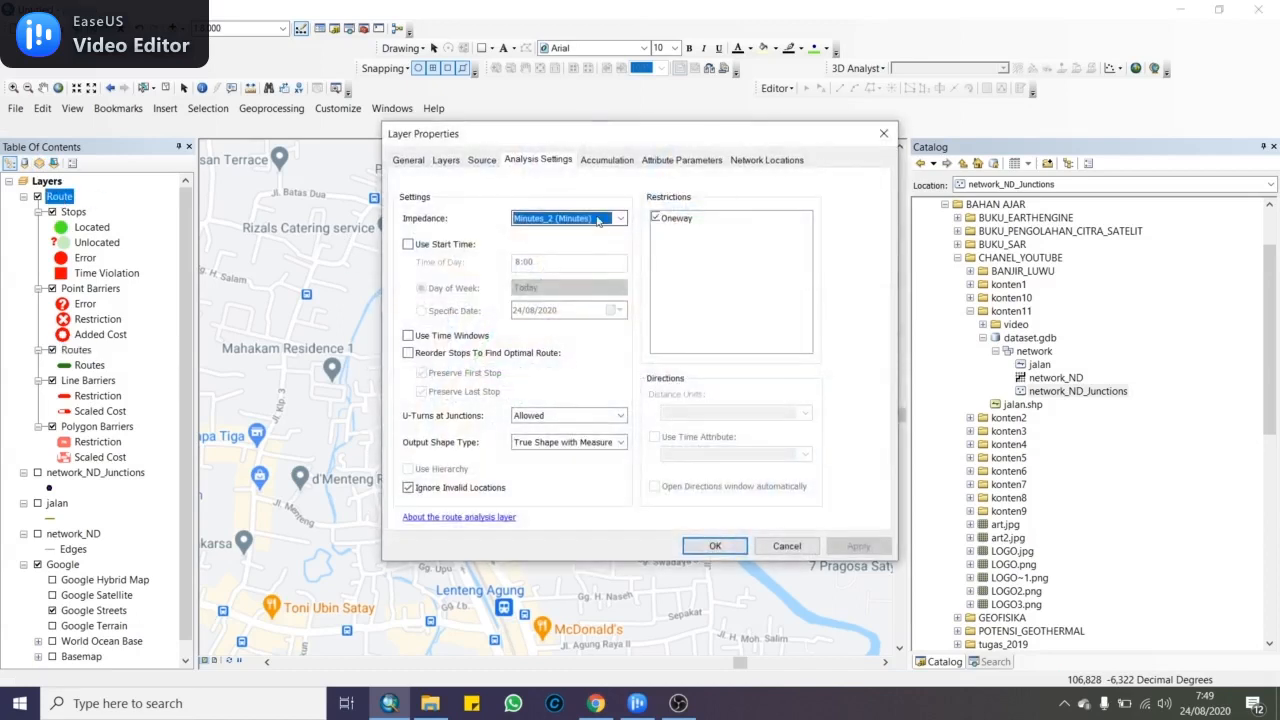
{"action": "left_click", "coordinate": [884, 134]}
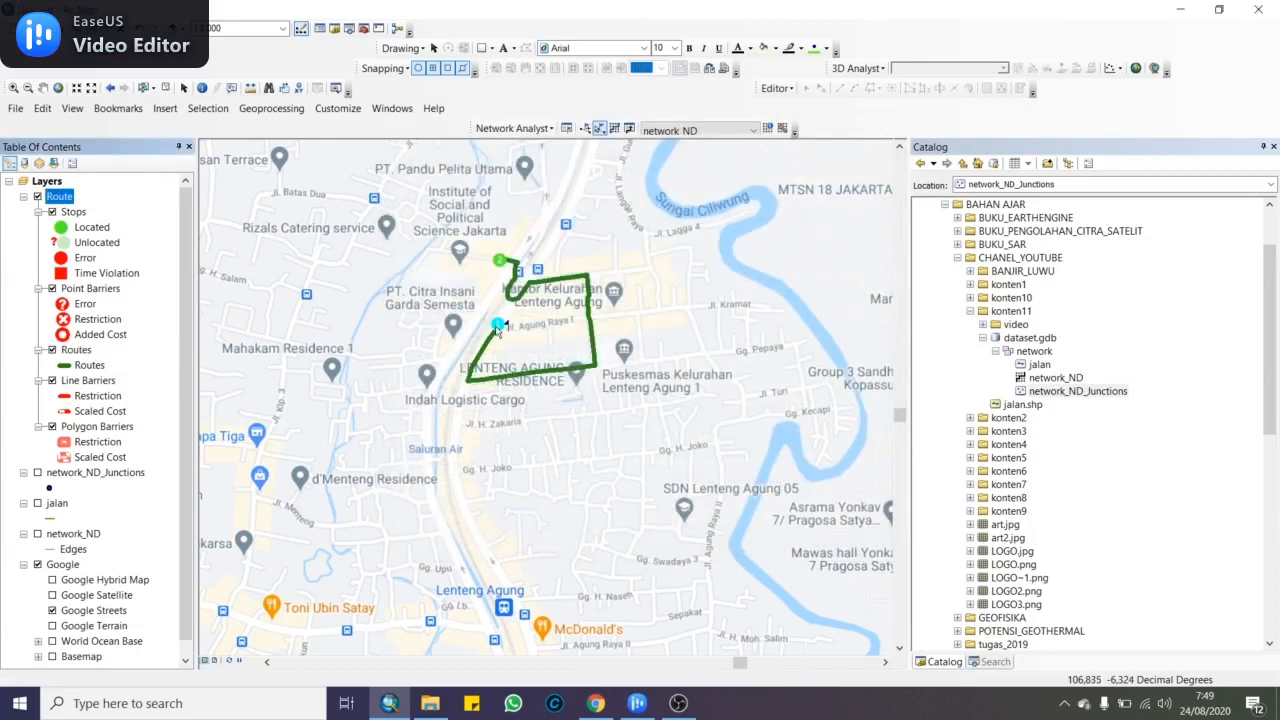
{"action": "left_click_drag", "start_coordinate": [458, 456], "coordinate": [454, 477]}
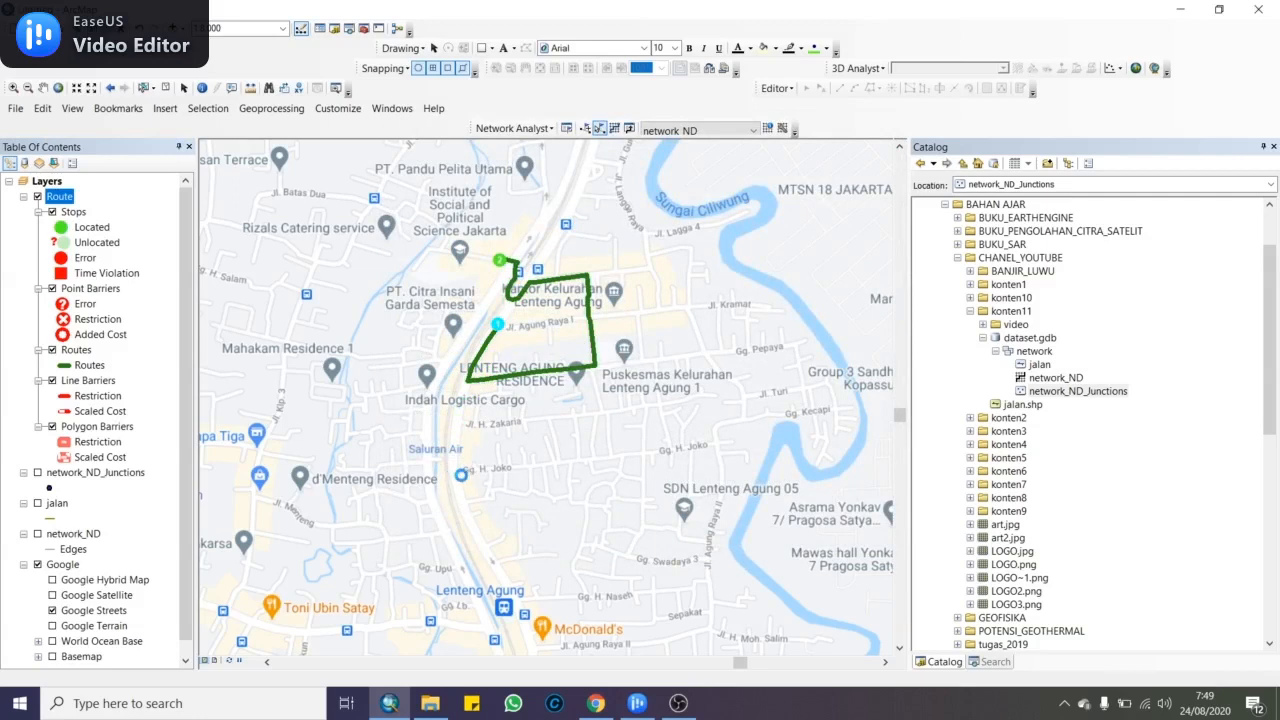
{"action": "left_click", "coordinate": [617, 129]}
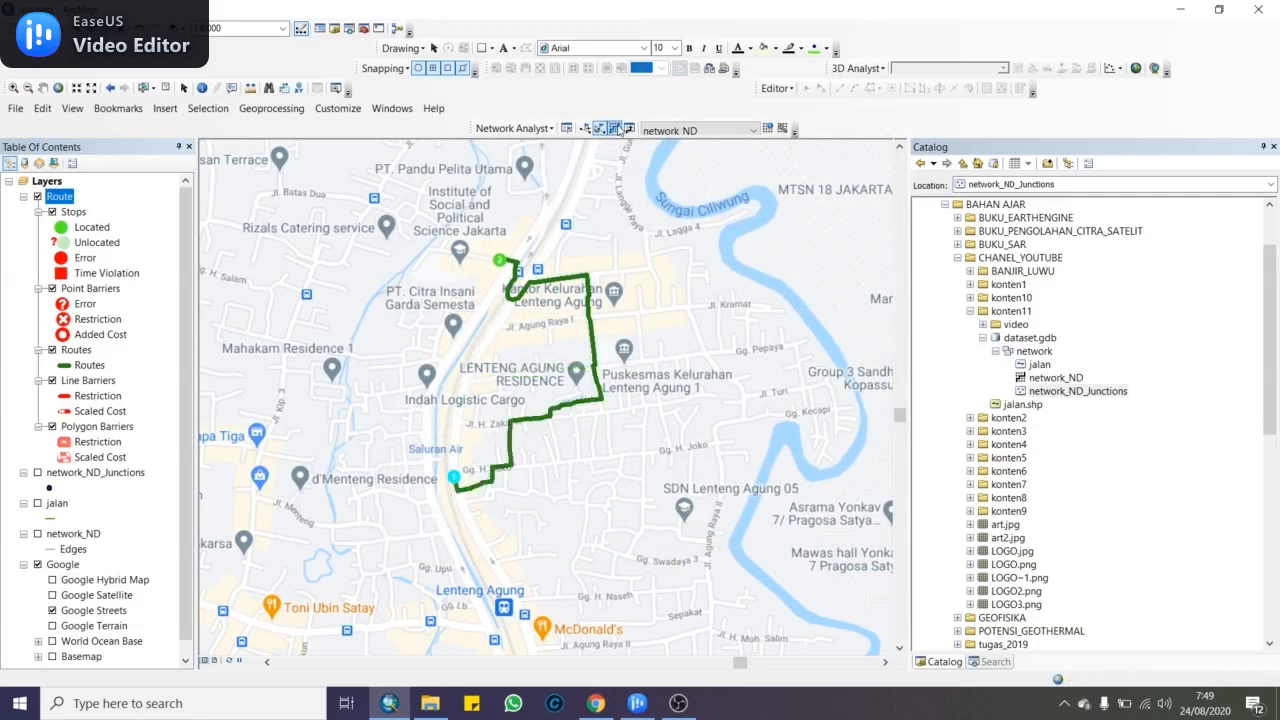
Move stop 1 farther south to just below McDonald's at Lenteng Agung, solve the route, and inspect its full course to the U-turn
{"action": "scroll", "coordinate": [625, 145], "scroll_direction": "up", "scroll_amount": 2}
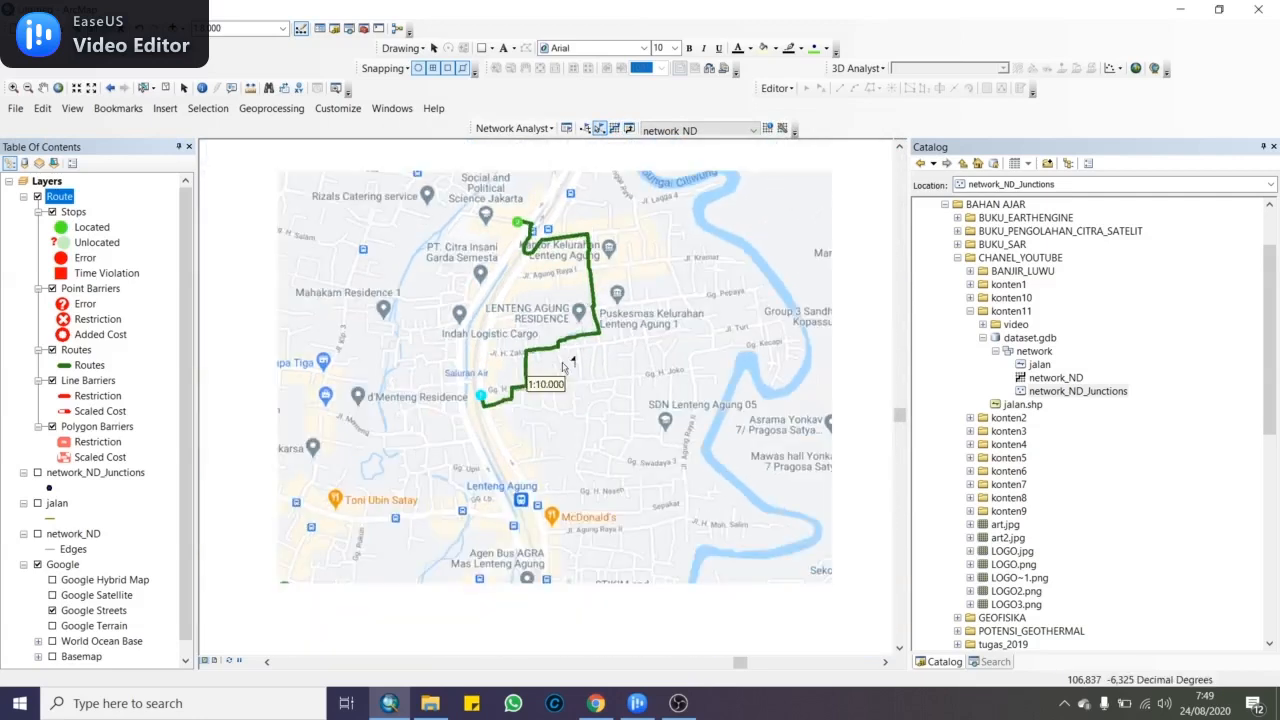
{"action": "left_click_drag", "start_coordinate": [481, 397], "coordinate": [542, 541]}
{"action": "left_click", "coordinate": [617, 129]}
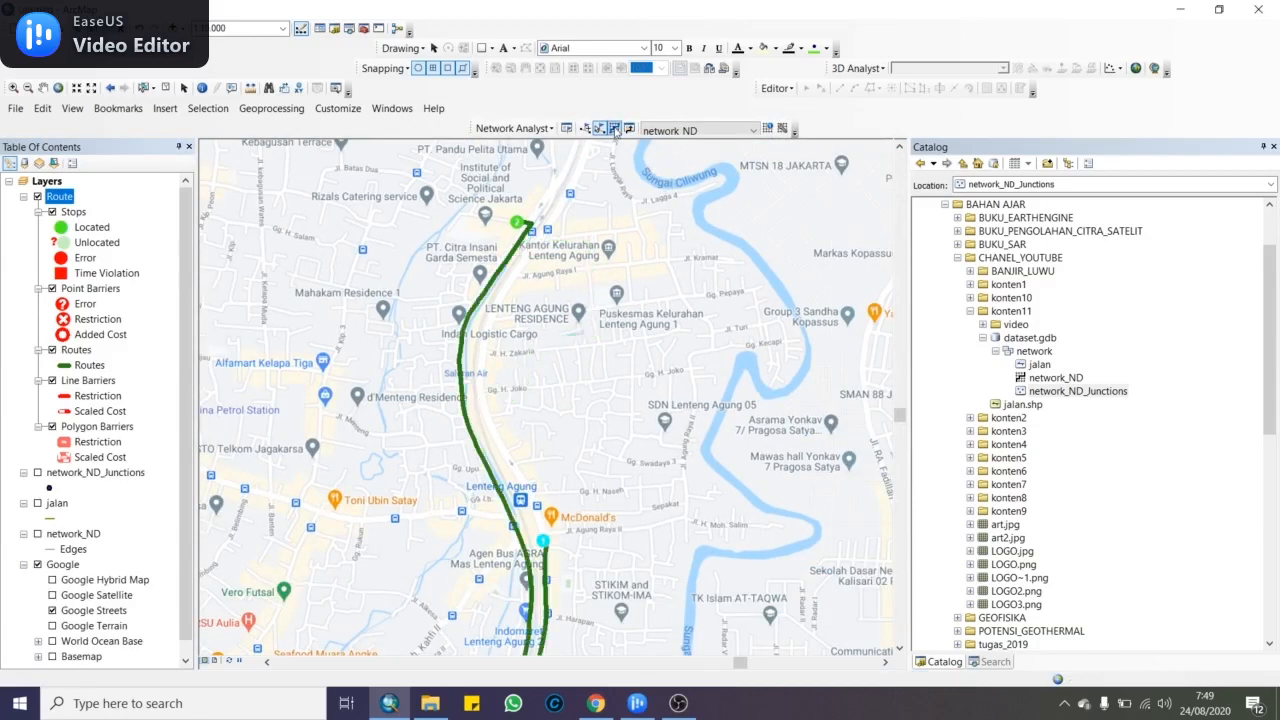
{"action": "left_click_drag", "start_coordinate": [617, 362], "coordinate": [585, 325]}
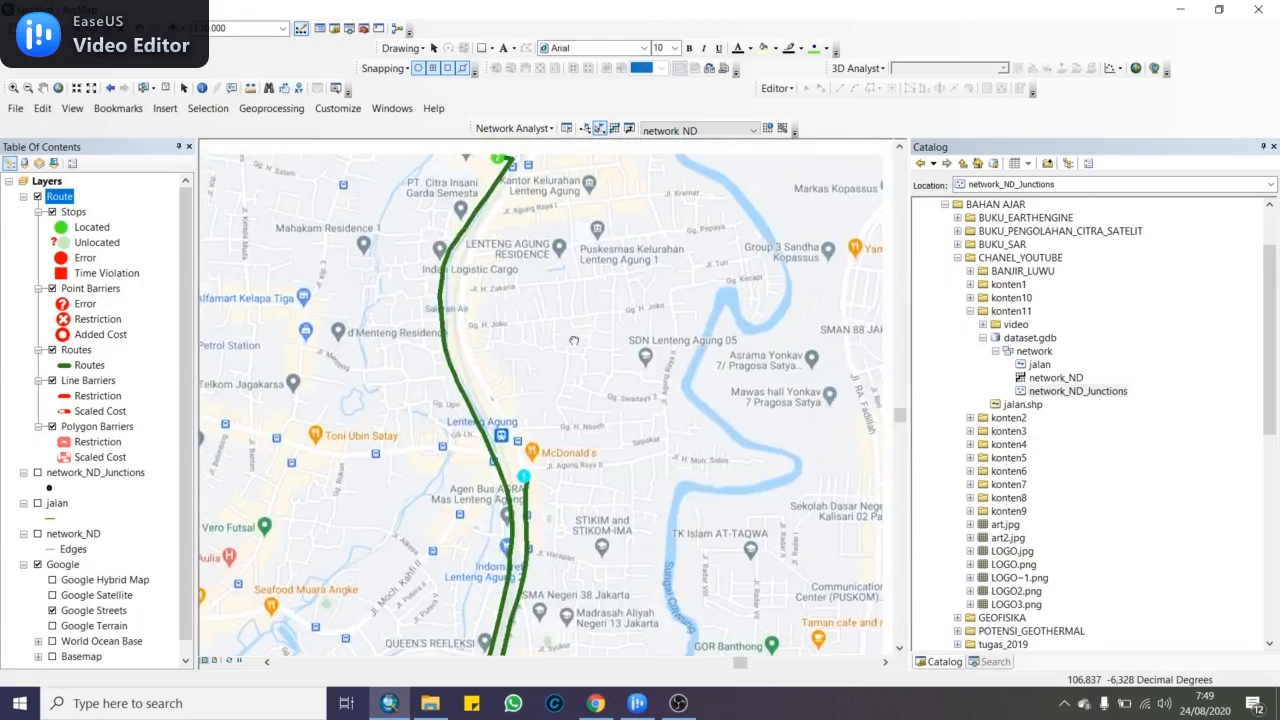
{"action": "scroll", "coordinate": [549, 433], "scroll_direction": "down", "scroll_amount": 1}
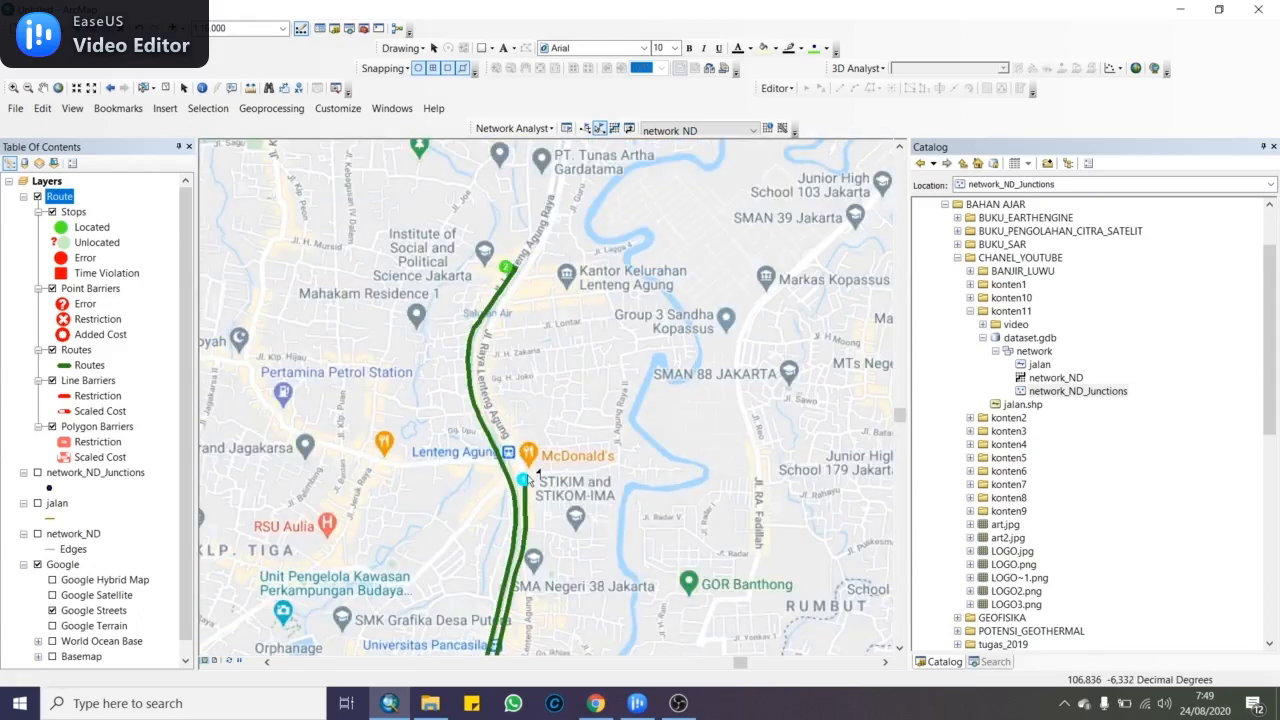
{"action": "scroll", "coordinate": [537, 470], "scroll_direction": "down", "scroll_amount": 1}
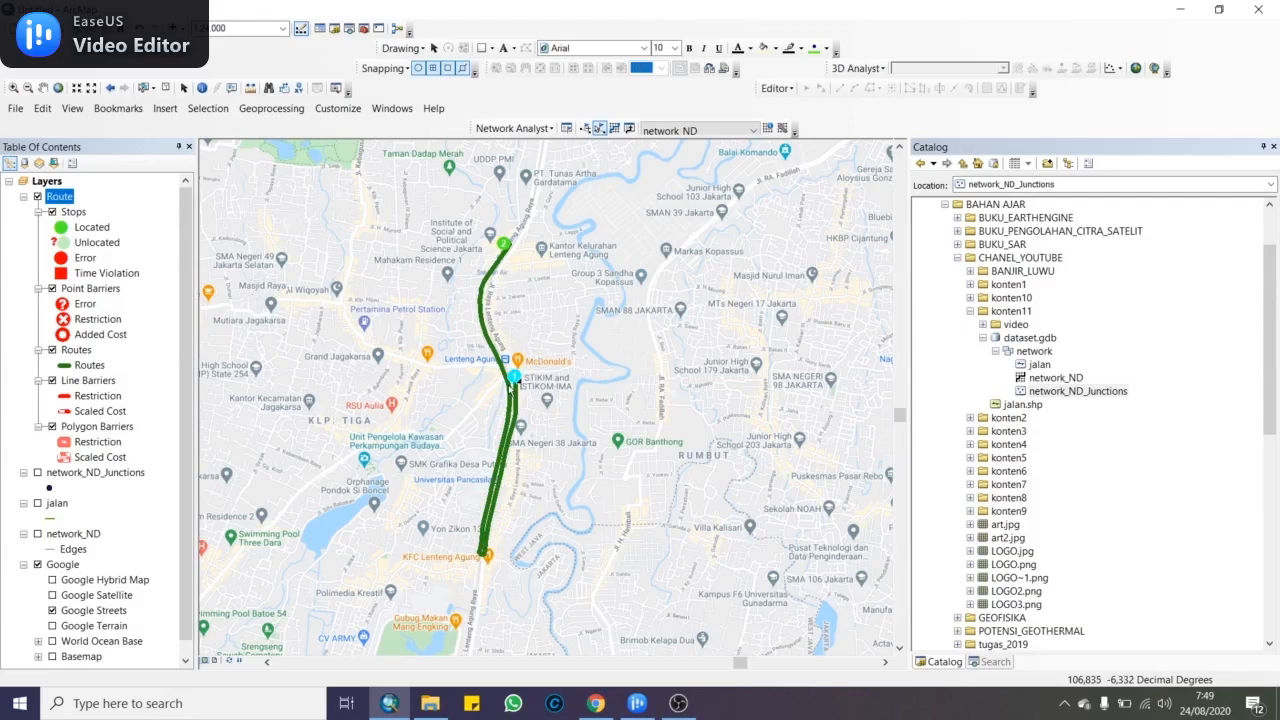
Set the Route layer's impedance to Length (Meters), solve the route again, and inspect its course between stops 1 and 2
{"action": "double_click", "coordinate": [62, 196]}
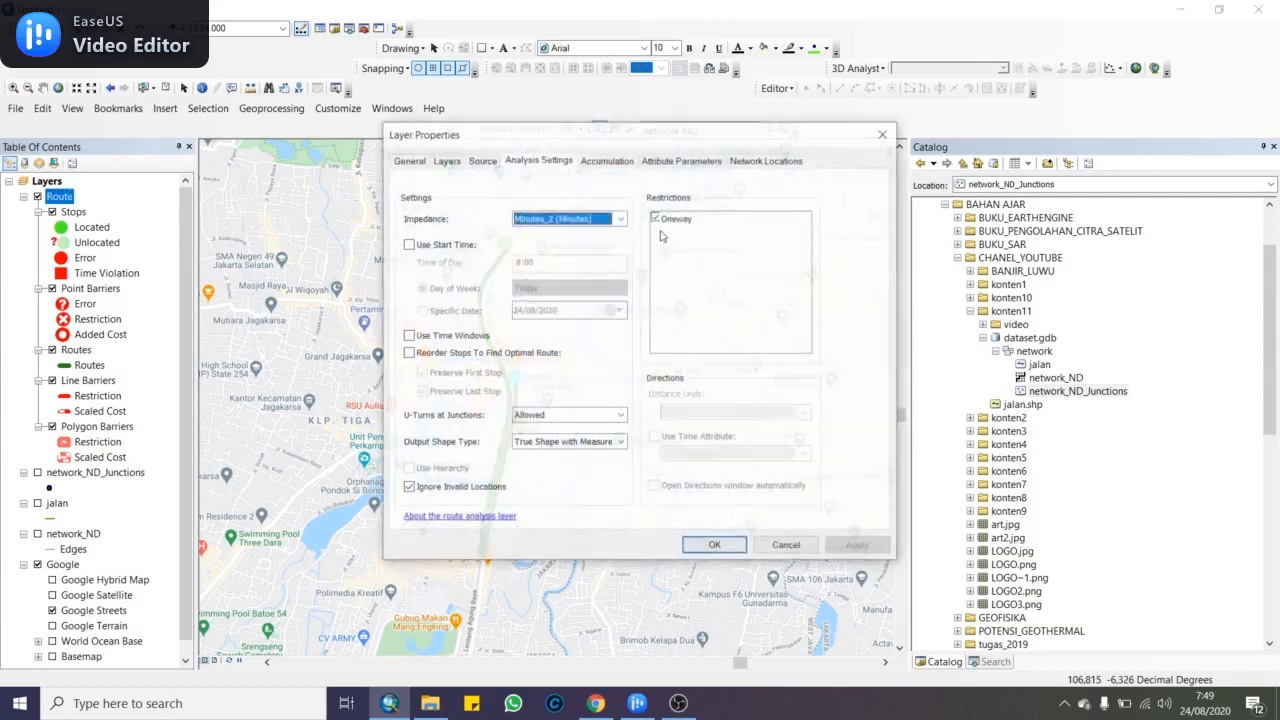
{"action": "left_click", "coordinate": [594, 218]}
{"action": "left_click", "coordinate": [568, 231]}
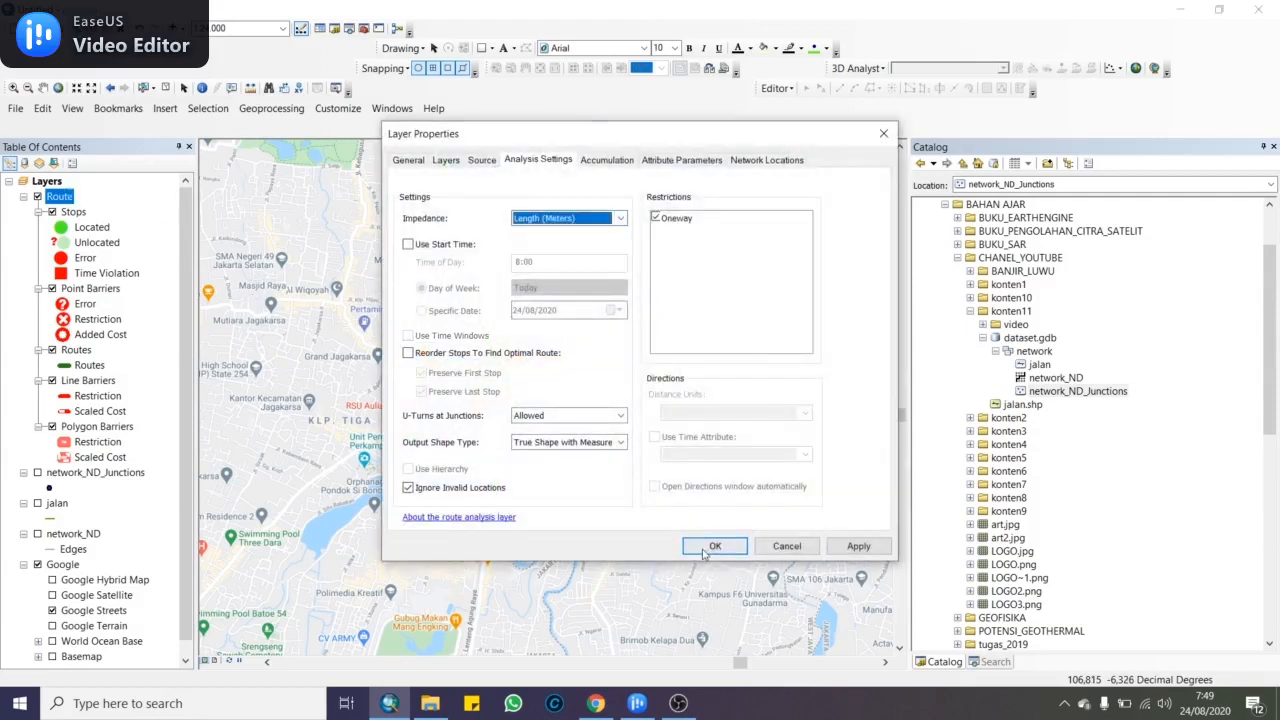
{"action": "left_click", "coordinate": [715, 546]}
{"action": "left_click", "coordinate": [614, 130]}
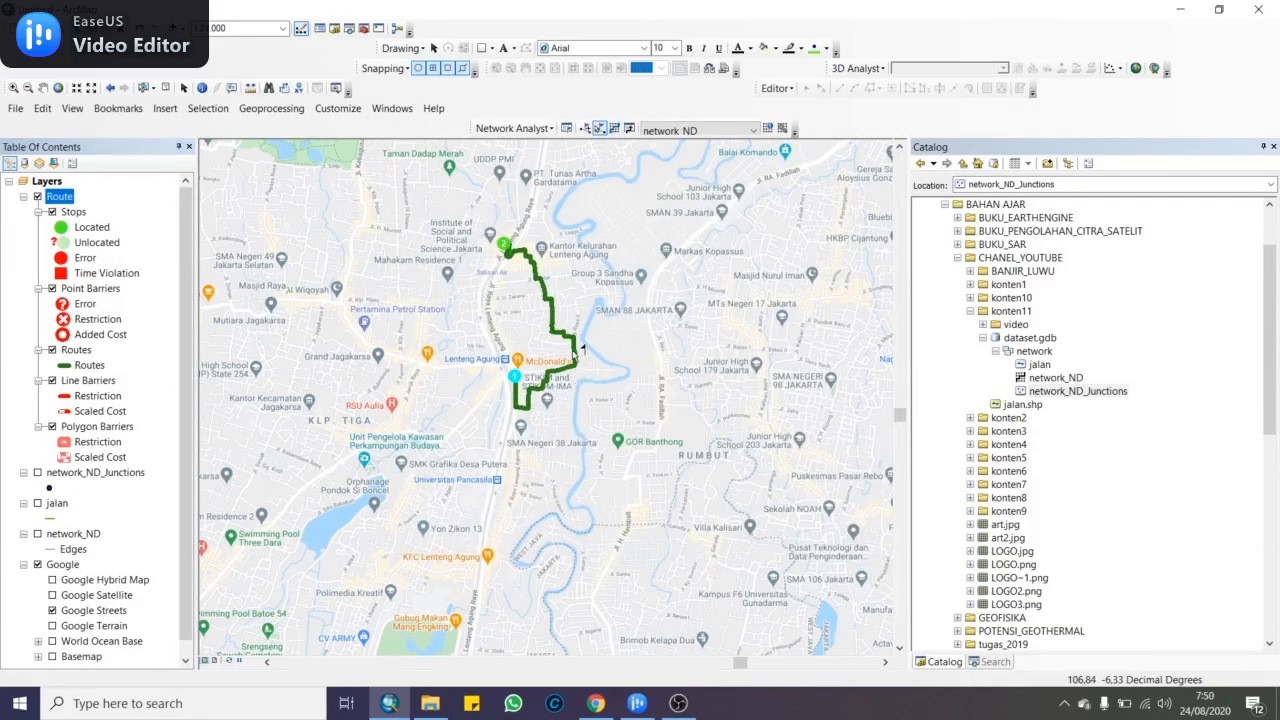
{"action": "scroll", "coordinate": [525, 248], "scroll_direction": "down", "scroll_amount": 1}
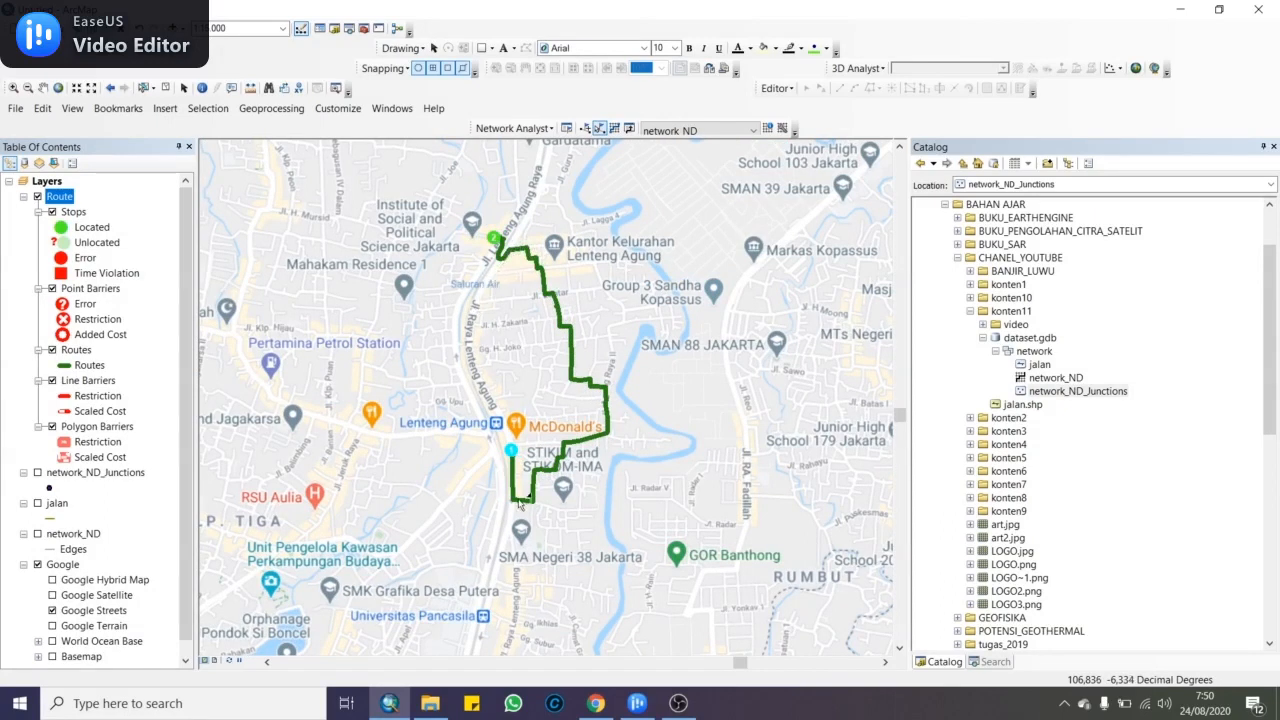
{"action": "left_click_drag", "start_coordinate": [519, 505], "coordinate": [558, 410]}
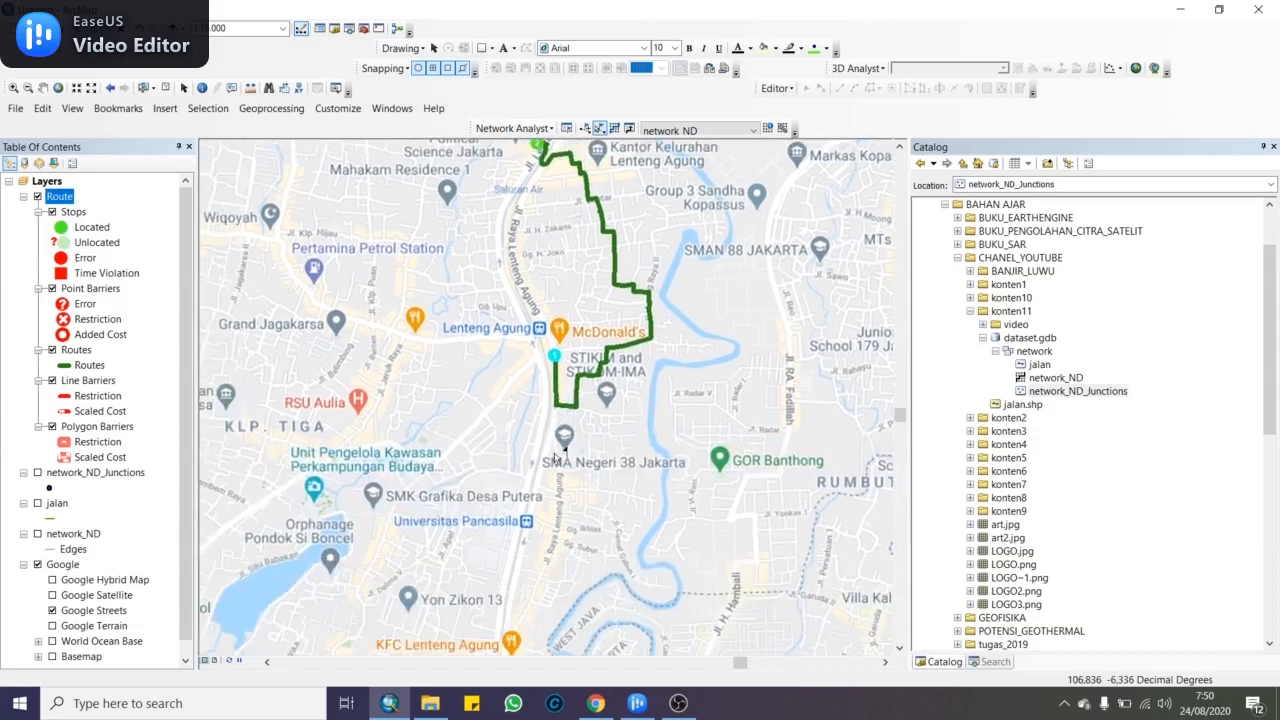
{"action": "scroll", "coordinate": [558, 452], "scroll_direction": "up", "scroll_amount": 3}
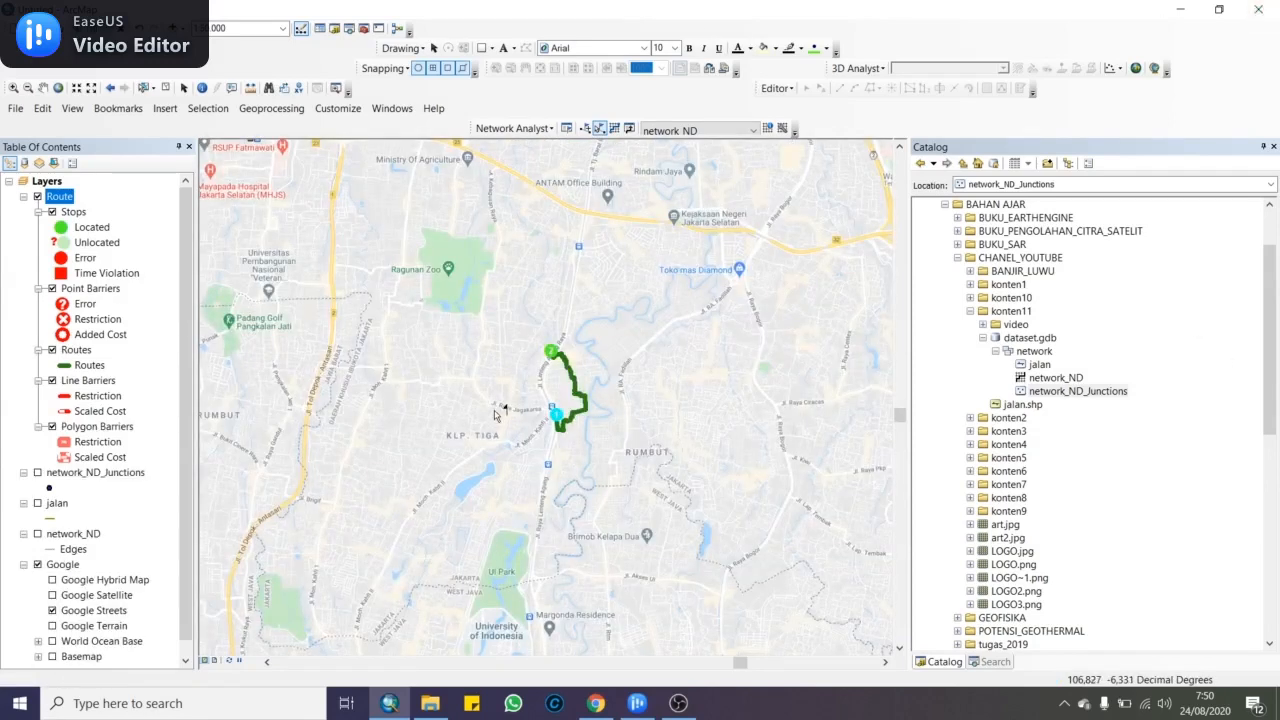
{"action": "left_click", "coordinate": [512, 128]}
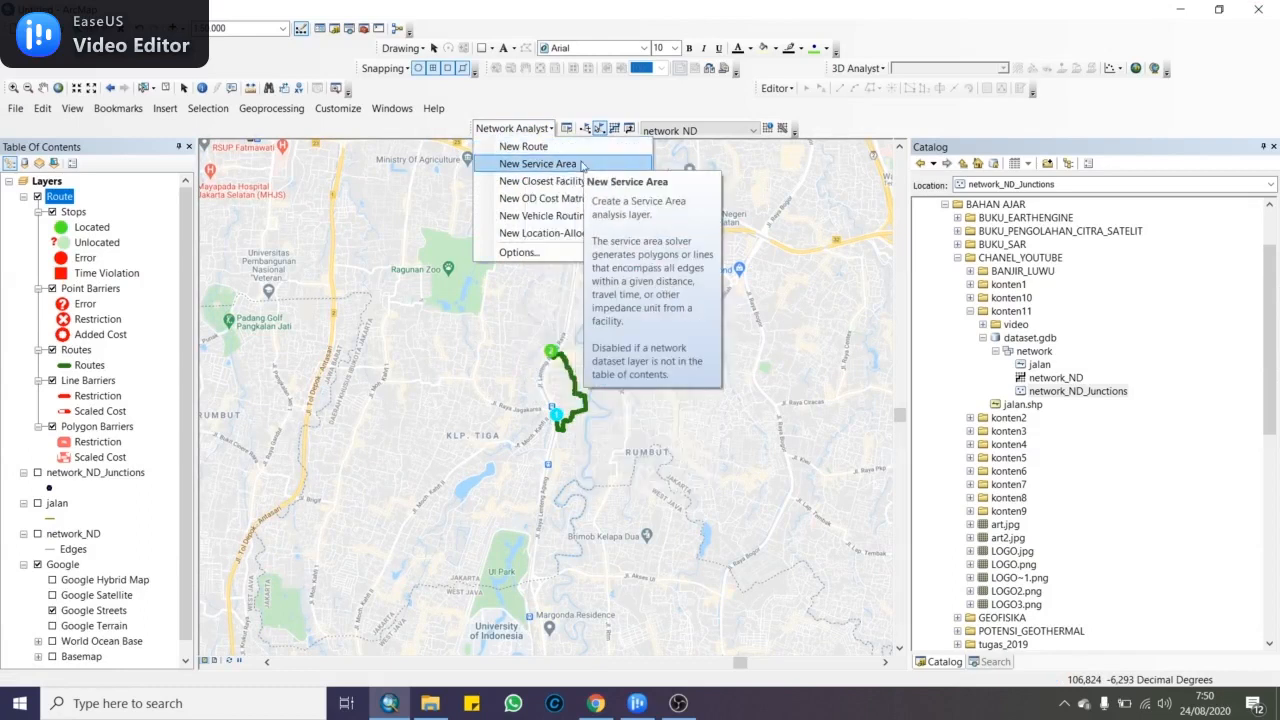
{"action": "left_click", "coordinate": [572, 6]}
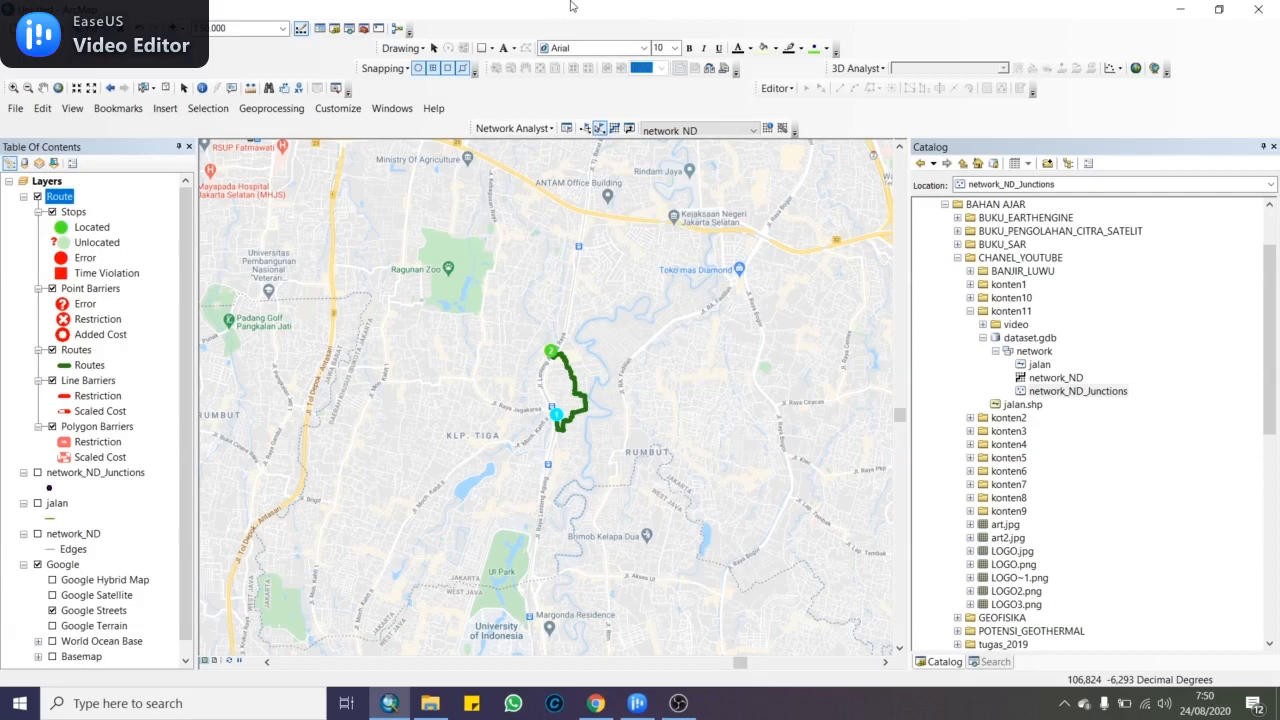
{"action": "left_click", "coordinate": [1064, 703]}
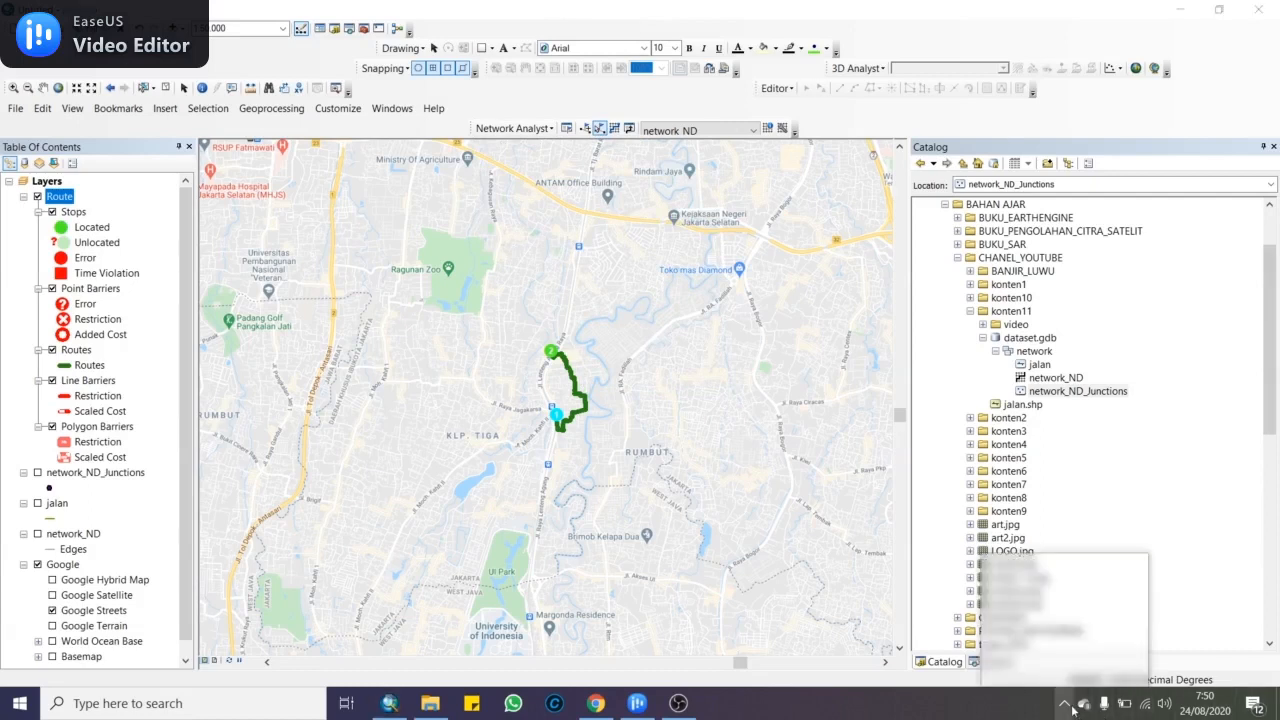
{"action": "right_click", "coordinate": [1027, 641]}
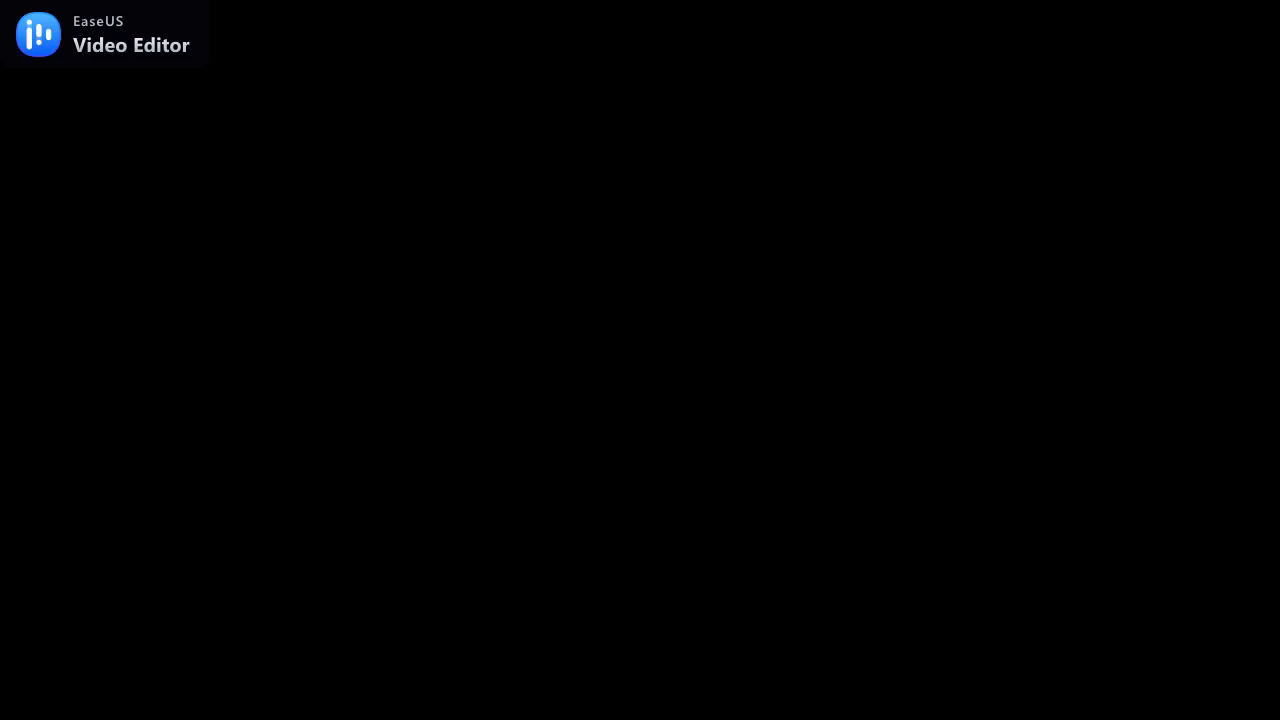